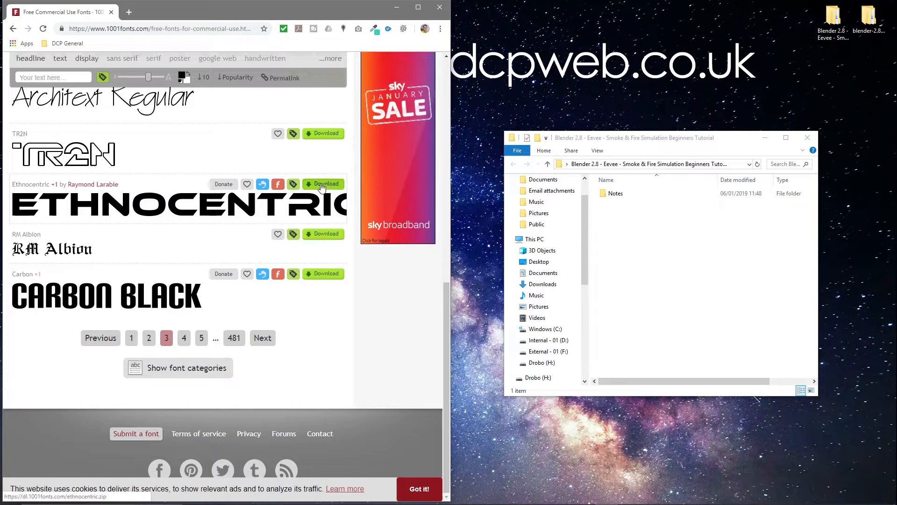
# Step: Put the downloaded Ethnocentric font archive in the project folder, extract it to its own subfolder and delete the archive
pyautogui.moveTo(64, 489); pyautogui.dragTo(647, 229)
pyautogui.rightClick(627, 205)
pyautogui.click(636, 252)
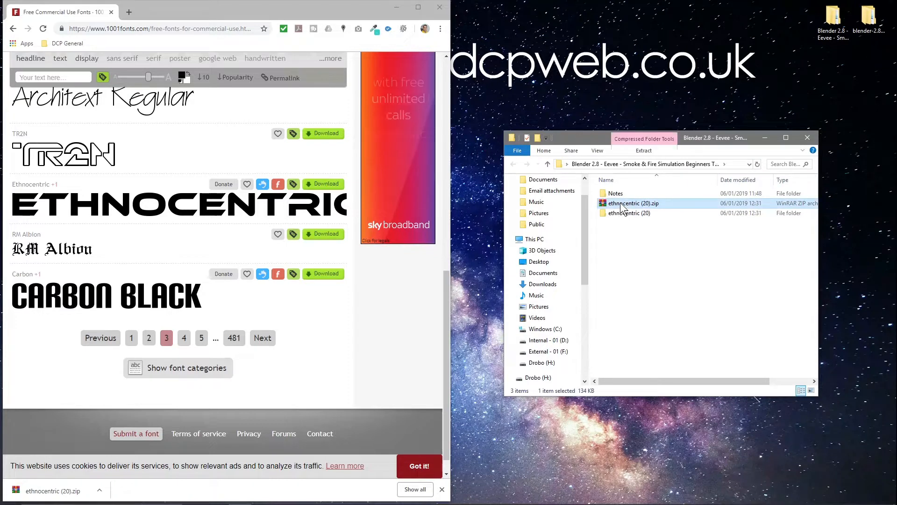
pyautogui.press('Delete')
# Step: Rename the extracted Ethnocentric folder as font
pyautogui.press('F2')
pyautogui.write('font')
pyautogui.press('Return')
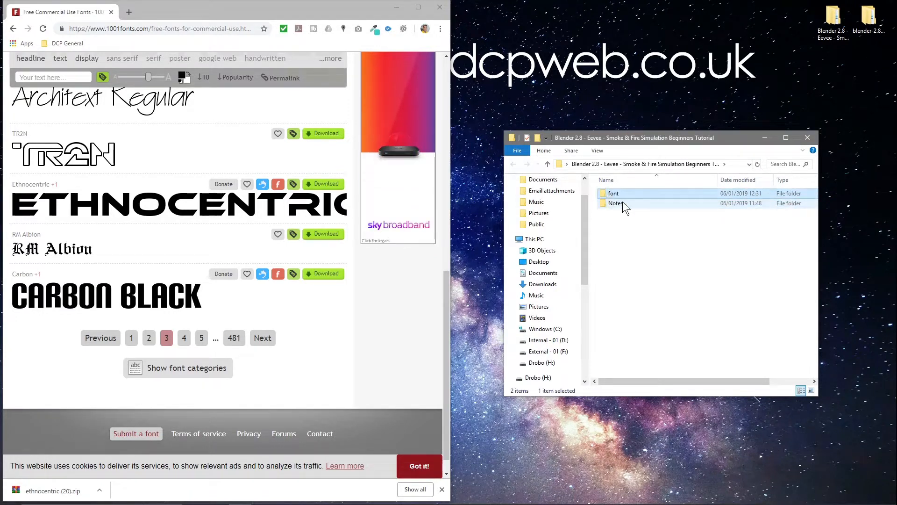
# Step: Delete read-this.html and typodermic-eula-02-2014.pdf from the font folder, and return to the project folder
pyautogui.press('Return')
pyautogui.moveTo(623, 223); pyautogui.dragTo(640, 233)
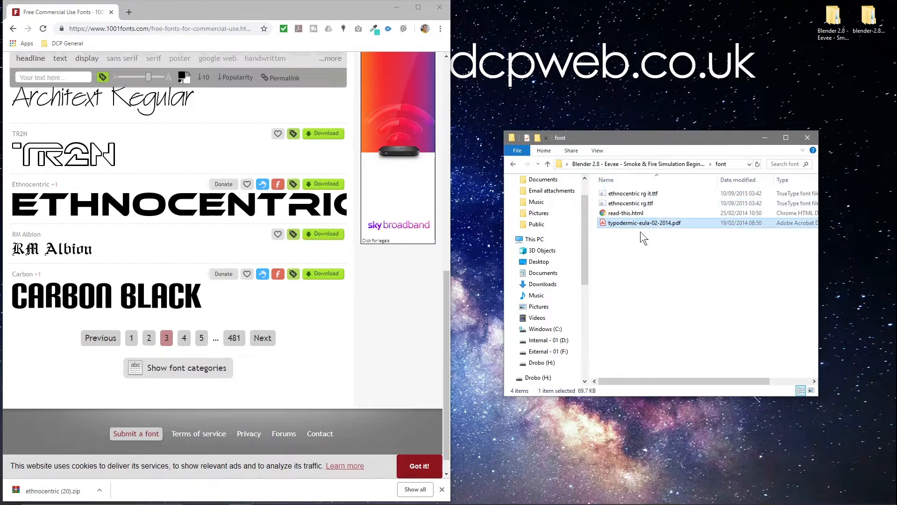
pyautogui.keyDown('shift'); pyautogui.click(624, 214); pyautogui.keyUp('shift')
pyautogui.press('Delete')
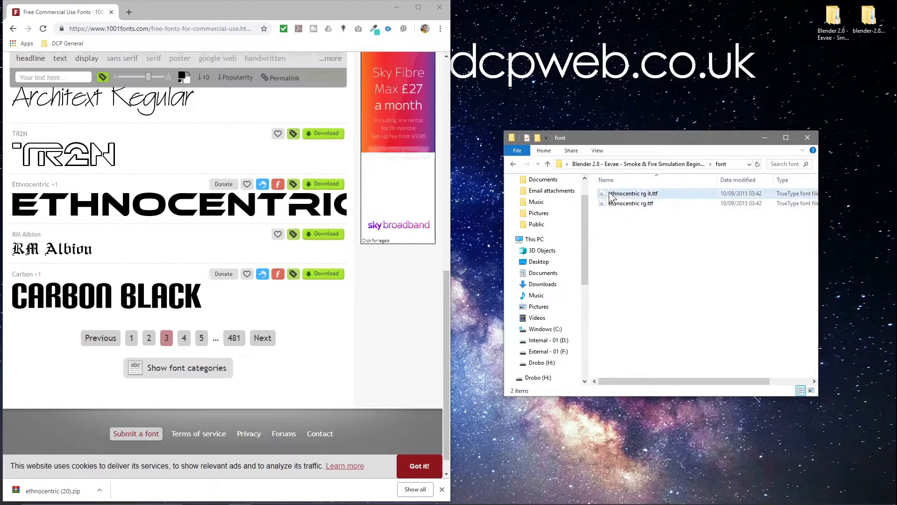
pyautogui.click(513, 164)
pyautogui.click(621, 237)
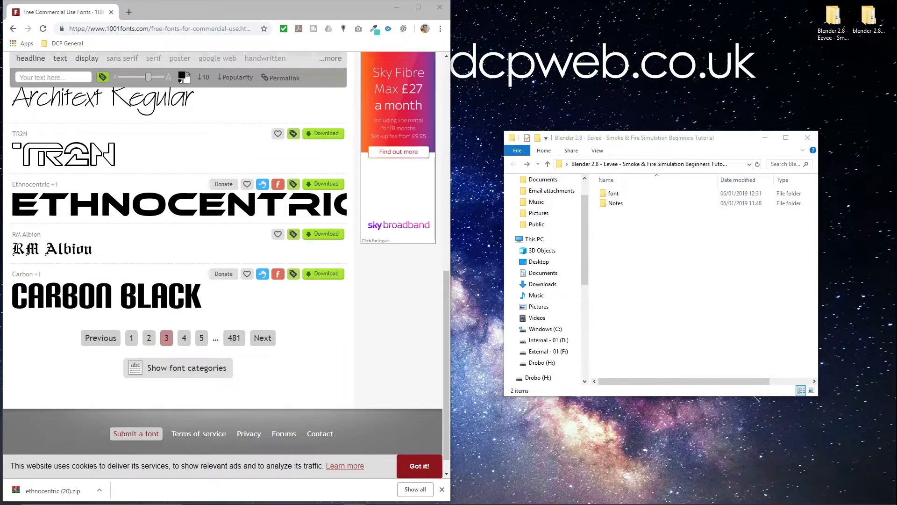
# Step: Go to freepbr.com in the browser and open its Metals texture category
pyautogui.click(105, 29)
pyautogui.write('freepbr.com')
pyautogui.press('Return')
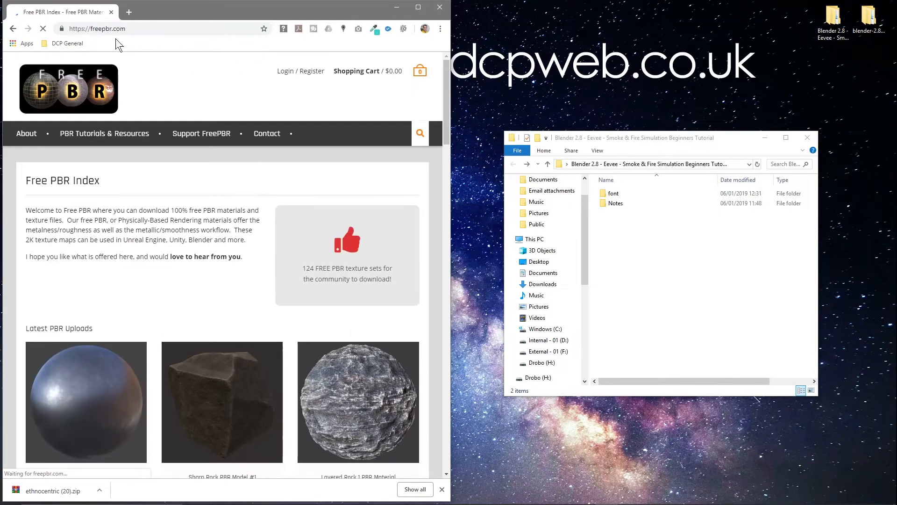
pyautogui.scroll(-8, 214, 280)
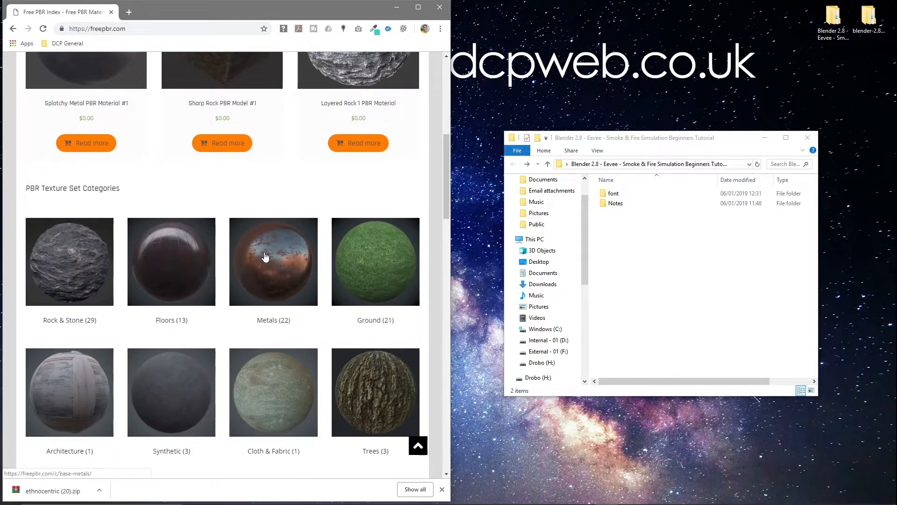
pyautogui.click(265, 257)
# Step: Look through both pages of the Metals category for a suitable font material
pyautogui.scroll(-6, 269, 255)
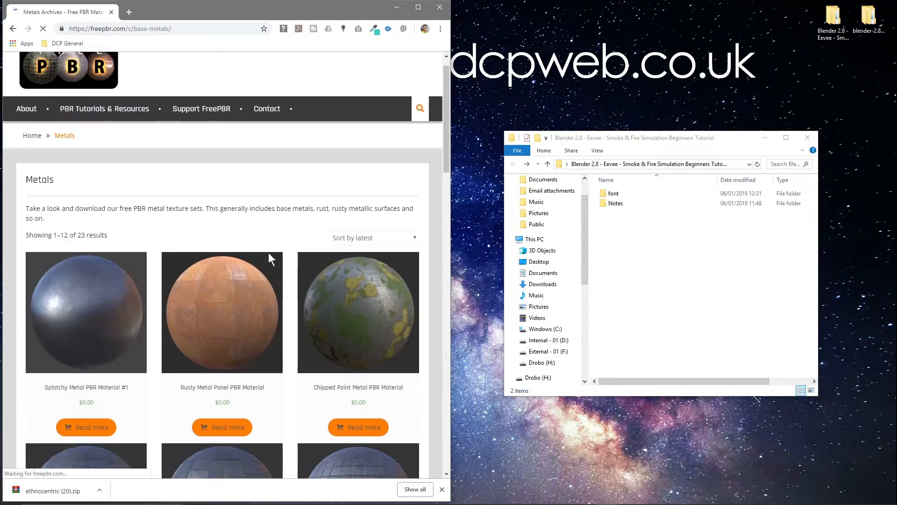
pyautogui.scroll(-5, 270, 255)
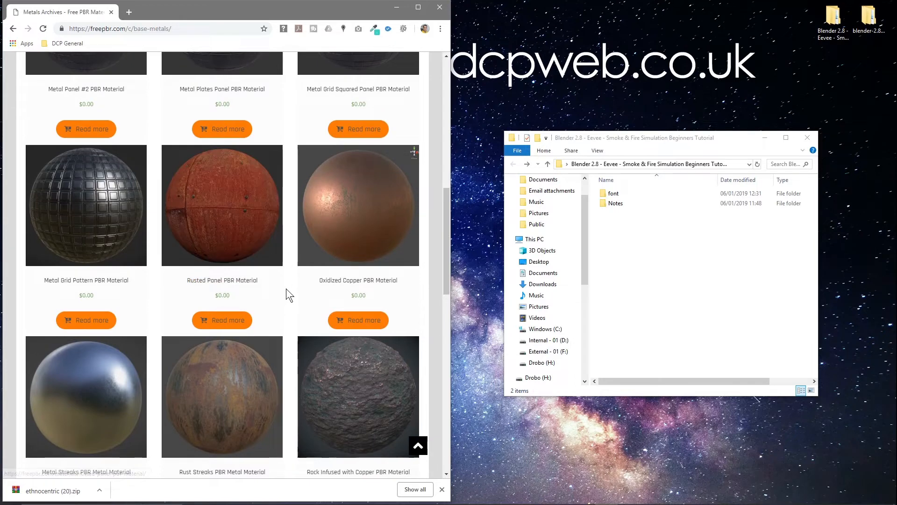
pyautogui.scroll(-2, 286, 288)
pyautogui.scroll(-1, 287, 288)
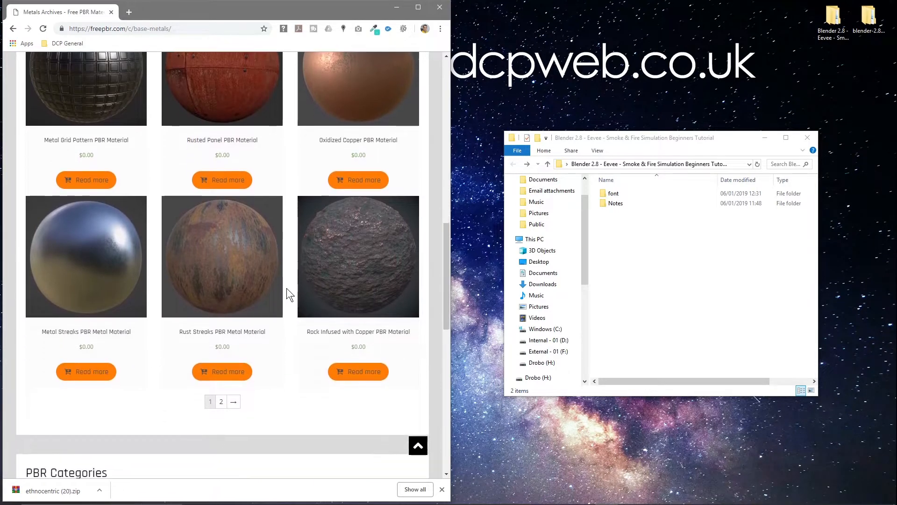
pyautogui.click(234, 402)
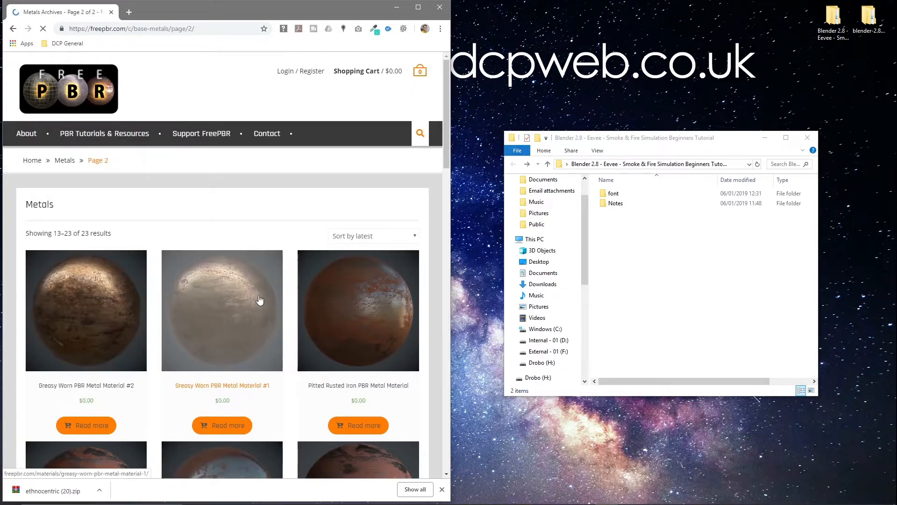
pyautogui.scroll(-9, 259, 298)
pyautogui.scroll(-2, 260, 299)
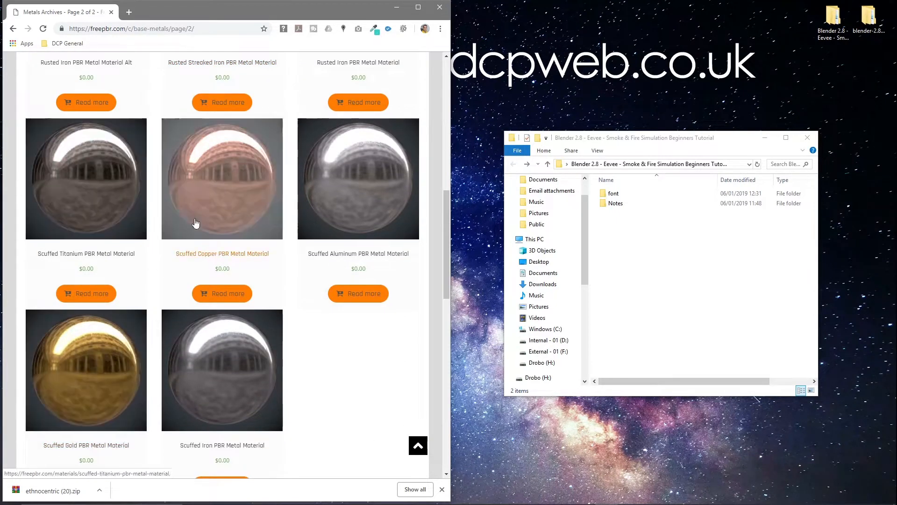
pyautogui.scroll(1, 205, 304)
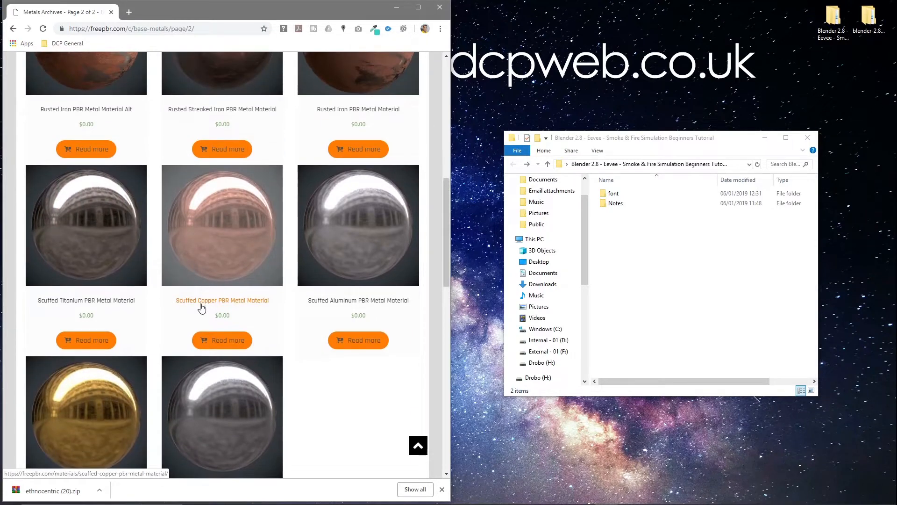
pyautogui.scroll(5, 268, 256)
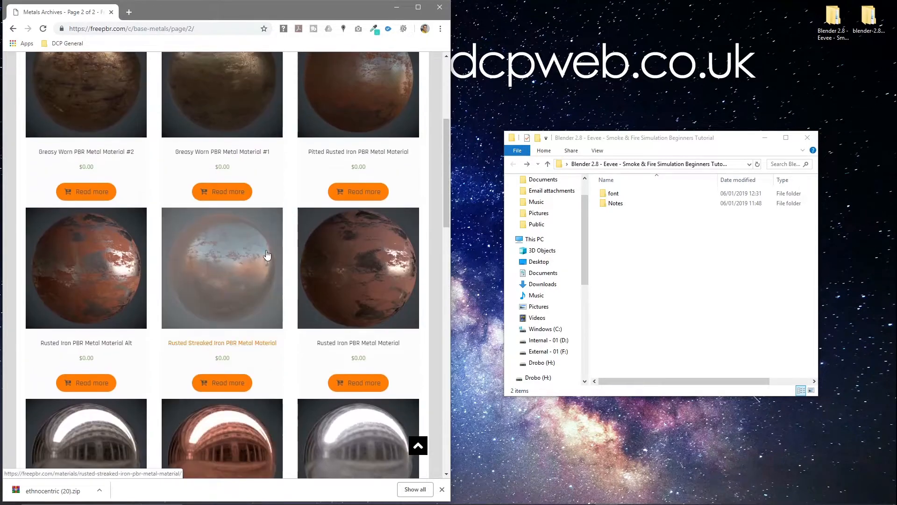
pyautogui.scroll(2, 267, 256)
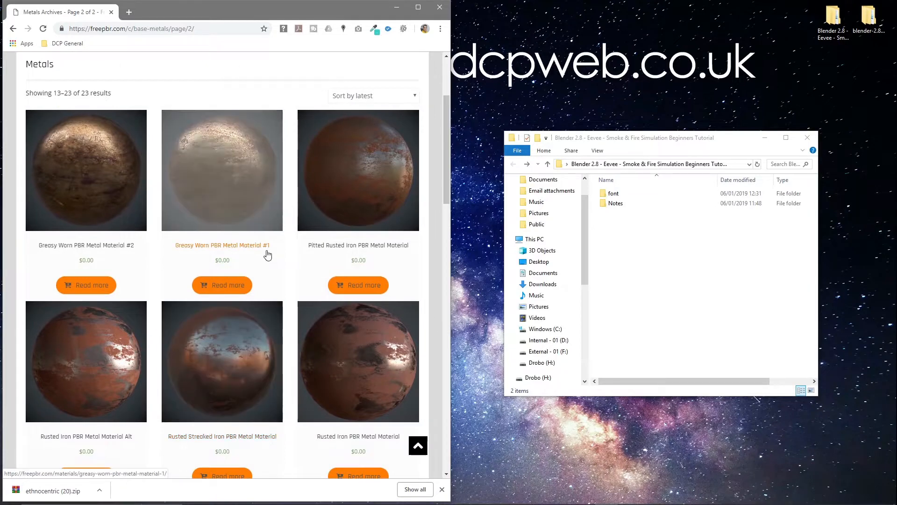
# Step: Open the Scuffed Gold PBR Metal Material and download its gold-scuffed-unreal-engine texture set
pyautogui.scroll(-8, 148, 307)
pyautogui.click(111, 362)
pyautogui.scroll(-5, 281, 297)
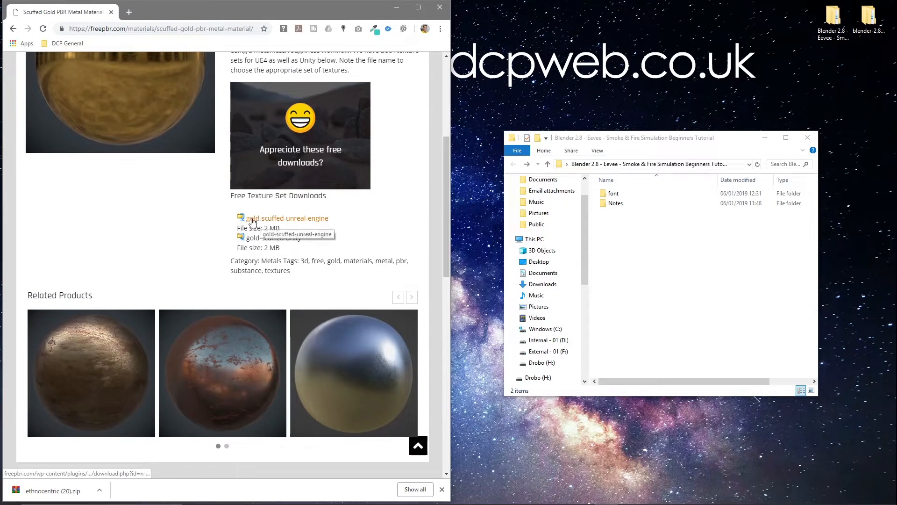
pyautogui.click(301, 225)
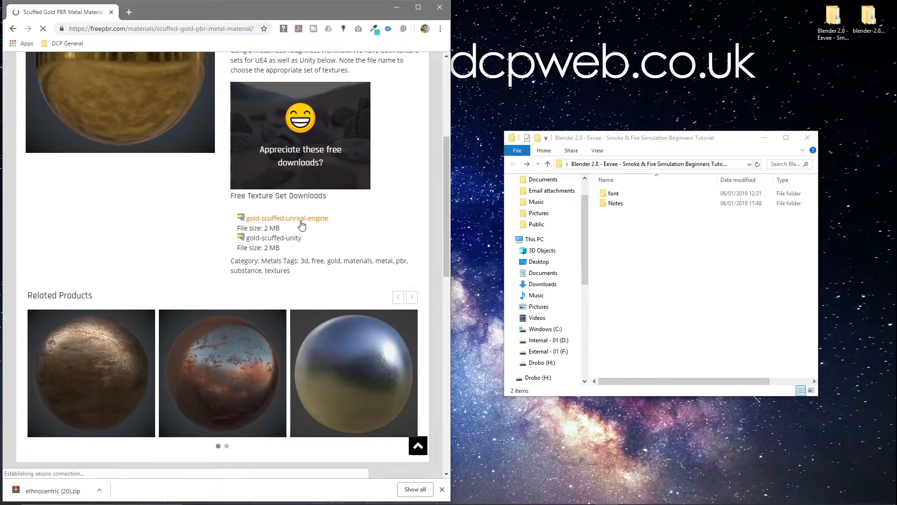
# Step: Put the downloaded gold-scuffed archive in the project folder, extract it to its own subfolder and delete the archive
pyautogui.moveTo(57, 490); pyautogui.dragTo(617, 289)
pyautogui.rightClick(619, 212)
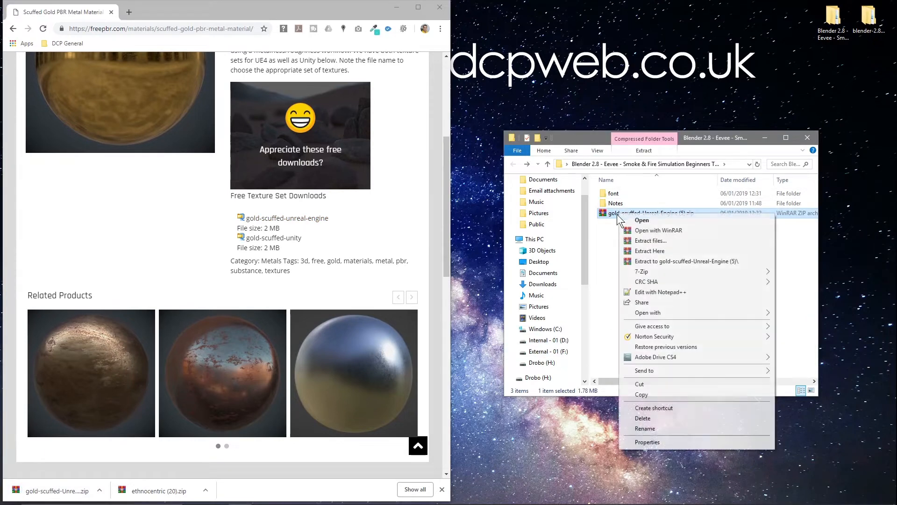
pyautogui.click(640, 262)
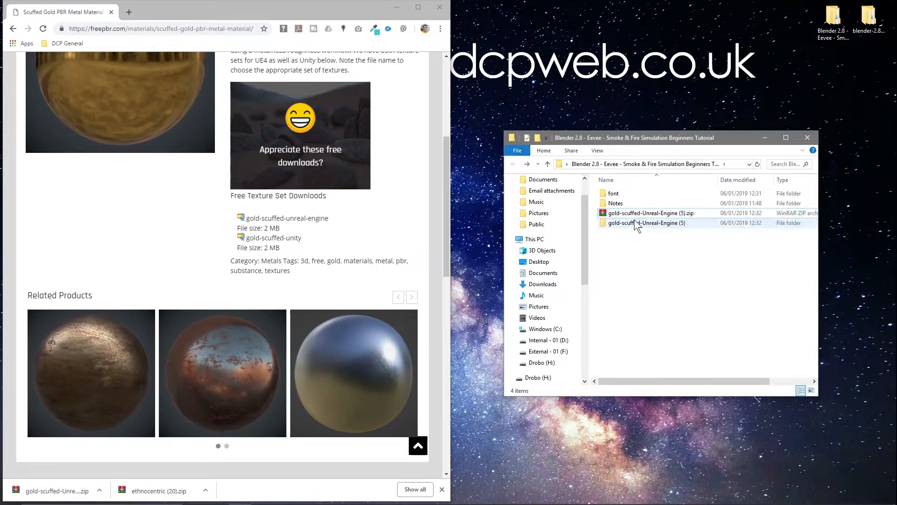
pyautogui.press('Delete')
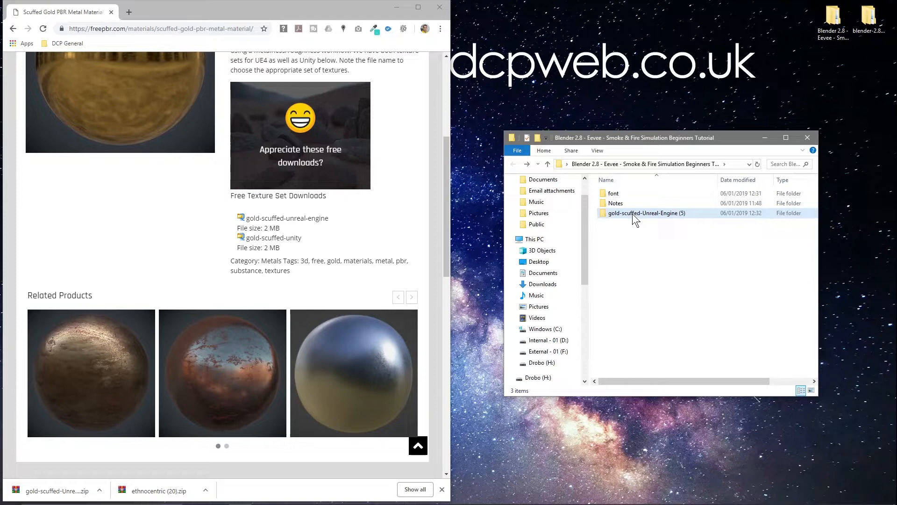
# Step: Rename the extracted gold-scuffed texture folder as font material
pyautogui.press('F2')
pyautogui.write('font material')
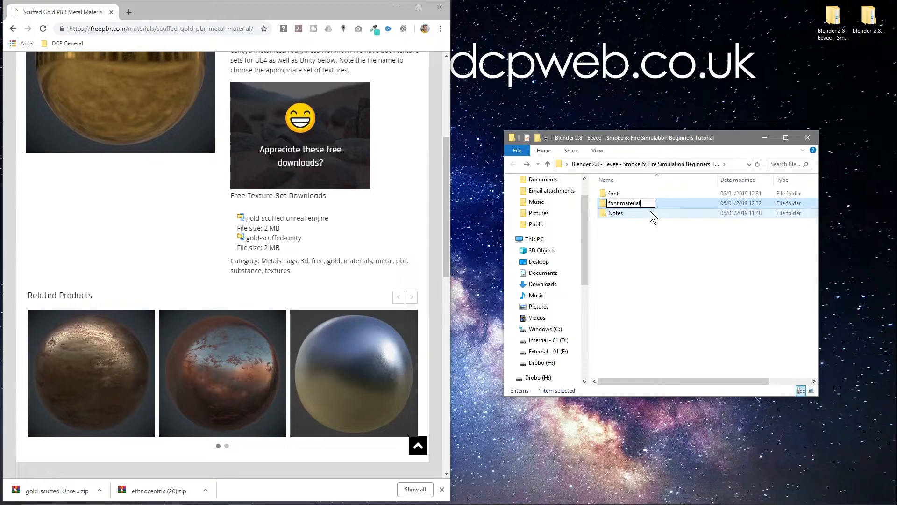
pyautogui.press('Return')
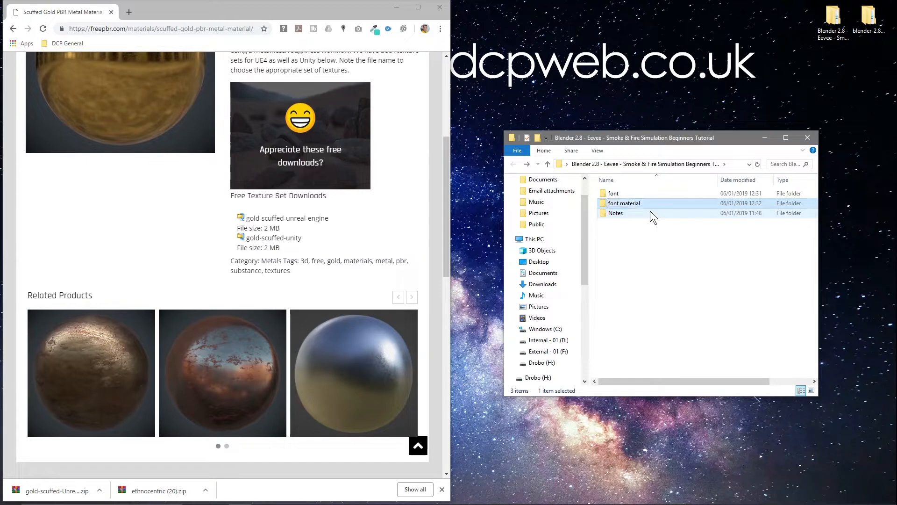
pyautogui.click(632, 228)
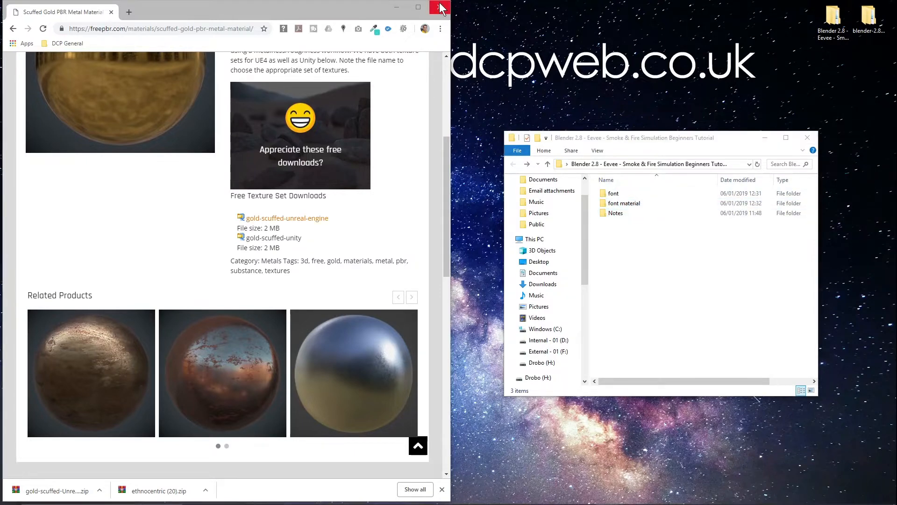
# Step: Close the browser and launch Blender from the blender-2.80 build folder on the desktop
pyautogui.click(439, 7)
pyautogui.doubleClick(868, 18)
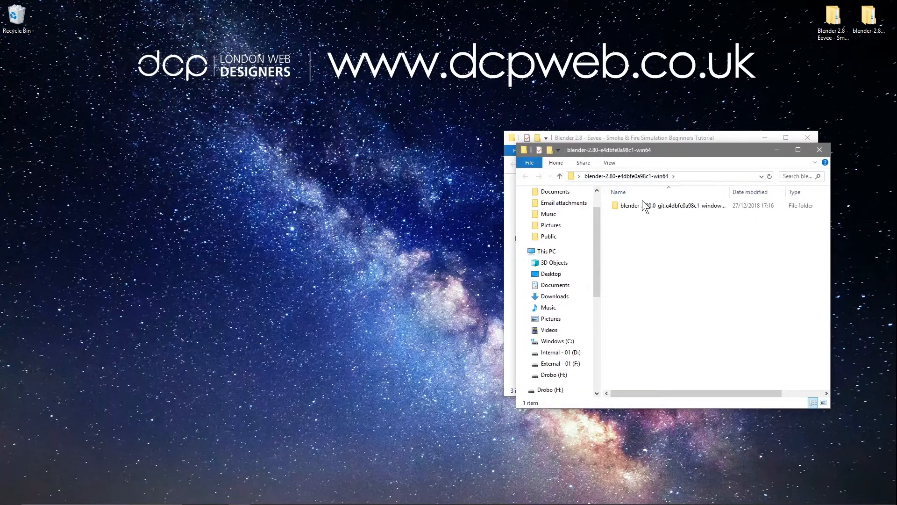
pyautogui.doubleClick(641, 206)
pyautogui.scroll(-12, 642, 224)
pyautogui.doubleClick(635, 266)
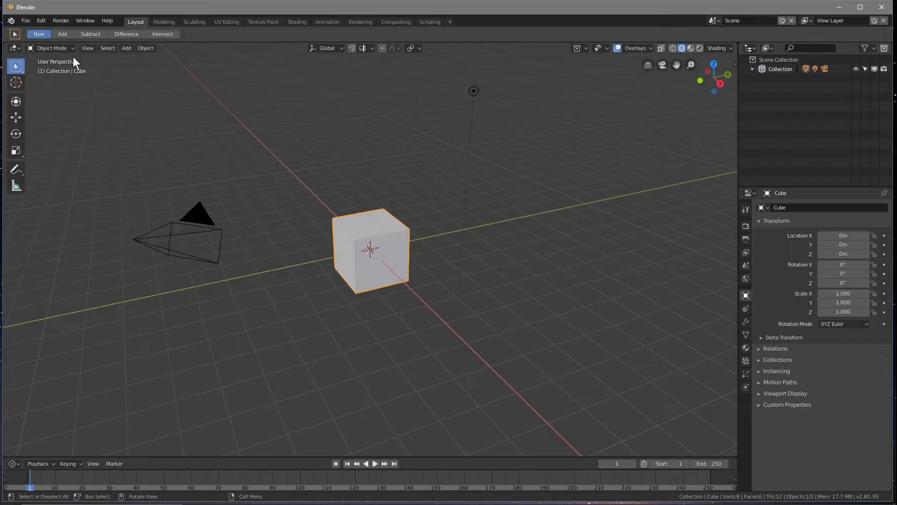
# Step: Save the new scene in the tutorial's project folder as "smoke & fire - 01.blend"
pyautogui.click(24, 22)
pyautogui.click(46, 100)
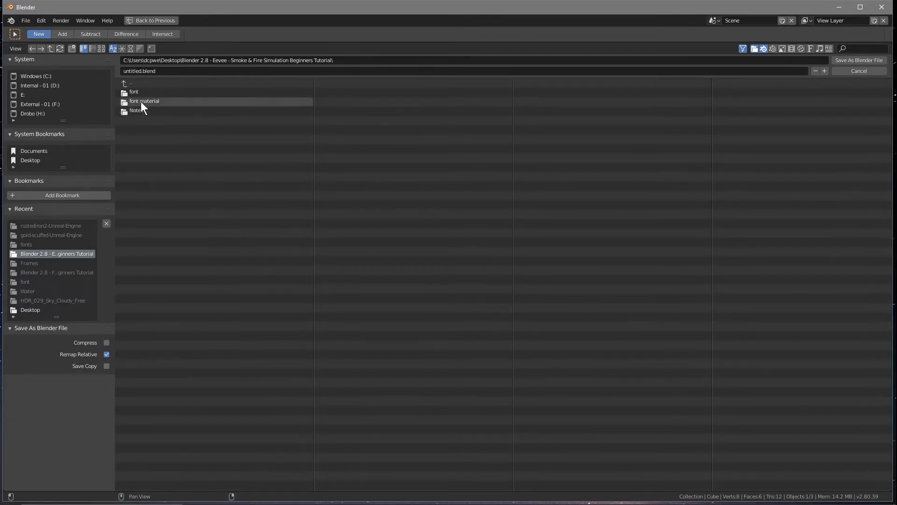
pyautogui.click(138, 70)
pyautogui.click(142, 71)
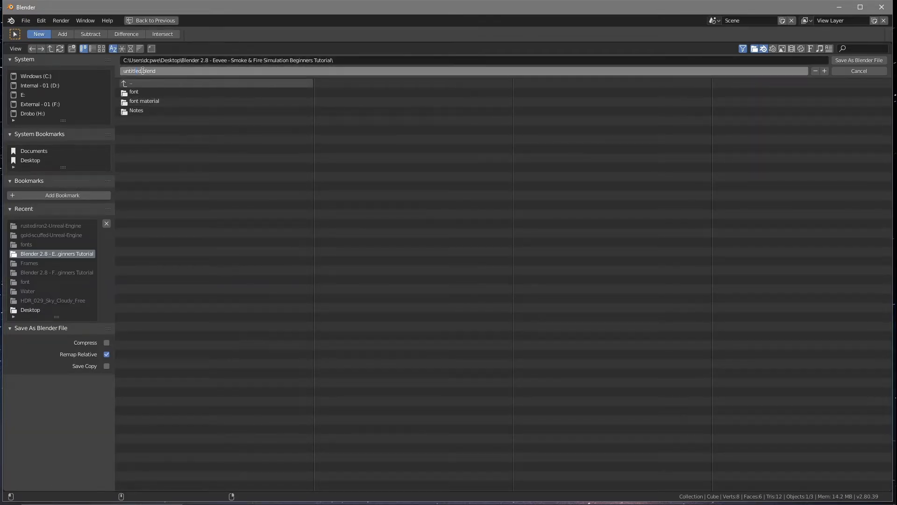
pyautogui.hotkey('ctrl', 'BackSpace')
pyautogui.write('smoke & fire - 01')
pyautogui.click(870, 60)
pyautogui.click(870, 59)
# Step: Delete the default cube and add a mesh plane in its place
pyautogui.click(385, 231)
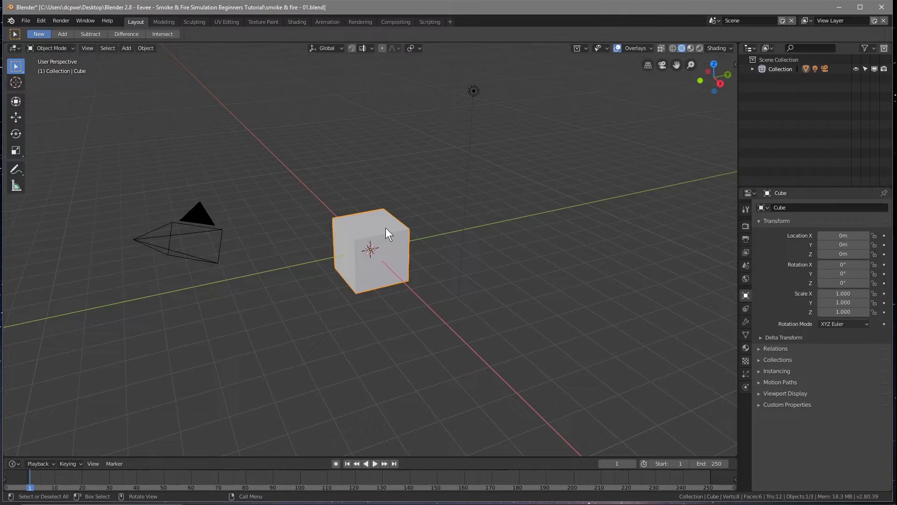
pyautogui.press('Delete')
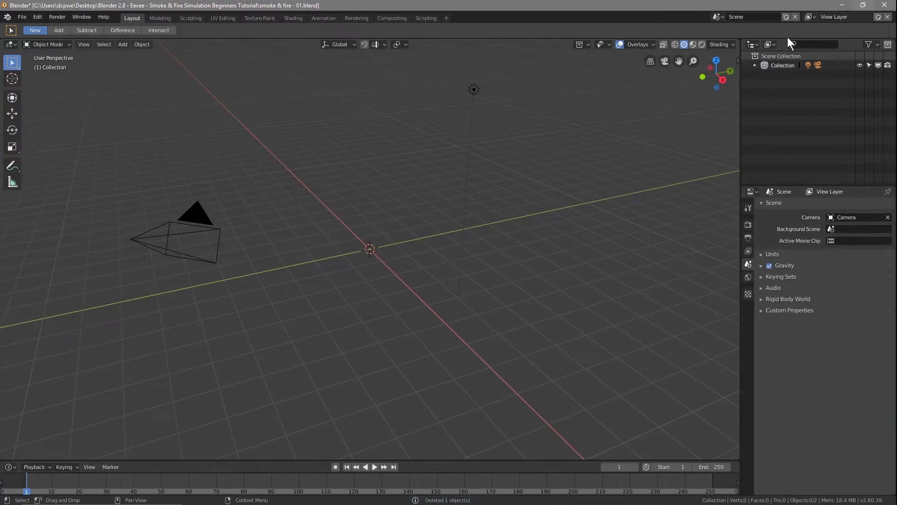
pyautogui.hotkey('shift', 'a')
pyautogui.moveTo(380, 242)
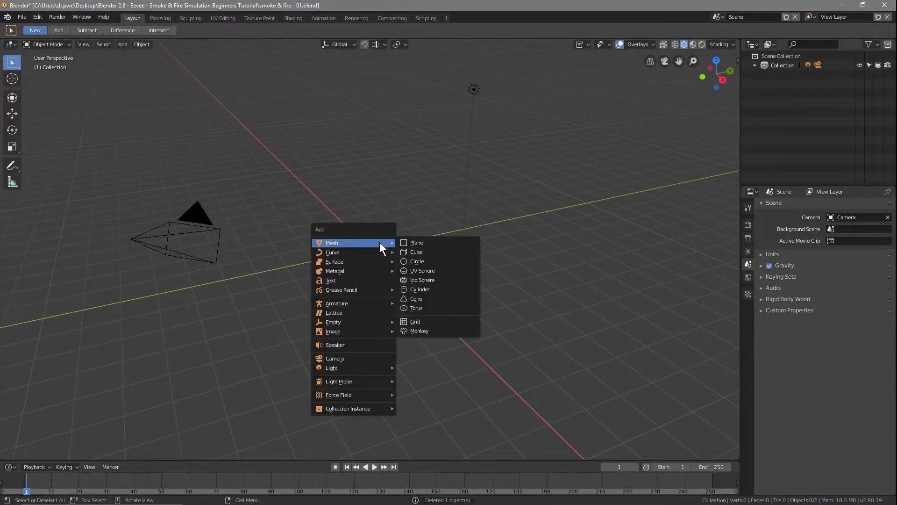
pyautogui.click(417, 242)
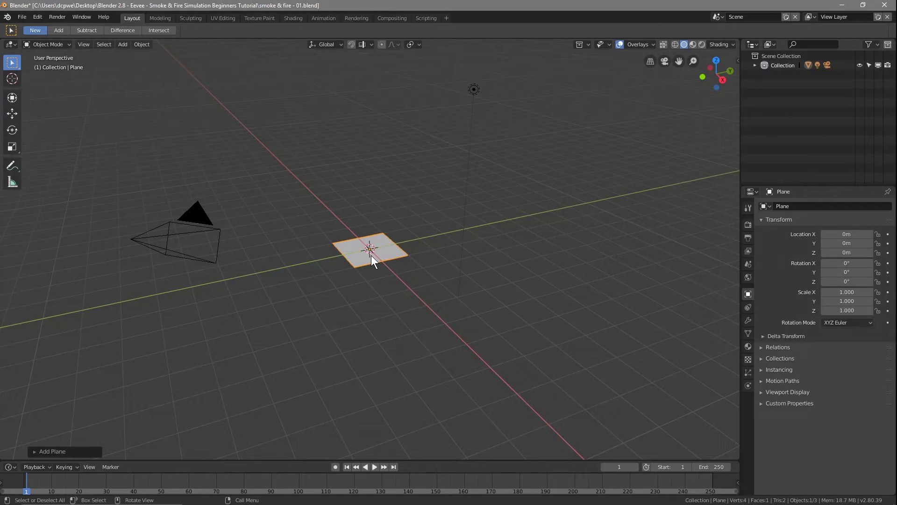
# Step: Scale the plane by 30 on all axes
pyautogui.press('s')
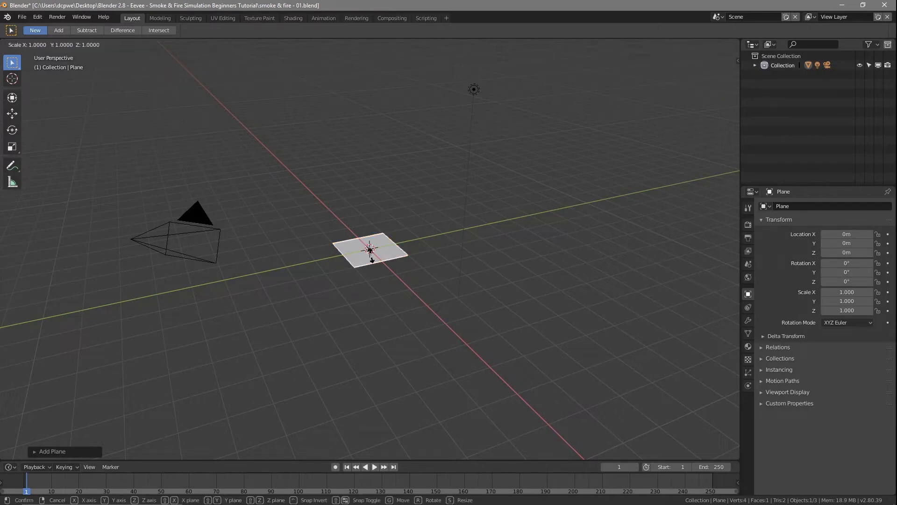
pyautogui.write('30')
pyautogui.press('Return')
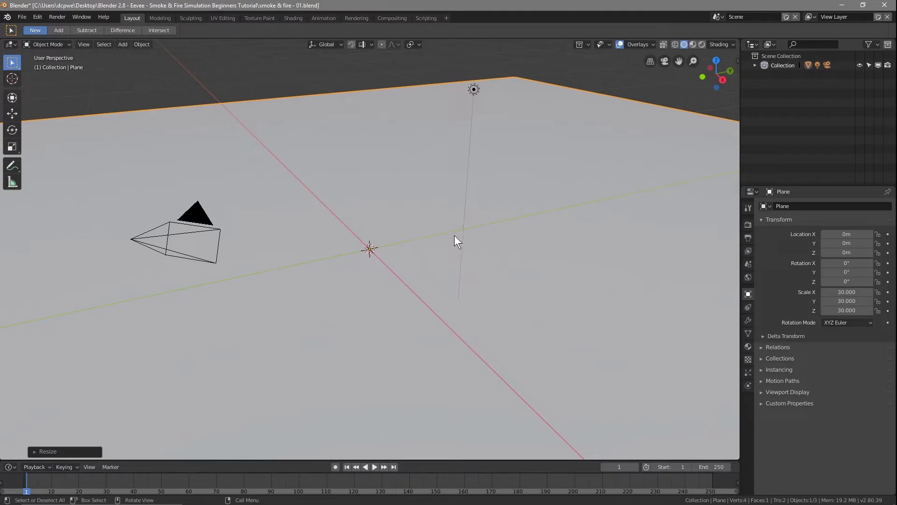
pyautogui.scroll(-5, 454, 235)
pyautogui.moveTo(458, 234); pyautogui.dragTo(468, 229, button='middle')
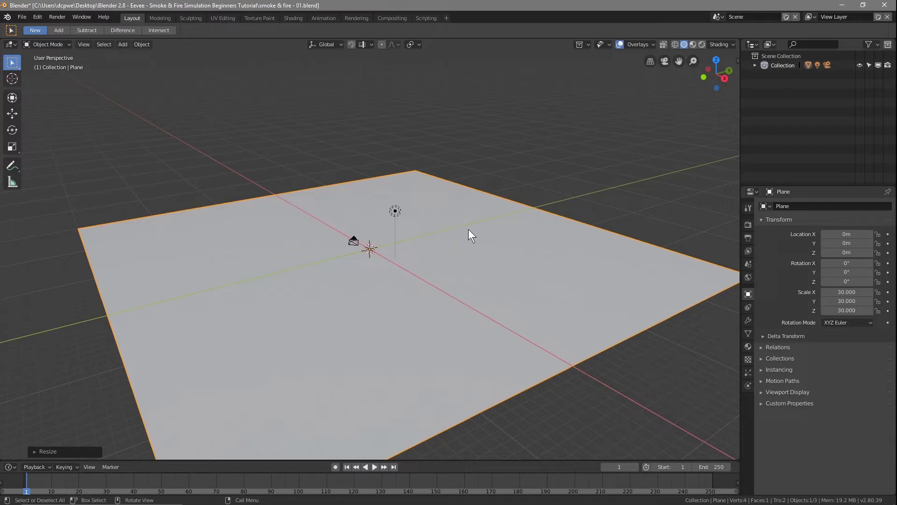
pyautogui.moveTo(468, 229); pyautogui.dragTo(465, 228, button='middle')
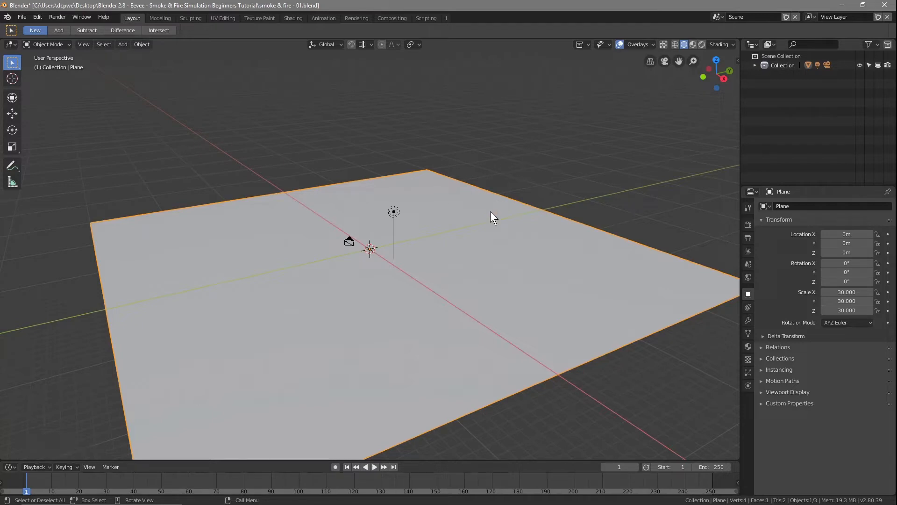
# Step: Extrude the plane's rear edge 30 m straight up along the global Z axis to form a back wall
pyautogui.click(58, 45)
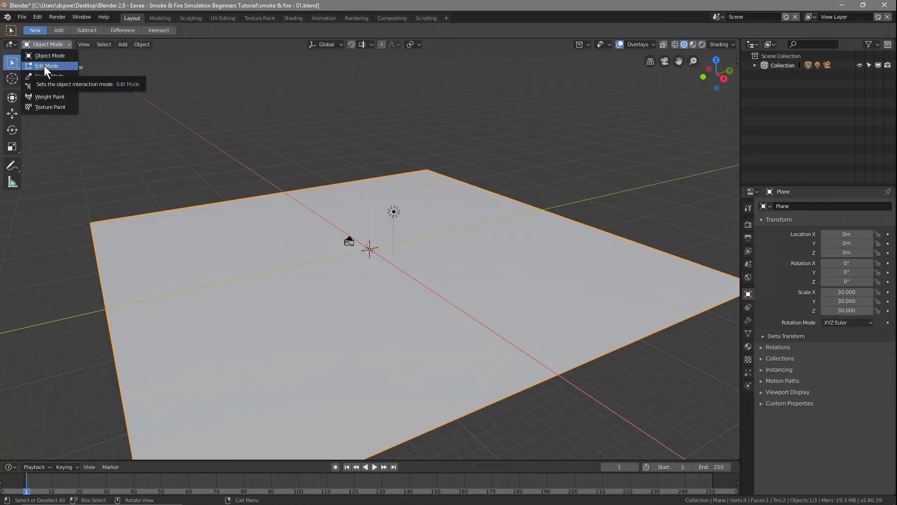
pyautogui.press('Tab')
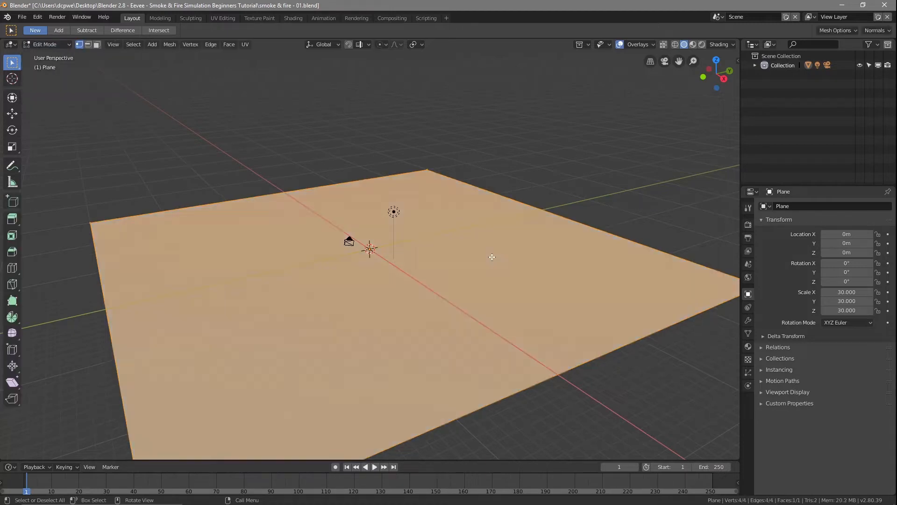
pyautogui.click(89, 44)
pyautogui.click(527, 205)
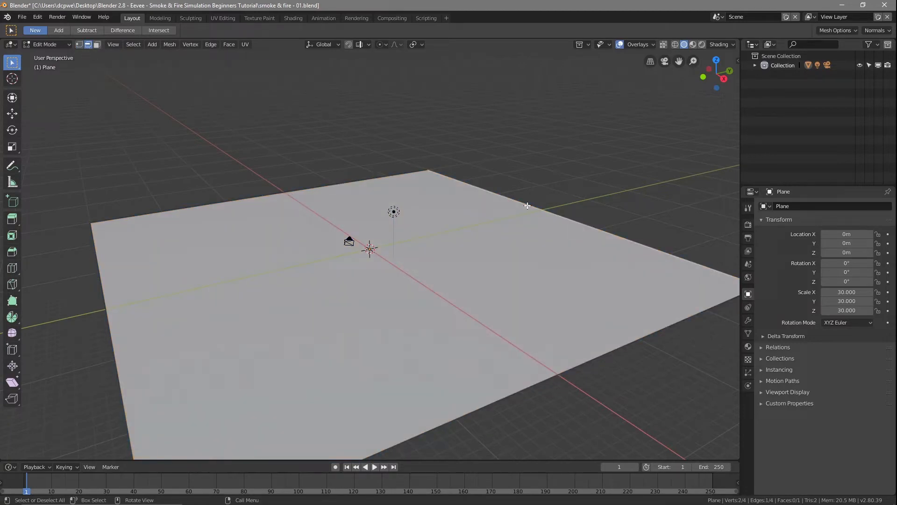
pyautogui.press('e')
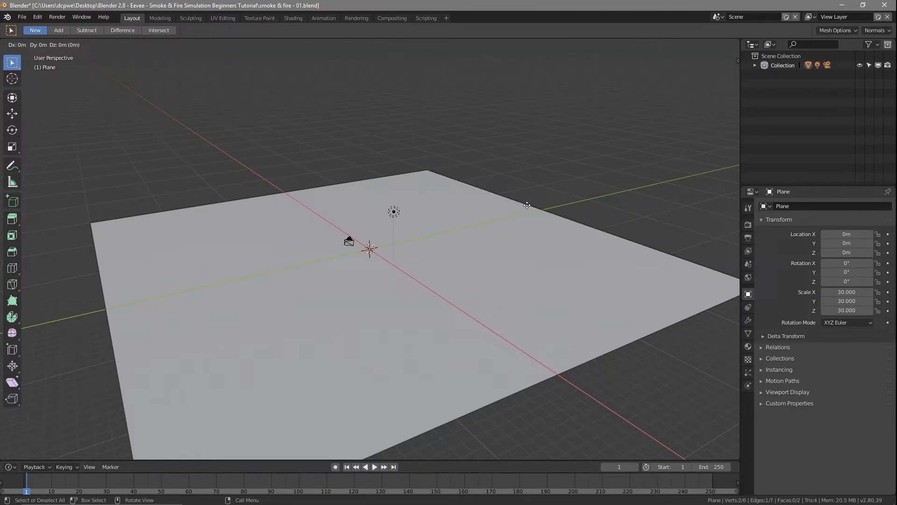
pyautogui.press('z')
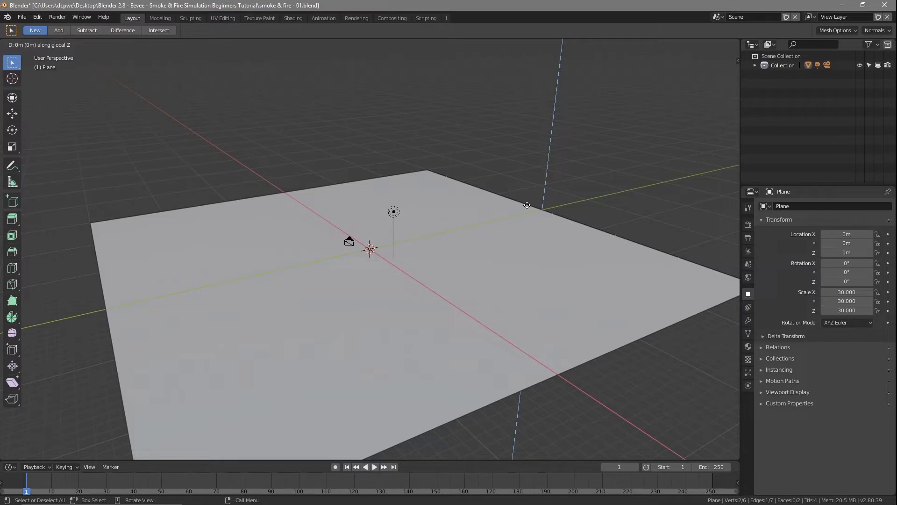
pyautogui.write('30')
pyautogui.press('Return')
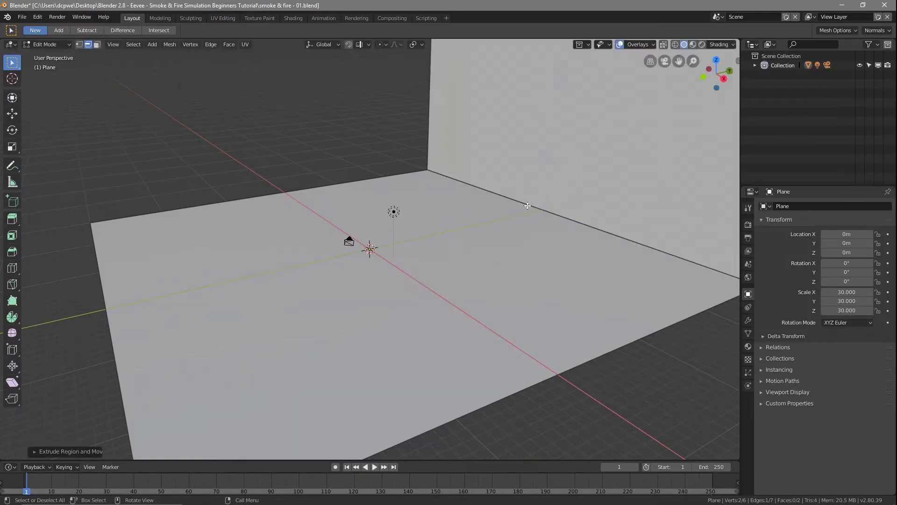
# Step: Bevel the edge between floor and wall with 7 segments and an offset of about 0.333, then return to Object Mode
pyautogui.scroll(-3, 522, 191)
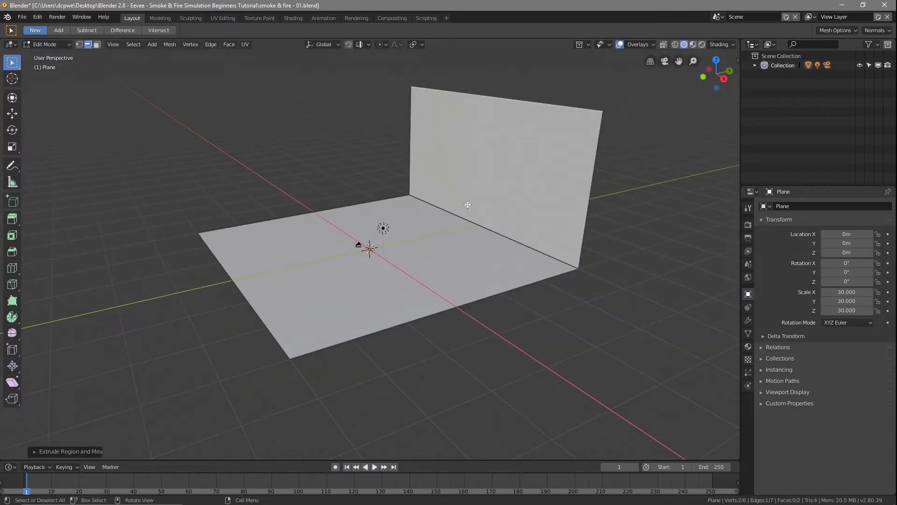
pyautogui.click(469, 221)
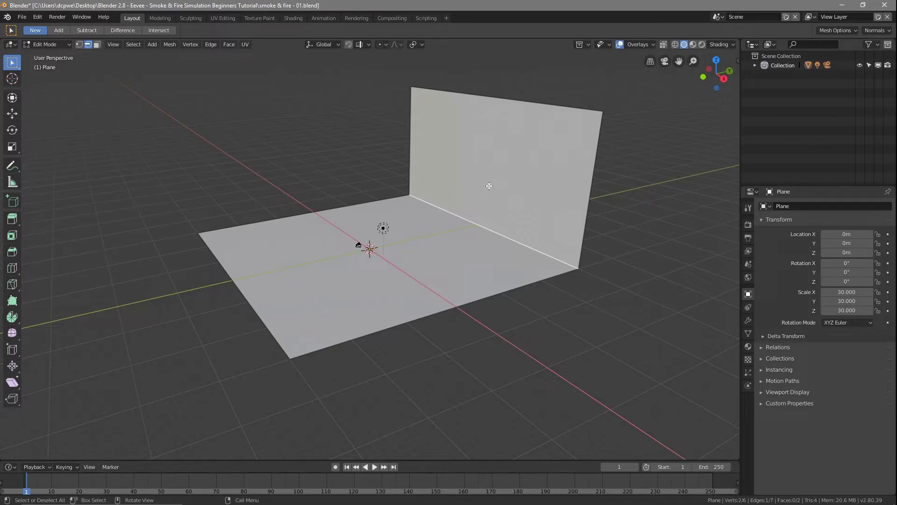
pyautogui.press('ctrl')
pyautogui.hotkey('ctrl', 'b')
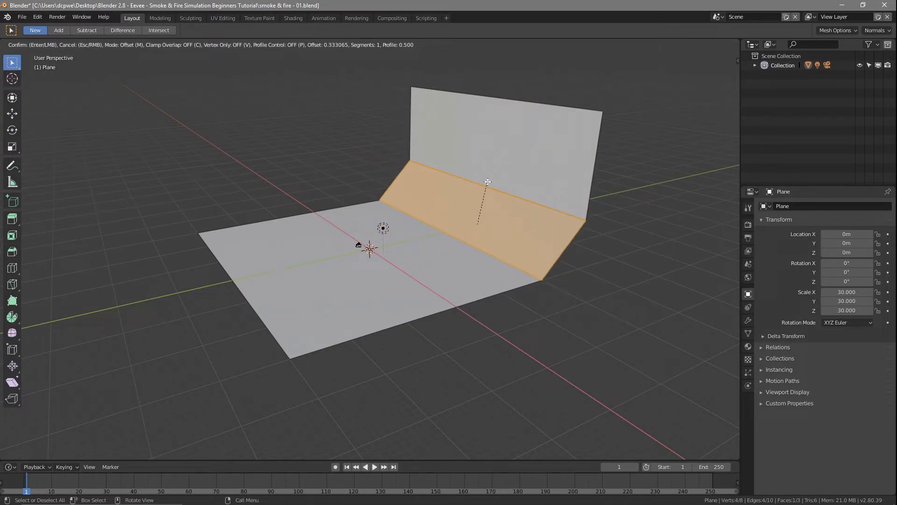
pyautogui.scroll(5, 488, 182)
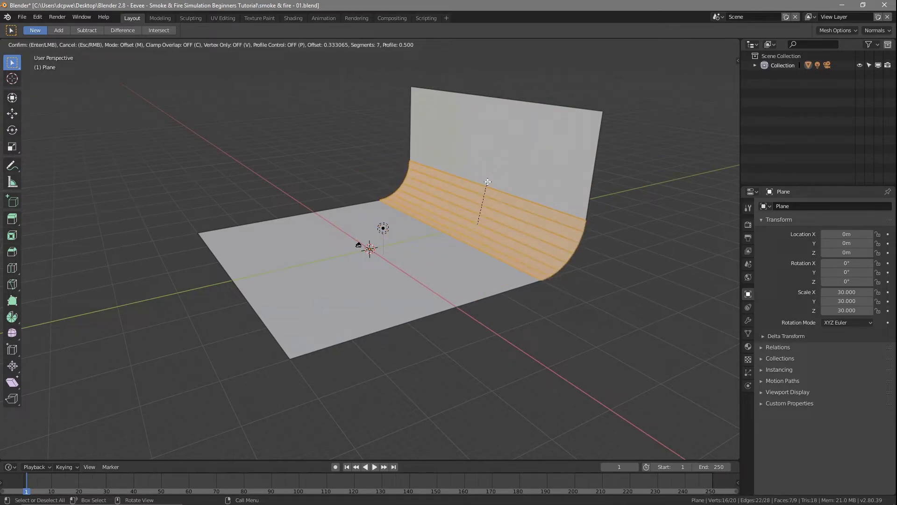
pyautogui.click(487, 182)
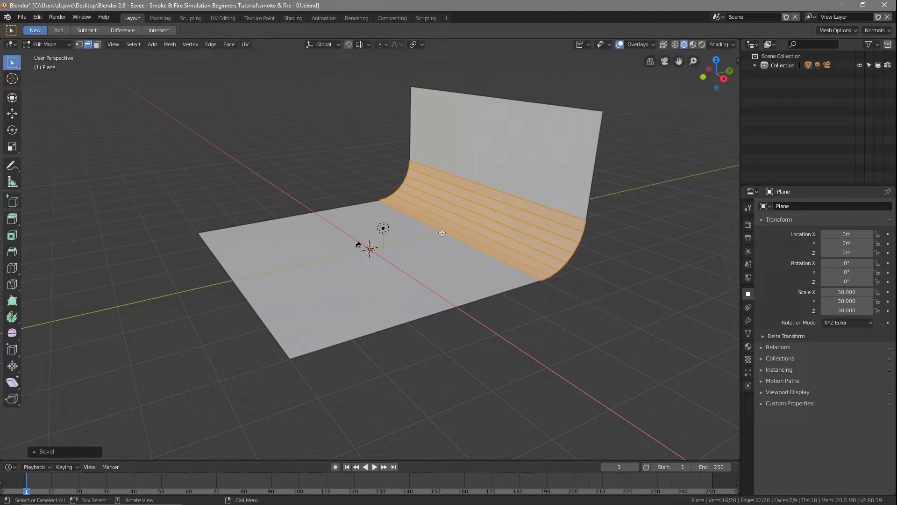
pyautogui.press('Tab')
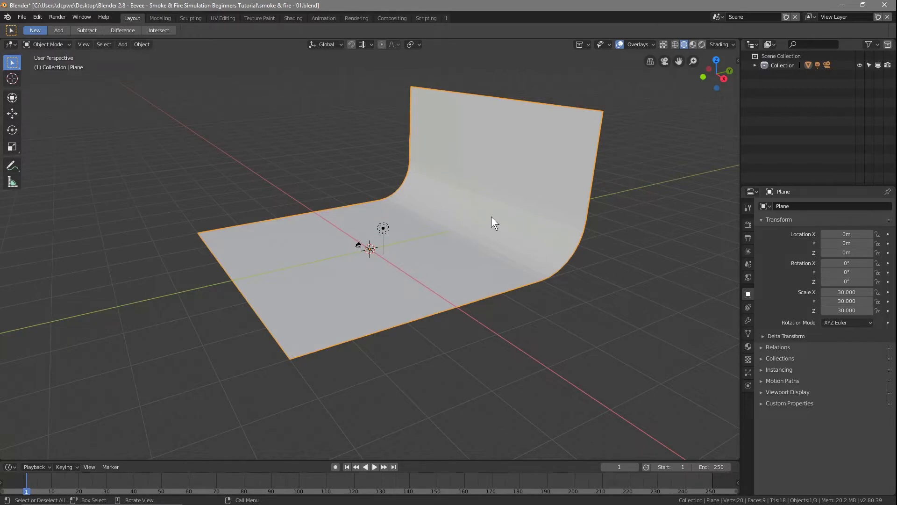
# Step: Apply smooth shading to the curved backdrop and save the file
pyautogui.rightClick(475, 203)
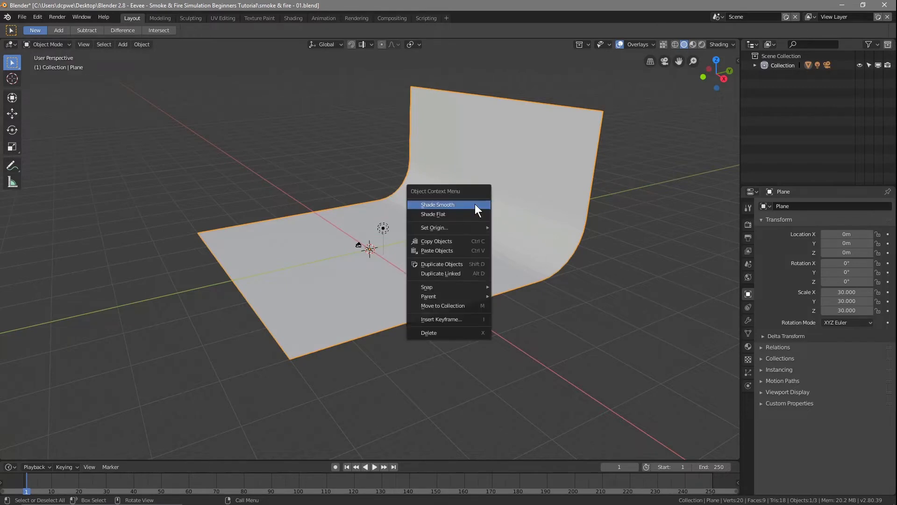
pyautogui.click(435, 205)
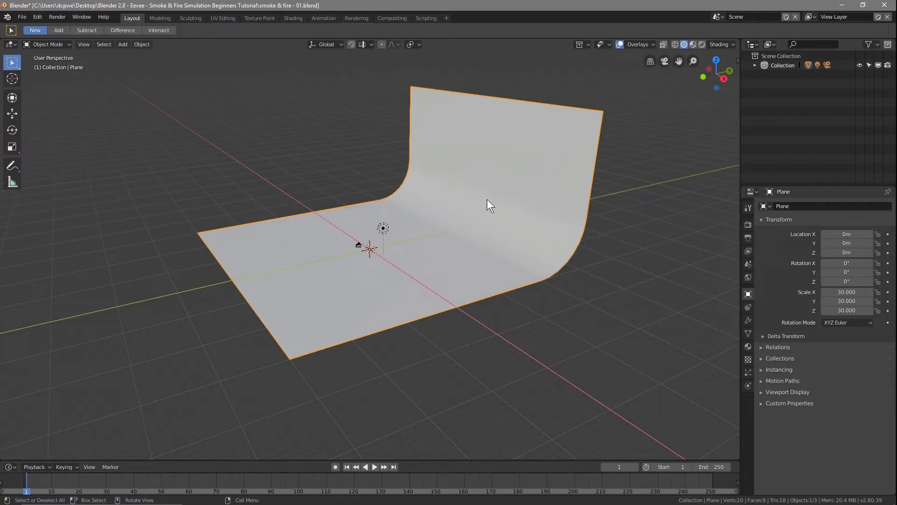
pyautogui.click(22, 17)
pyautogui.click(47, 86)
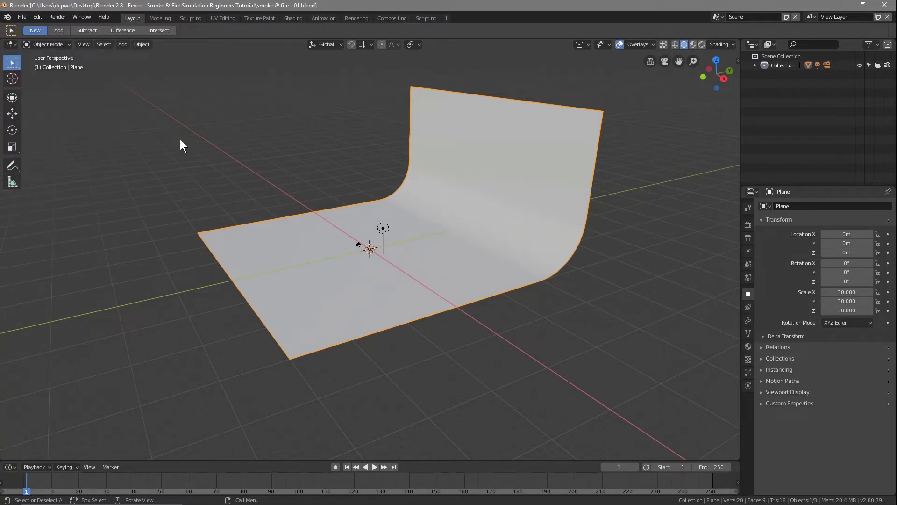
# Step: Add a text object at the world origin, working in top orthographic view
pyautogui.press('KP_7')
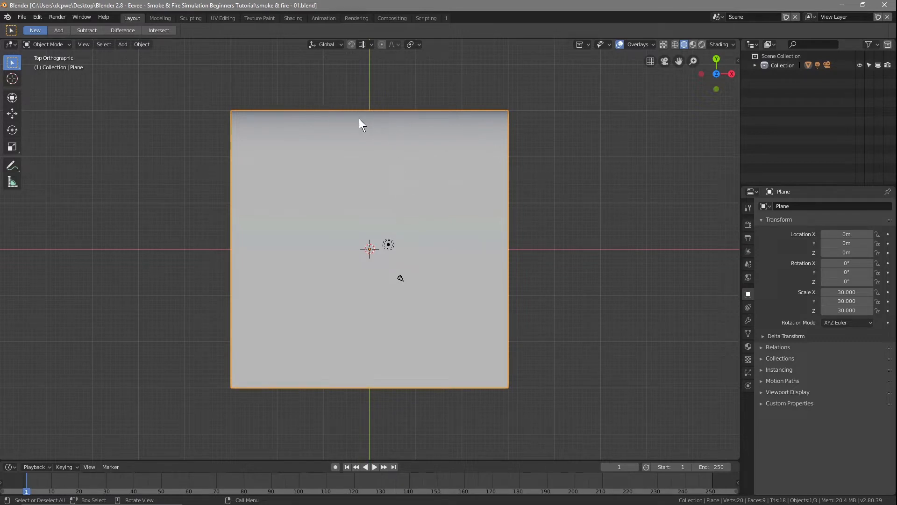
pyautogui.scroll(5, 369, 223)
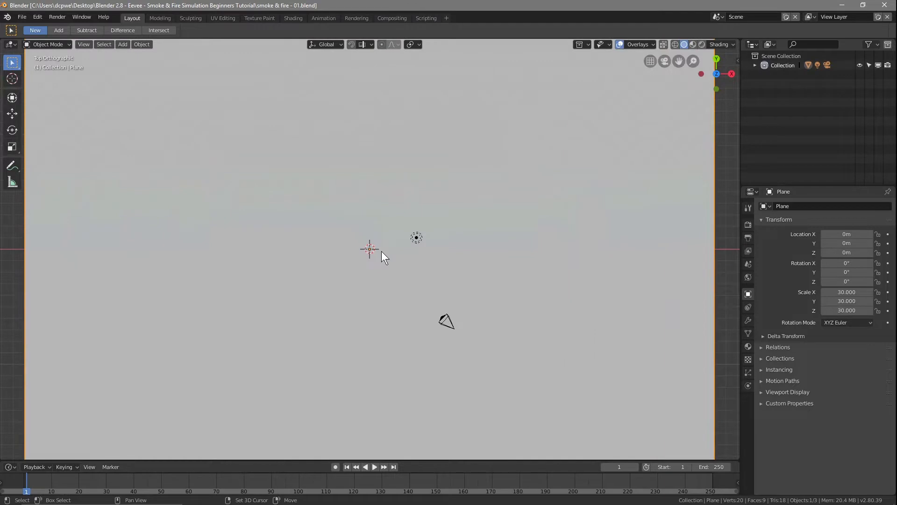
pyautogui.hotkey('shift', 'a')
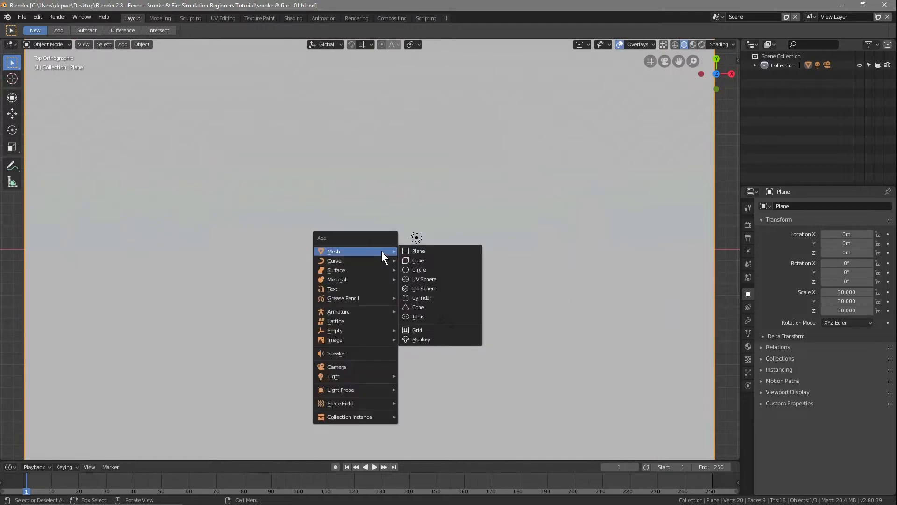
pyautogui.click(351, 289)
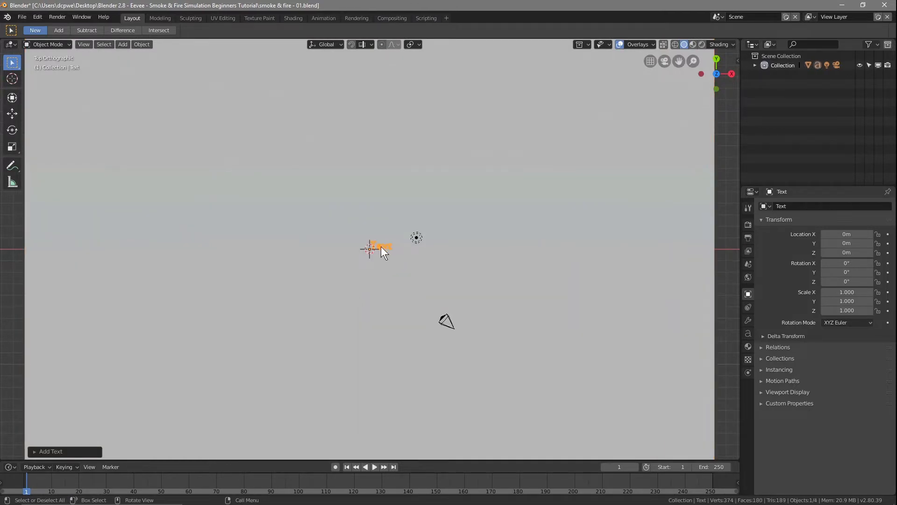
pyautogui.scroll(5, 379, 248)
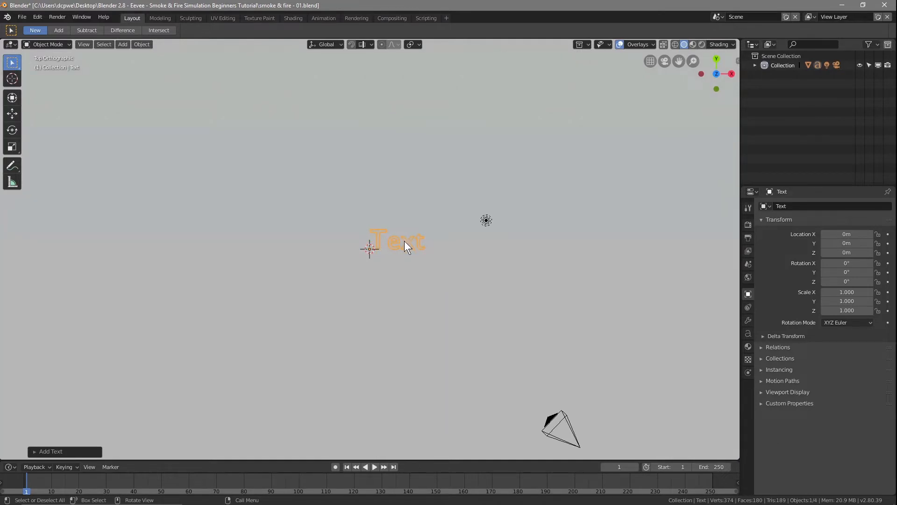
# Step: Replace the text object's default wording with "DCP WEB"
pyautogui.press('Tab')
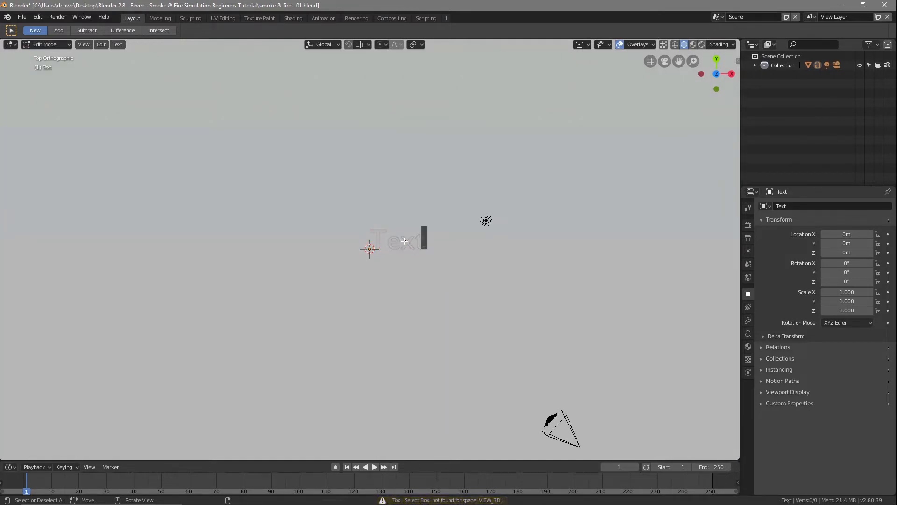
pyautogui.press('BackSpace')
pyautogui.press('BackSpace')
pyautogui.press('BackSpace')
pyautogui.press('BackSpace')
pyautogui.write('DCP WEB')
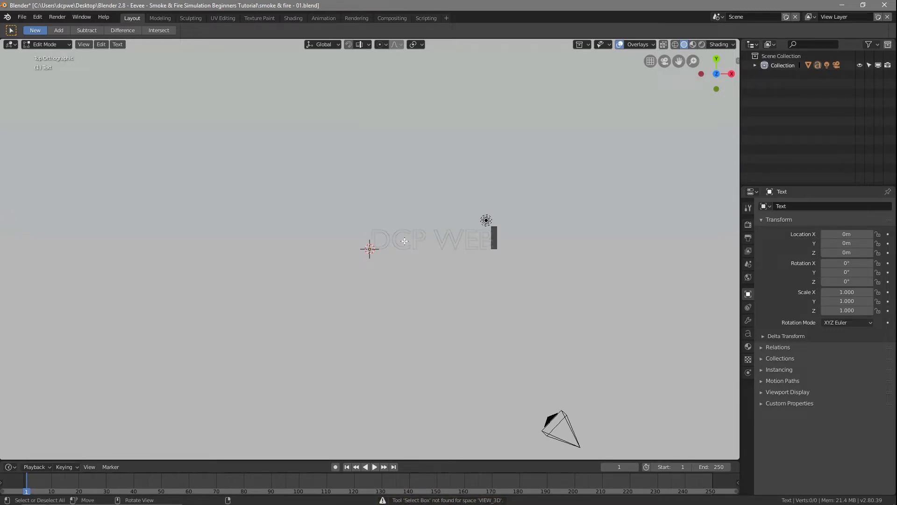
pyautogui.press('Tab')
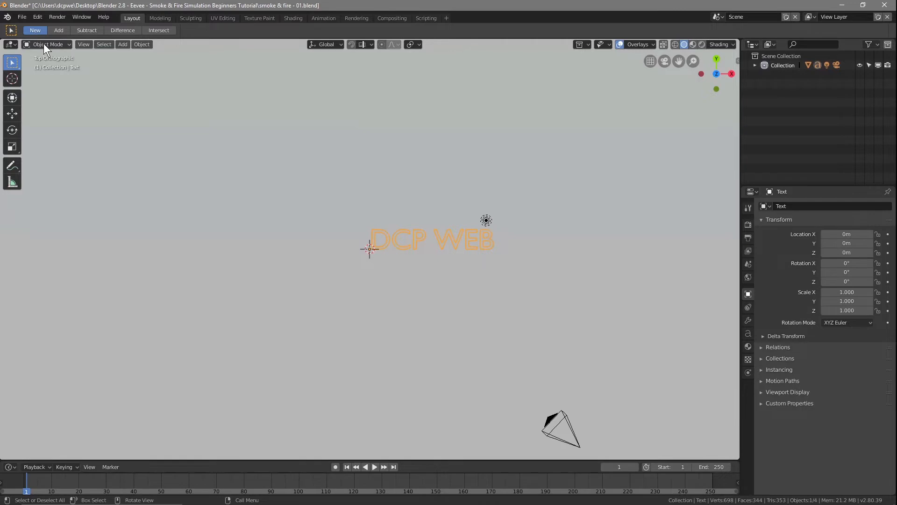
# Step: Load "ethnocentric rg.ttf" from the project's font folder as the text's regular font
pyautogui.click(748, 332)
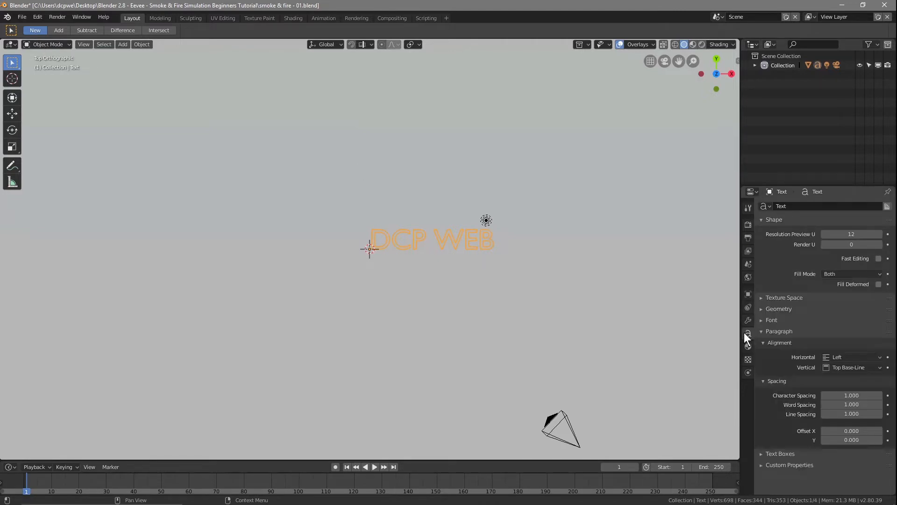
pyautogui.click(771, 320)
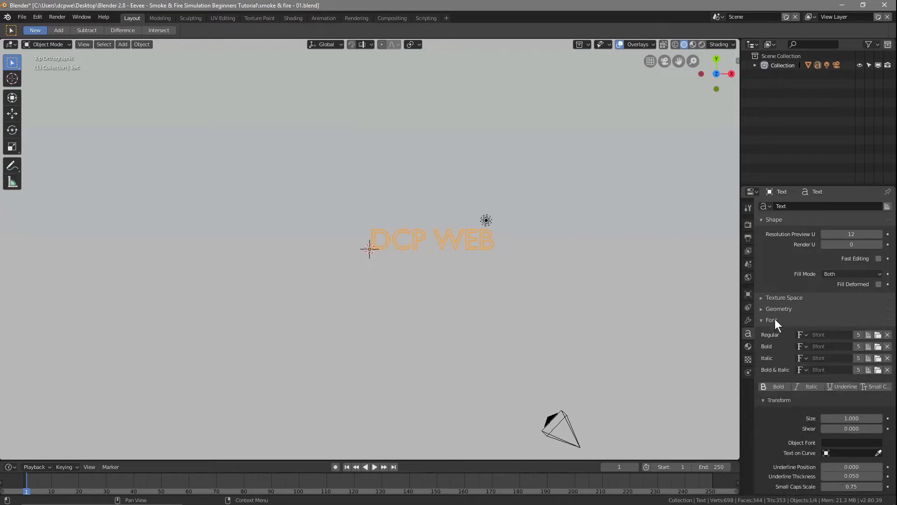
pyautogui.click(877, 336)
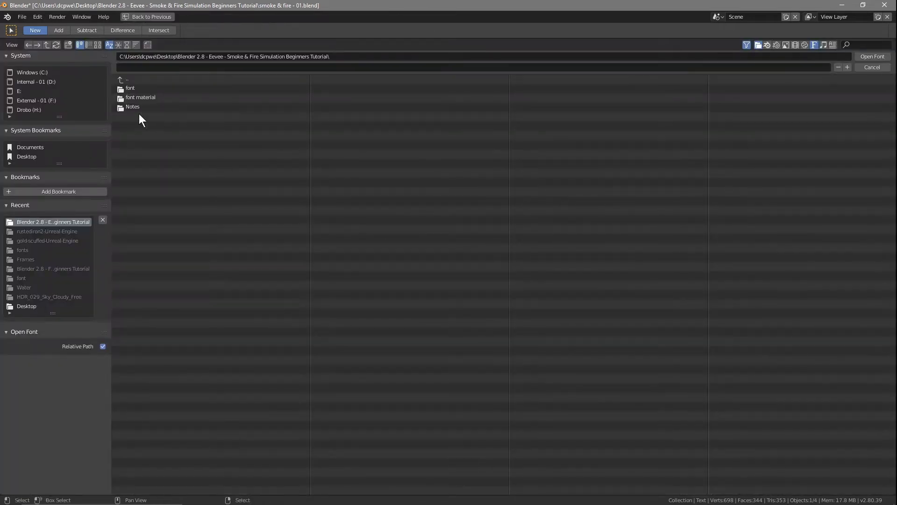
pyautogui.click(123, 87)
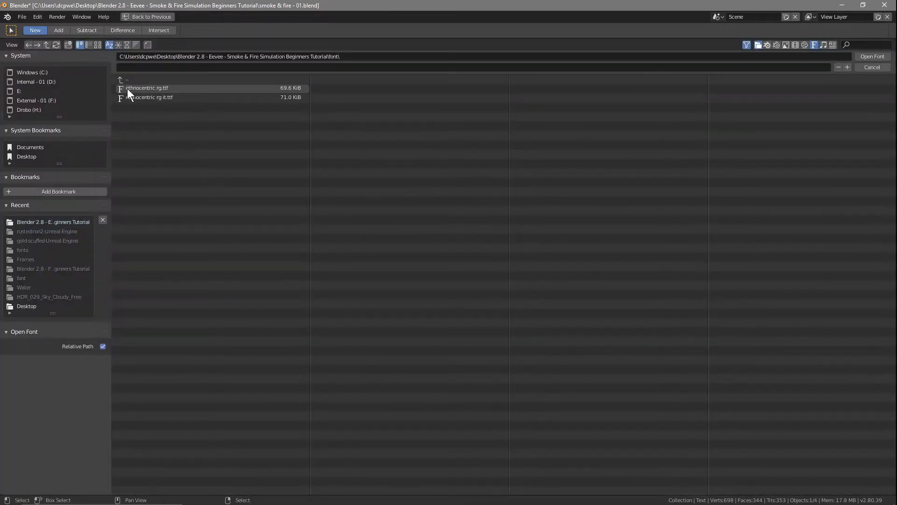
pyautogui.click(162, 87)
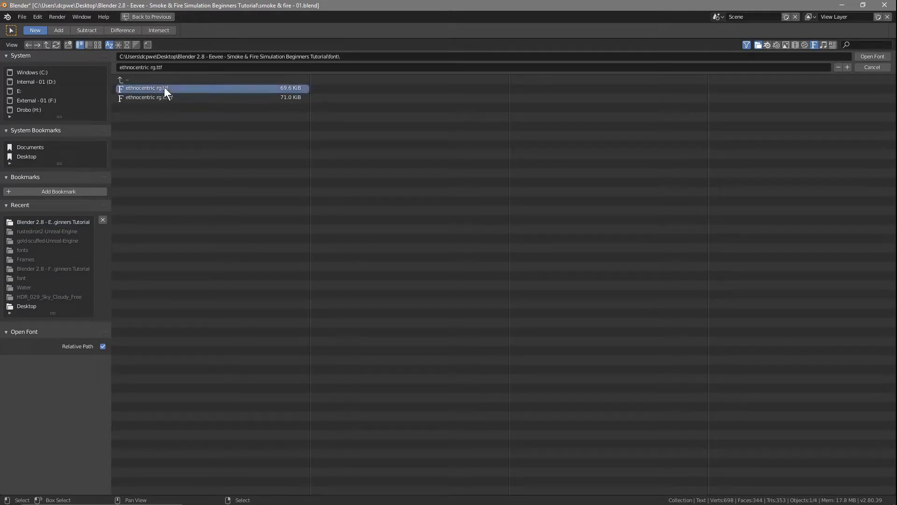
pyautogui.click(864, 55)
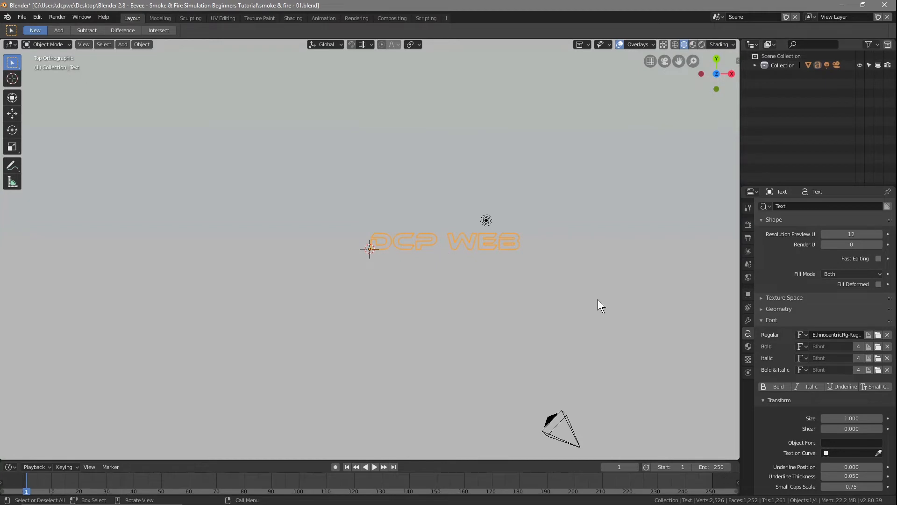
# Step: Set the text's font size to 4
pyautogui.click(871, 419)
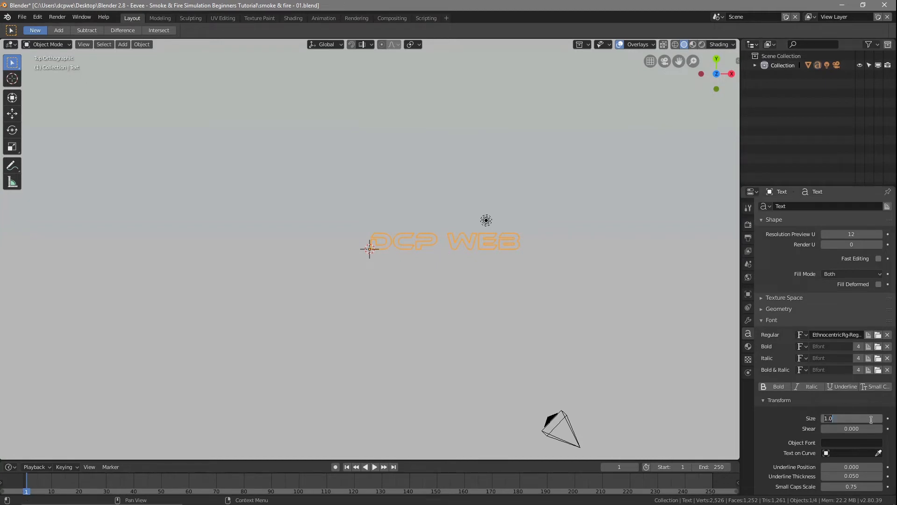
pyautogui.write('4')
pyautogui.press('Return')
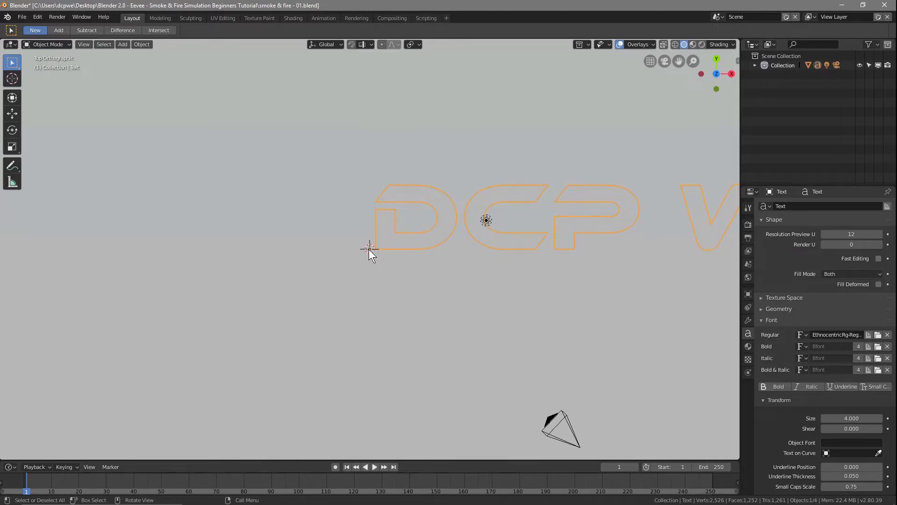
# Step: Center the text on the world origin by applying Geometry to Origin
pyautogui.click(136, 44)
pyautogui.moveTo(143, 60)
pyautogui.click(143, 43)
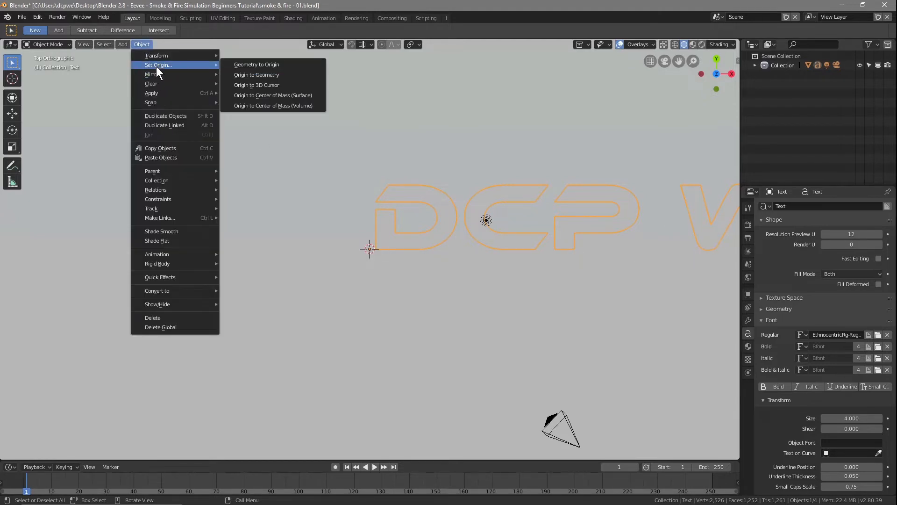
pyautogui.click(244, 65)
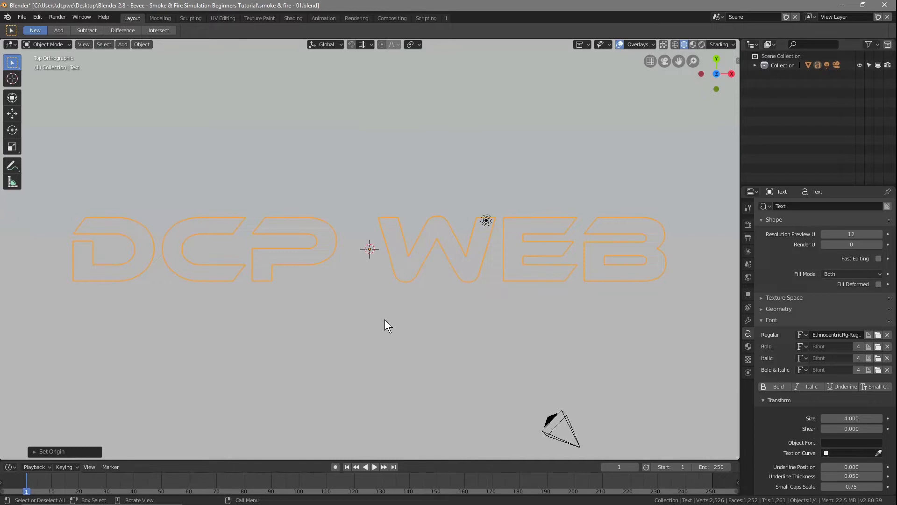
# Step: Give the "DCP WEB" text 3D thickness by setting its geometry extrusion to 0.15 m
pyautogui.click(775, 308)
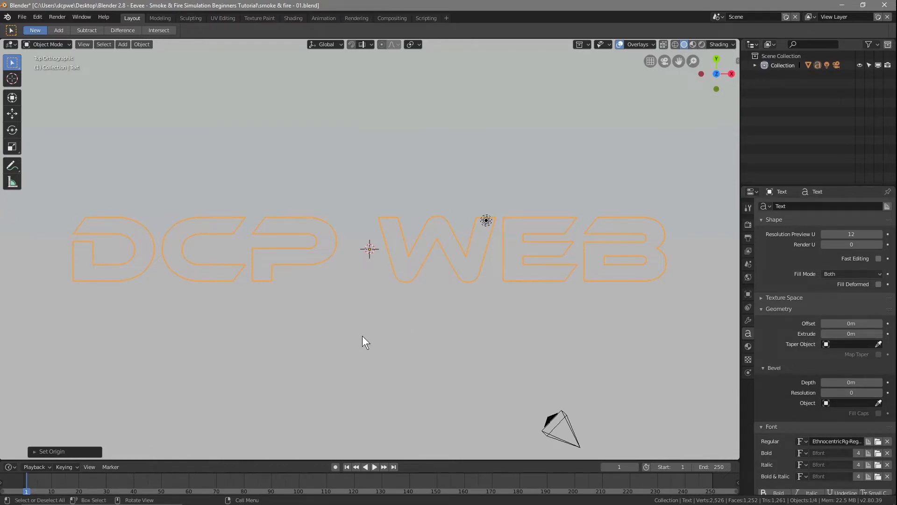
pyautogui.moveTo(427, 328); pyautogui.dragTo(420, 260, button='middle')
pyautogui.scroll(-3, 373, 342)
pyautogui.moveTo(373, 342); pyautogui.dragTo(379, 326, button='middle')
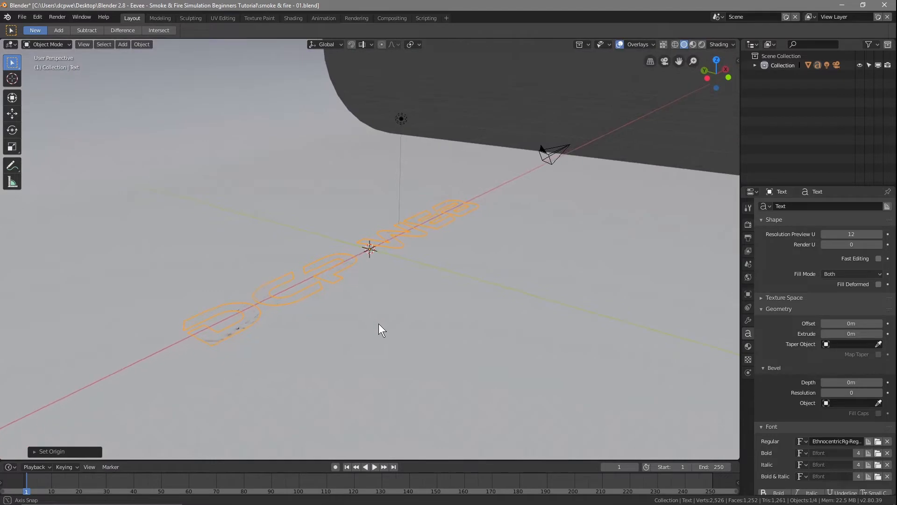
pyautogui.click(879, 333)
pyautogui.click(880, 333)
pyautogui.click(880, 333)
pyautogui.click(880, 333)
pyautogui.click(880, 333)
pyautogui.click(880, 333)
pyautogui.click(880, 333)
pyautogui.click(880, 333)
pyautogui.click(880, 333)
pyautogui.click(880, 333)
pyautogui.click(880, 333)
pyautogui.click(880, 333)
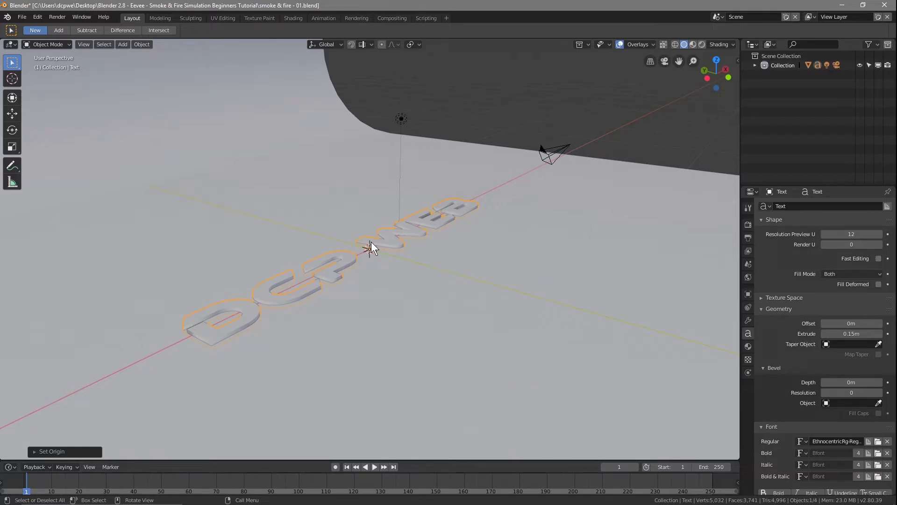
# Step: Try raising the text about 1.7 m along the global Z axis, and undo that move
pyautogui.press('g')
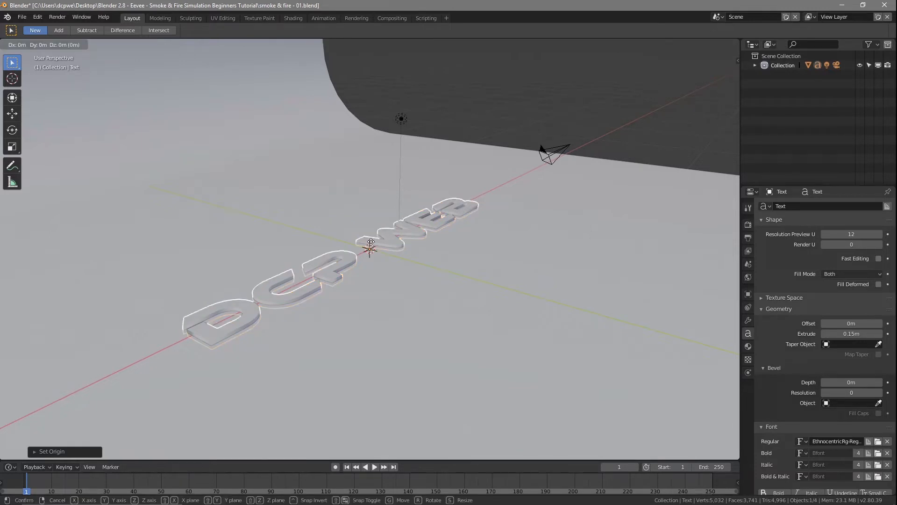
pyautogui.press('z')
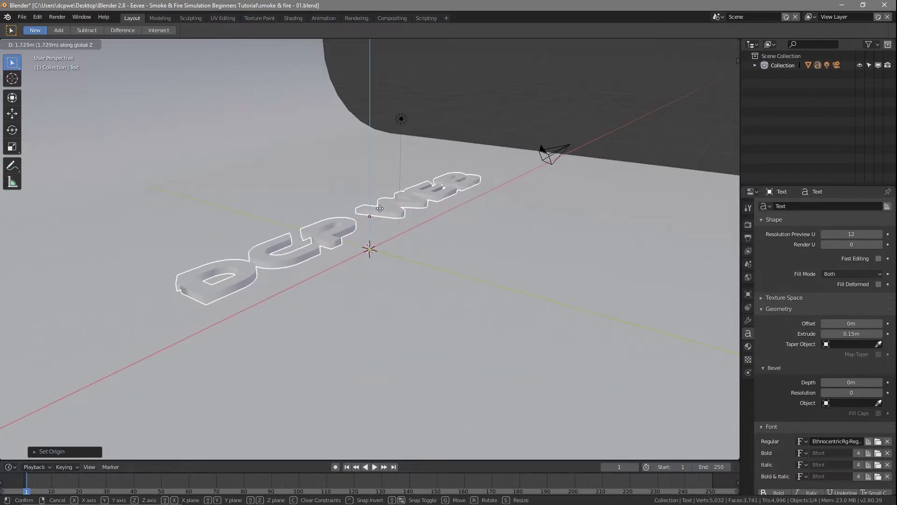
pyautogui.click(380, 206)
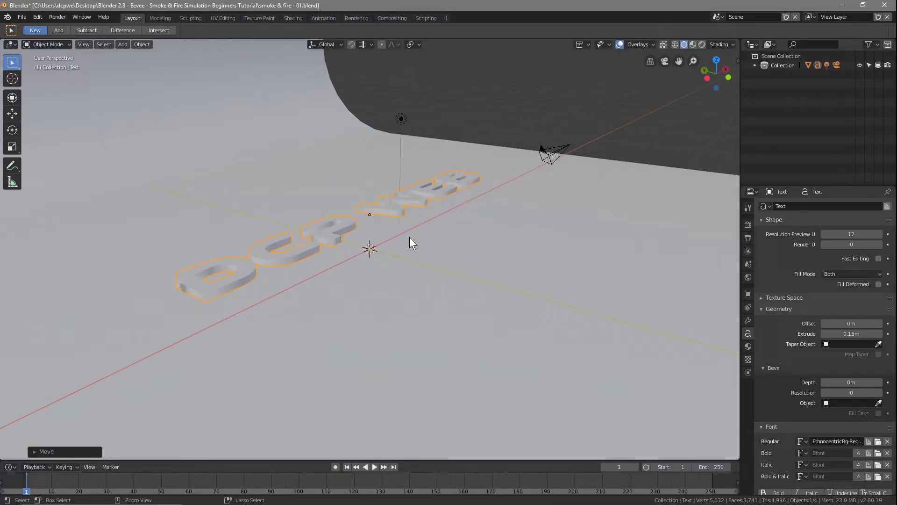
pyautogui.hotkey('ctrl', 'z')
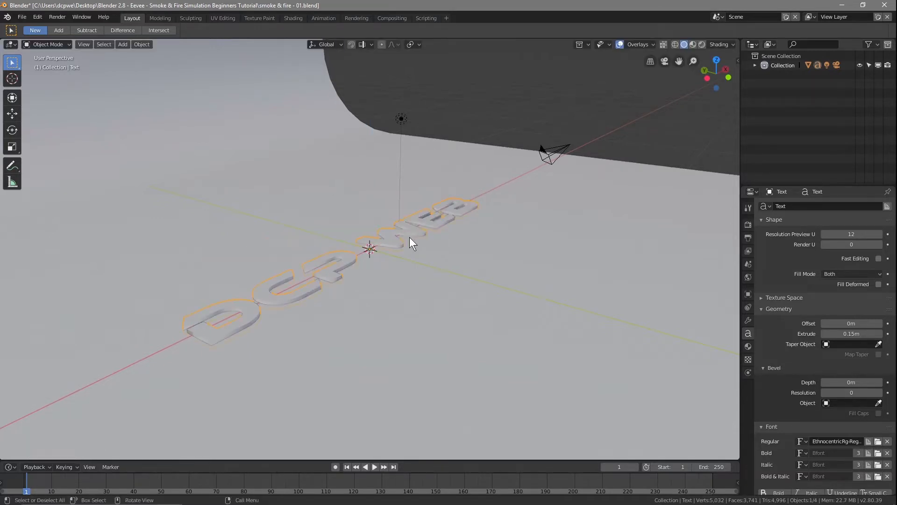
# Step: Raise the text straight up along the Z axis with the Move tool so it floats above the floor
pyautogui.click(11, 117)
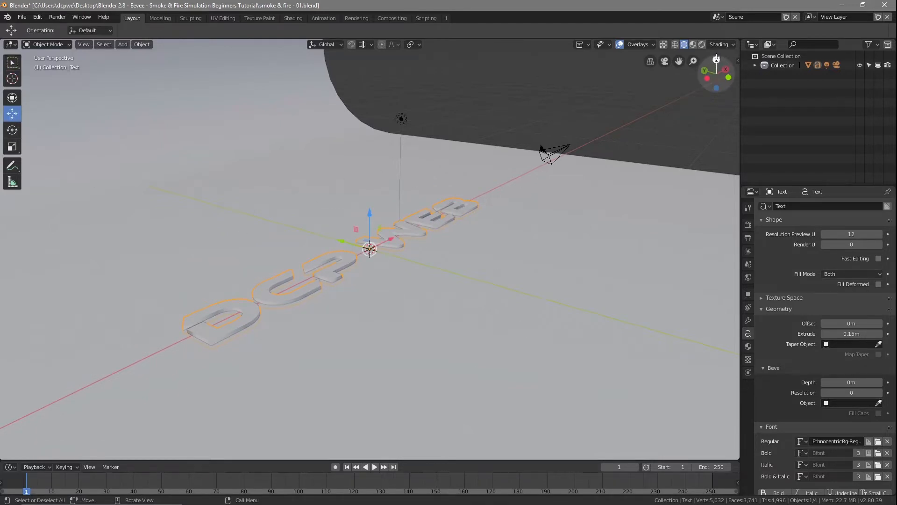
pyautogui.moveTo(369, 212); pyautogui.dragTo(369, 175)
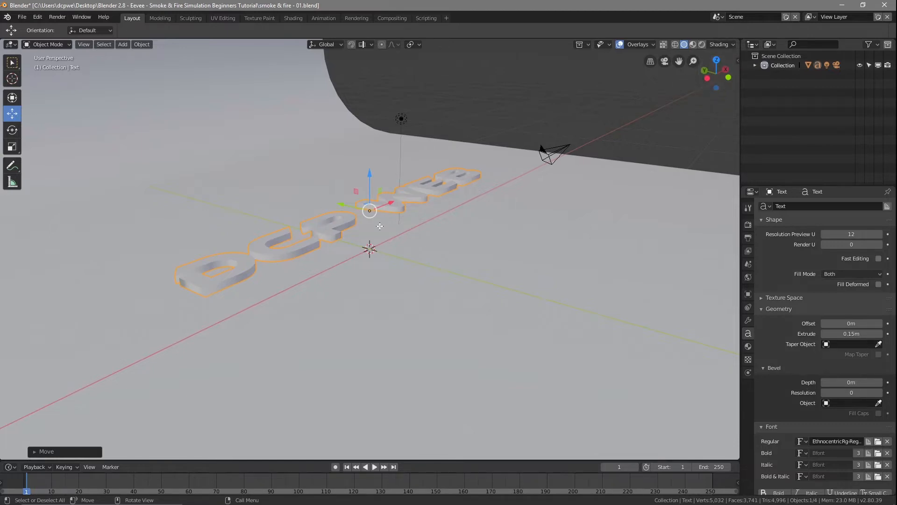
pyautogui.moveTo(523, 261); pyautogui.dragTo(466, 273, button='middle')
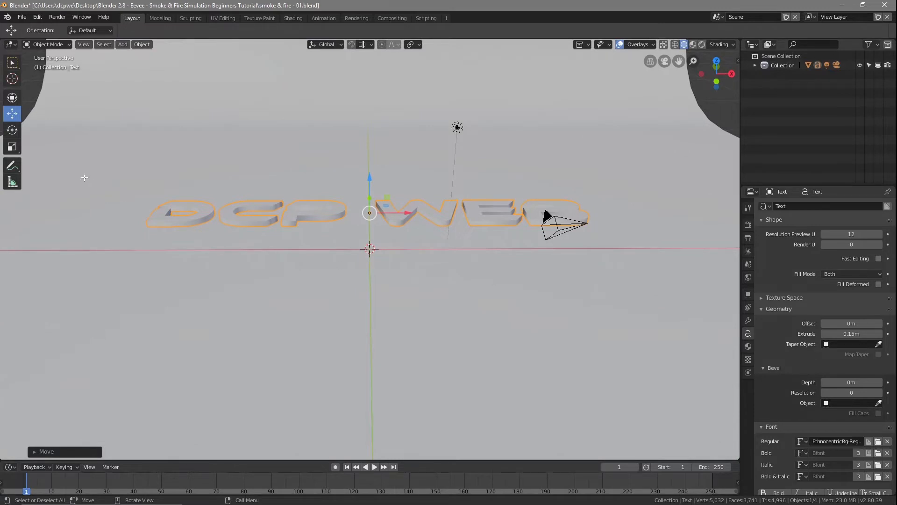
# Step: Try rotating the text freehand with the Rotate tool, and undo the rotations
pyautogui.click(15, 129)
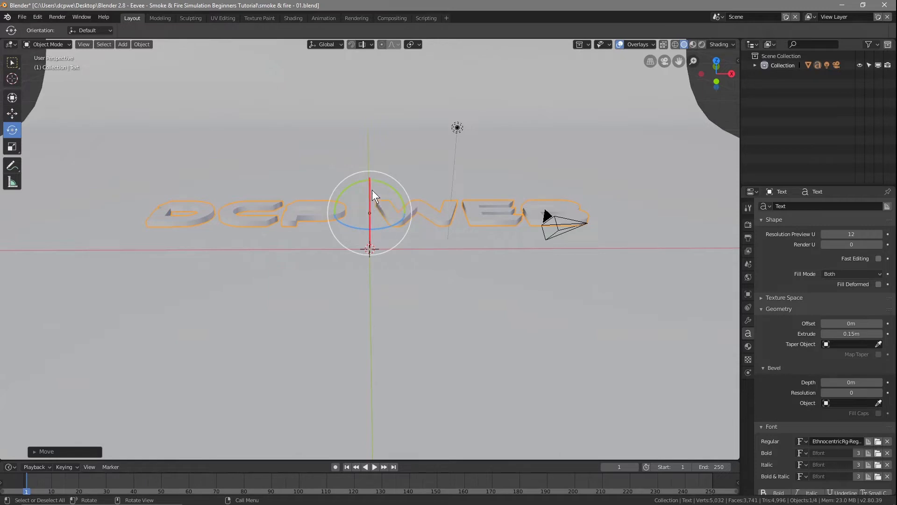
pyautogui.moveTo(376, 182)
pyautogui.mouseDown()
pyautogui.moveTo(394, 194)
pyautogui.moveTo(370, 192)
pyautogui.mouseUp()
pyautogui.moveTo(360, 226)
pyautogui.mouseDown()
pyautogui.moveTo(367, 219)
pyautogui.moveTo(357, 231)
pyautogui.mouseUp()
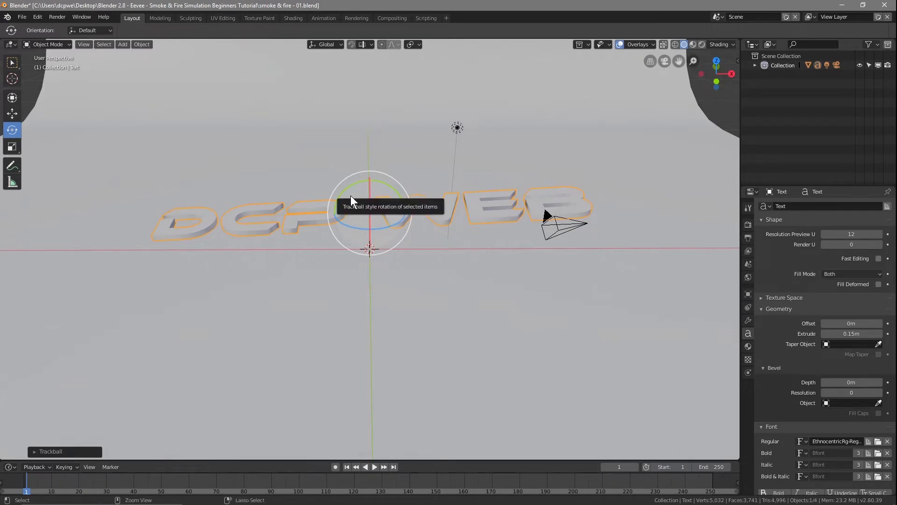
pyautogui.hotkey('ctrl', 'z')
pyautogui.hotkey('ctrl', 'z')
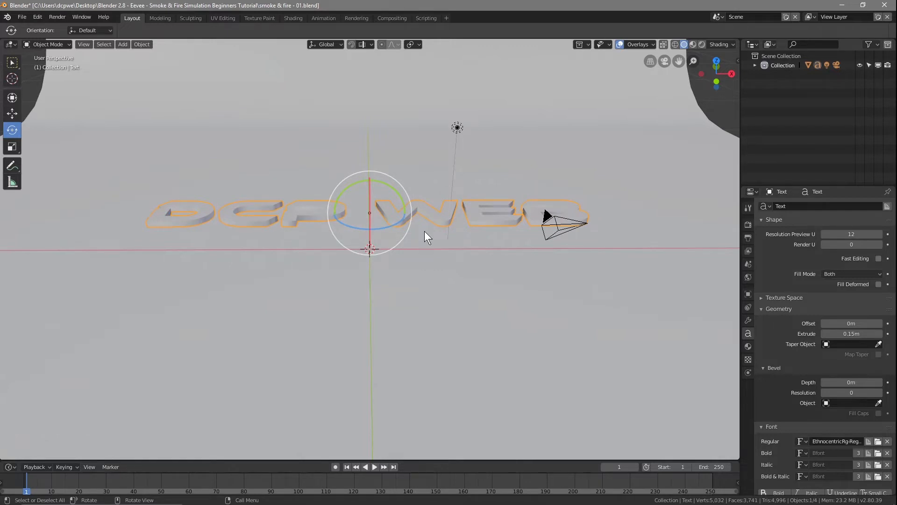
# Step: Stand the text upright by rotating it exactly 90 degrees about the global X axis
pyautogui.click(12, 114)
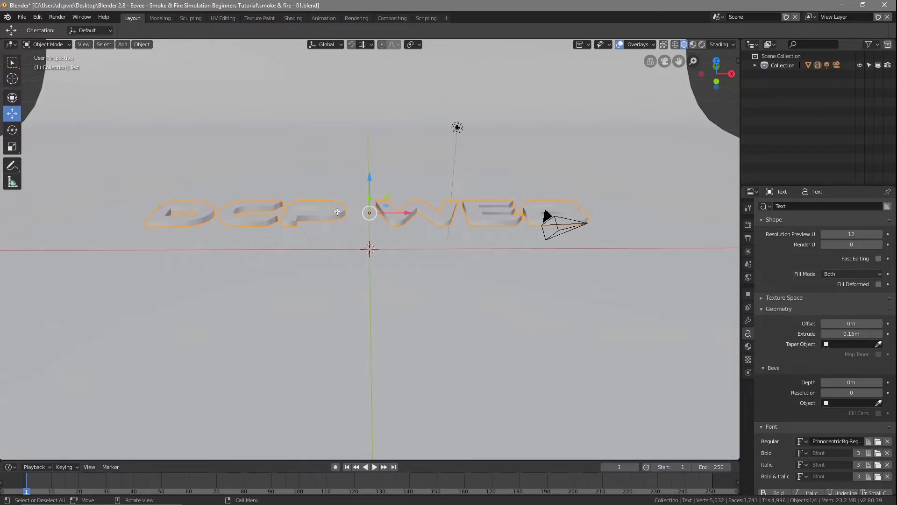
pyautogui.press('r')
pyautogui.press('x')
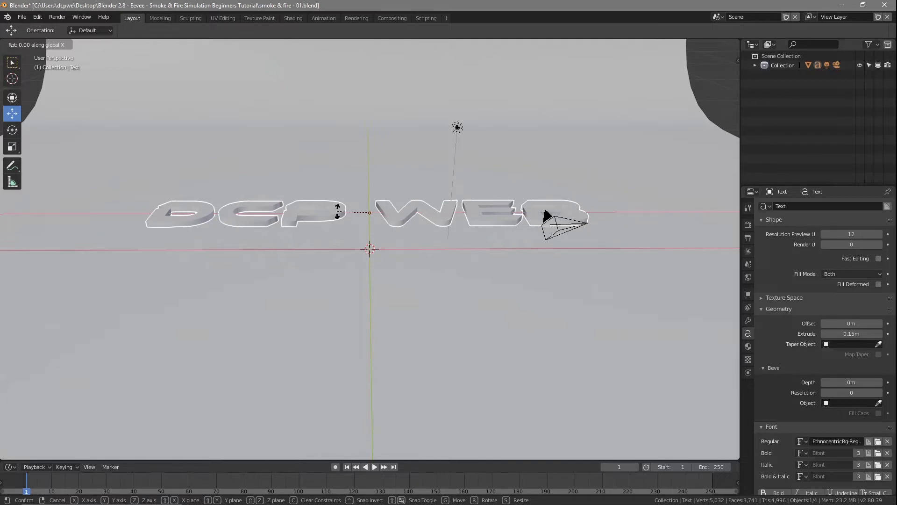
pyautogui.write('90')
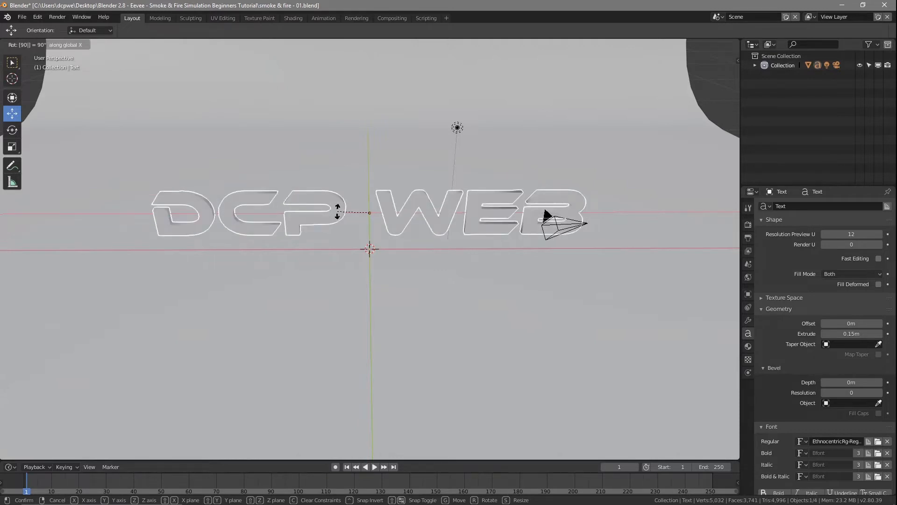
pyautogui.press('Return')
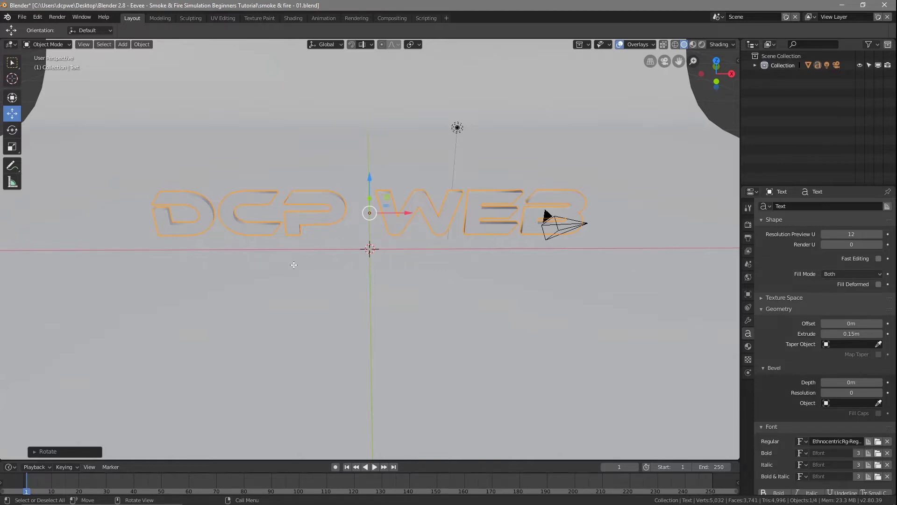
pyautogui.moveTo(283, 282); pyautogui.dragTo(421, 271, button='middle')
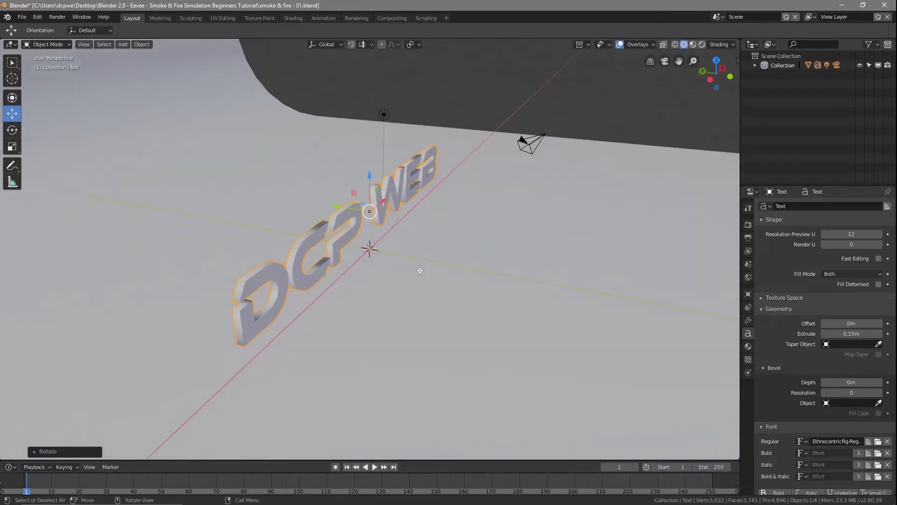
# Step: Look at the scene from the top view and save the project file
pyautogui.press('KP_7')
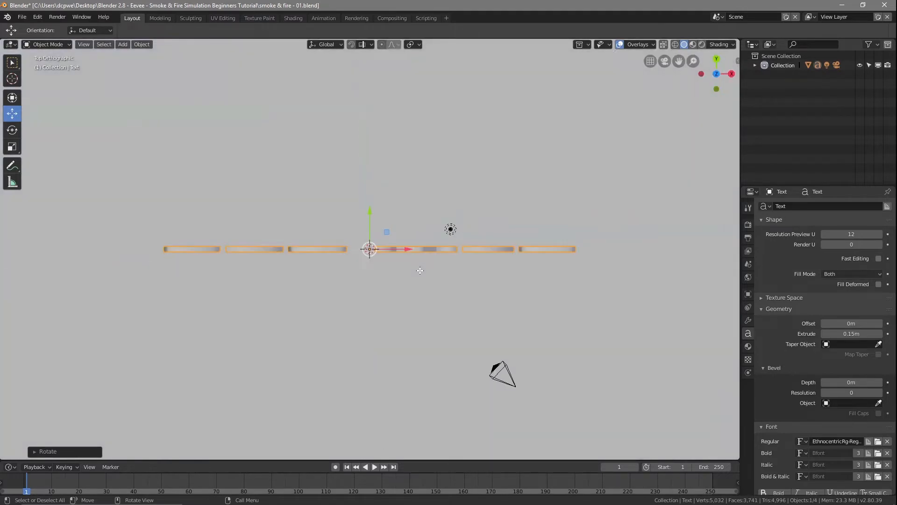
pyautogui.click(22, 17)
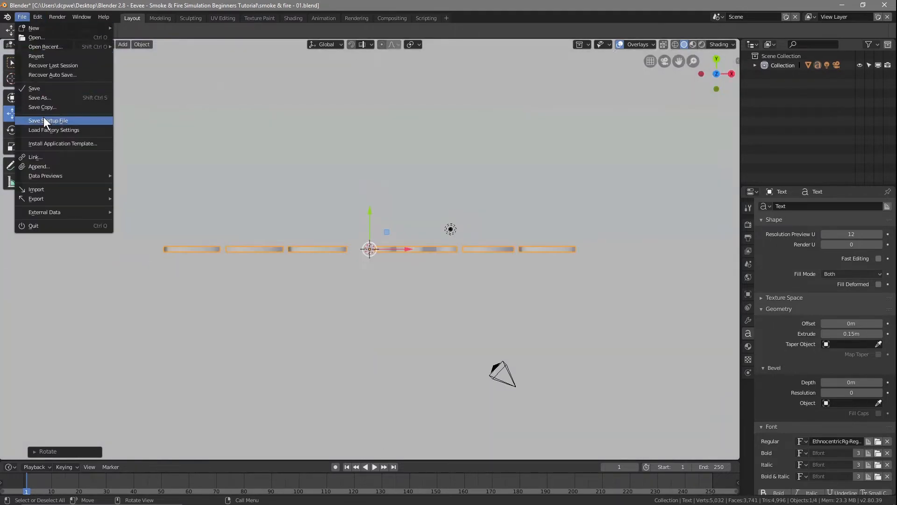
pyautogui.click(37, 91)
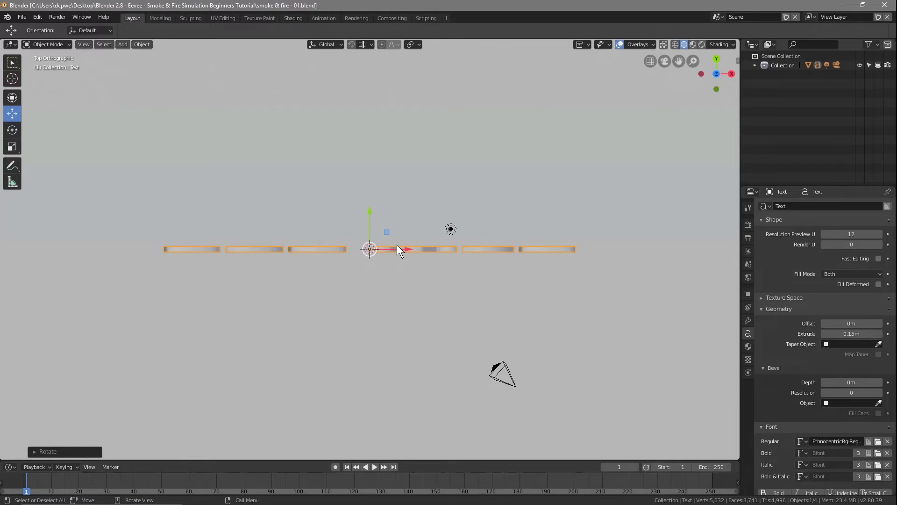
# Step: Expand the scene collection and duplicate the text object twice, leaving both copies in place over the original
pyautogui.click(755, 65)
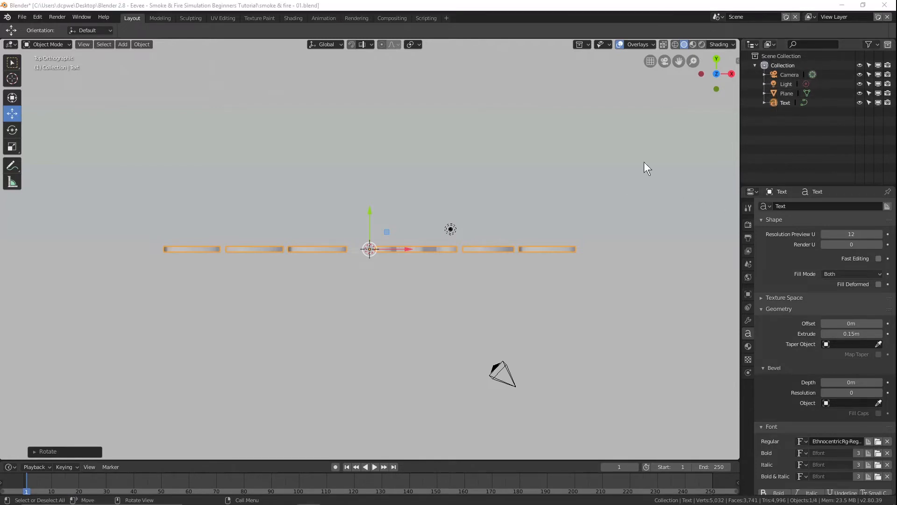
pyautogui.click(794, 101)
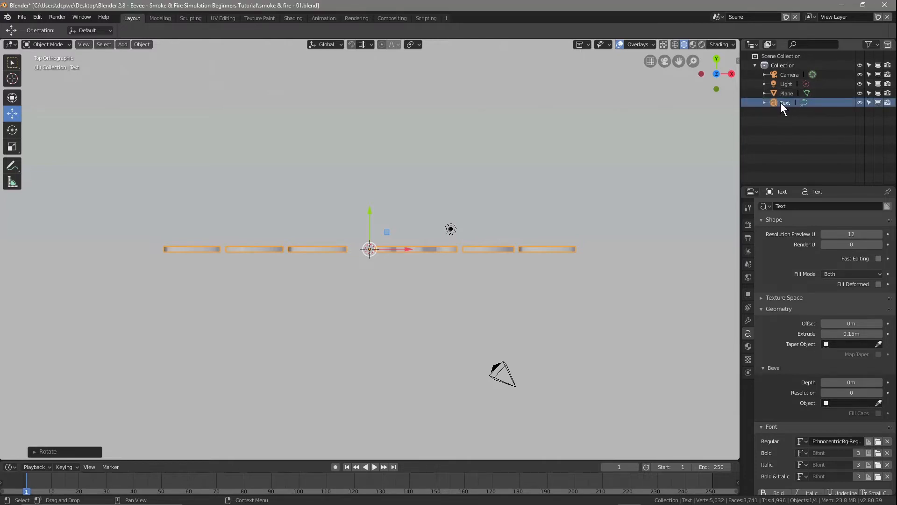
pyautogui.press('shift')
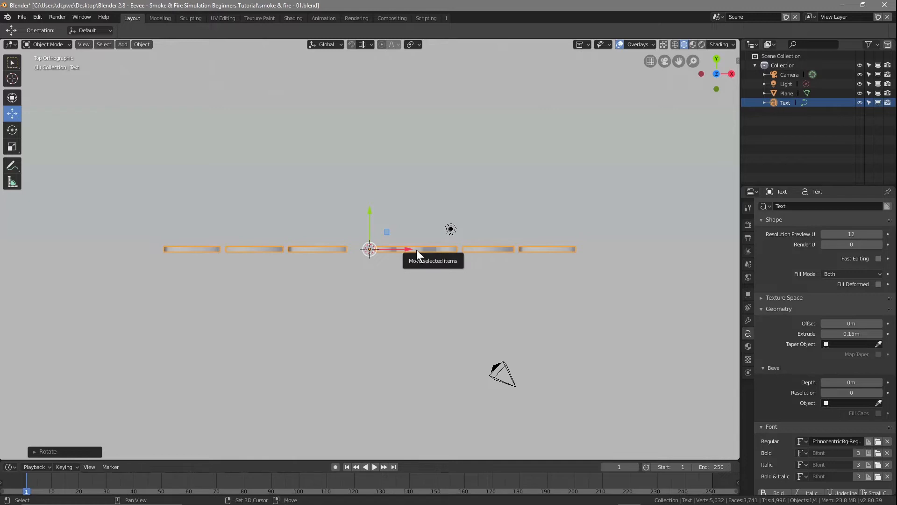
pyautogui.hotkey('shift', 'd')
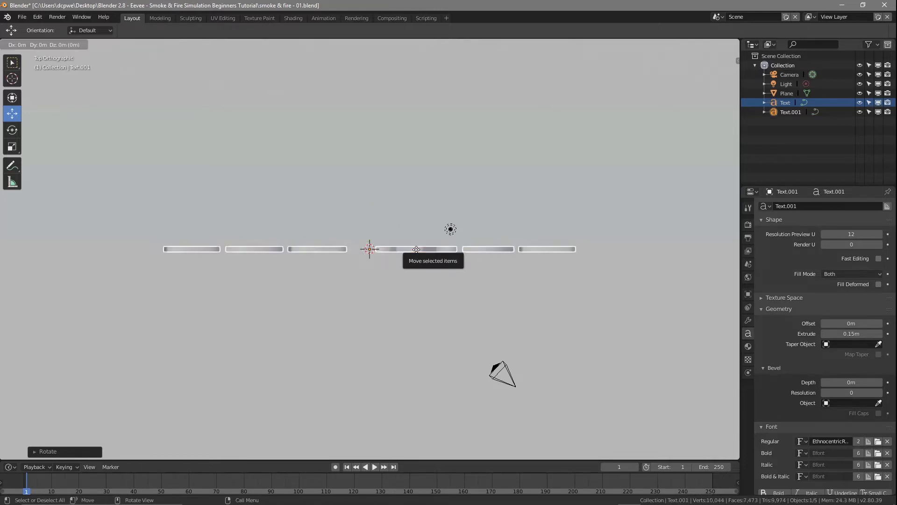
pyautogui.rightClick(416, 249)
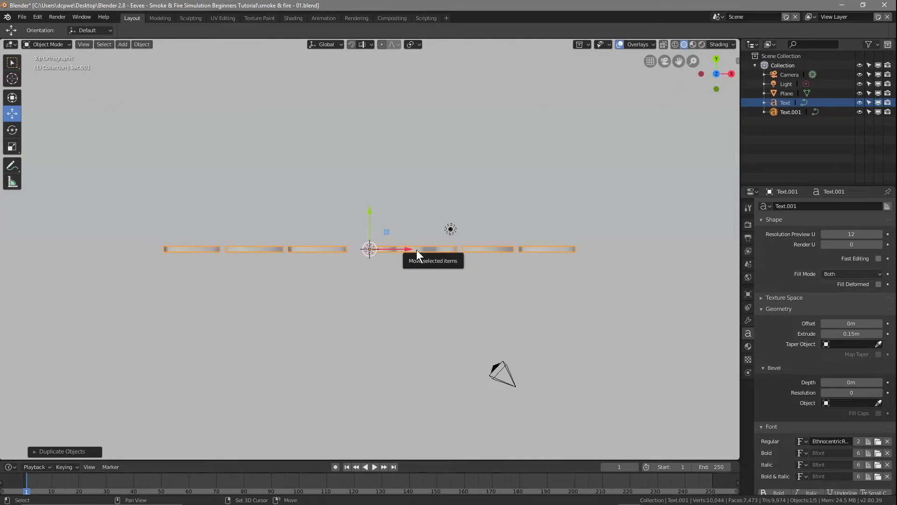
pyautogui.hotkey('shift', 'd')
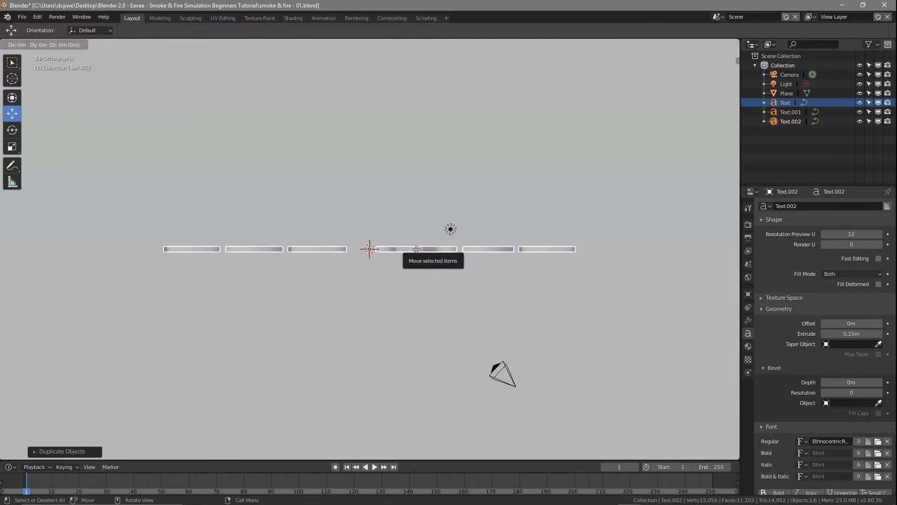
pyautogui.rightClick(417, 250)
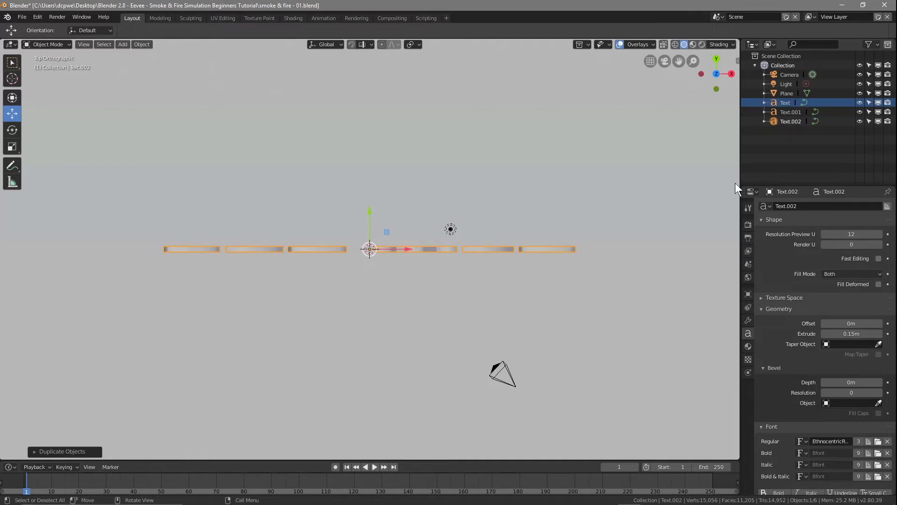
# Step: Move the first text copy, Text.001, about 0.4 m along Y so it sits behind the original
pyautogui.click(789, 111)
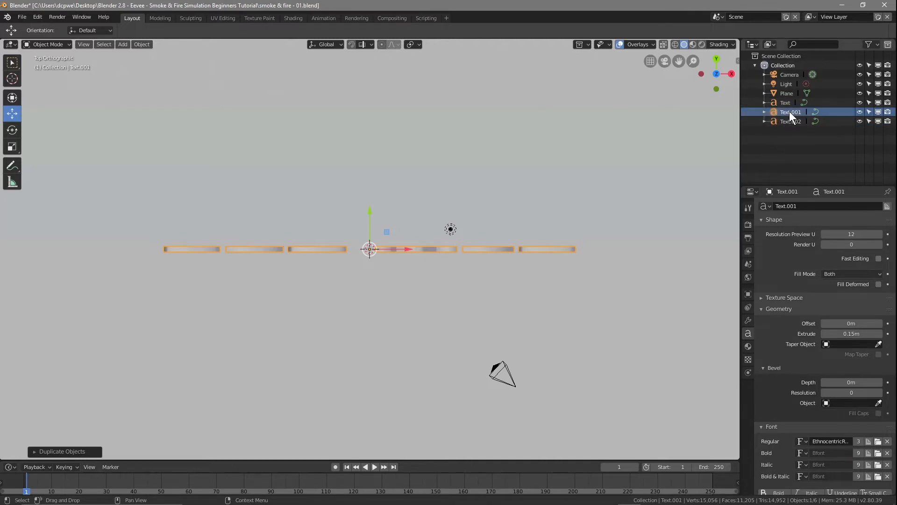
pyautogui.hotkey('shift', 'd')
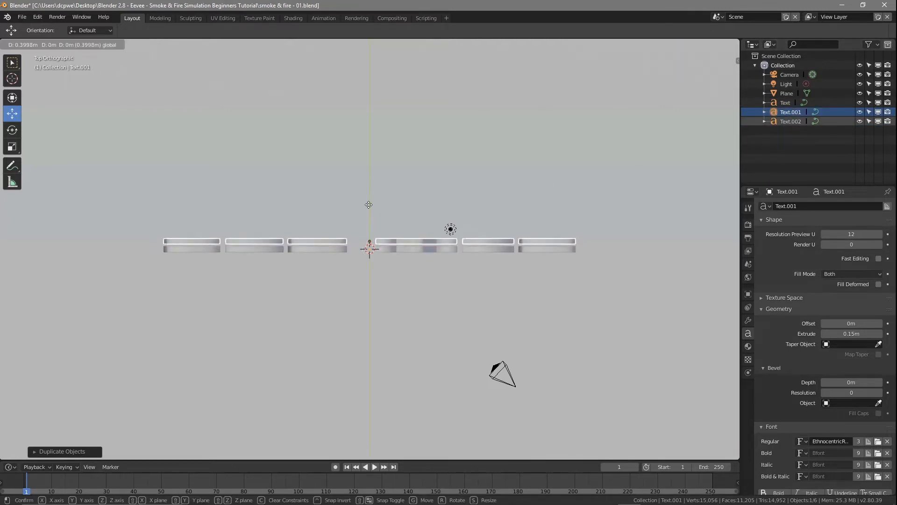
pyautogui.click(368, 204)
# Step: Move the second text copy, Text.002, along Y until it sits directly behind Text.001
pyautogui.click(789, 121)
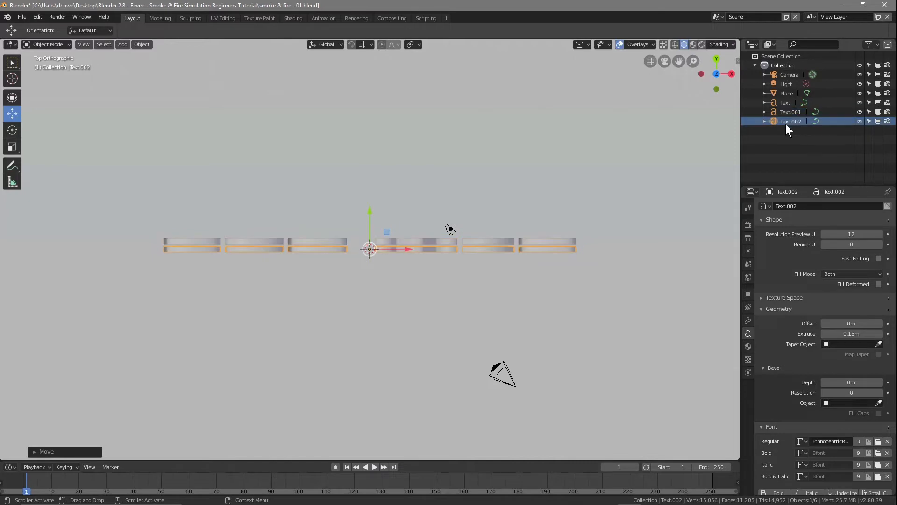
pyautogui.hotkey('shift', 'd')
pyautogui.moveTo(370, 205); pyautogui.dragTo(369, 202)
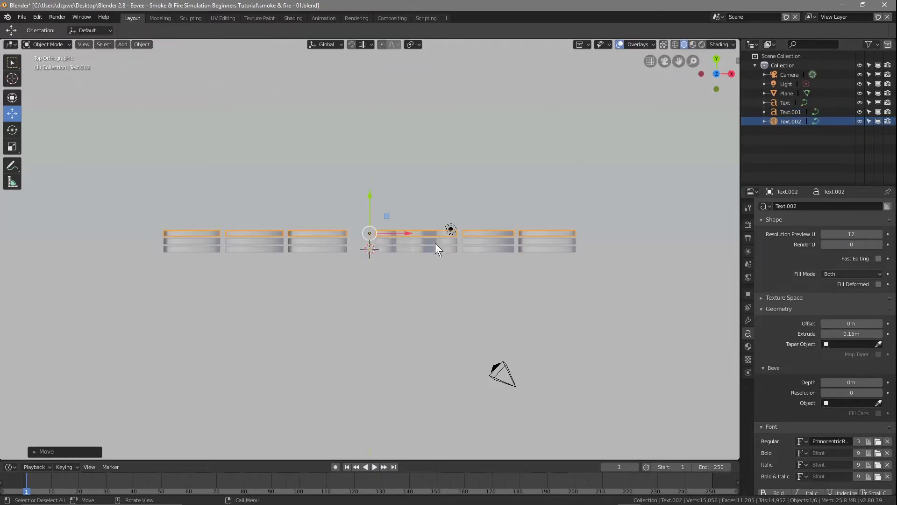
# Step: Make the middle text, Text.001, very thin by setting its extrusion to 0.01 m
pyautogui.click(425, 241)
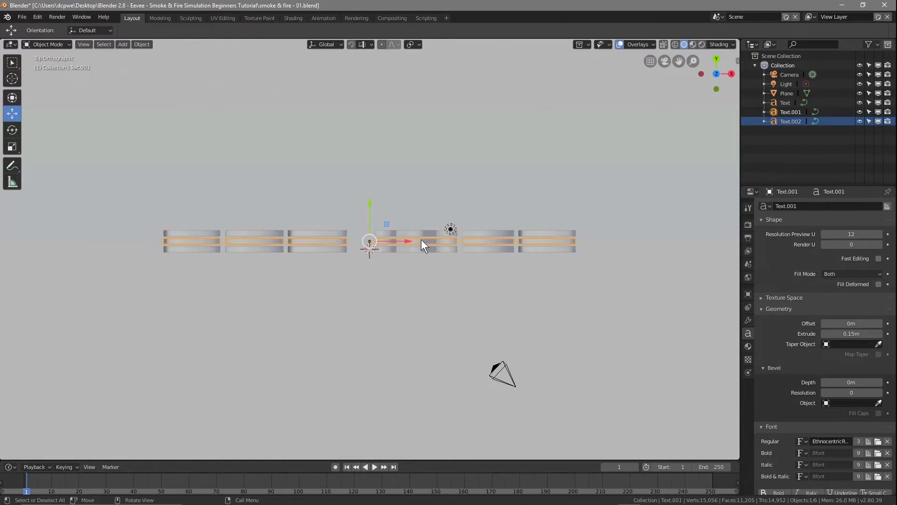
pyautogui.click(823, 333)
pyautogui.click(824, 333)
pyautogui.click(824, 333)
pyautogui.click(824, 334)
pyautogui.click(823, 333)
pyautogui.click(824, 333)
pyautogui.click(823, 333)
pyautogui.click(824, 333)
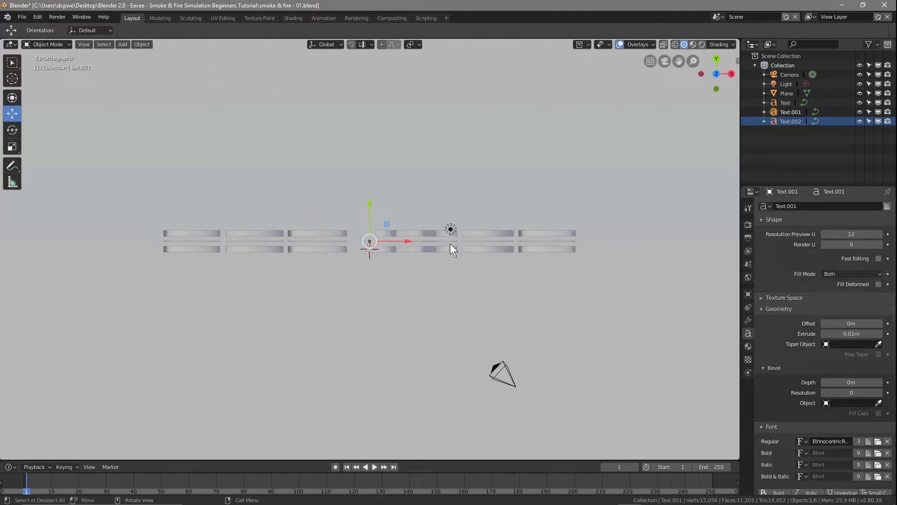
# Step: Set the extrusion of the rearmost text copy, Text.002, to 0.01 m
pyautogui.click(427, 232)
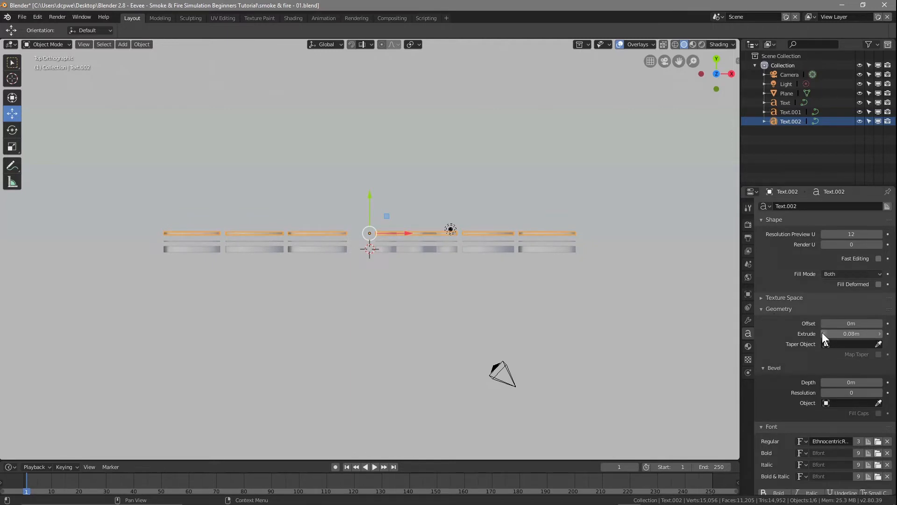
pyautogui.moveTo(837, 333)
pyautogui.mouseDown()
pyautogui.moveTo(822, 333)
pyautogui.moveTo(826, 321)
pyautogui.mouseUp()
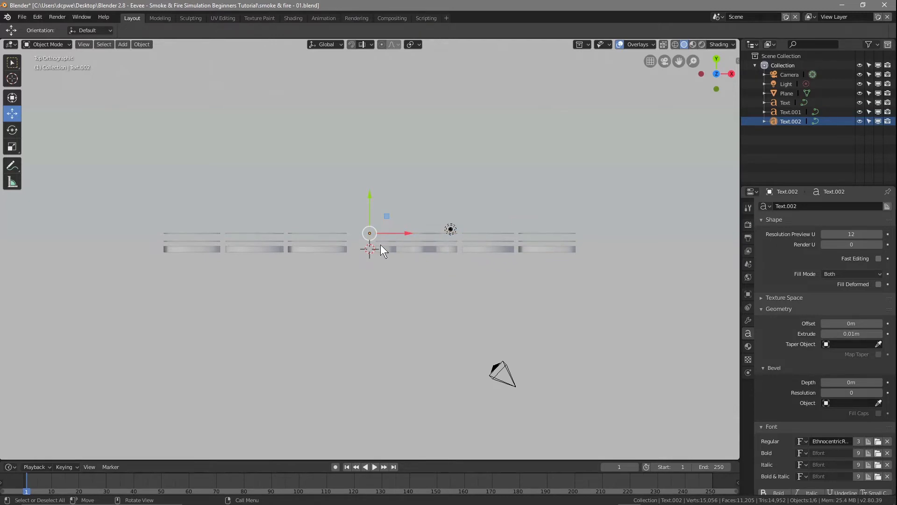
pyautogui.scroll(6, 368, 243)
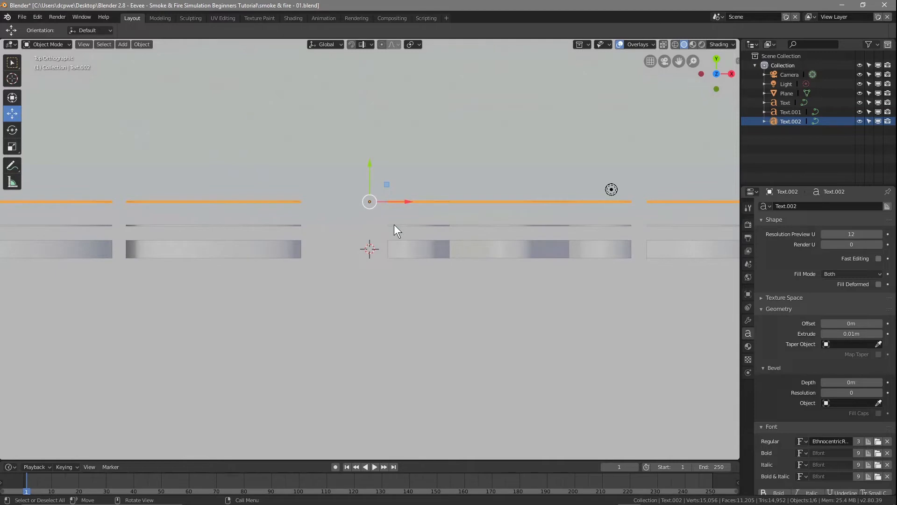
pyautogui.click(394, 225)
pyautogui.moveTo(368, 213); pyautogui.dragTo(368, 223)
pyautogui.hotkey('ctrl', 'z')
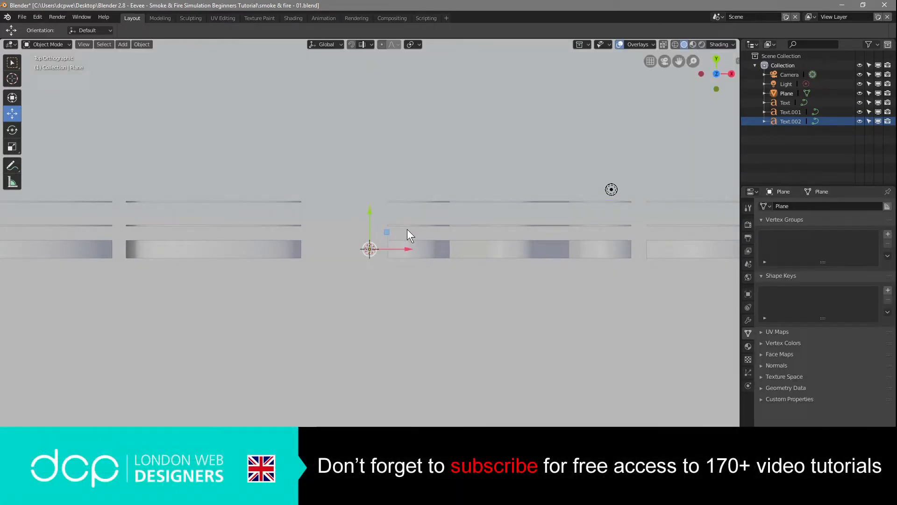
# Step: Move the middle text, Text.001, along Y until it sits just behind the thick front text
pyautogui.click(406, 226)
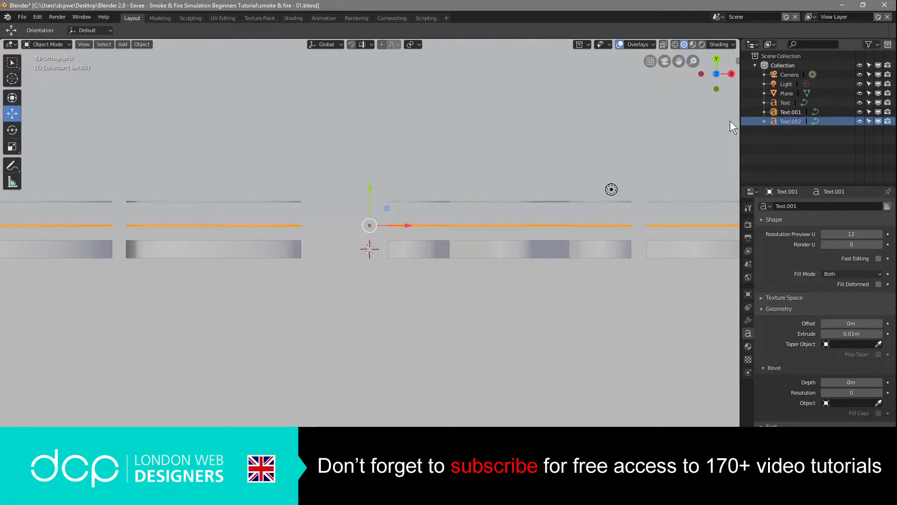
pyautogui.click(447, 201)
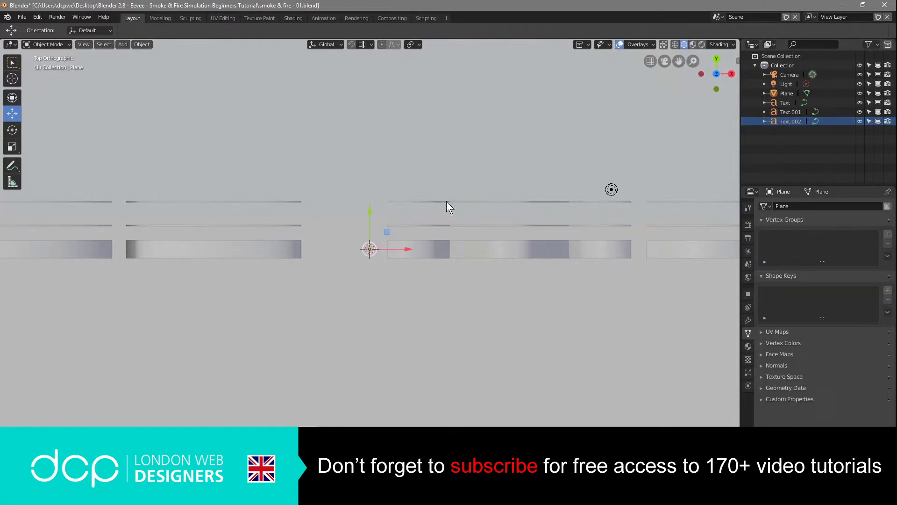
pyautogui.click(441, 226)
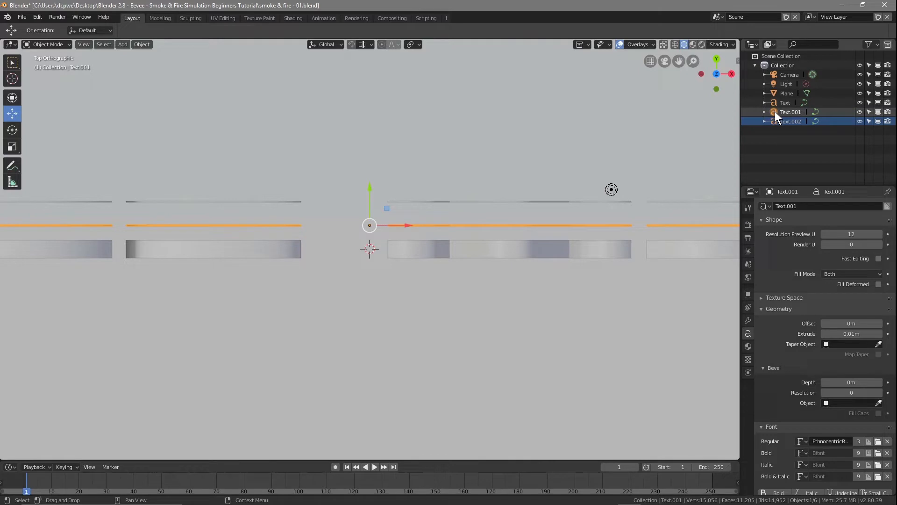
pyautogui.moveTo(371, 187); pyautogui.dragTo(367, 198)
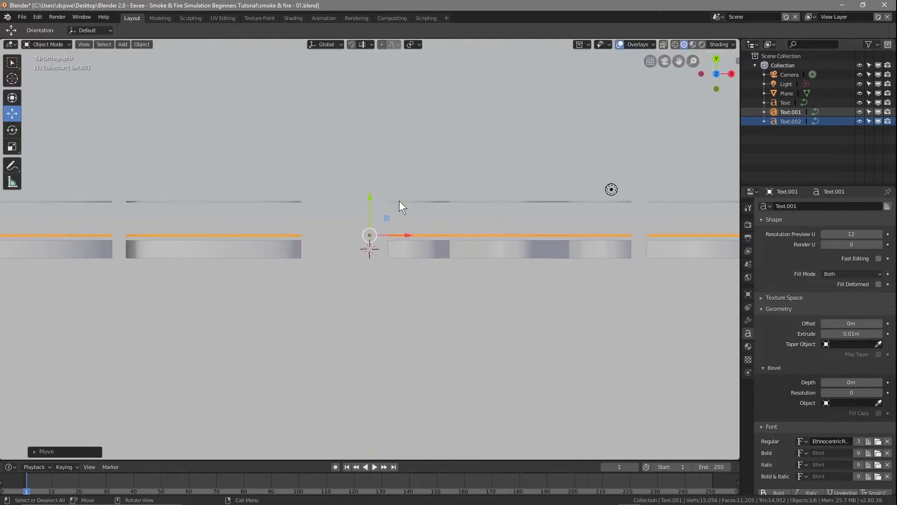
# Step: Move the rear text, Text.002, forward along Y until only a narrow gap separates it from Text.001
pyautogui.click(403, 201)
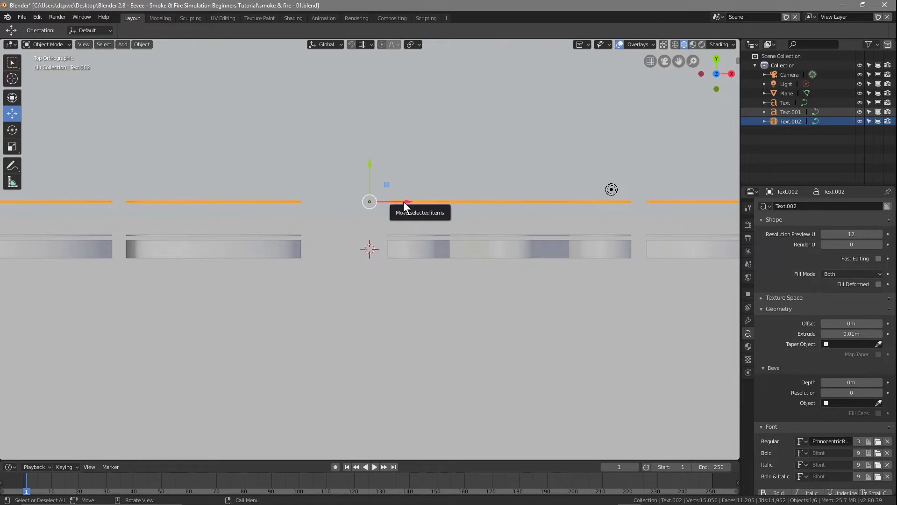
pyautogui.moveTo(365, 166); pyautogui.dragTo(367, 192)
pyautogui.moveTo(422, 357); pyautogui.dragTo(277, 322, button='middle')
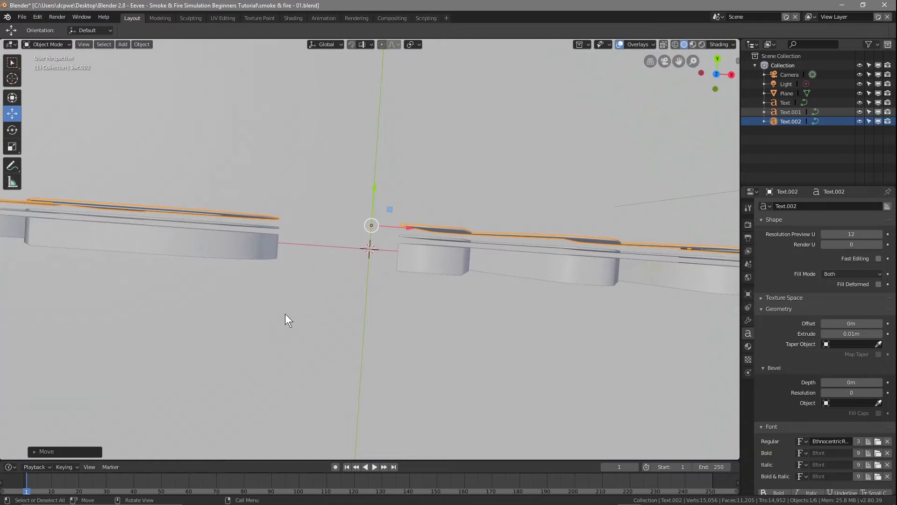
pyautogui.press('KP_7')
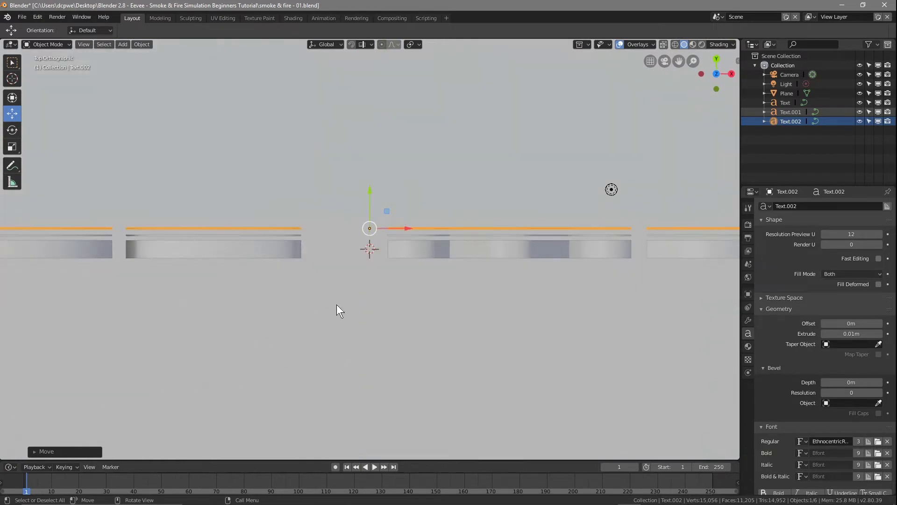
pyautogui.moveTo(369, 197); pyautogui.dragTo(370, 200)
# Step: Fine-tune Text.001's Y position between the front text and Text.002, and save the file
pyautogui.click(396, 234)
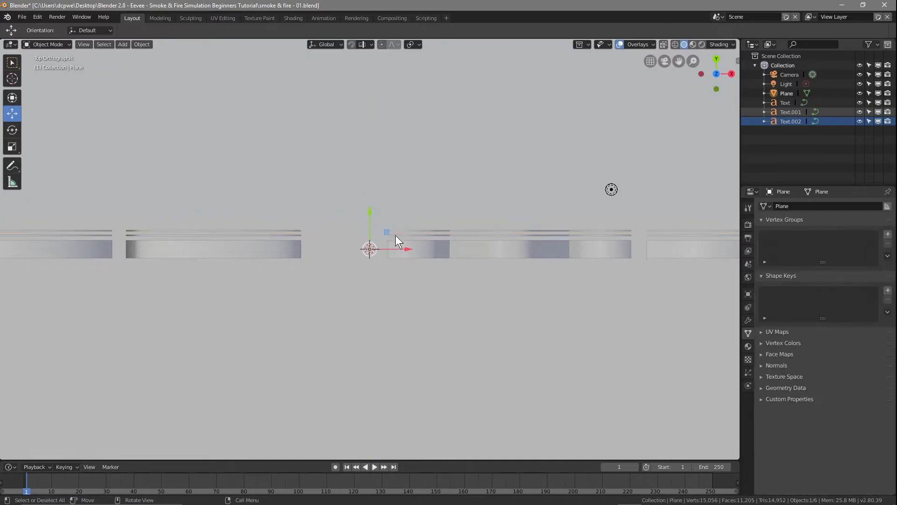
pyautogui.click(398, 235)
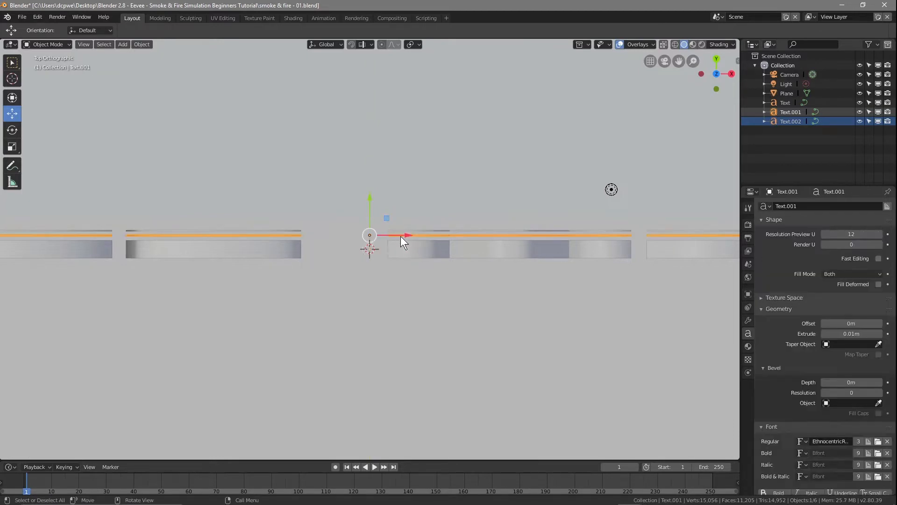
pyautogui.moveTo(370, 206); pyautogui.dragTo(368, 204)
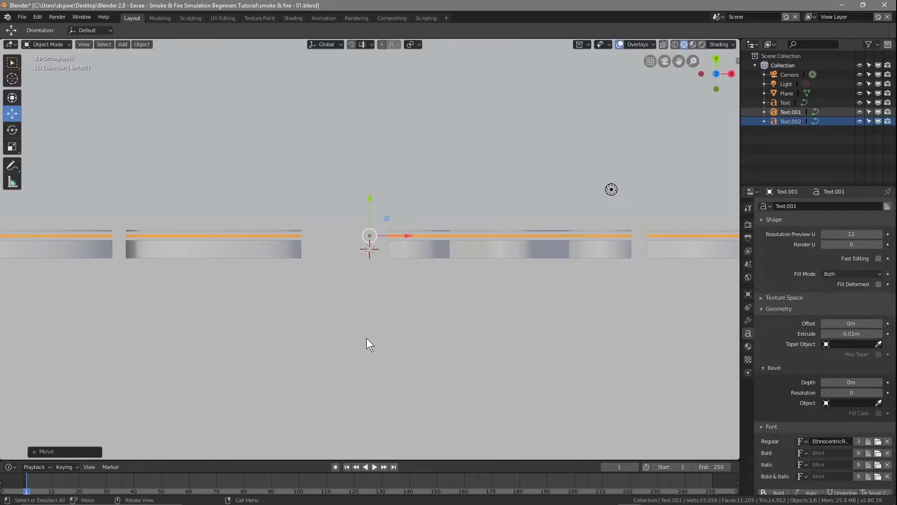
pyautogui.click(409, 326)
pyautogui.hotkey('ctrl', 's')
# Step: Rename the original front text object as Text Front
pyautogui.moveTo(313, 334); pyautogui.dragTo(276, 261, button='middle')
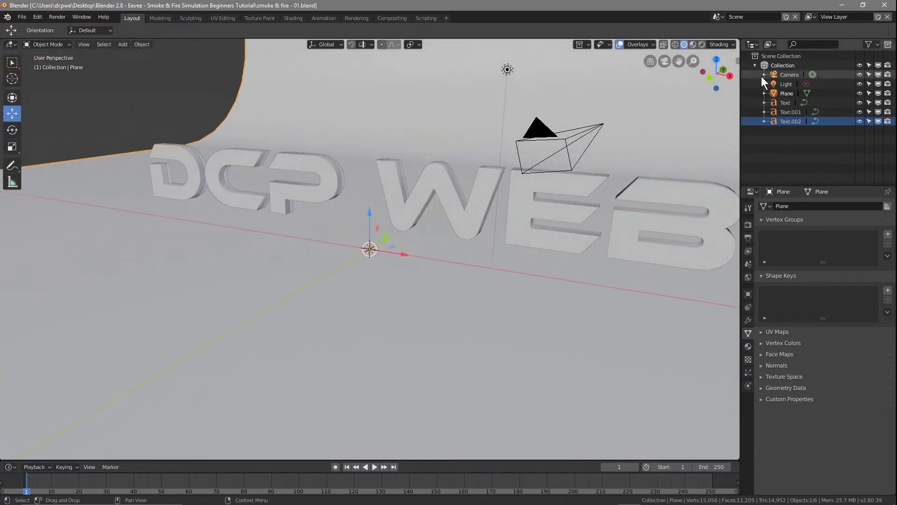
pyautogui.click(786, 103)
pyautogui.moveTo(485, 257); pyautogui.dragTo(412, 279, button='middle')
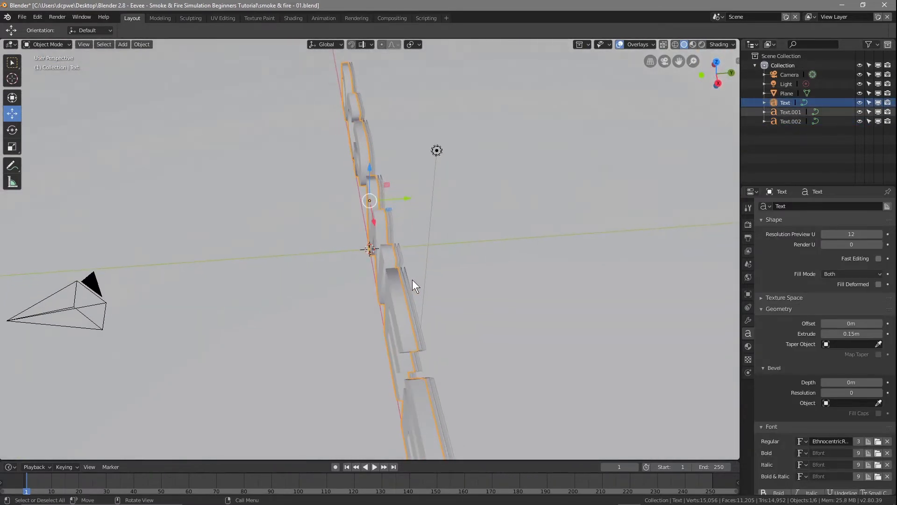
pyautogui.doubleClick(785, 103)
pyautogui.click(808, 102)
pyautogui.write('Font')
pyautogui.press('Return')
pyautogui.write('ont')
pyautogui.press('Return')
# Step: Rename the middle text object, Text.001, as Text Smoke & Fire
pyautogui.click(797, 111)
pyautogui.doubleClick(798, 111)
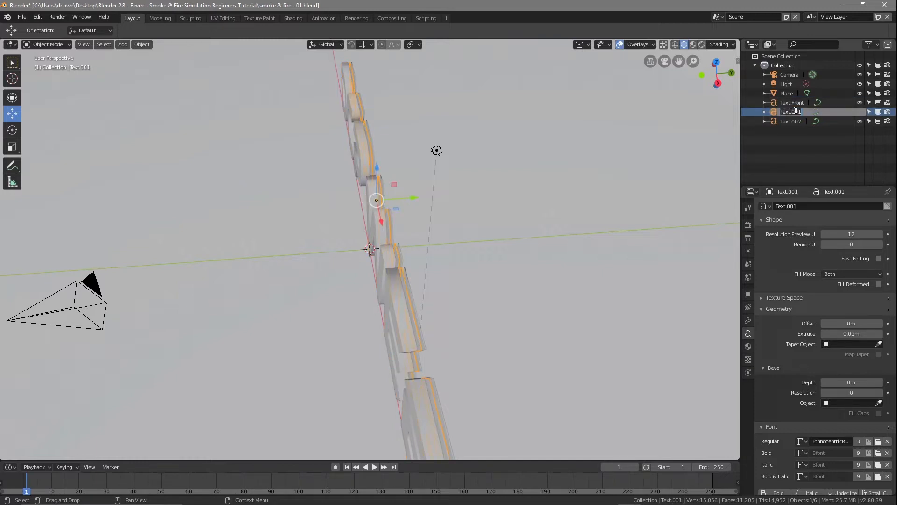
pyautogui.press('BackSpace')
pyautogui.press('BackSpace')
pyautogui.press('BackSpace')
pyautogui.write('Smoke & Fi')
pyautogui.press('Return')
# Step: Rename the rear text object, Text.002, as Text Light and save the file
pyautogui.click(792, 123)
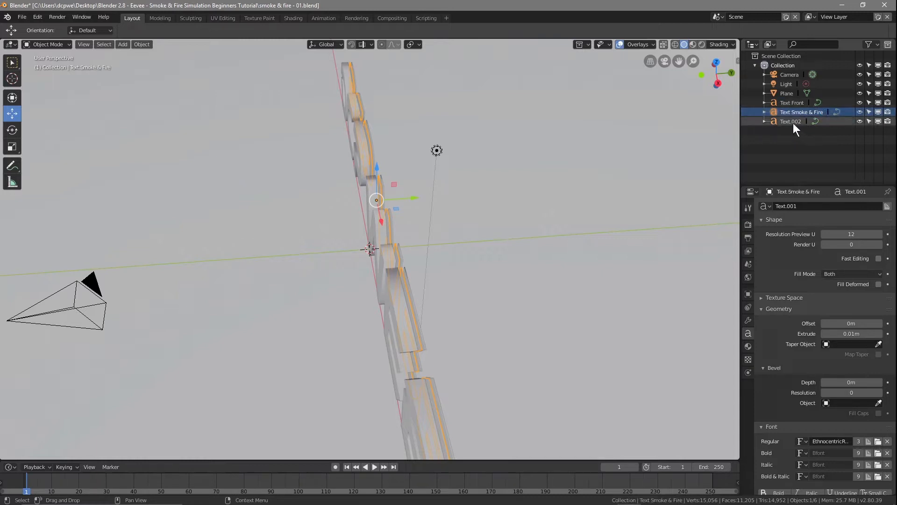
pyautogui.doubleClick(792, 122)
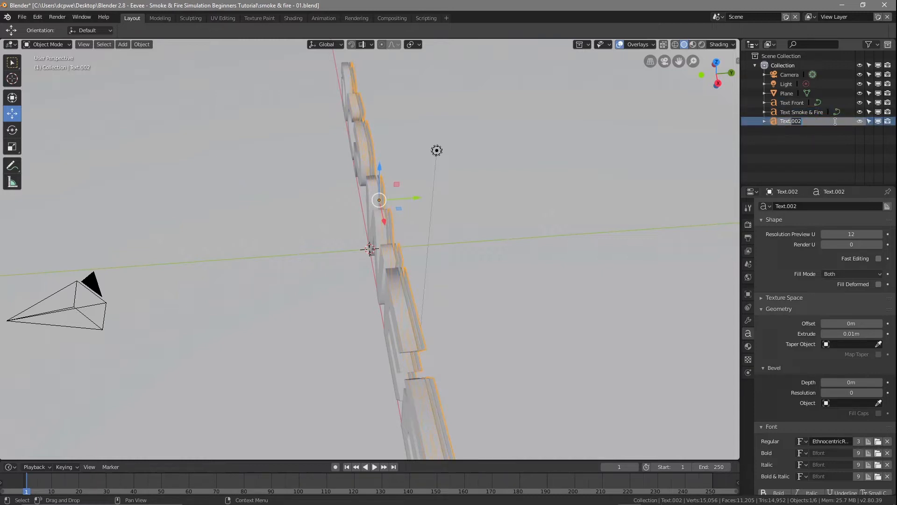
pyautogui.press('BackSpace')
pyautogui.write('Light')
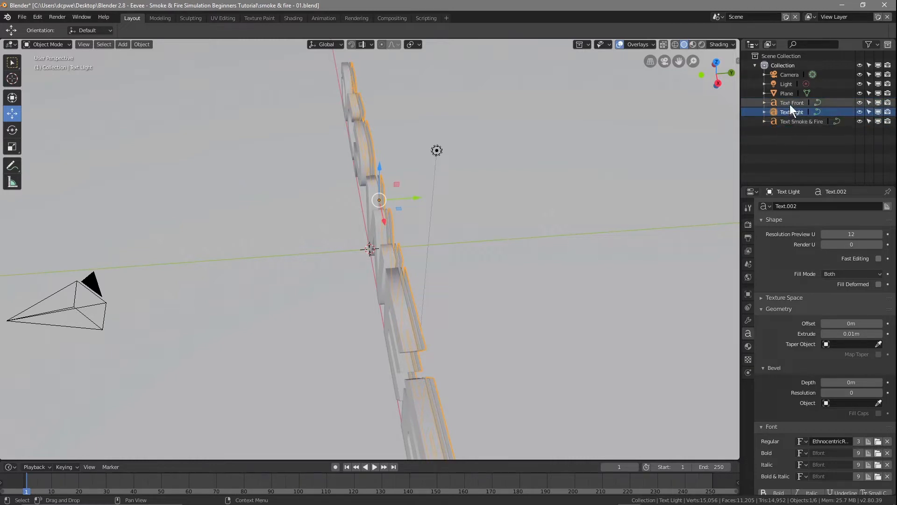
pyautogui.click(22, 17)
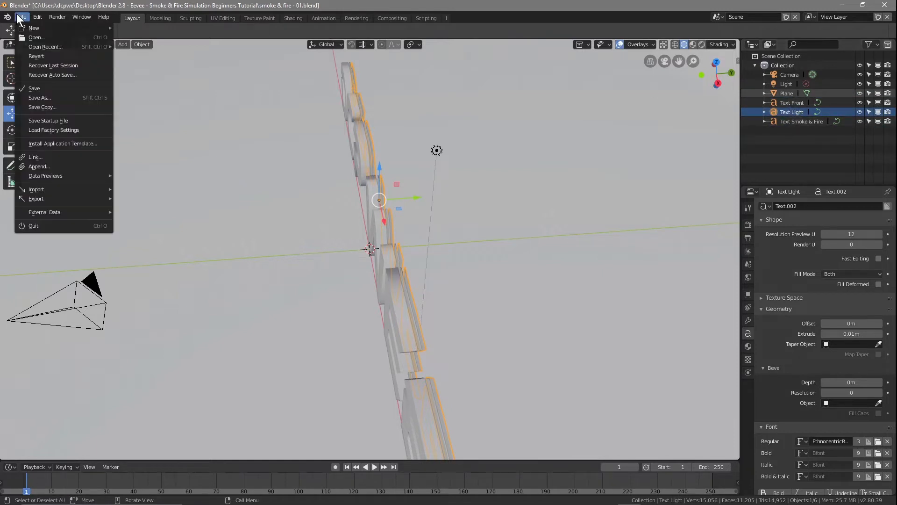
pyautogui.click(45, 87)
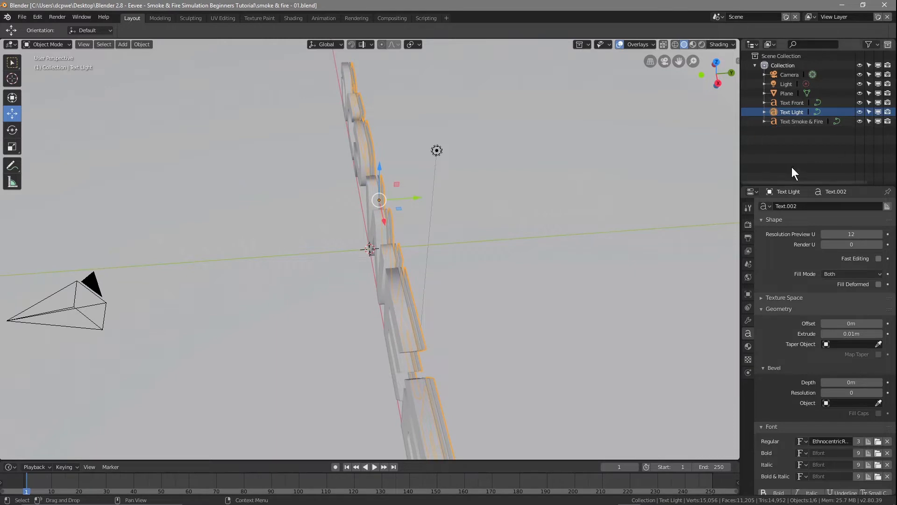
# Step: Convert the Text Front object from text to a mesh
pyautogui.click(789, 103)
pyautogui.click(786, 118)
pyautogui.click(788, 111)
pyautogui.click(789, 104)
pyautogui.scroll(-3, 489, 226)
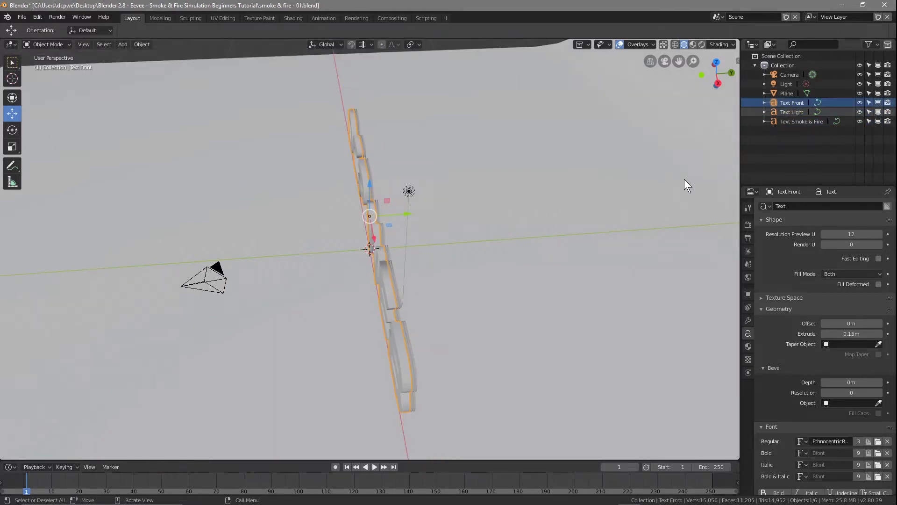
pyautogui.scroll(5, 685, 187)
pyautogui.moveTo(443, 288); pyautogui.dragTo(461, 264, button='middle')
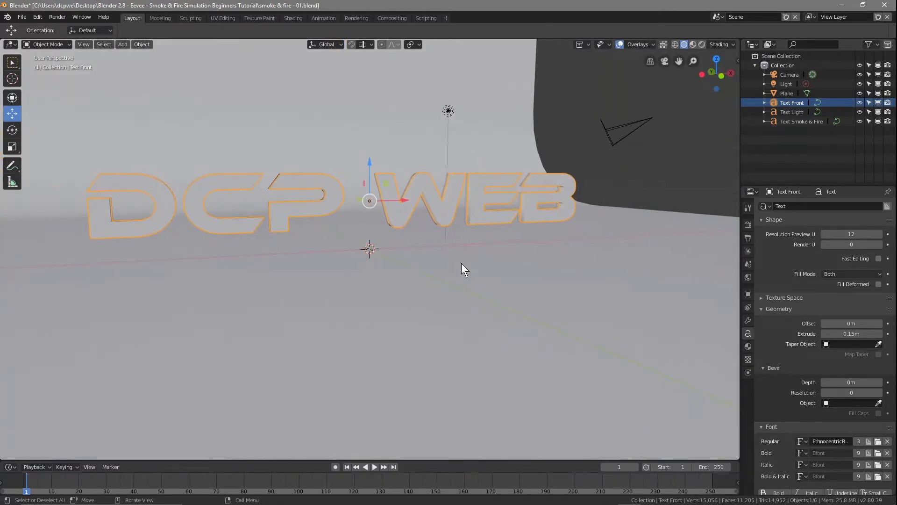
pyautogui.click(142, 44)
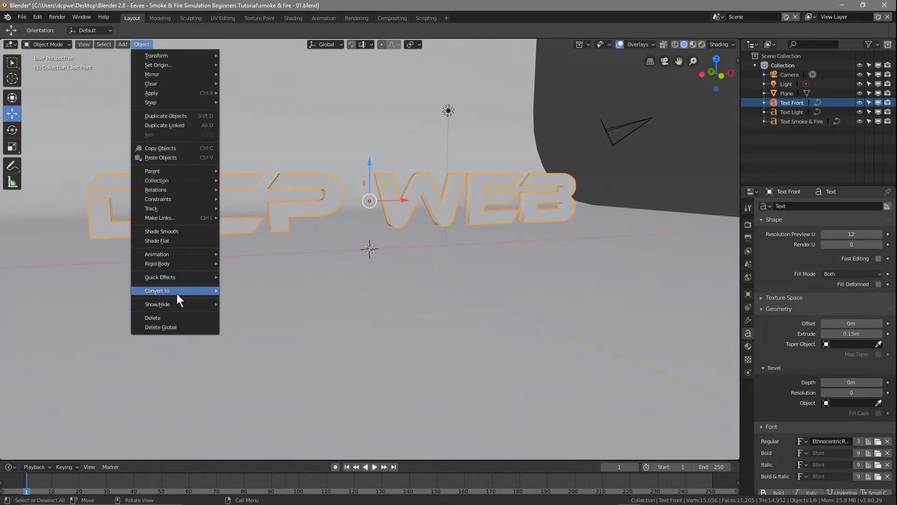
pyautogui.moveTo(176, 291)
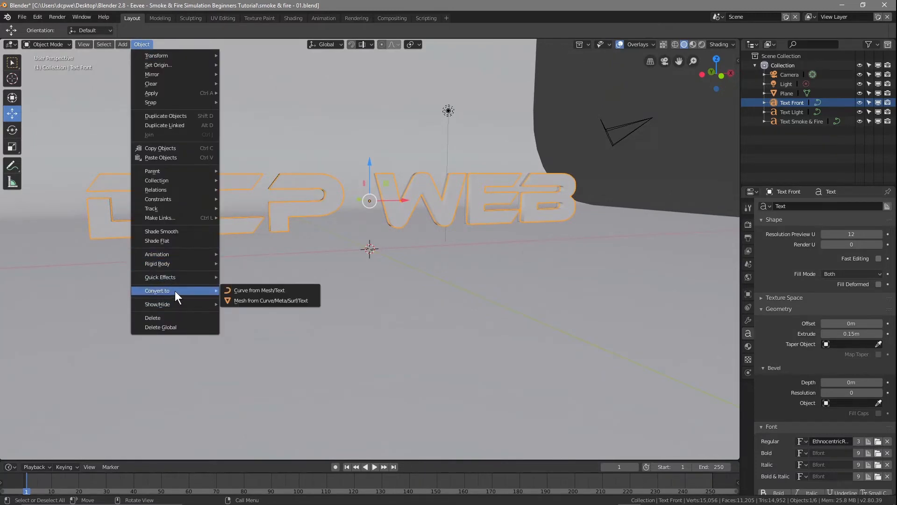
pyautogui.click(263, 300)
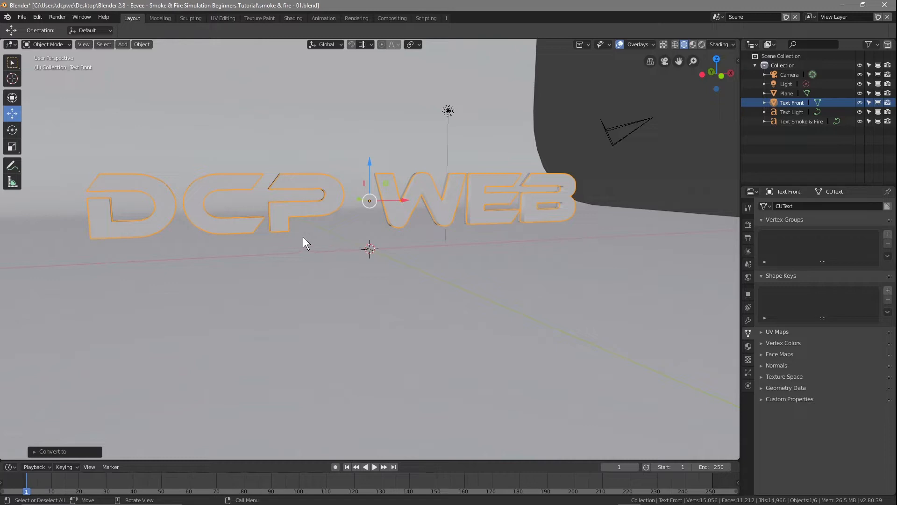
# Step: Select the entire Text Front mesh in Edit Mode and merge its duplicate vertices with Remove Doubles
pyautogui.moveTo(293, 236); pyautogui.dragTo(267, 251, button='middle')
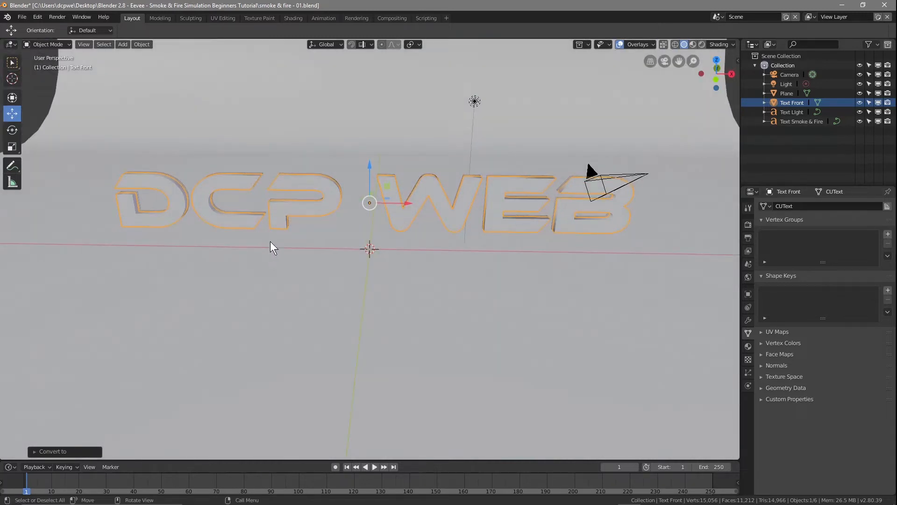
pyautogui.click(46, 44)
pyautogui.press('Tab')
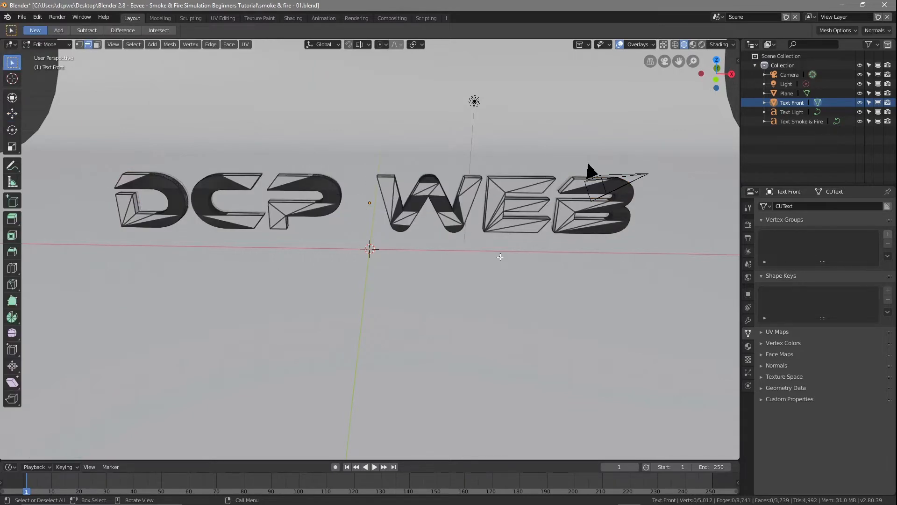
pyautogui.press('a')
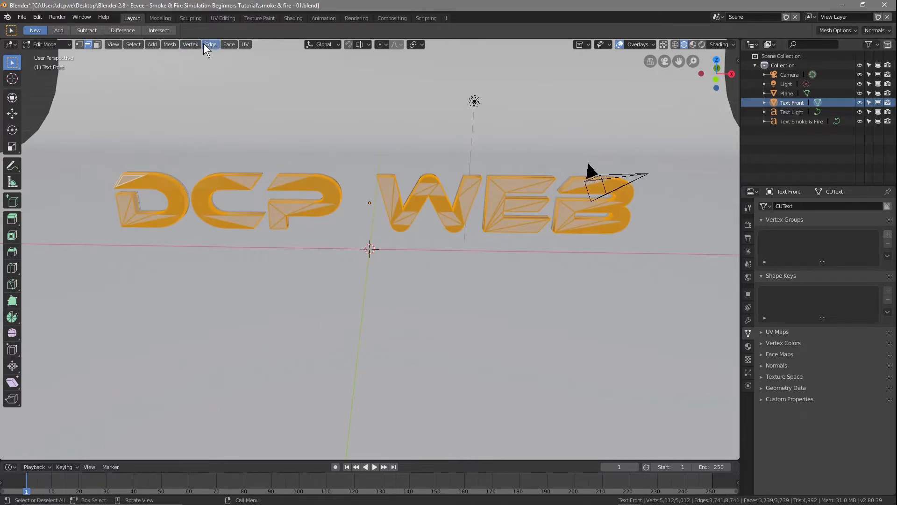
pyautogui.click(168, 43)
pyautogui.moveTo(196, 232)
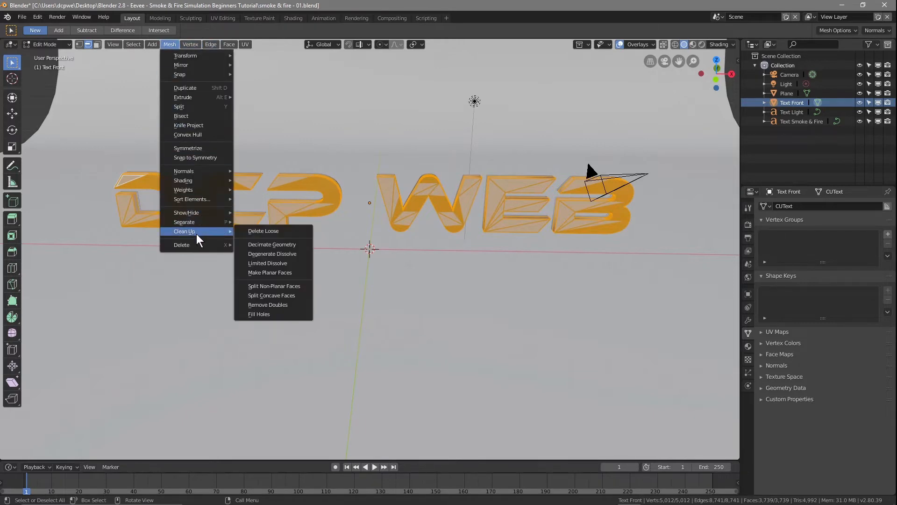
pyautogui.click(260, 304)
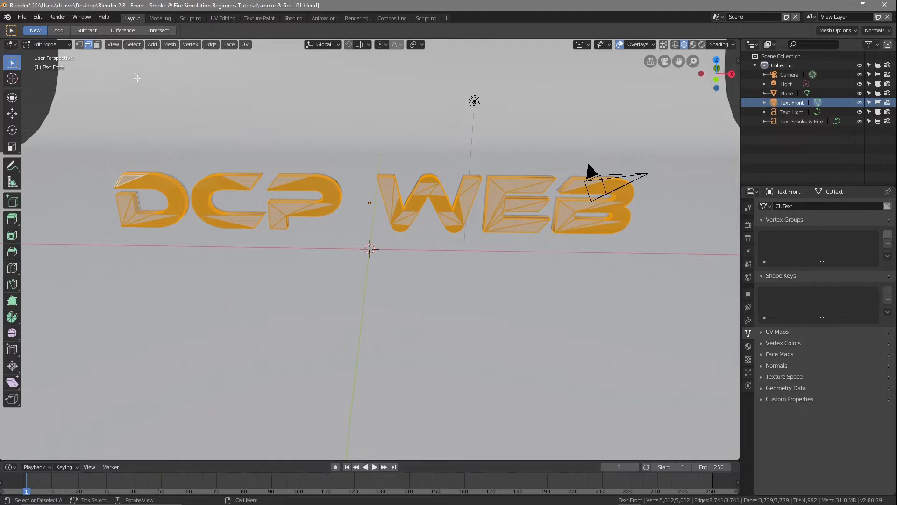
pyautogui.click(170, 44)
pyautogui.moveTo(189, 223)
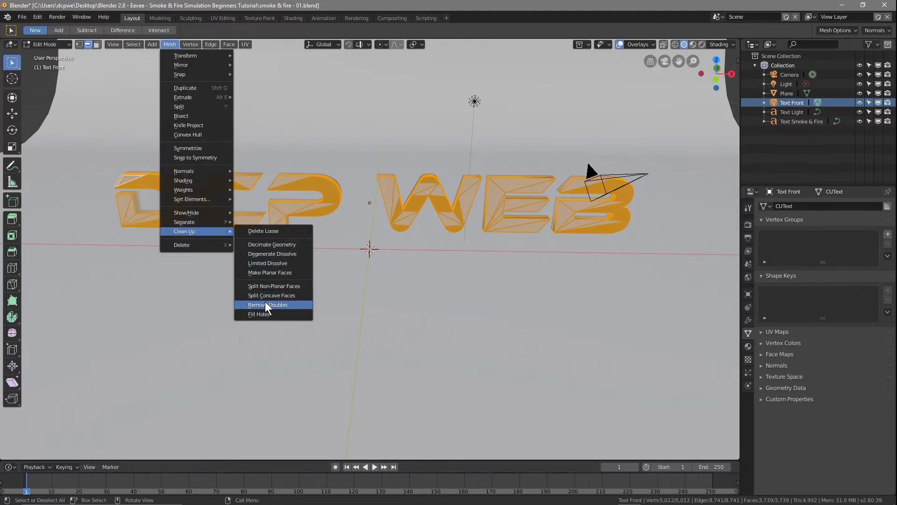
pyautogui.click(265, 304)
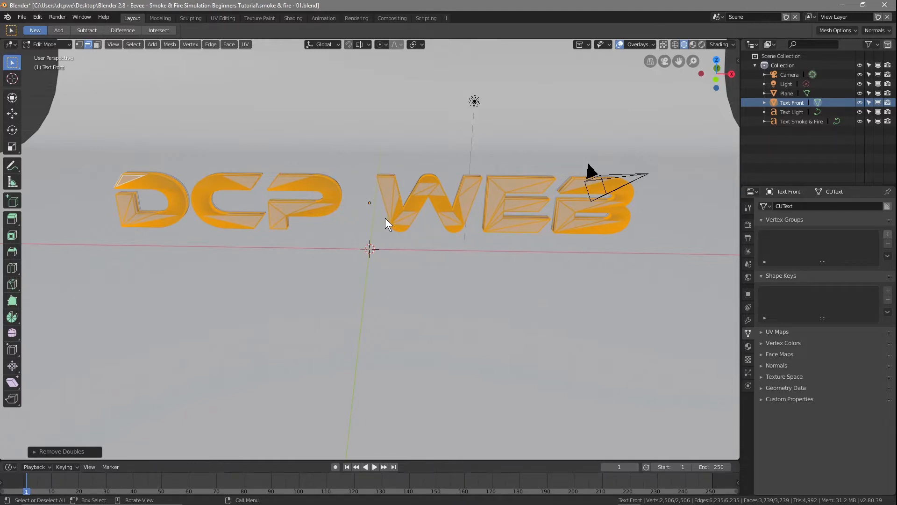
pyautogui.scroll(5, 376, 174)
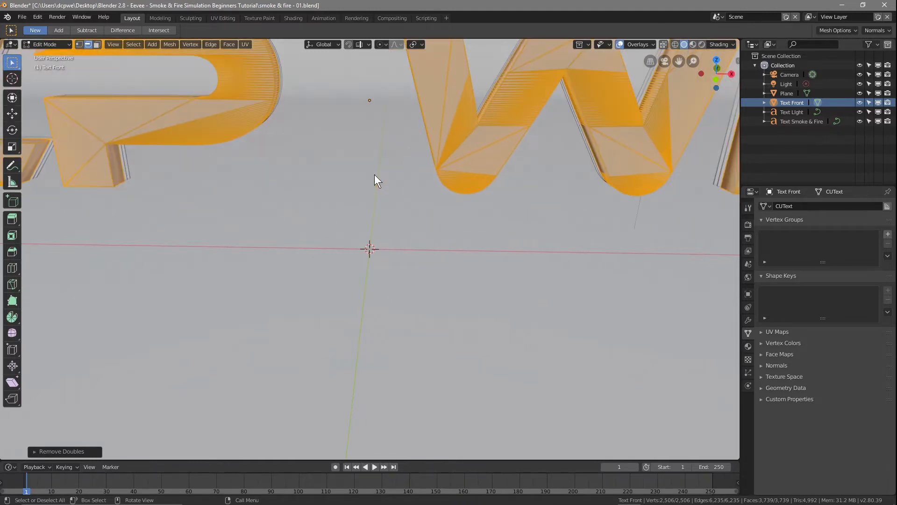
# Step: Deselect all of the Text Front geometry and return to Object Mode
pyautogui.hotkey('alt', 'a')
pyautogui.click(490, 111)
pyautogui.click(483, 110)
pyautogui.click(397, 274)
pyautogui.scroll(-5, 351, 227)
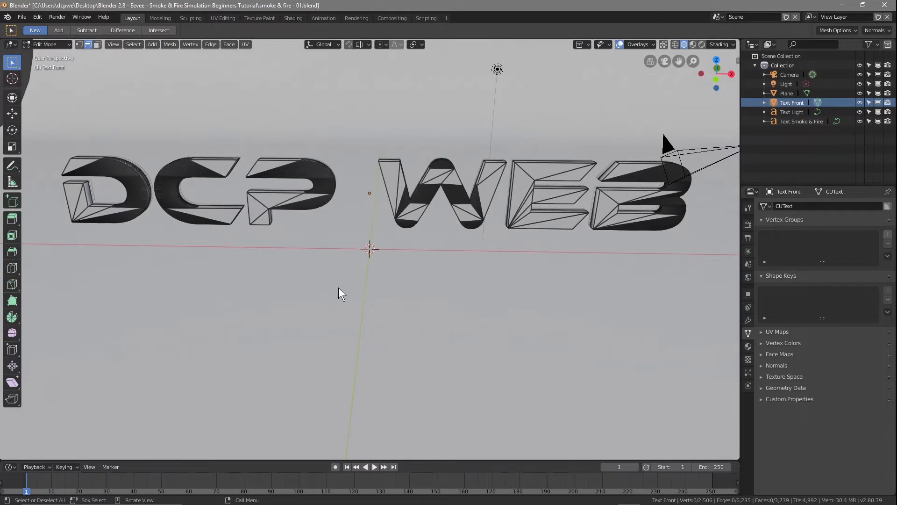
pyautogui.press('Tab')
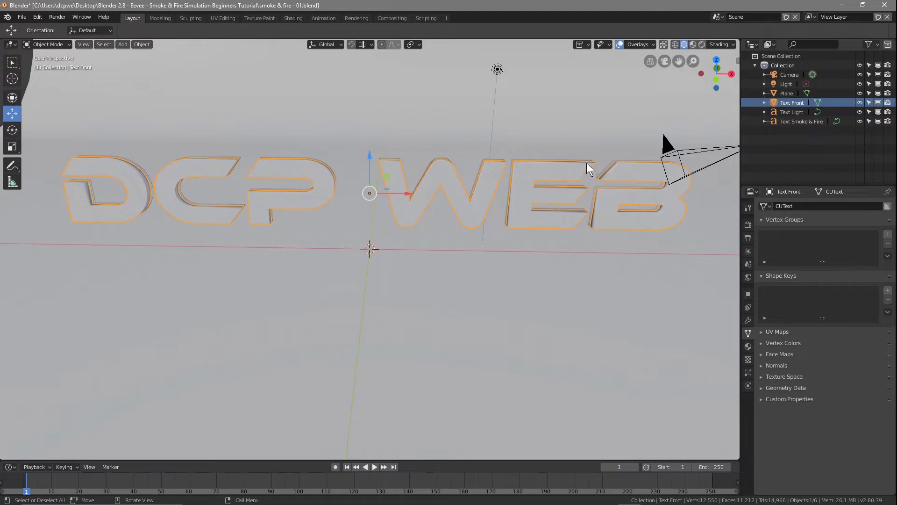
# Step: Select the Text Smoke & Fire object and hide Text Light in the viewport
pyautogui.click(790, 121)
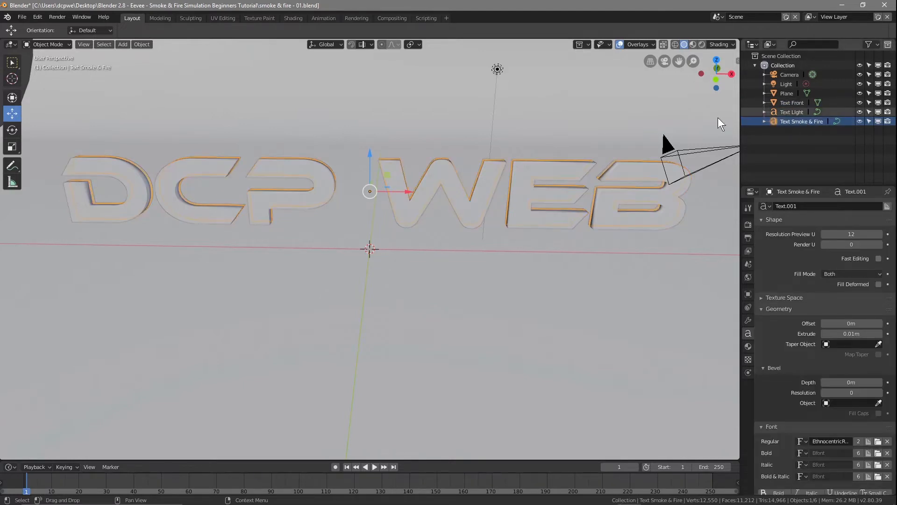
pyautogui.moveTo(278, 280); pyautogui.dragTo(441, 266, button='middle')
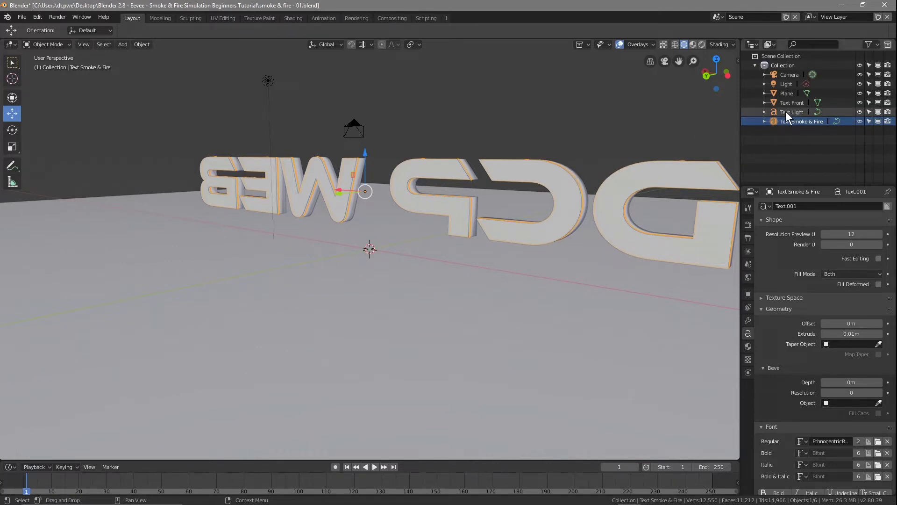
pyautogui.click(859, 111)
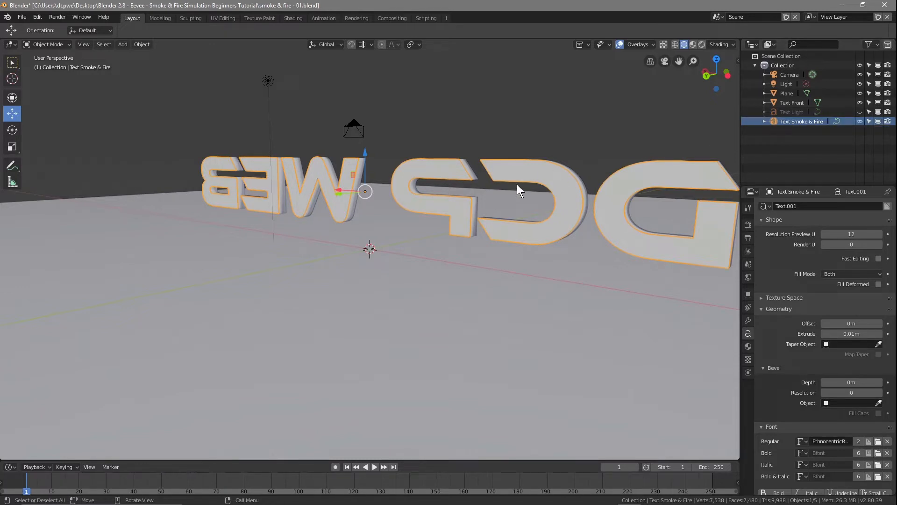
# Step: Convert the Text Smoke & Fire object from text to a mesh
pyautogui.press('Tab')
pyautogui.press('Tab')
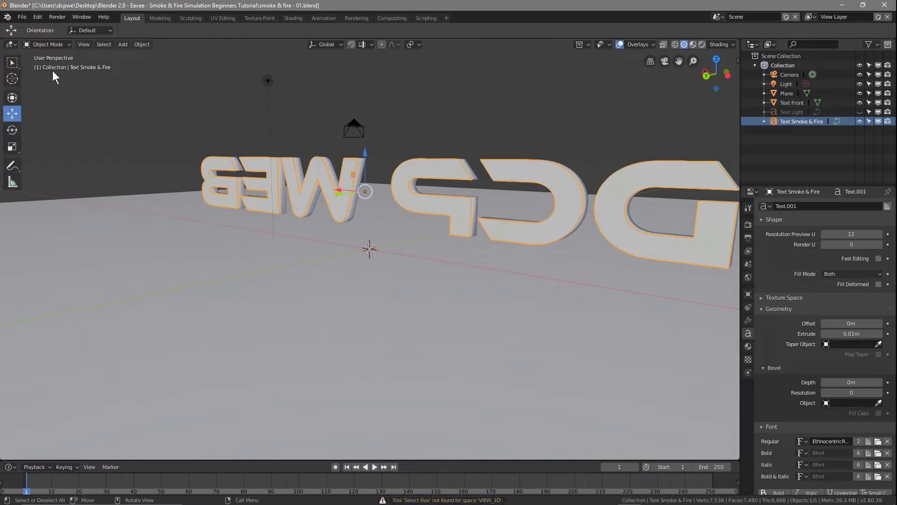
pyautogui.click(139, 46)
pyautogui.moveTo(177, 289)
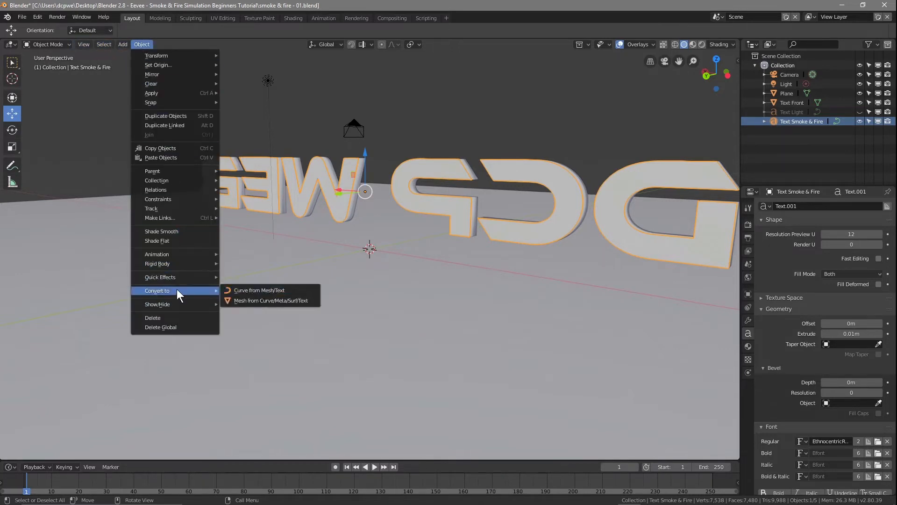
pyautogui.click(250, 301)
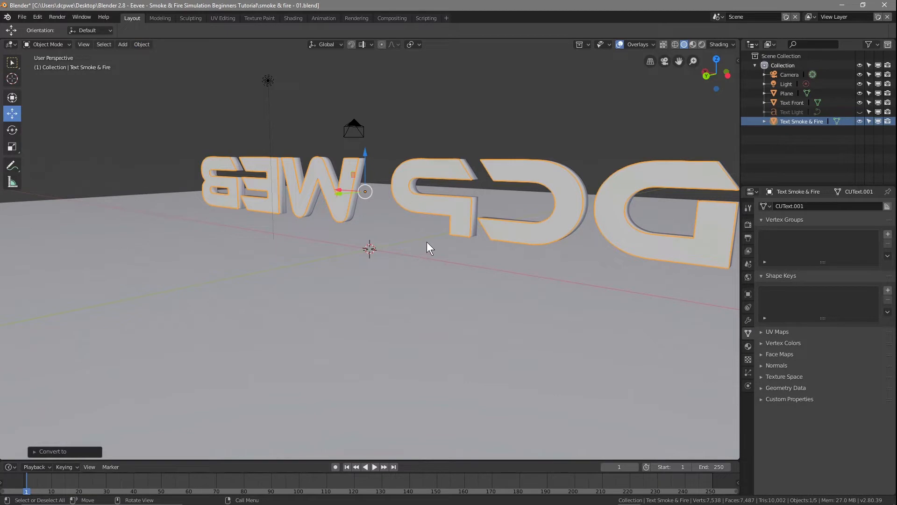
# Step: Merge the duplicate vertices of the entire Text Smoke & Fire mesh with Remove Doubles and return to Object Mode
pyautogui.press('Tab')
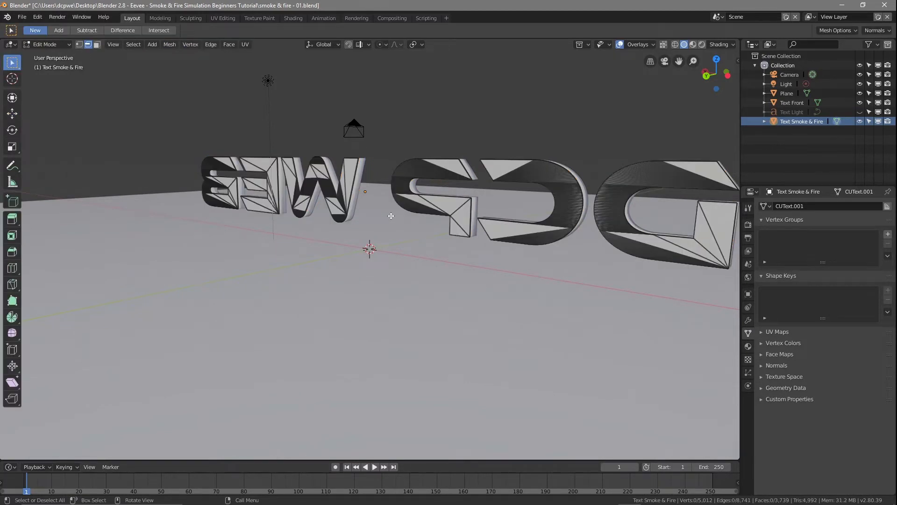
pyautogui.press('a')
pyautogui.click(169, 44)
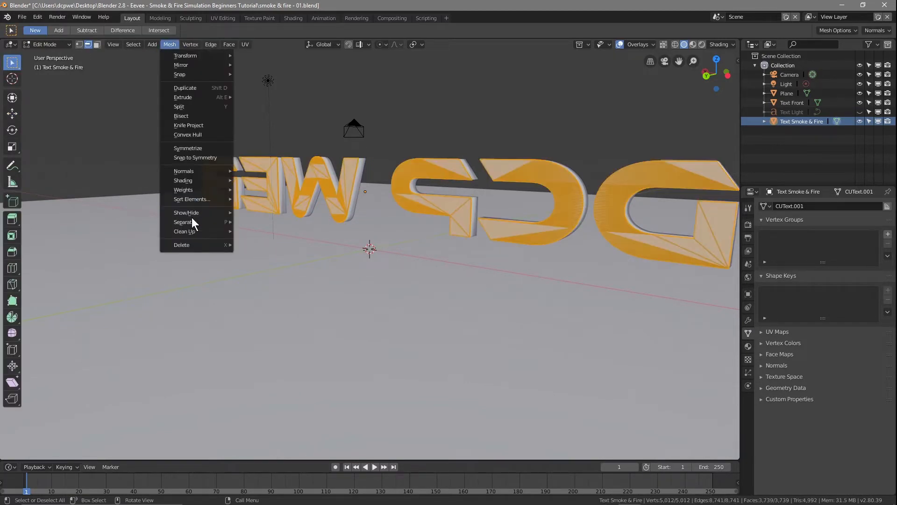
pyautogui.moveTo(191, 232)
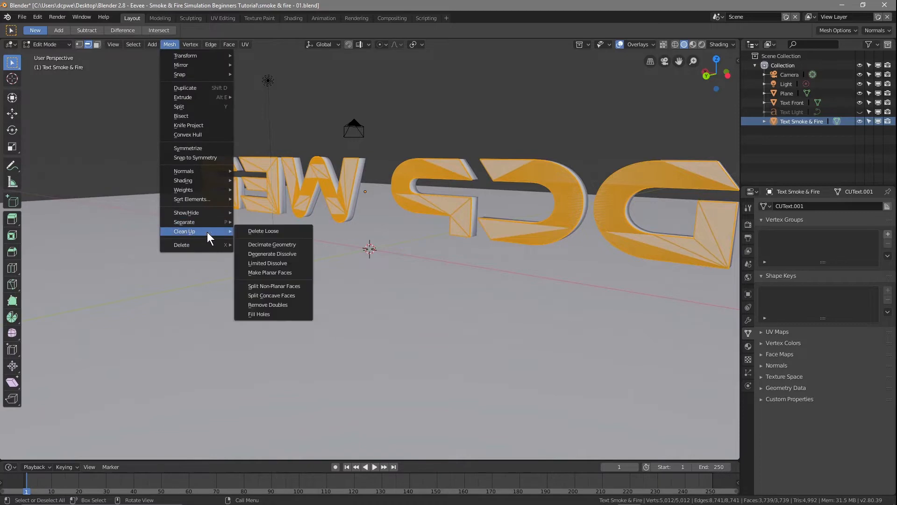
pyautogui.click(268, 304)
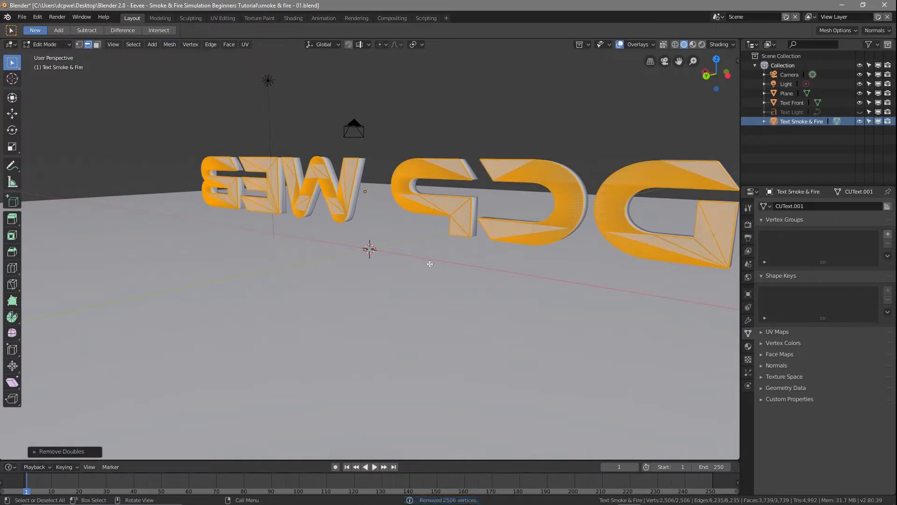
pyautogui.press('Tab')
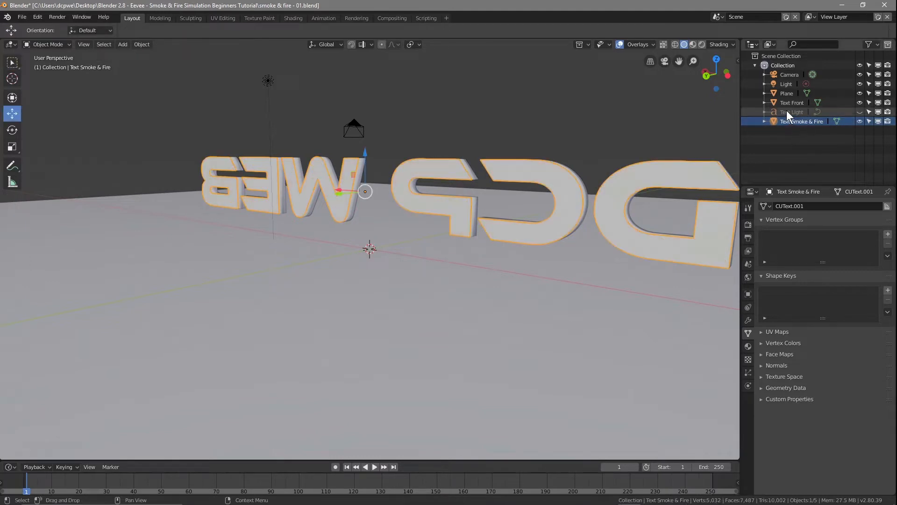
# Step: Unhide the Text Light object, make it the selected object and save the file
pyautogui.click(858, 113)
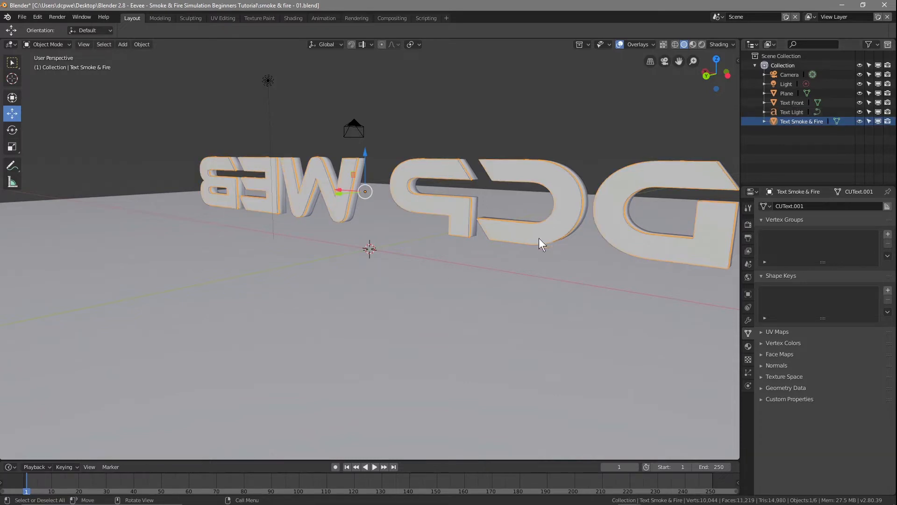
pyautogui.click(797, 113)
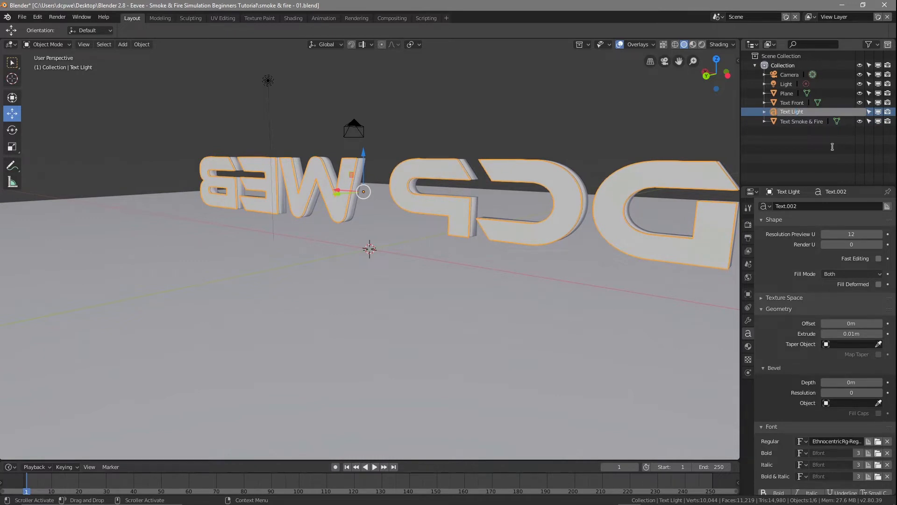
pyautogui.moveTo(508, 285); pyautogui.dragTo(274, 239, button='middle')
pyautogui.click(24, 18)
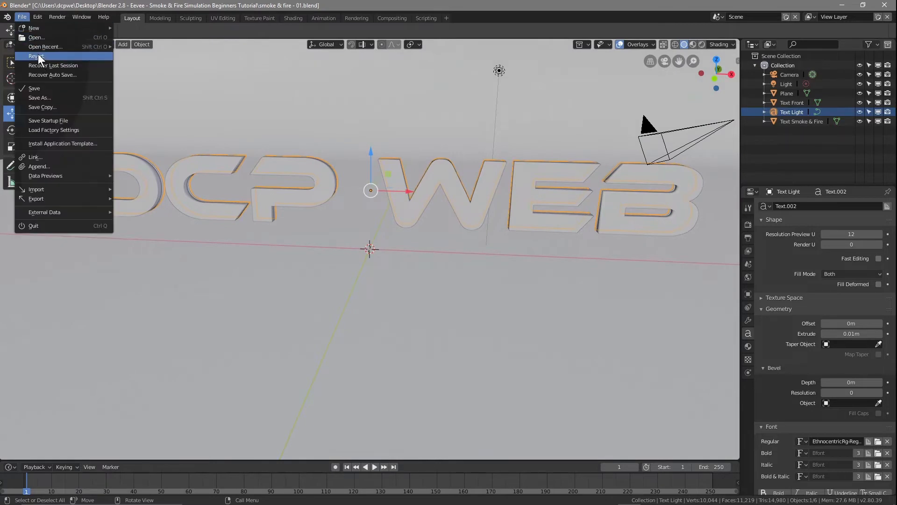
pyautogui.click(46, 87)
# Step: Add a new material to the Text Front object
pyautogui.moveTo(457, 274); pyautogui.dragTo(440, 265, button='middle')
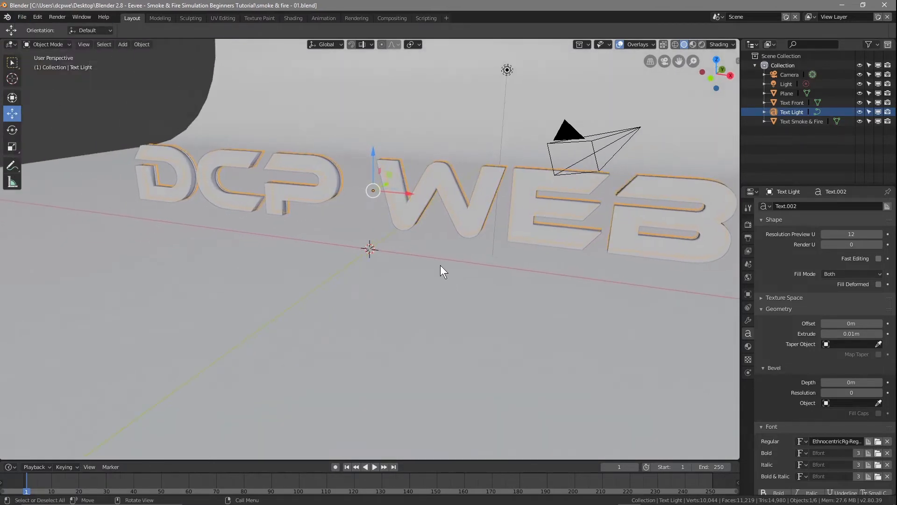
pyautogui.moveTo(471, 296); pyautogui.dragTo(481, 275, button='middle')
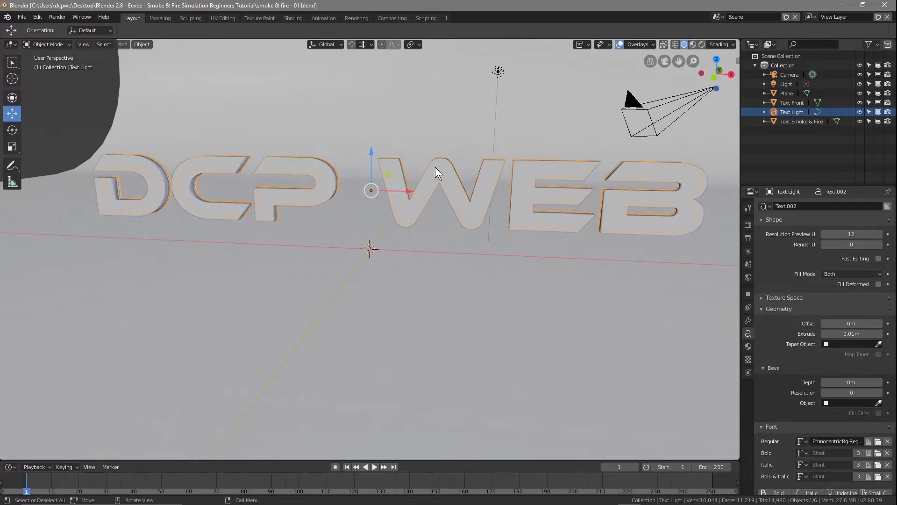
pyautogui.click(790, 103)
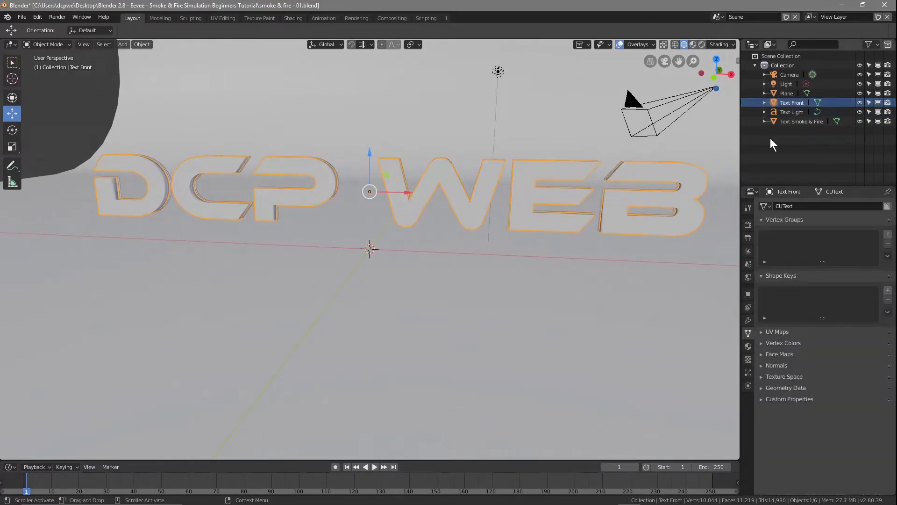
pyautogui.click(743, 346)
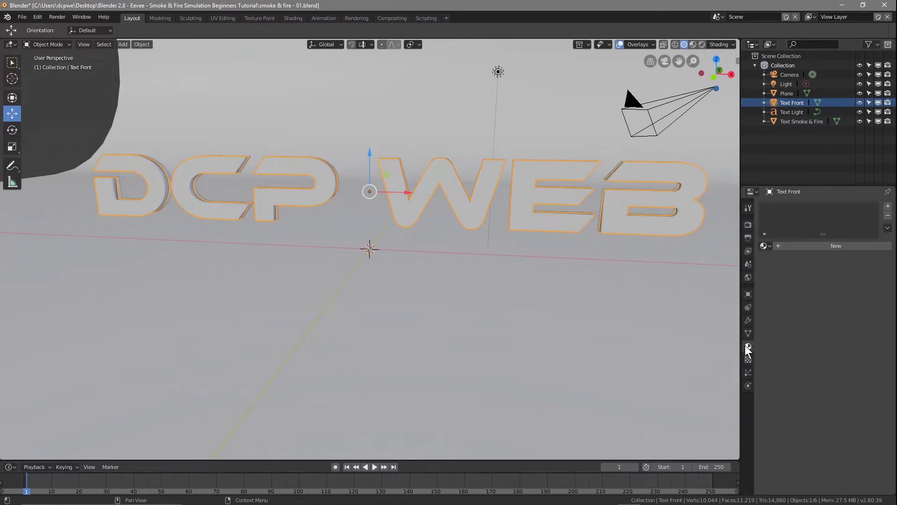
pyautogui.click(801, 245)
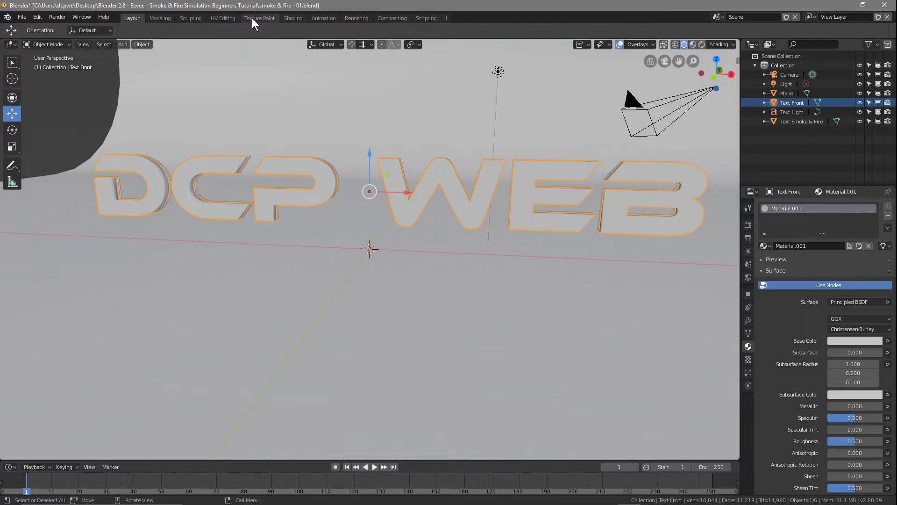
# Step: Unwrap the entire Text Front mesh in the UV Editing workspace with Smart UV Project, using angle limit 66.00 and island margin 0.00
pyautogui.click(220, 18)
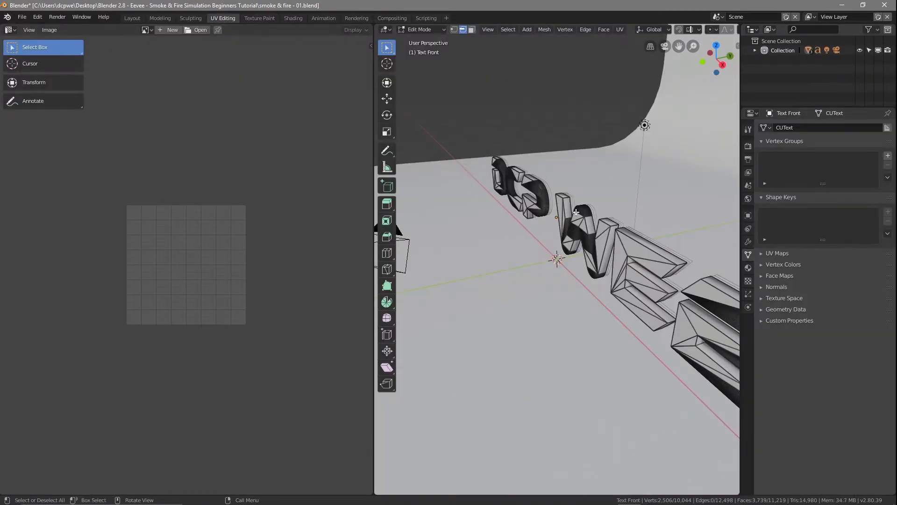
pyautogui.press('a')
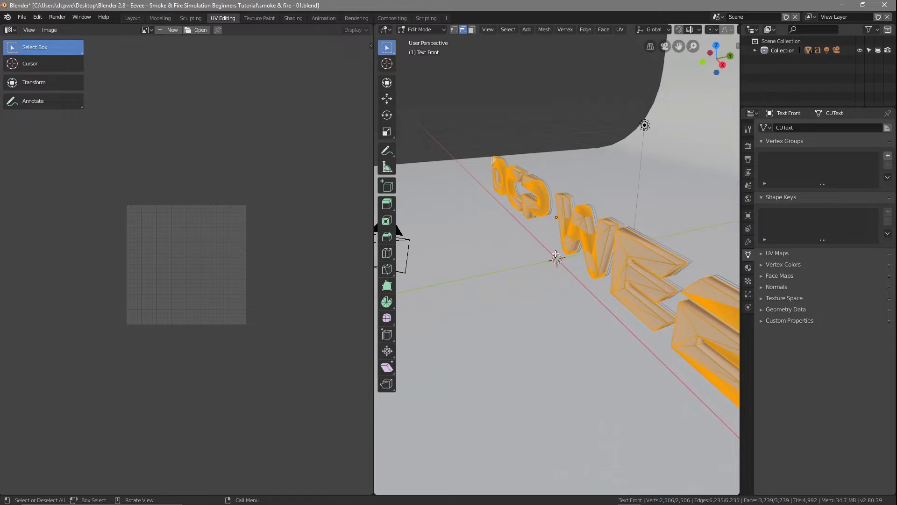
pyautogui.press('u')
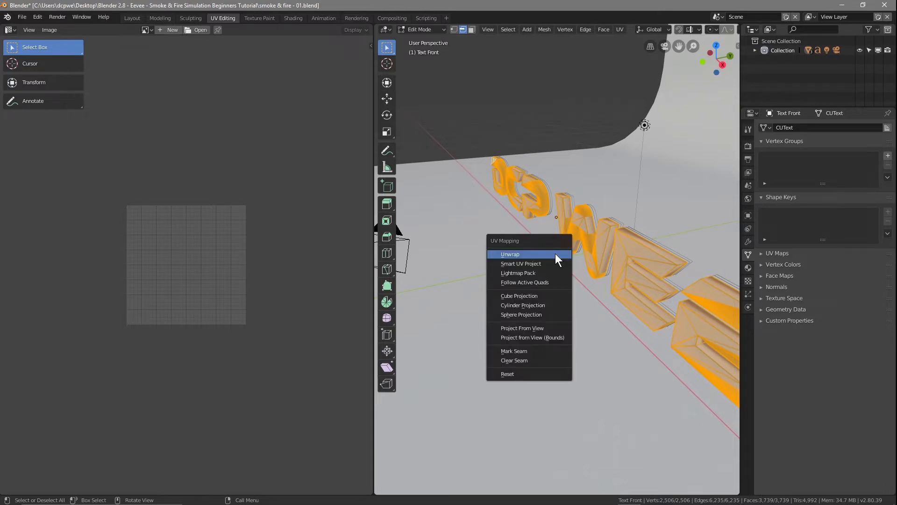
pyautogui.click(520, 263)
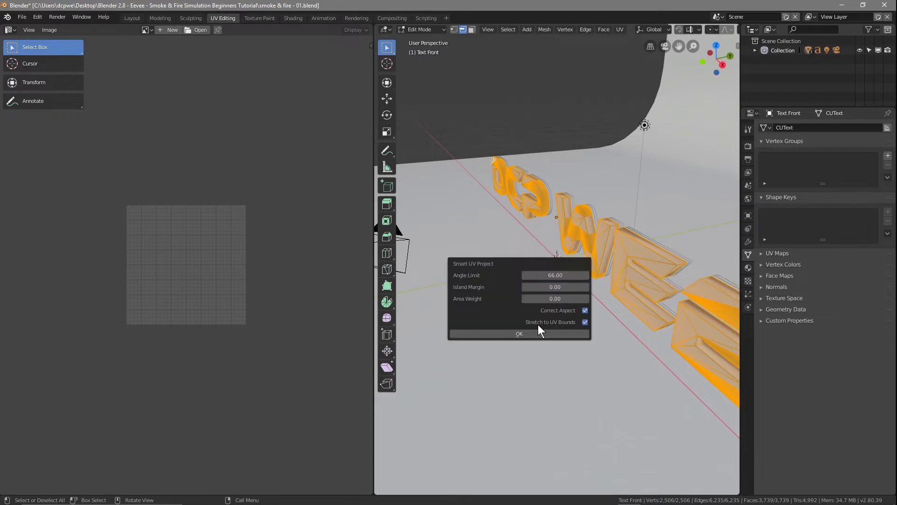
pyautogui.click(519, 334)
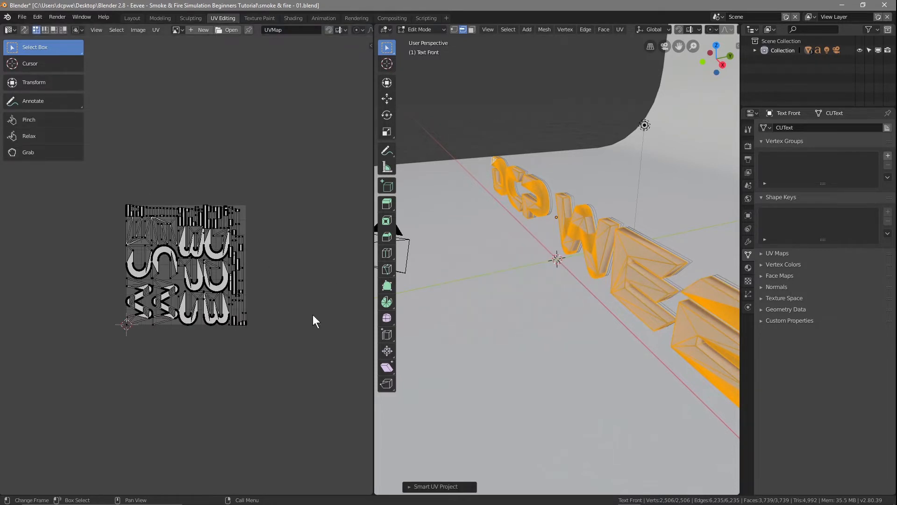
pyautogui.scroll(-1, 179, 268)
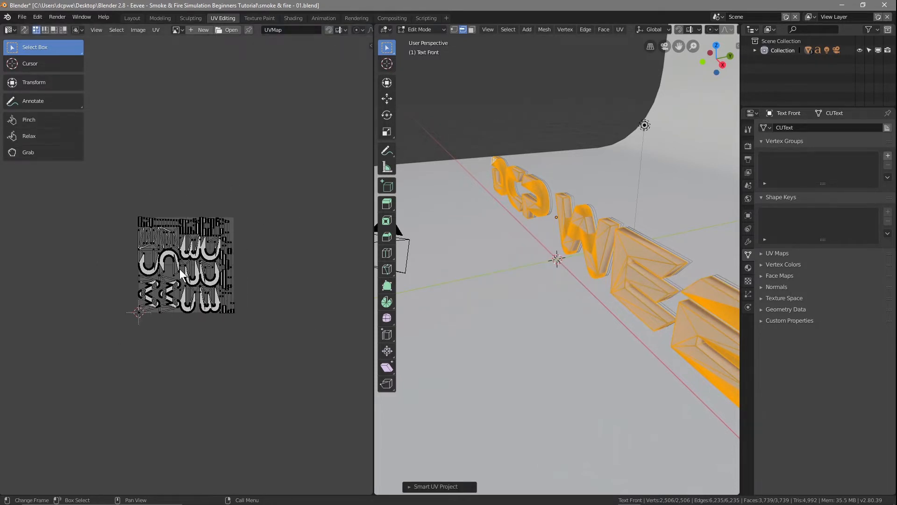
pyautogui.scroll(5, 179, 268)
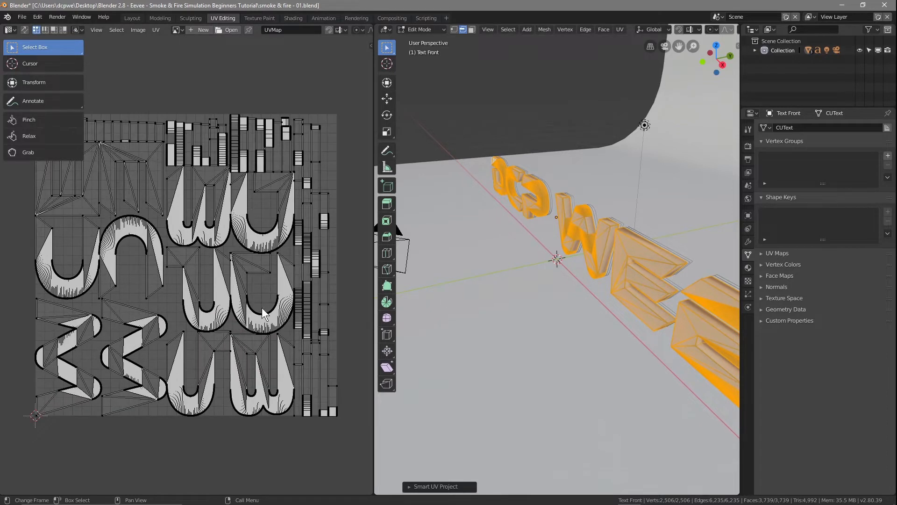
pyautogui.scroll(-2, 204, 83)
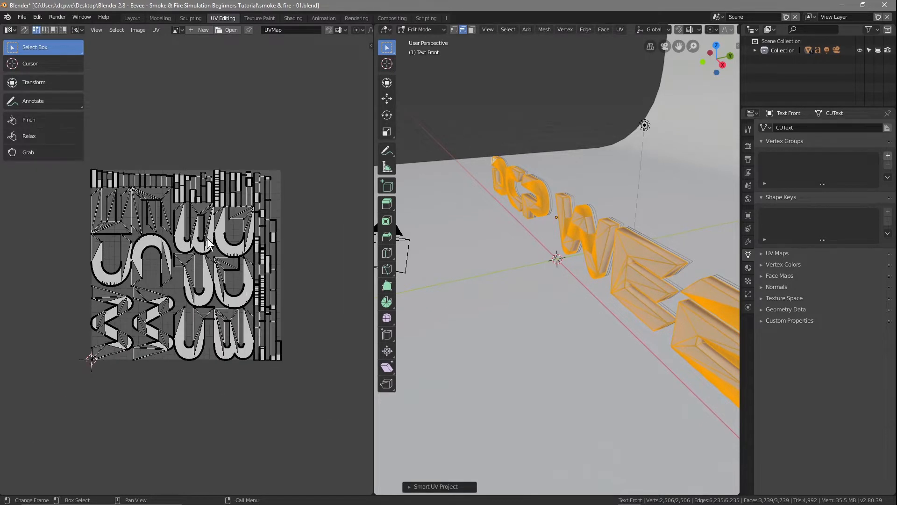
# Step: Switch to the Shading workspace and enlarge the node editor, keeping the DCP WEB text framed in the viewport
pyautogui.click(295, 18)
pyautogui.moveTo(371, 181); pyautogui.dragTo(486, 170, button='middle')
pyautogui.moveTo(411, 184); pyautogui.dragTo(466, 198, button='middle')
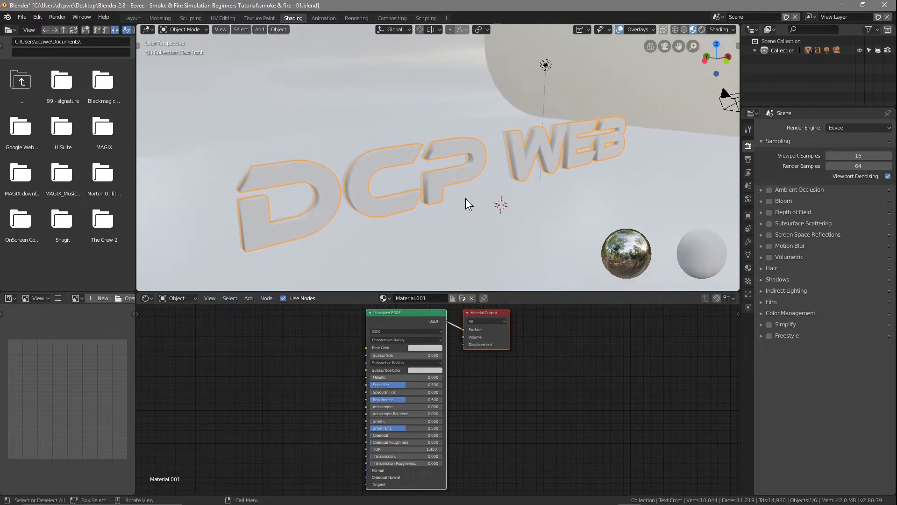
pyautogui.moveTo(471, 291); pyautogui.dragTo(458, 136)
pyautogui.moveTo(438, 91); pyautogui.dragTo(366, 81, button='middle')
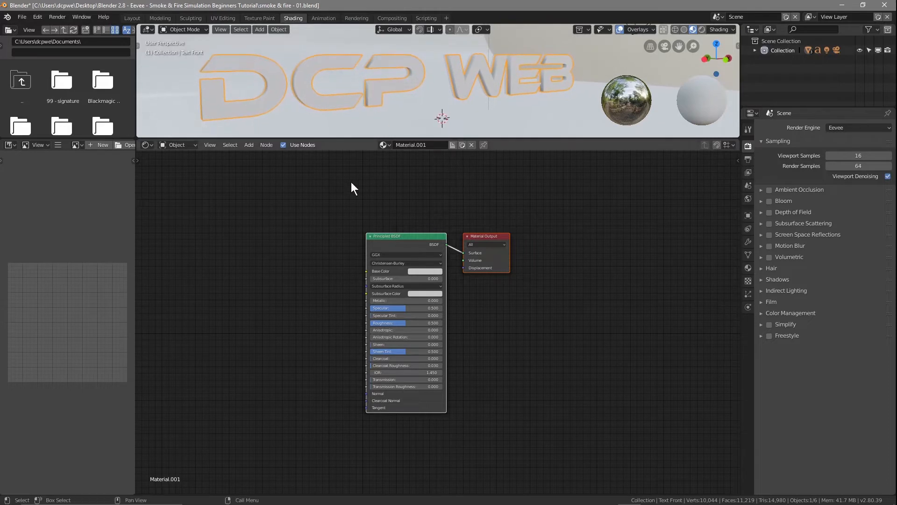
pyautogui.moveTo(374, 137); pyautogui.dragTo(367, 125)
# Step: Move the Principled BSDF and Material Output nodes aside to clear space in front of the shader's inputs
pyautogui.moveTo(478, 229); pyautogui.dragTo(693, 153)
pyautogui.moveTo(415, 229); pyautogui.dragTo(574, 219)
pyautogui.moveTo(693, 152); pyautogui.dragTo(681, 205)
pyautogui.scroll(3, 585, 323)
pyautogui.click(607, 183)
pyautogui.moveTo(604, 182); pyautogui.dragTo(636, 187)
pyautogui.scroll(1, 622, 219)
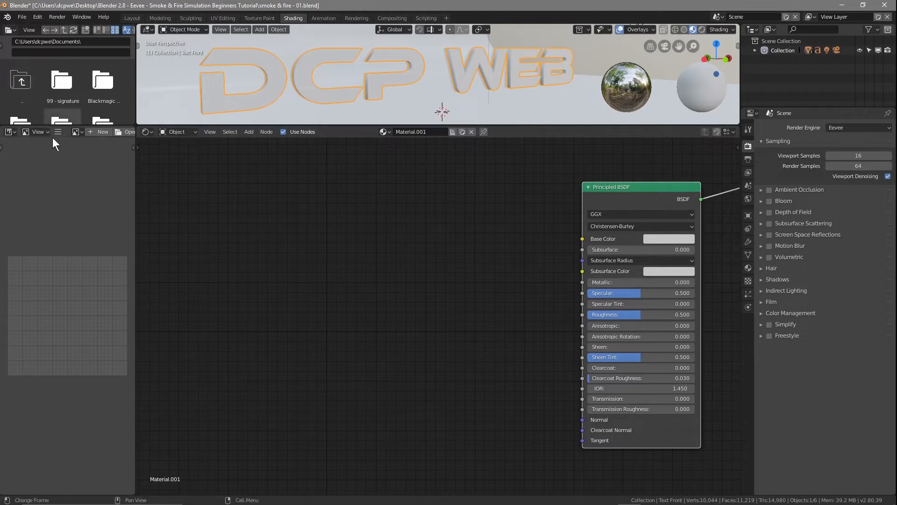
# Step: Enlarge the file browser and browse to the Smoke & Fire Simulation Beginners Tutorial folder on the Desktop
pyautogui.moveTo(44, 127); pyautogui.dragTo(46, 180)
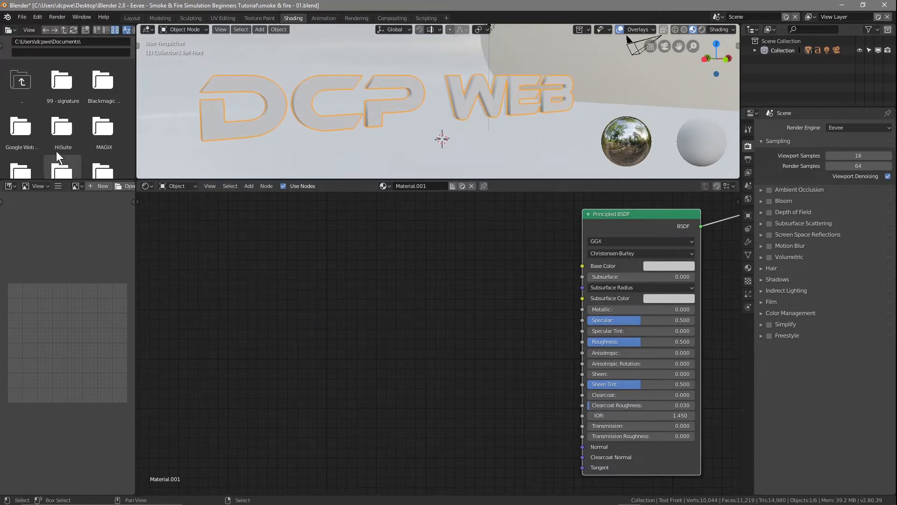
pyautogui.doubleClick(30, 82)
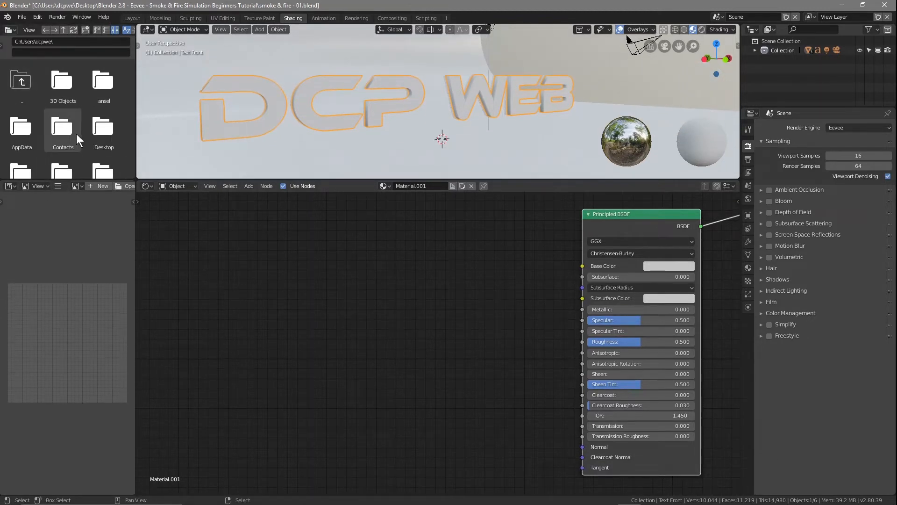
pyautogui.doubleClick(73, 78)
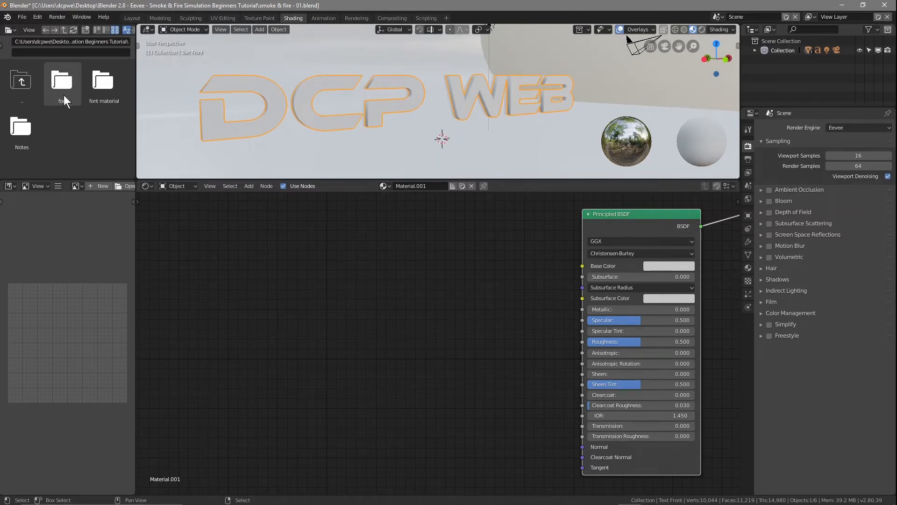
# Step: Add gold-scuffed_basecolor-boosted.png from the font material's gold-scuffed-Unreal-Engine folder and link its Color output to the Principled BSDF's Base Color
pyautogui.doubleClick(105, 83)
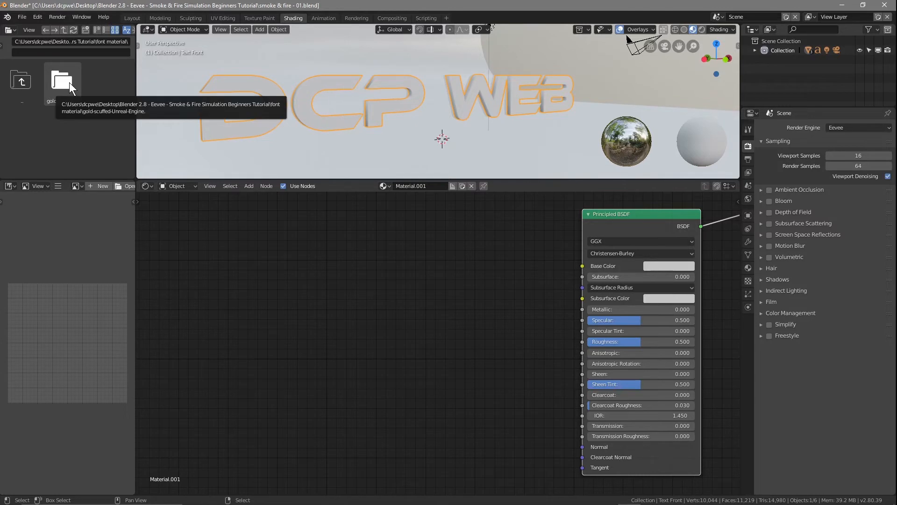
pyautogui.doubleClick(69, 83)
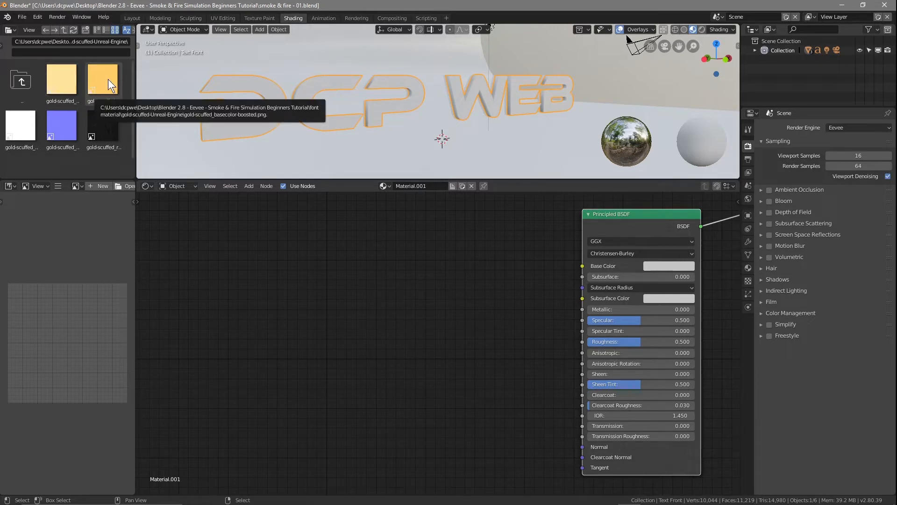
pyautogui.moveTo(190, 245); pyautogui.dragTo(192, 241)
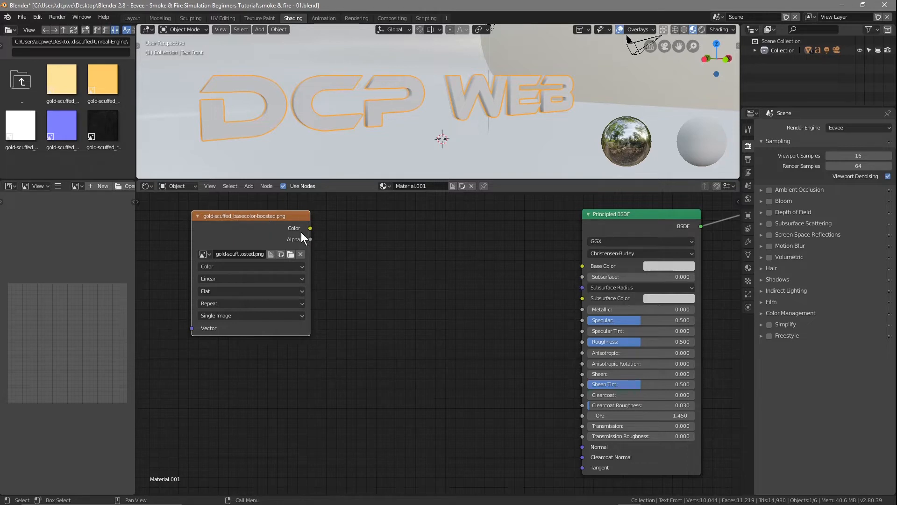
pyautogui.moveTo(309, 227); pyautogui.dragTo(582, 265)
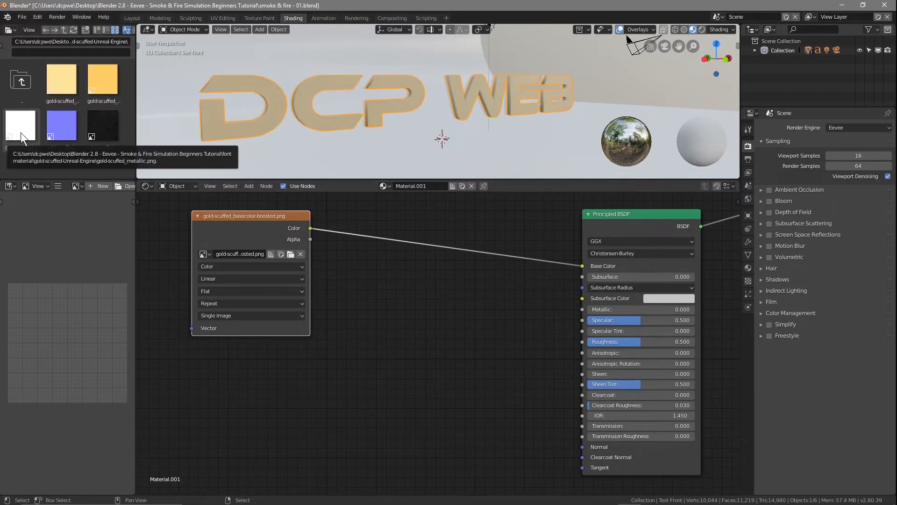
# Step: Add the gold-scuffed_metallic.png texture, set it to Non-Color Data, and link its Color output to the Principled BSDF's Metallic input
pyautogui.moveTo(21, 132); pyautogui.dragTo(366, 290)
pyautogui.moveTo(401, 264); pyautogui.dragTo(349, 262)
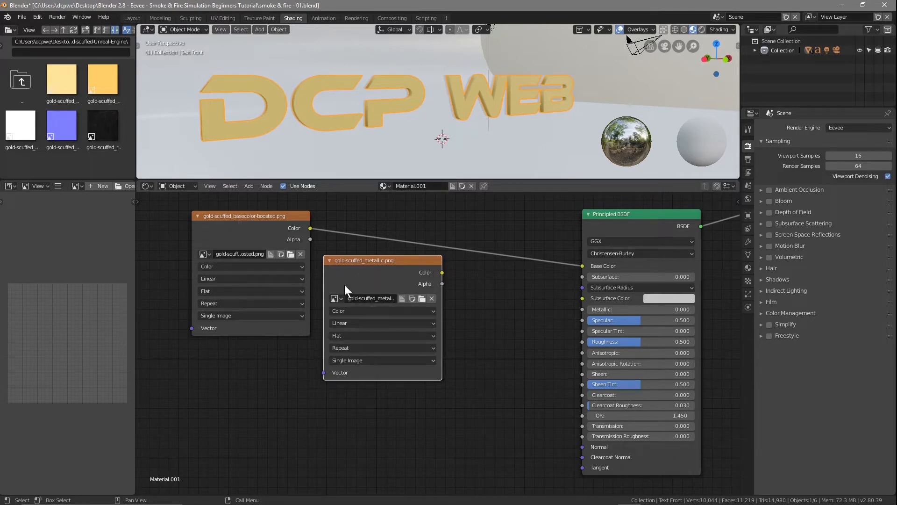
pyautogui.click(347, 310)
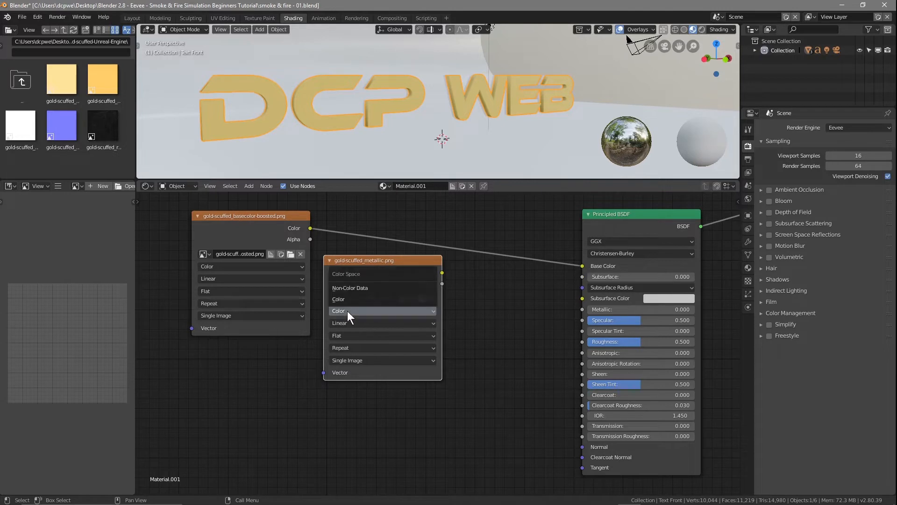
pyautogui.click(343, 290)
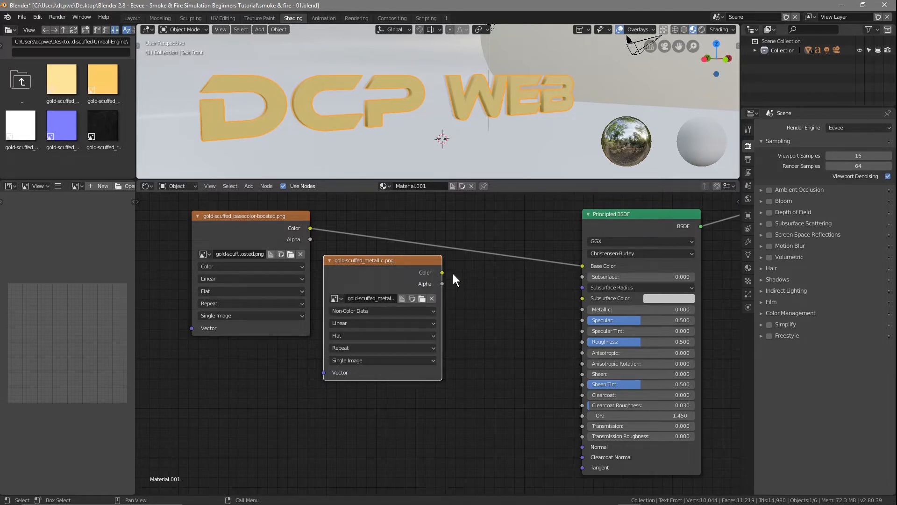
pyautogui.moveTo(442, 272); pyautogui.dragTo(582, 308)
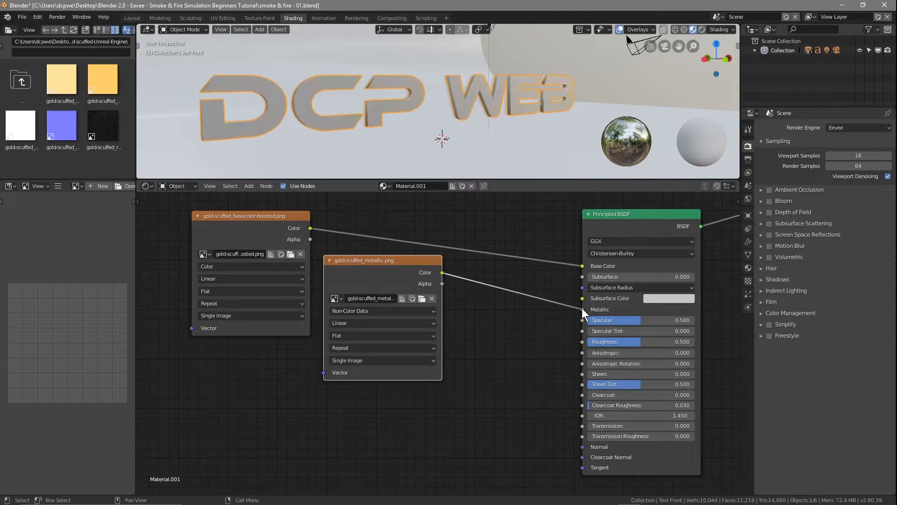
pyautogui.moveTo(401, 168); pyautogui.dragTo(257, 120, button='middle')
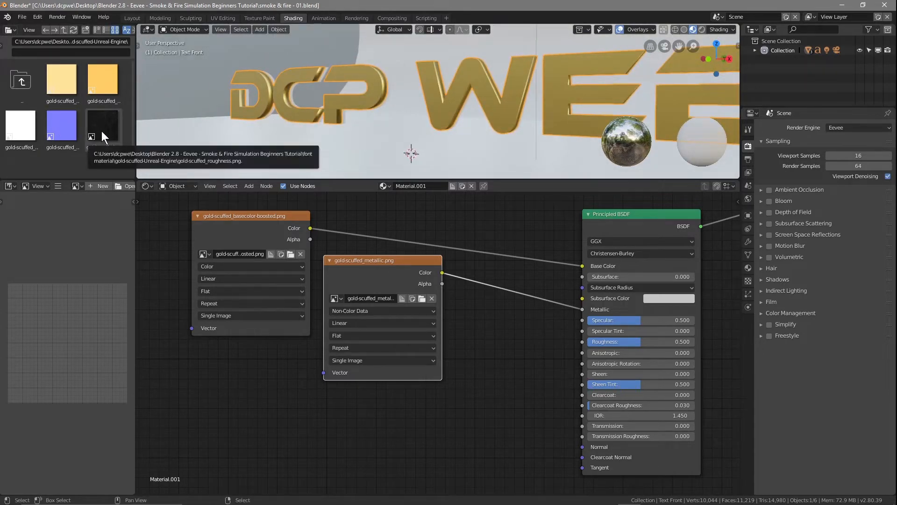
# Step: Make room among the texture nodes and add gold-scuffed_roughness.png as Non-Color Data, linking its Color output to the shader's Roughness input
pyautogui.moveTo(239, 217); pyautogui.dragTo(192, 208)
pyautogui.moveTo(354, 261); pyautogui.dragTo(301, 252)
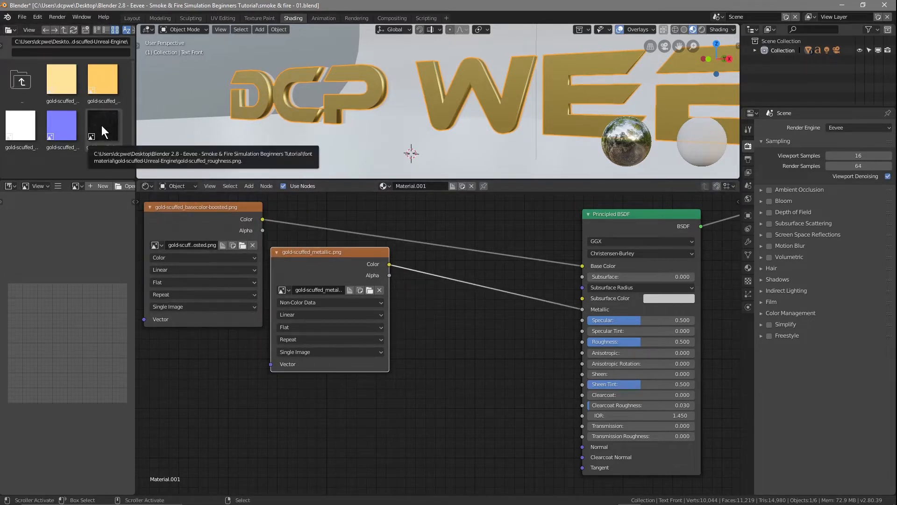
pyautogui.moveTo(102, 126); pyautogui.dragTo(433, 306)
pyautogui.click(429, 357)
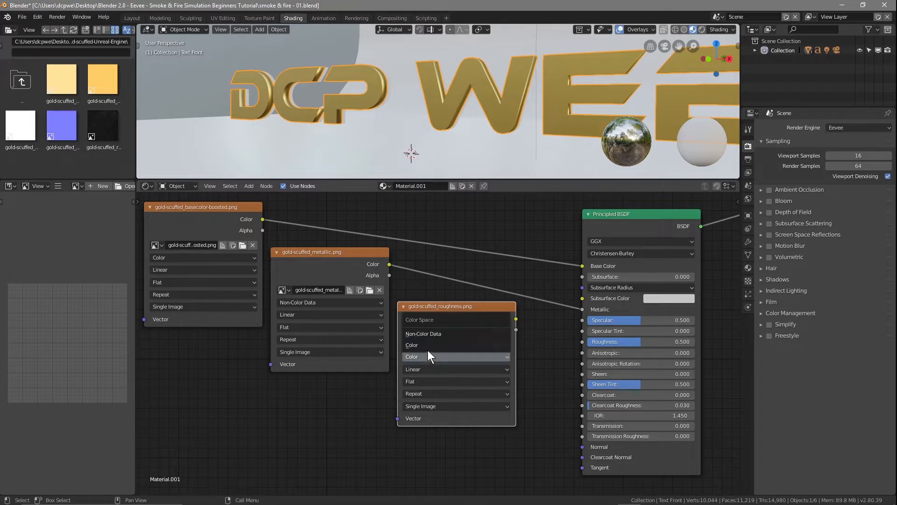
pyautogui.click(423, 335)
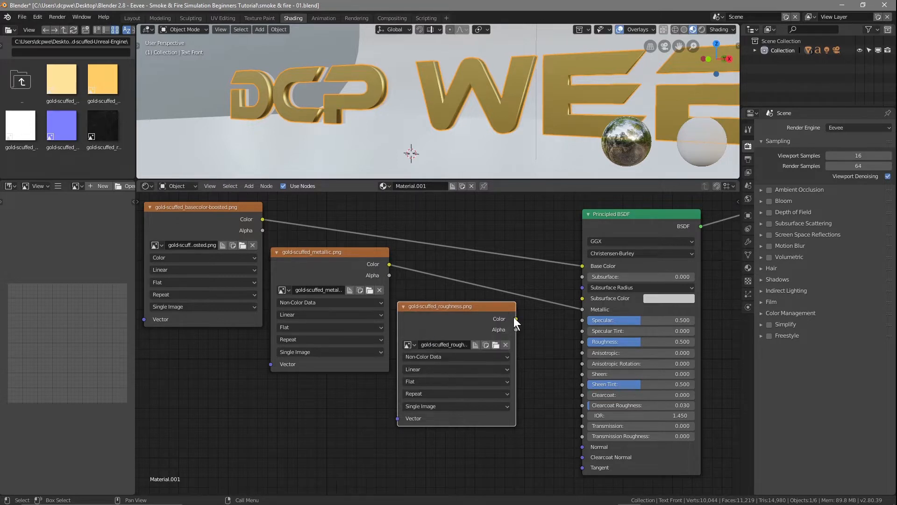
pyautogui.moveTo(515, 319); pyautogui.dragTo(582, 341)
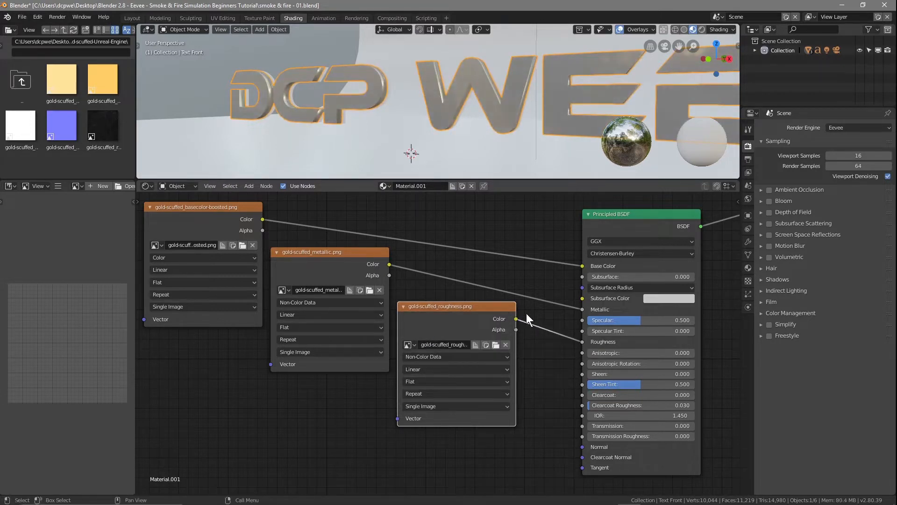
pyautogui.moveTo(410, 110); pyautogui.dragTo(340, 117, button='middle')
pyautogui.scroll(6, 408, 114)
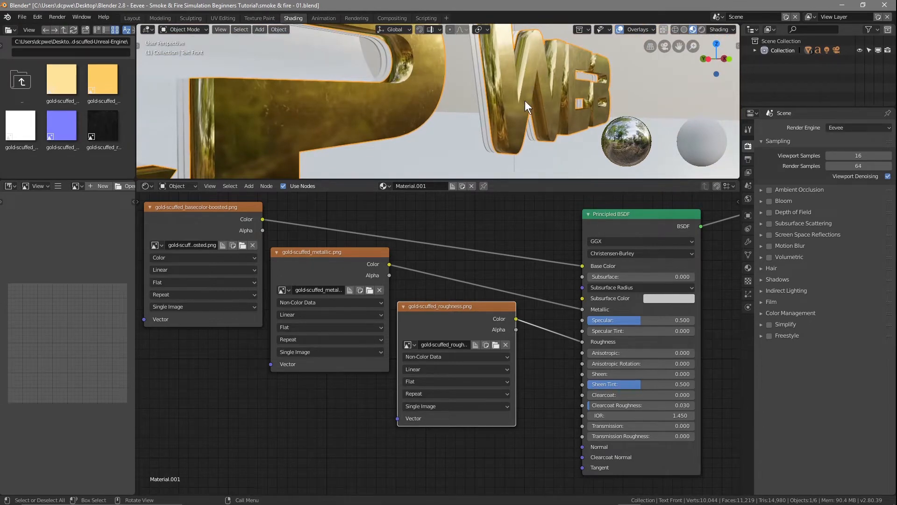
pyautogui.moveTo(525, 100); pyautogui.dragTo(494, 108, button='middle')
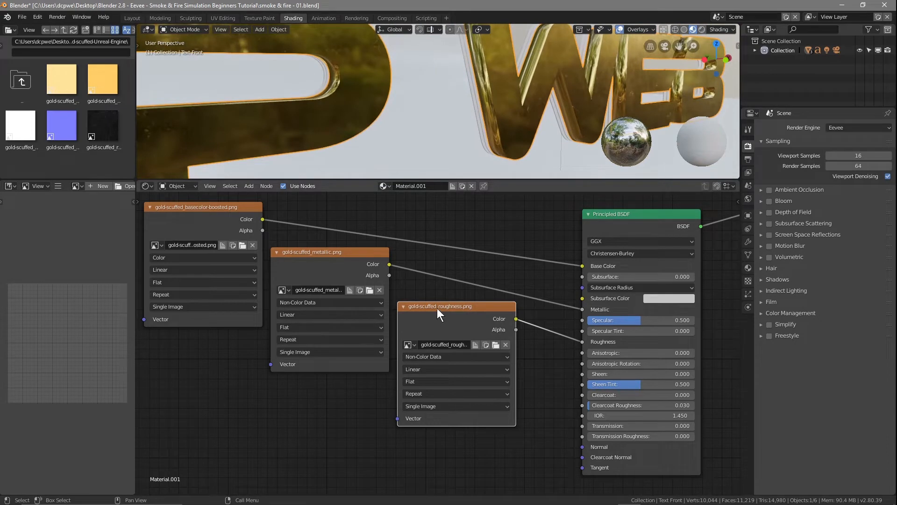
pyautogui.moveTo(438, 307); pyautogui.dragTo(440, 313)
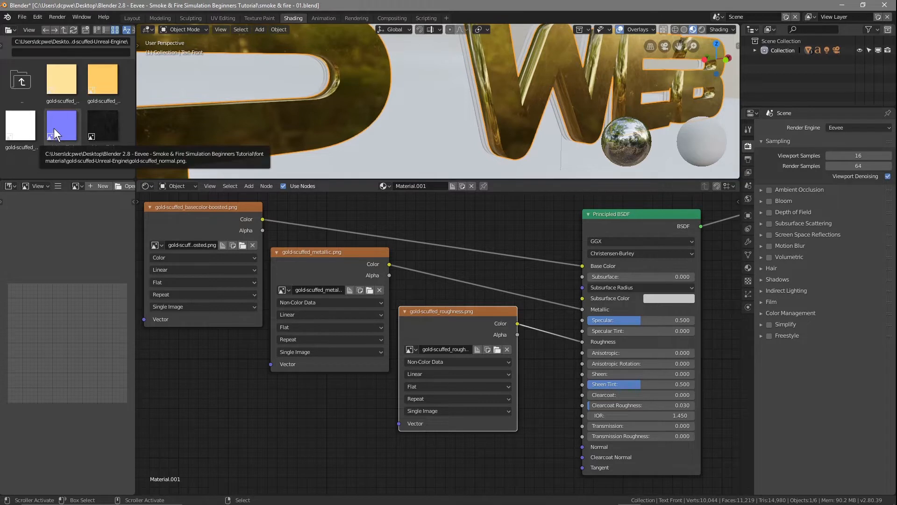
# Step: Add the gold-scuffed_normal.png texture and a Bump node, linking the texture's Color output to the Bump node's Height input
pyautogui.moveTo(54, 128); pyautogui.dragTo(172, 362)
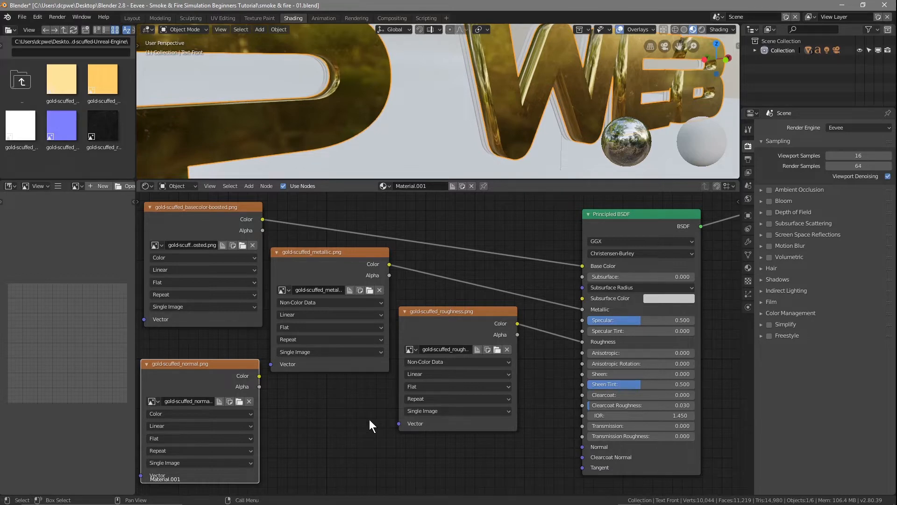
pyautogui.moveTo(215, 115); pyautogui.dragTo(315, 124, button='middle')
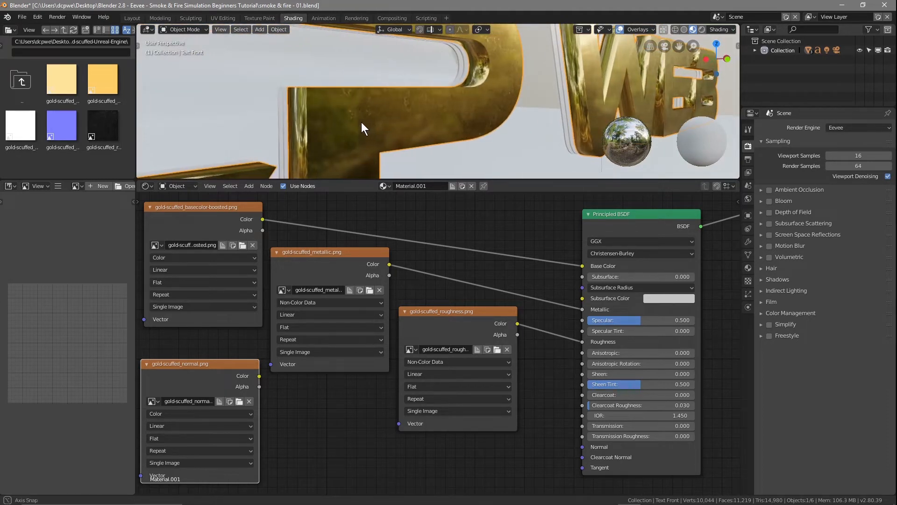
pyautogui.moveTo(361, 122); pyautogui.dragTo(348, 240, button='middle')
pyautogui.hotkey('shift', 'a')
pyautogui.moveTo(326, 458)
pyautogui.click(377, 386)
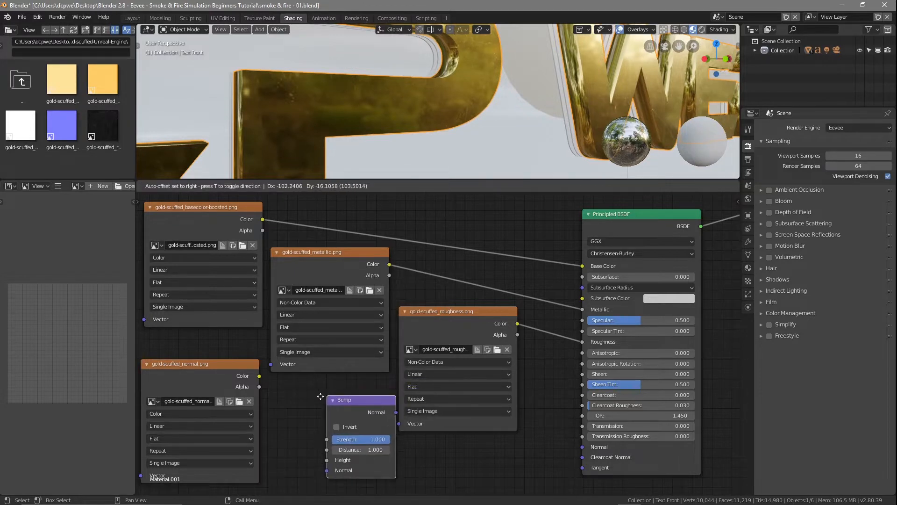
pyautogui.moveTo(258, 375); pyautogui.dragTo(287, 456)
# Step: Set the normal texture to Non-Color Data and link the Bump node's Normal output to the Principled BSDF's Normal input
pyautogui.click(172, 413)
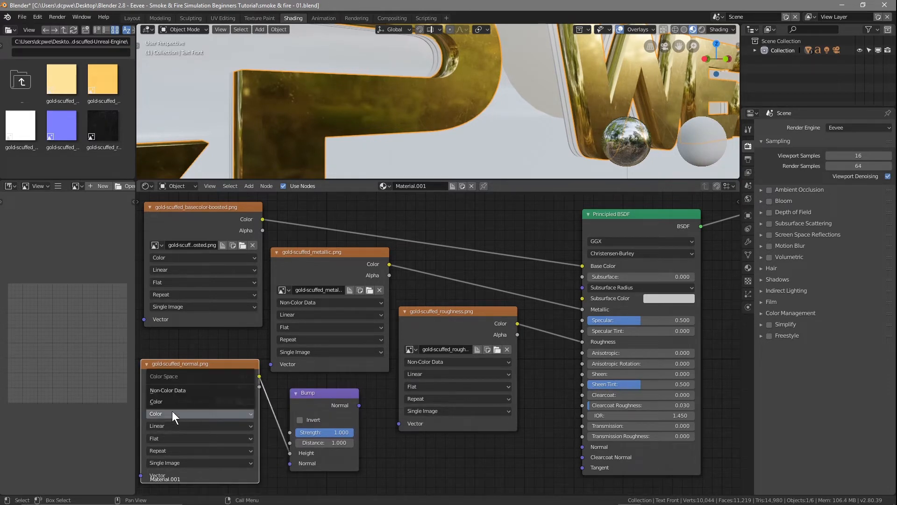
pyautogui.click(173, 393)
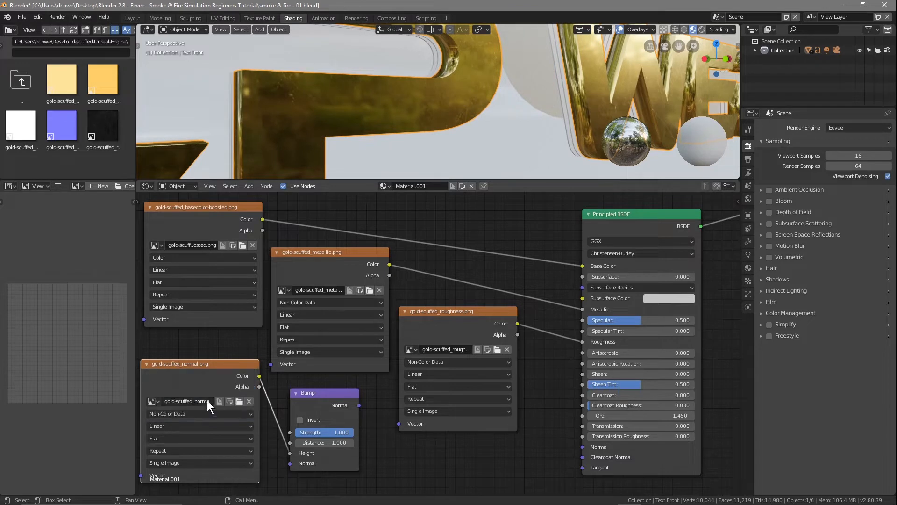
pyautogui.moveTo(360, 404); pyautogui.dragTo(583, 446)
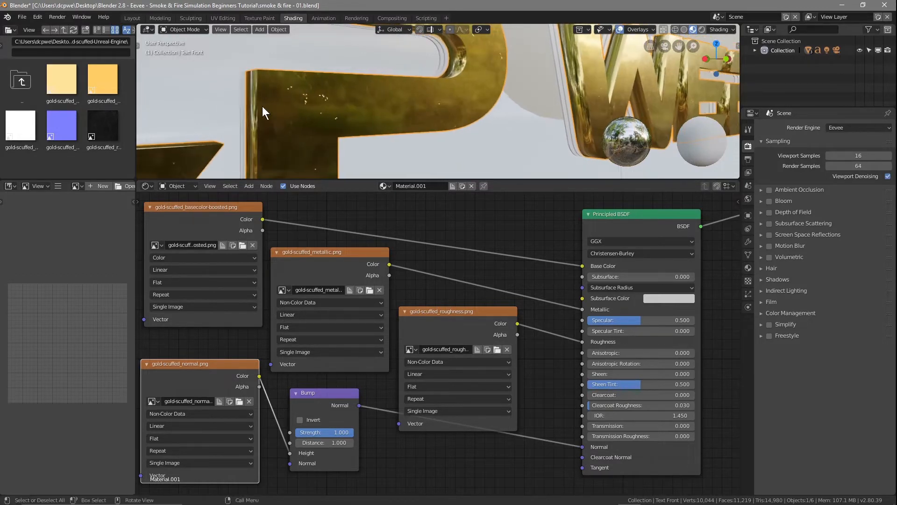
# Step: Inspect the bump detail on the gold letters and set the Bump node's Strength to 0.545
pyautogui.scroll(4, 302, 102)
pyautogui.scroll(-2, 257, 107)
pyautogui.moveTo(257, 106); pyautogui.dragTo(332, 104, button='middle')
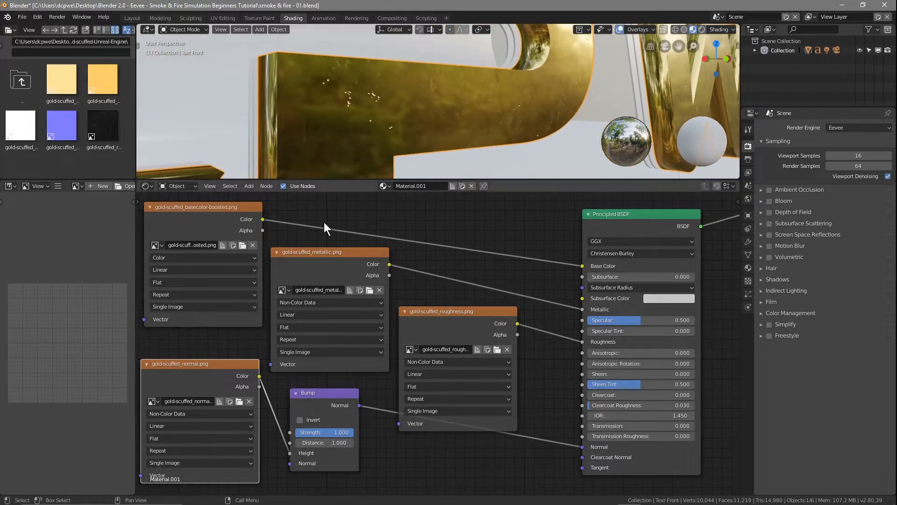
pyautogui.moveTo(348, 432)
pyautogui.mouseDown()
pyautogui.moveTo(297, 432)
pyautogui.moveTo(326, 432)
pyautogui.mouseUp()
pyautogui.moveTo(419, 105); pyautogui.dragTo(386, 110, button='middle')
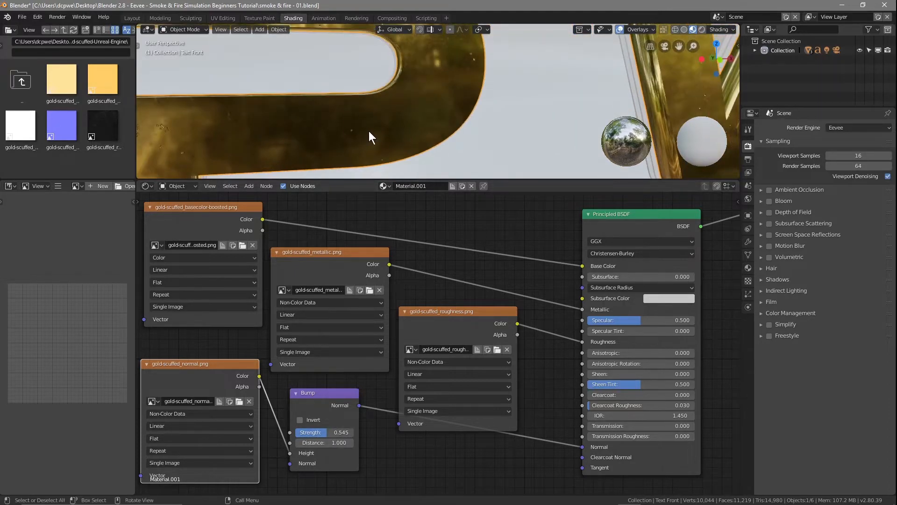
pyautogui.scroll(-5, 368, 131)
# Step: Enlarge the 3D viewport, try several preview environments on the gold text, and settle on the dark night HDRI
pyautogui.moveTo(384, 179); pyautogui.dragTo(384, 377)
pyautogui.moveTo(386, 262)
pyautogui.mouseDown(button='middle')
pyautogui.moveTo(309, 259)
pyautogui.moveTo(425, 256)
pyautogui.mouseUp(button='middle')
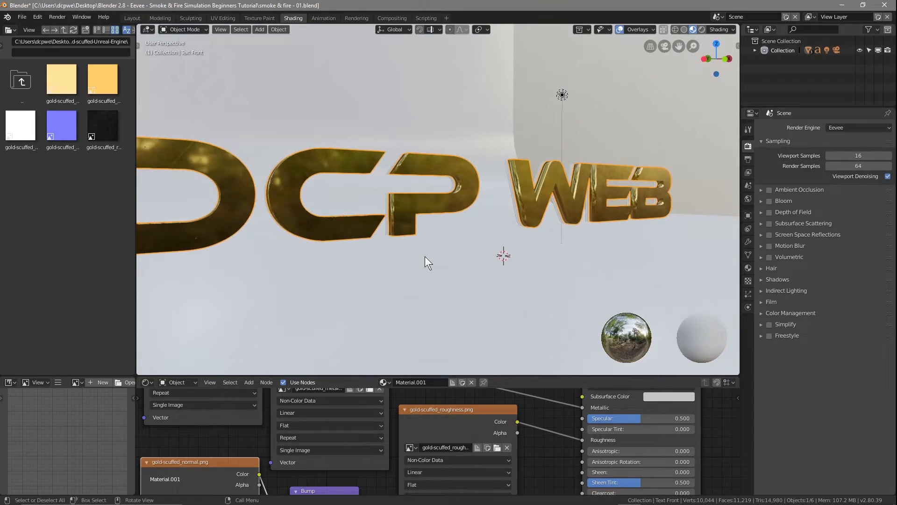
pyautogui.click(722, 29)
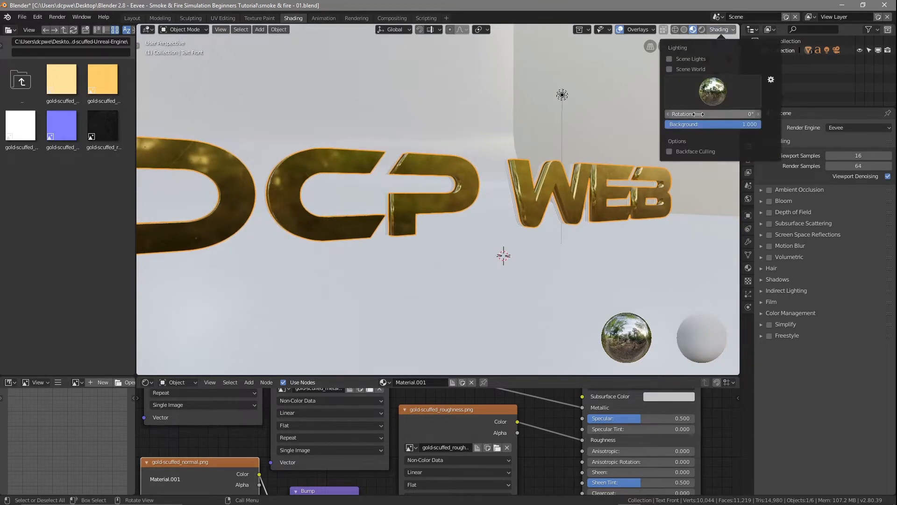
pyautogui.click(711, 90)
pyautogui.click(747, 123)
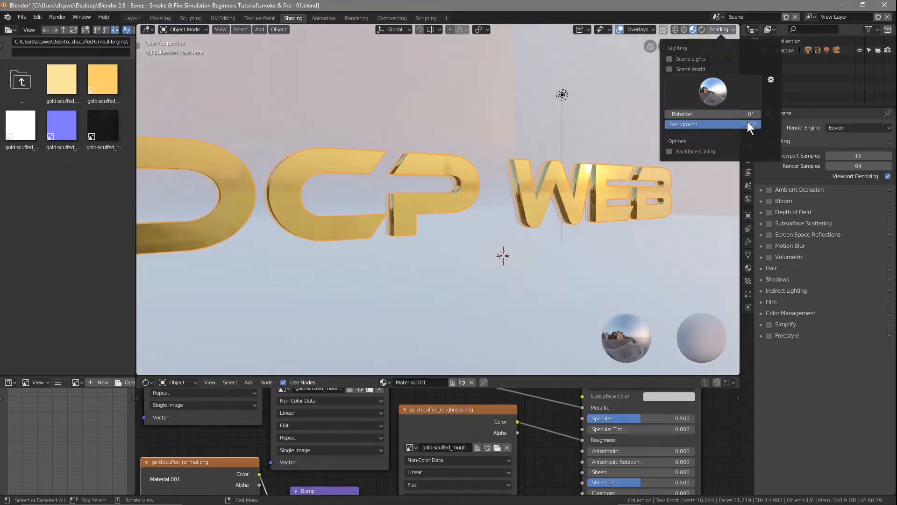
pyautogui.click(713, 95)
pyautogui.click(729, 133)
pyautogui.click(711, 95)
pyautogui.click(683, 127)
pyautogui.click(710, 95)
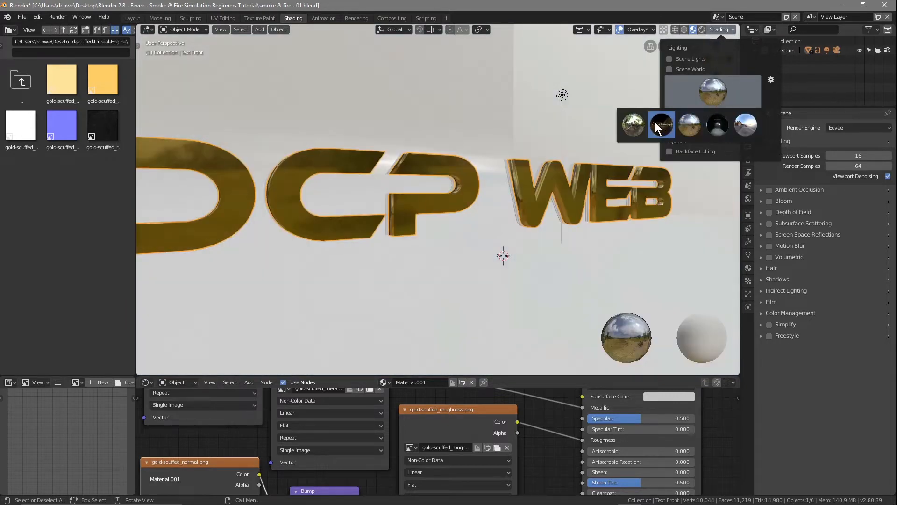
pyautogui.click(661, 124)
pyautogui.click(716, 95)
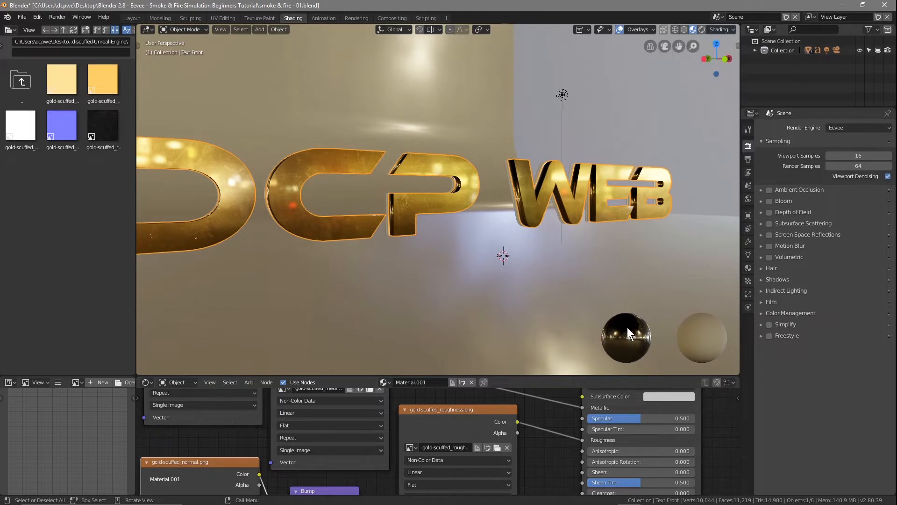
pyautogui.moveTo(505, 300); pyautogui.dragTo(476, 277, button='middle')
pyautogui.scroll(-3, 475, 280)
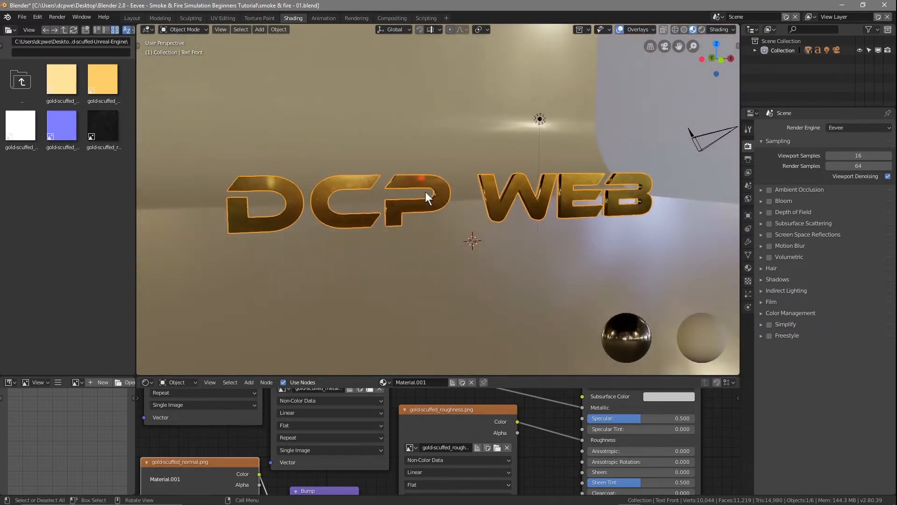
pyautogui.scroll(2, 425, 191)
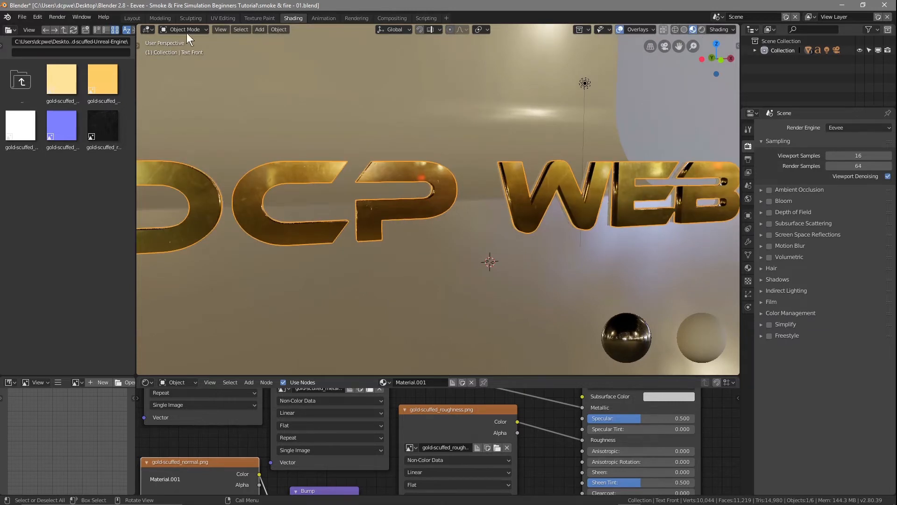
# Step: Return to the Layout workspace, show the scene in Rendered viewport shading, and save the project file
pyautogui.click(131, 18)
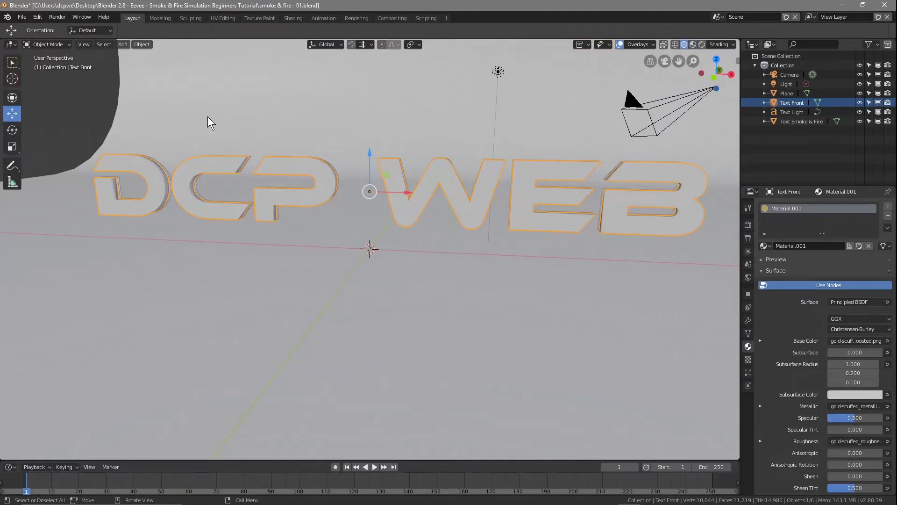
pyautogui.click(703, 44)
pyautogui.moveTo(316, 279); pyautogui.dragTo(329, 262, button='middle')
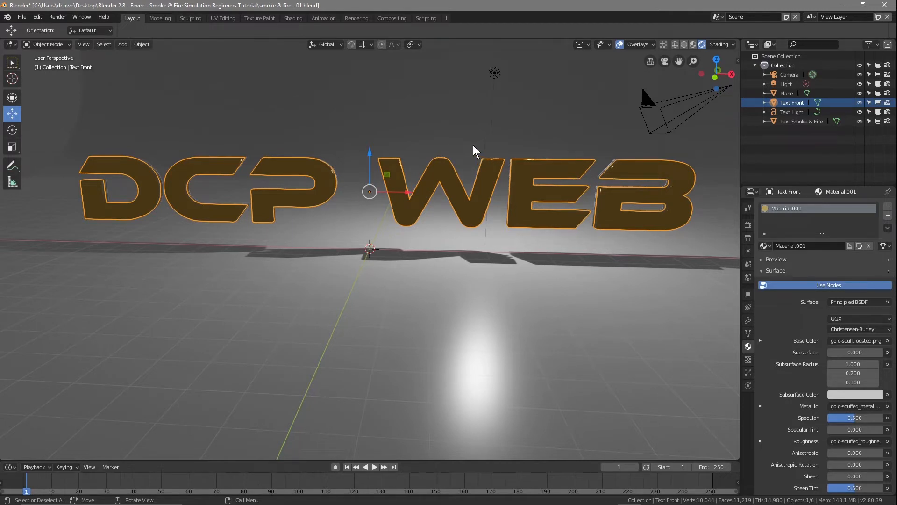
pyautogui.click(23, 17)
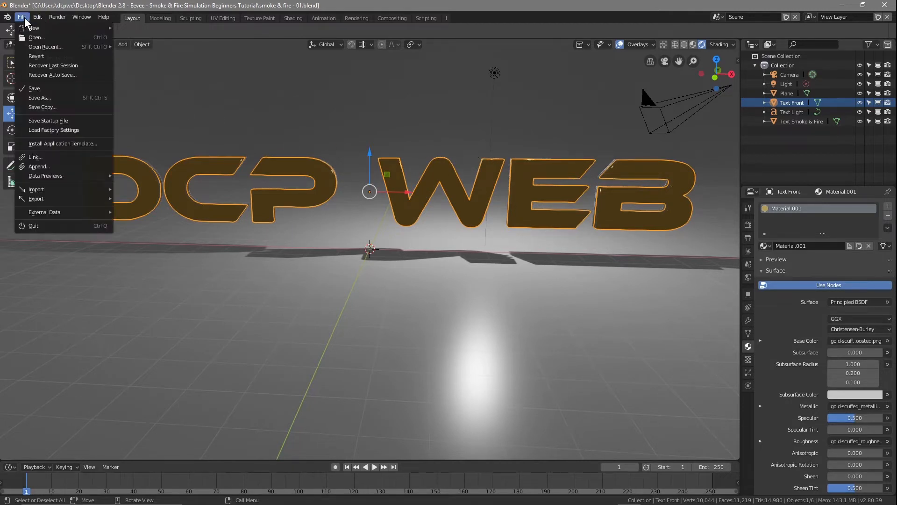
pyautogui.click(45, 89)
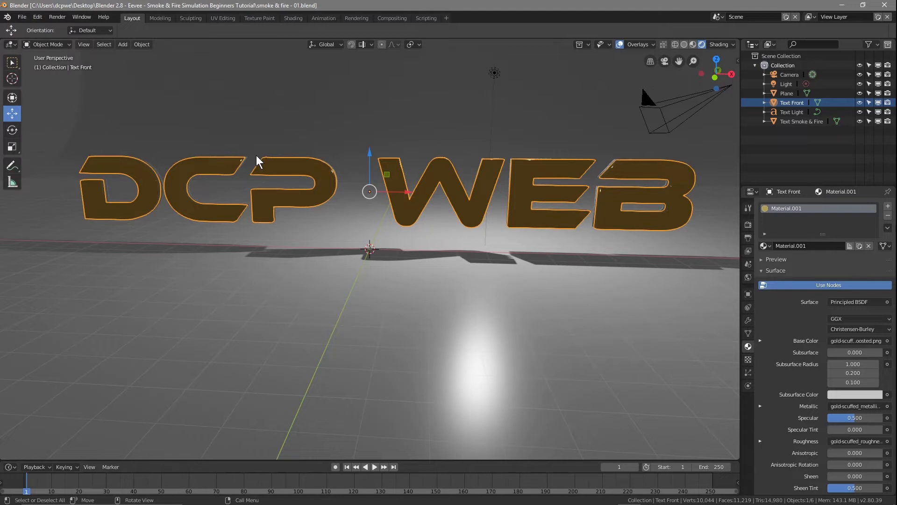
# Step: Show the scene in Wireframe viewport shading with the whole DCP WEB text in view
pyautogui.scroll(-3, 299, 211)
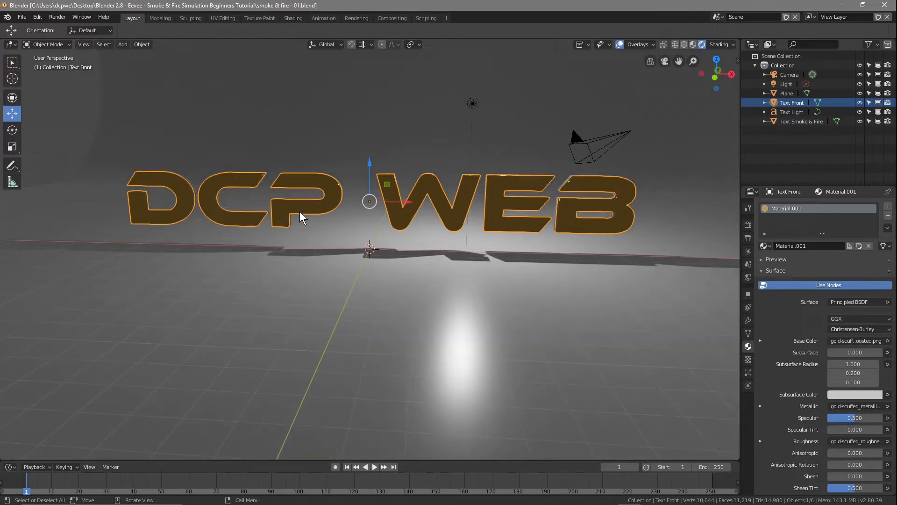
pyautogui.click(674, 45)
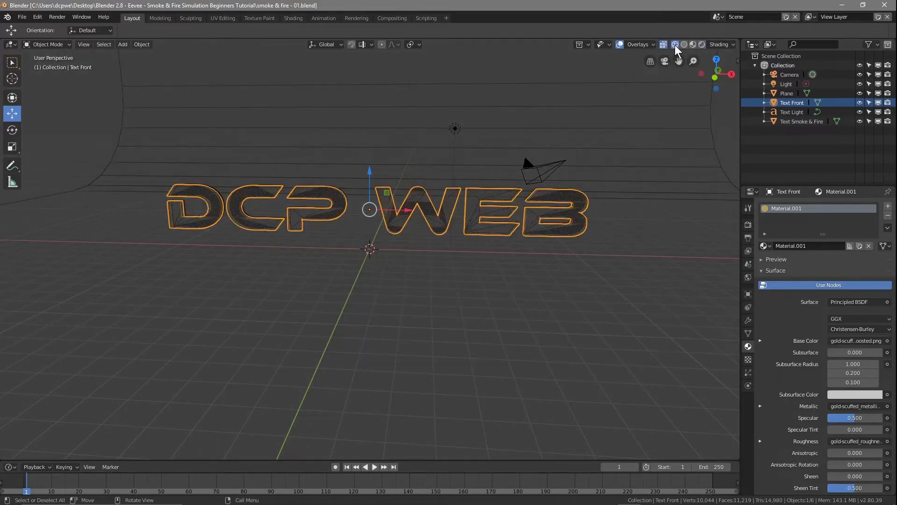
pyautogui.moveTo(385, 315); pyautogui.dragTo(377, 296, button='middle')
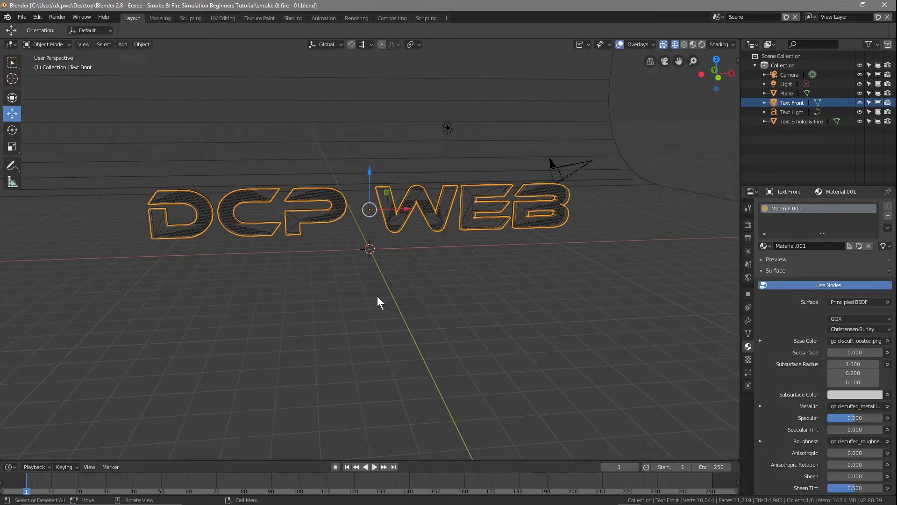
# Step: Apply the Quick Smoke effect to the Text Smoke & Fire mesh
pyautogui.click(789, 122)
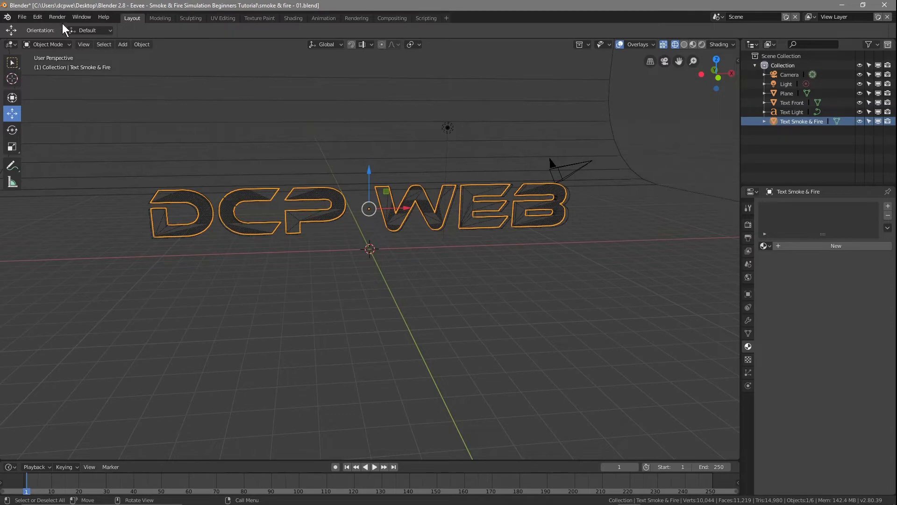
pyautogui.click(138, 44)
pyautogui.moveTo(180, 280)
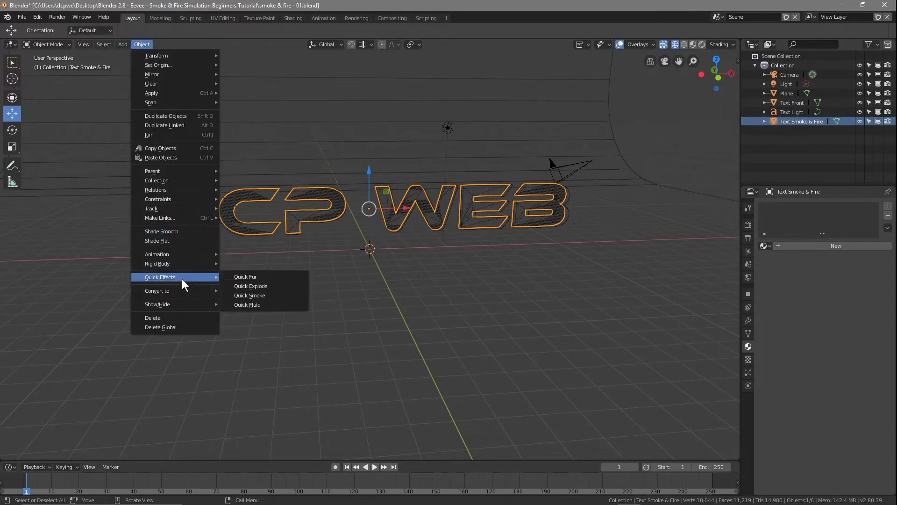
pyautogui.click(252, 295)
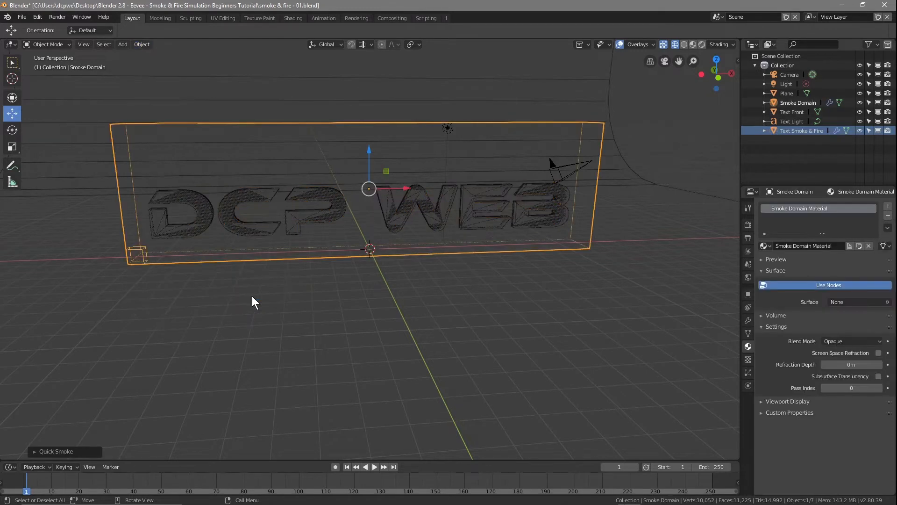
# Step: Play the smoke simulation to preview it, then stop it and return to the first frame
pyautogui.click(376, 466)
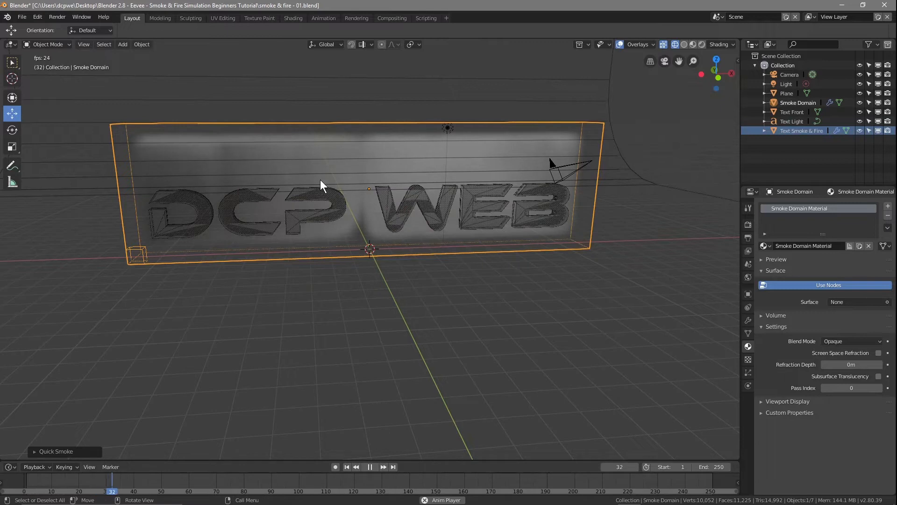
pyautogui.moveTo(373, 280)
pyautogui.mouseDown(button='middle')
pyautogui.moveTo(371, 292)
pyautogui.moveTo(360, 288)
pyautogui.mouseUp(button='middle')
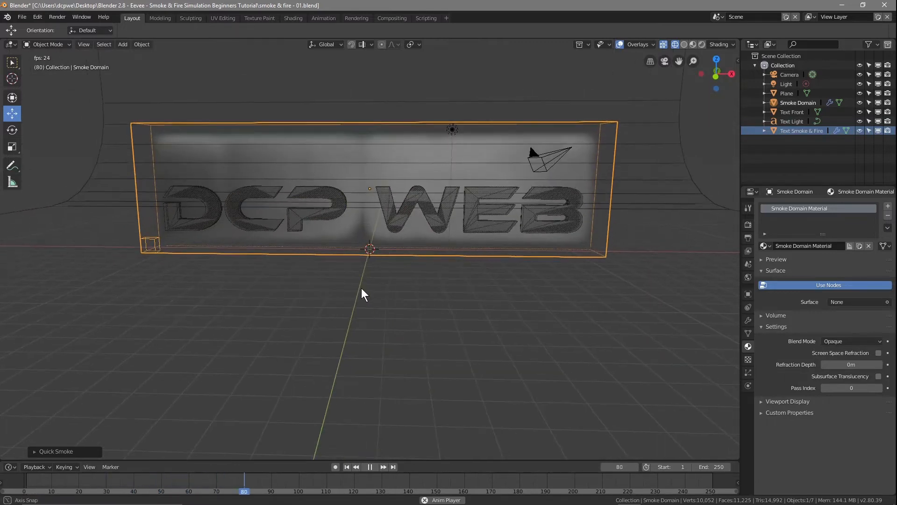
pyautogui.click(370, 467)
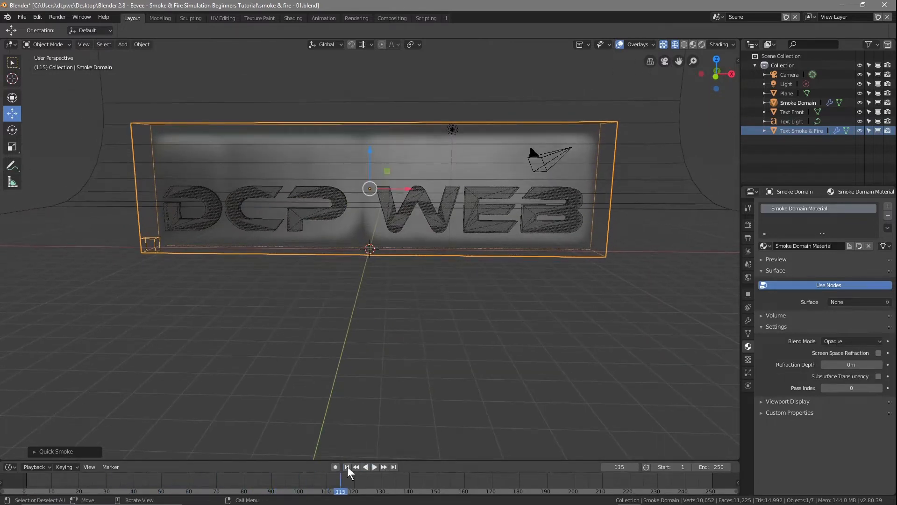
pyautogui.click(346, 466)
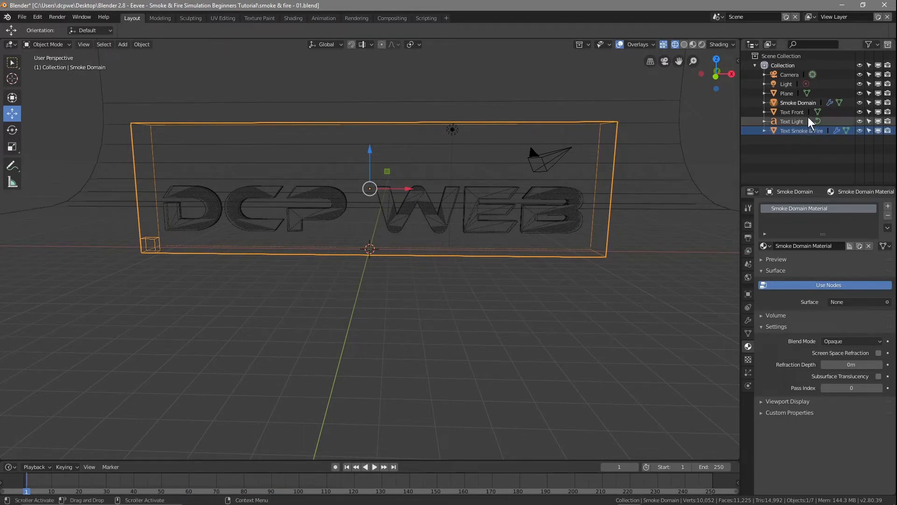
# Step: Set the Smoke Domain's Resolution Divisions to 60 in its smoke physics settings
pyautogui.click(807, 104)
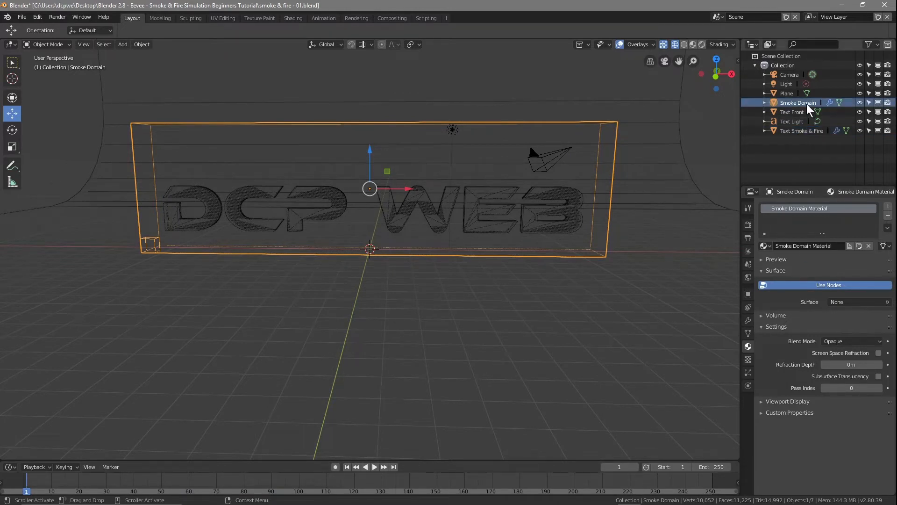
pyautogui.click(748, 386)
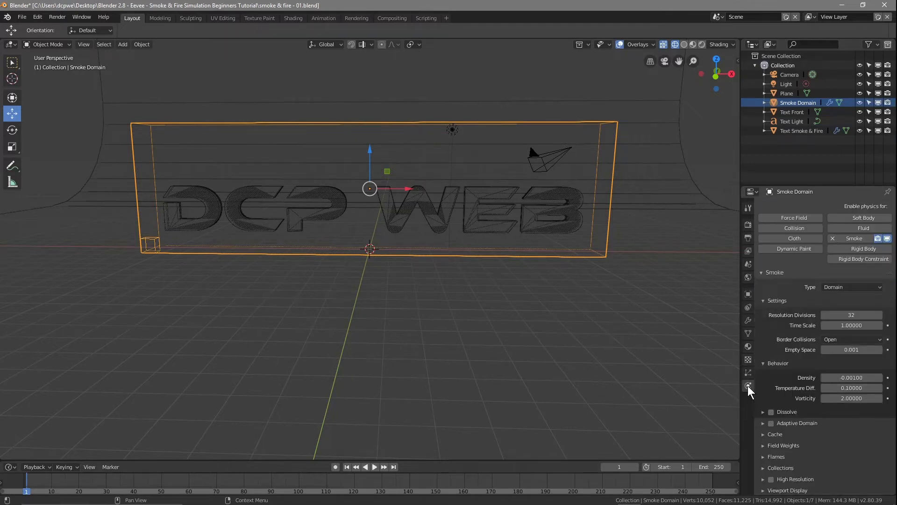
pyautogui.click(827, 288)
pyautogui.click(828, 287)
pyautogui.click(867, 316)
pyautogui.write('60')
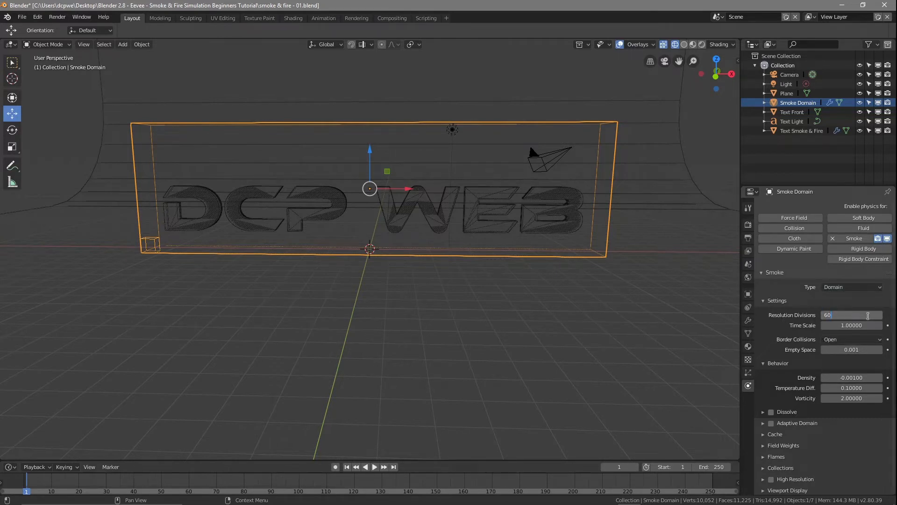
pyautogui.press('Return')
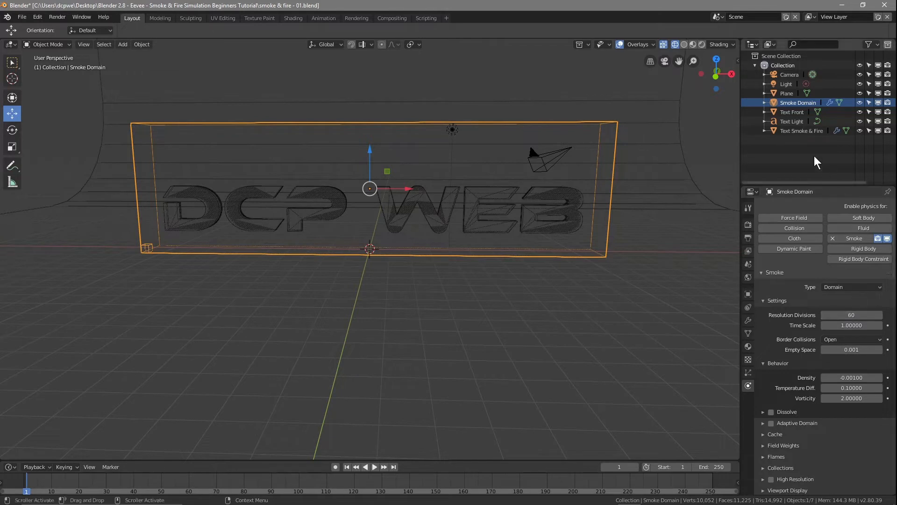
# Step: Set the smoke Flow Type of the Text Smoke & Fire mesh to Fire + Smoke
pyautogui.click(807, 131)
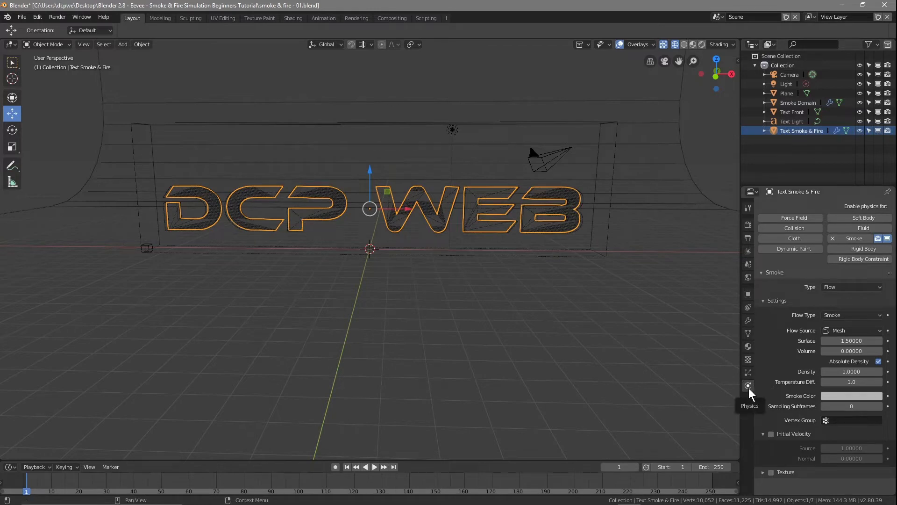
pyautogui.click(833, 315)
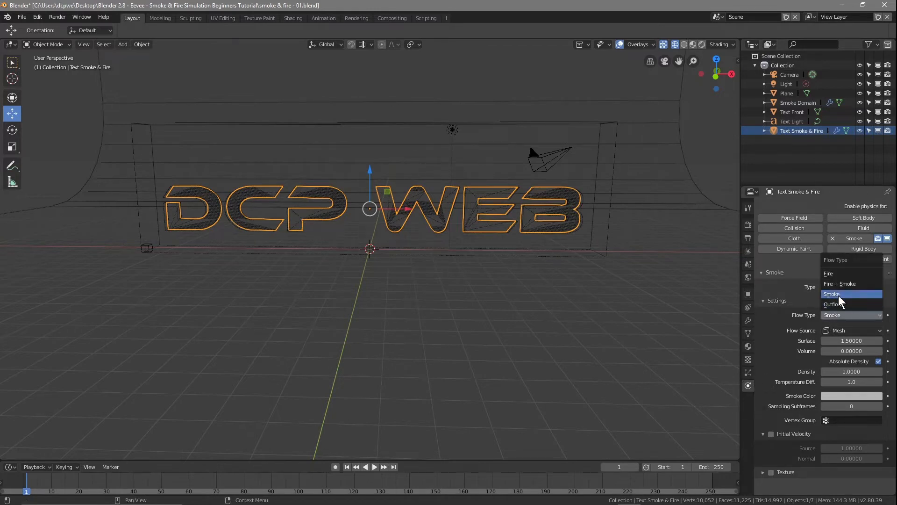
pyautogui.click(839, 287)
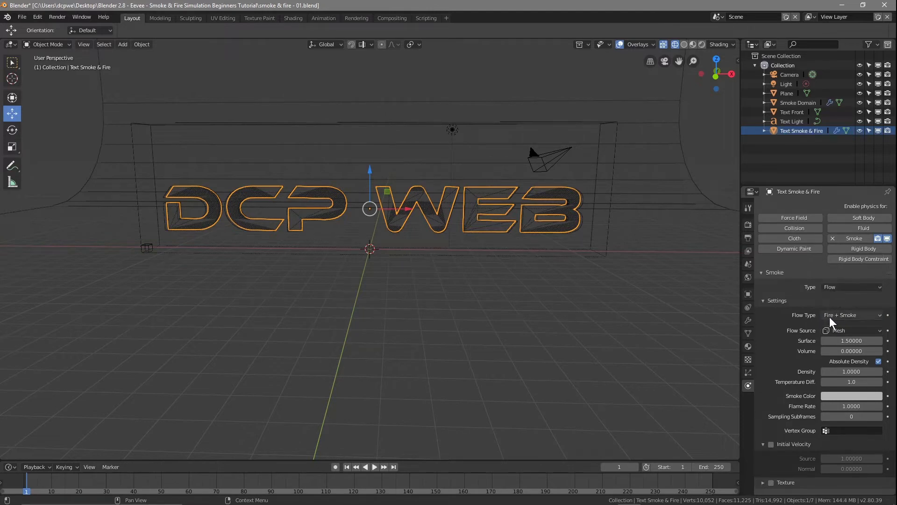
pyautogui.click(833, 316)
pyautogui.click(831, 286)
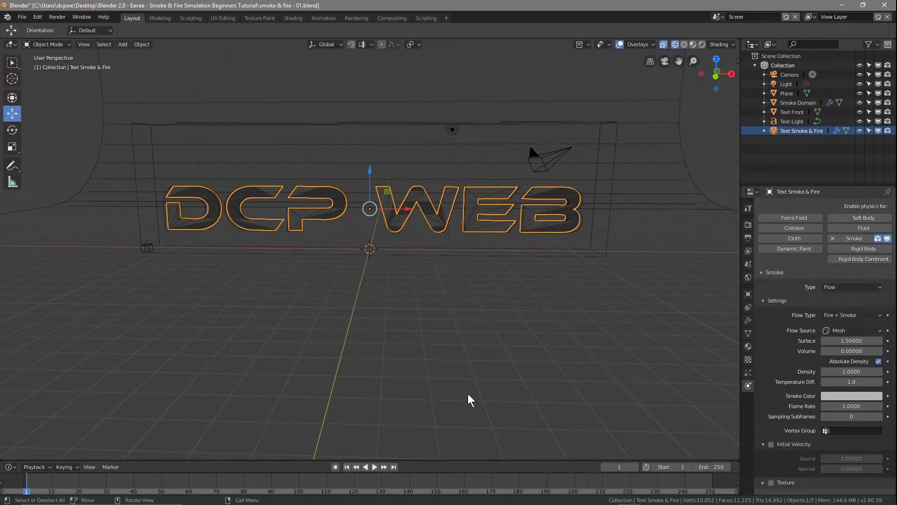
# Step: Save the project file and play the simulation to preview the fire, stopping it partway
pyautogui.click(24, 17)
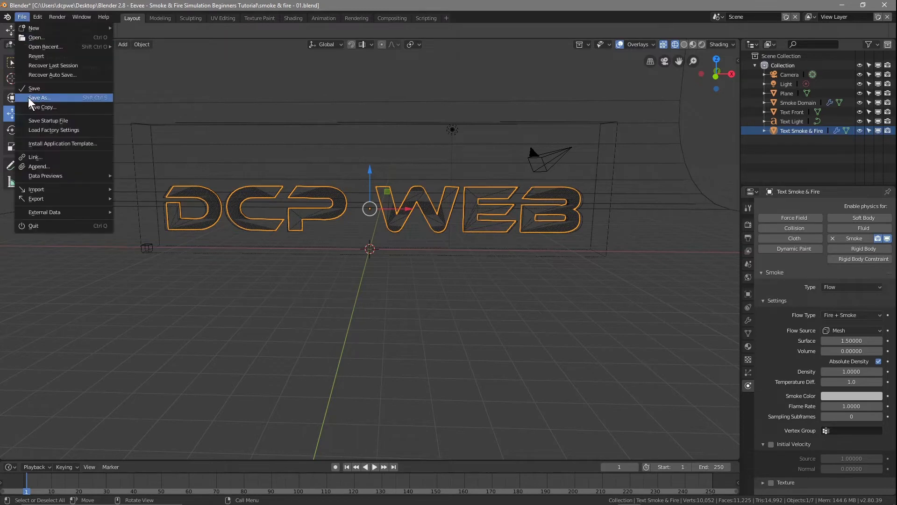
pyautogui.click(33, 89)
pyautogui.click(374, 467)
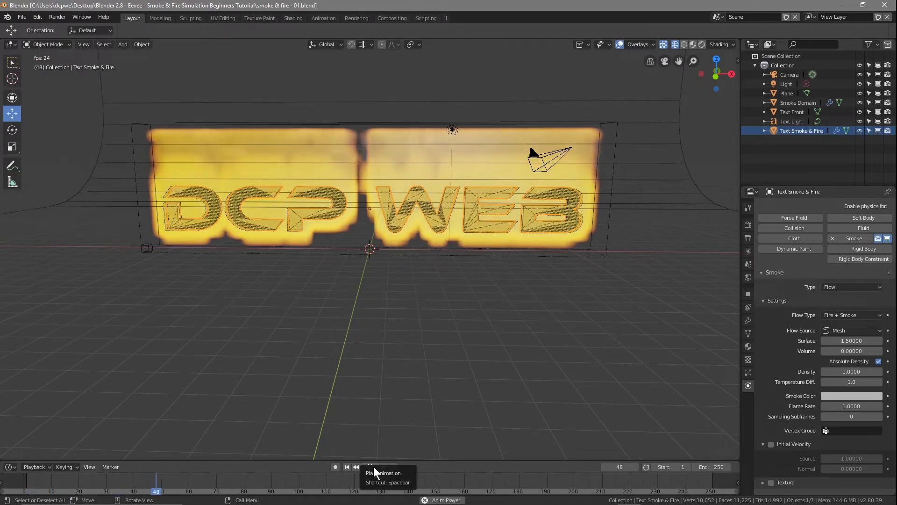
pyautogui.click(372, 467)
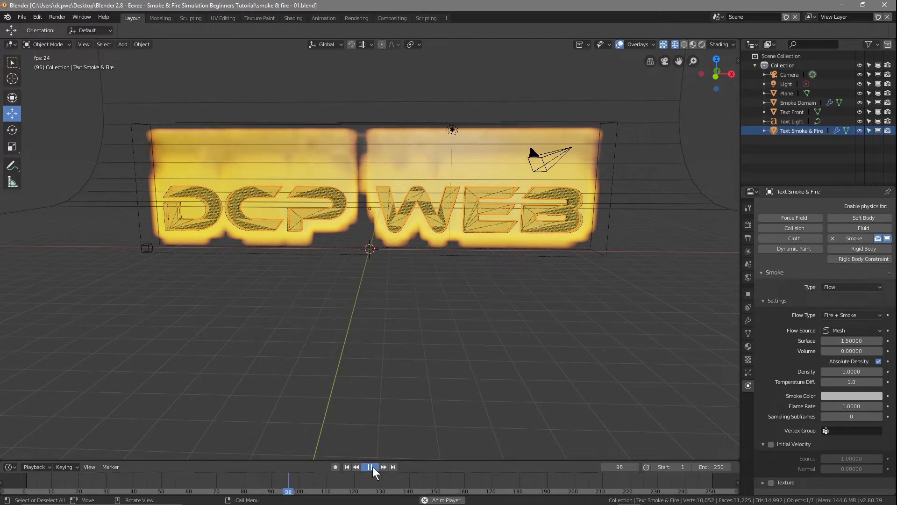
# Step: Widen the backdrop Plane from the top view by scaling it about 2.35 times along the global X axis
pyautogui.click(604, 124)
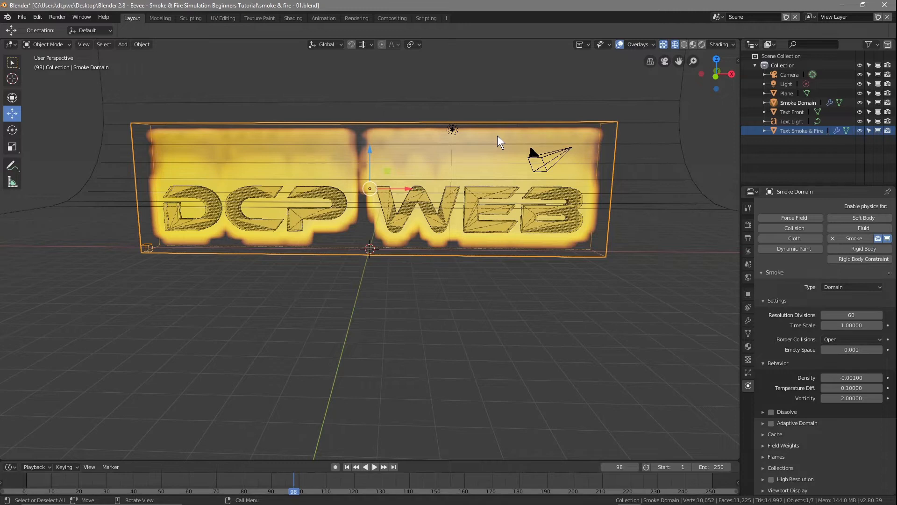
pyautogui.press('KP_7')
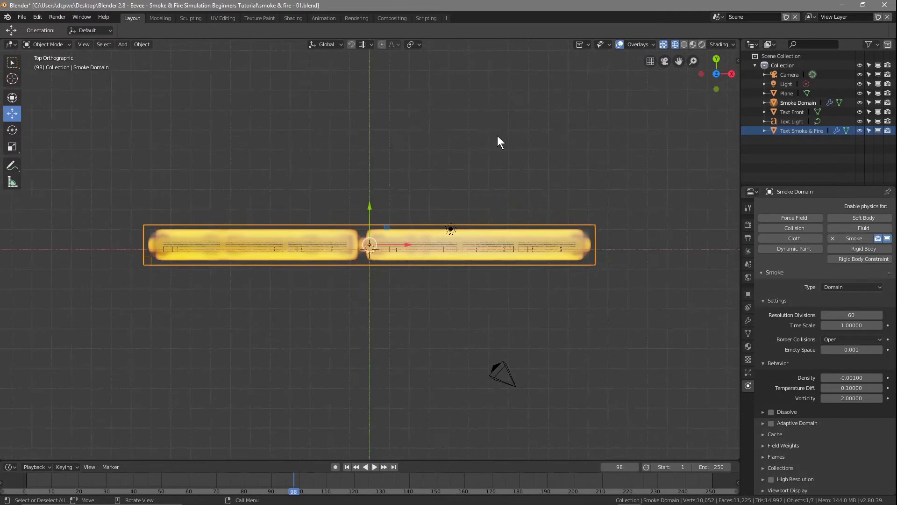
pyautogui.scroll(-4, 497, 136)
pyautogui.scroll(1, 495, 139)
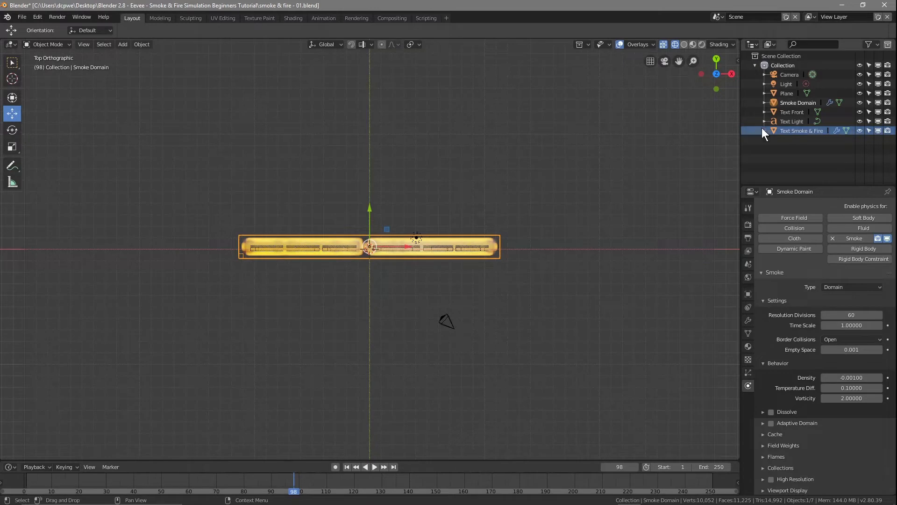
pyautogui.click(788, 94)
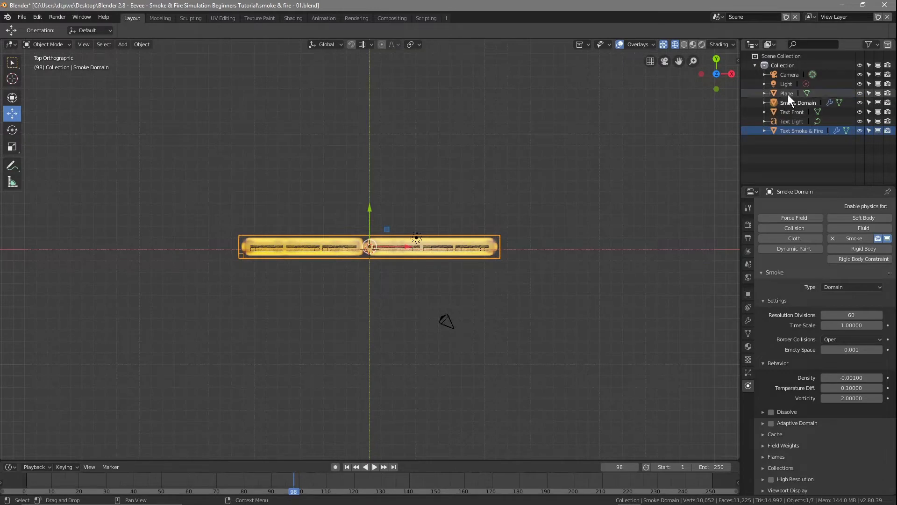
pyautogui.press('KP_Decimal')
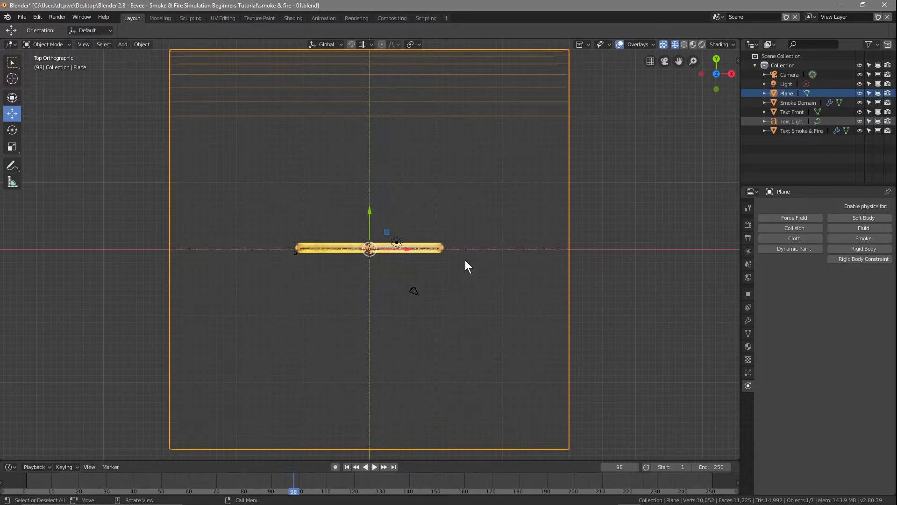
pyautogui.scroll(-3, 464, 259)
pyautogui.scroll(1, 464, 260)
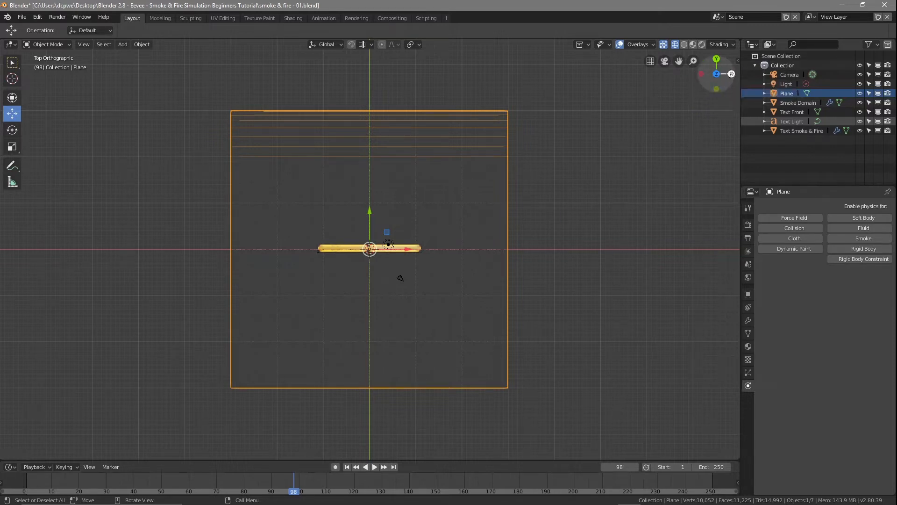
pyautogui.press('s')
pyautogui.press('x')
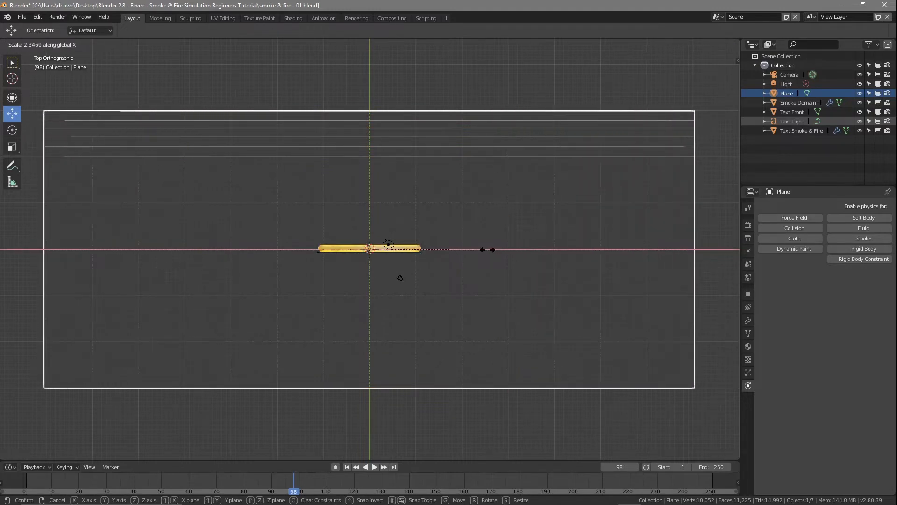
pyautogui.click(488, 249)
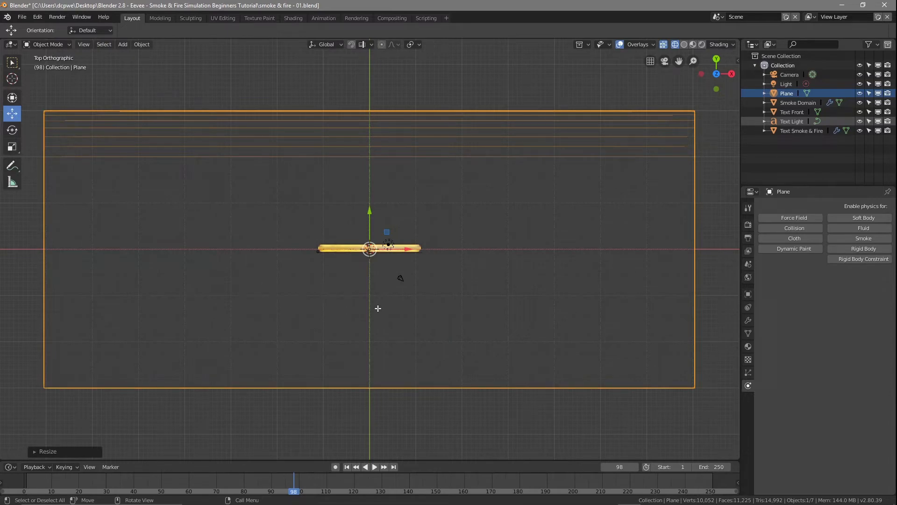
# Step: Align the camera to a front view framing the burning DCP WEB text, and check its placement from above
pyautogui.moveTo(378, 309); pyautogui.dragTo(381, 220, button='middle')
pyautogui.scroll(5, 385, 238)
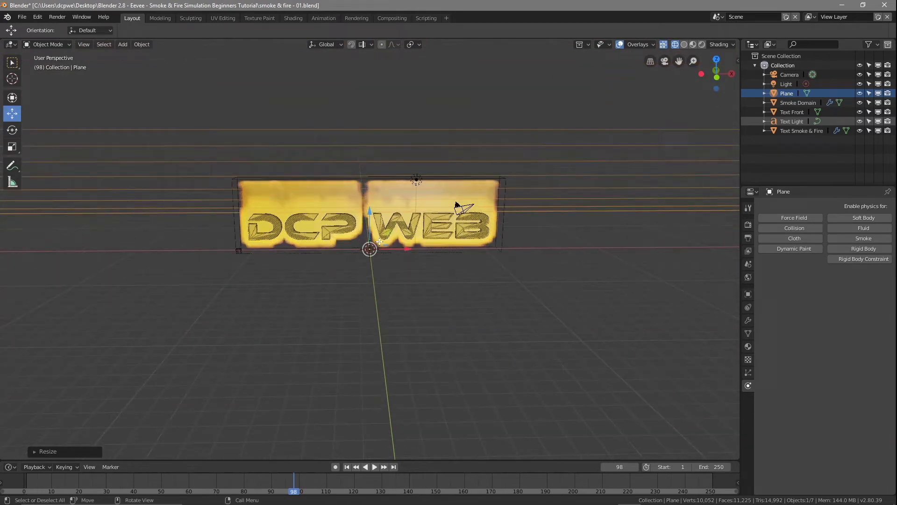
pyautogui.moveTo(390, 257); pyautogui.dragTo(392, 269, button='middle')
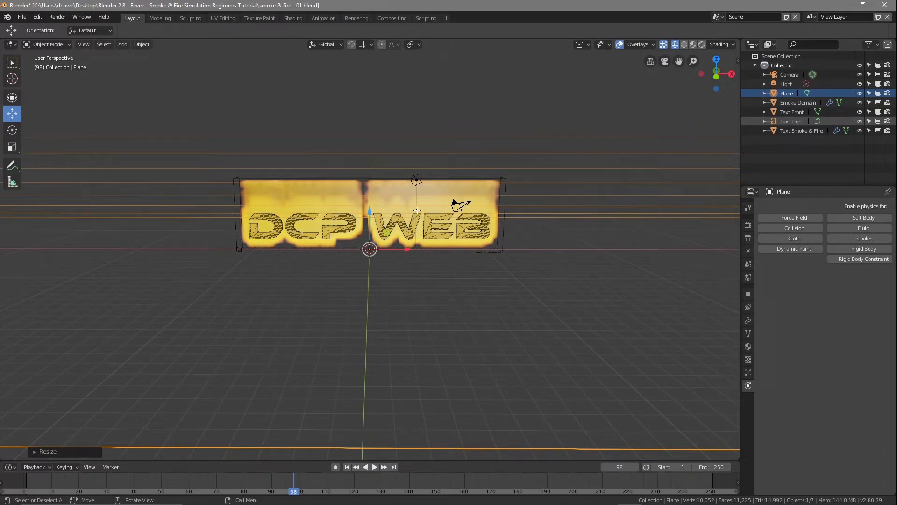
pyautogui.scroll(3, 434, 183)
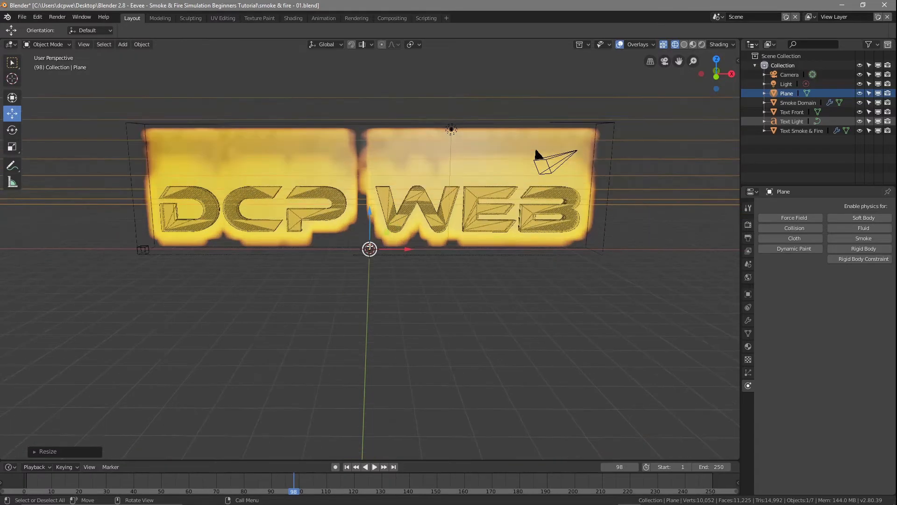
pyautogui.scroll(-1, 434, 182)
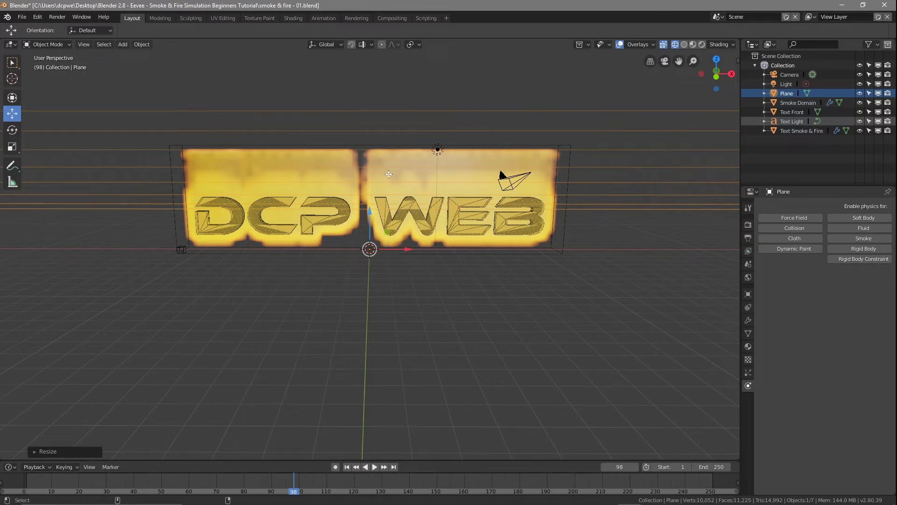
pyautogui.press('KP_0')
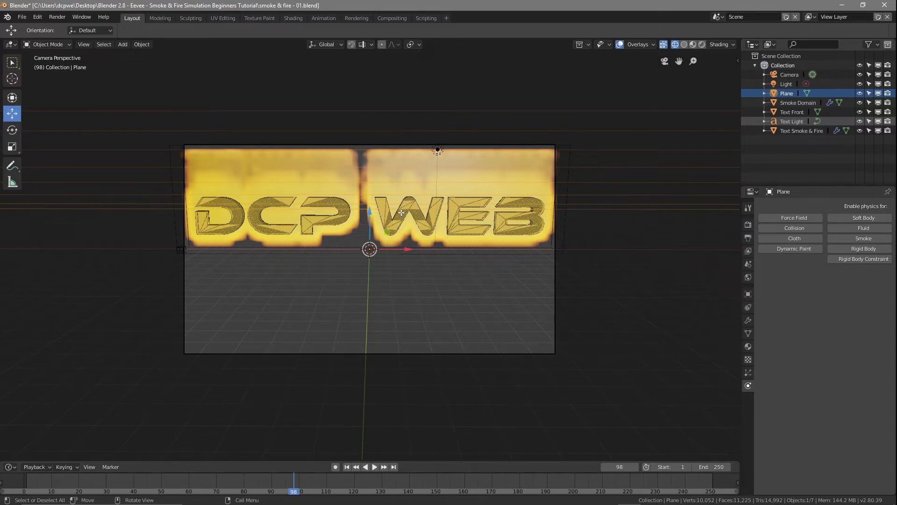
pyautogui.press('KP_7')
pyautogui.scroll(-4, 403, 289)
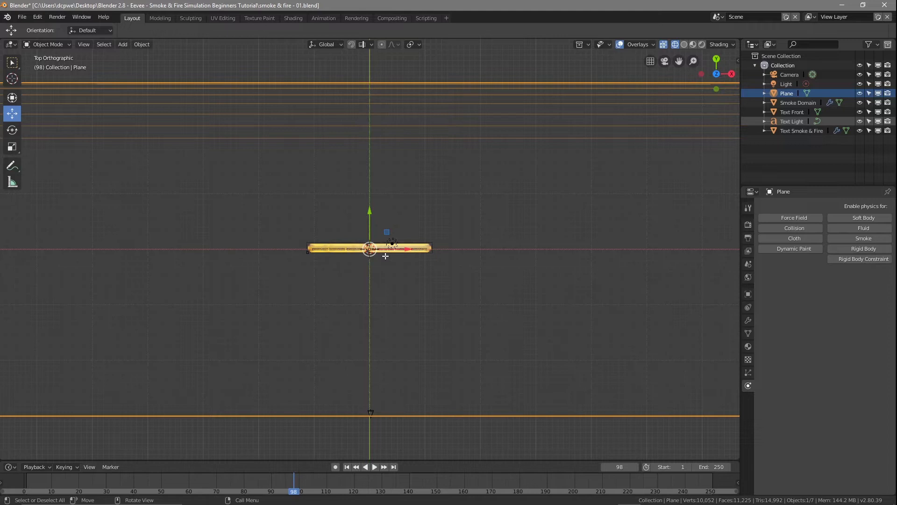
# Step: From the camera view, move the Camera back to about Y -35.238 m and raise it to about Z 8.088 m
pyautogui.press('KP_0')
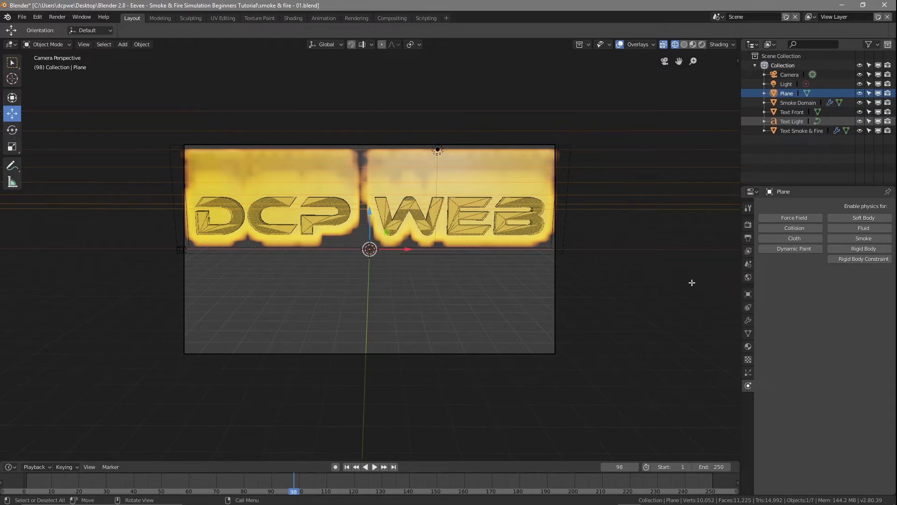
pyautogui.click(784, 76)
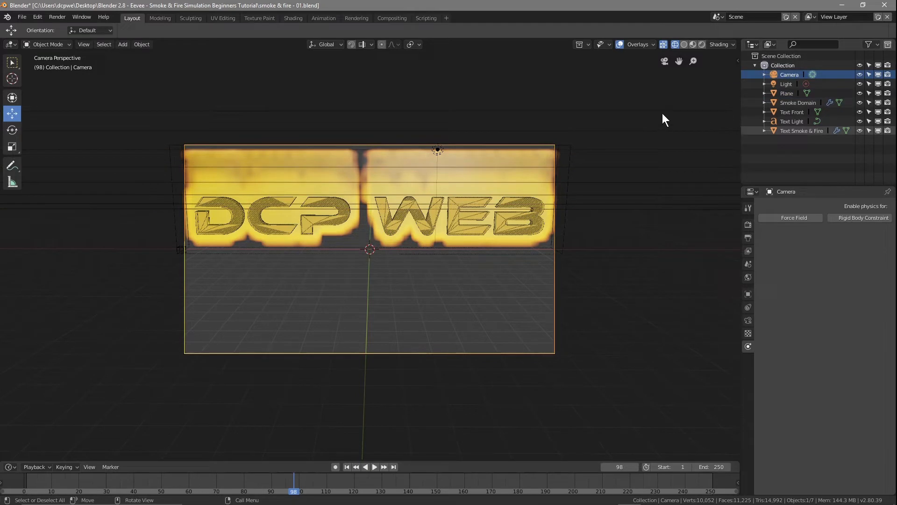
pyautogui.press('n')
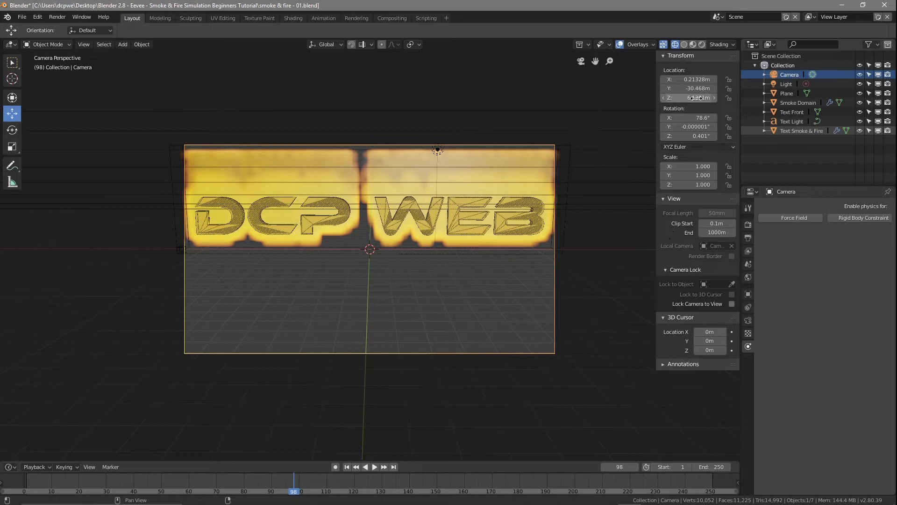
pyautogui.moveTo(693, 90); pyautogui.dragTo(669, 88)
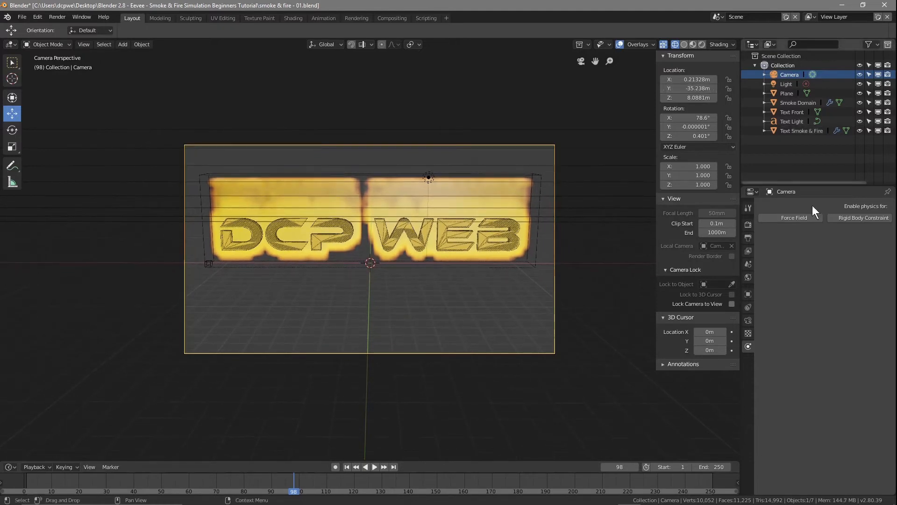
# Step: Set the Camera's focal length to 40 mm and raise its Z location to about 10.198 m
pyautogui.click(748, 321)
pyautogui.moveTo(848, 251); pyautogui.dragTo(820, 251)
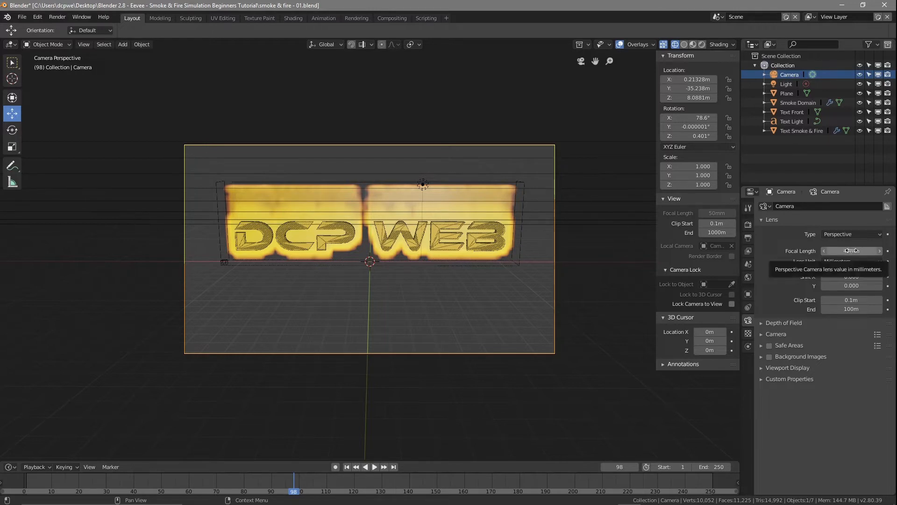
pyautogui.moveTo(850, 251); pyautogui.dragTo(846, 251)
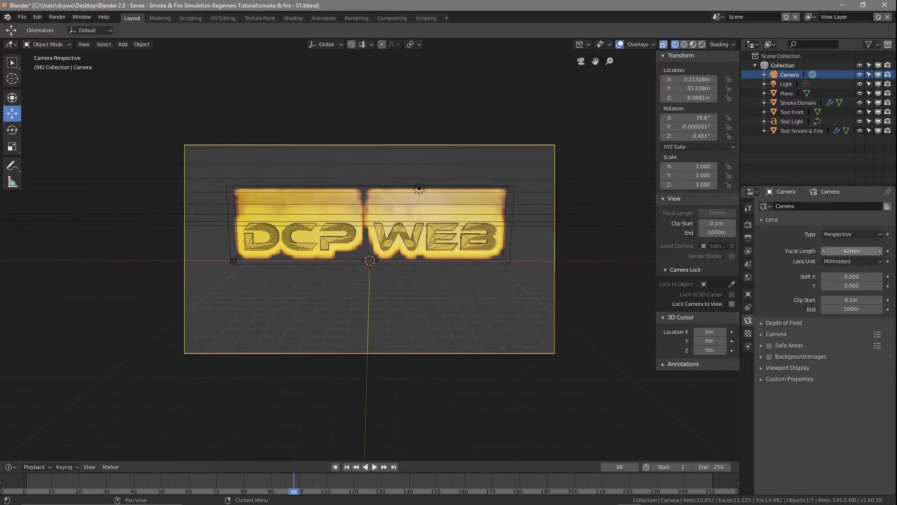
pyautogui.moveTo(851, 251); pyautogui.dragTo(847, 251)
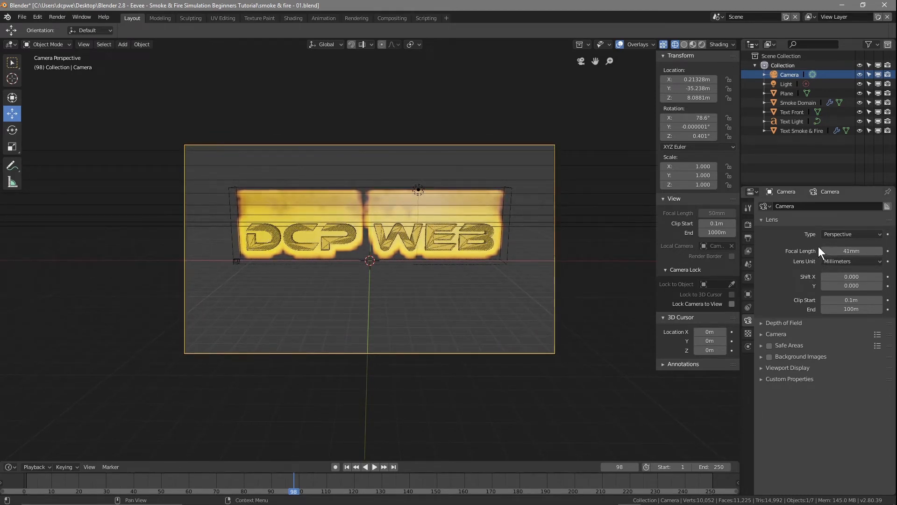
pyautogui.click(824, 251)
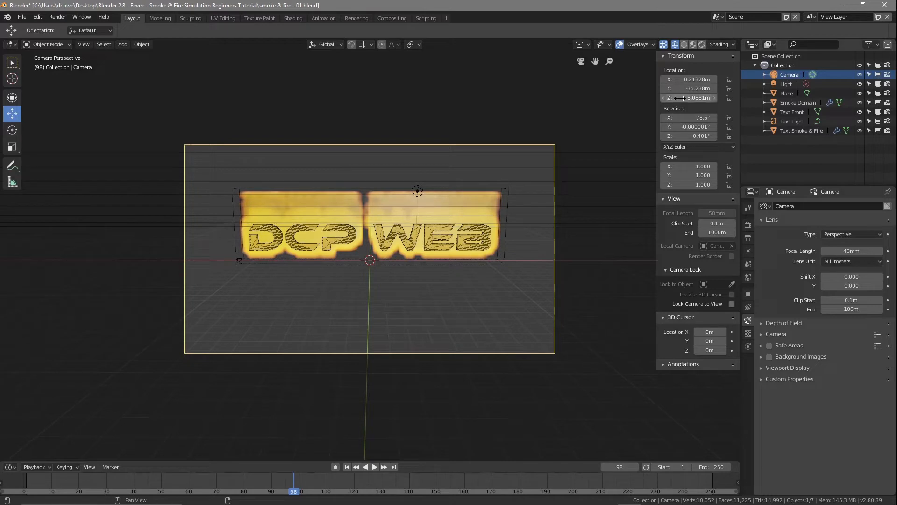
pyautogui.moveTo(692, 98); pyautogui.dragTo(740, 98)
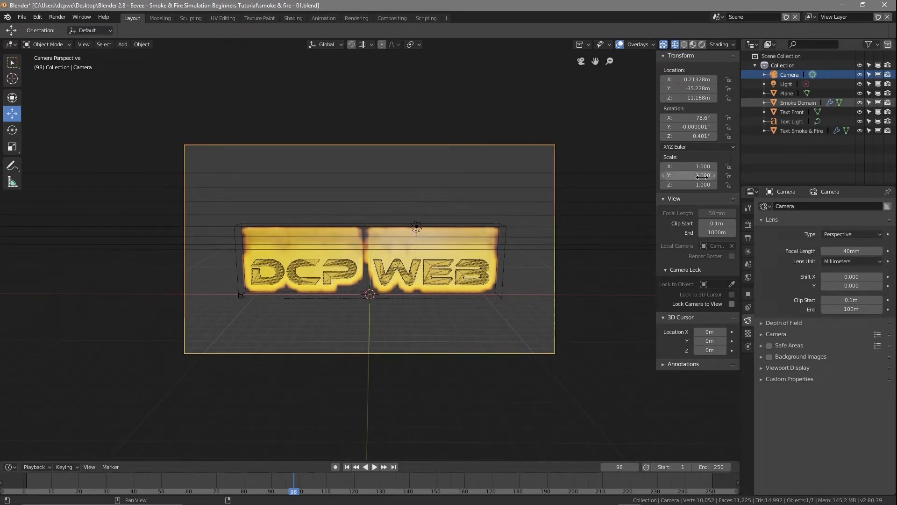
pyautogui.moveTo(687, 99); pyautogui.dragTo(678, 99)
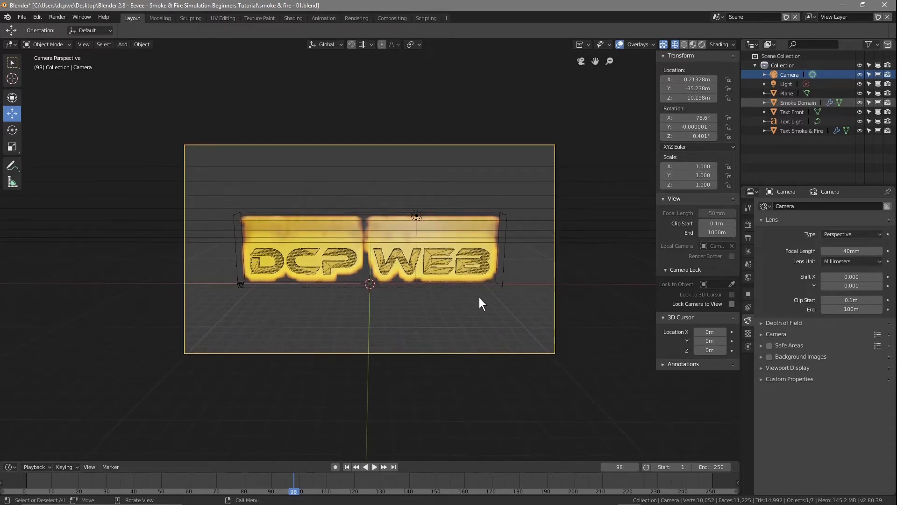
# Step: Save the project file and render the current frame to check the framing, closing the render window
pyautogui.click(22, 16)
pyautogui.click(48, 78)
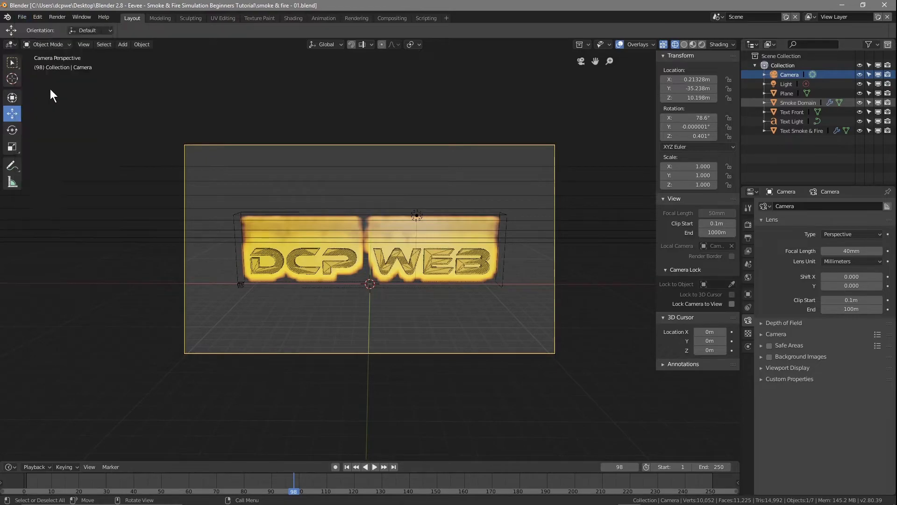
pyautogui.press('F12')
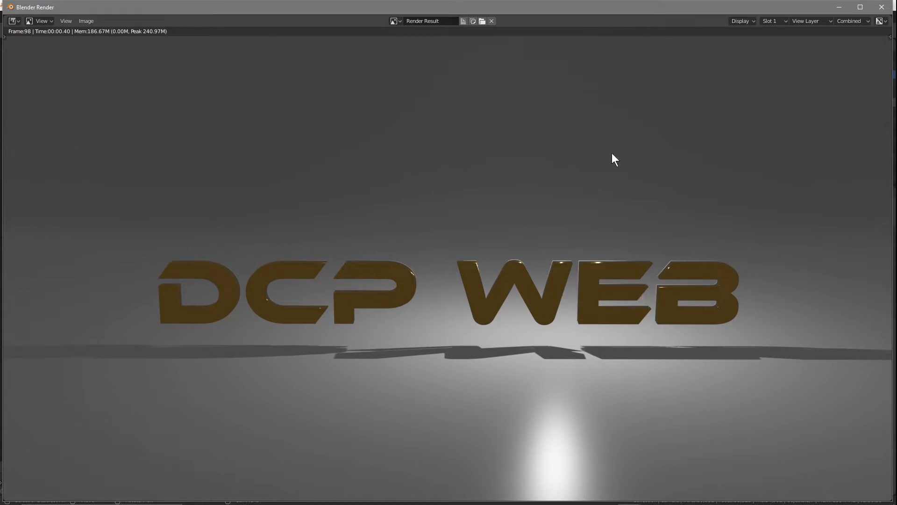
pyautogui.click(882, 7)
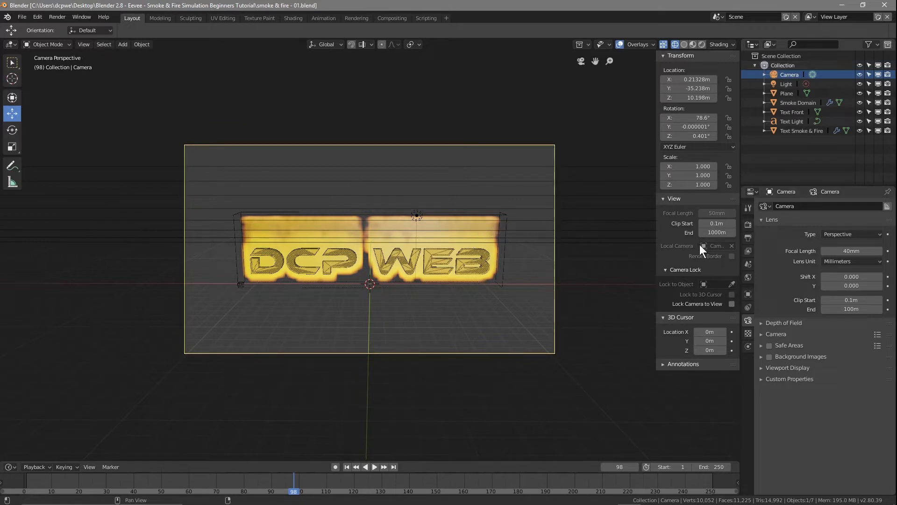
# Step: Scale the Smoke Domain about 2.16 times along the global Z axis
pyautogui.click(790, 103)
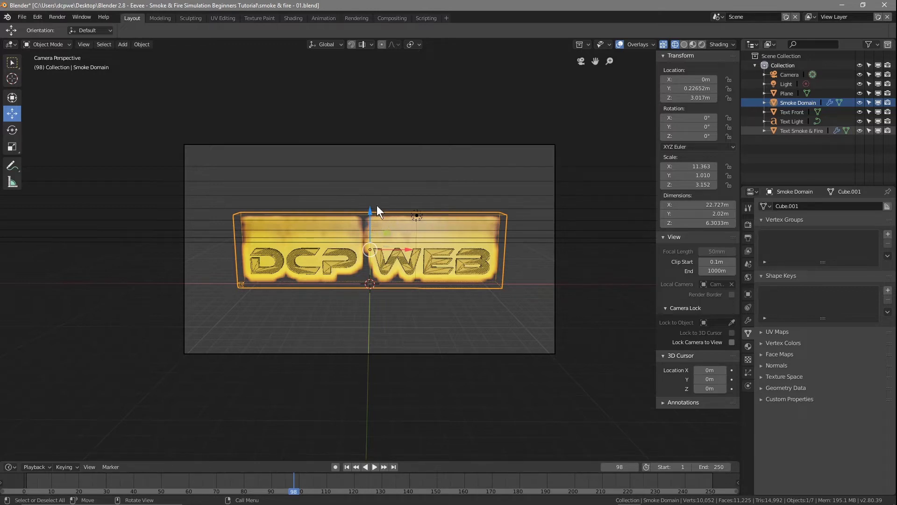
pyautogui.press('s')
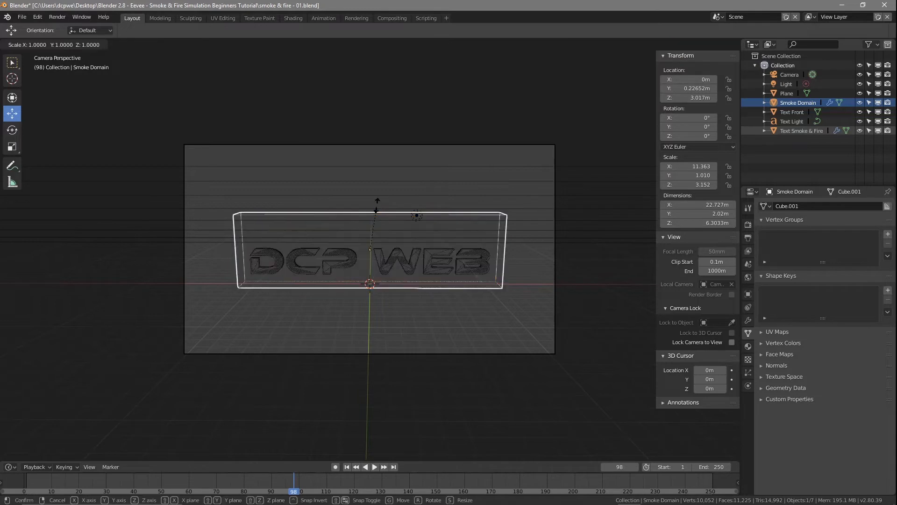
pyautogui.press('z')
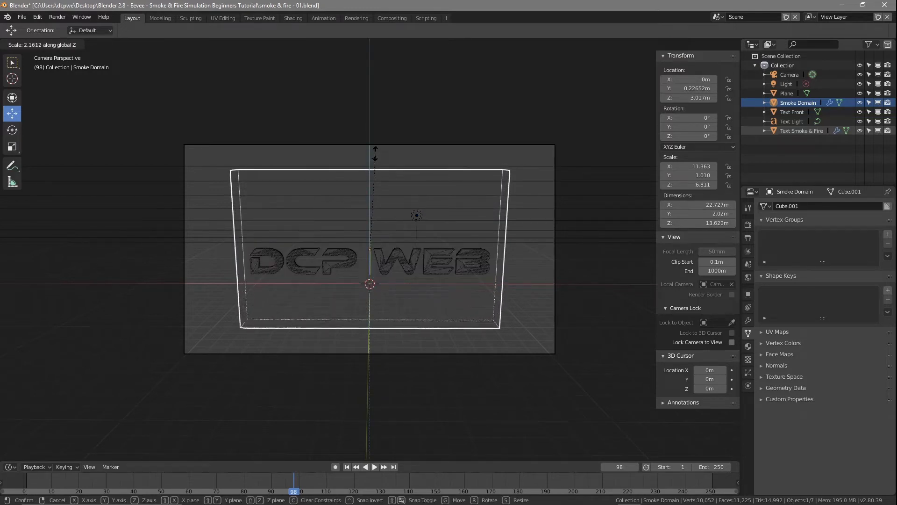
pyautogui.click(375, 154)
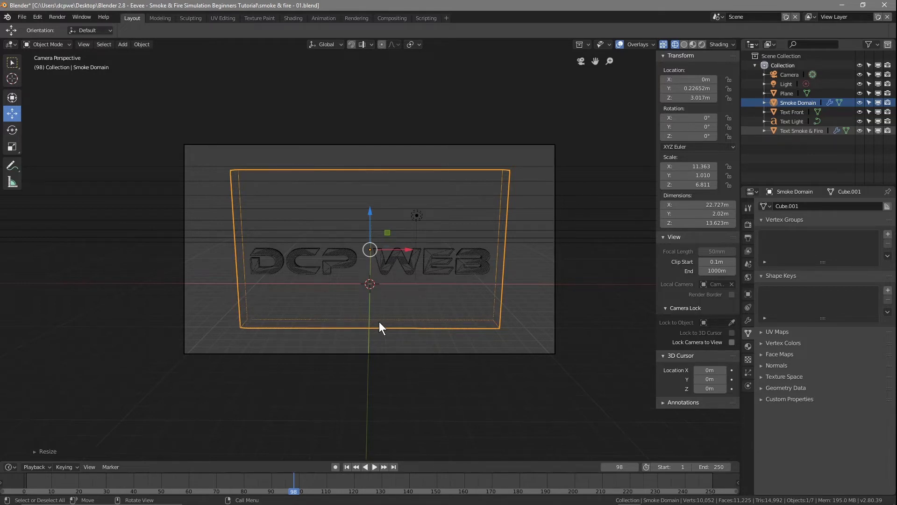
# Step: Move the Smoke Domain up to about Z 6.918 m so its base sits at floor level, and check it through the camera
pyautogui.press('KP_3')
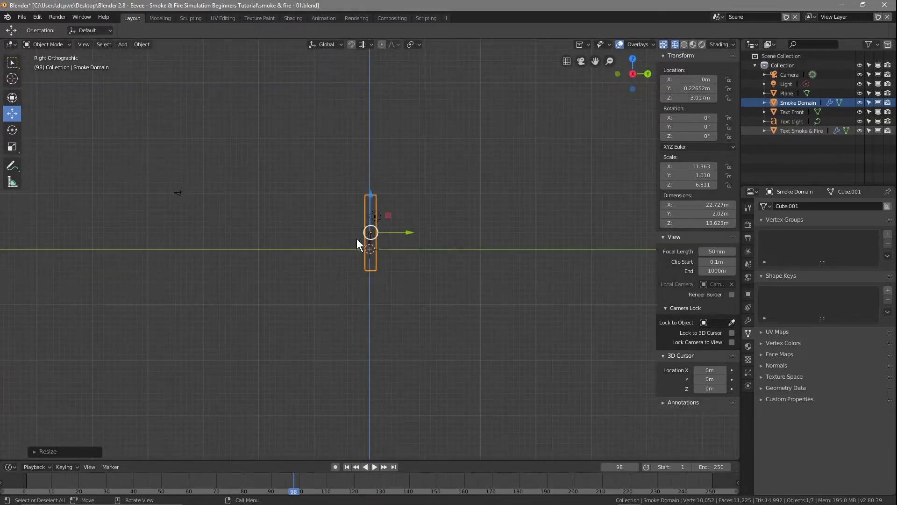
pyautogui.scroll(4, 328, 250)
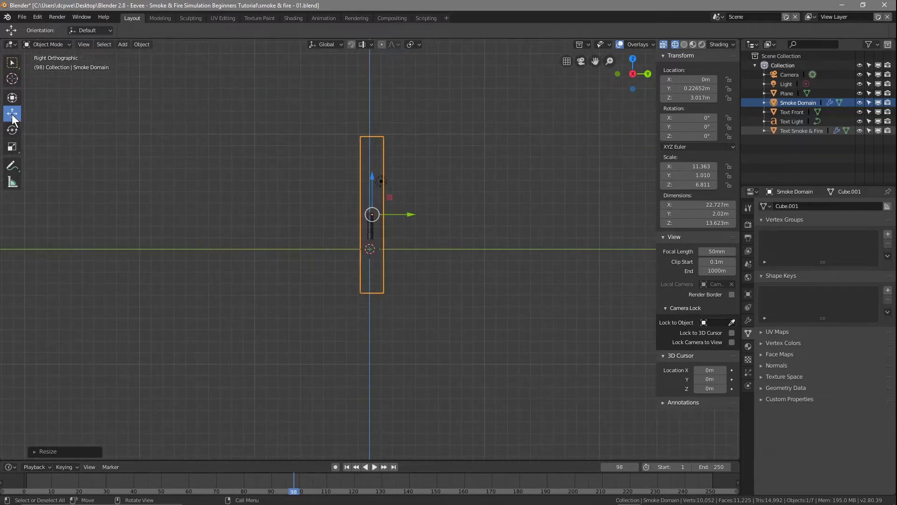
pyautogui.moveTo(372, 178); pyautogui.dragTo(361, 135)
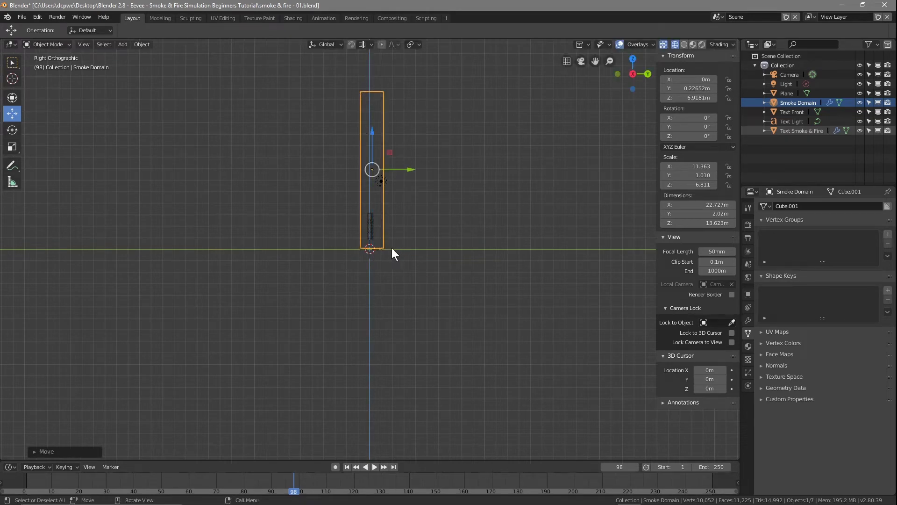
pyautogui.moveTo(483, 285); pyautogui.dragTo(582, 290, button='middle')
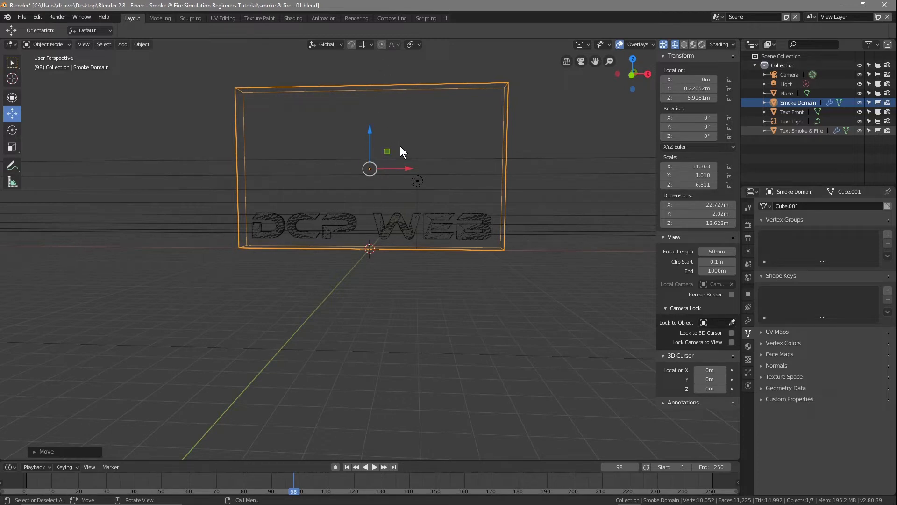
pyautogui.press('KP_0')
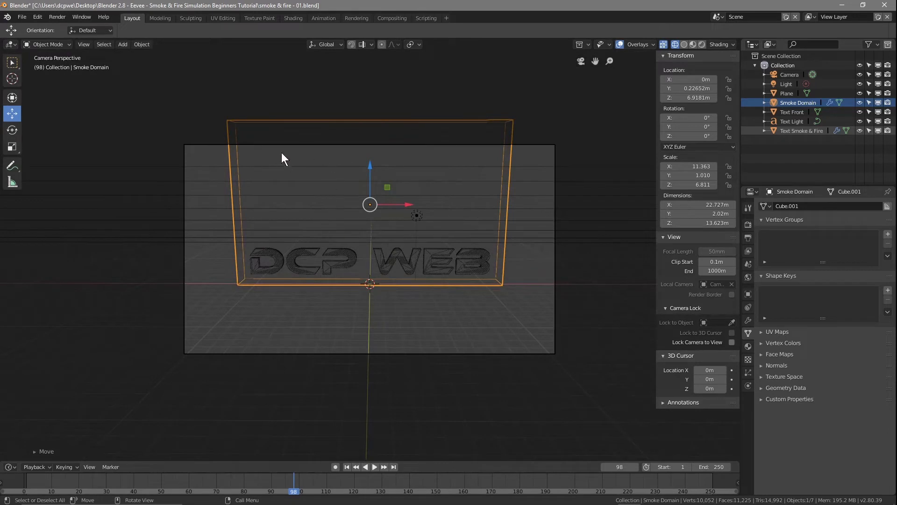
# Step: Play the simulation from the first frame to preview the flames in the taller domain, stopping it partway
pyautogui.click(373, 466)
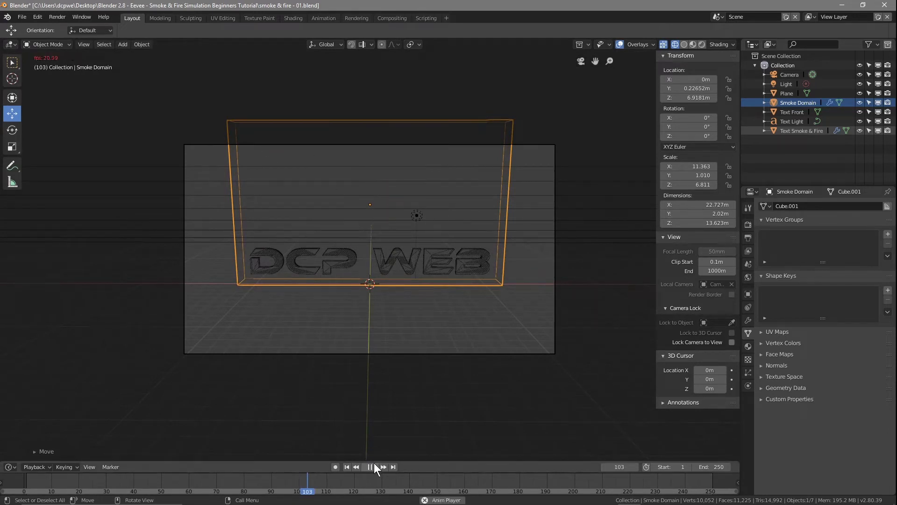
pyautogui.click(346, 467)
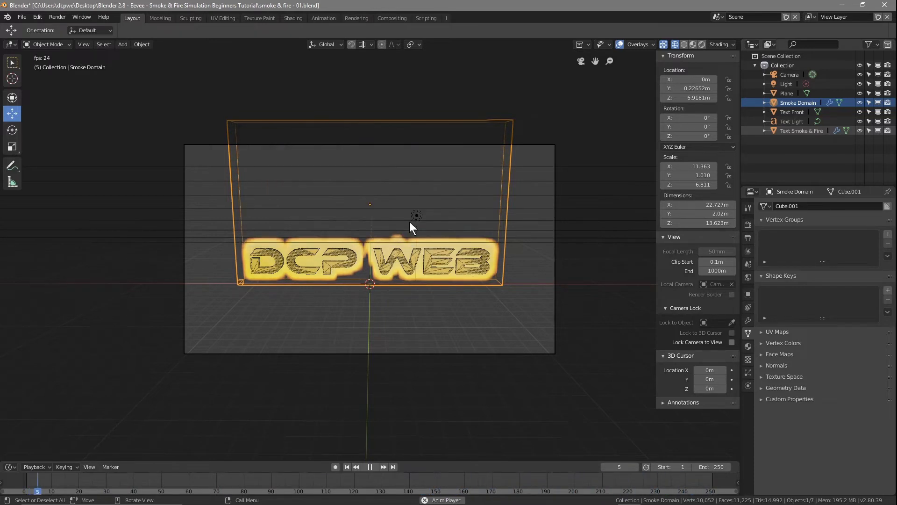
pyautogui.click(369, 466)
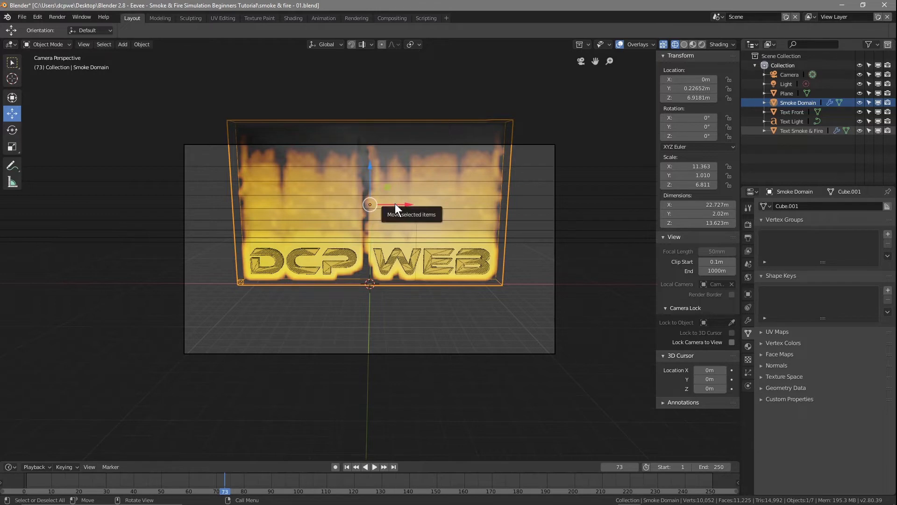
# Step: Widen the Smoke Domain beyond both sides of the camera frame, to an X scale of about 19.486
pyautogui.press('s')
pyautogui.press('x')
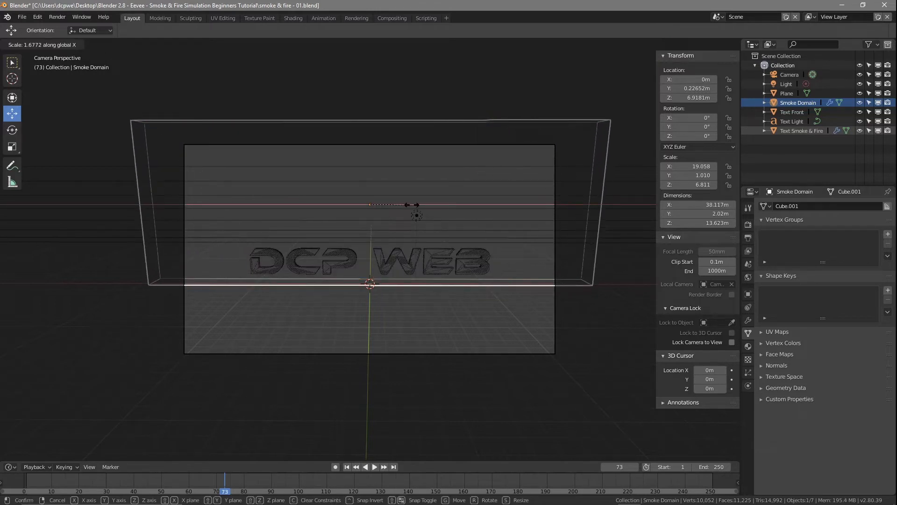
pyautogui.click(412, 205)
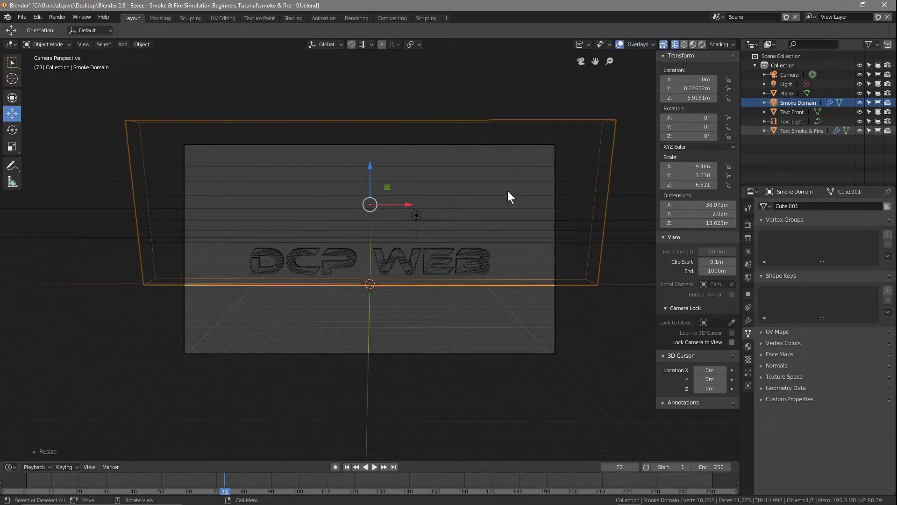
# Step: Replay the simulation from frame 1 to preview the smoke spreading in the widened domain, and stop playback
pyautogui.click(355, 466)
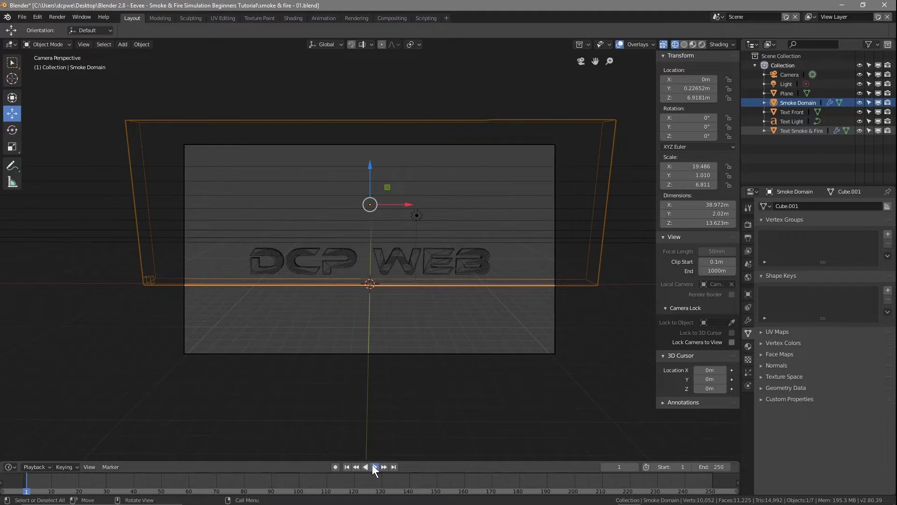
pyautogui.click(372, 466)
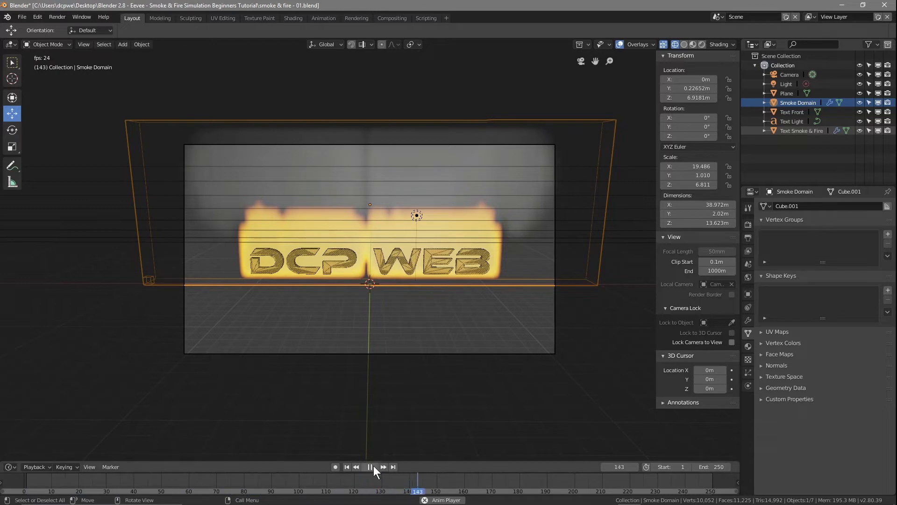
pyautogui.click(371, 466)
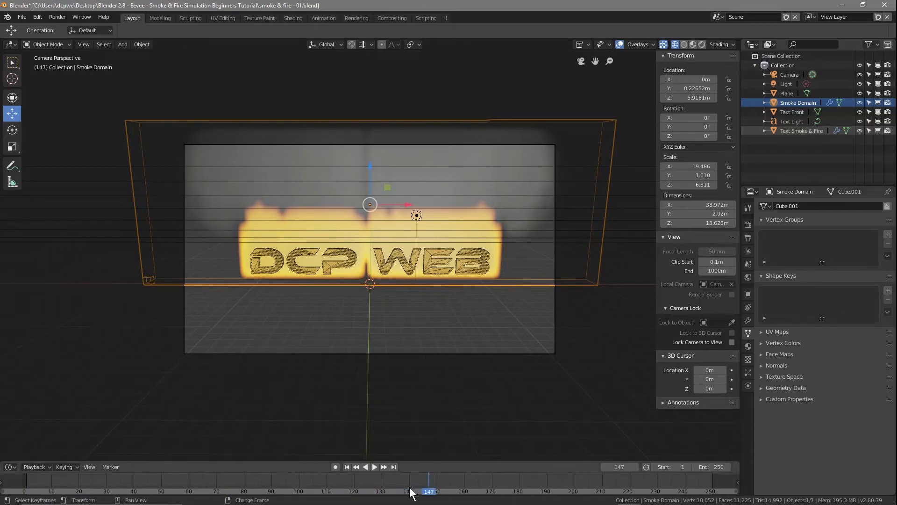
# Step: Go to frame 68 and render it to check whether the fire and smoke appear, closing the render window
pyautogui.moveTo(426, 490); pyautogui.dragTo(212, 491, button='right')
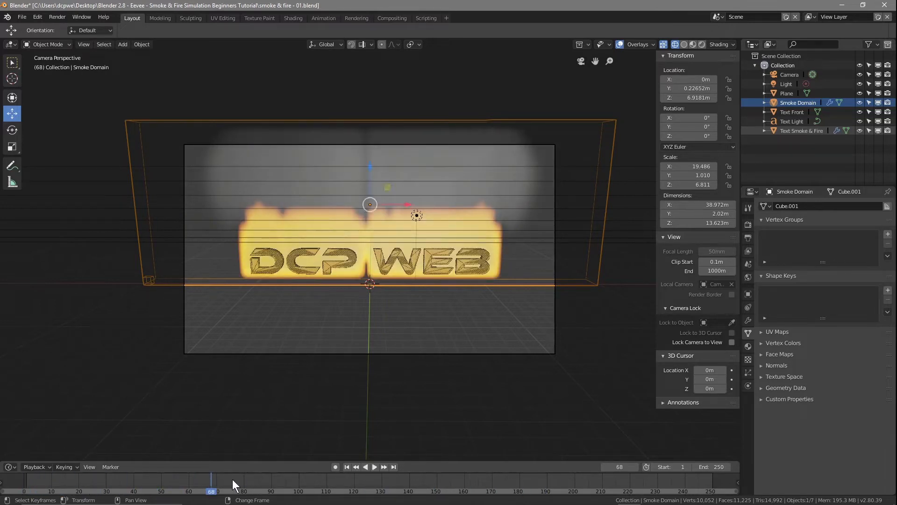
pyautogui.press('F12')
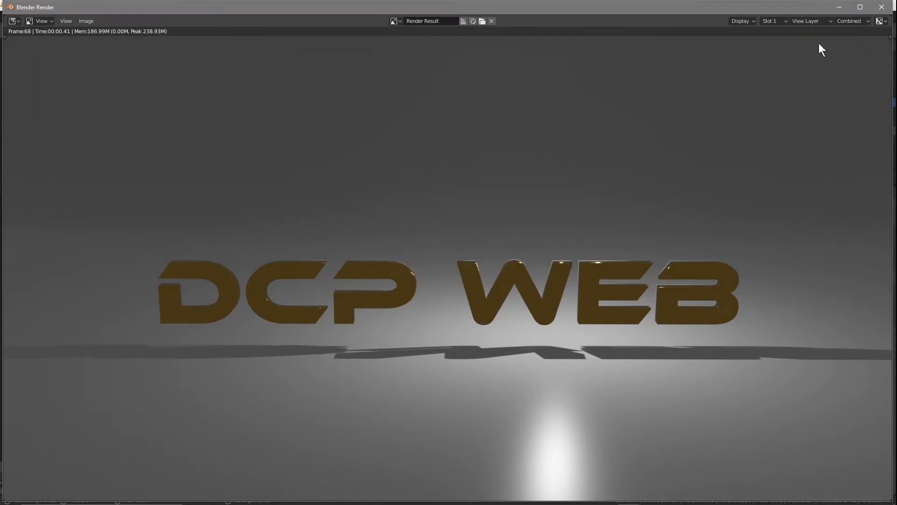
pyautogui.click(882, 7)
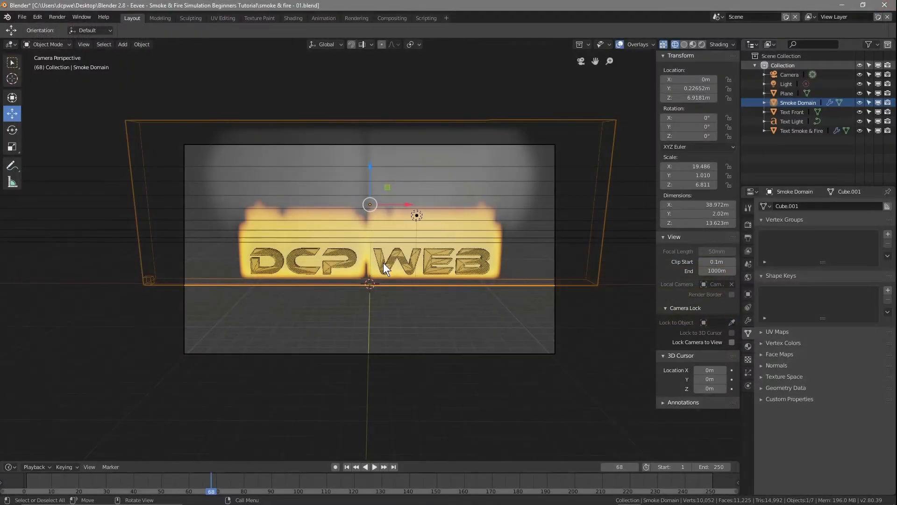
# Step: Compare how the fire and smoke display in the viewport's wireframe, solid and LookDev shading modes
pyautogui.click(684, 44)
pyautogui.click(675, 45)
pyautogui.click(681, 44)
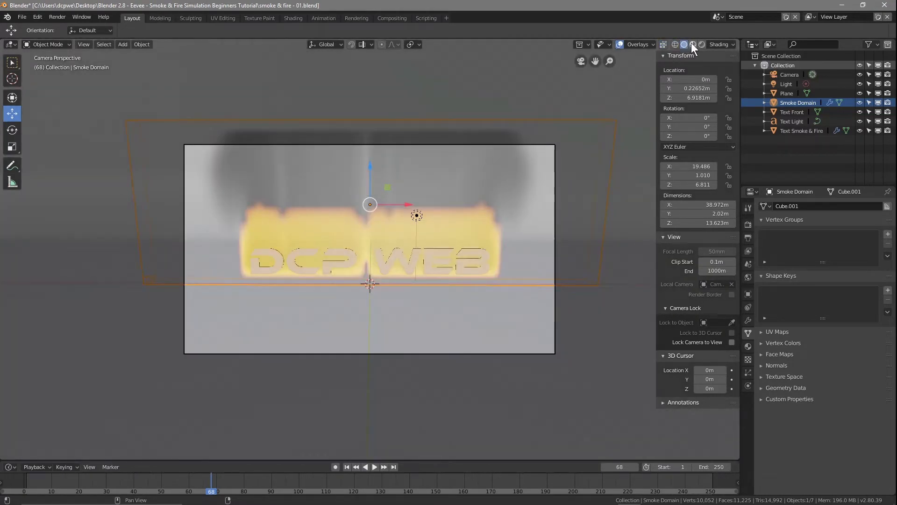
pyautogui.click(692, 44)
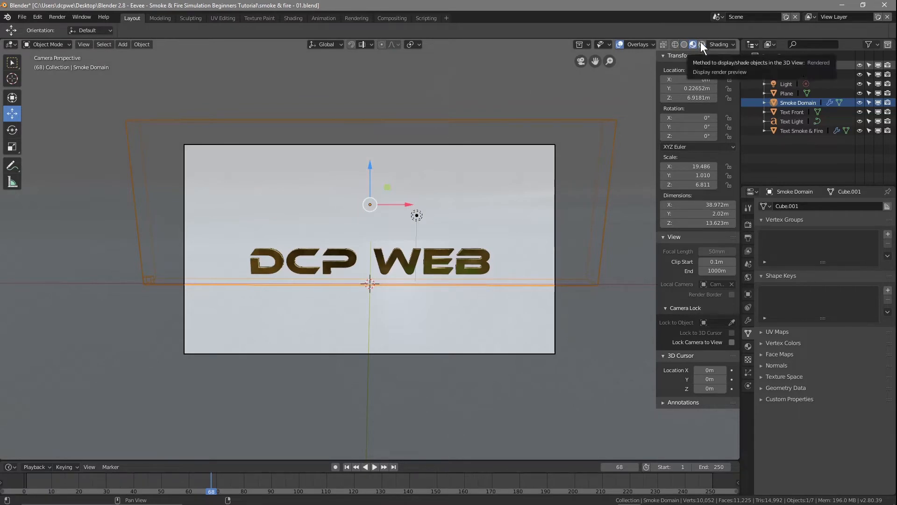
# Step: Show the viewport in Rendered shading and set the Smoke Domain Material's surface to Principled Volume
pyautogui.click(700, 42)
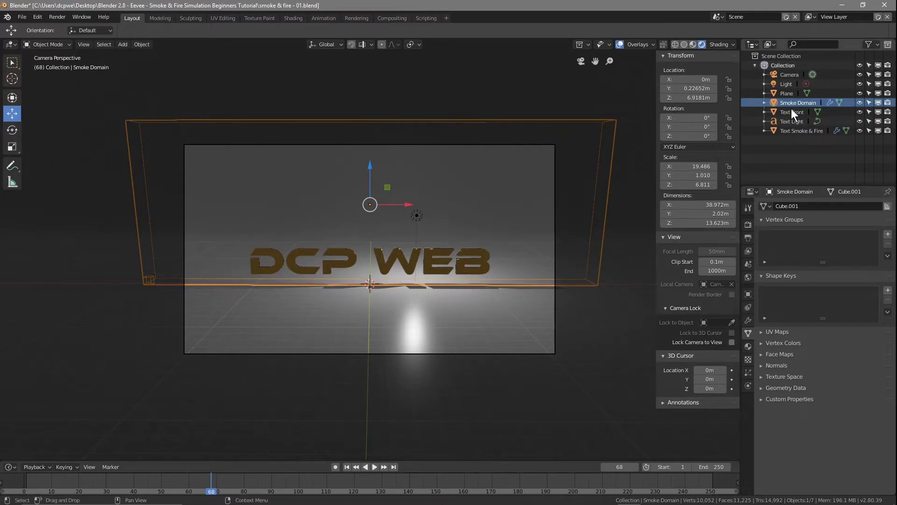
pyautogui.click(748, 346)
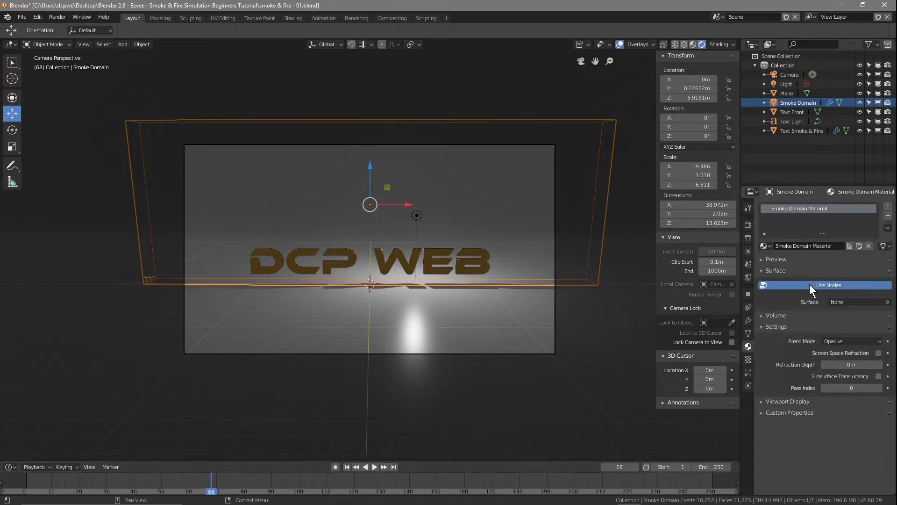
pyautogui.click(837, 301)
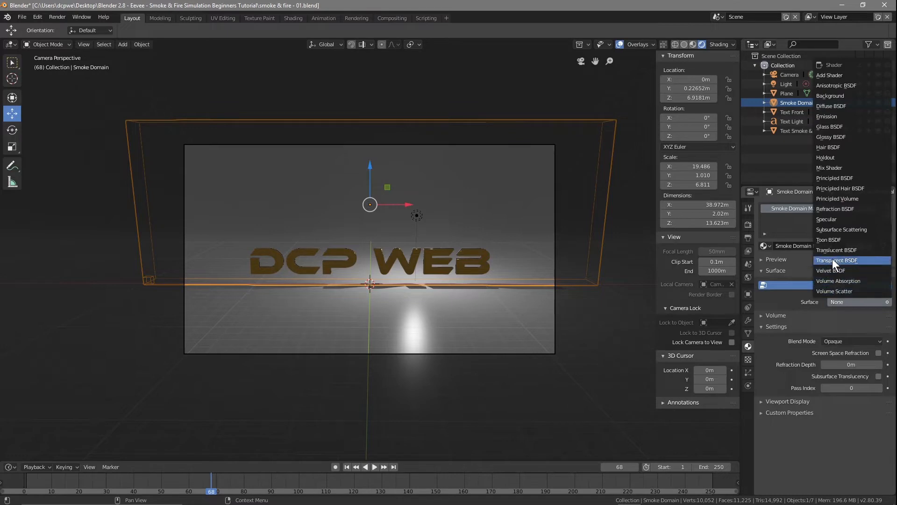
pyautogui.click(839, 199)
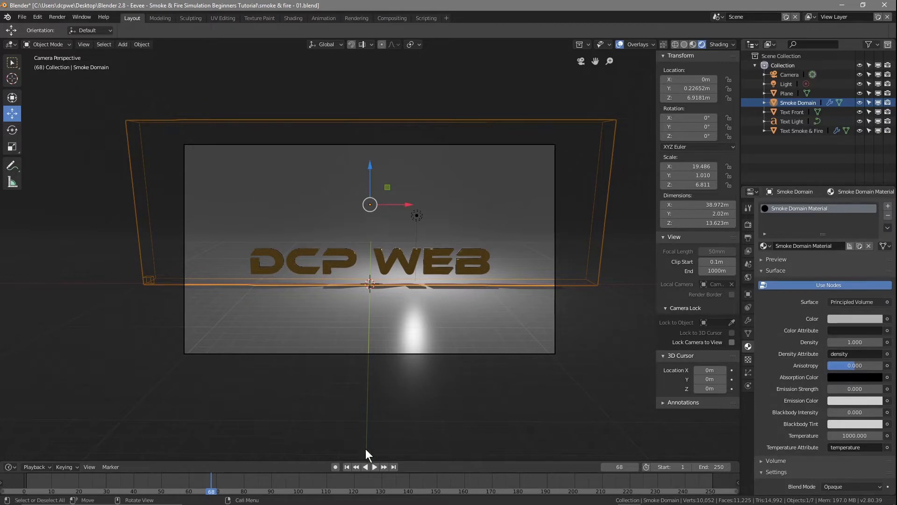
# Step: Play the simulation from frame 1 to check the smoke in rendered view, and return to frame 1
pyautogui.click(346, 466)
pyautogui.click(377, 465)
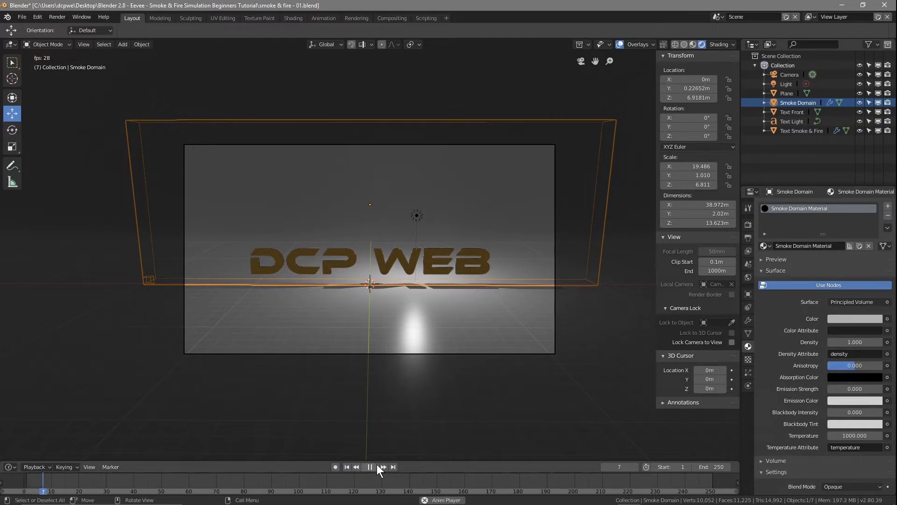
pyautogui.click(376, 465)
pyautogui.click(375, 465)
pyautogui.click(375, 464)
pyautogui.click(347, 467)
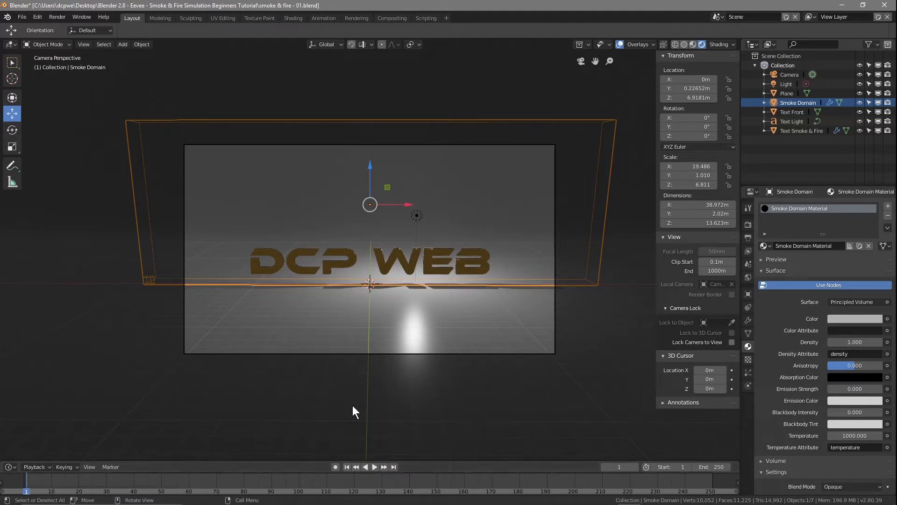
# Step: Set the animation's end frame to 120 and save the file
pyautogui.click(22, 17)
pyautogui.click(25, 90)
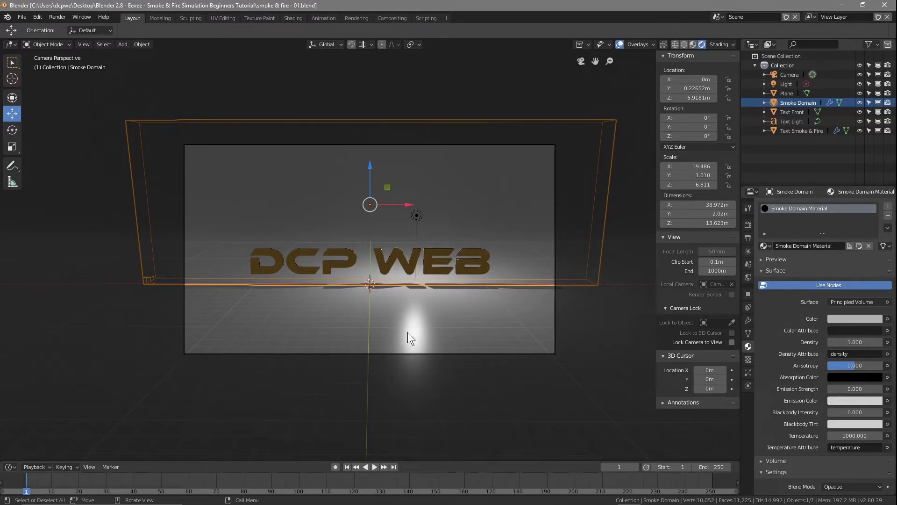
pyautogui.click(711, 466)
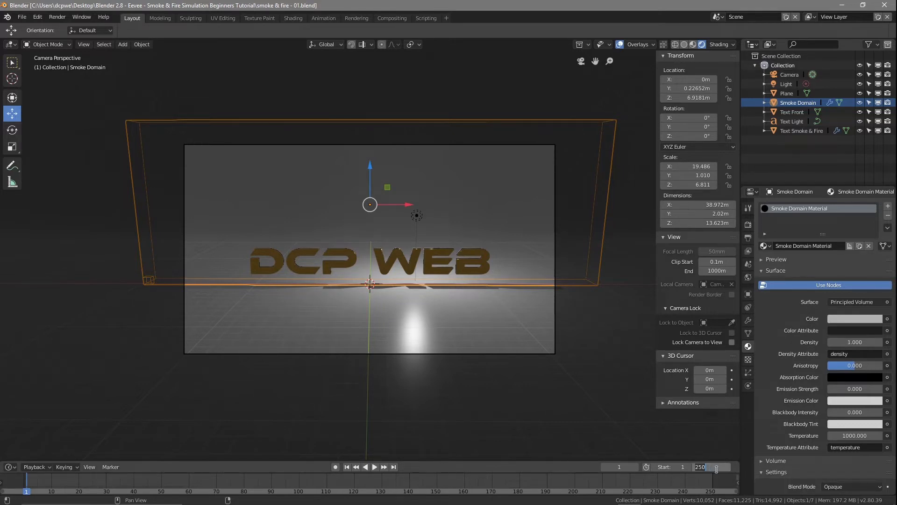
pyautogui.write('120')
pyautogui.press('Return')
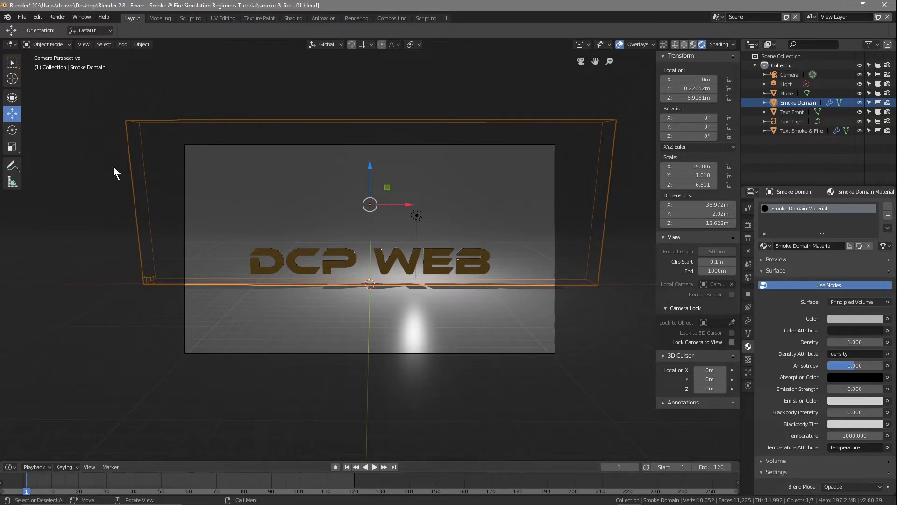
pyautogui.click(22, 16)
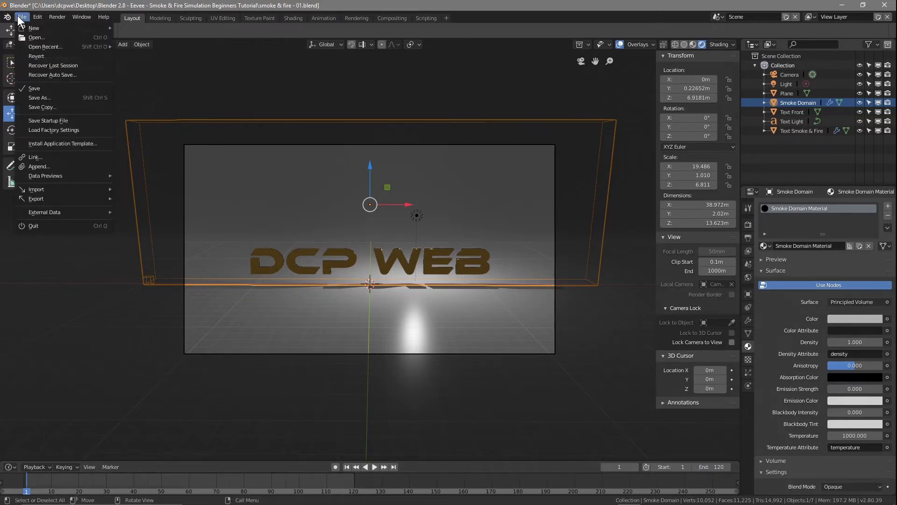
pyautogui.click(35, 90)
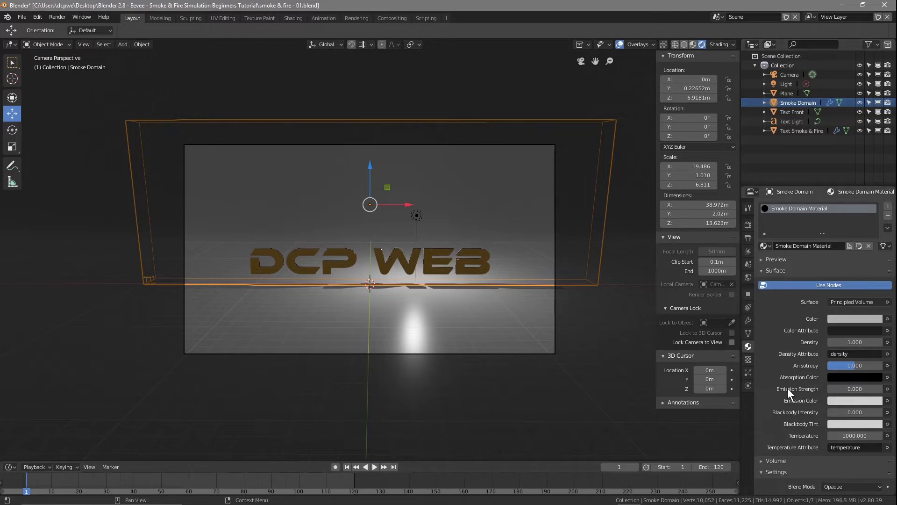
# Step: Set the Smoke Domain cache's simulation end to 120 and bake it
pyautogui.scroll(-3, 784, 374)
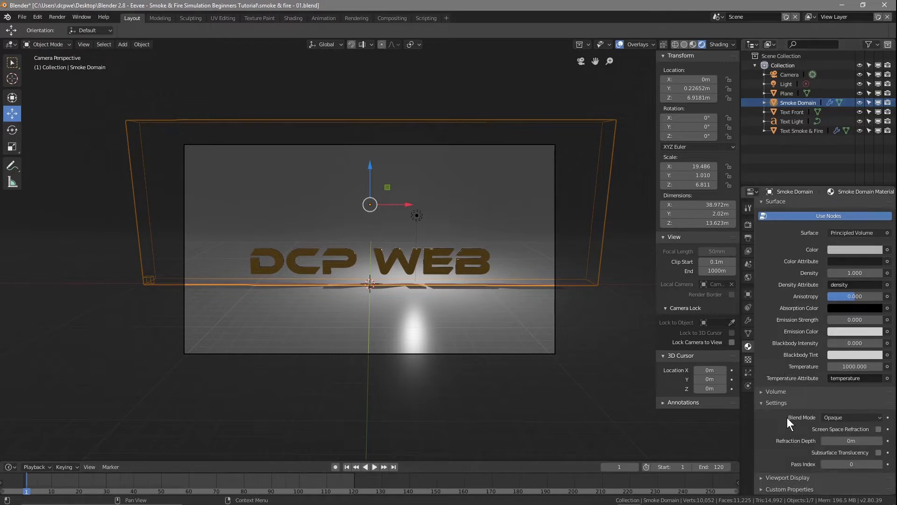
pyautogui.scroll(3, 786, 402)
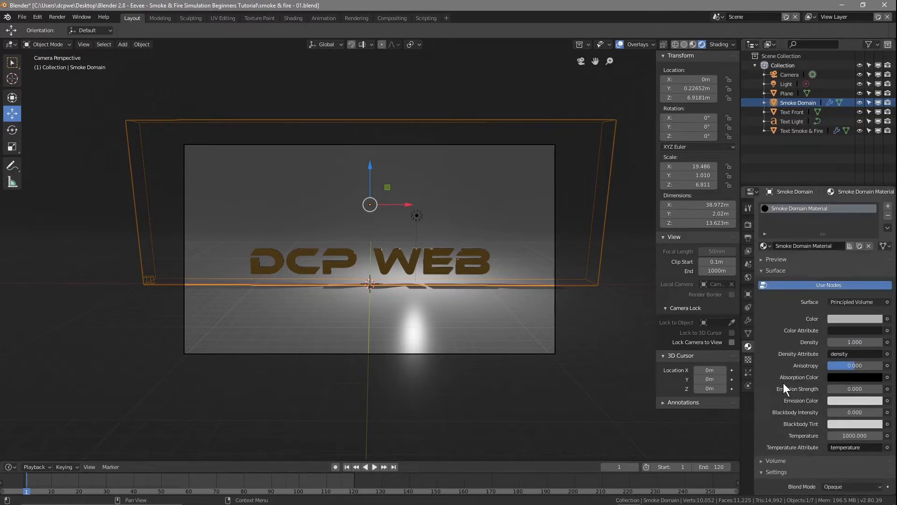
pyautogui.click(747, 385)
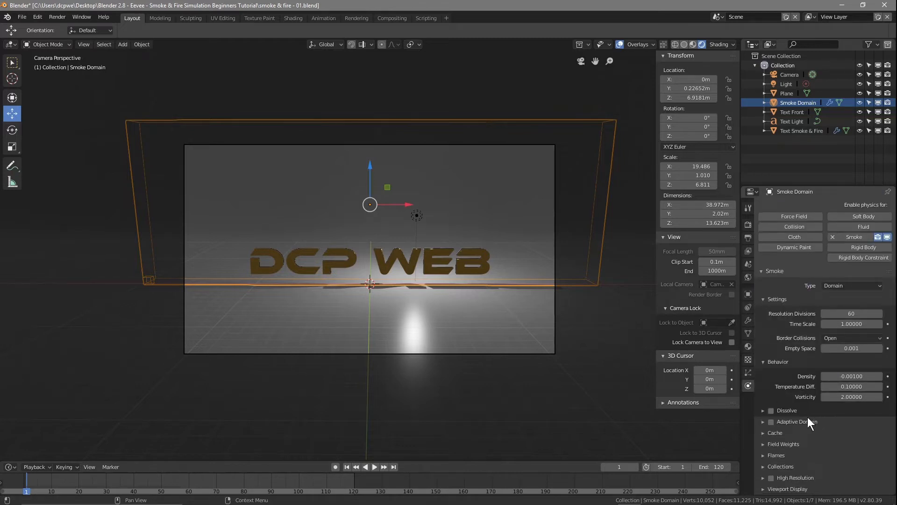
pyautogui.click(773, 433)
pyautogui.scroll(-4, 795, 437)
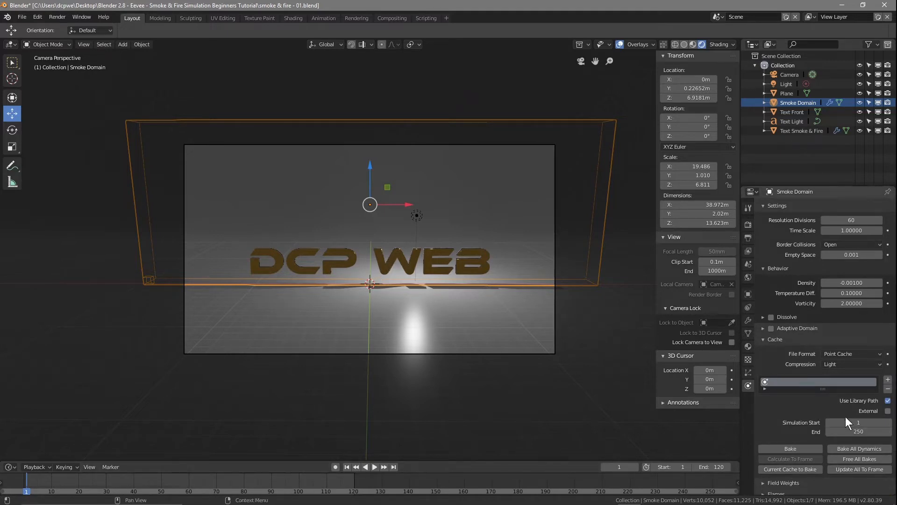
pyautogui.click(856, 432)
pyautogui.write('120')
pyautogui.press('Return')
pyautogui.click(796, 449)
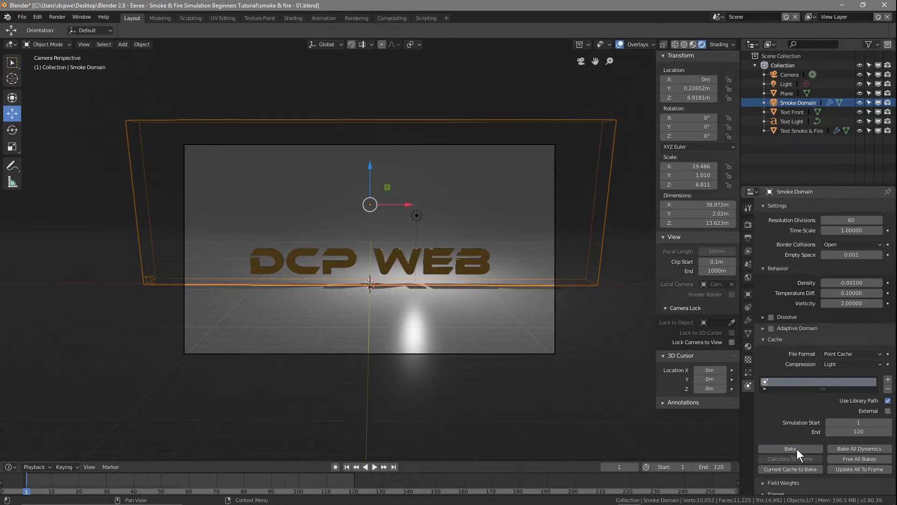
# Step: Play the baked simulation, render frame 47 to check for smoke, close the render, and return to frame 1
pyautogui.click(372, 466)
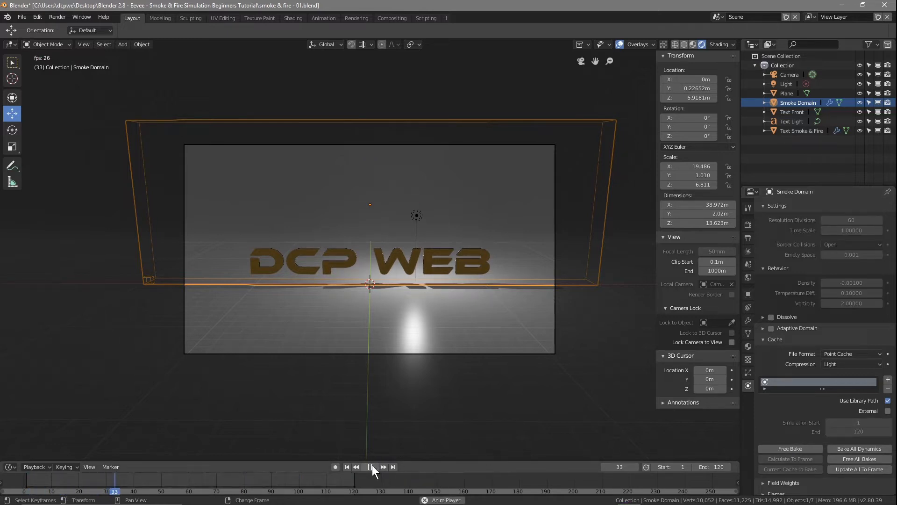
pyautogui.click(372, 464)
pyautogui.press('F12')
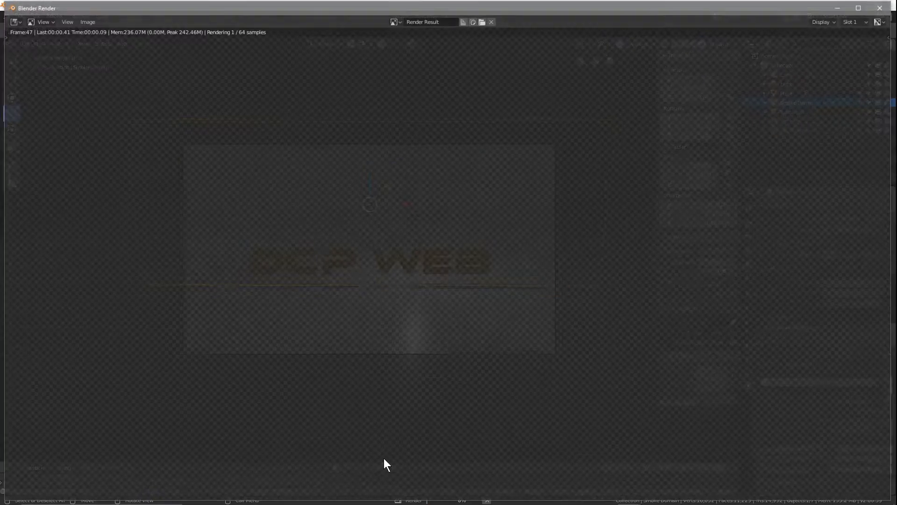
pyautogui.click(881, 7)
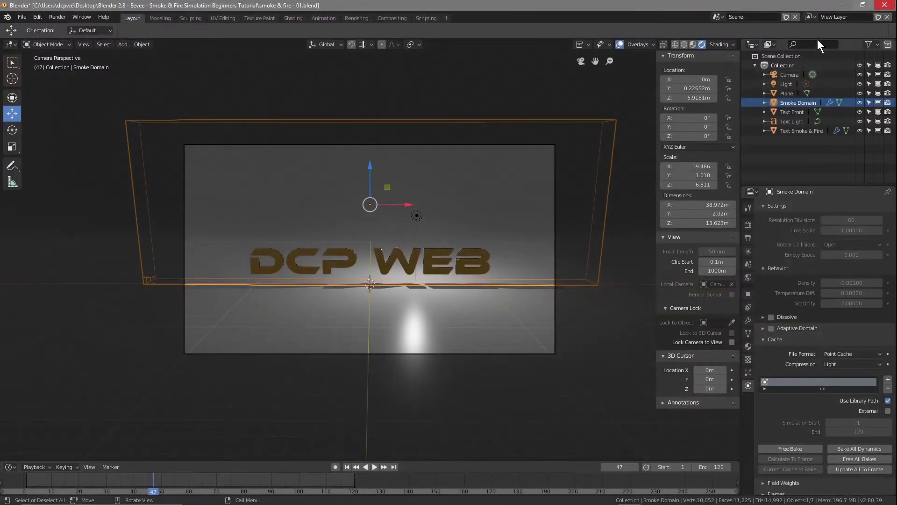
pyautogui.click(348, 468)
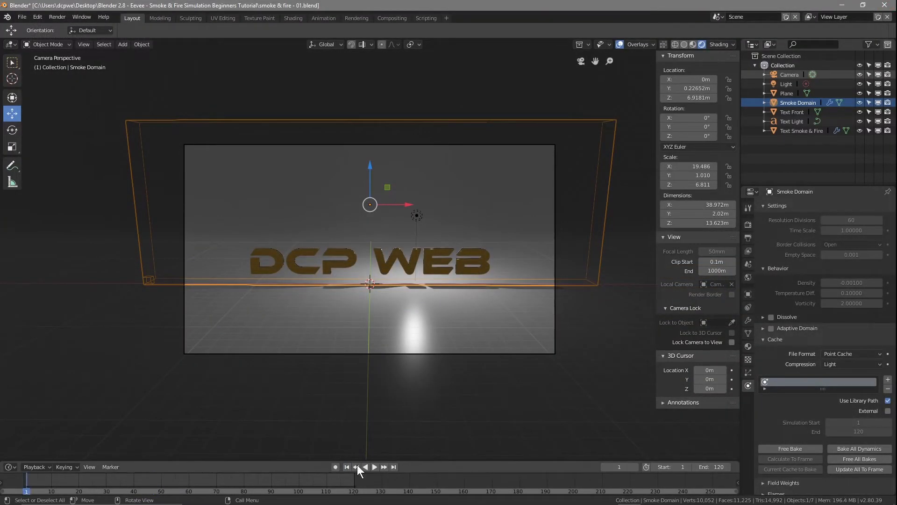
# Step: Enable Volumetric in the Eevee render settings, and check the smoke by playing the simulation and rendering frame 52
pyautogui.click(748, 224)
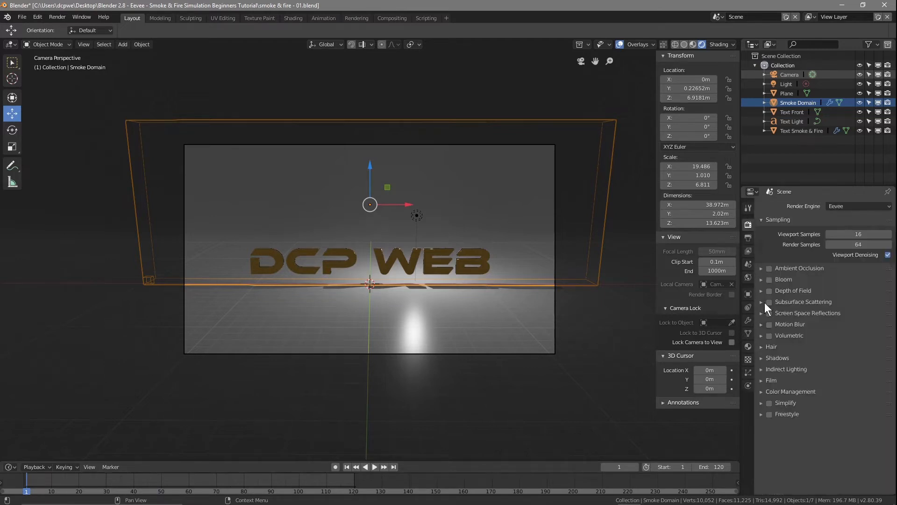
pyautogui.click(769, 335)
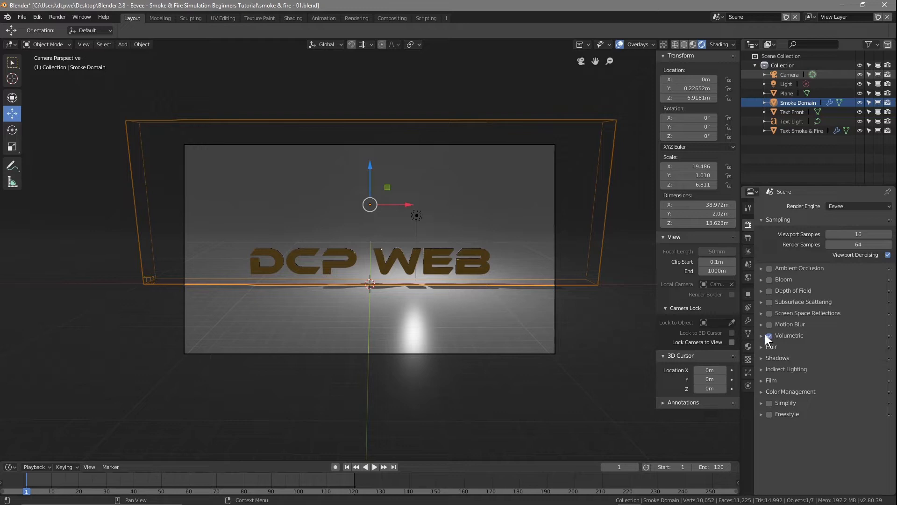
pyautogui.click(373, 467)
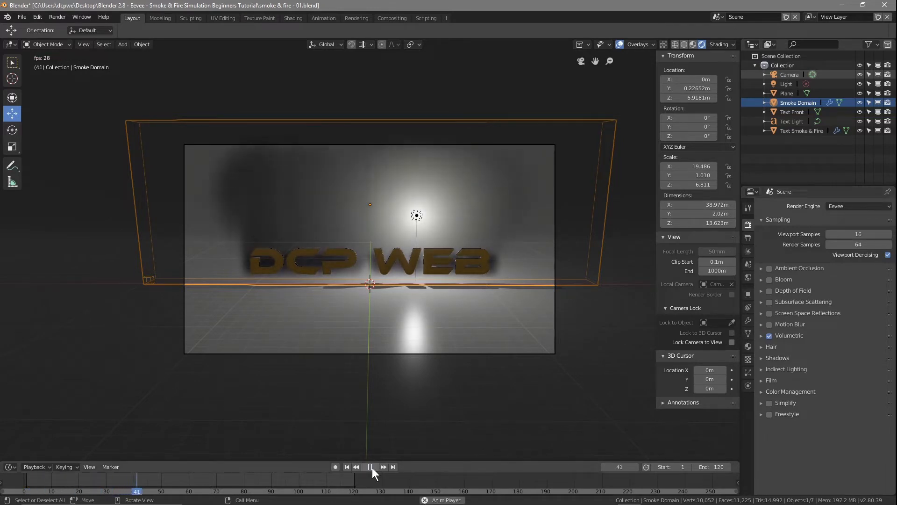
pyautogui.click(370, 467)
pyautogui.press('F12')
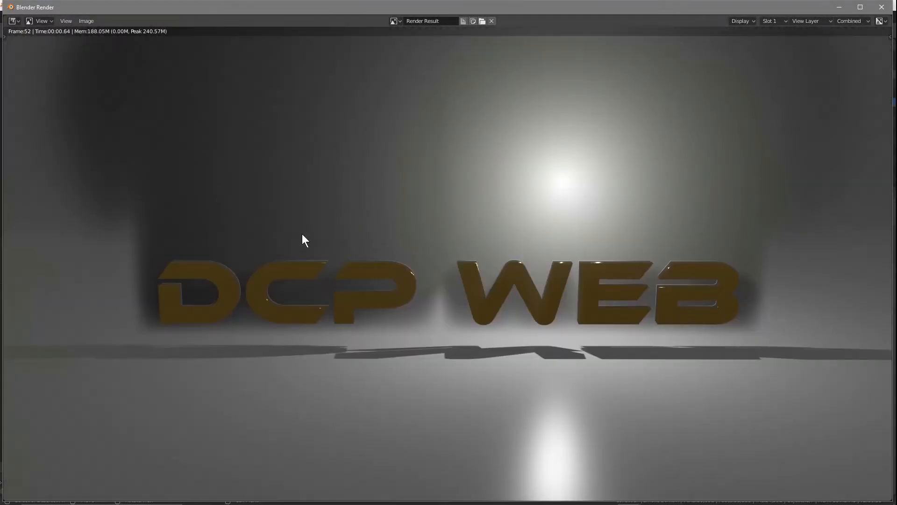
pyautogui.click(882, 7)
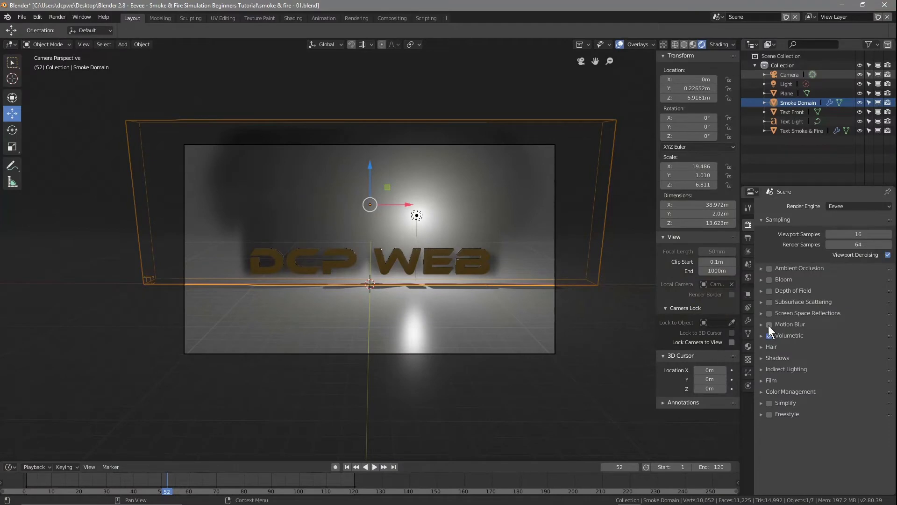
# Step: Enable Volumetric Shadows and preview the smoke by playing from frame 1 to frame 64
pyautogui.click(761, 336)
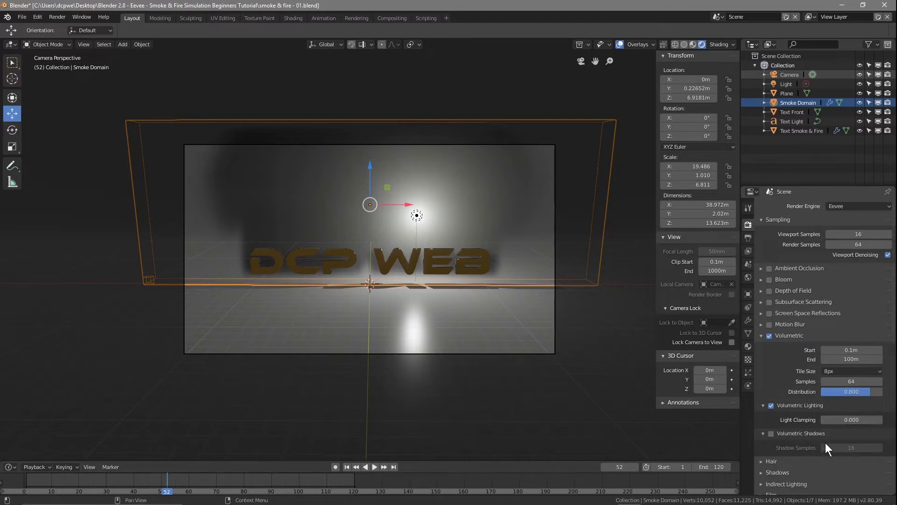
pyautogui.click(771, 434)
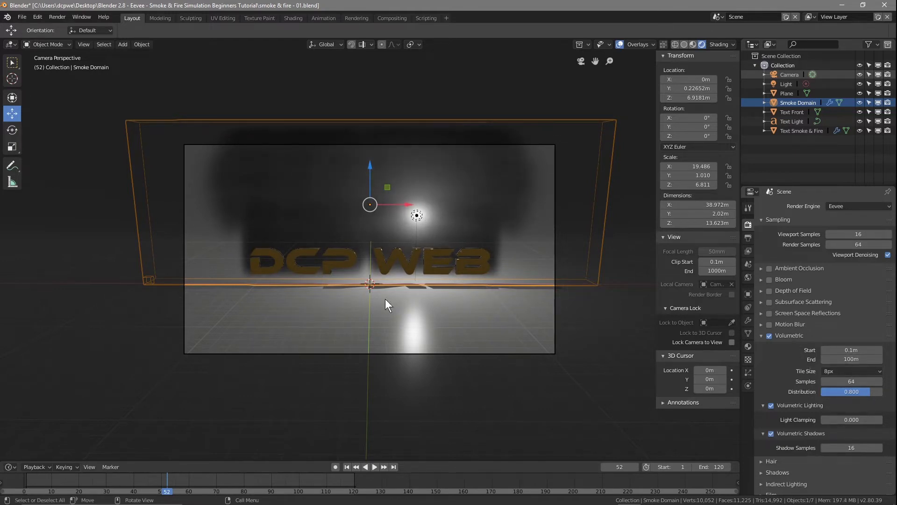
pyautogui.click(352, 465)
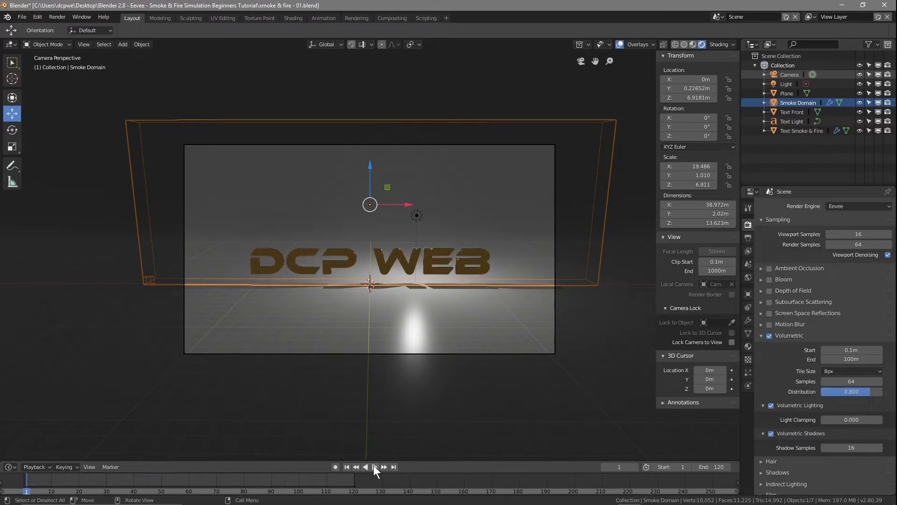
pyautogui.click(374, 466)
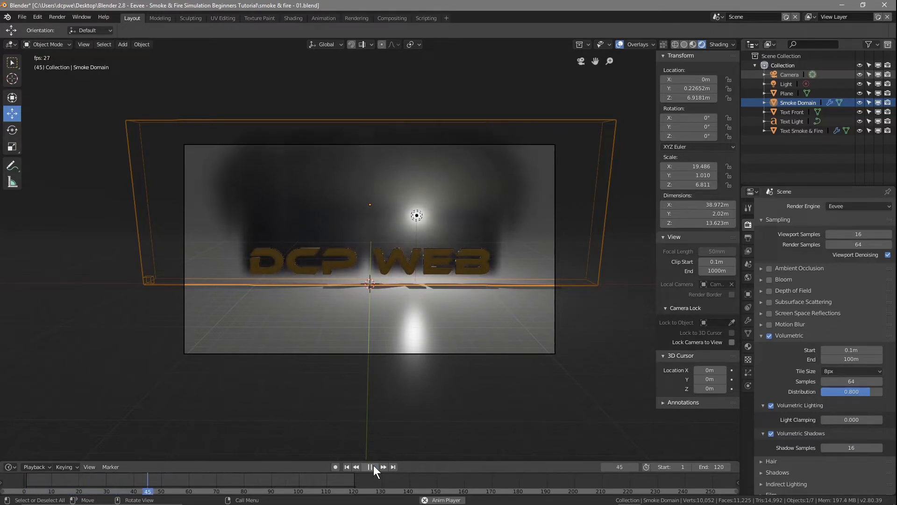
pyautogui.click(374, 466)
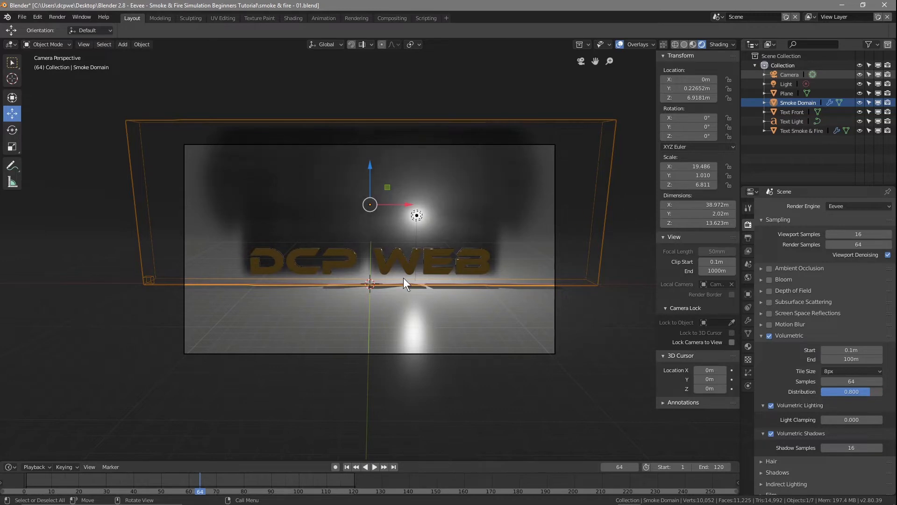
# Step: Save the file with the volumetric settings
pyautogui.click(22, 18)
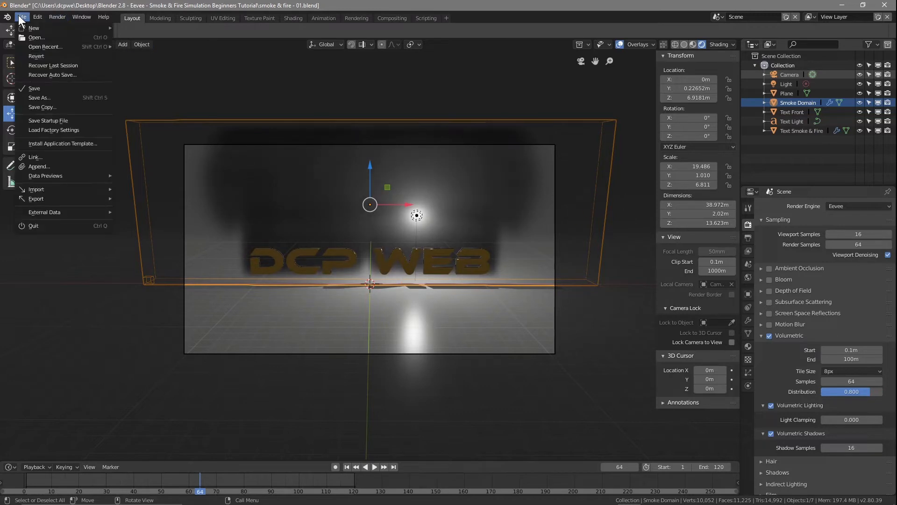
pyautogui.click(34, 88)
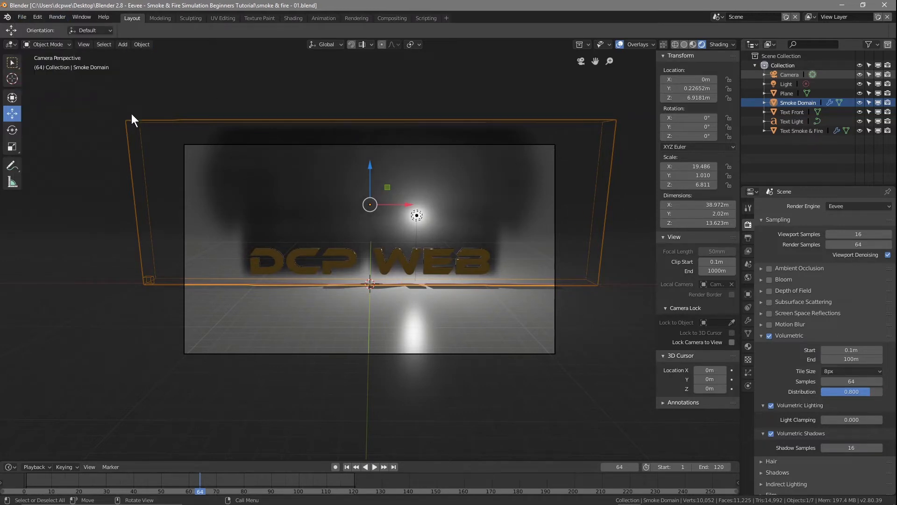
# Step: Enable nodes for the World's surface and switch to the Shading workspace
pyautogui.click(747, 277)
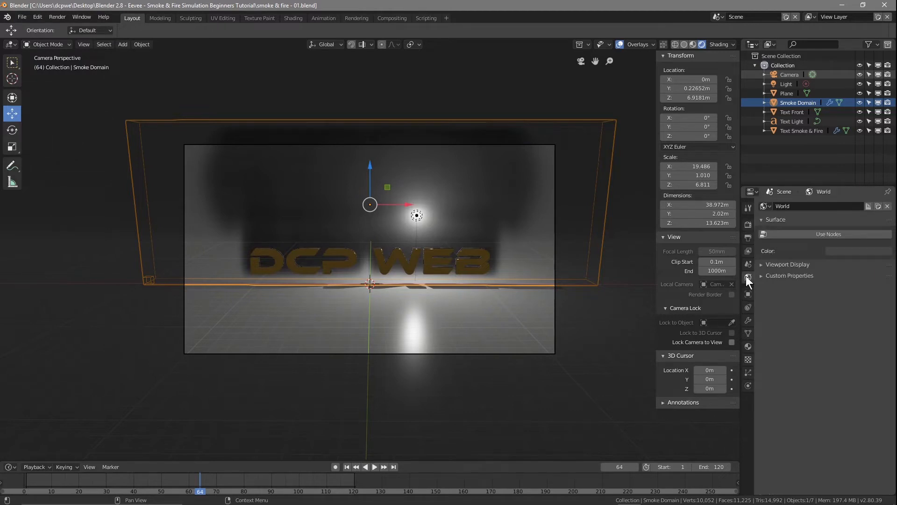
pyautogui.click(828, 233)
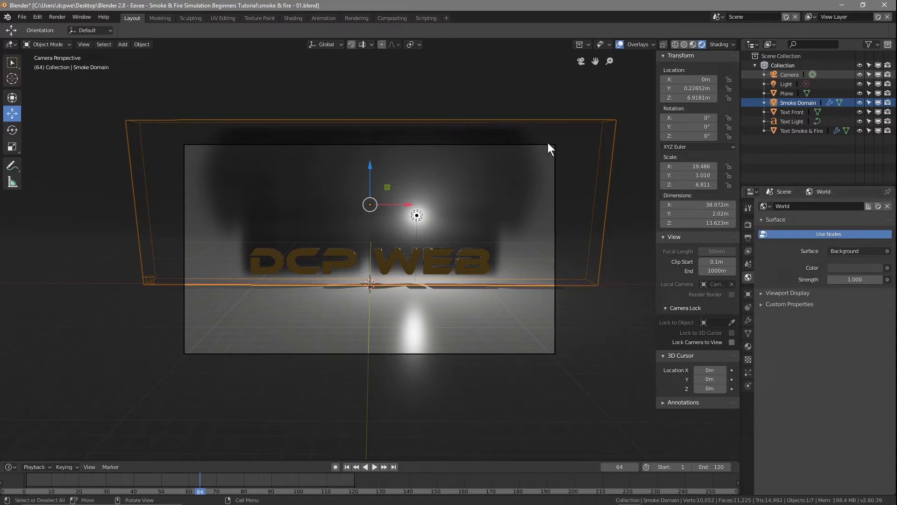
pyautogui.click(296, 18)
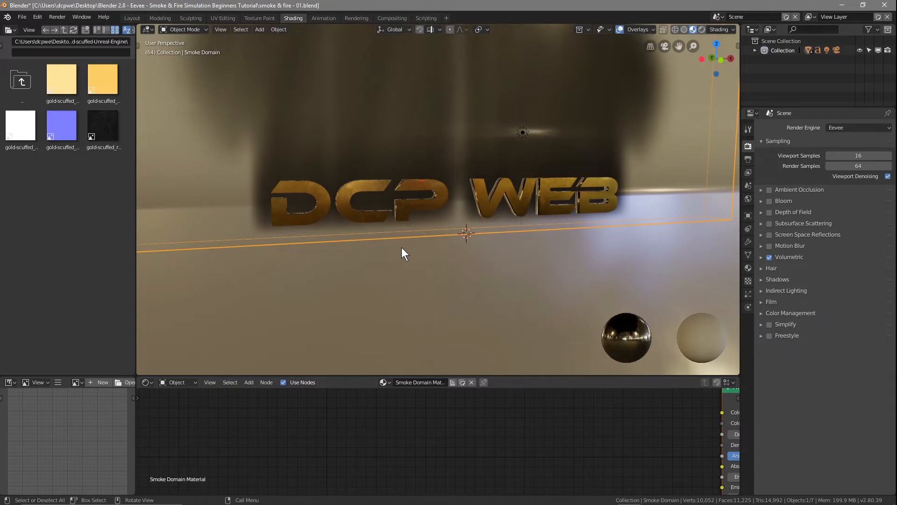
# Step: Show the World nodes in an enlarged Shader Editor and delete the Background node
pyautogui.click(177, 382)
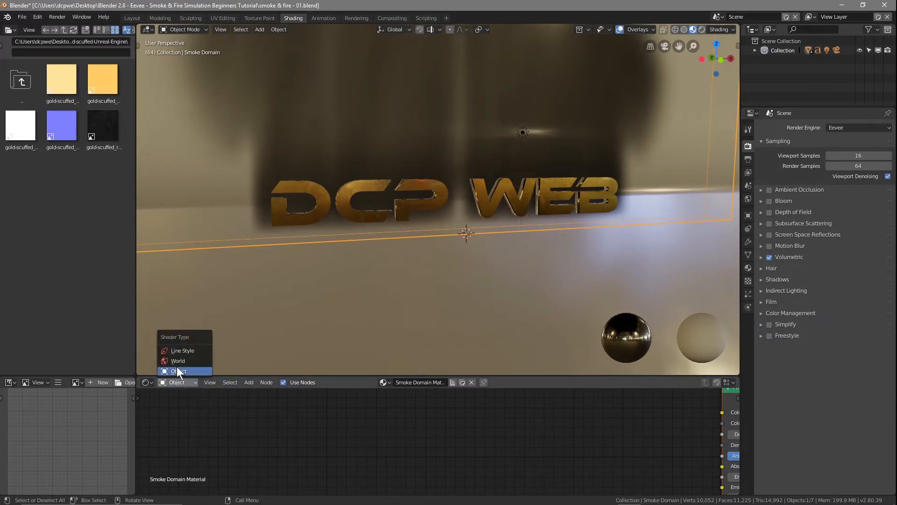
pyautogui.click(178, 362)
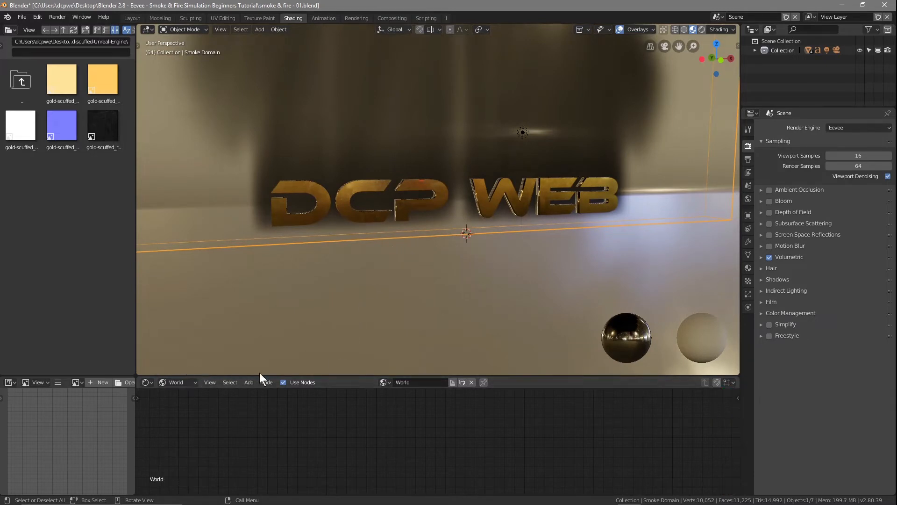
pyautogui.moveTo(307, 377); pyautogui.dragTo(308, 298)
pyautogui.moveTo(379, 374); pyautogui.dragTo(435, 462, button='middle')
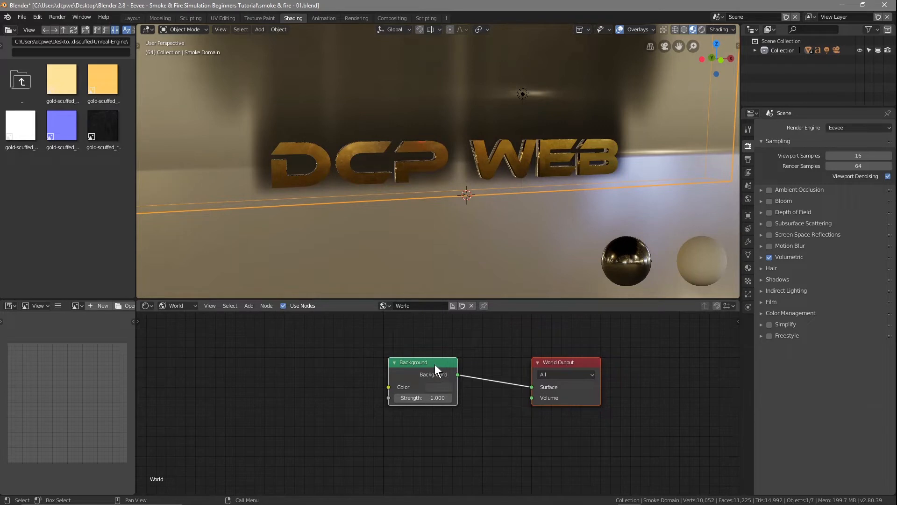
pyautogui.click(416, 361)
pyautogui.press('x')
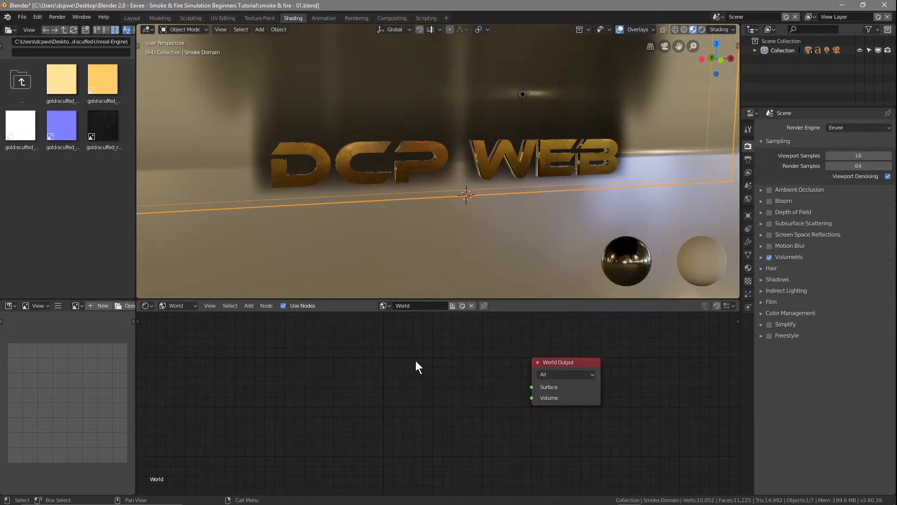
# Step: Add an Environment Texture node to the World shader and place it beside the World Output node
pyautogui.hotkey('shift', 'a')
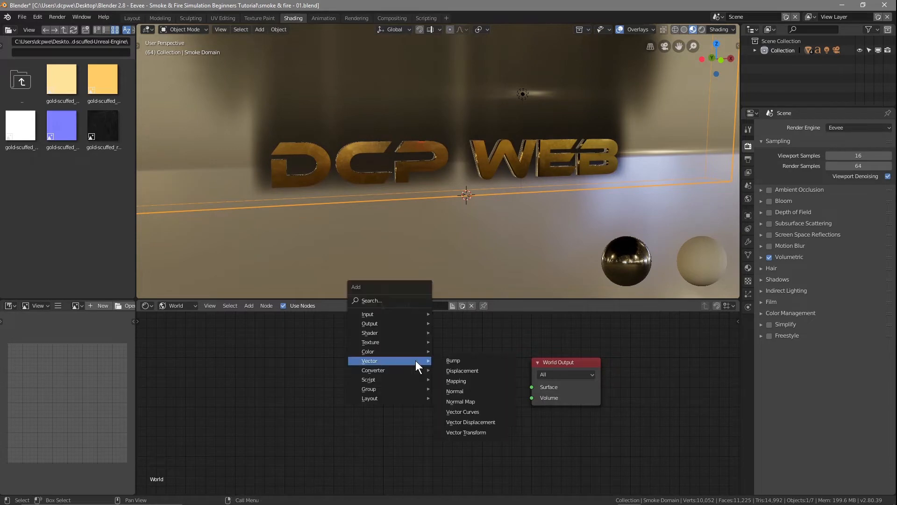
pyautogui.moveTo(404, 334)
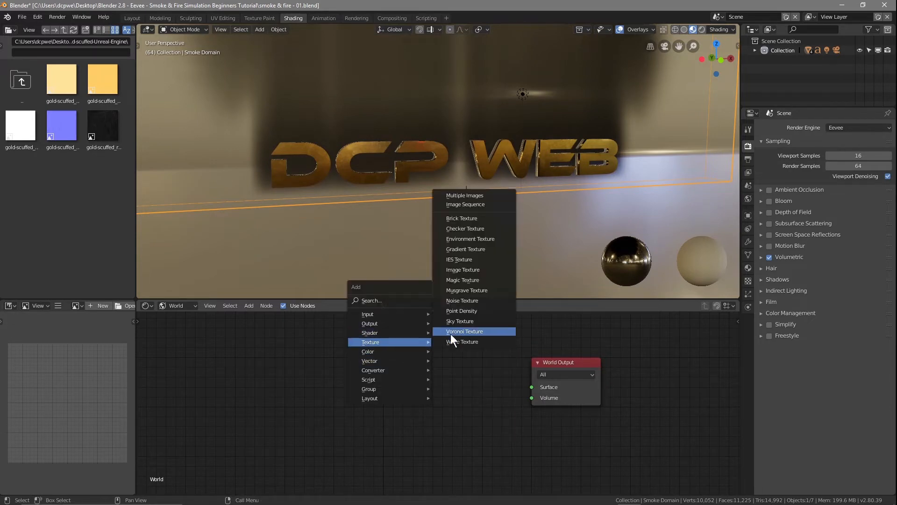
pyautogui.click(456, 239)
pyautogui.click(389, 340)
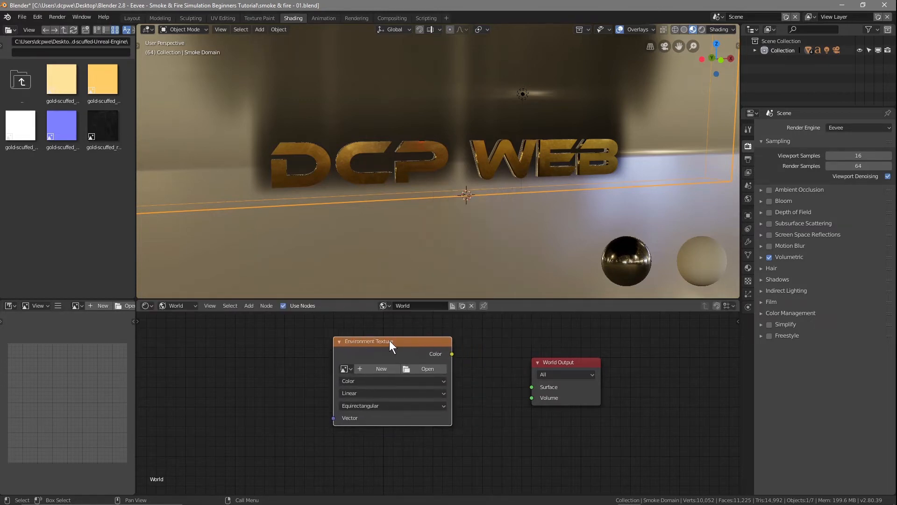
pyautogui.moveTo(391, 340); pyautogui.dragTo(367, 339)
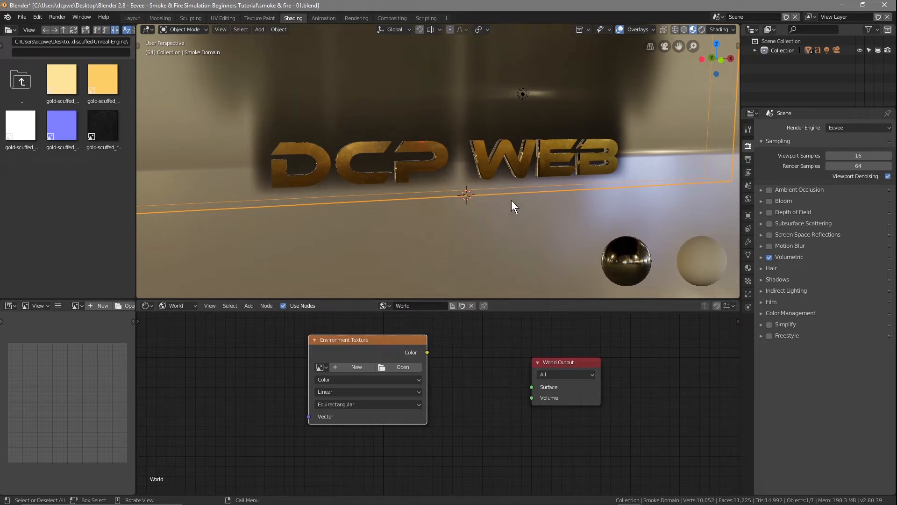
# Step: Preview the gold text in the viewport under the built-in forest HDRI lighting
pyautogui.moveTo(460, 197); pyautogui.dragTo(442, 203, button='middle')
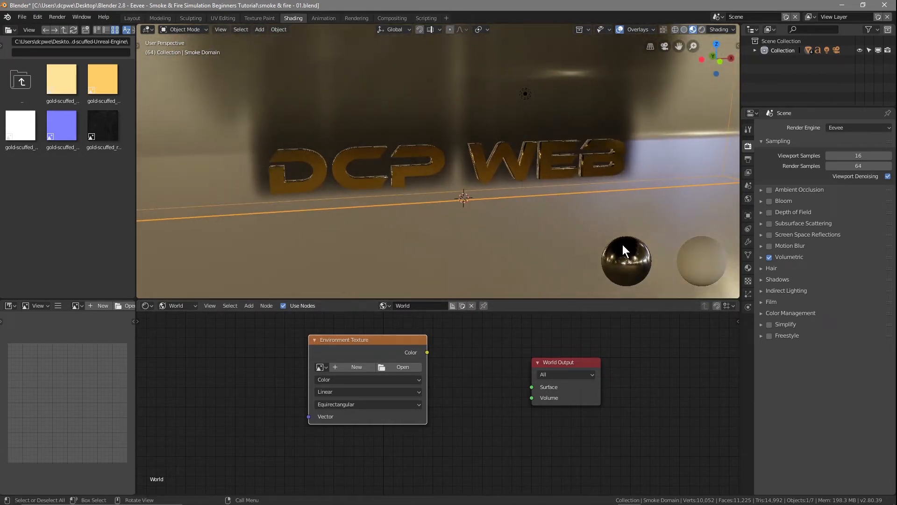
pyautogui.click(727, 28)
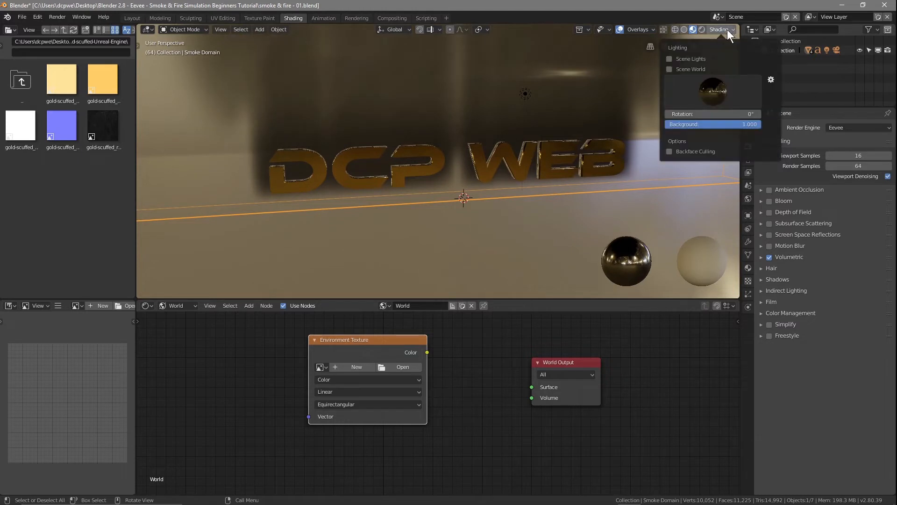
pyautogui.click(708, 96)
pyautogui.click(689, 124)
pyautogui.click(708, 87)
pyautogui.click(661, 124)
pyautogui.click(709, 91)
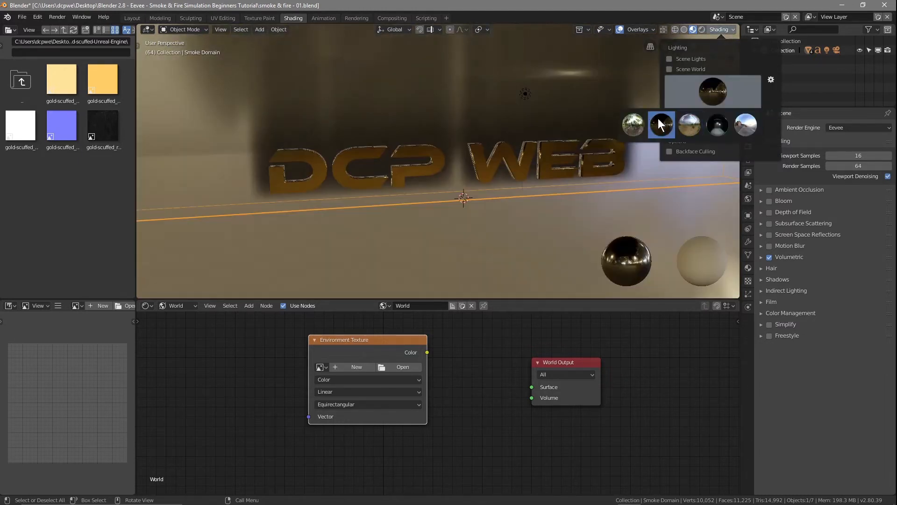
pyautogui.click(633, 125)
pyautogui.click(711, 89)
pyautogui.click(635, 129)
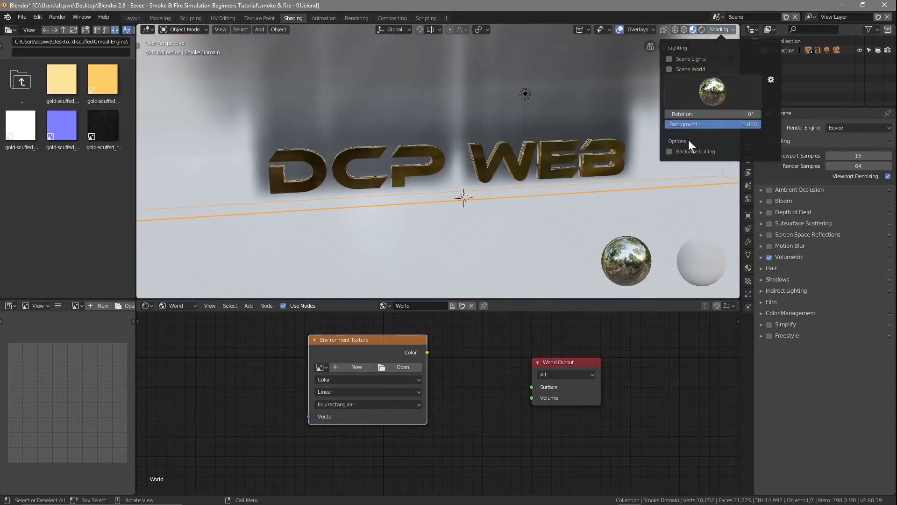
# Step: Preview the text under the built-in bright blue-sky HDRI, then restore the dark HDRI and inspect the reflections
pyautogui.click(710, 92)
pyautogui.click(740, 129)
pyautogui.moveTo(526, 172)
pyautogui.mouseDown(button='middle')
pyautogui.moveTo(492, 172)
pyautogui.moveTo(539, 162)
pyautogui.mouseUp(button='middle')
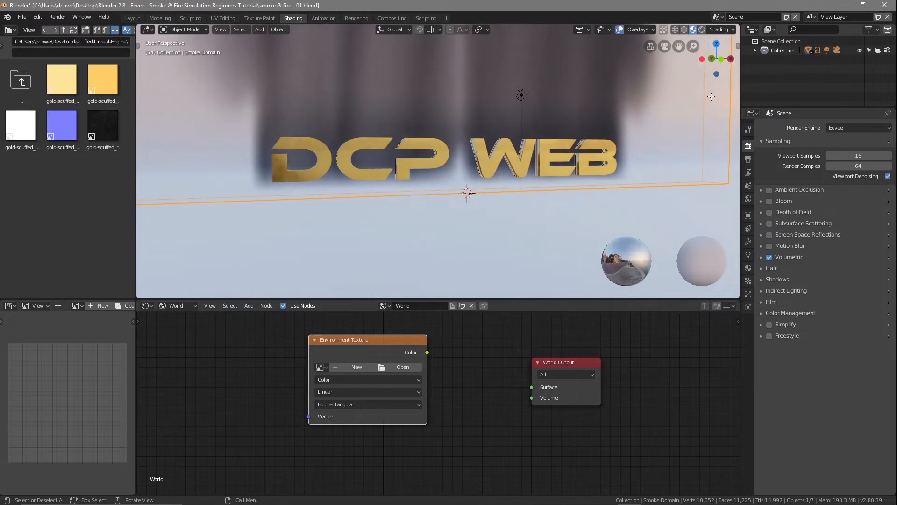
pyautogui.click(723, 30)
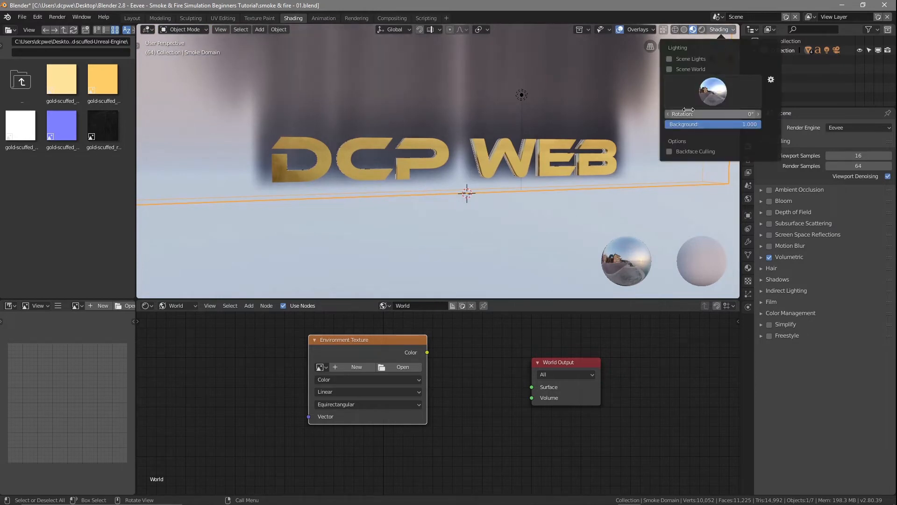
pyautogui.click(708, 92)
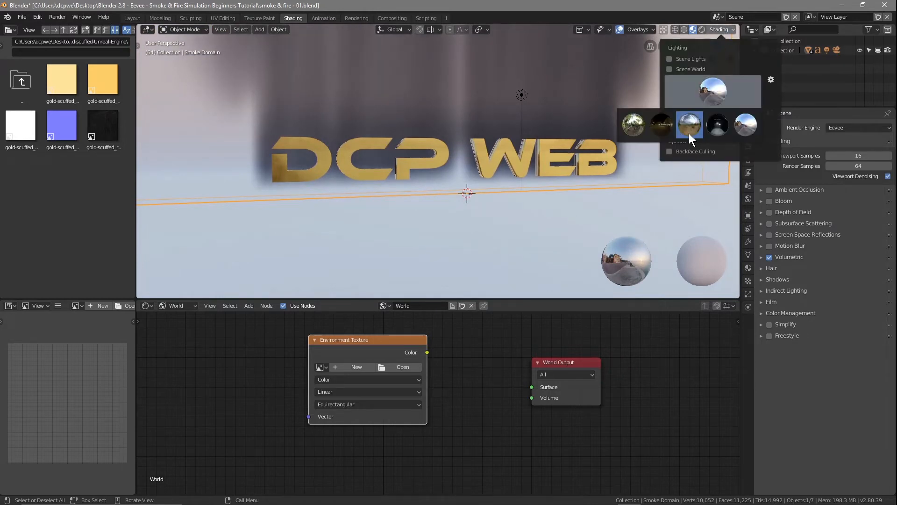
pyautogui.click(665, 123)
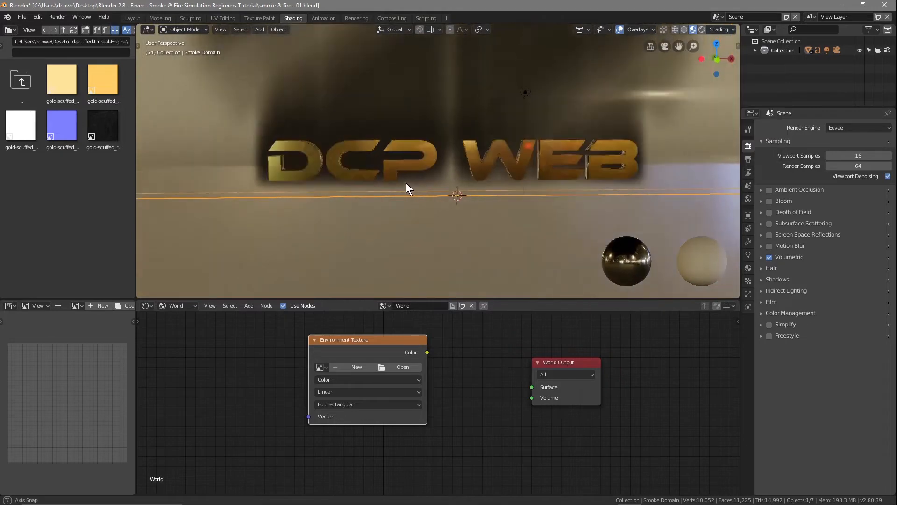
pyautogui.moveTo(385, 183); pyautogui.dragTo(514, 131, button='middle')
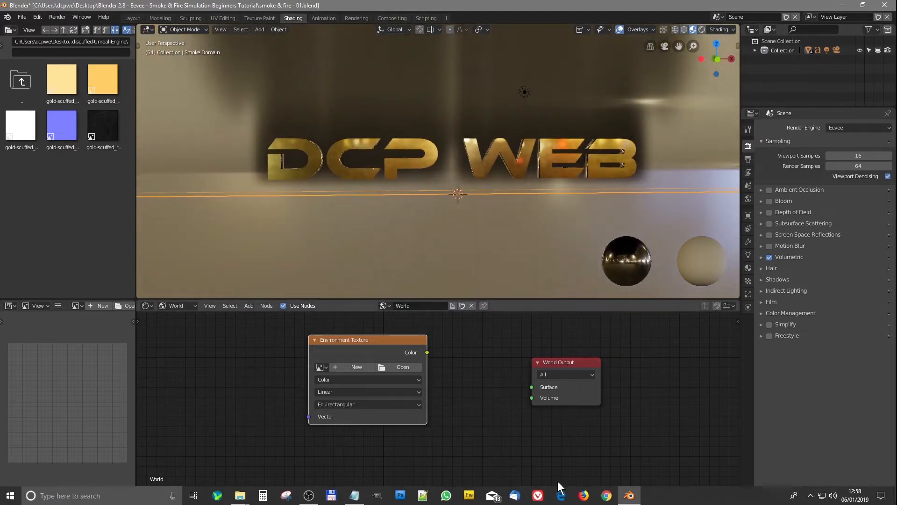
# Step: Minimize Blender, close the Blender program folder window and reposition the tutorial's project folder window
pyautogui.click(21, 17)
pyautogui.click(839, 3)
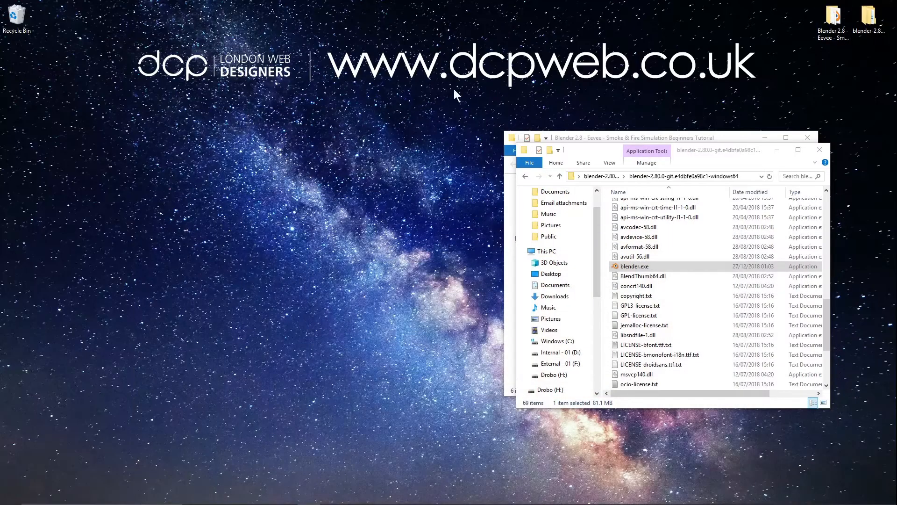
pyautogui.click(819, 149)
pyautogui.moveTo(680, 143); pyautogui.dragTo(719, 133)
pyautogui.press('super')
# Step: Switch to Chrome and open hdrihaven.com
pyautogui.click(606, 494)
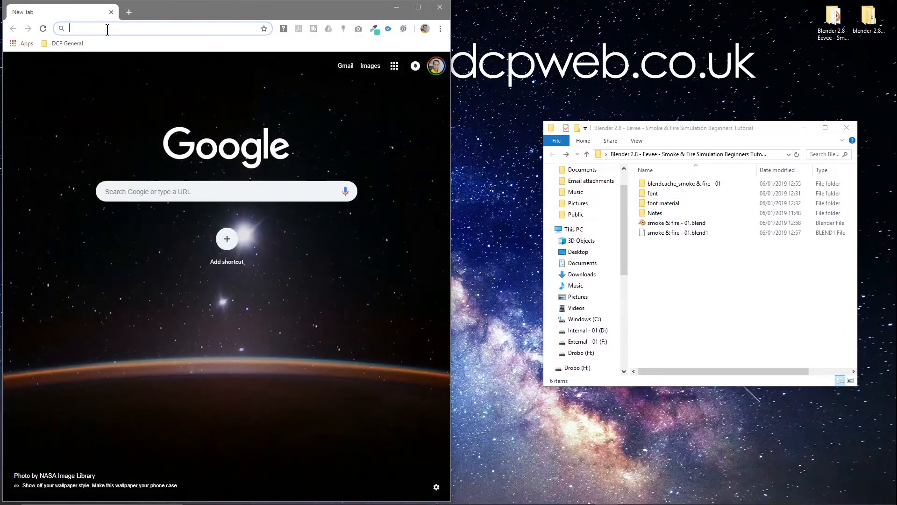
pyautogui.write('hdrihaven.com')
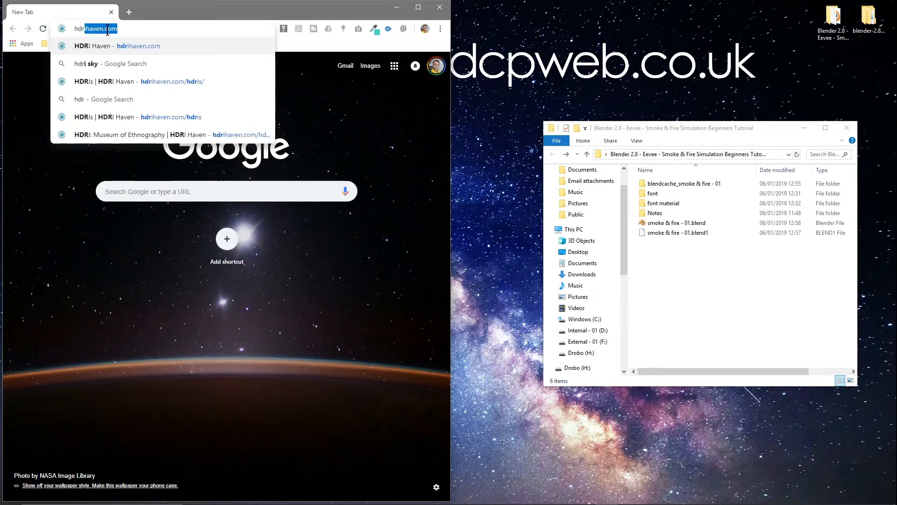
pyautogui.press('Return')
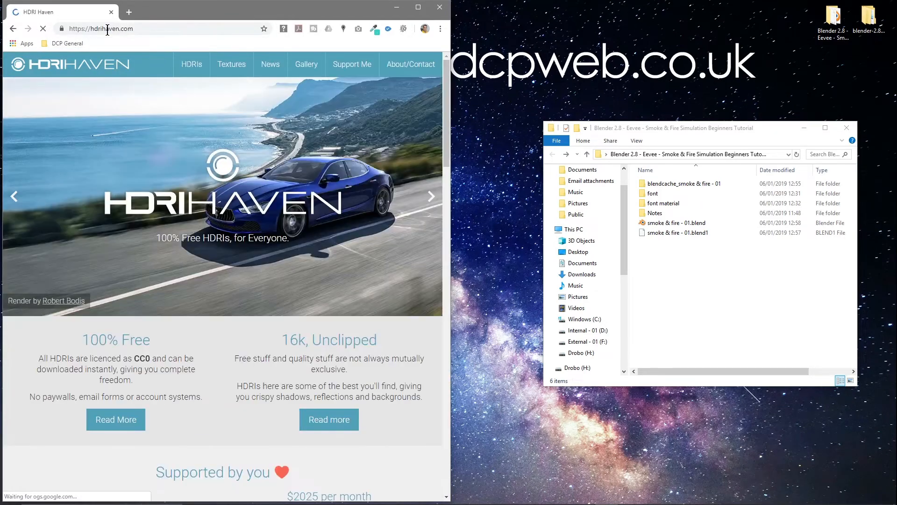
# Step: Select the HDRI Haven web address and open notes.txt from the project's Notes folder
pyautogui.click(116, 30)
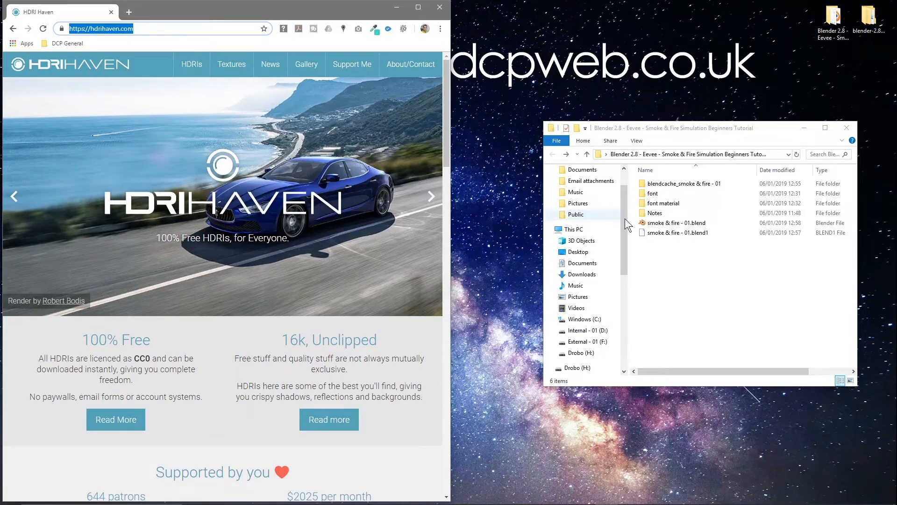
pyautogui.doubleClick(654, 213)
pyautogui.doubleClick(653, 184)
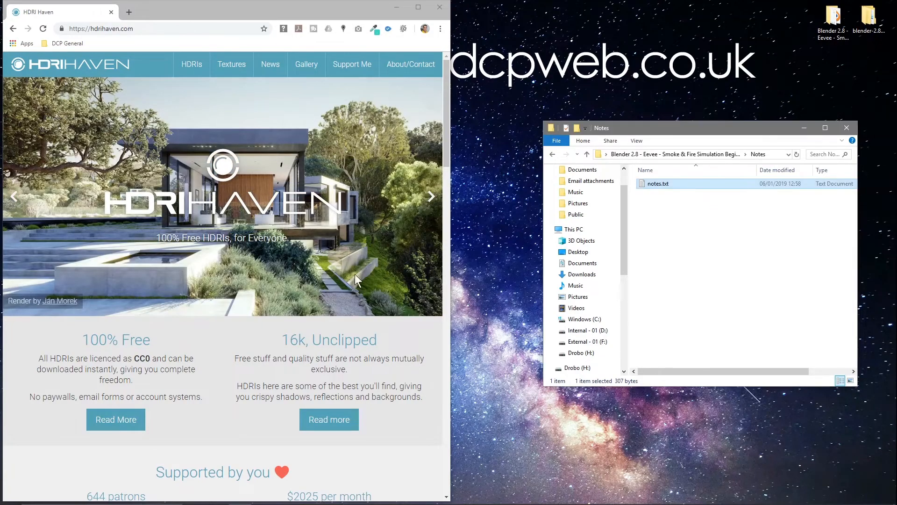
# Step: Look through the HDRI Haven home page, including its About section and licence information
pyautogui.scroll(-10, 229, 290)
pyautogui.scroll(-15, 222, 283)
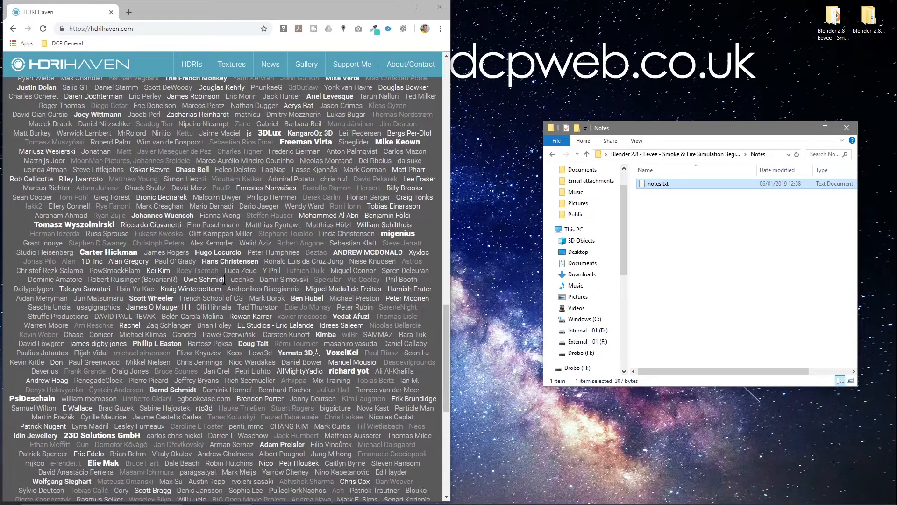
pyautogui.scroll(10, 210, 290)
pyautogui.scroll(6, 210, 290)
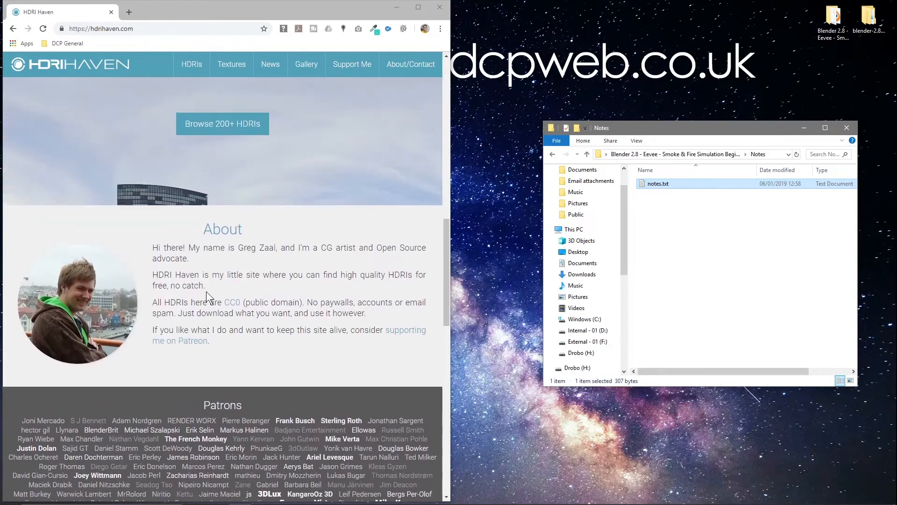
pyautogui.scroll(2, 213, 204)
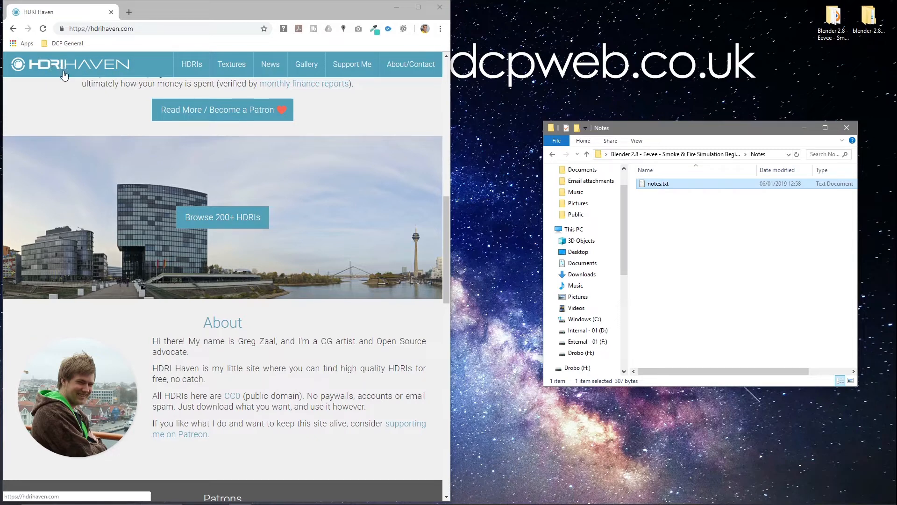
# Step: Search Google for "what is hdri" in a new tab and return to the HDRI Haven page
pyautogui.click(102, 28)
pyautogui.click(102, 30)
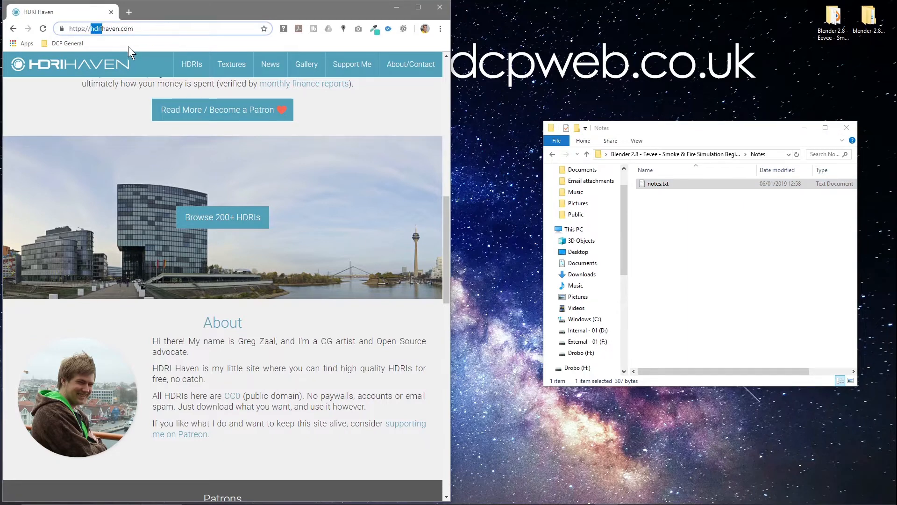
pyautogui.hotkey('ctrl', 't')
pyautogui.write('what is hdri')
pyautogui.press('Return')
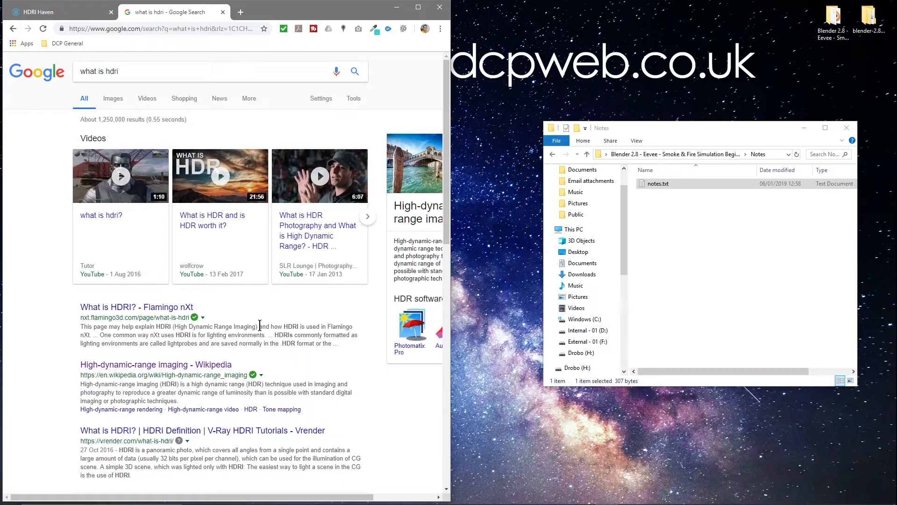
pyautogui.click(223, 12)
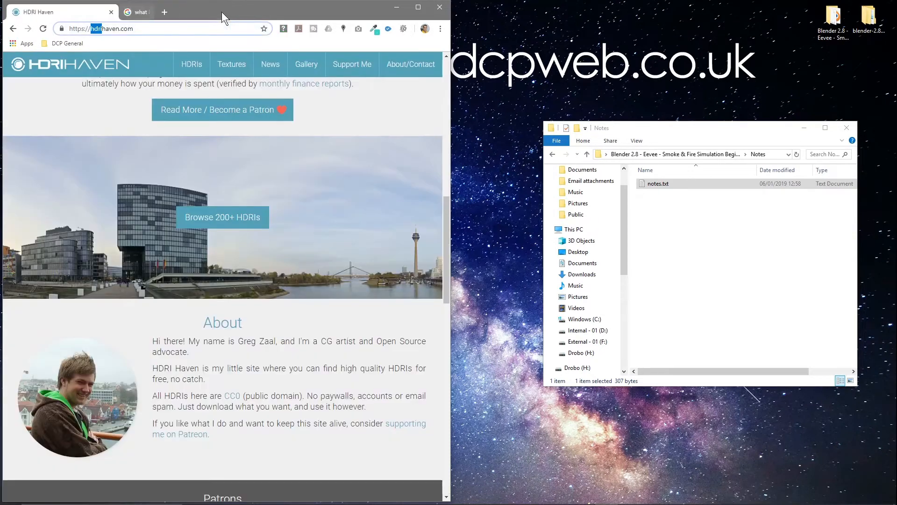
# Step: Browse the HDRI catalogue in a widened browser window and open the Gym Entrance HDRI
pyautogui.click(210, 223)
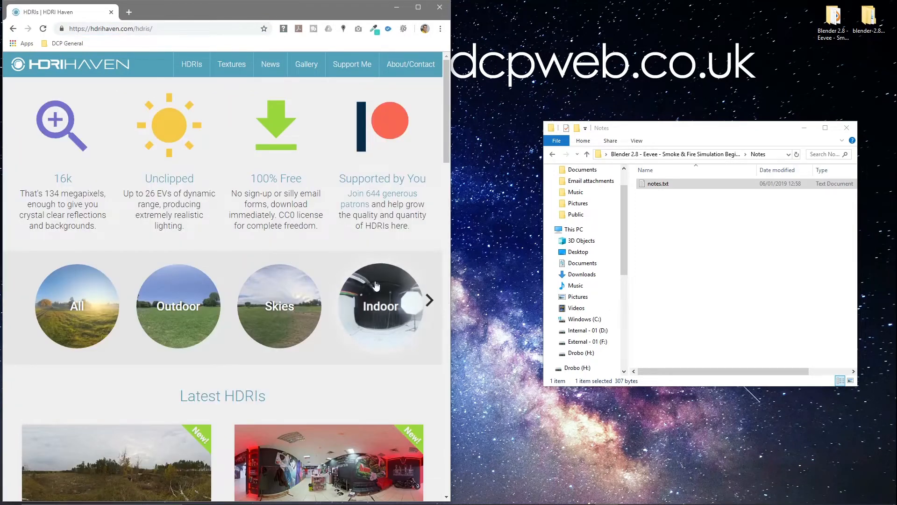
pyautogui.moveTo(453, 226); pyautogui.dragTo(731, 229)
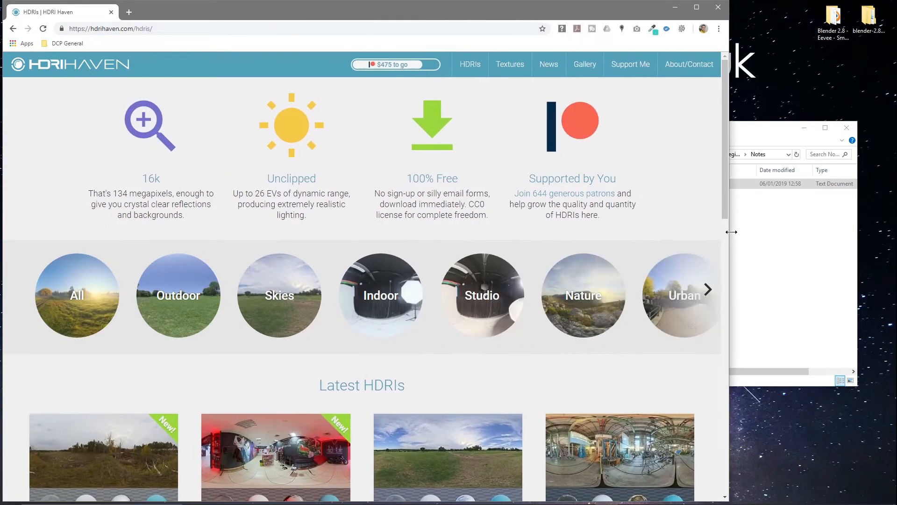
pyautogui.scroll(-4, 310, 342)
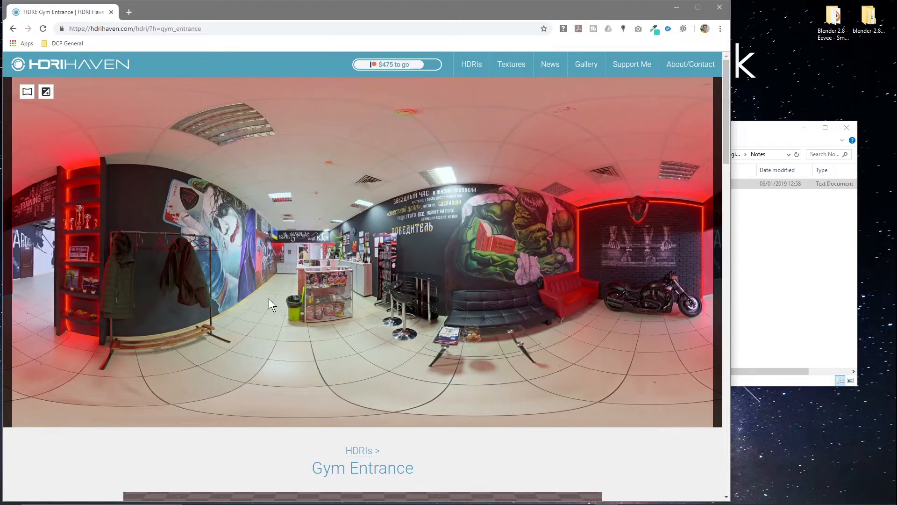
# Step: Download the 4k HDR version of Gym Entrance and put gym_entrance_4k.hdr in the project's Notes folder
pyautogui.scroll(-9, 378, 281)
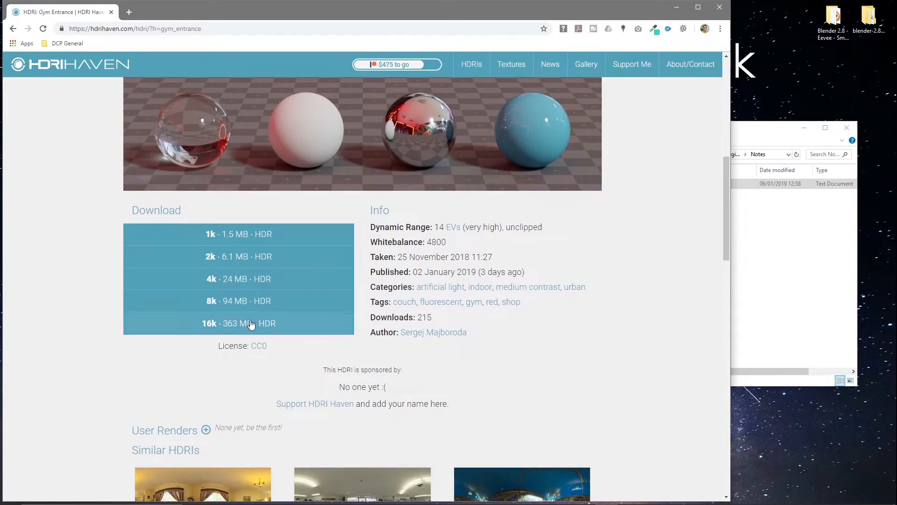
pyautogui.click(235, 280)
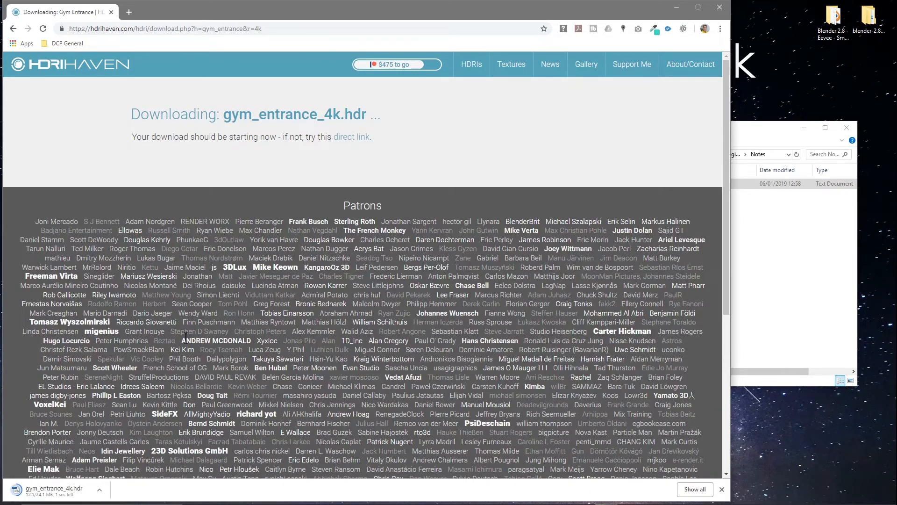
pyautogui.moveTo(51, 490); pyautogui.dragTo(773, 271)
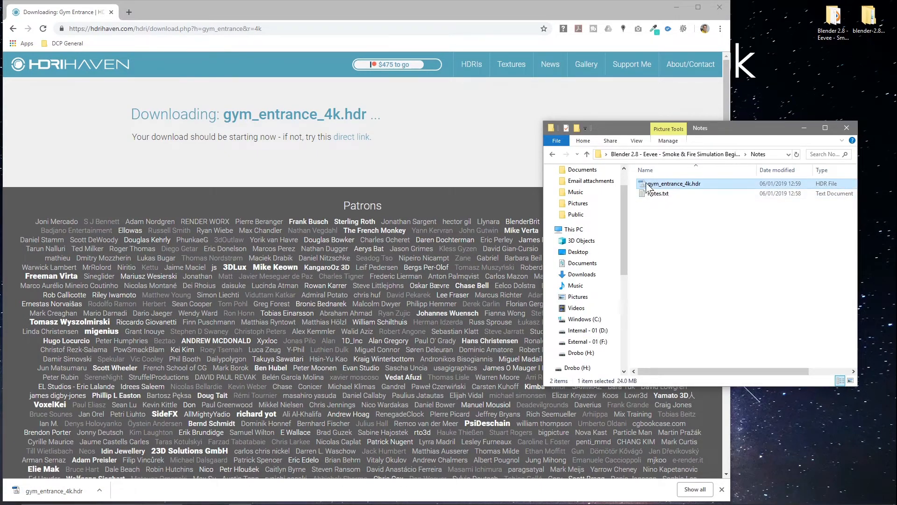
# Step: Move gym_entrance_4k.hdr out of Notes into a new folder named "hrdi" in the main project folder
pyautogui.click(553, 154)
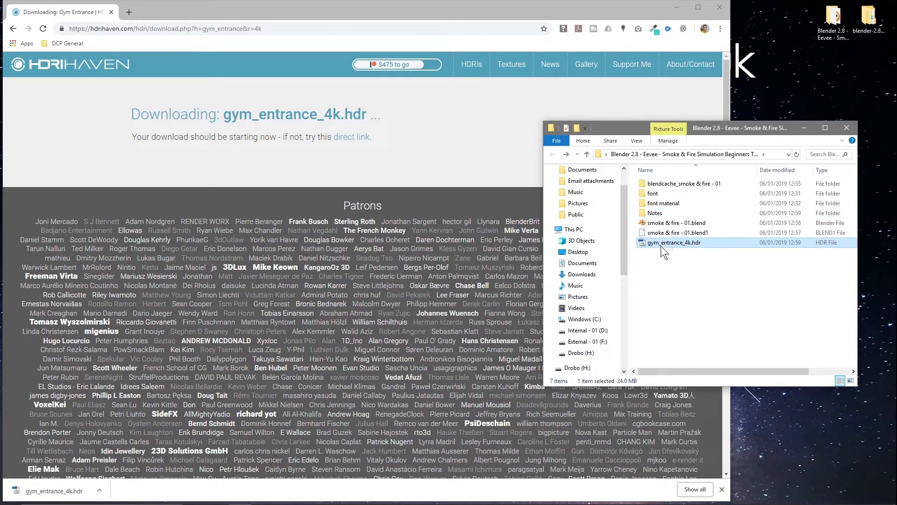
pyautogui.click(679, 280)
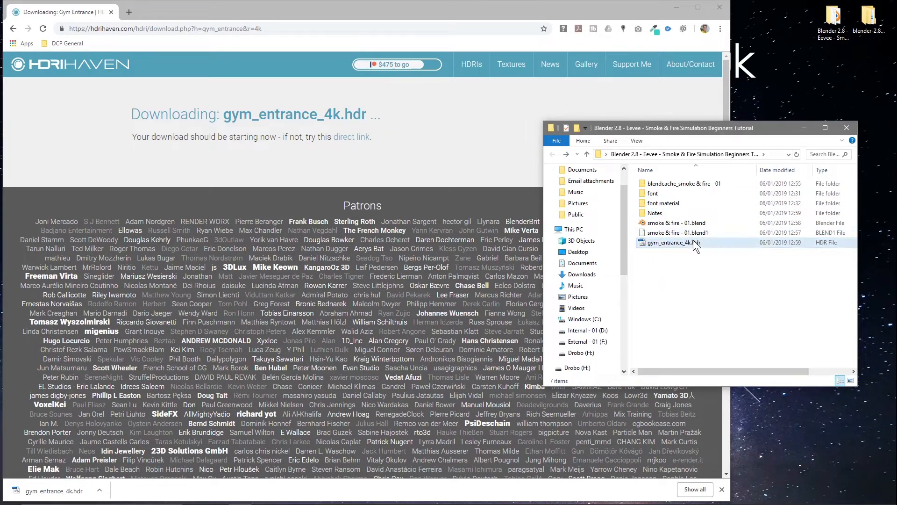
pyautogui.rightClick(667, 265)
pyautogui.moveTo(734, 390)
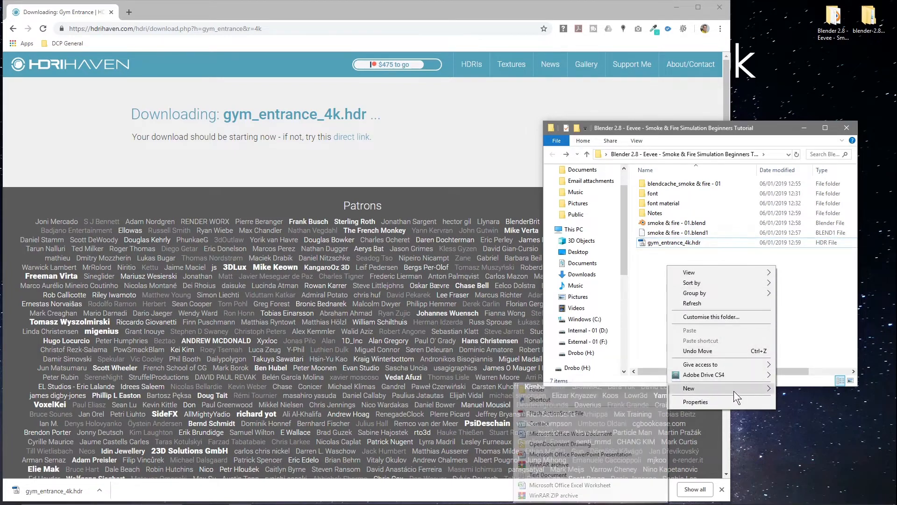
pyautogui.click(632, 389)
pyautogui.write('hrdi')
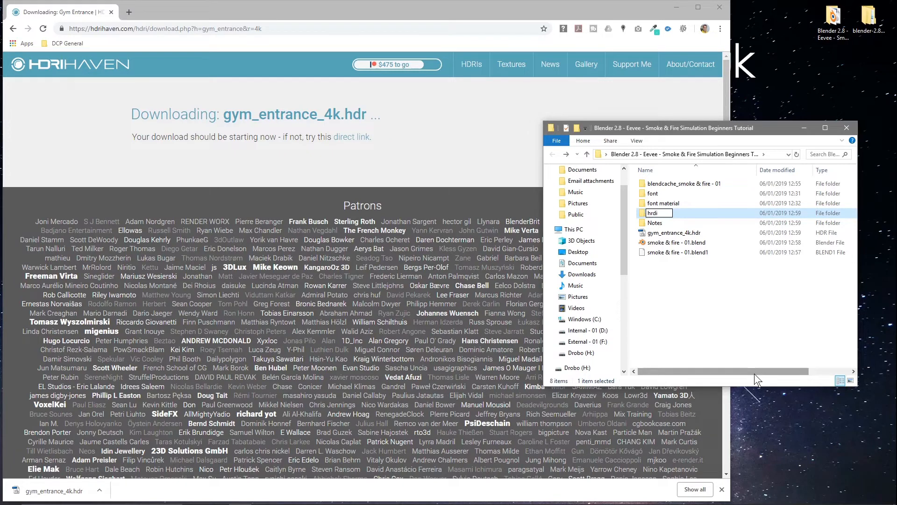
pyautogui.press('Return')
pyautogui.moveTo(672, 232); pyautogui.dragTo(677, 212)
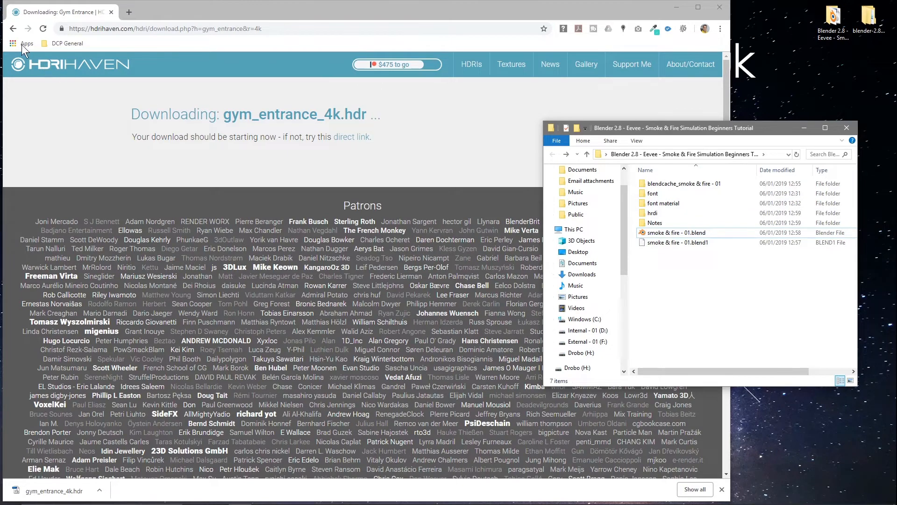
# Step: Return to the HDRI Haven catalogue and open the Museum of Ethnography HDRI
pyautogui.click(13, 28)
pyautogui.click(13, 28)
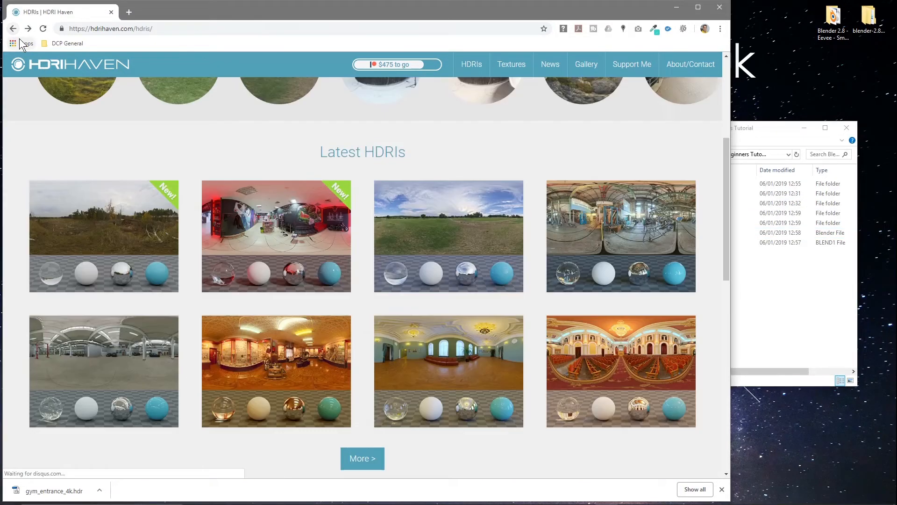
pyautogui.scroll(-3, 431, 327)
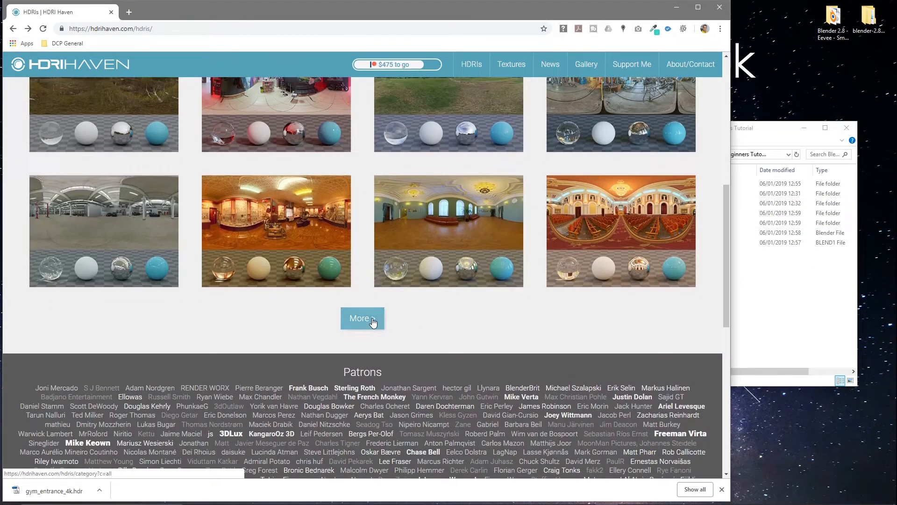
pyautogui.scroll(2, 372, 322)
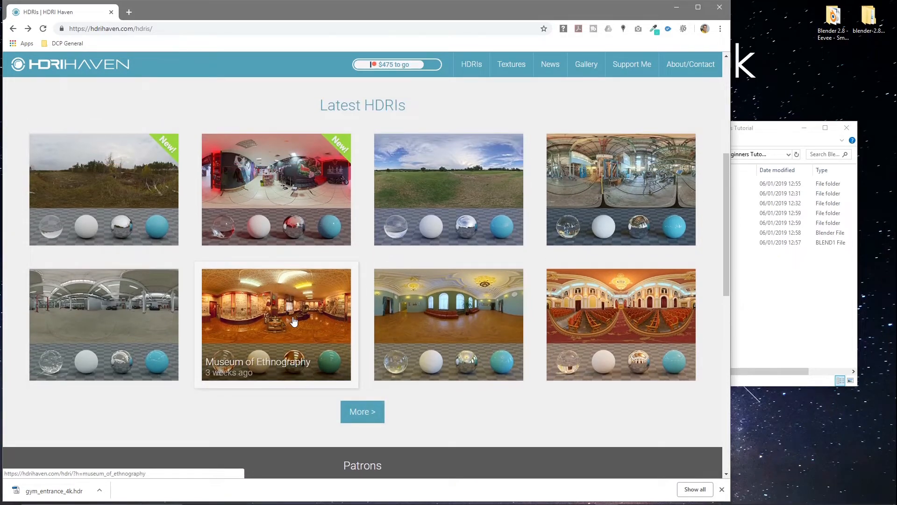
pyautogui.click(294, 321)
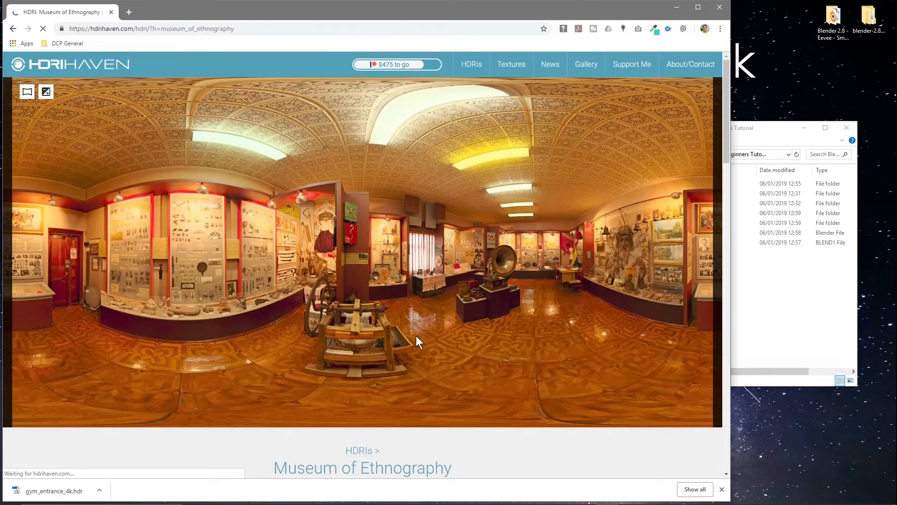
# Step: Download the 4k HDR version of Museum of Ethnography, put the file in the hrdi folder and open that folder
pyautogui.scroll(-4, 416, 337)
pyautogui.scroll(-7, 393, 337)
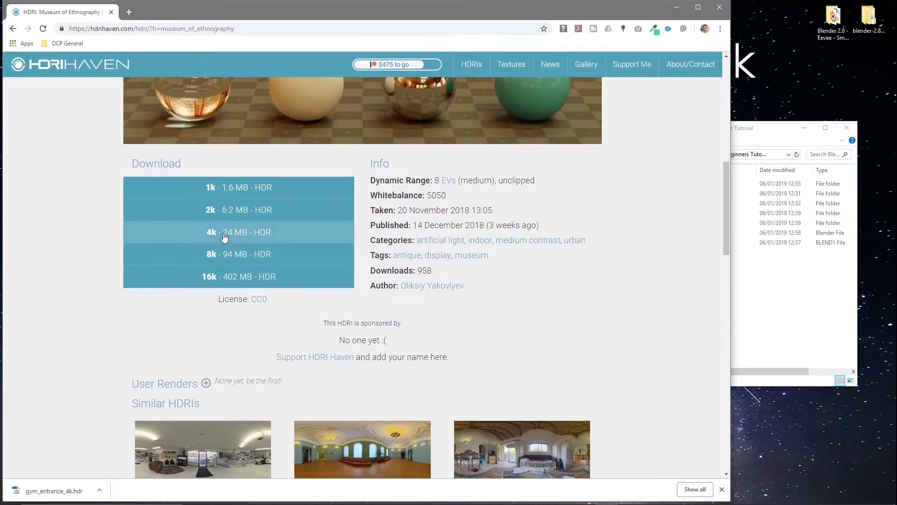
pyautogui.click(225, 179)
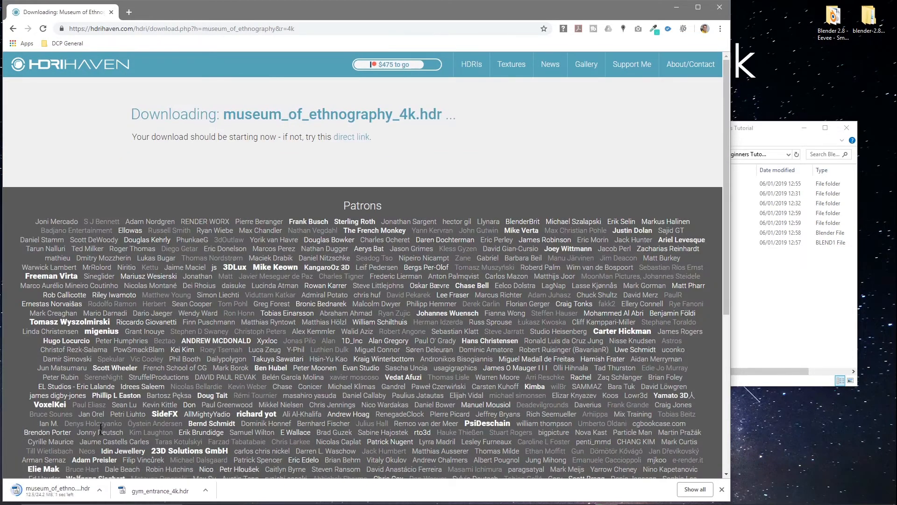
pyautogui.moveTo(39, 494); pyautogui.dragTo(669, 214)
pyautogui.doubleClick(669, 213)
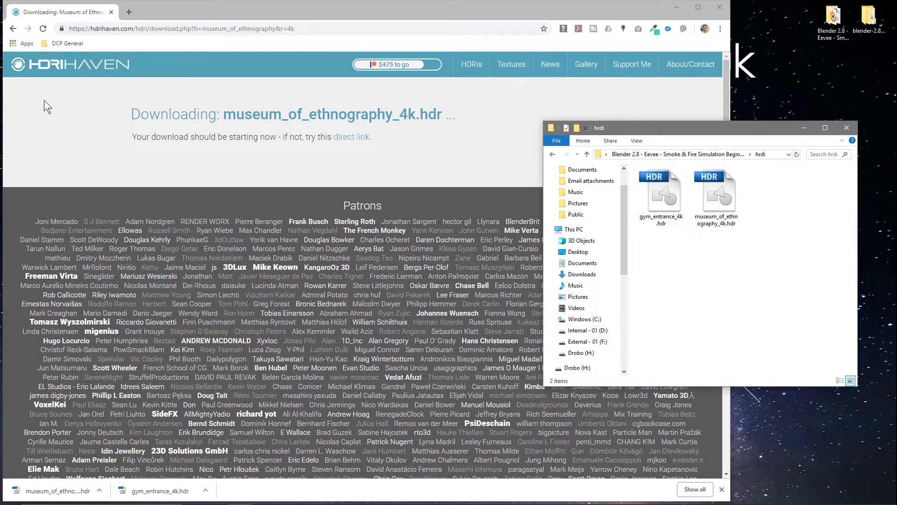
# Step: Go back to the HDRI catalogue and look through the Skies category for a night environment
pyautogui.click(13, 29)
pyautogui.click(12, 28)
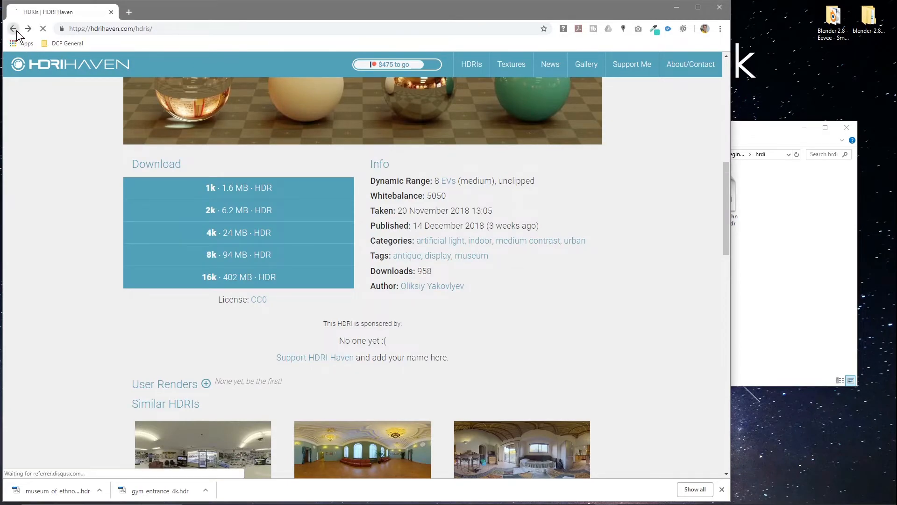
pyautogui.scroll(4, 369, 261)
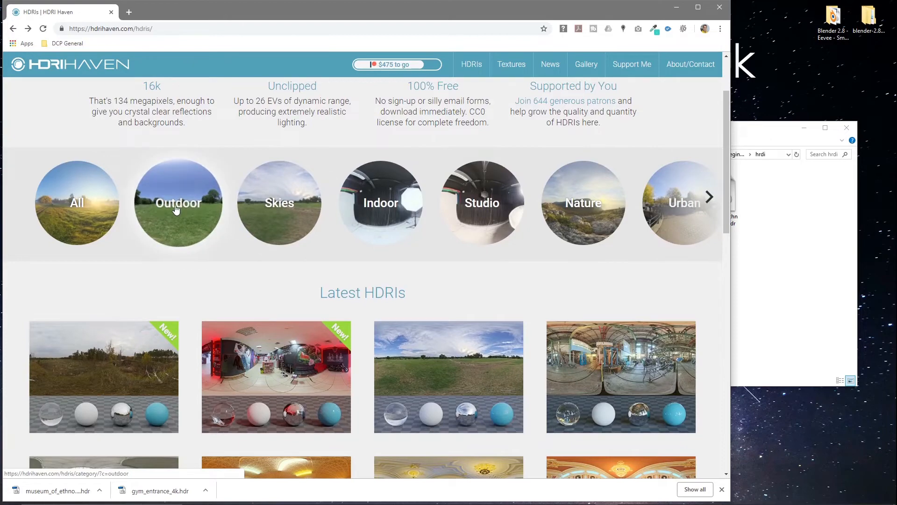
pyautogui.click(260, 198)
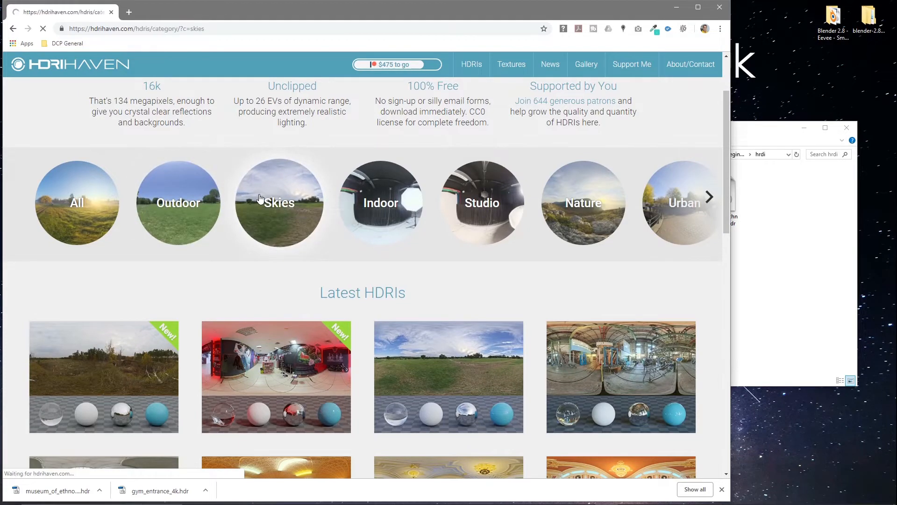
pyautogui.scroll(-3, 343, 250)
pyautogui.scroll(-5, 344, 251)
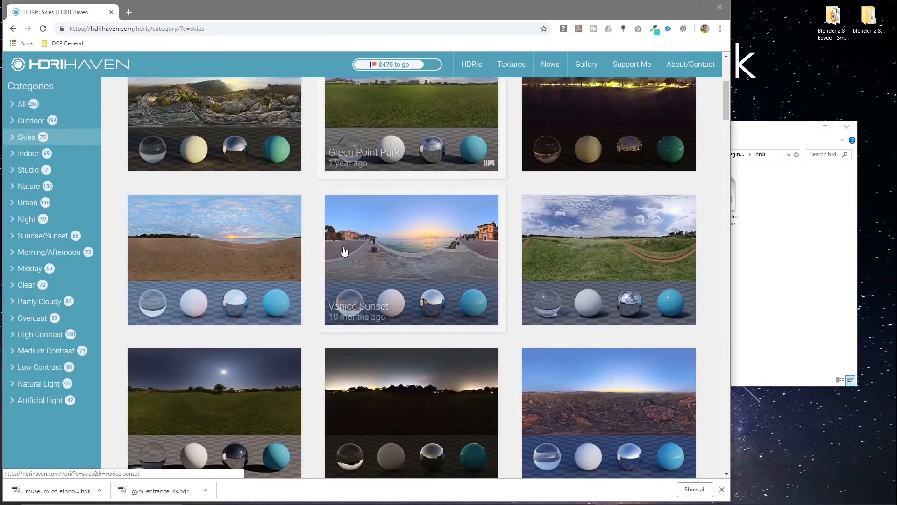
pyautogui.scroll(-5, 343, 251)
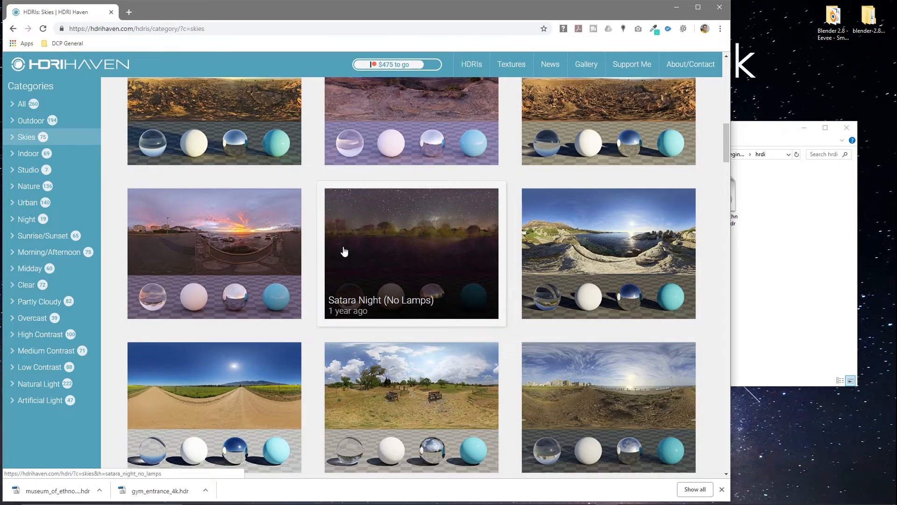
pyautogui.scroll(-10, 344, 251)
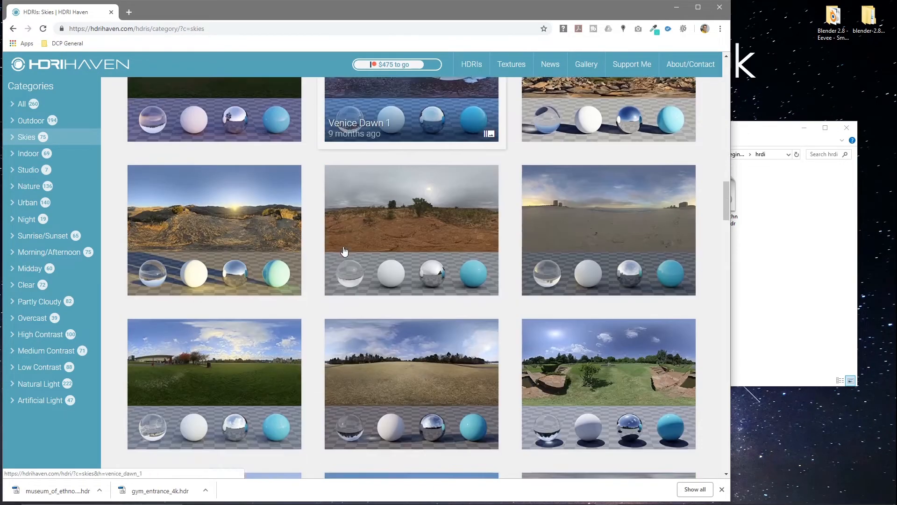
pyautogui.scroll(-10, 344, 251)
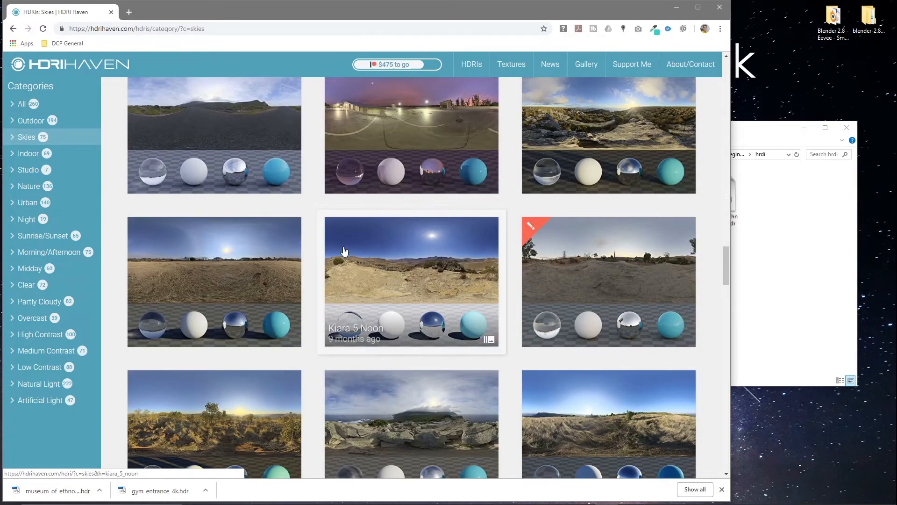
pyautogui.scroll(-10, 344, 251)
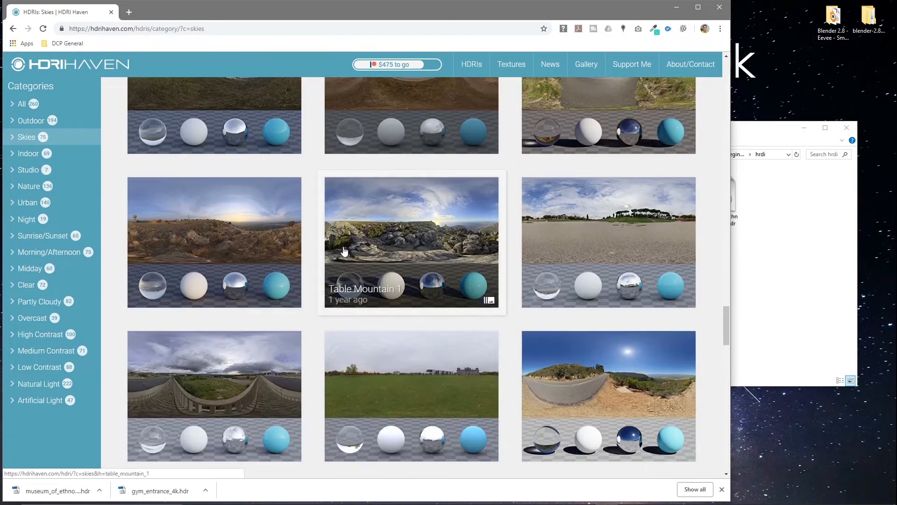
pyautogui.scroll(-5, 344, 251)
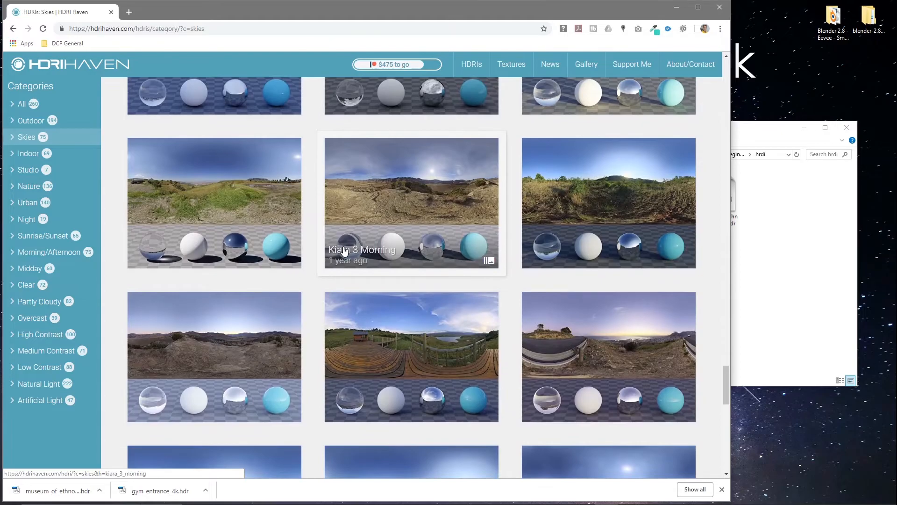
pyautogui.scroll(10, 344, 251)
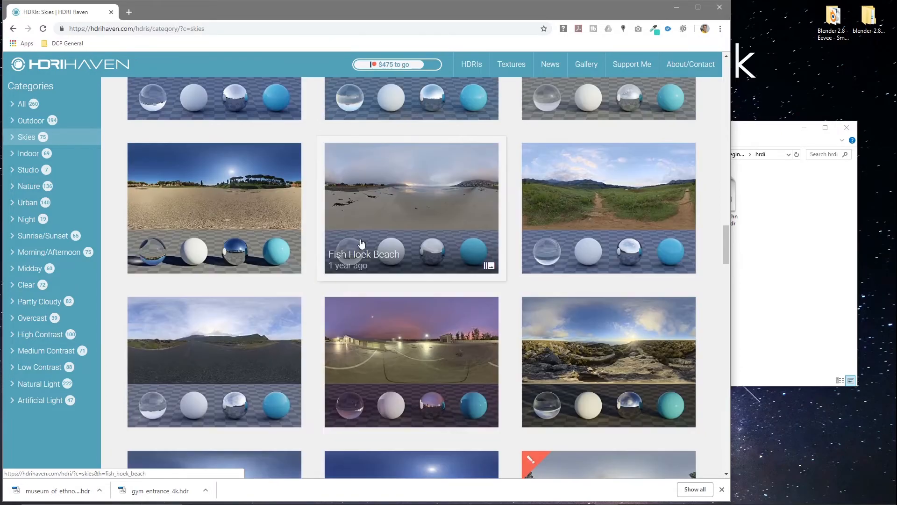
pyautogui.scroll(10, 361, 243)
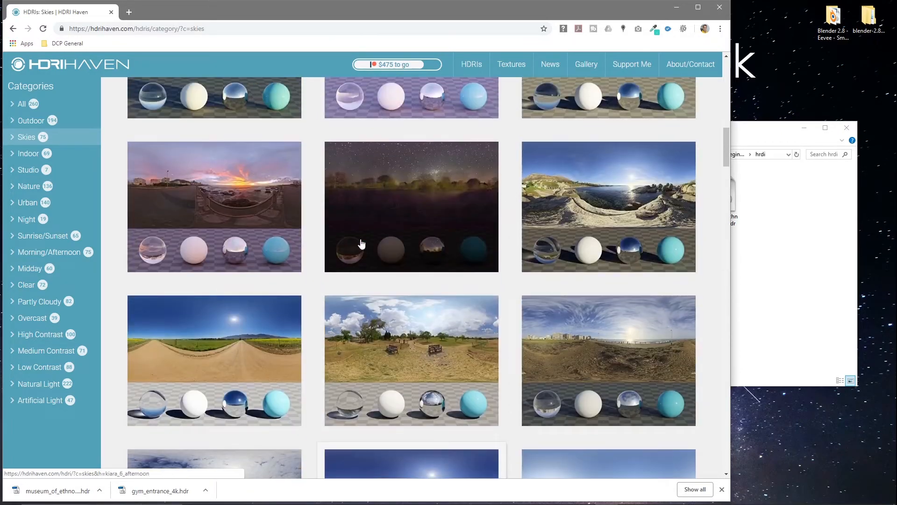
pyautogui.scroll(5, 361, 243)
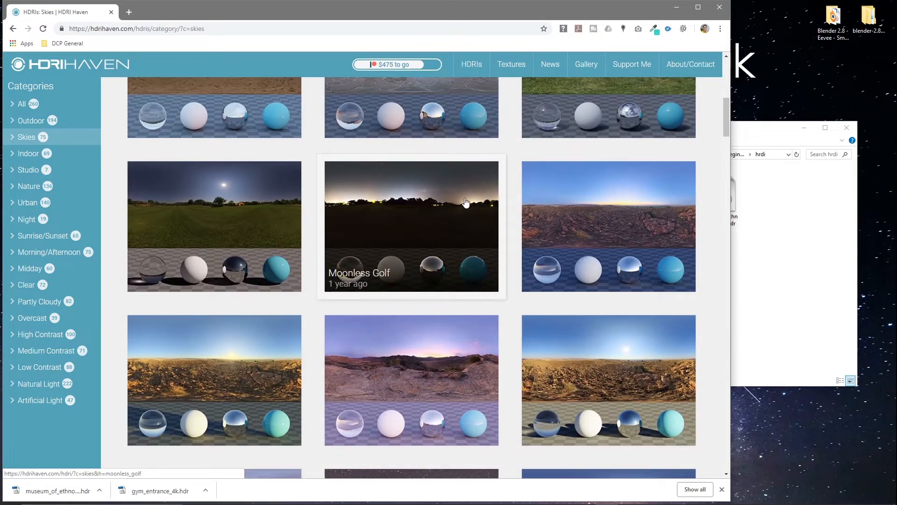
pyautogui.scroll(6, 458, 218)
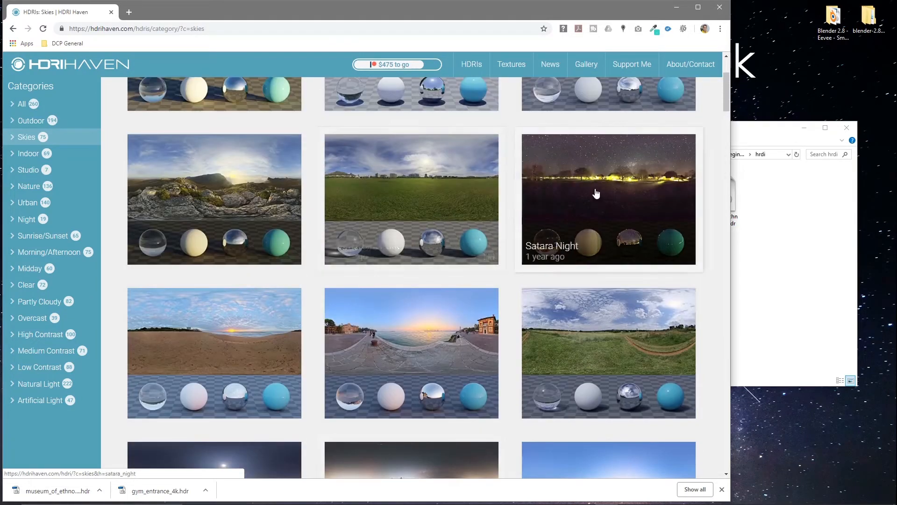
# Step: Open the Satara Night HDRI, download its 4k HDR version and put satara_night_4k.hdr in the hrdi folder
pyautogui.click(615, 183)
pyautogui.scroll(-9, 267, 337)
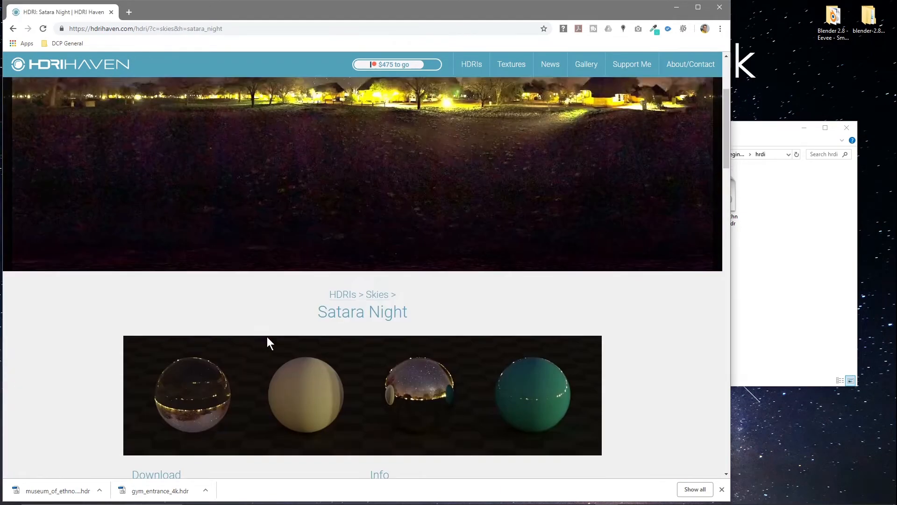
pyautogui.click(220, 277)
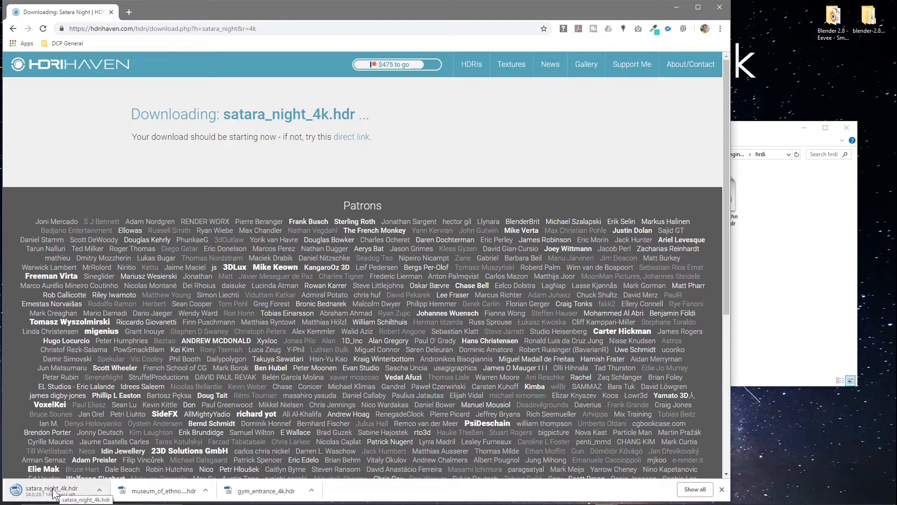
pyautogui.moveTo(52, 490); pyautogui.dragTo(773, 266)
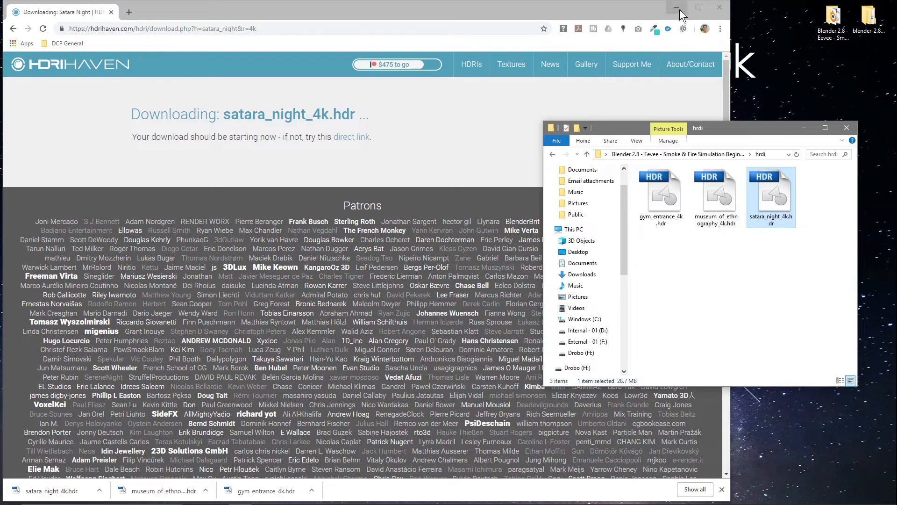
# Step: Close the browser and switch to Blender
pyautogui.click(719, 7)
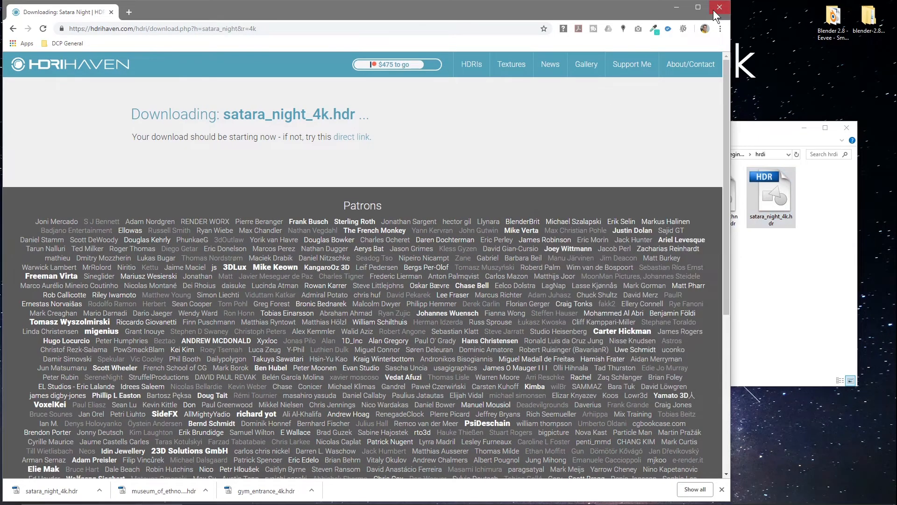
pyautogui.moveTo(692, 122); pyautogui.dragTo(639, 126)
pyautogui.moveTo(467, 499)
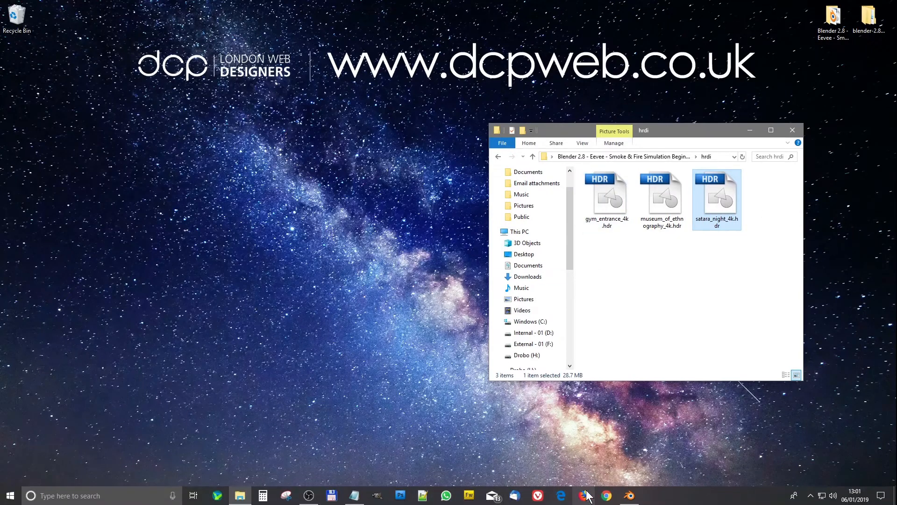
pyautogui.click(629, 495)
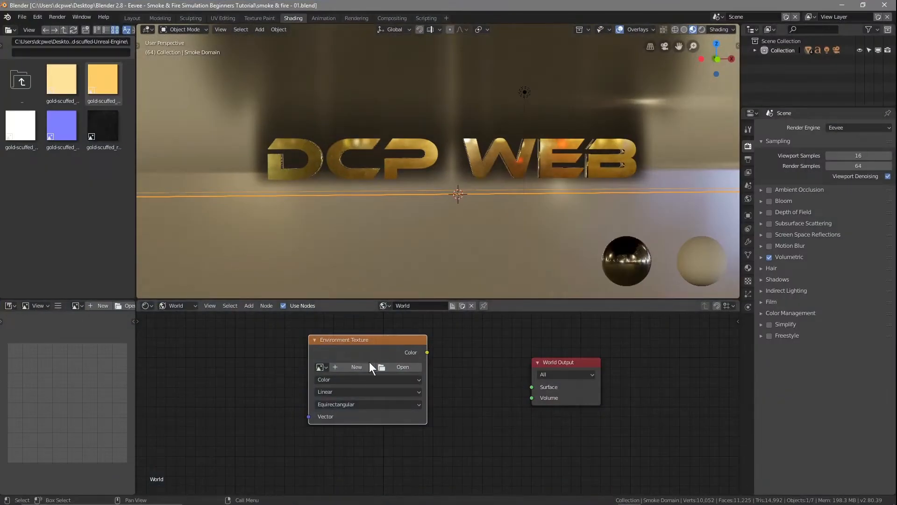
# Step: Load gym_entrance_4k.hdr from the hrdi folder into the Environment Texture node and connect its Color output to the World Output's Surface
pyautogui.click(397, 366)
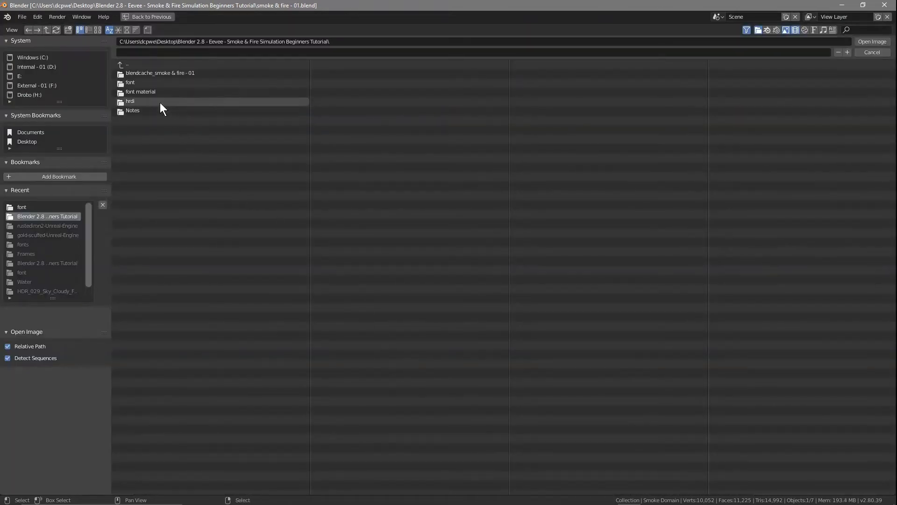
pyautogui.click(134, 102)
pyautogui.click(139, 73)
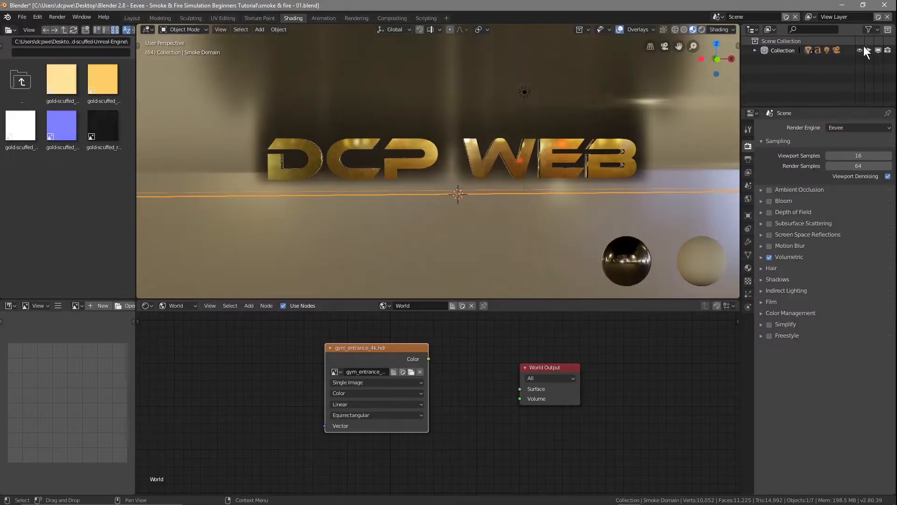
pyautogui.click(870, 41)
pyautogui.moveTo(430, 358); pyautogui.dragTo(523, 400)
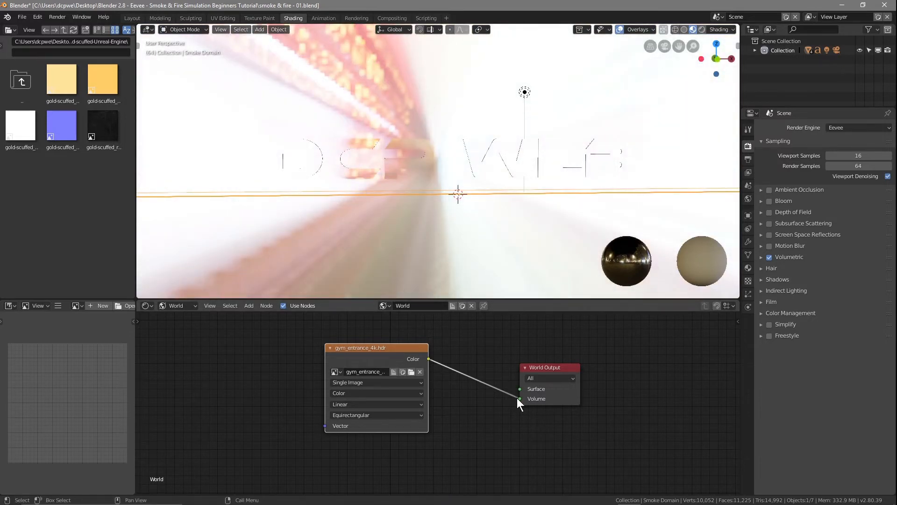
pyautogui.moveTo(518, 399); pyautogui.dragTo(517, 389)
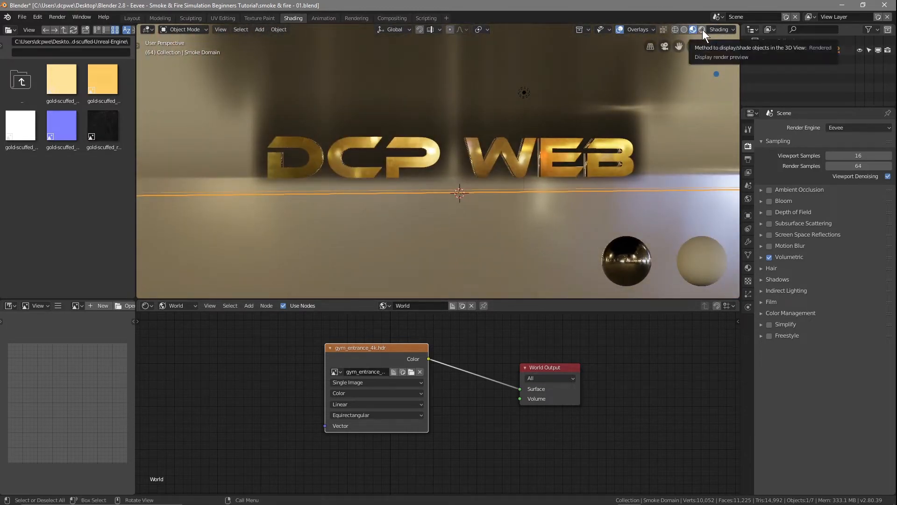
# Step: Show the 3D viewport in Rendered shading to preview the environment lighting on the text
pyautogui.click(702, 30)
pyautogui.moveTo(477, 213); pyautogui.dragTo(466, 241, button='middle')
# Step: Try linking the environment texture's Color output to the World Output's Volume, and move the link back to Surface
pyautogui.moveTo(520, 388); pyautogui.dragTo(520, 398)
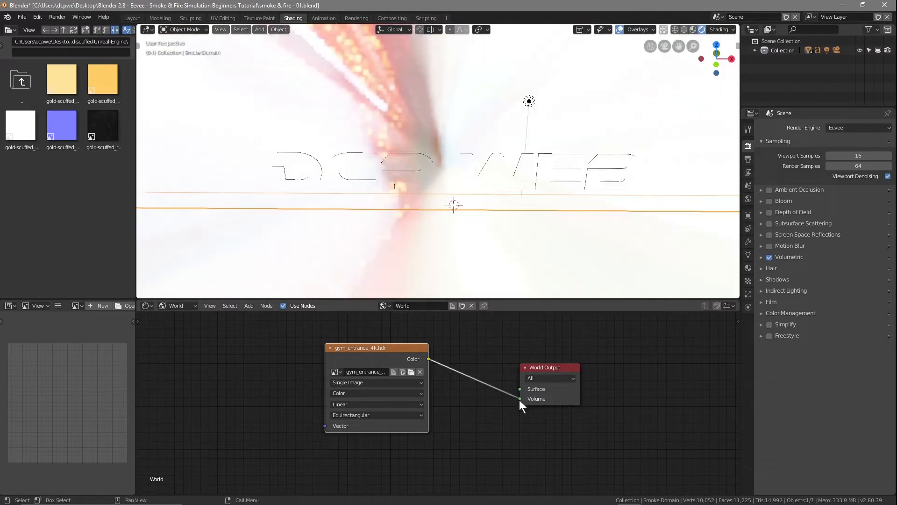
pyautogui.moveTo(419, 238); pyautogui.dragTo(448, 221, button='middle')
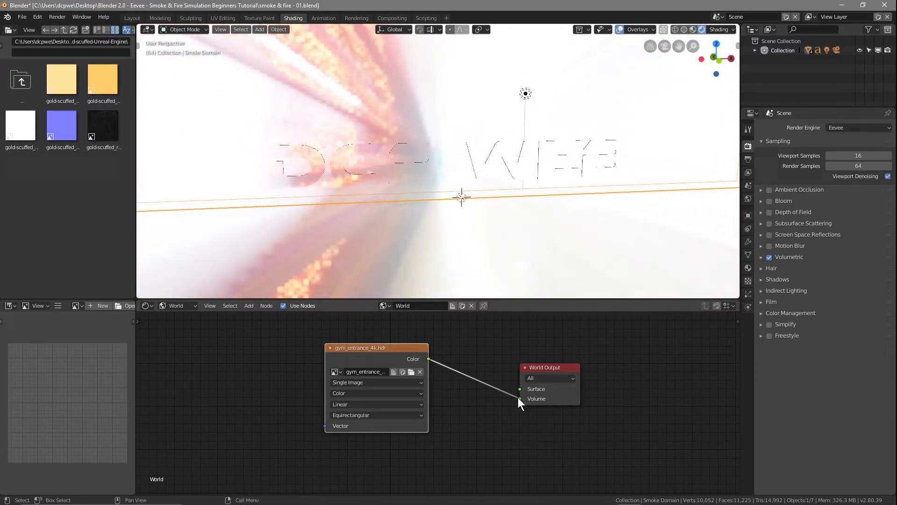
pyautogui.moveTo(518, 397); pyautogui.dragTo(518, 388)
# Step: Examine the gym entrance environment surrounding the scene and its reflections on the DCP WEB text
pyautogui.moveTo(486, 219); pyautogui.dragTo(538, 190, button='middle')
pyautogui.moveTo(405, 219); pyautogui.dragTo(463, 133, button='middle')
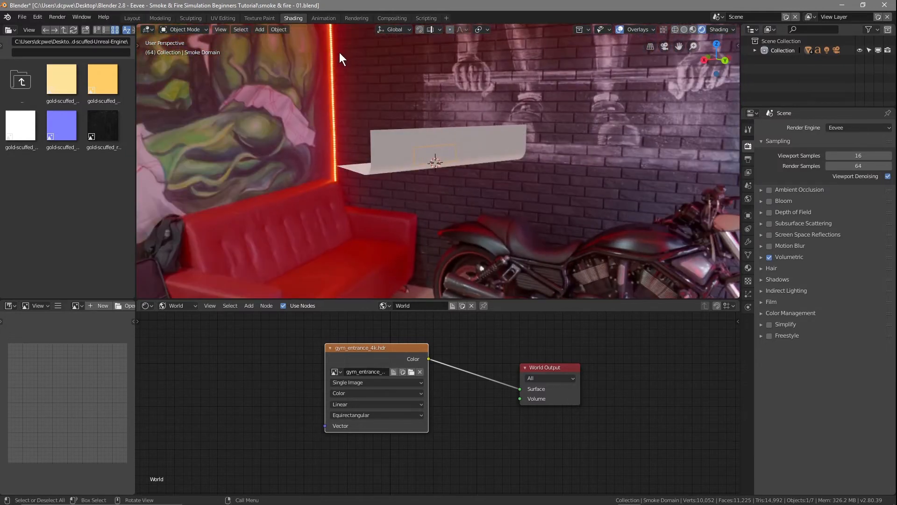
pyautogui.moveTo(435, 92); pyautogui.dragTo(658, 71, button='middle')
pyautogui.scroll(15, 427, 168)
pyautogui.scroll(3, 431, 169)
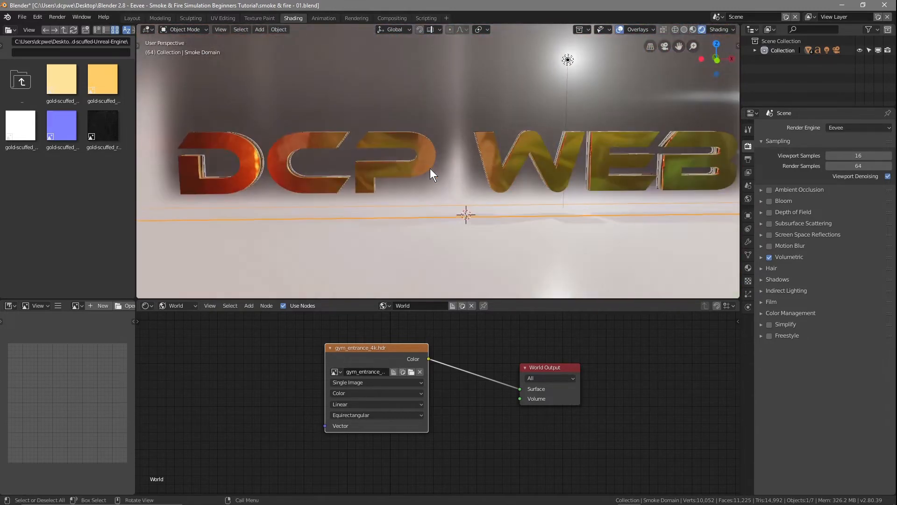
pyautogui.moveTo(469, 170); pyautogui.dragTo(435, 169, button='middle')
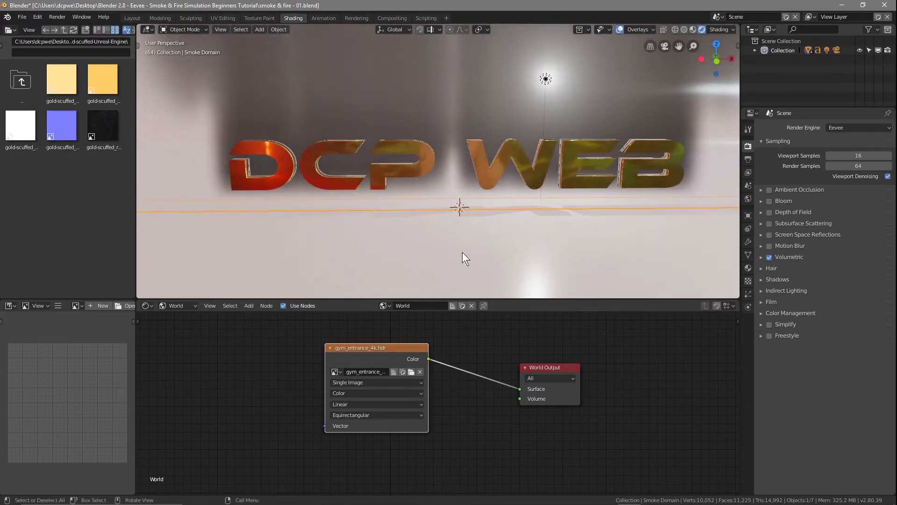
# Step: Expand the Collection, select the Plane object and open its material settings
pyautogui.click(753, 50)
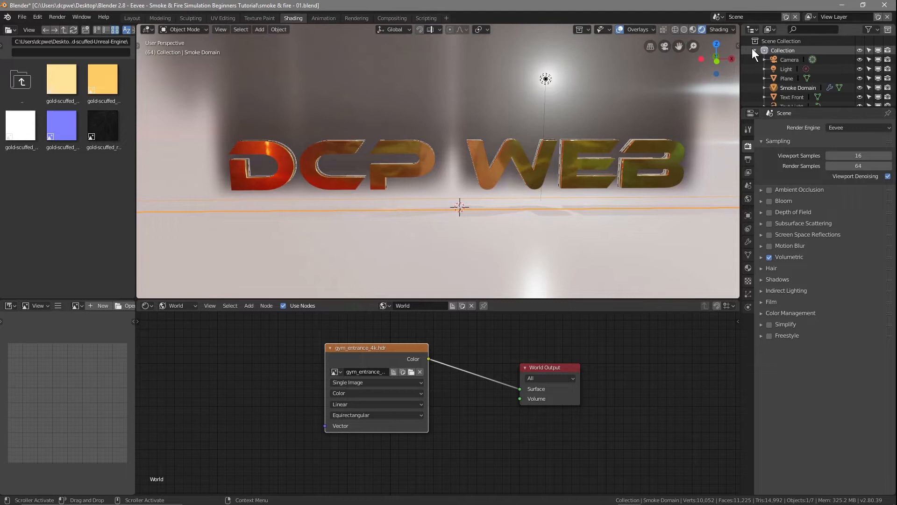
pyautogui.scroll(-2, 779, 81)
pyautogui.click(785, 64)
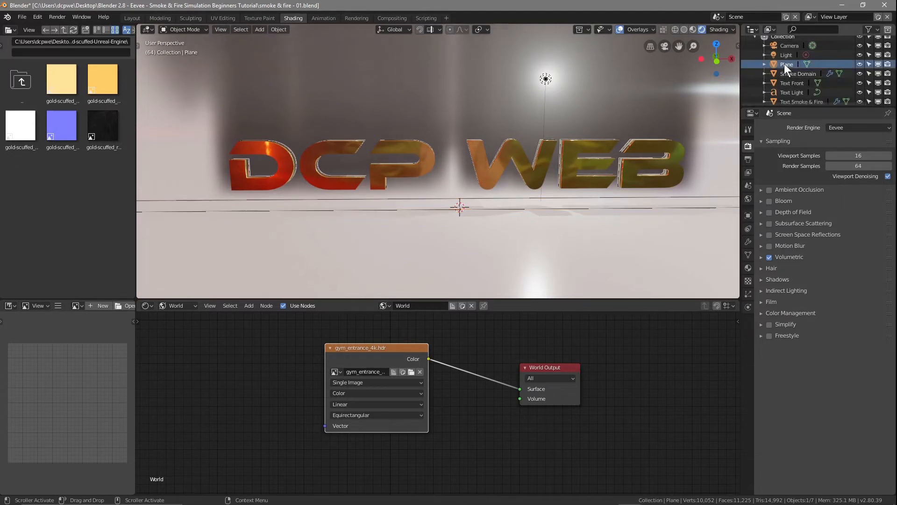
pyautogui.click(748, 267)
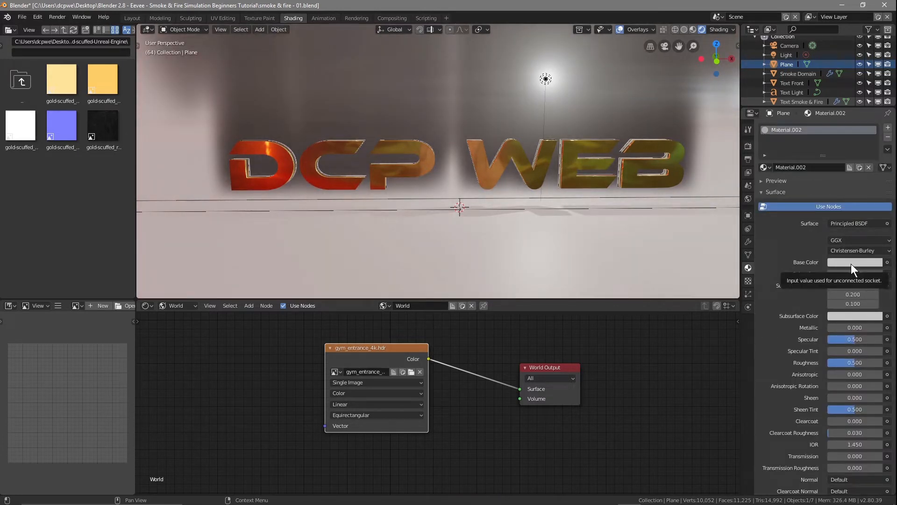
# Step: Change the base color of the floor plane's material to black
pyautogui.click(851, 264)
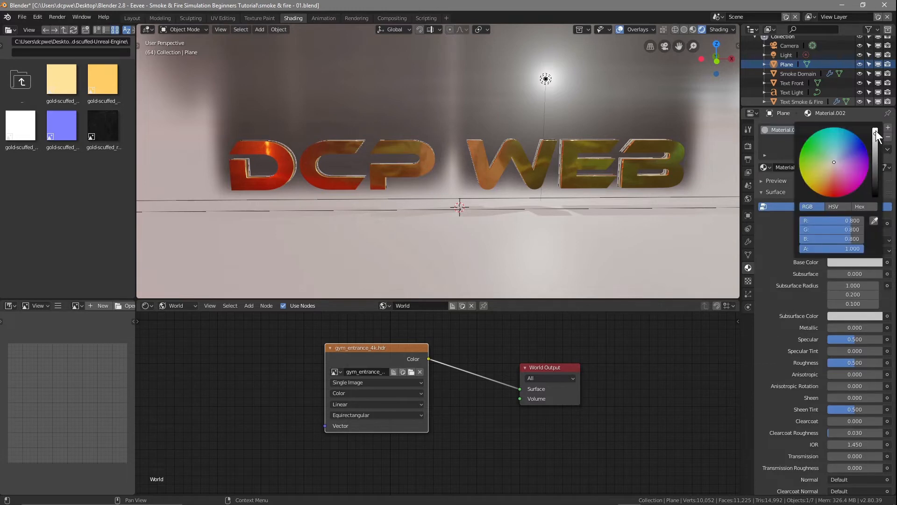
pyautogui.moveTo(875, 133); pyautogui.dragTo(875, 196)
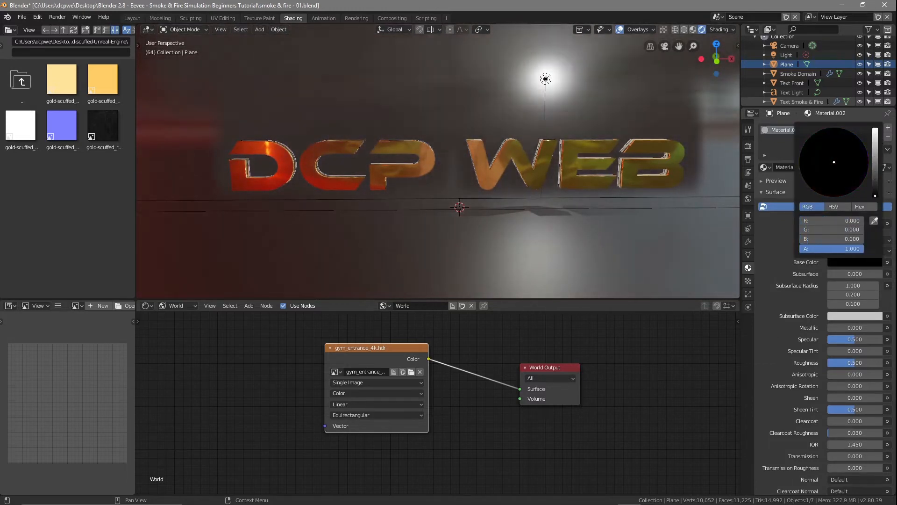
pyautogui.moveTo(446, 231)
pyautogui.mouseDown(button='middle')
pyautogui.moveTo(436, 230)
pyautogui.moveTo(452, 228)
pyautogui.mouseUp(button='middle')
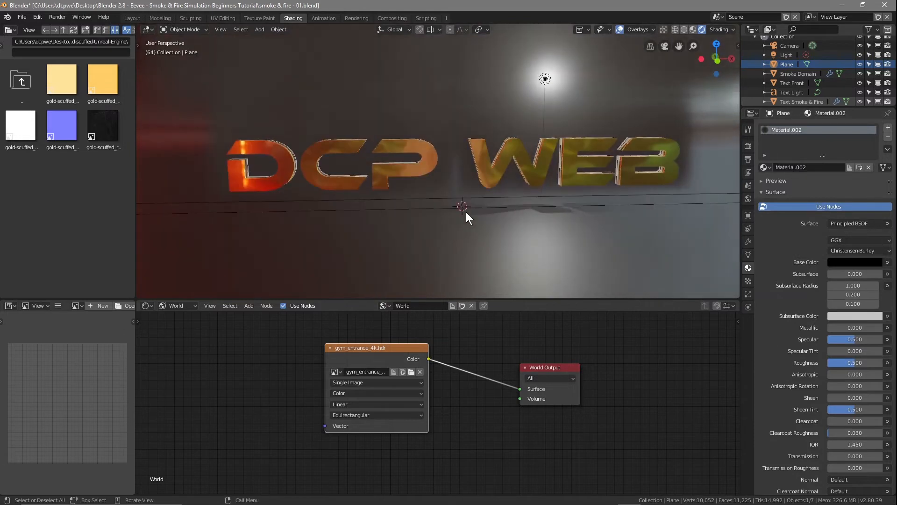
# Step: Delete the point light above the text from the scene
pyautogui.click(547, 78)
pyautogui.click(783, 55)
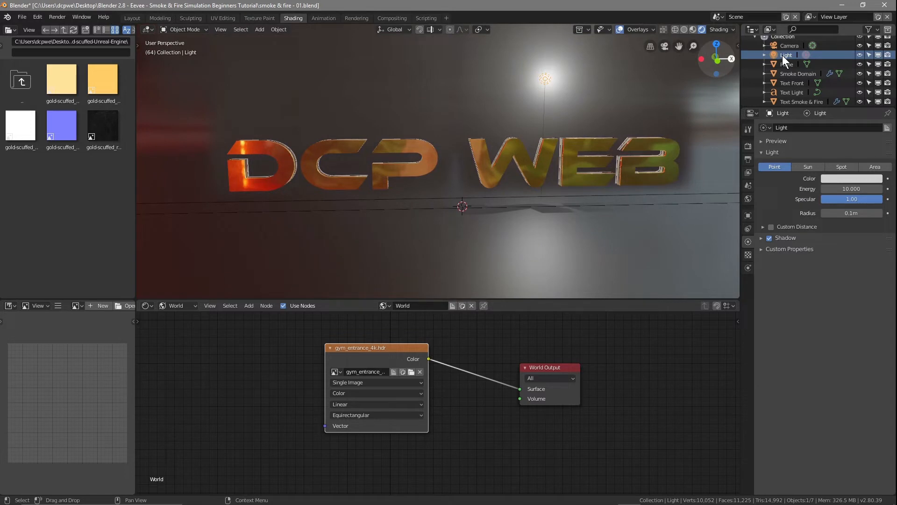
pyautogui.click(544, 79)
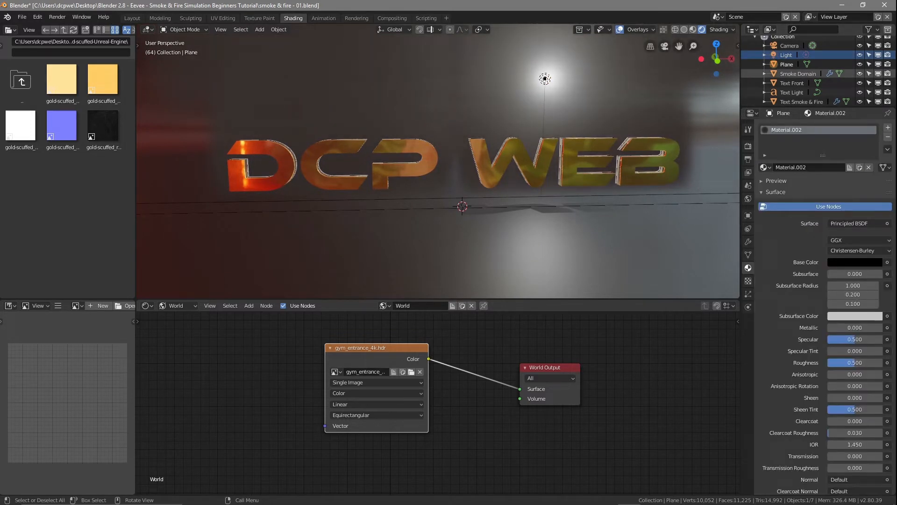
pyautogui.click(545, 80)
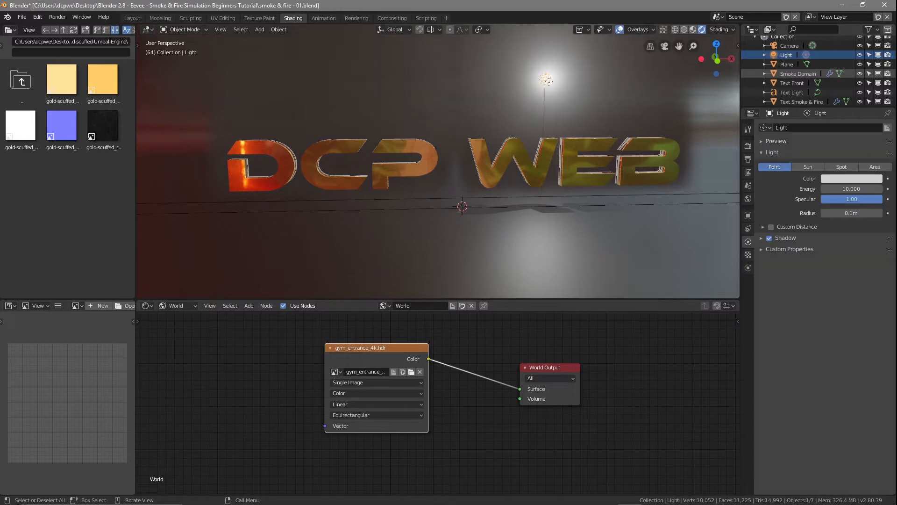
pyautogui.press('Delete')
pyautogui.moveTo(443, 249)
pyautogui.mouseDown(button='middle')
pyautogui.moveTo(429, 243)
pyautogui.moveTo(439, 243)
pyautogui.mouseUp(button='middle')
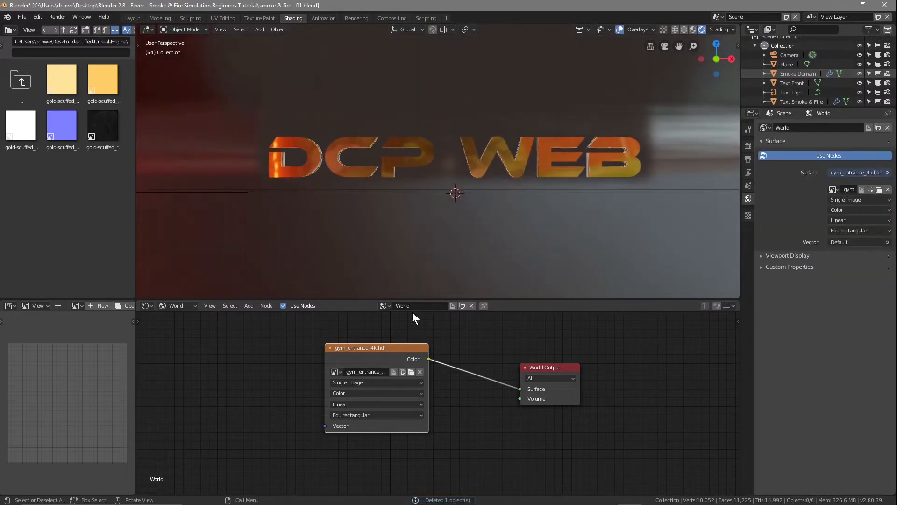
# Step: Switch to the Layout workspace and rewind the animation from the middle of the timeline to frame 1
pyautogui.click(131, 20)
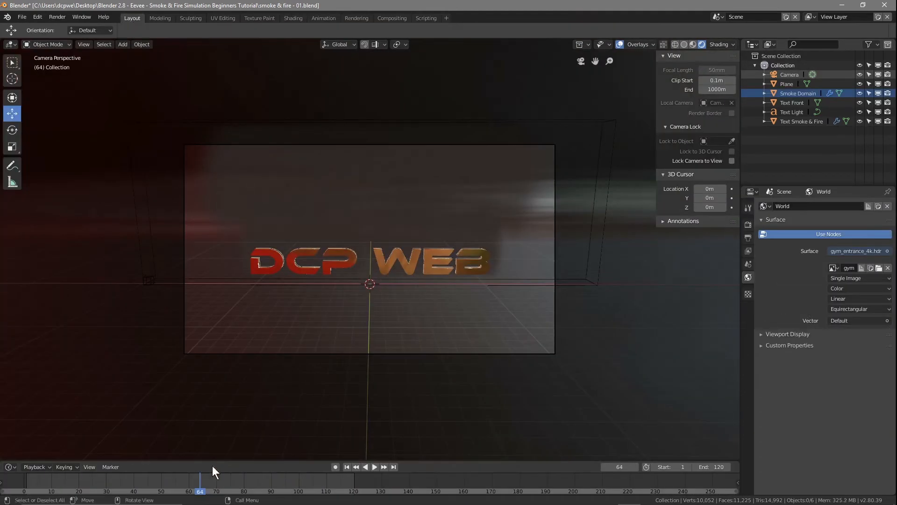
pyautogui.moveTo(201, 493)
pyautogui.mouseDown()
pyautogui.moveTo(187, 494)
pyautogui.moveTo(196, 493)
pyautogui.mouseUp()
pyautogui.moveTo(203, 489); pyautogui.dragTo(27, 477, button='right')
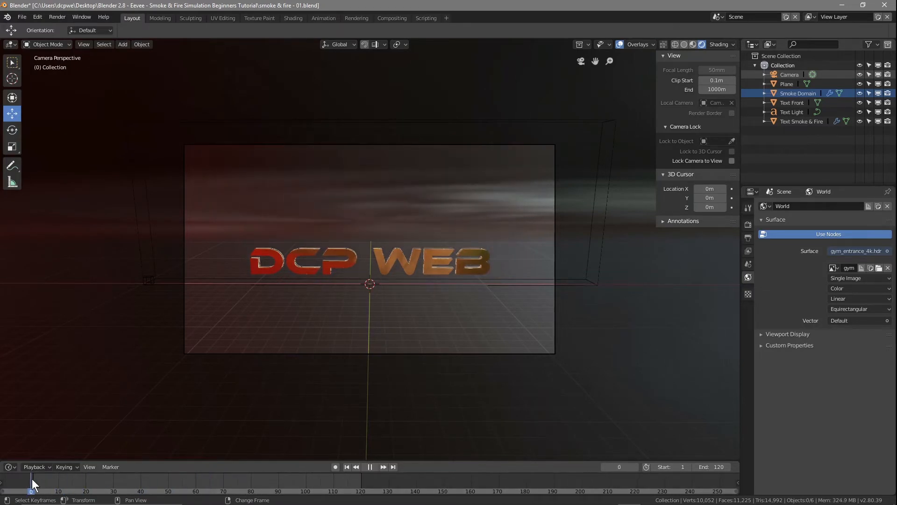
pyautogui.press('space')
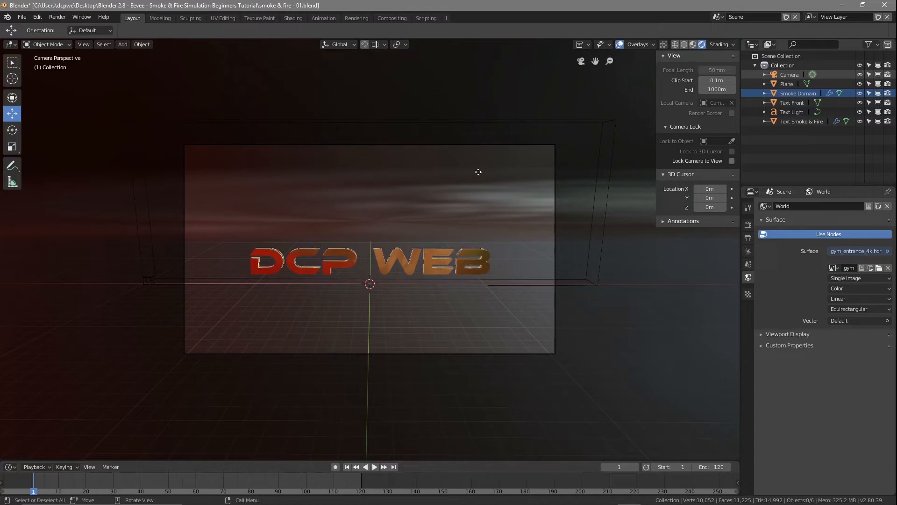
# Step: Back in the Shading workspace, set the roughness of the floor plane's material to 0.373
pyautogui.click(298, 19)
pyautogui.moveTo(456, 215); pyautogui.dragTo(433, 228, button='middle')
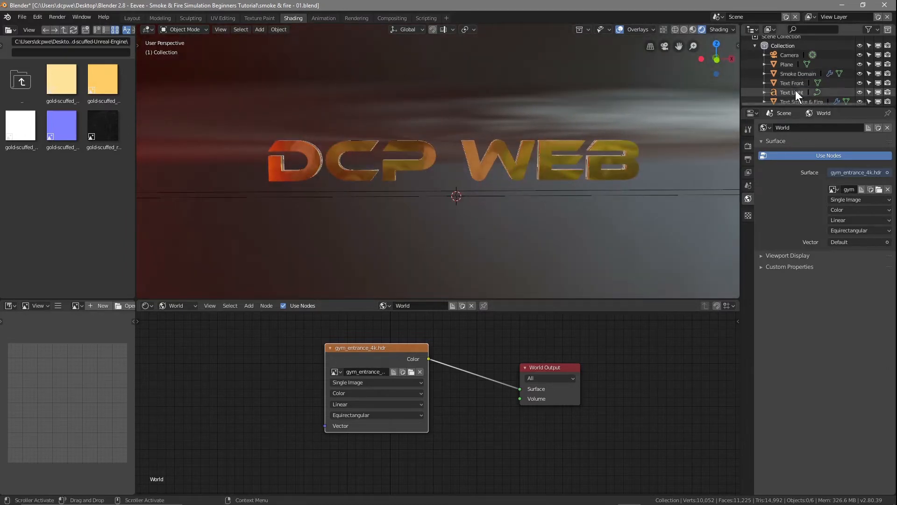
pyautogui.click(787, 64)
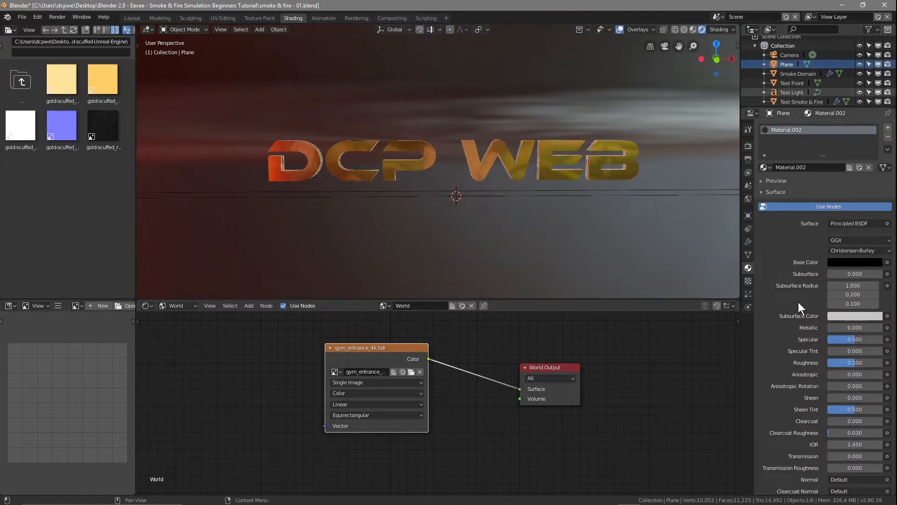
pyautogui.moveTo(850, 365); pyautogui.dragTo(825, 365)
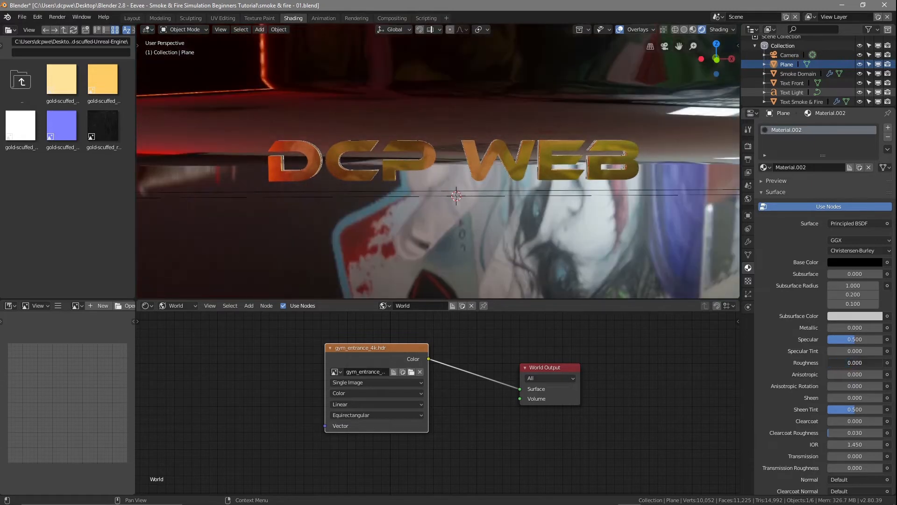
pyautogui.moveTo(825, 366)
pyautogui.mouseDown()
pyautogui.moveTo(834, 366)
pyautogui.moveTo(825, 365)
pyautogui.mouseUp()
pyautogui.moveTo(447, 222); pyautogui.dragTo(406, 229, button='middle')
pyautogui.moveTo(835, 363); pyautogui.dragTo(856, 363)
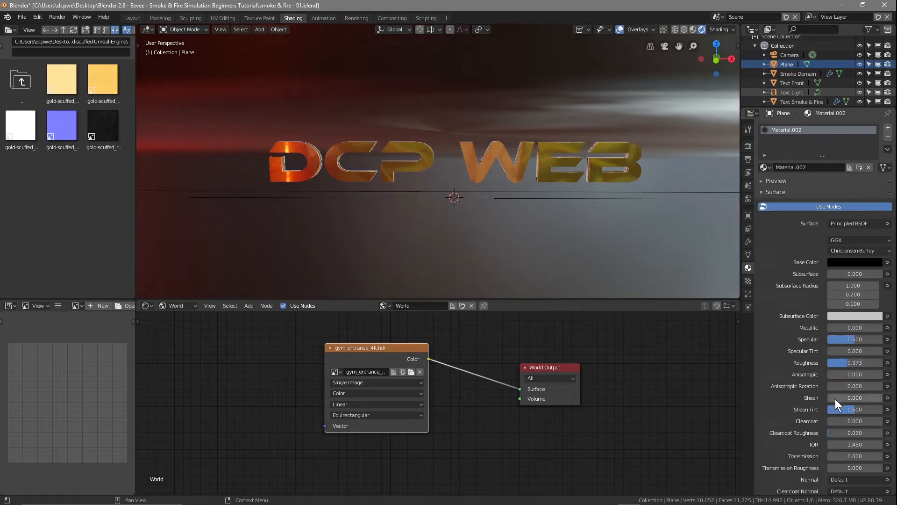
pyautogui.moveTo(836, 350)
pyautogui.mouseDown()
pyautogui.moveTo(866, 350)
pyautogui.moveTo(836, 350)
pyautogui.moveTo(861, 341)
pyautogui.moveTo(805, 341)
pyautogui.moveTo(855, 341)
pyautogui.mouseUp()
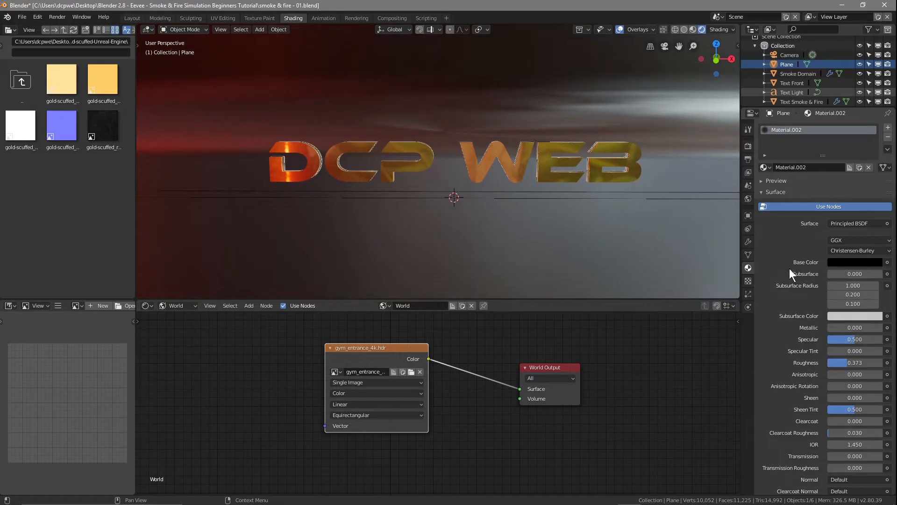
# Step: Enable Screen Space Reflections in the Eevee render settings so the text mirrors on the floor
pyautogui.click(747, 147)
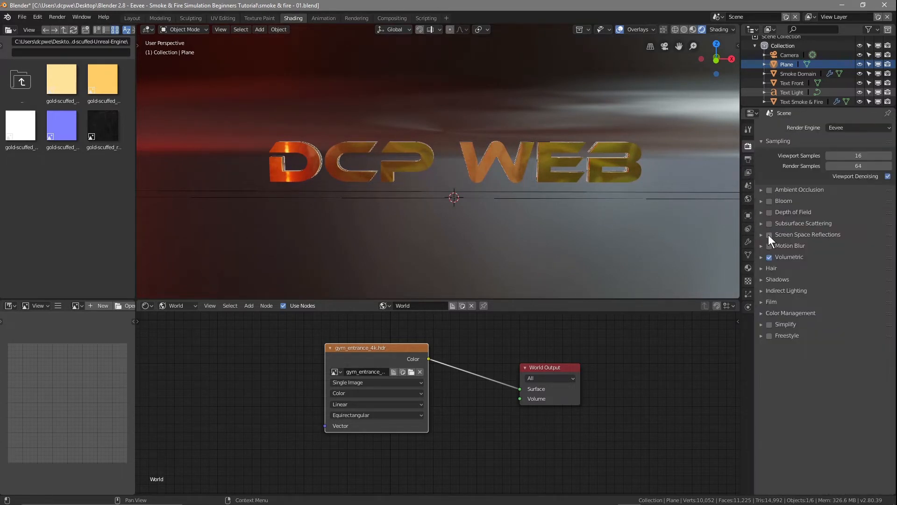
pyautogui.click(770, 235)
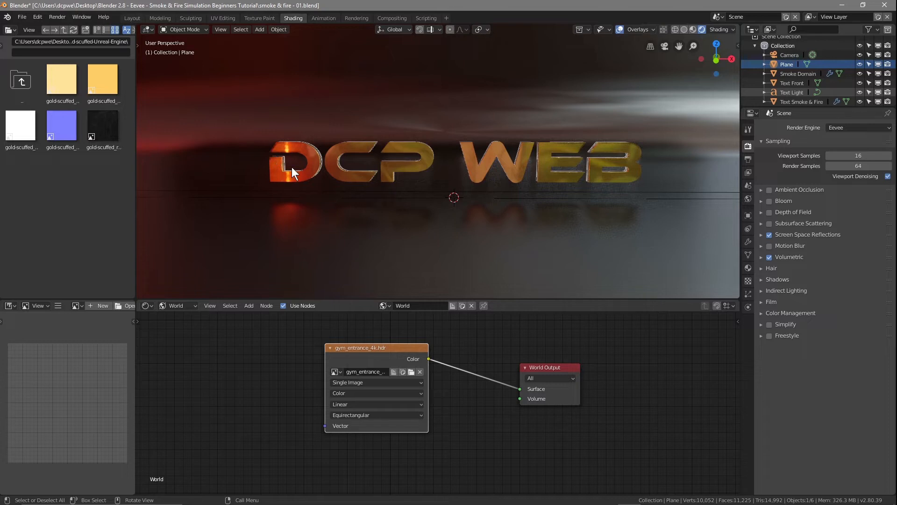
pyautogui.moveTo(401, 225)
pyautogui.mouseDown(button='middle')
pyautogui.moveTo(414, 228)
pyautogui.moveTo(399, 223)
pyautogui.mouseUp(button='middle')
# Step: Set both the viewport samples and the render samples to 120
pyautogui.click(836, 156)
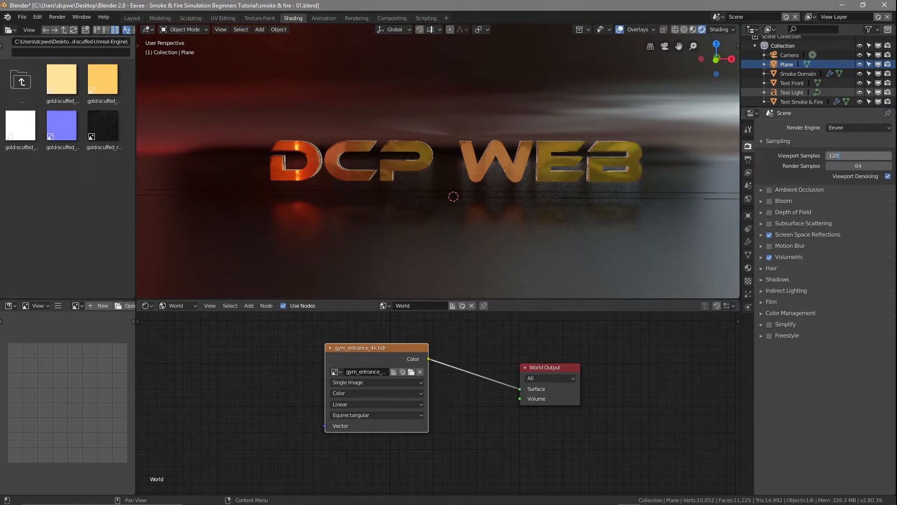
pyautogui.press('Return')
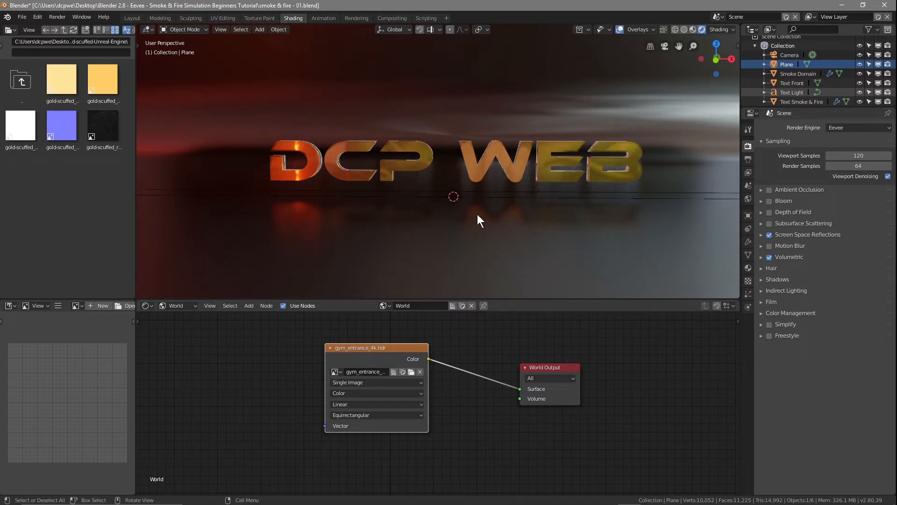
pyautogui.click(878, 168)
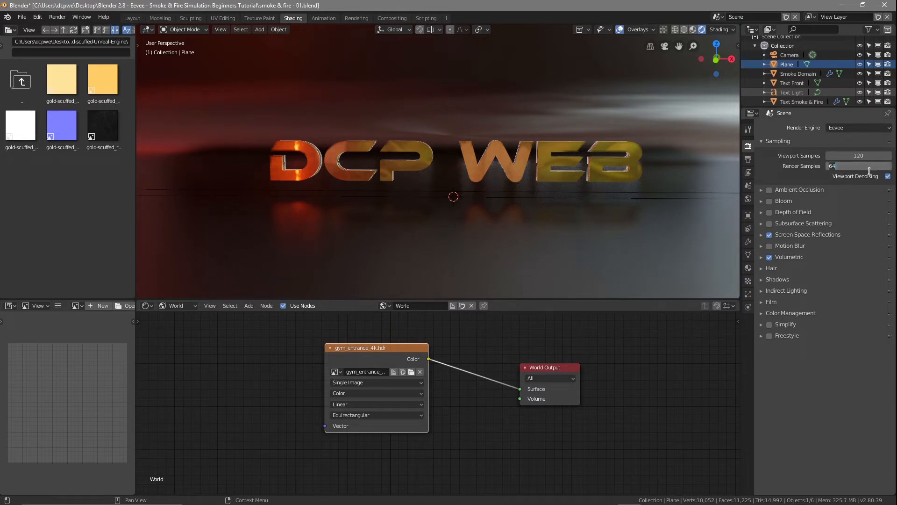
pyautogui.write('120')
pyautogui.press('Return')
# Step: Look through the camera, render a test image of the current frame and close the result
pyautogui.moveTo(388, 226)
pyautogui.mouseDown(button='middle')
pyautogui.moveTo(406, 225)
pyautogui.moveTo(383, 229)
pyautogui.moveTo(395, 231)
pyautogui.mouseUp(button='middle')
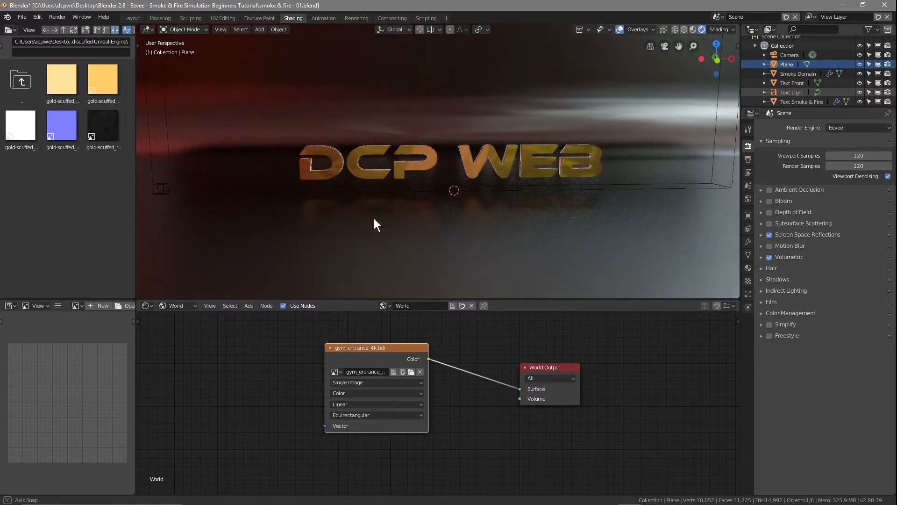
pyautogui.press('KP_0')
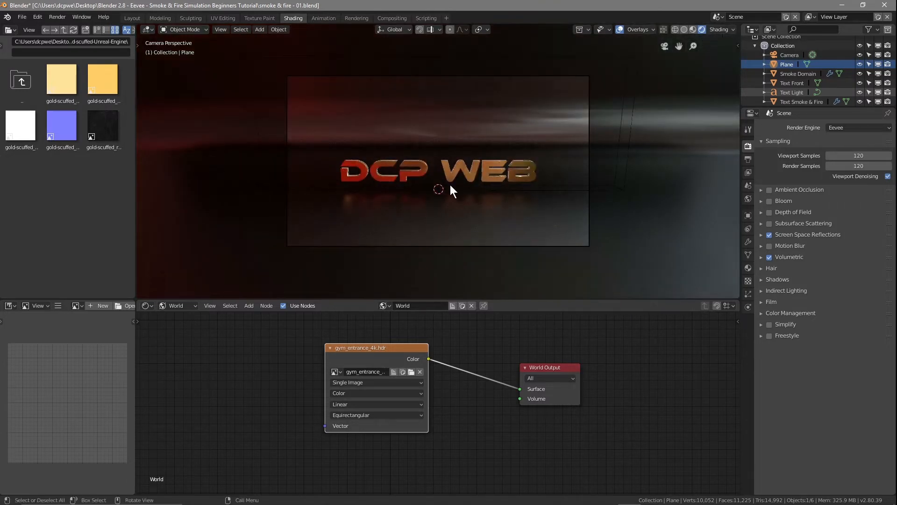
pyautogui.press('F12')
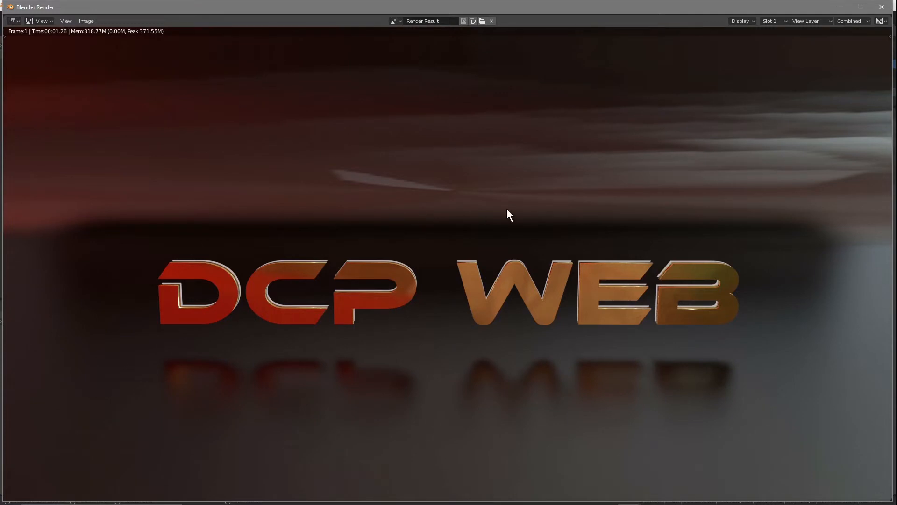
pyautogui.click(882, 7)
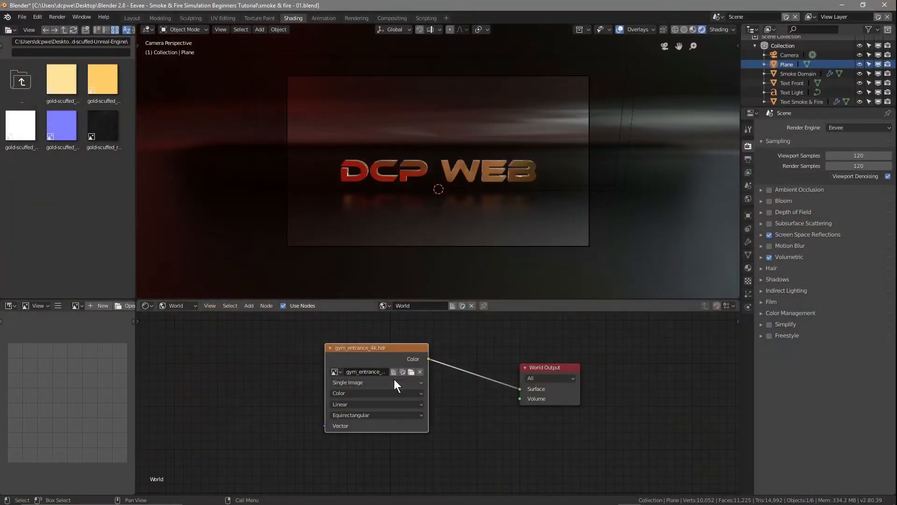
# Step: Replace the world environment image with satara_night_4k.hdr
pyautogui.click(411, 373)
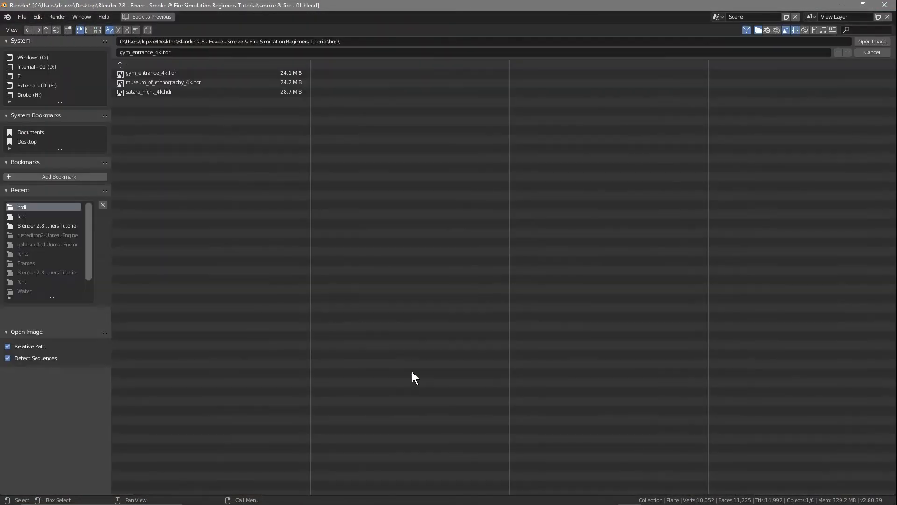
pyautogui.click(133, 92)
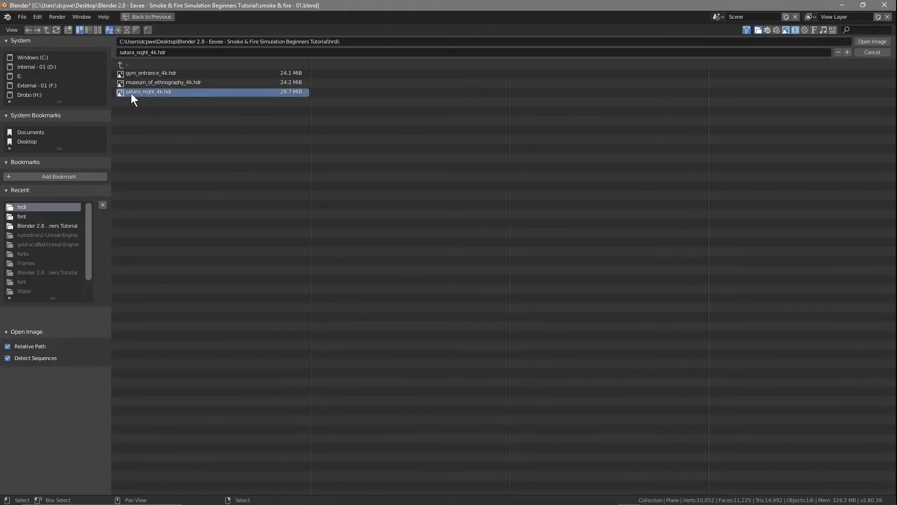
pyautogui.click(871, 41)
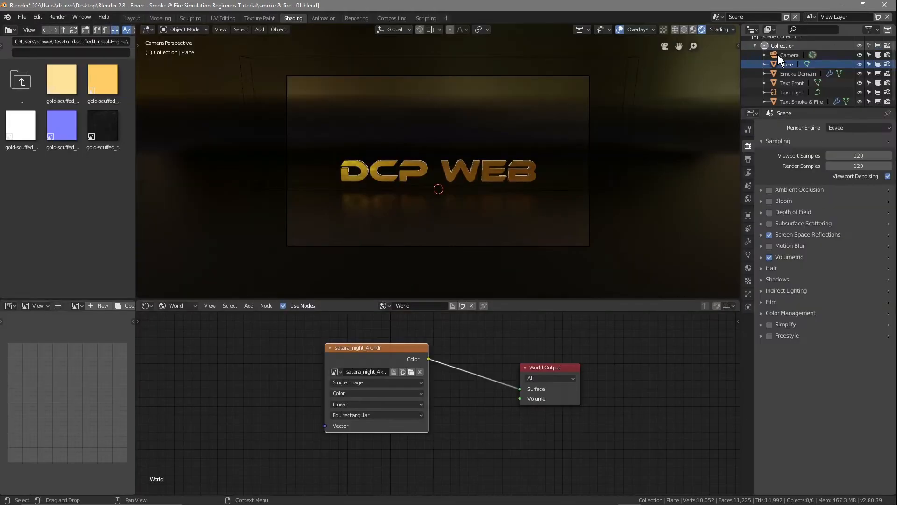
# Step: Inspect the text under the night lighting, then render a test image from the camera and close it
pyautogui.moveTo(397, 188); pyautogui.dragTo(376, 194, button='middle')
pyautogui.scroll(2, 413, 181)
pyautogui.scroll(1, 413, 182)
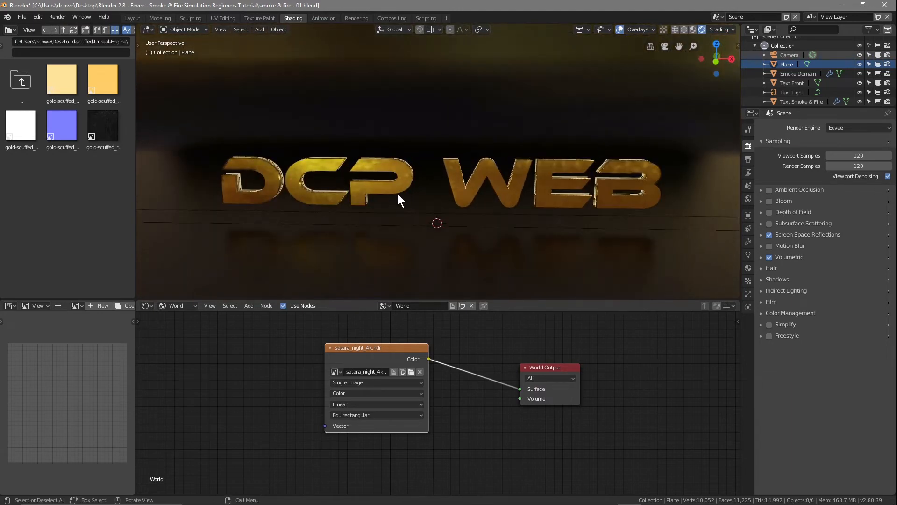
pyautogui.press('KP_0')
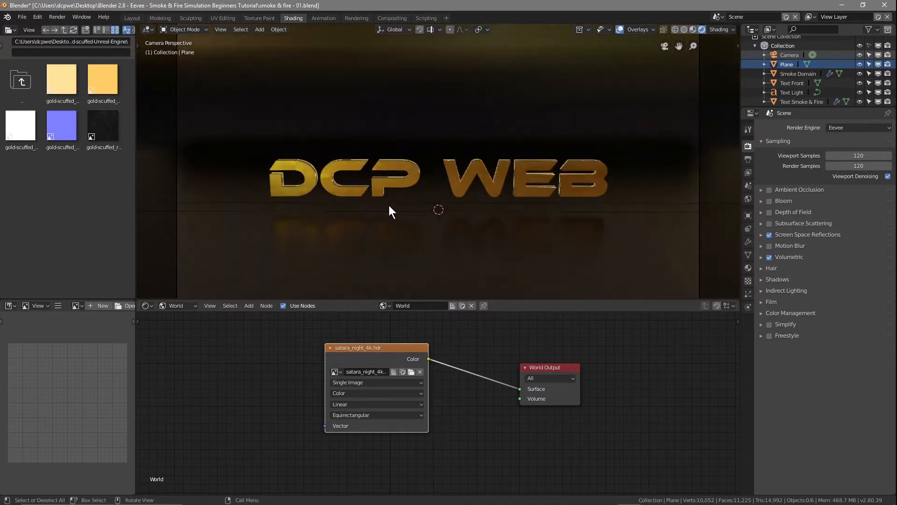
pyautogui.press('F12')
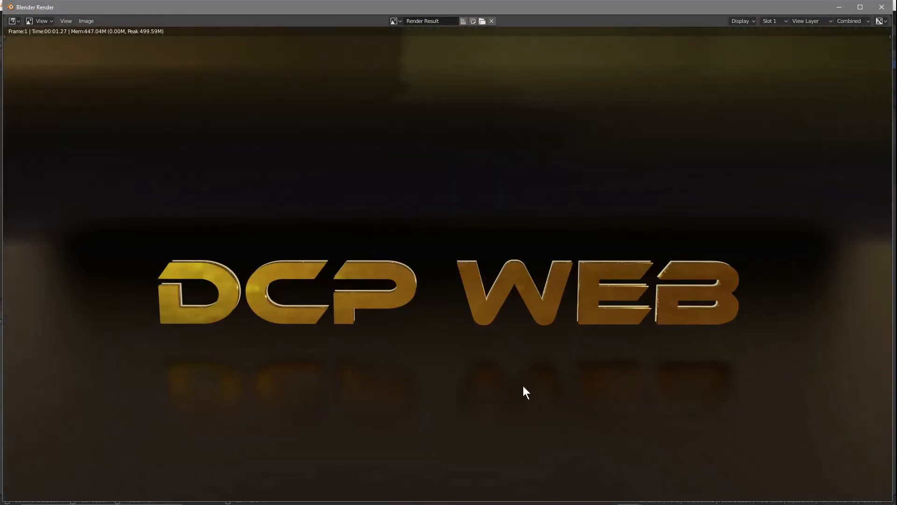
pyautogui.click(882, 7)
# Step: Replace the world environment image with museum_of_ethnography_4k.hdr
pyautogui.click(412, 372)
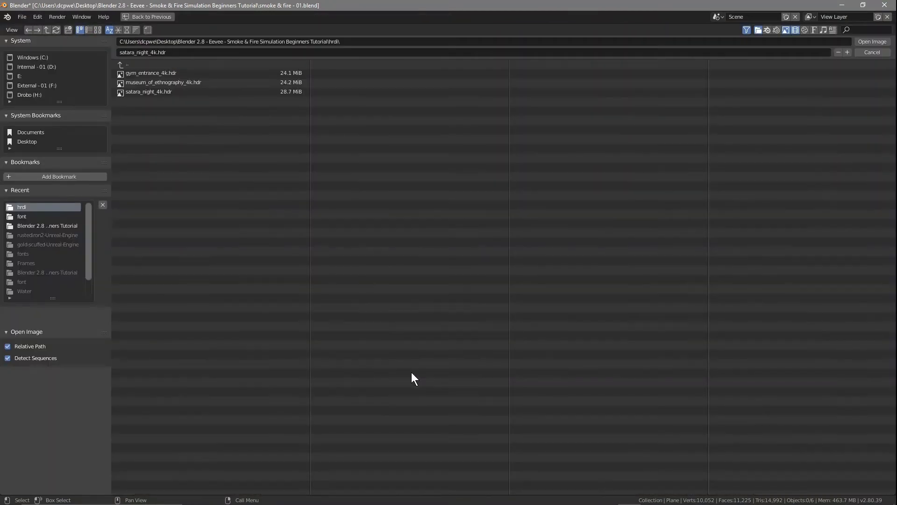
pyautogui.click(154, 83)
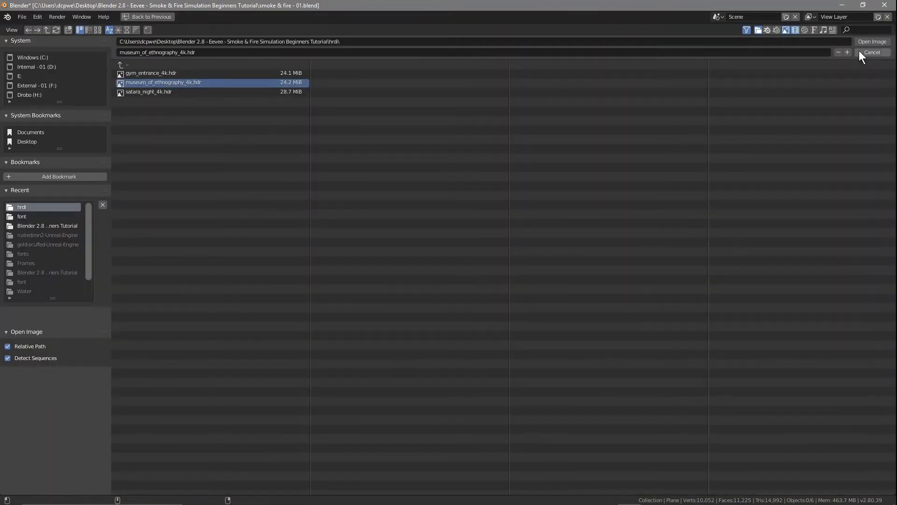
pyautogui.click(867, 41)
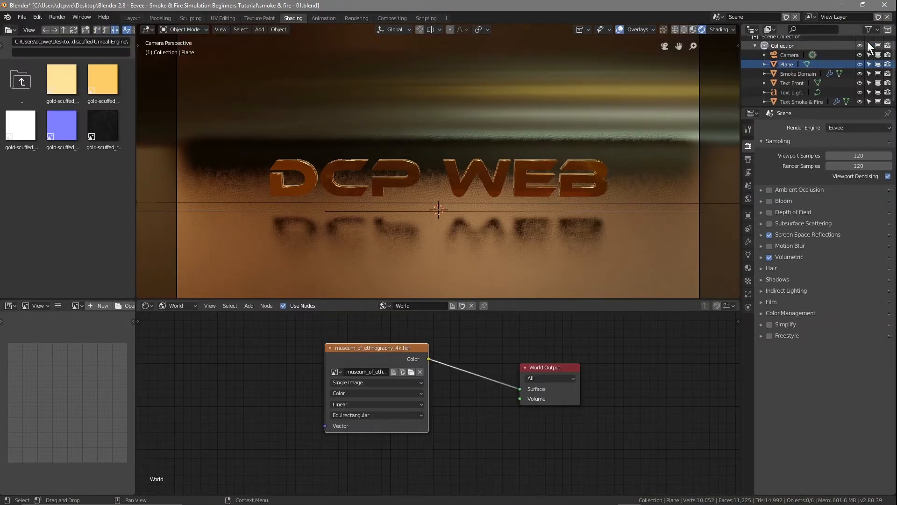
# Step: Inspect the text under the museum lighting and render a test image of the current frame
pyautogui.moveTo(411, 184)
pyautogui.mouseDown(button='middle')
pyautogui.moveTo(401, 186)
pyautogui.moveTo(425, 184)
pyautogui.moveTo(373, 183)
pyautogui.moveTo(417, 183)
pyautogui.moveTo(390, 187)
pyautogui.moveTo(409, 192)
pyautogui.moveTo(396, 188)
pyautogui.mouseUp(button='middle')
pyautogui.scroll(3, 403, 181)
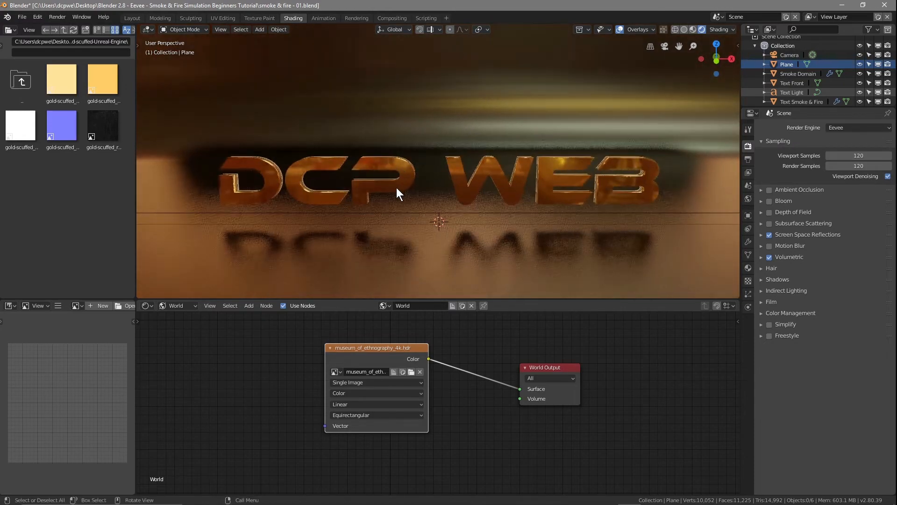
pyautogui.press('F12')
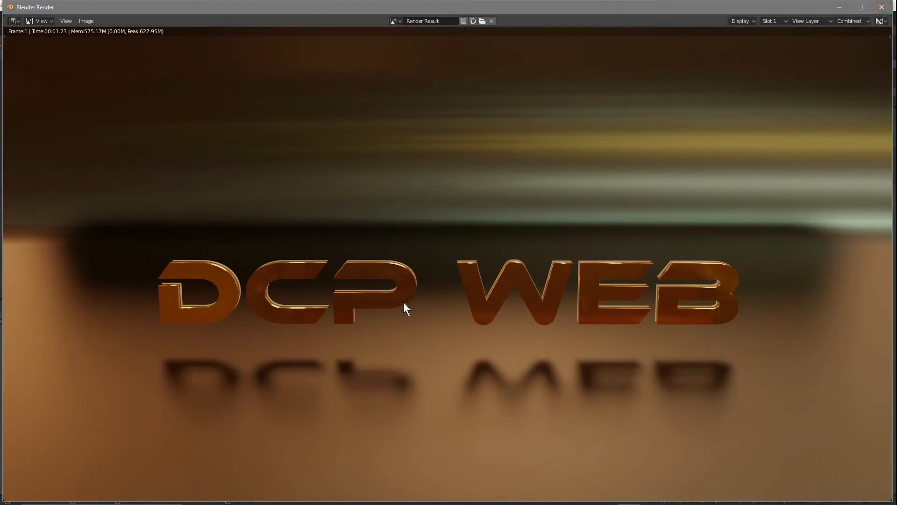
# Step: Close the test render, switch to the Layout workspace and hide the viewport's transform sidebar
pyautogui.click(882, 7)
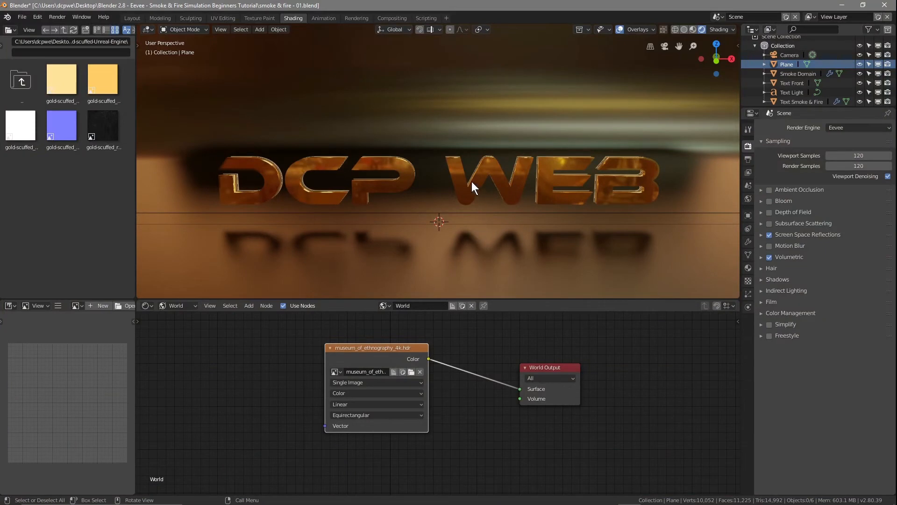
pyautogui.click(132, 19)
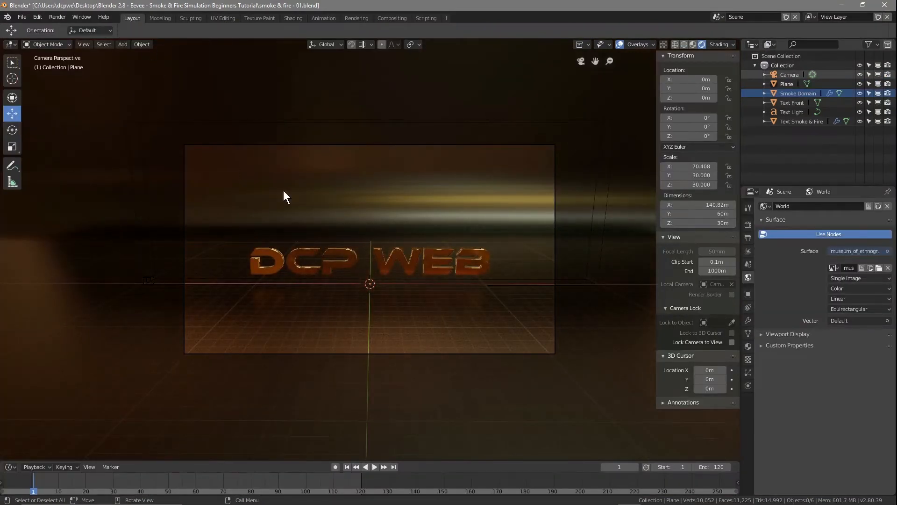
pyautogui.moveTo(413, 288); pyautogui.dragTo(280, 295, button='middle')
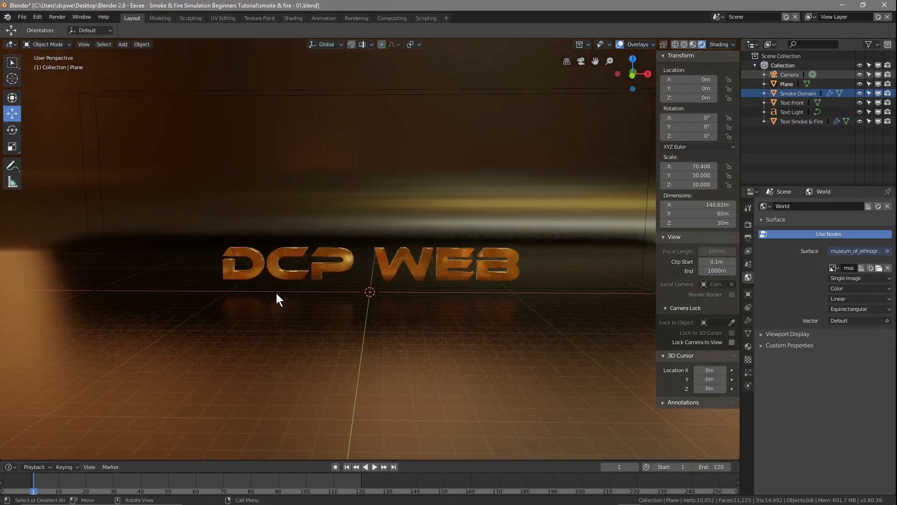
pyautogui.scroll(-1, 385, 319)
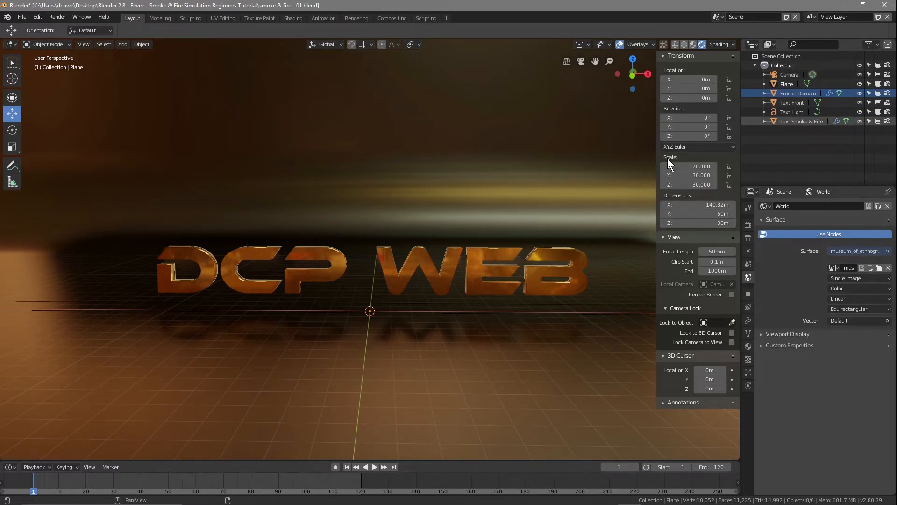
pyautogui.press('n')
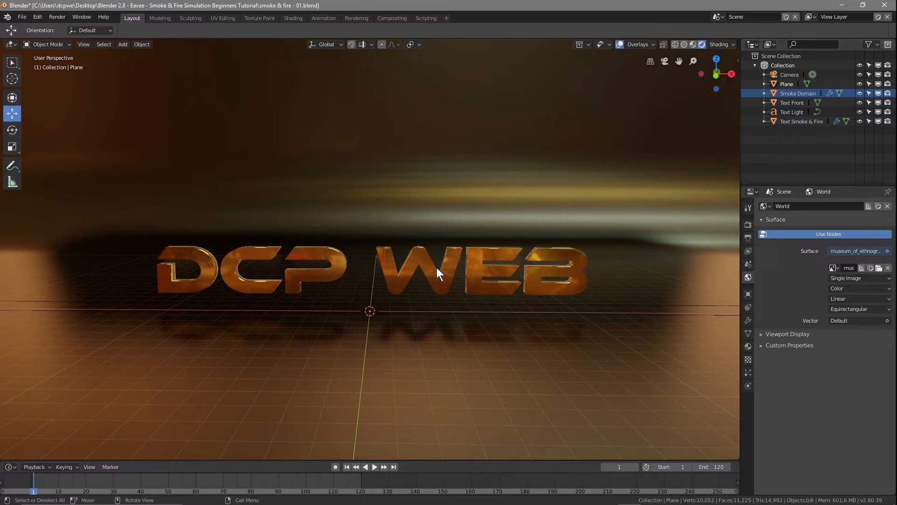
# Step: Parent the Text Smoke & Fire and Text Light objects to Text Front using the Object parent type
pyautogui.click(799, 122)
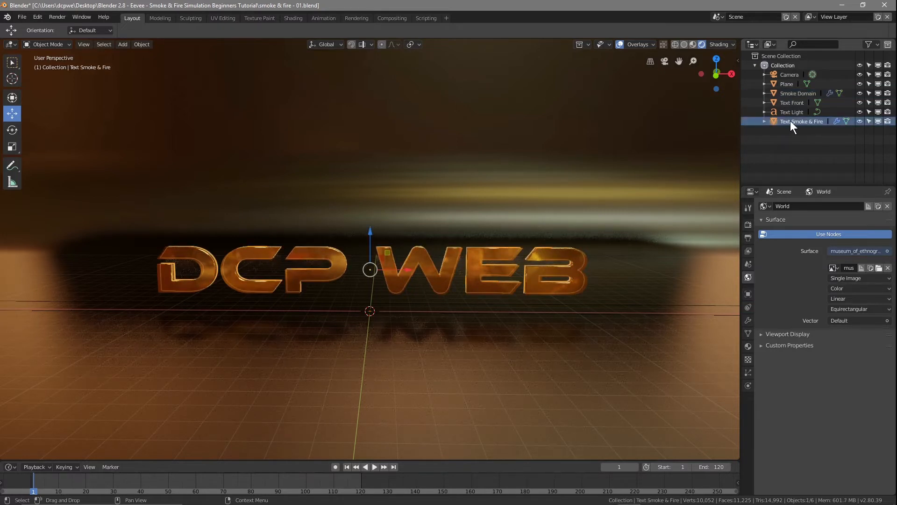
pyautogui.keyDown('ctrl'); pyautogui.click(791, 113); pyautogui.keyUp('ctrl')
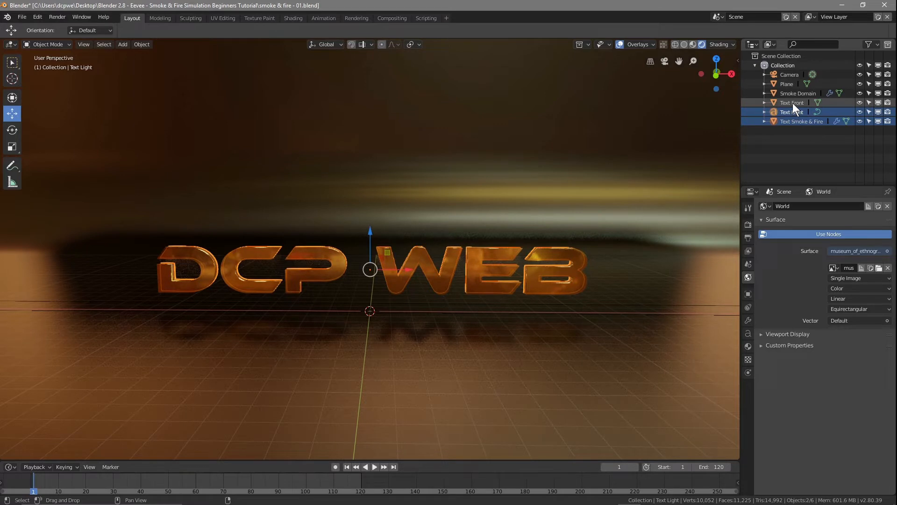
pyautogui.keyDown('ctrl'); pyautogui.click(793, 103); pyautogui.keyUp('ctrl')
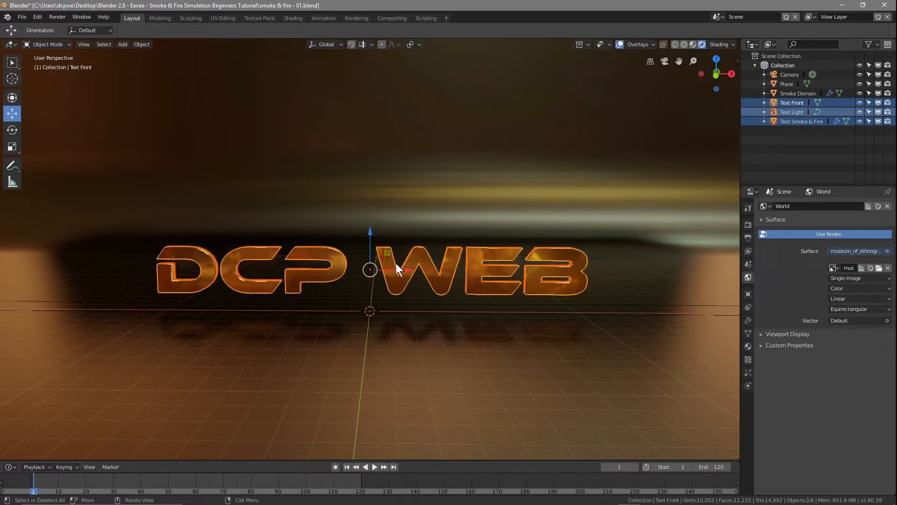
pyautogui.hotkey('ctrl', 'p')
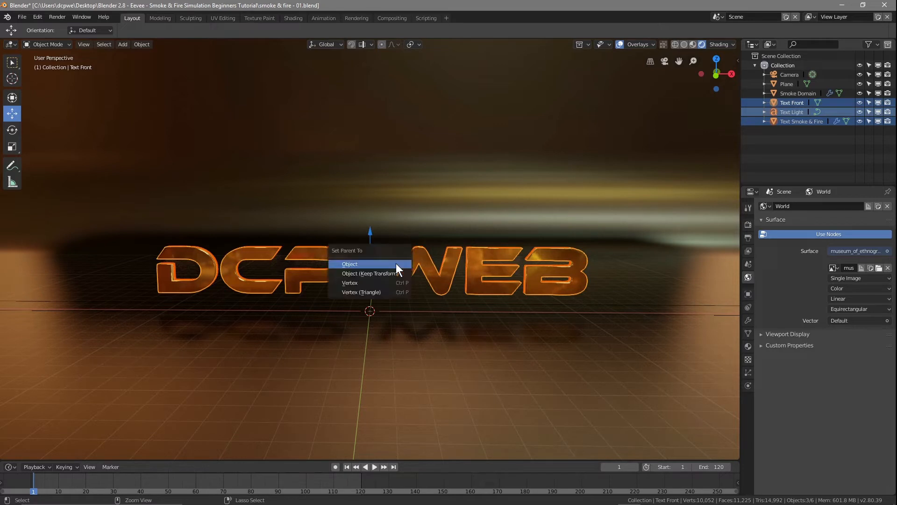
pyautogui.click(358, 263)
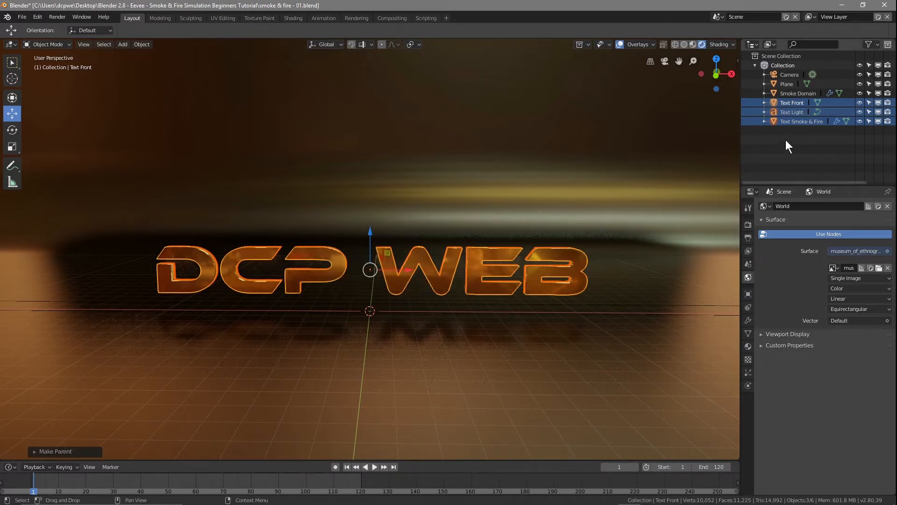
# Step: Raise Text Front vertically on its own to test the parenting, and undo the move
pyautogui.click(794, 102)
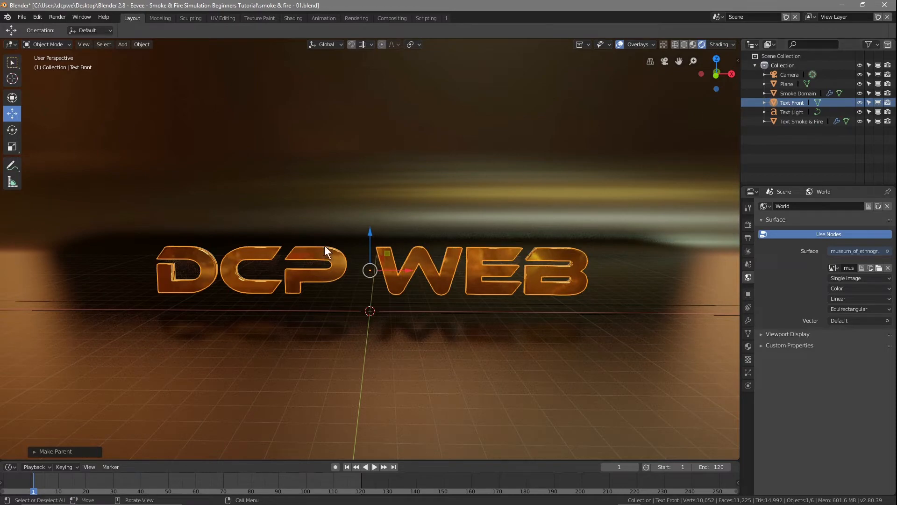
pyautogui.moveTo(371, 234); pyautogui.dragTo(333, 164)
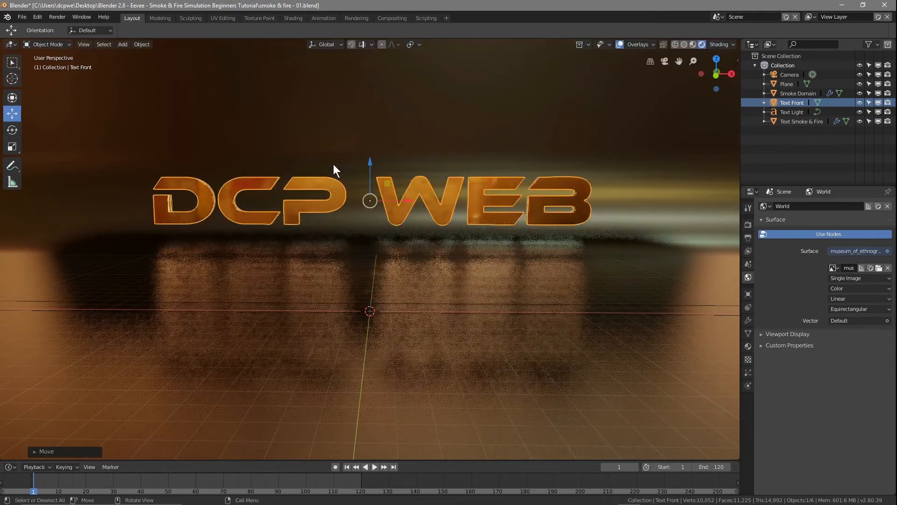
pyautogui.hotkey('ctrl', 'z')
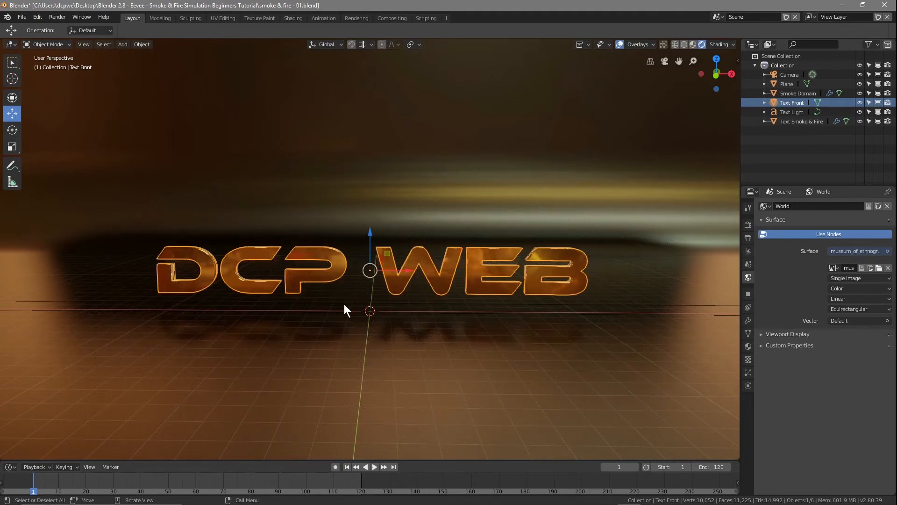
# Step: Lower Text Front along the Z axis so the text sits just above the reflective floor
pyautogui.moveTo(260, 324); pyautogui.dragTo(337, 313, button='middle')
pyautogui.moveTo(381, 232); pyautogui.dragTo(376, 246)
pyautogui.moveTo(442, 301); pyautogui.dragTo(437, 327, button='middle')
pyautogui.moveTo(369, 245); pyautogui.dragTo(368, 243)
pyautogui.moveTo(459, 354); pyautogui.dragTo(465, 360, button='middle')
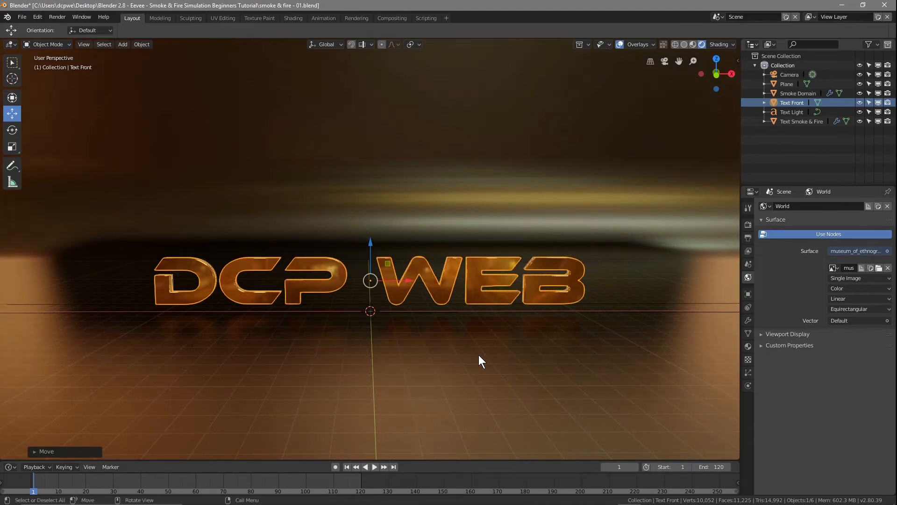
# Step: Reframe the text in camera view by setting the Camera's Z location to about 5.47 m and X rotation to 83.7°
pyautogui.press('KP_0')
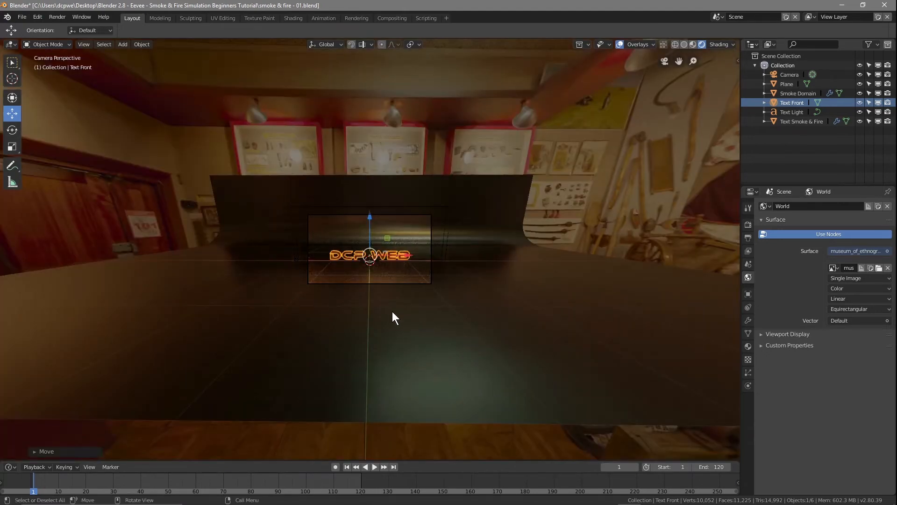
pyautogui.press('Home')
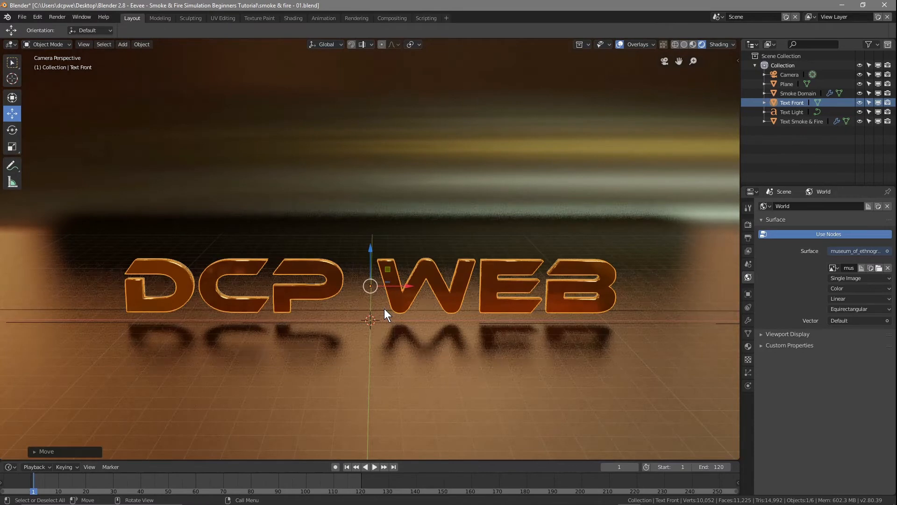
pyautogui.scroll(-2, 385, 308)
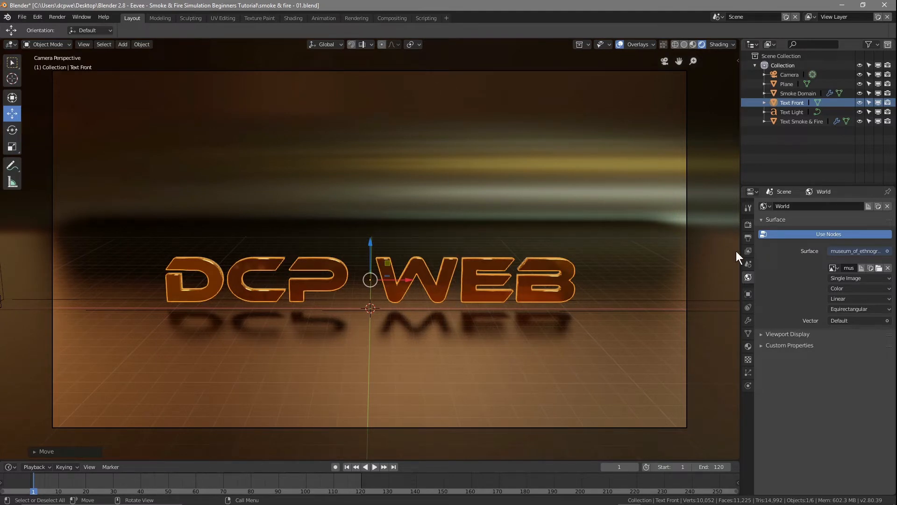
pyautogui.click(783, 74)
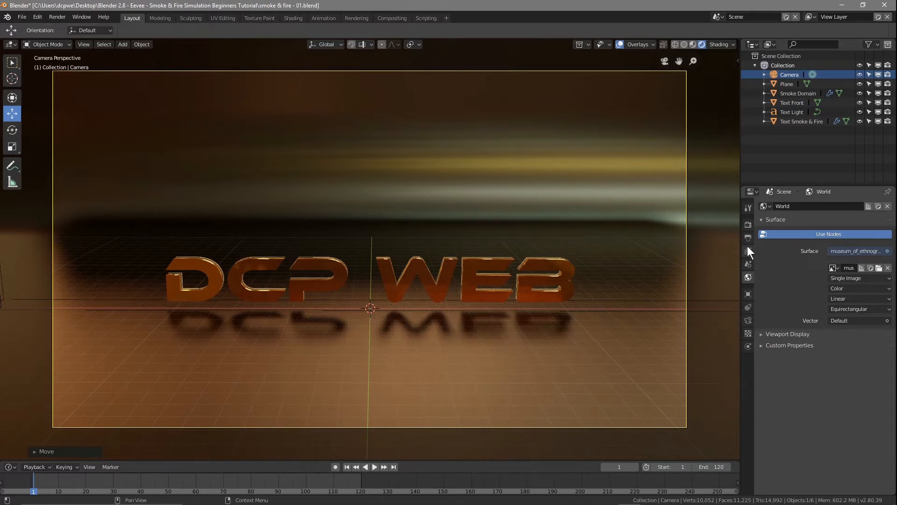
pyautogui.click(748, 294)
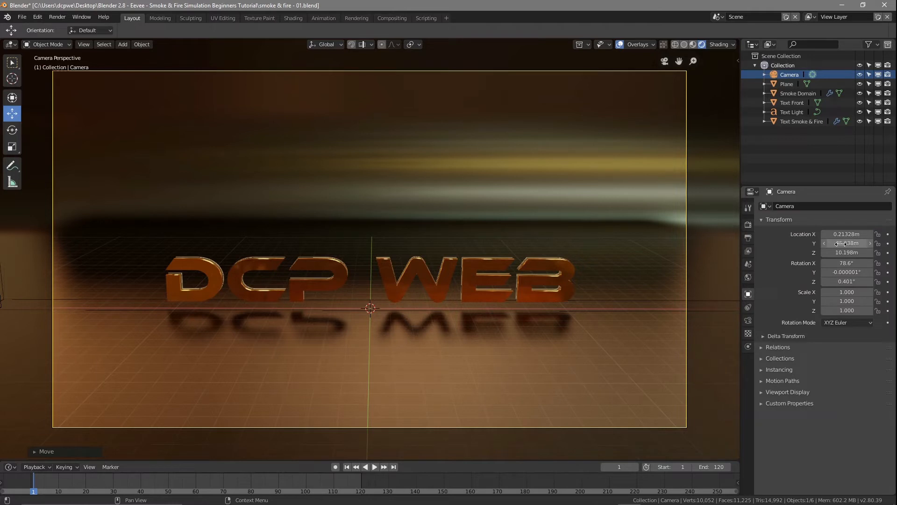
pyautogui.moveTo(841, 244); pyautogui.dragTo(831, 252)
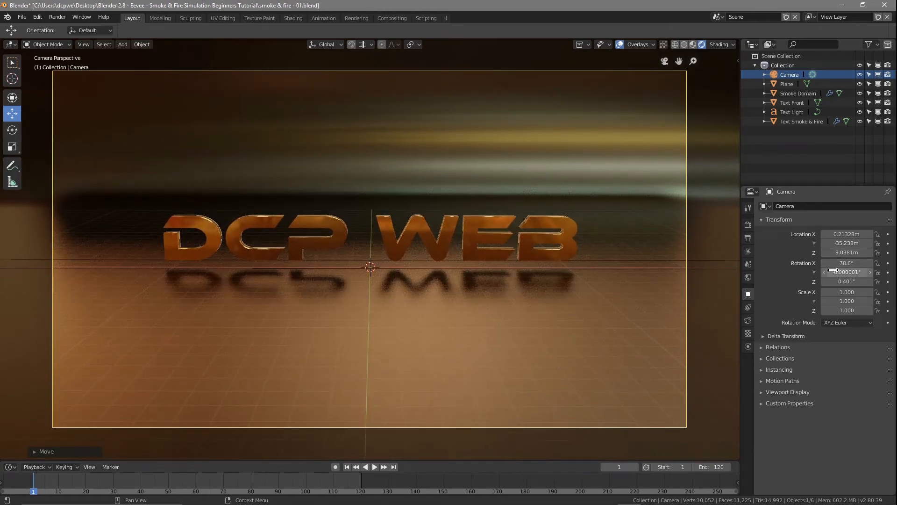
pyautogui.moveTo(846, 263)
pyautogui.mouseDown()
pyautogui.moveTo(843, 252)
pyautogui.moveTo(824, 252)
pyautogui.moveTo(832, 252)
pyautogui.mouseUp()
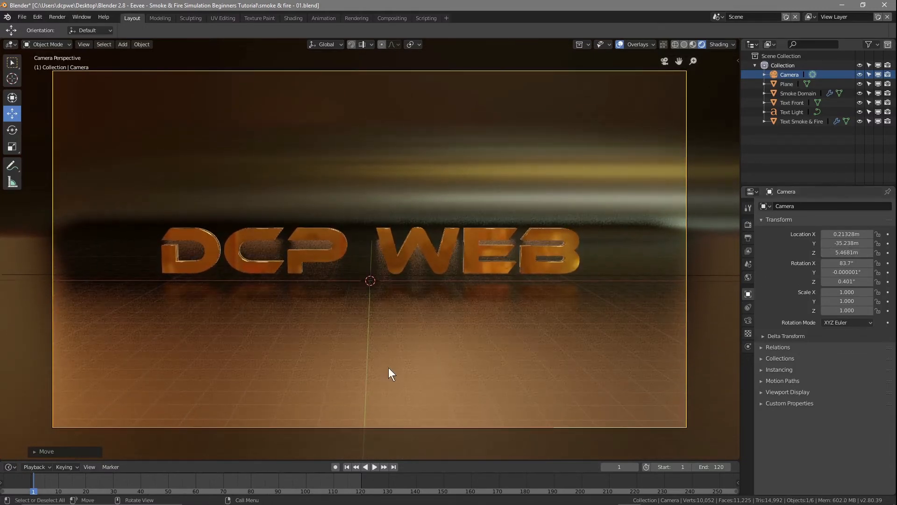
# Step: Render a test image from the adjusted camera, examine it maximized and close it
pyautogui.press('F12')
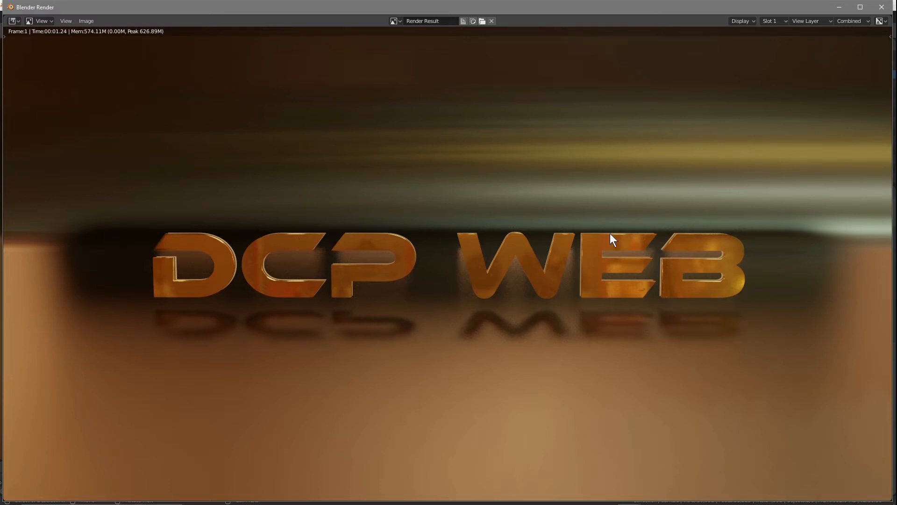
pyautogui.click(858, 7)
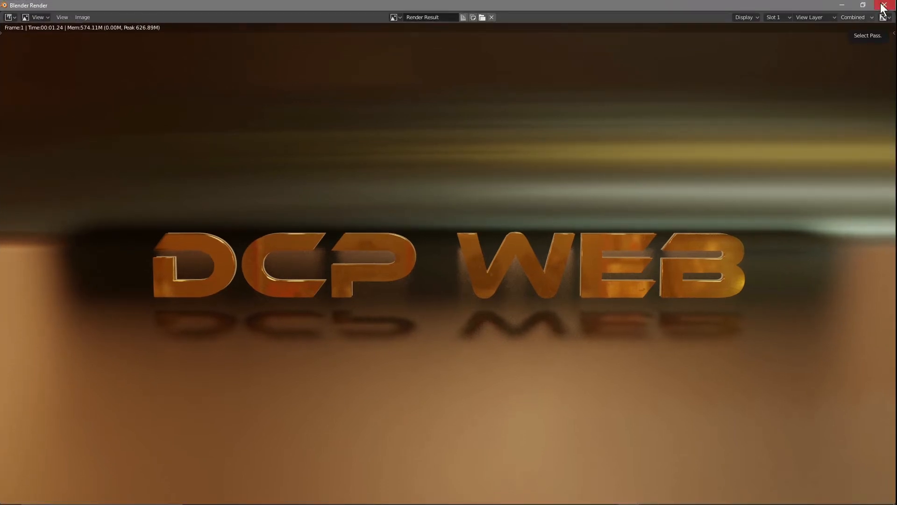
pyautogui.click(883, 5)
# Step: Enable Bloom in the Eevee render settings
pyautogui.click(748, 225)
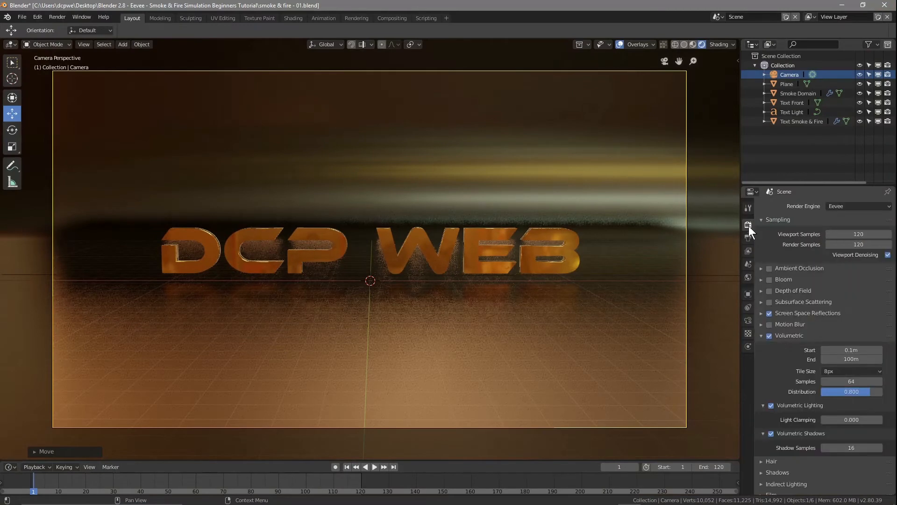
pyautogui.click(769, 279)
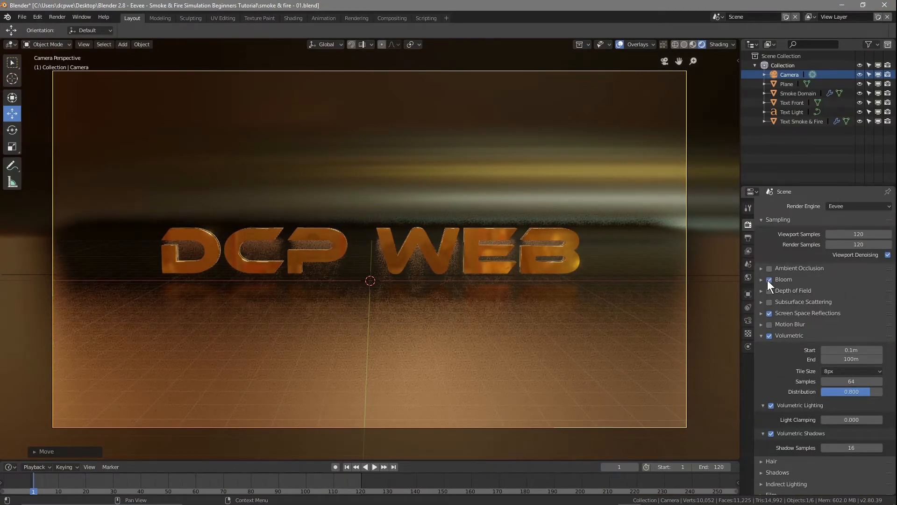
# Step: Create a new material for the Text Light object and set its surface shader to Emission
pyautogui.click(790, 113)
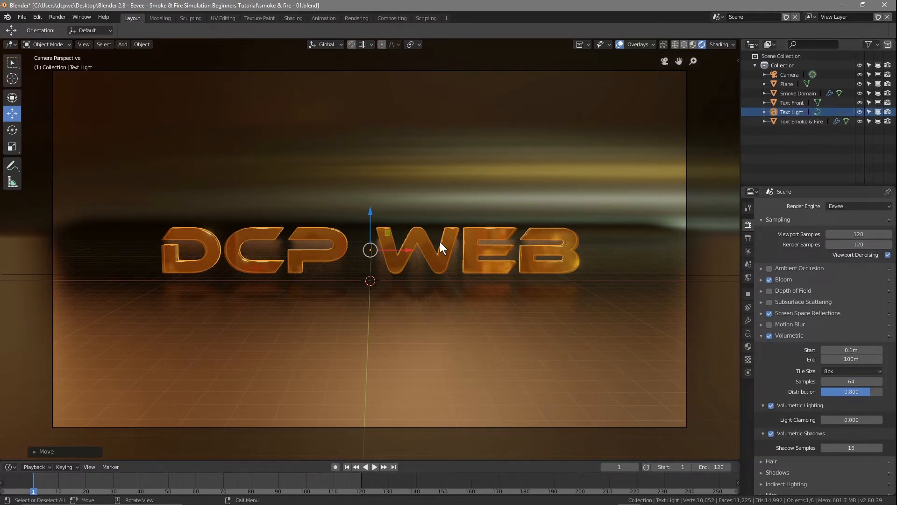
pyautogui.click(747, 345)
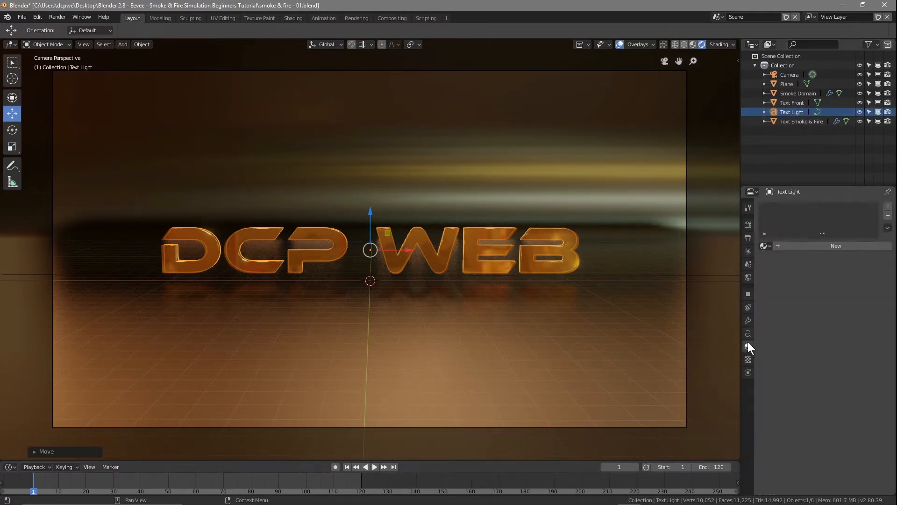
pyautogui.click(818, 248)
pyautogui.click(848, 302)
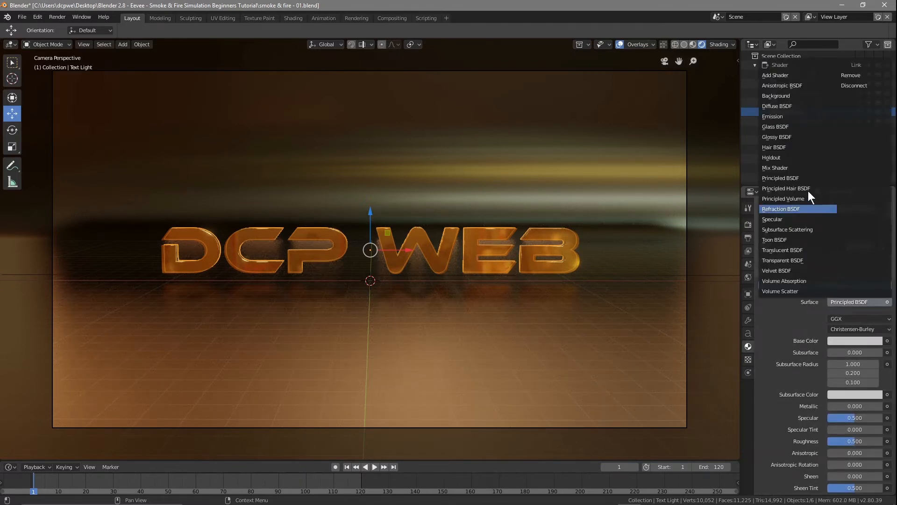
pyautogui.click(778, 117)
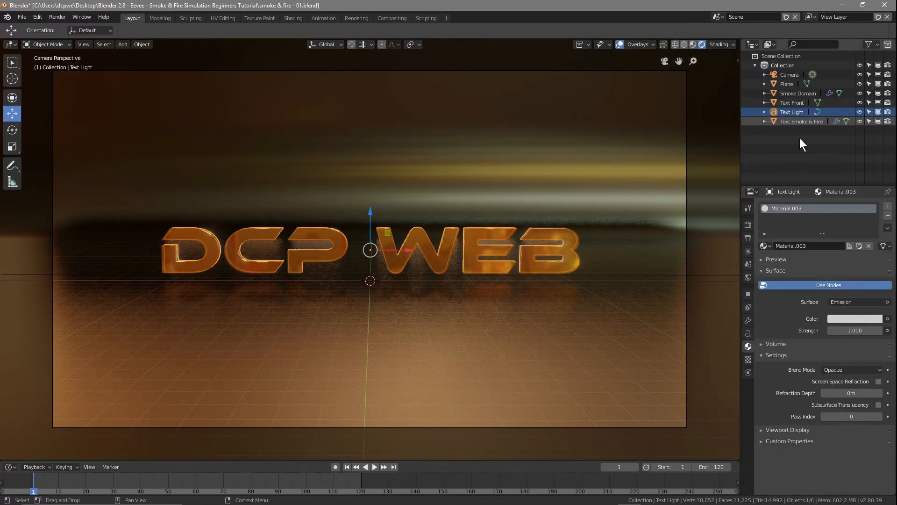
# Step: Set Text Light's emission color to yellow-orange (R 1.000, G 0.475, B 0.000) and its strength to 6.000
pyautogui.moveTo(848, 329); pyautogui.dragTo(846, 316)
pyautogui.click(846, 316)
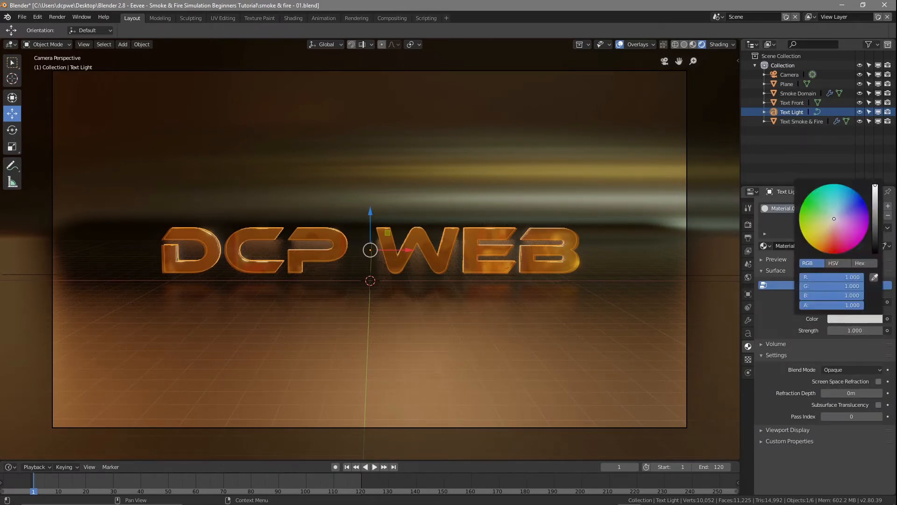
pyautogui.click(810, 244)
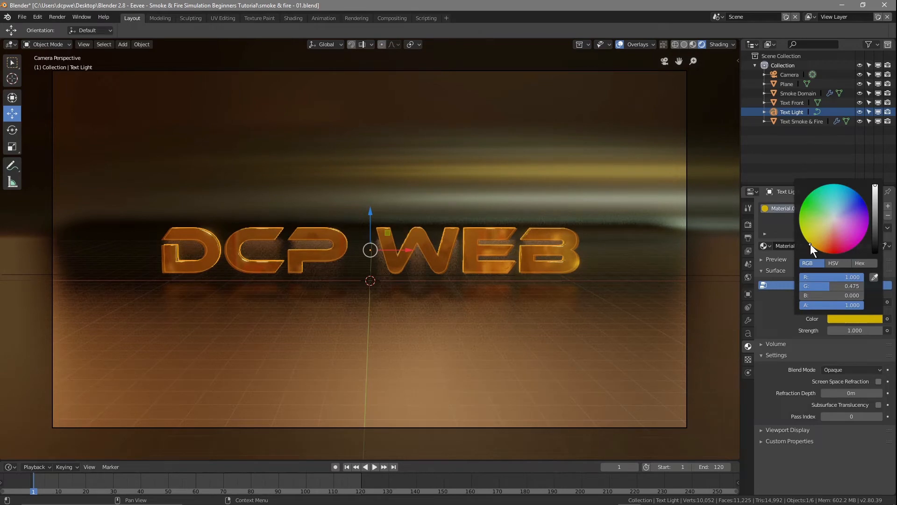
pyautogui.moveTo(854, 330); pyautogui.dragTo(883, 330)
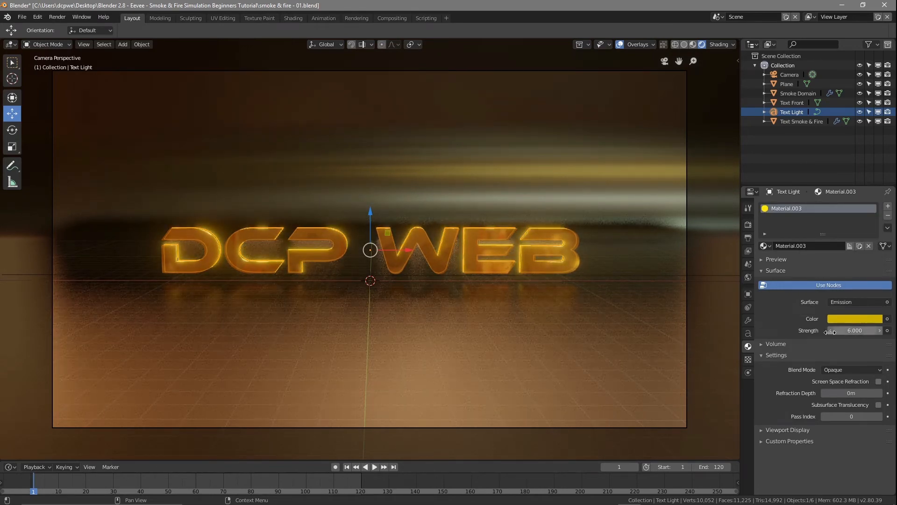
# Step: Render a test image of the text with its emissive outline and close it
pyautogui.press('F12')
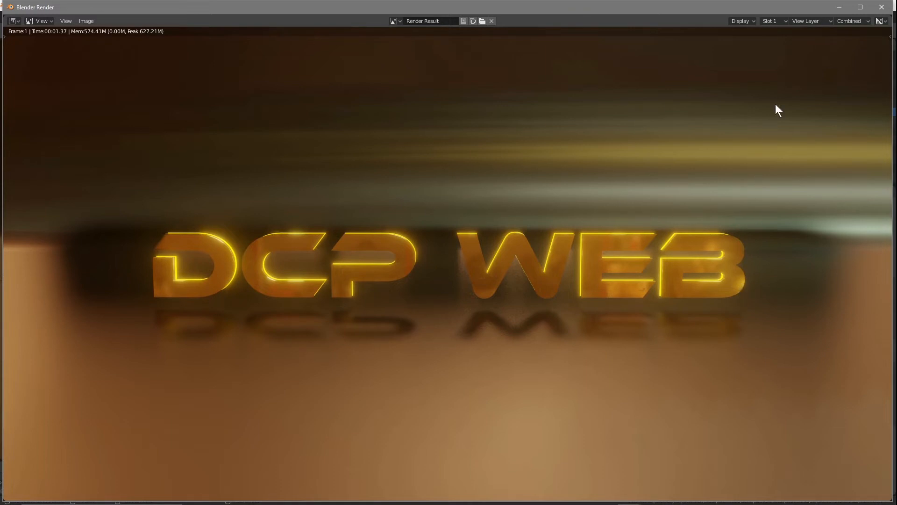
pyautogui.click(881, 7)
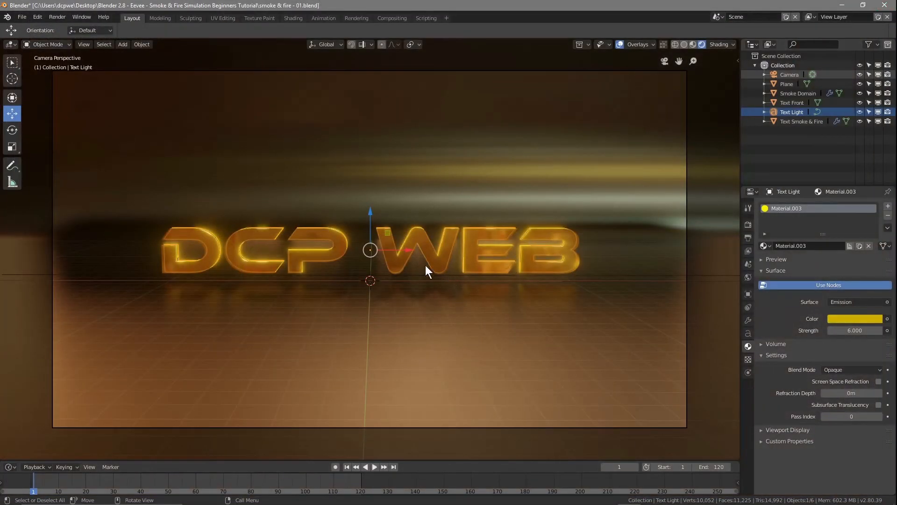
# Step: Save the project and preview the animation in rendered shading from the camera view and from the side
pyautogui.click(21, 18)
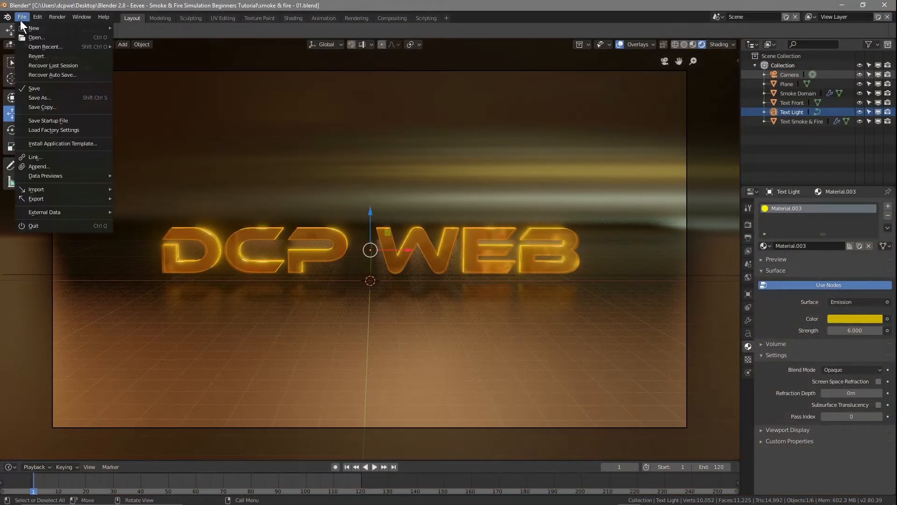
pyautogui.click(37, 90)
pyautogui.click(372, 466)
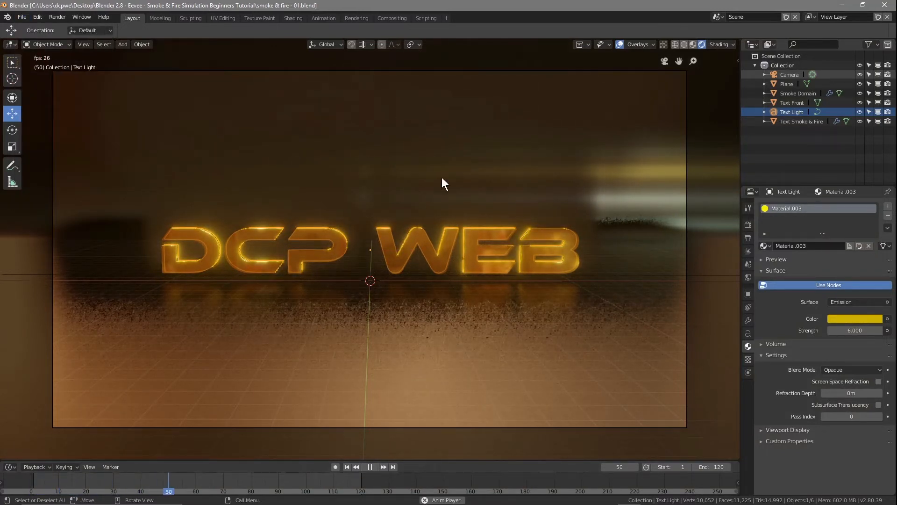
pyautogui.moveTo(312, 316); pyautogui.dragTo(417, 318, button='middle')
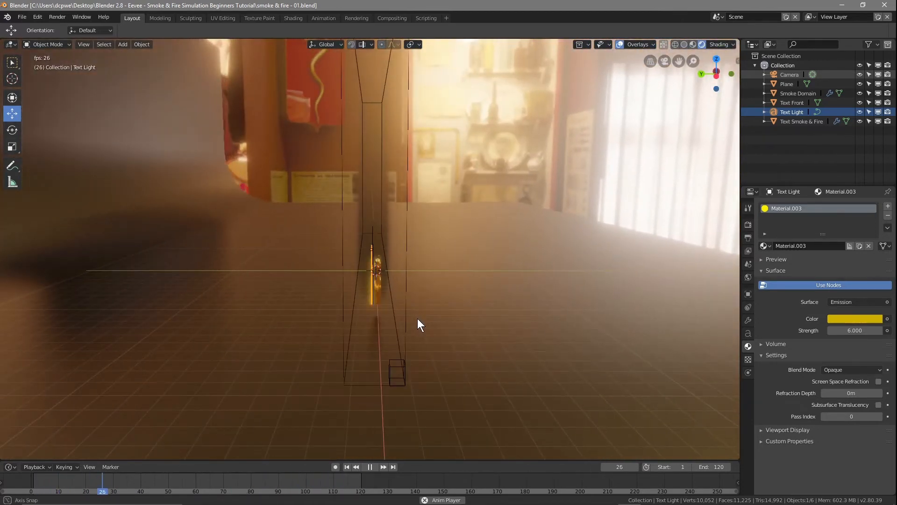
pyautogui.click(369, 466)
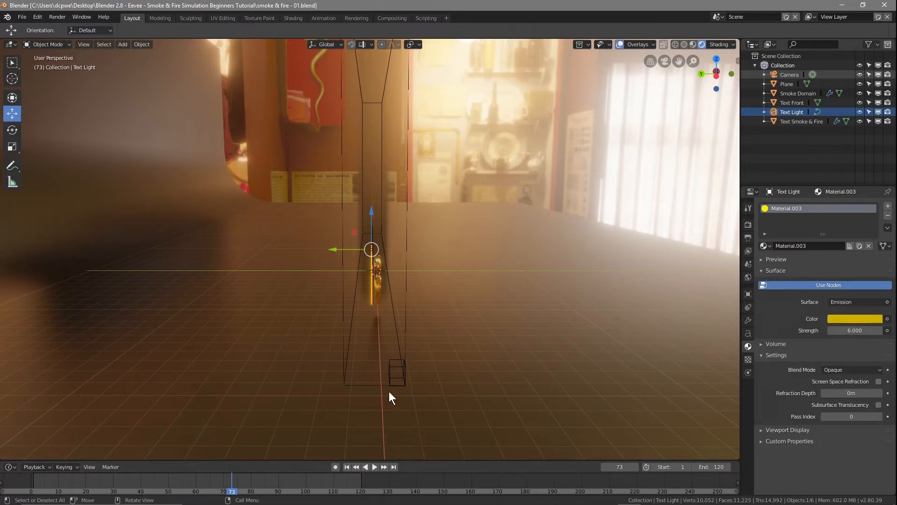
pyautogui.press('KP_0')
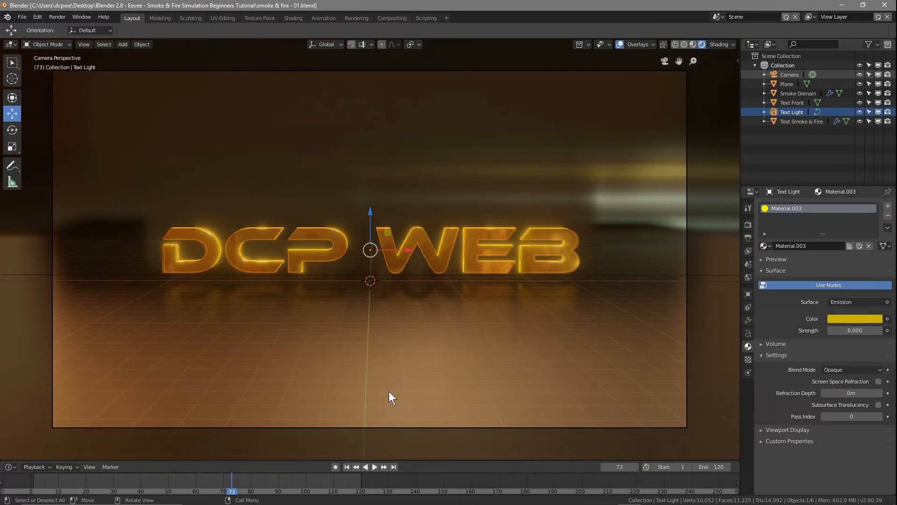
# Step: Set Text Front's Z rotation to 90° in a wireframe top view, as a size guide for the Smoke Domain
pyautogui.click(675, 45)
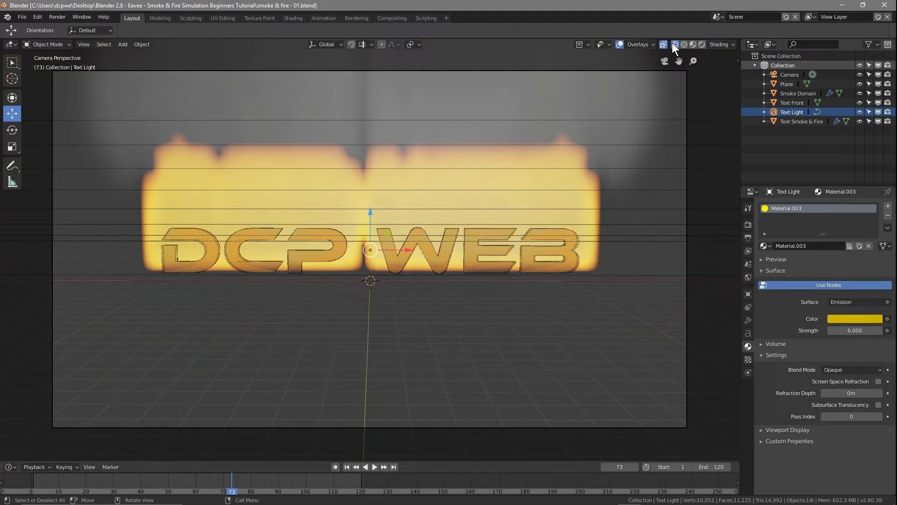
pyautogui.press('KP_7')
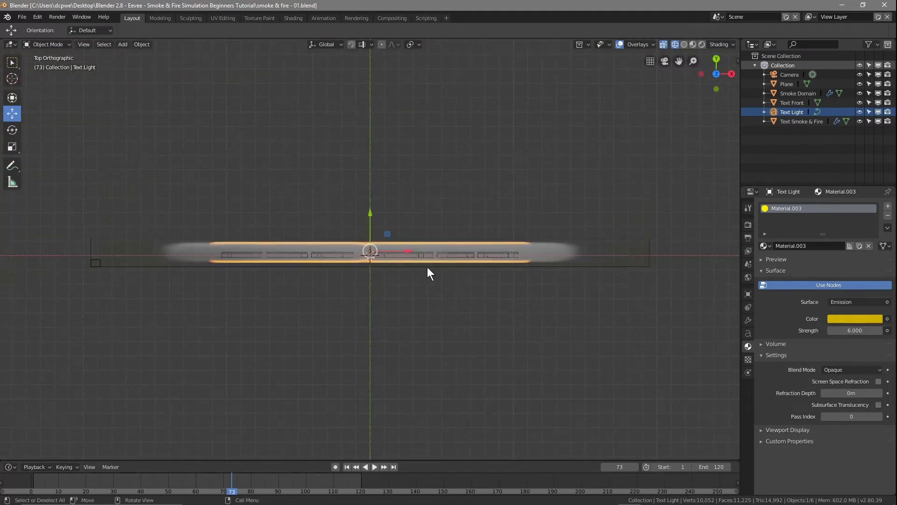
pyautogui.click(602, 266)
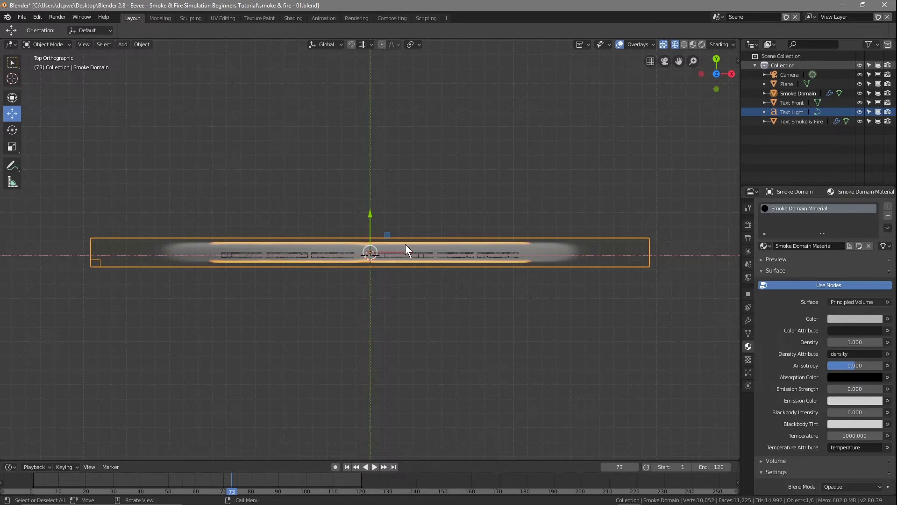
pyautogui.click(791, 103)
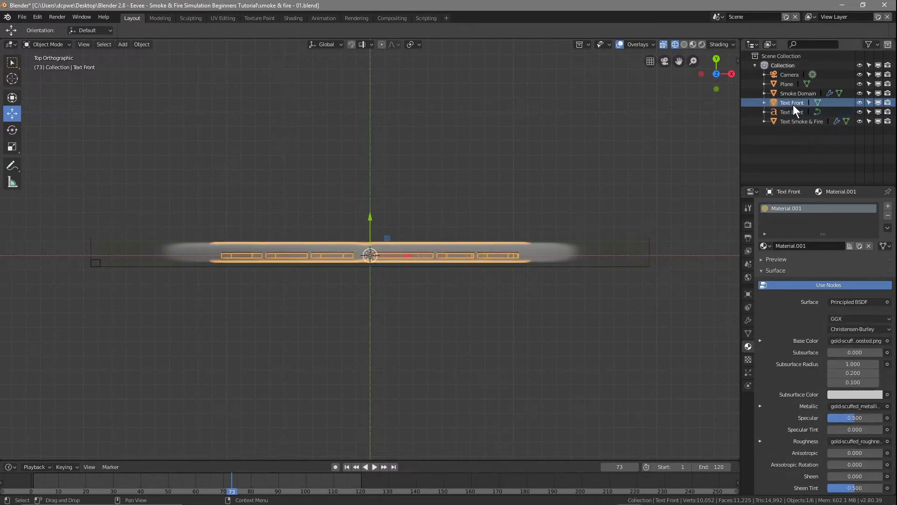
pyautogui.click(746, 295)
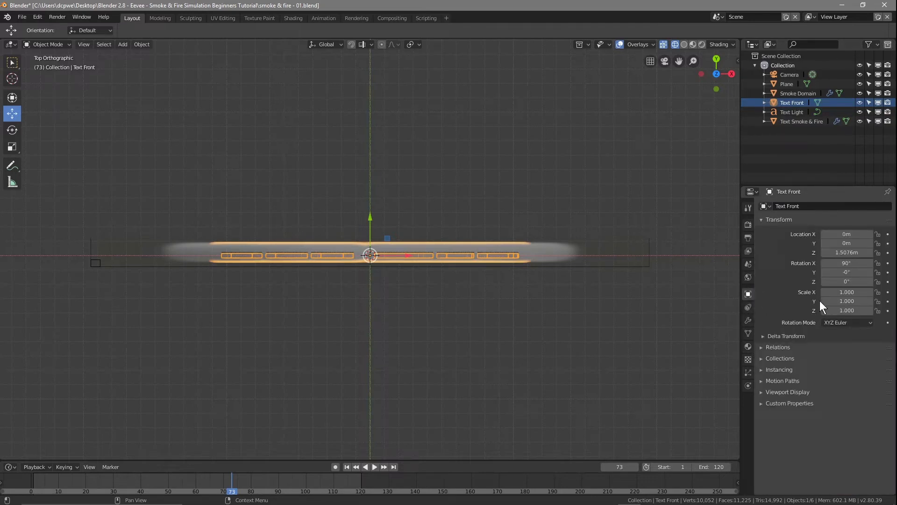
pyautogui.click(846, 282)
pyautogui.write('90')
pyautogui.press('Return')
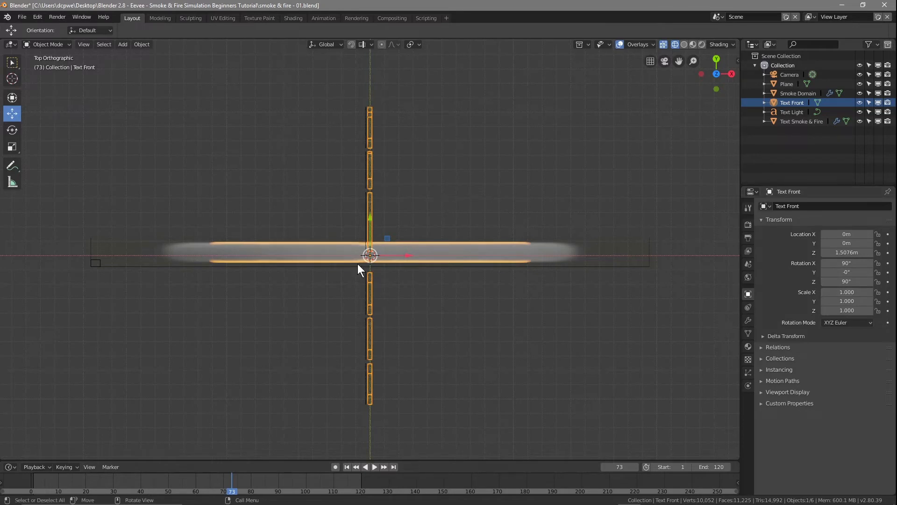
# Step: Scale the Smoke Domain along Y only, to a Y scale of about 11.5, so it encloses the rotated text
pyautogui.click(787, 92)
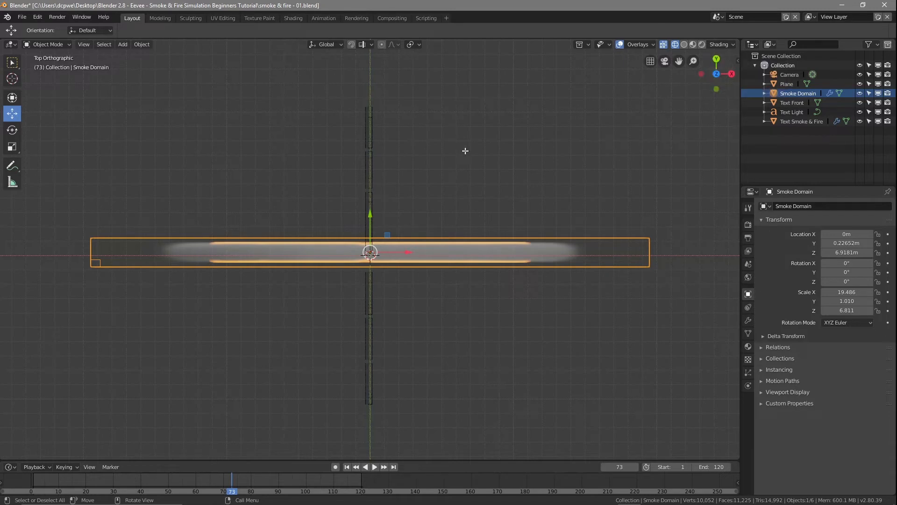
pyautogui.press('s')
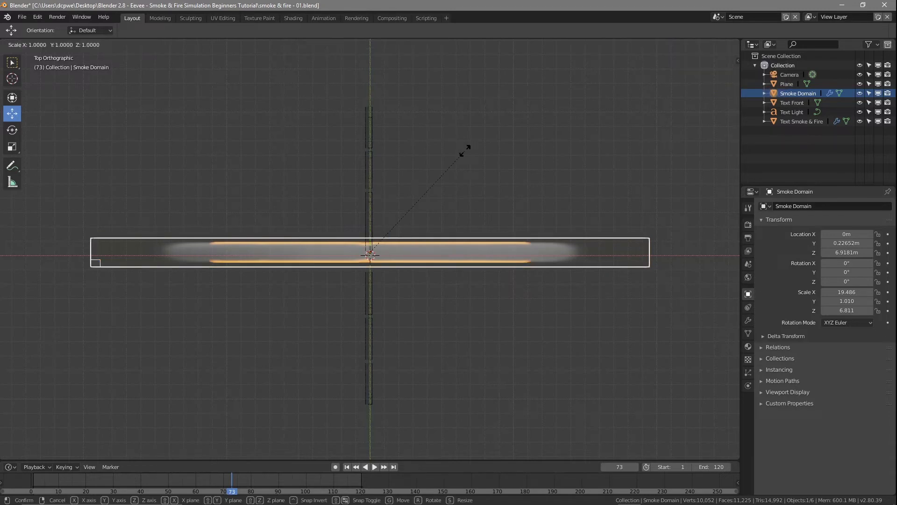
pyautogui.press('y')
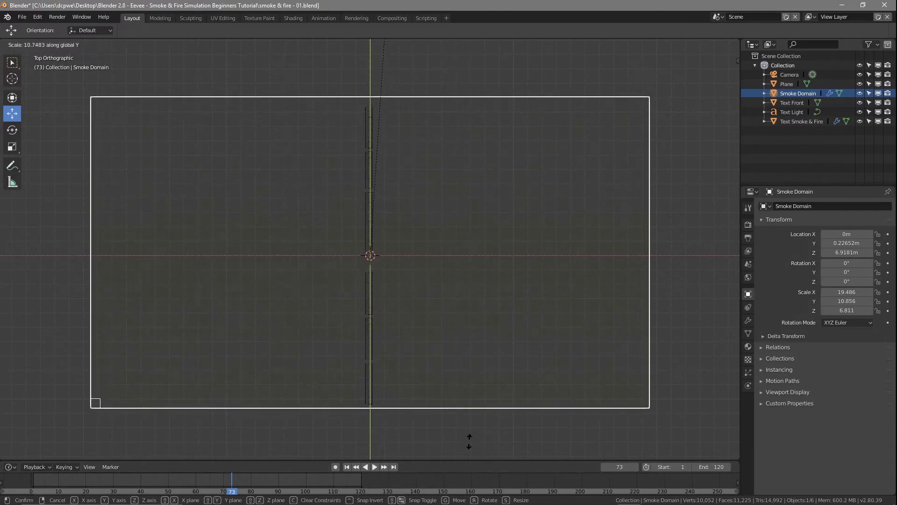
pyautogui.click(468, 352)
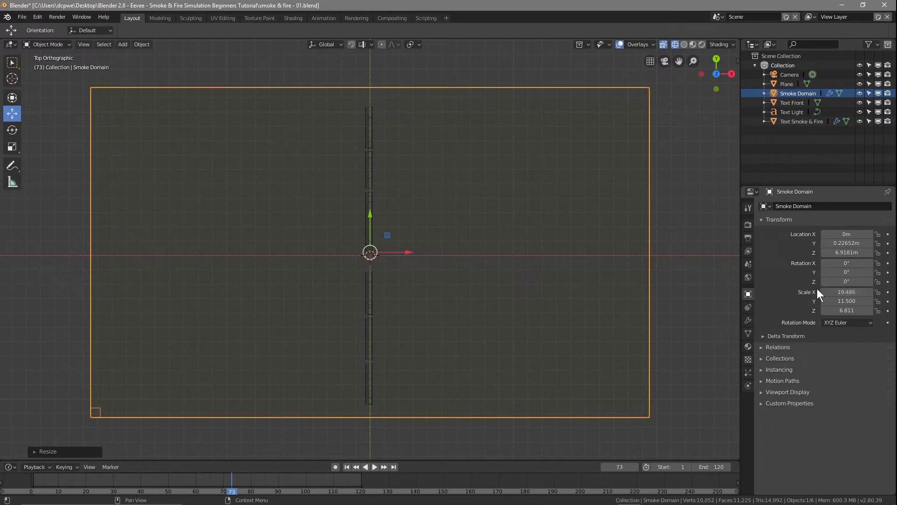
# Step: Set Text Front's Z rotation to 0°
pyautogui.click(787, 102)
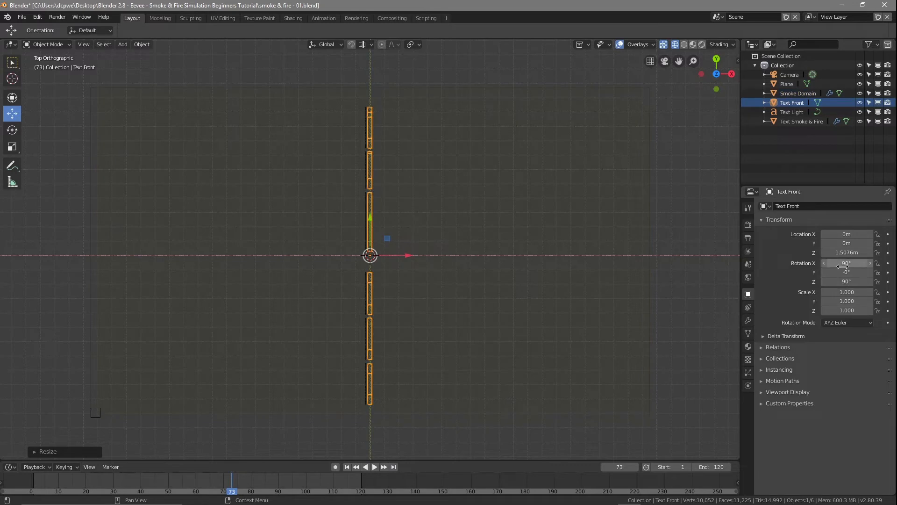
pyautogui.moveTo(846, 263); pyautogui.dragTo(843, 281)
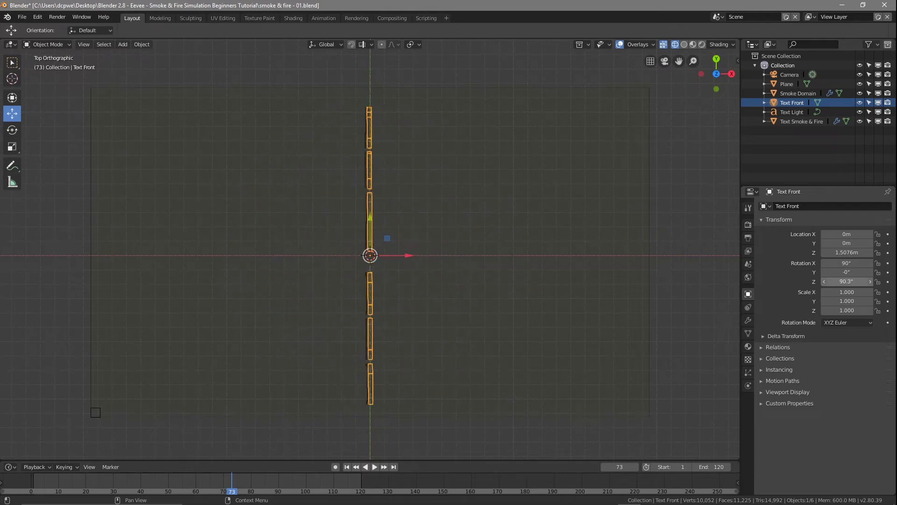
pyautogui.click(845, 282)
pyautogui.write('0')
pyautogui.press('Return')
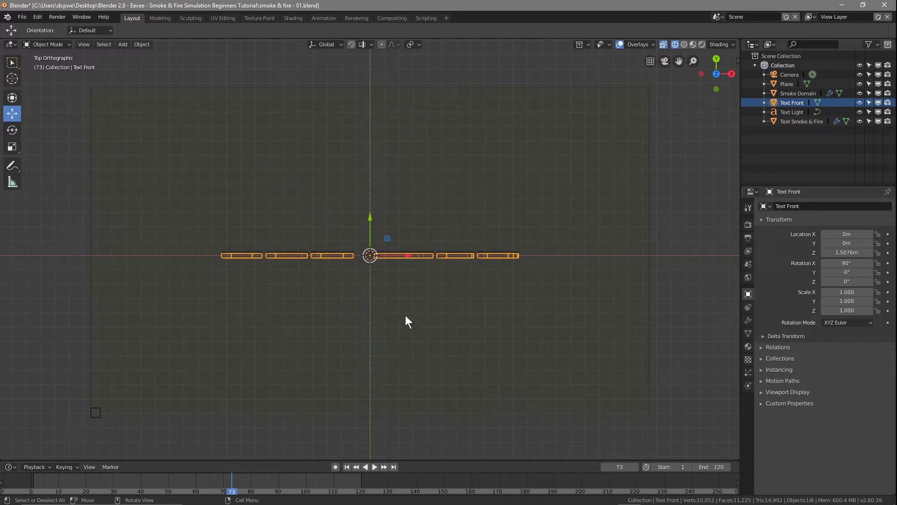
# Step: Move Text Front and the Smoke Domain together along Y towards the backdrop, bringing the domain to about Y 6.97 m
pyautogui.moveTo(405, 315); pyautogui.dragTo(435, 228, button='middle')
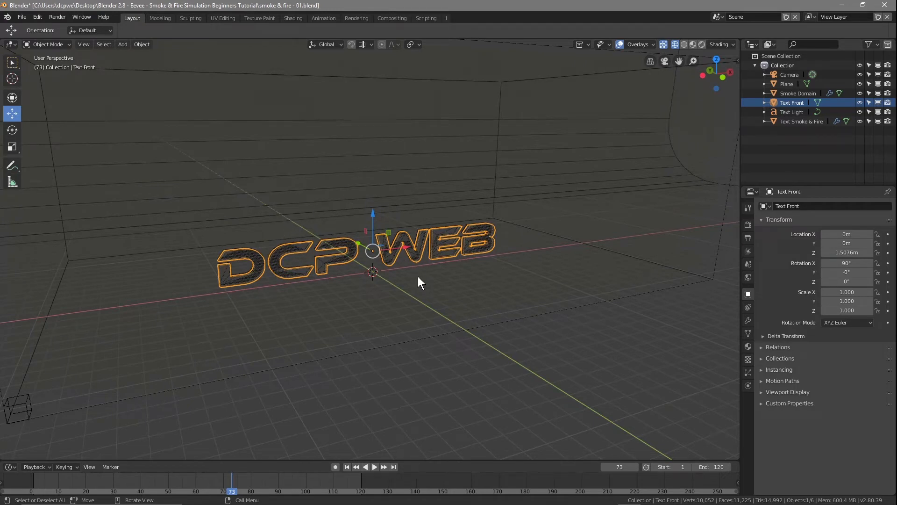
pyautogui.moveTo(413, 301); pyautogui.dragTo(431, 340, button='middle')
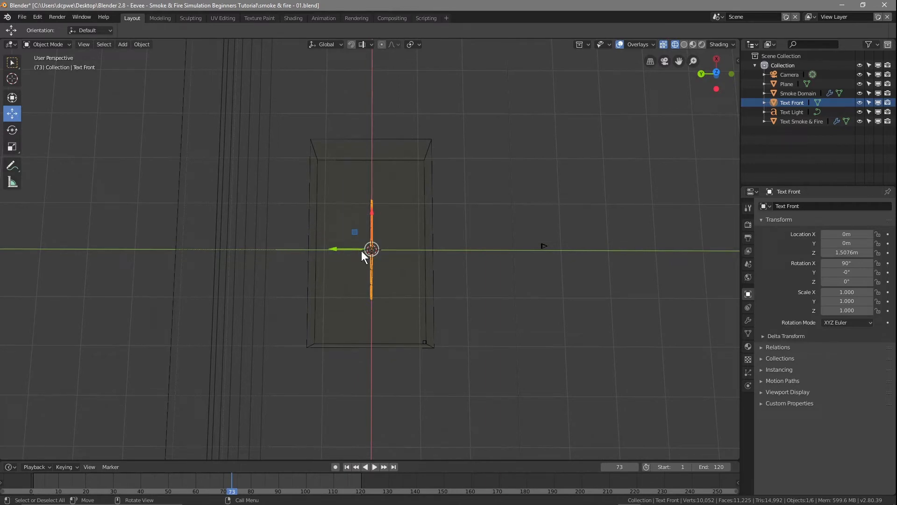
pyautogui.keyDown('ctrl'); pyautogui.click(792, 93); pyautogui.keyUp('ctrl')
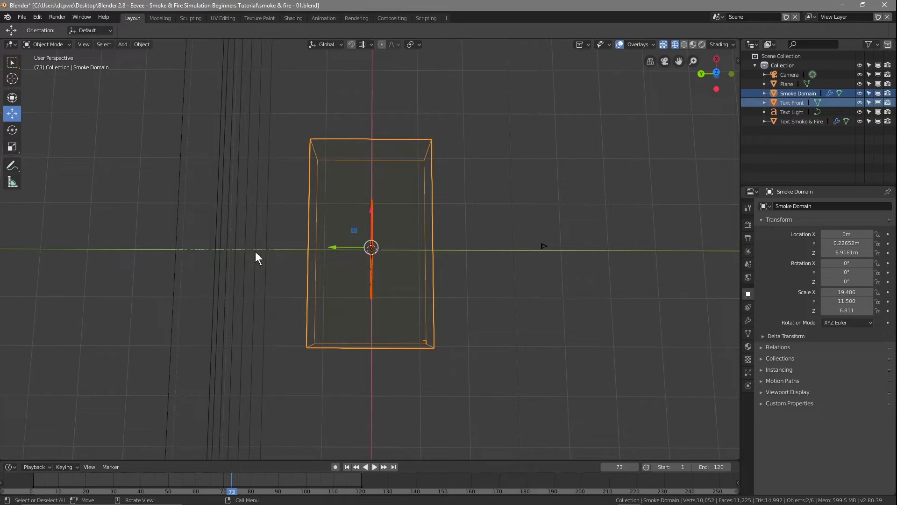
pyautogui.moveTo(331, 246); pyautogui.dragTo(299, 245)
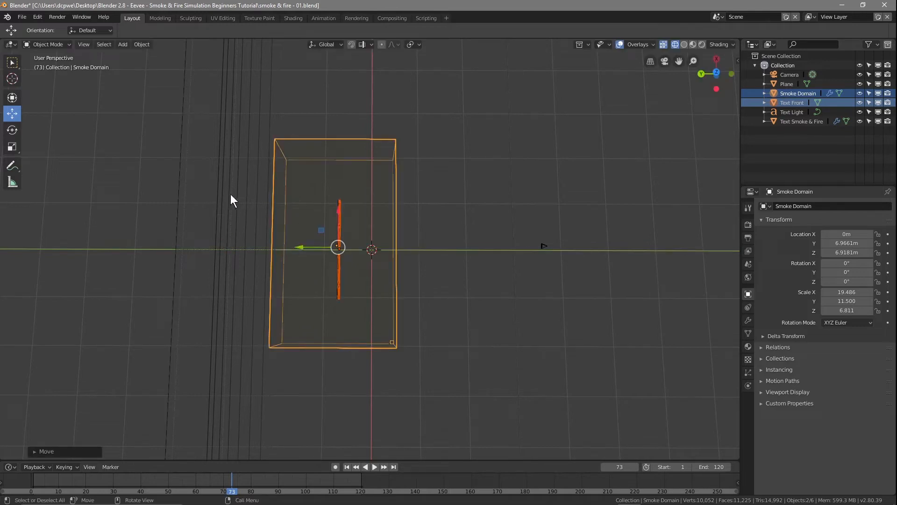
# Step: Check the repositioned text through the camera in rendered shading, render a test image and close it
pyautogui.moveTo(365, 330); pyautogui.dragTo(377, 246, button='middle')
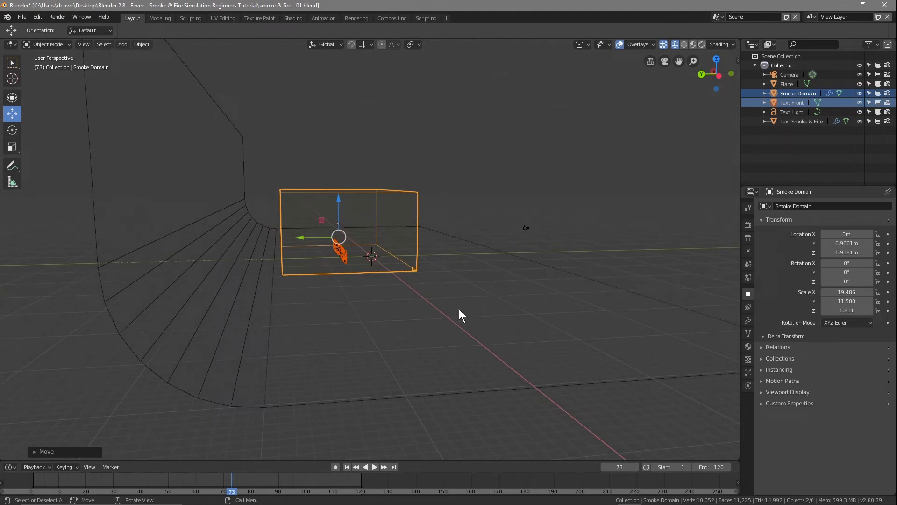
pyautogui.press('KP_0')
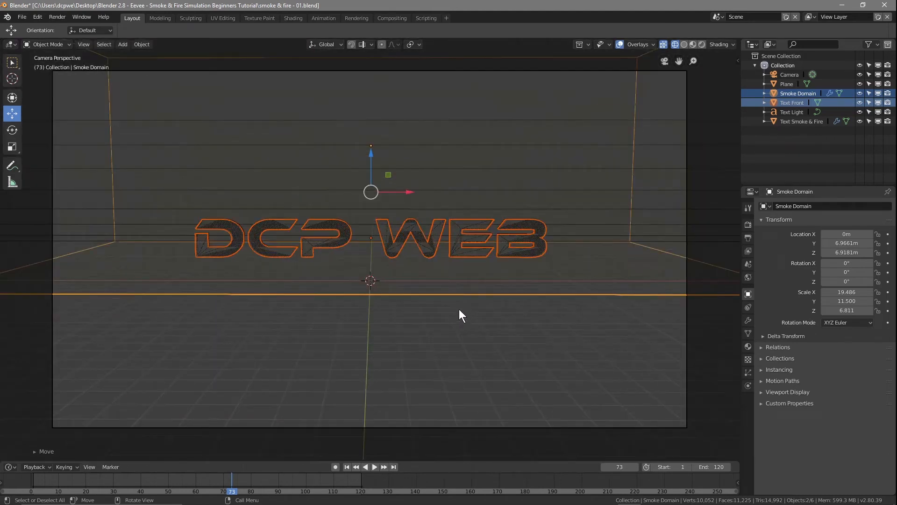
pyautogui.click(699, 43)
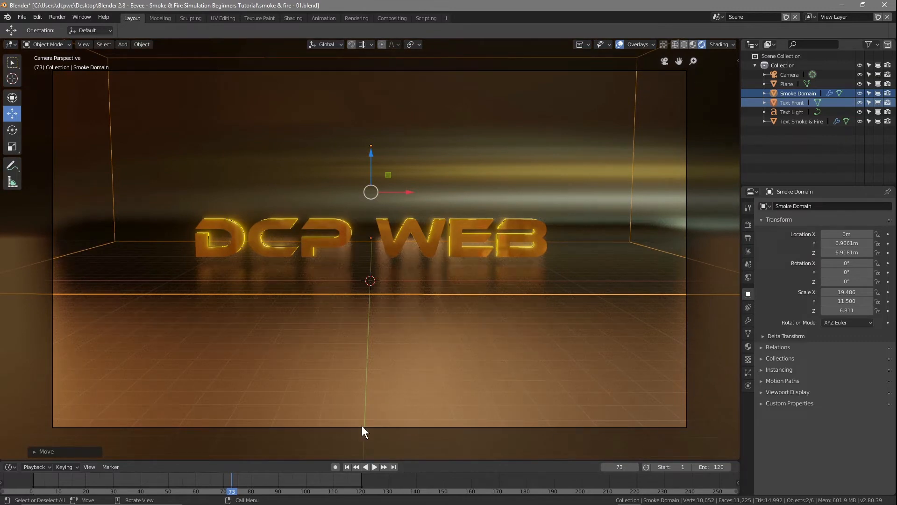
pyautogui.press('F12')
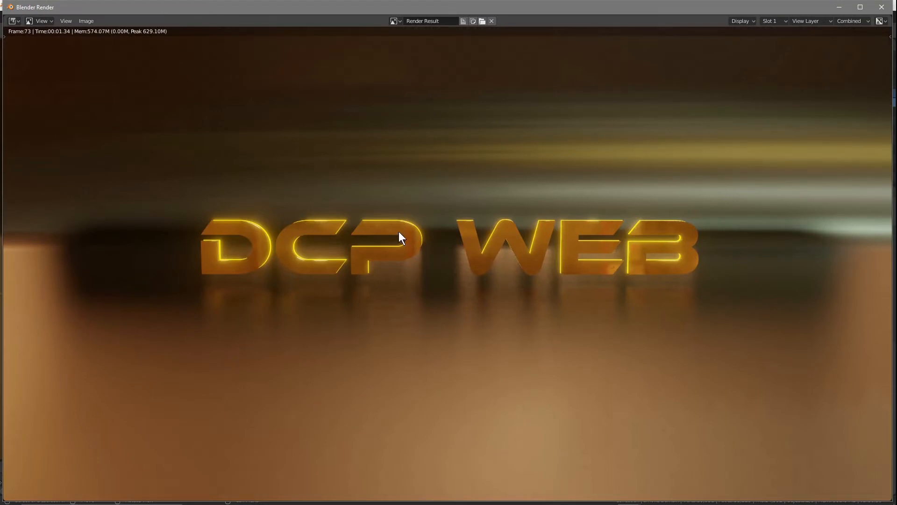
pyautogui.click(883, 7)
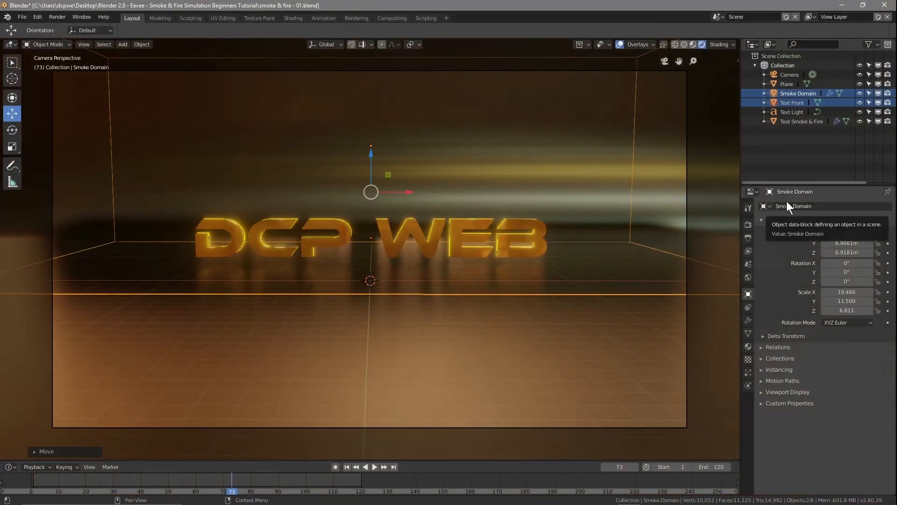
# Step: Raise the camera to a Z location of about 7.11 m, render a test image and close it
pyautogui.click(786, 76)
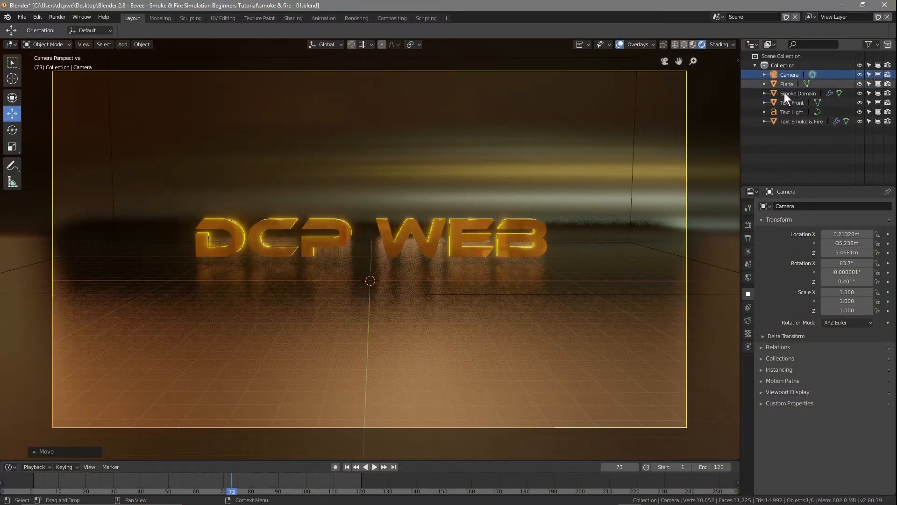
pyautogui.moveTo(839, 255); pyautogui.dragTo(880, 253)
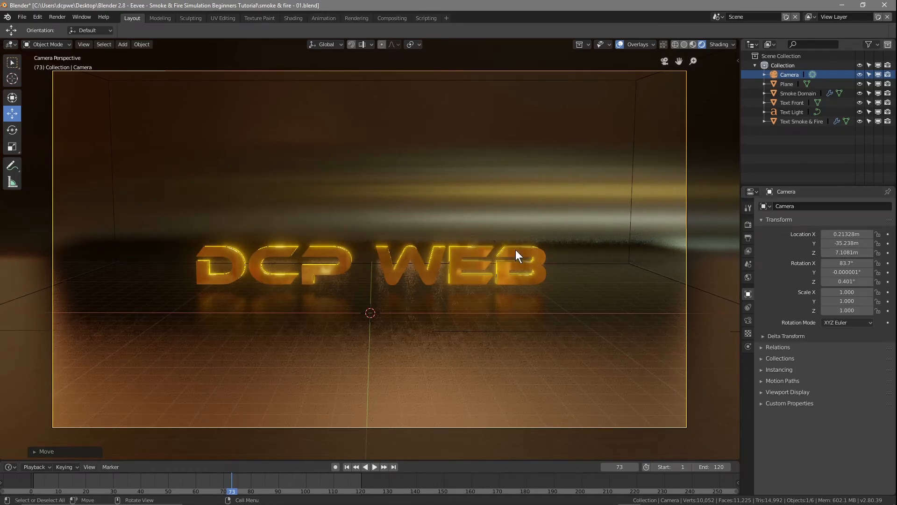
pyautogui.press('F12')
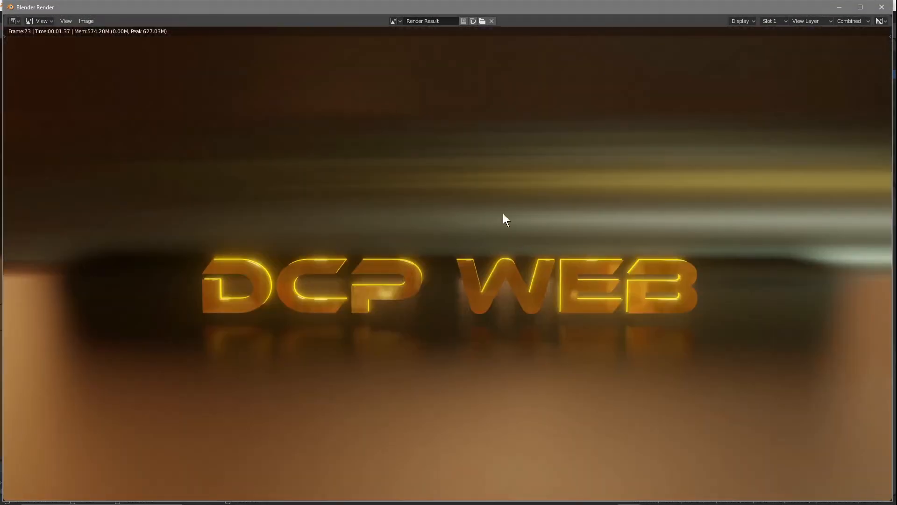
pyautogui.click(858, 10)
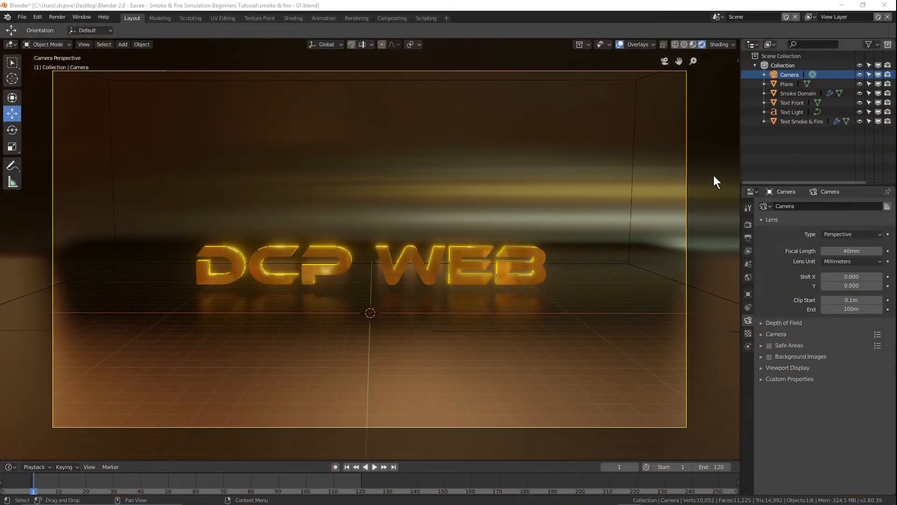
# Step: Examine the Smoke Domain material's surface shader choices, Principled Volume settings and node usage
pyautogui.click(790, 94)
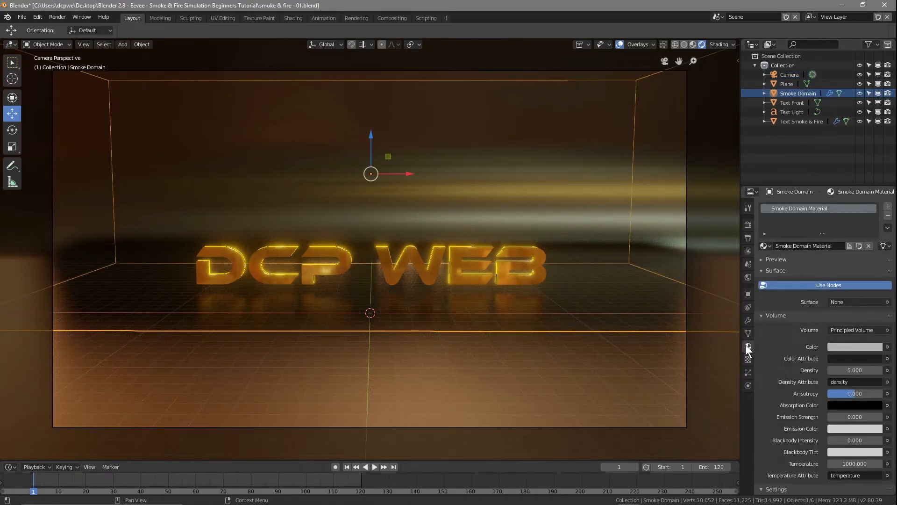
pyautogui.click(841, 302)
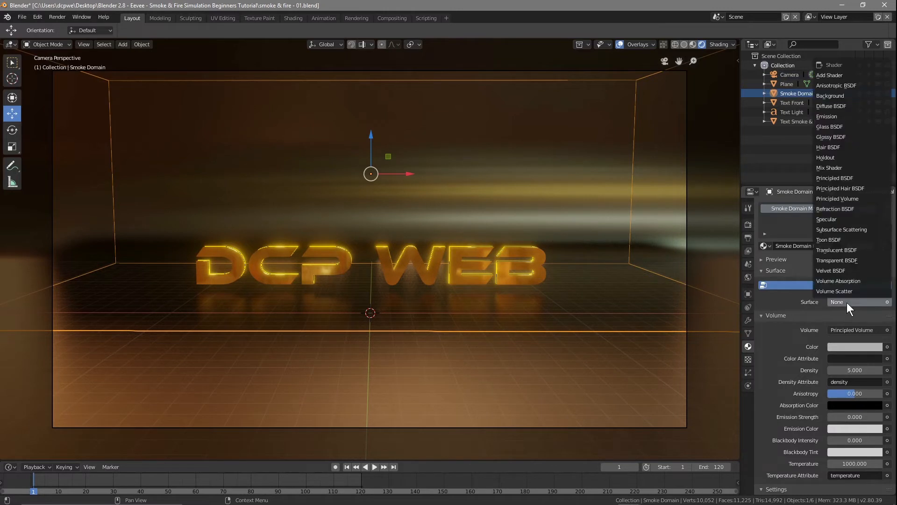
pyautogui.click(847, 302)
pyautogui.click(838, 302)
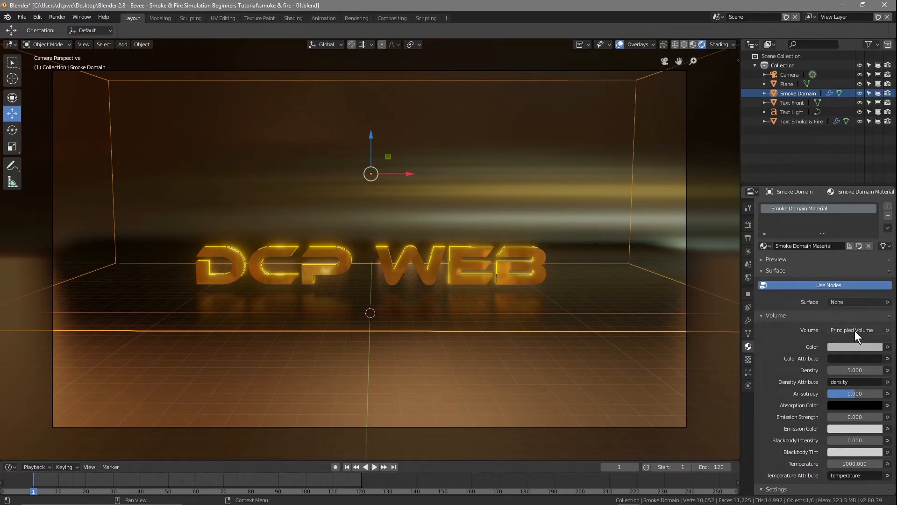
pyautogui.click(822, 285)
pyautogui.click(822, 285)
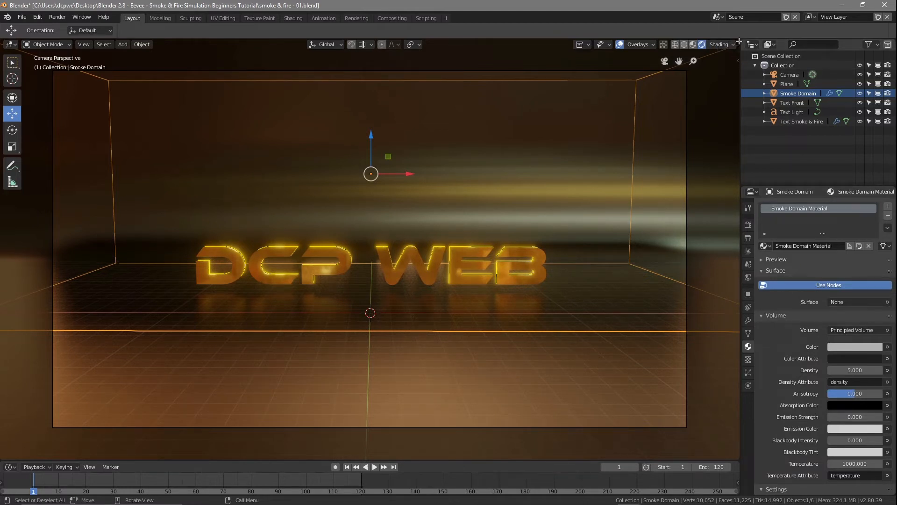
# Step: Split the 3D viewport horizontally and turn the upper half into a Shader Editor
pyautogui.moveTo(739, 41); pyautogui.dragTo(749, 216)
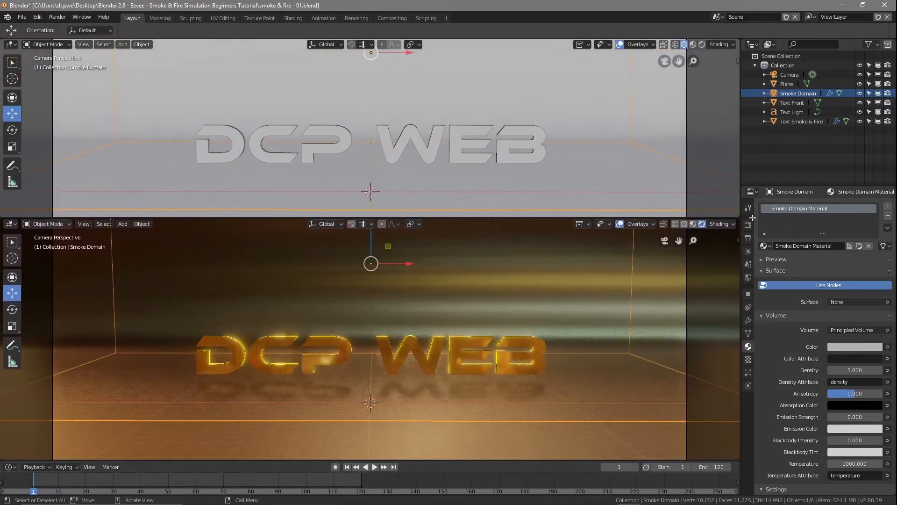
pyautogui.click(10, 44)
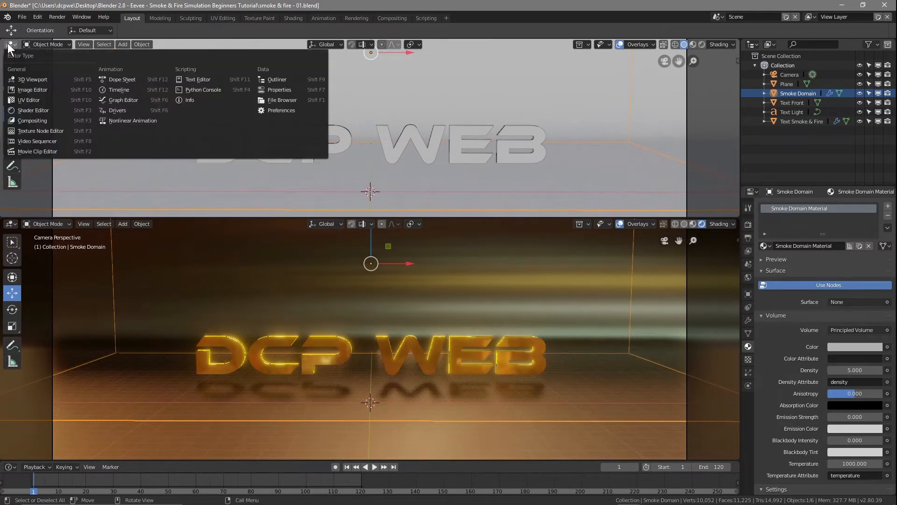
pyautogui.click(29, 110)
# Step: Move the Principled Volume and Material Output nodes close together in the middle of the Smoke Domain Material node graph
pyautogui.scroll(2, 469, 147)
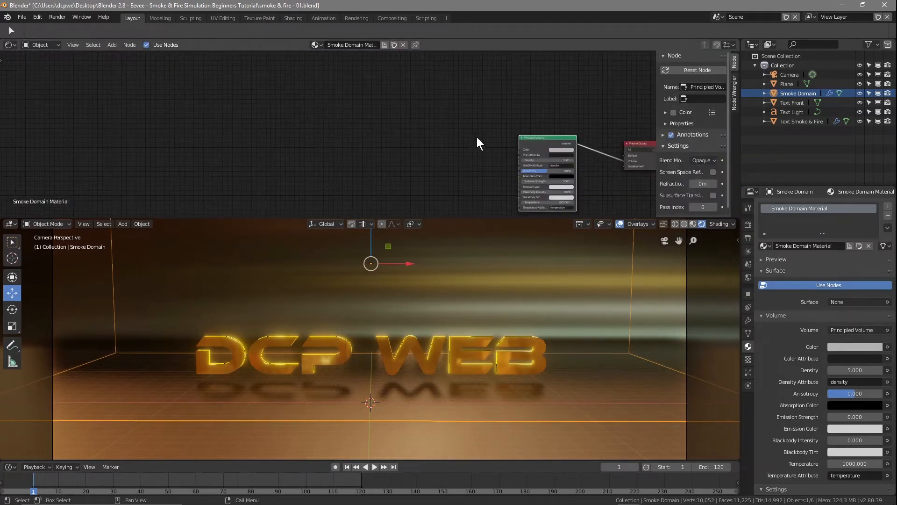
pyautogui.scroll(1, 496, 127)
pyautogui.moveTo(555, 138); pyautogui.dragTo(446, 92)
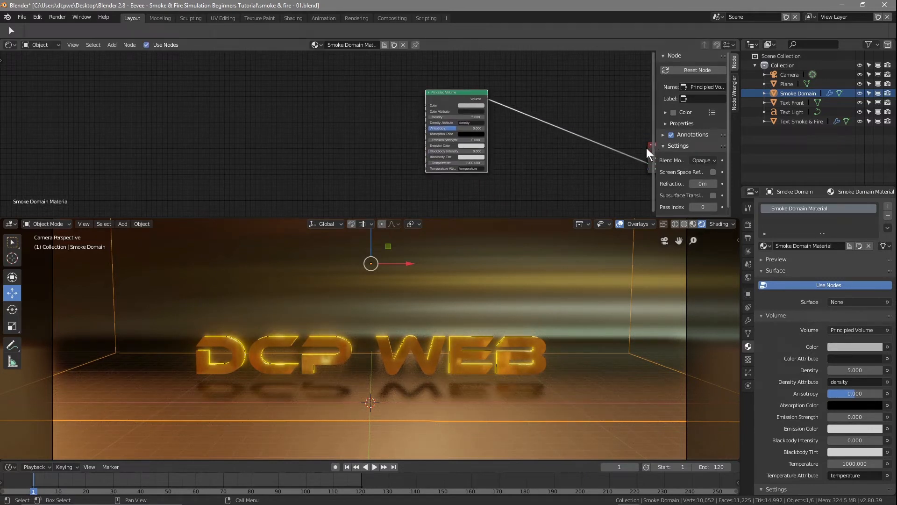
pyautogui.moveTo(650, 149); pyautogui.dragTo(559, 112)
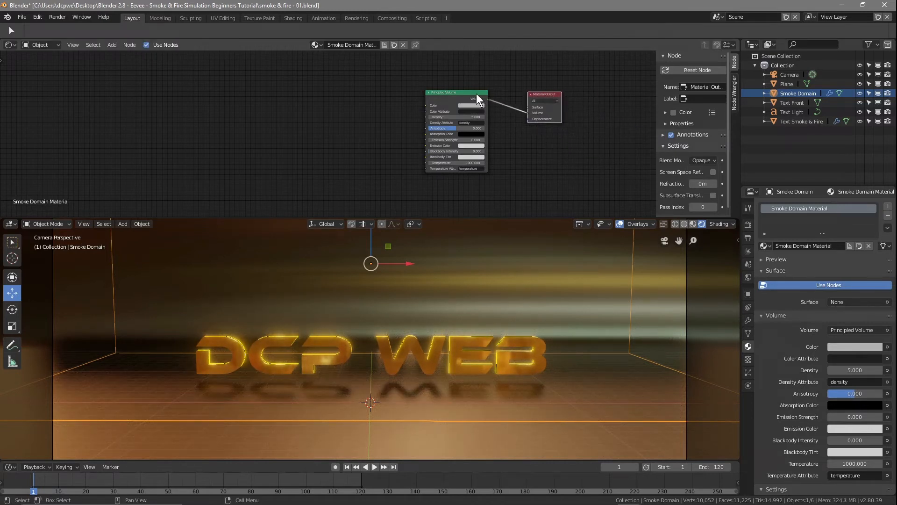
pyautogui.moveTo(546, 94); pyautogui.dragTo(558, 95)
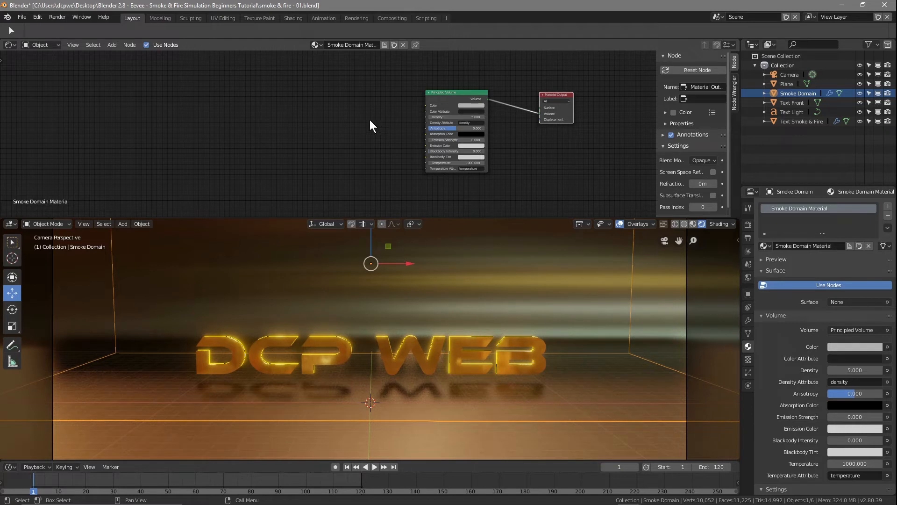
# Step: Keep the shader type on Object and lay out the Principled Volume and Material Output nodes side by side at readable size
pyautogui.click(321, 43)
pyautogui.click(47, 45)
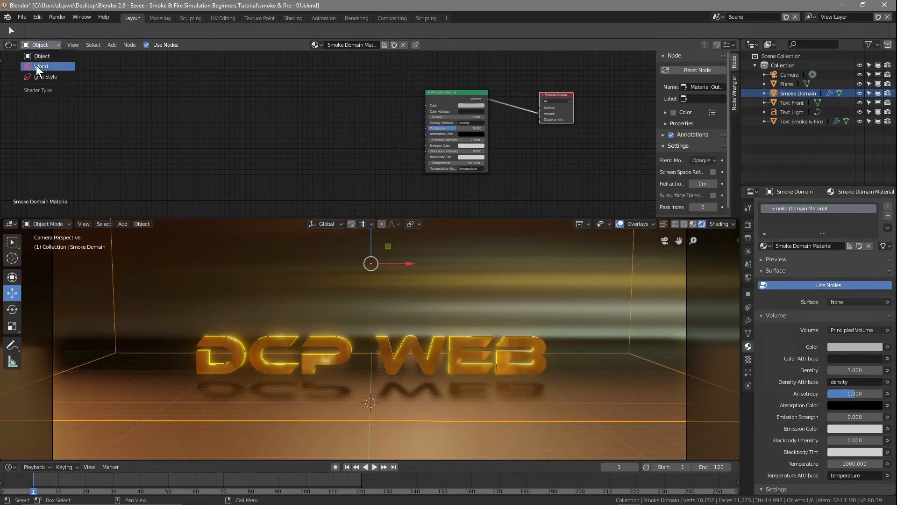
pyautogui.click(38, 57)
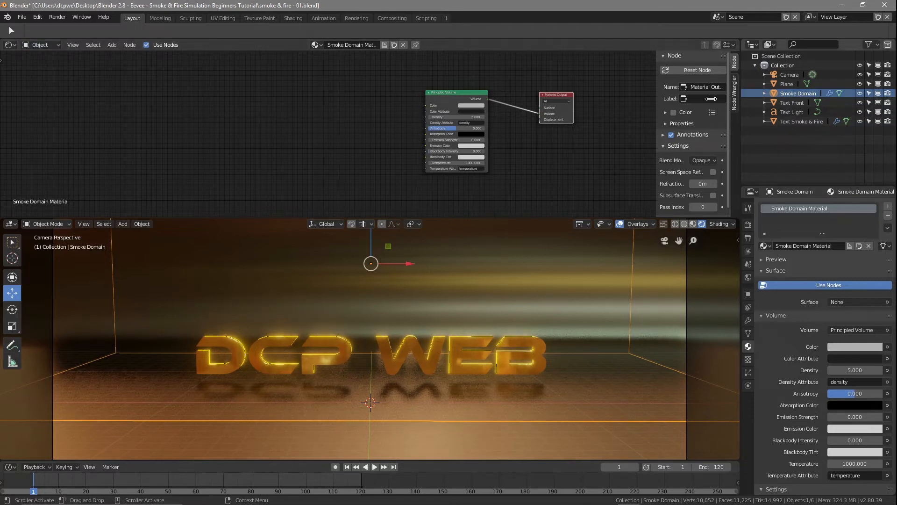
pyautogui.scroll(2, 484, 137)
pyautogui.moveTo(504, 71); pyautogui.dragTo(448, 69)
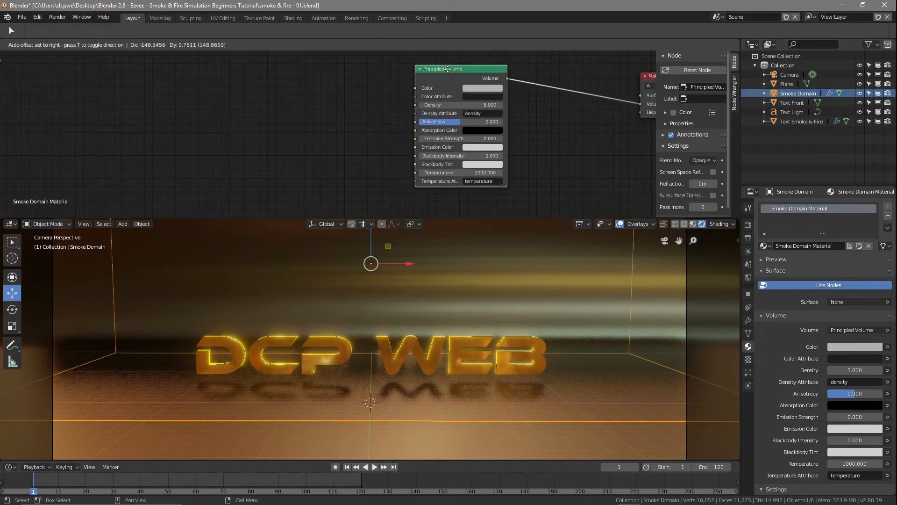
pyautogui.moveTo(651, 76); pyautogui.dragTo(562, 71)
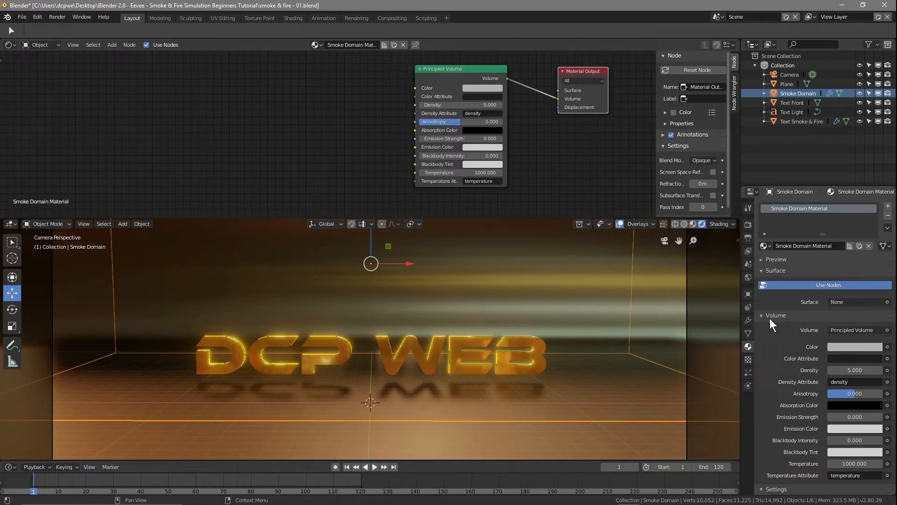
# Step: Try Principled Volume as the material's surface shader, move the added node aside and delete it
pyautogui.click(842, 301)
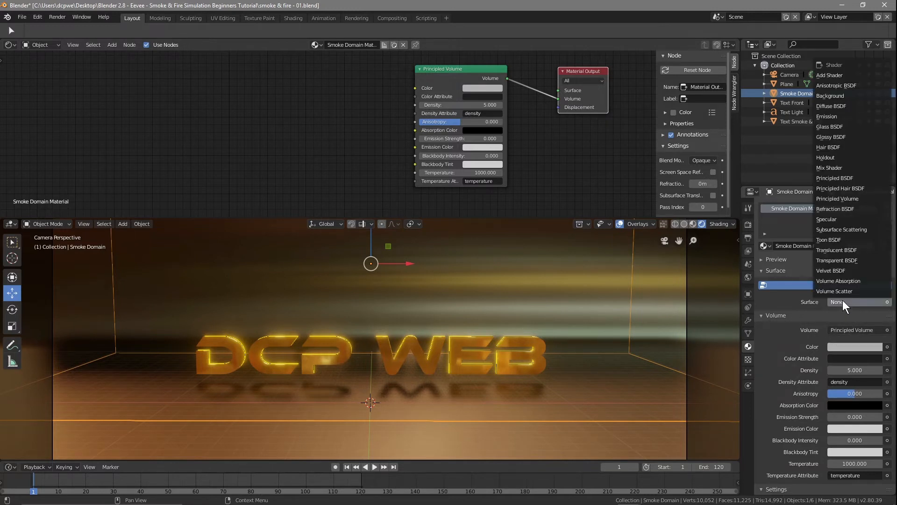
pyautogui.click(849, 200)
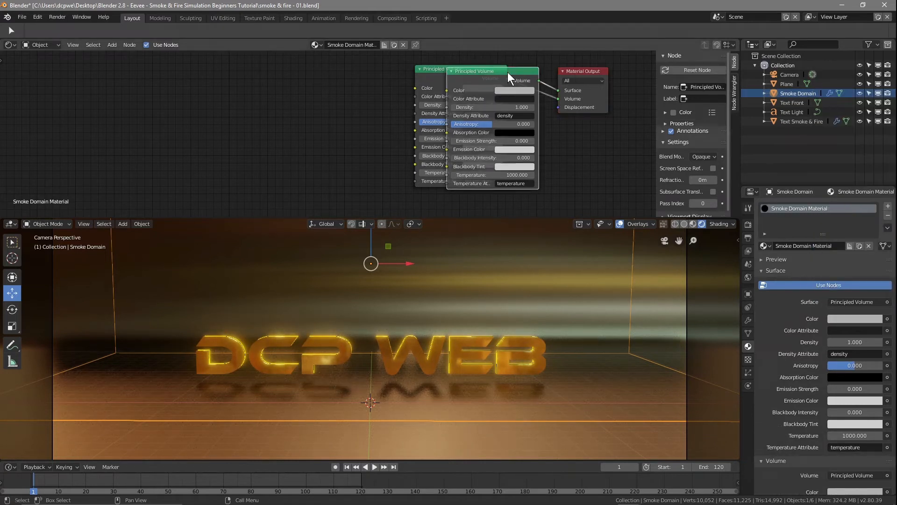
pyautogui.moveTo(513, 72); pyautogui.dragTo(351, 69)
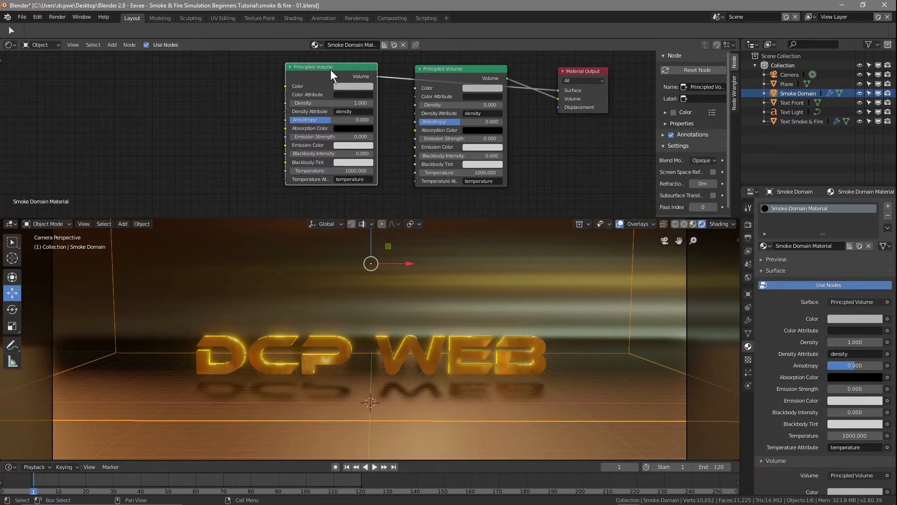
pyautogui.press('x')
# Step: Play the smoke animation, return to the first frame and replay it, stopping at frame 21
pyautogui.click(374, 466)
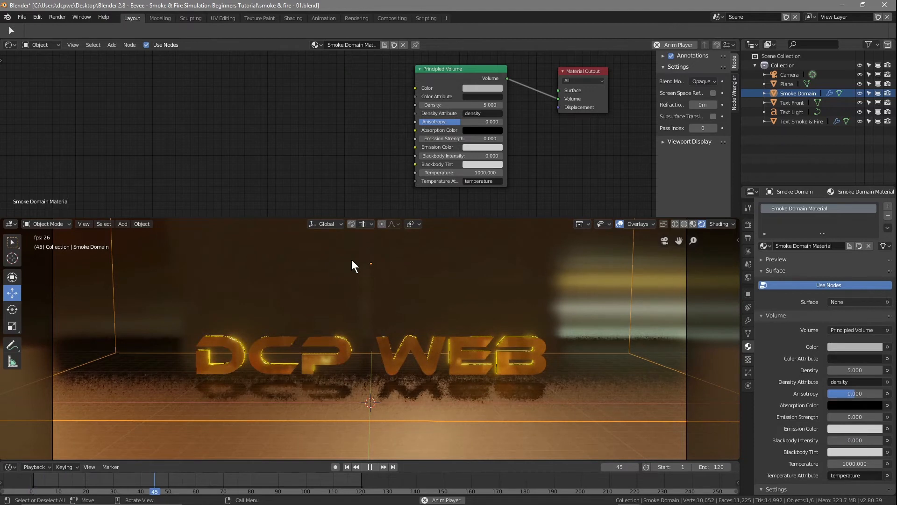
pyautogui.click(370, 465)
pyautogui.click(344, 467)
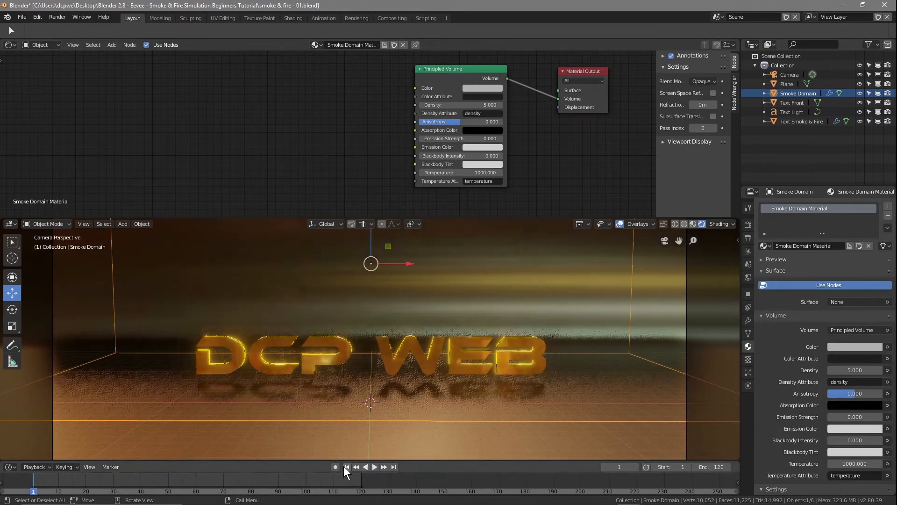
pyautogui.click(375, 465)
pyautogui.click(374, 465)
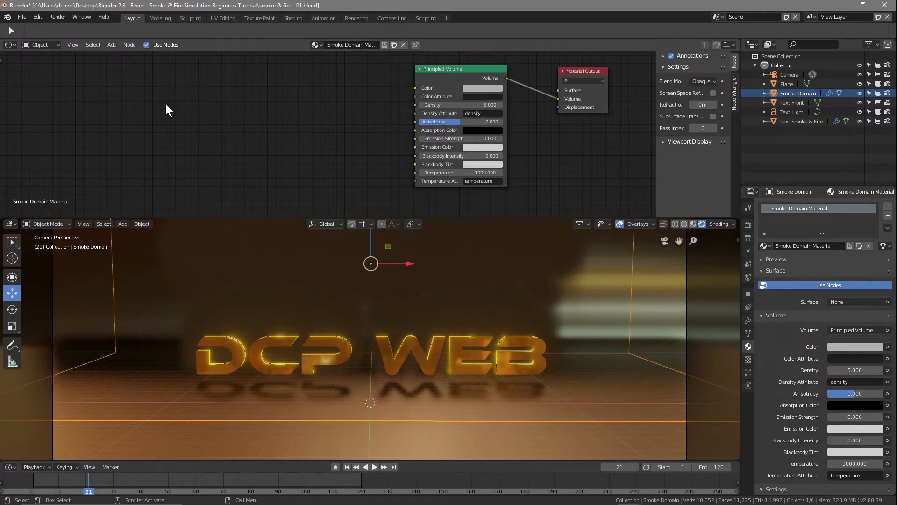
# Step: Move the Principled Volume node away from the Material Output to make room between them
pyautogui.moveTo(452, 71); pyautogui.dragTo(356, 65)
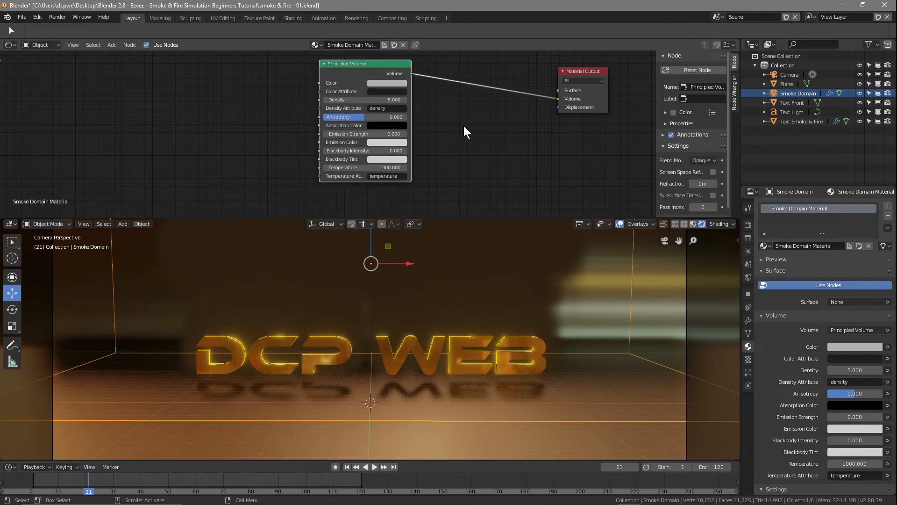
pyautogui.hotkey('shift', 'a')
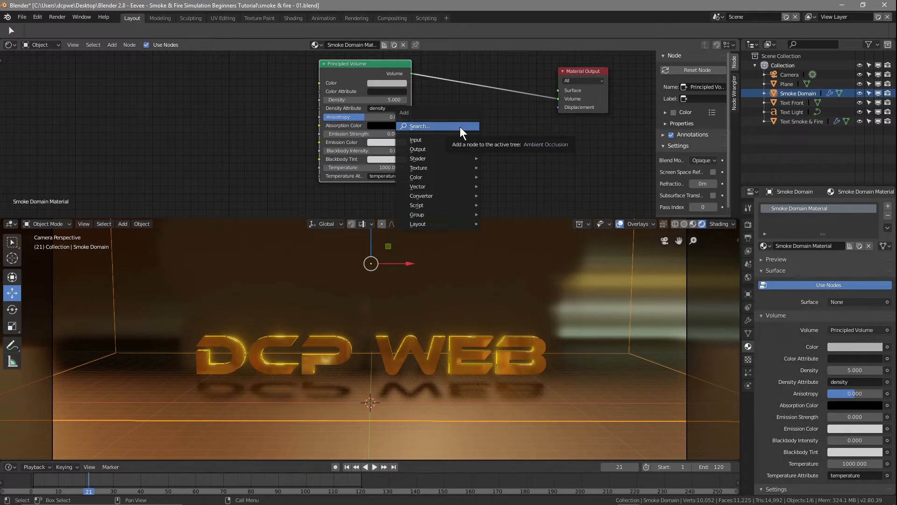
pyautogui.click(459, 126)
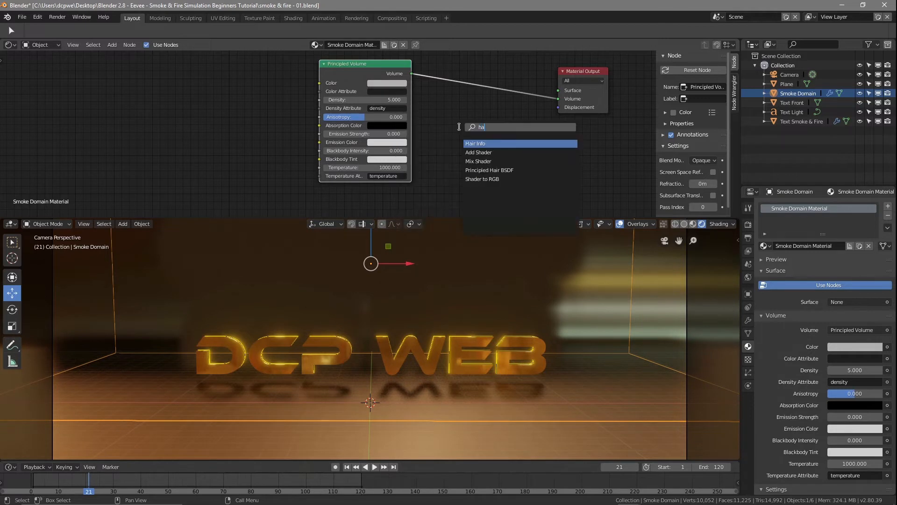
pyautogui.write('sha')
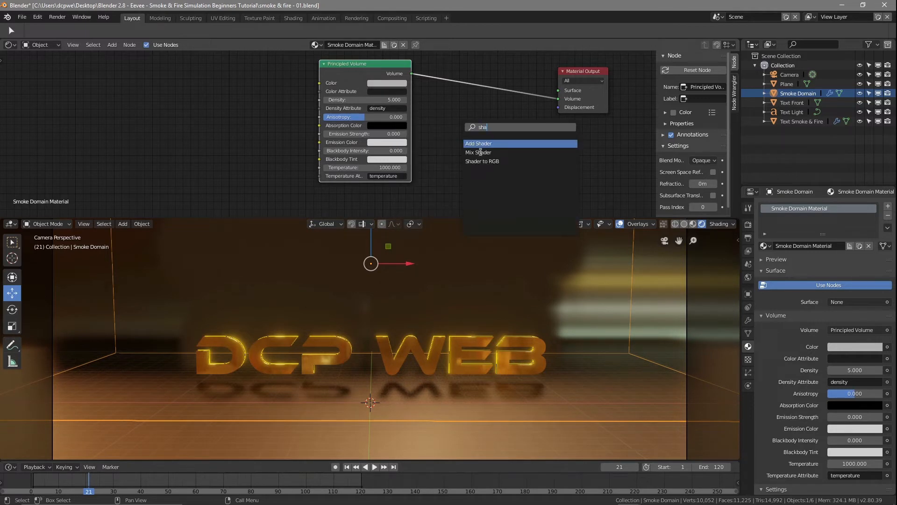
pyautogui.click(410, 125)
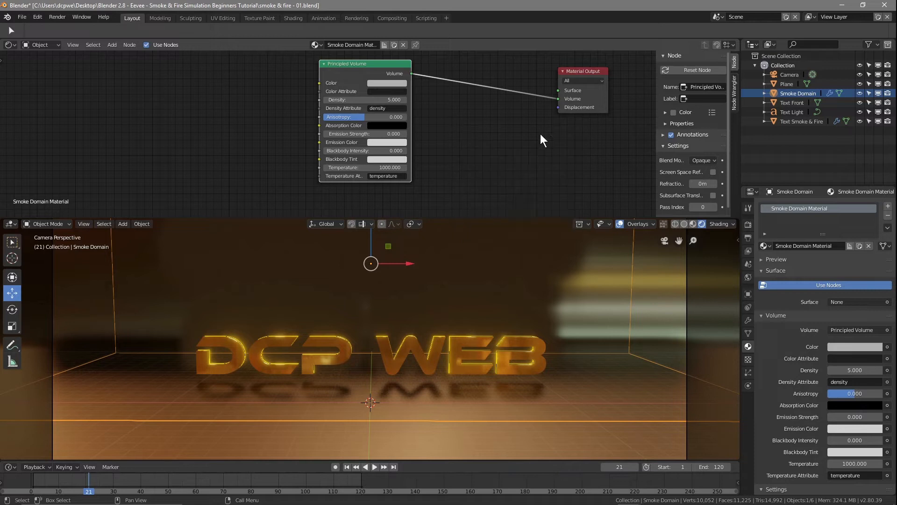
# Step: Insert an Add Shader node between Principled Volume and the Material Output's volume input, and move Principled Volume closer to it
pyautogui.hotkey('shift', 'a')
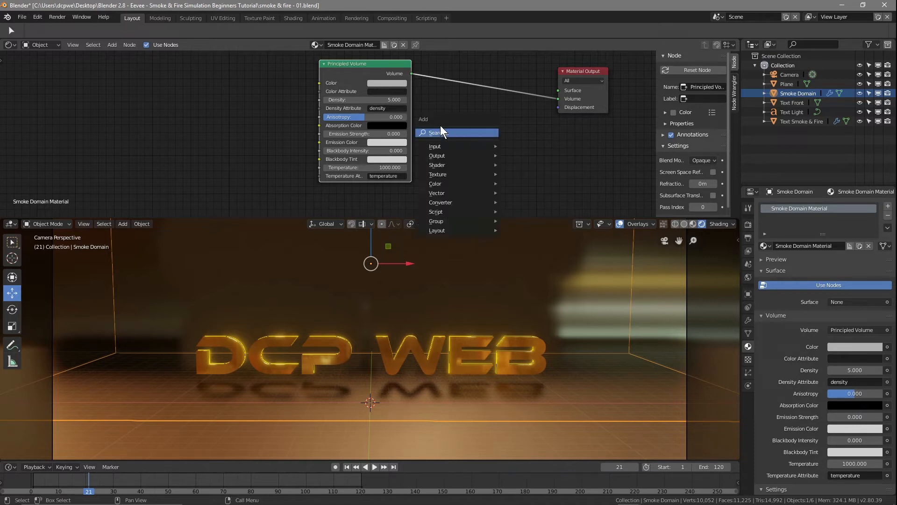
pyautogui.click(455, 132)
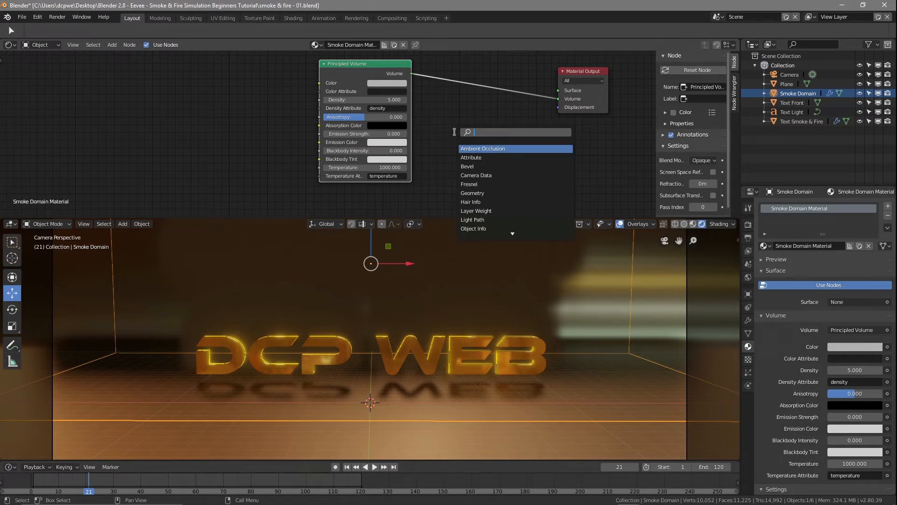
pyautogui.write('shad')
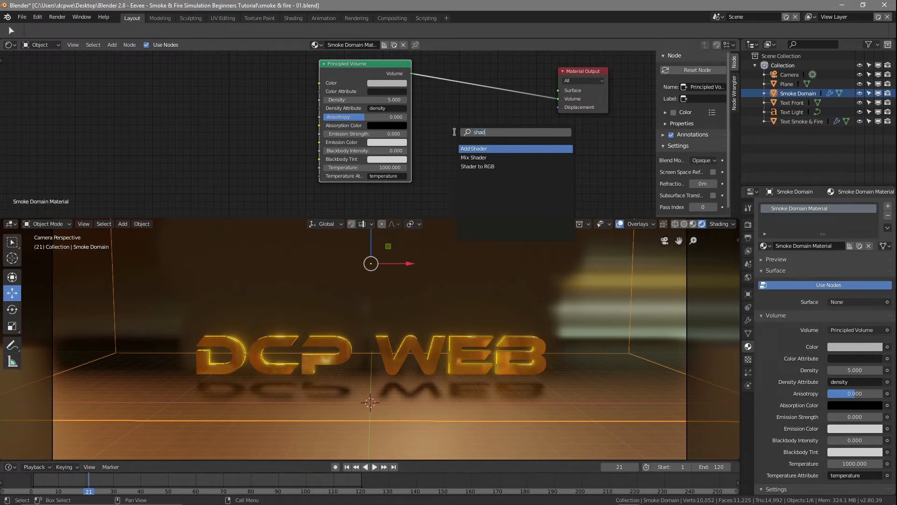
pyautogui.click(481, 149)
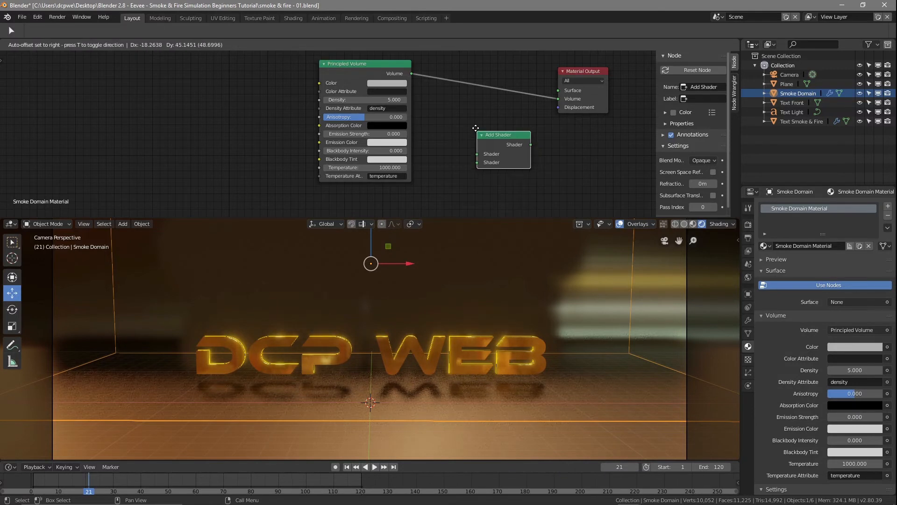
pyautogui.click(467, 75)
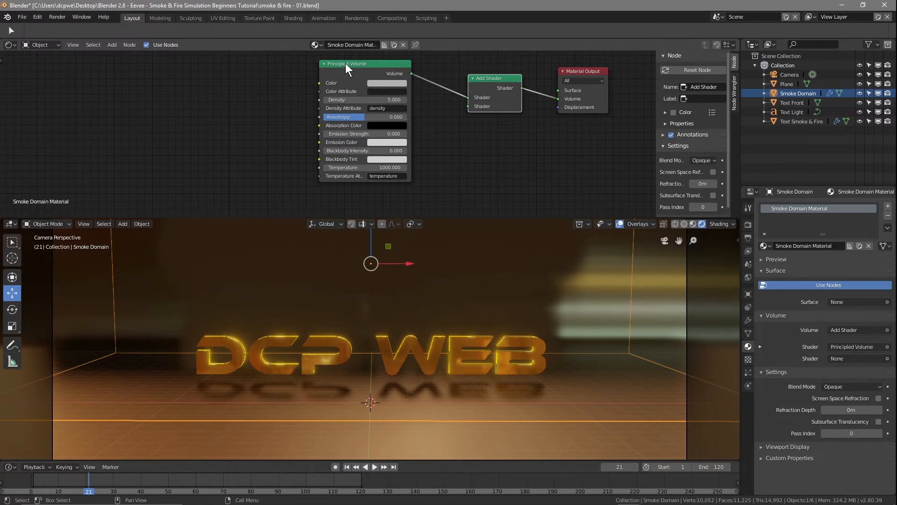
pyautogui.moveTo(345, 63); pyautogui.dragTo(373, 63)
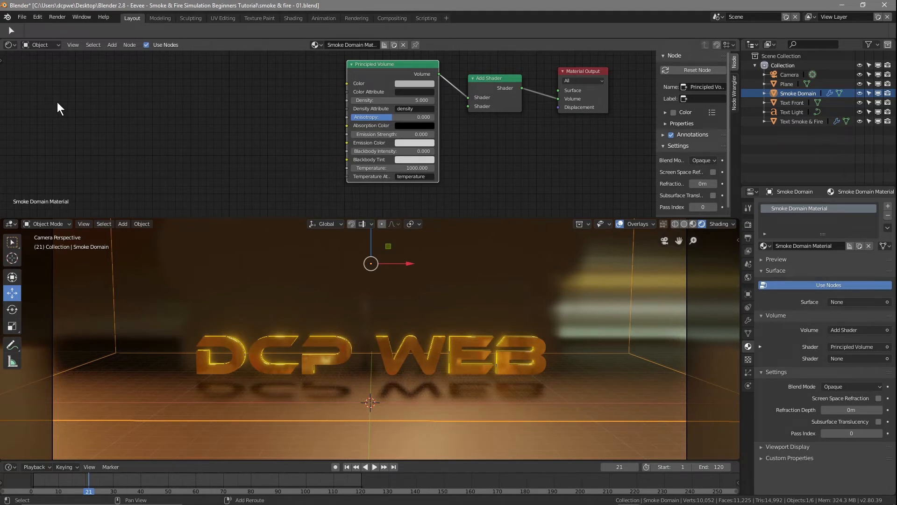
# Step: Examine the smoke flow physics settings of the Text Smoke & Fire object, including flow type and flame rate
pyautogui.click(795, 121)
pyautogui.click(749, 385)
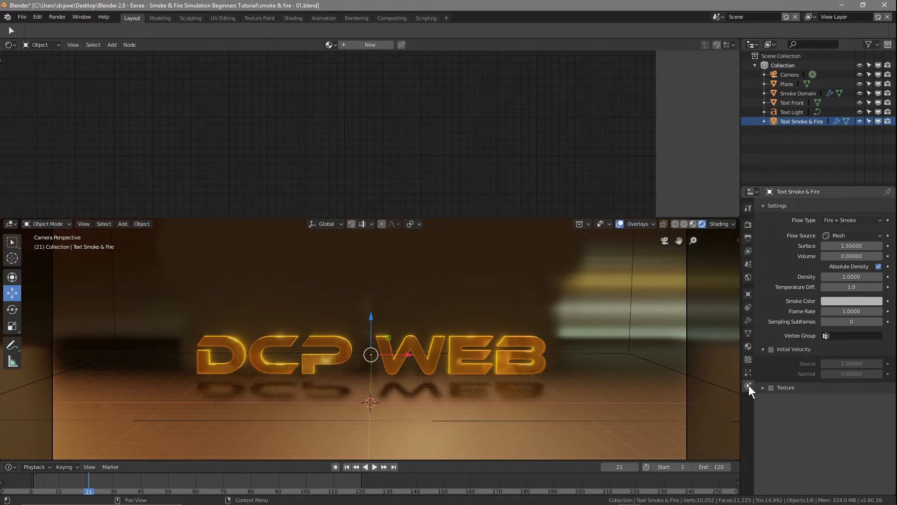
pyautogui.scroll(5, 783, 330)
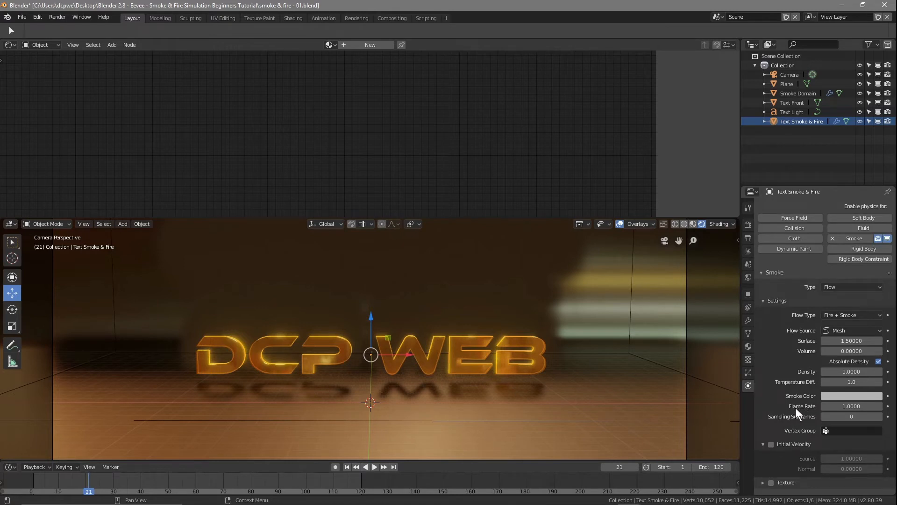
# Step: Add an Attribute node named flame to the Smoke Domain material, in front of the Principled Volume node
pyautogui.click(791, 93)
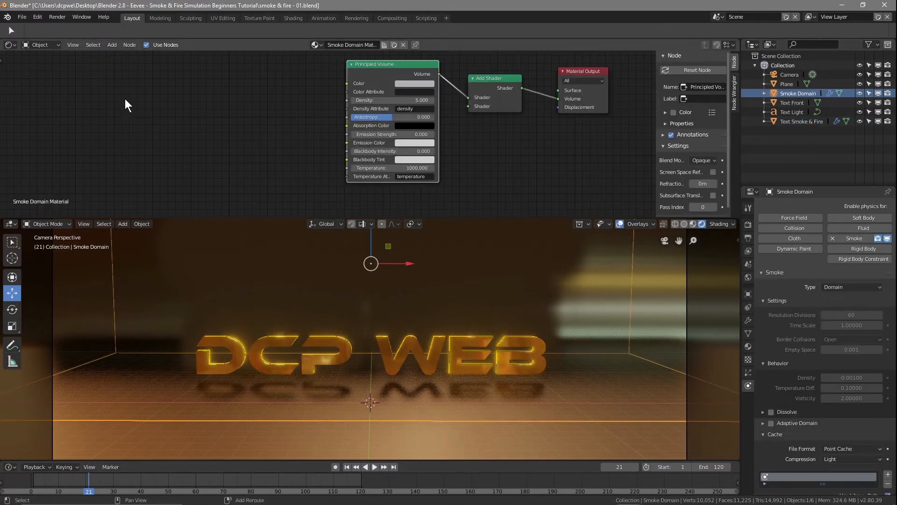
pyautogui.hotkey('shift', 'a')
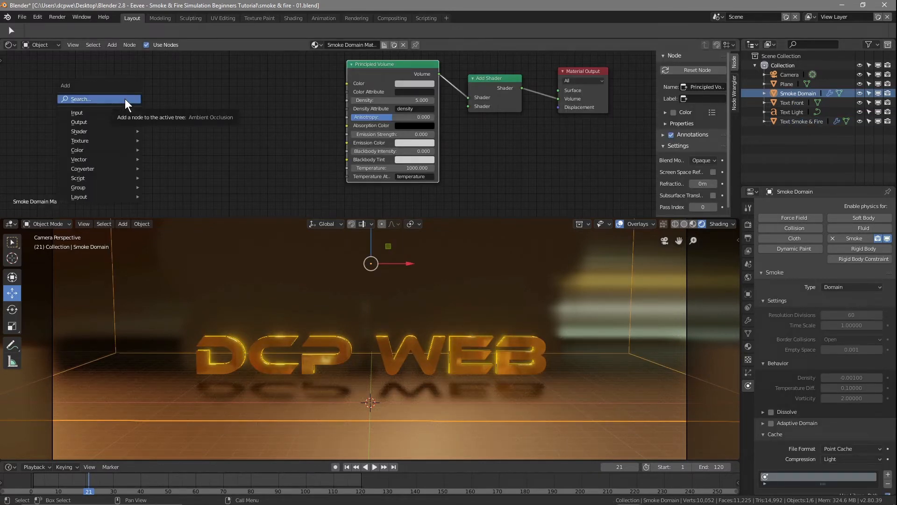
pyautogui.moveTo(120, 108)
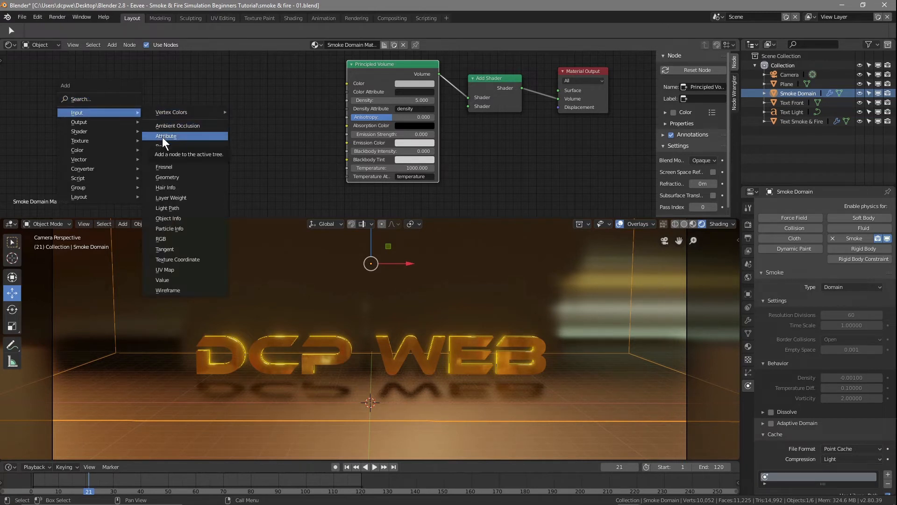
pyautogui.click(162, 137)
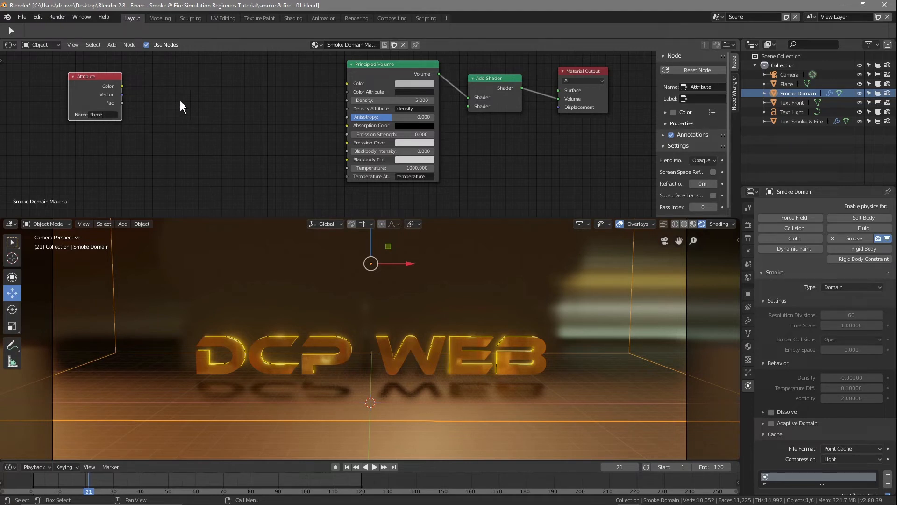
# Step: Add a ColorRamp node between the flame Attribute node and the Principled Volume node
pyautogui.hotkey('shift', 'a')
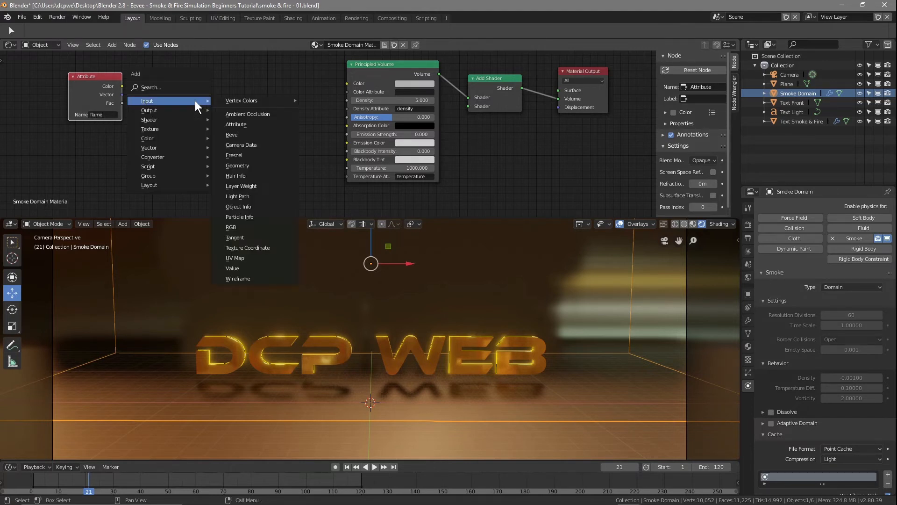
pyautogui.click(172, 88)
pyautogui.write('c')
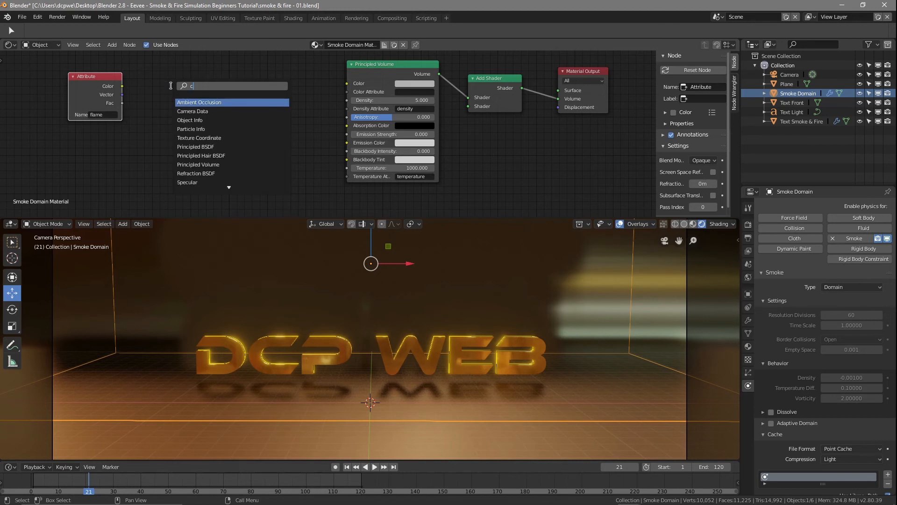
pyautogui.write('olo')
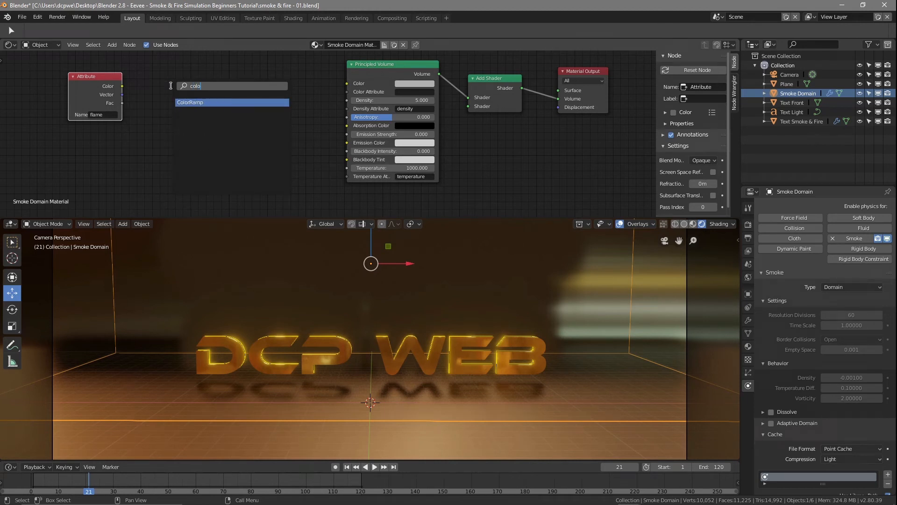
pyautogui.click(195, 102)
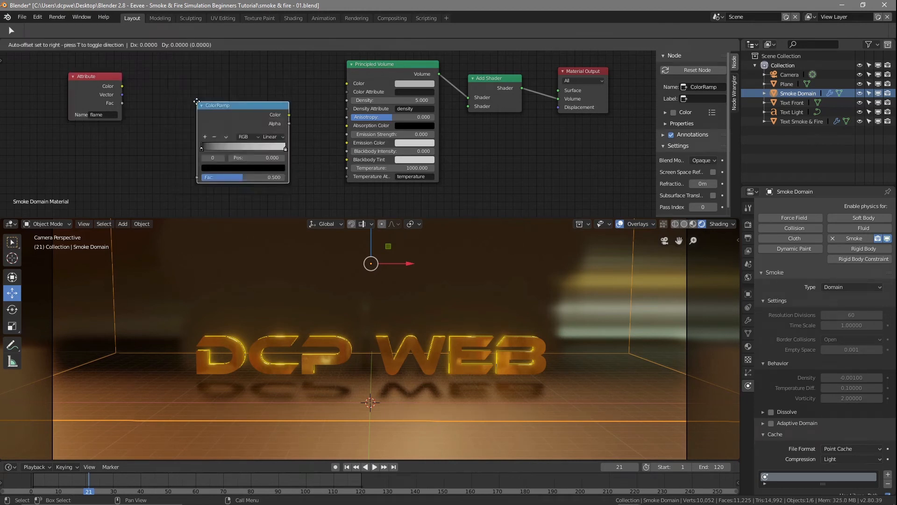
pyautogui.click(196, 83)
# Step: Connect the Attribute's Fac to the ColorRamp and the ColorRamp's Color to the Add Shader's second input, and play the animation
pyautogui.moveTo(122, 102); pyautogui.dragTo(195, 159)
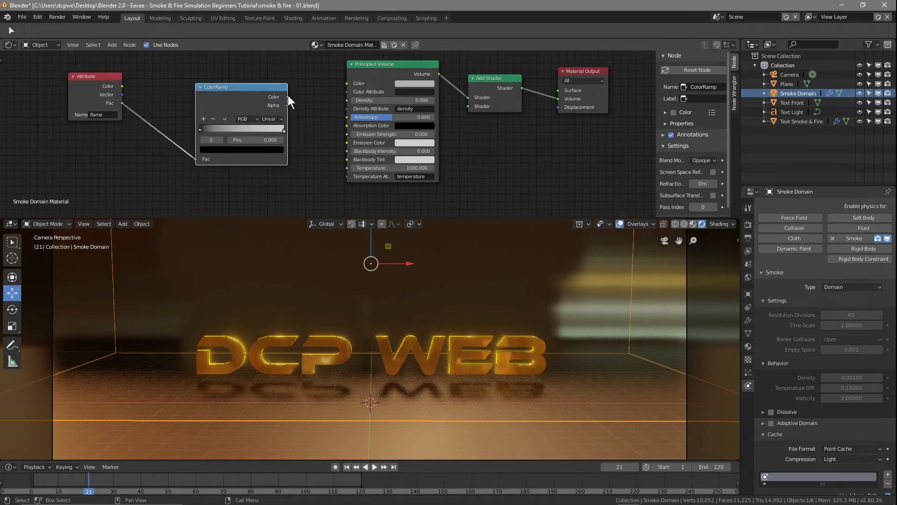
pyautogui.moveTo(288, 97); pyautogui.dragTo(467, 106)
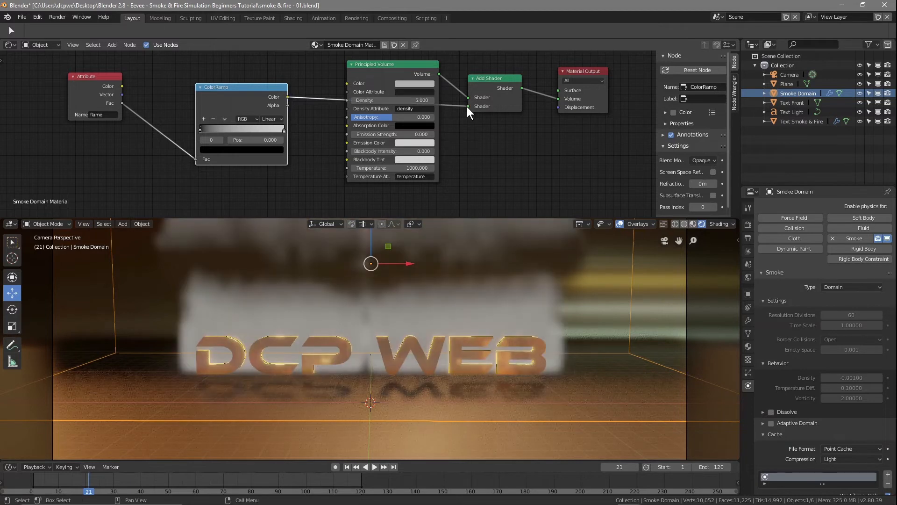
pyautogui.click(371, 466)
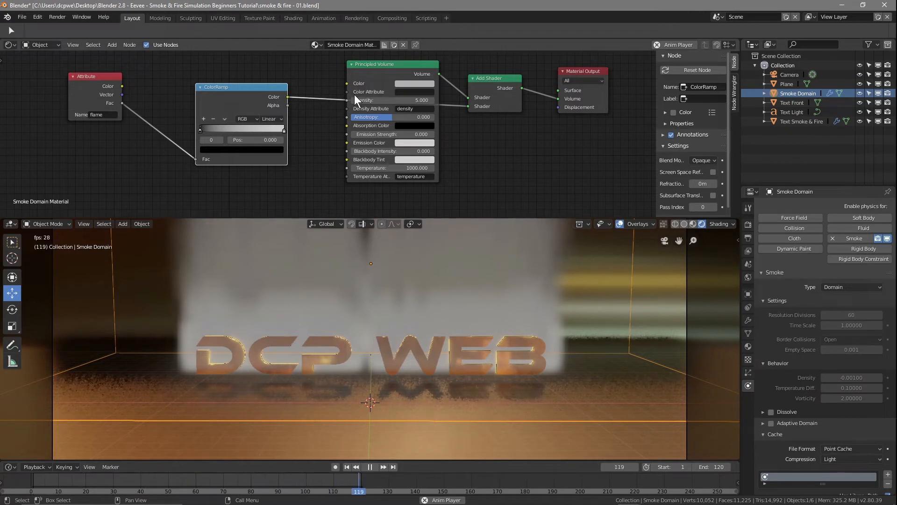
# Step: Darken the Principled Volume node's Color to a dark grey
pyautogui.click(422, 91)
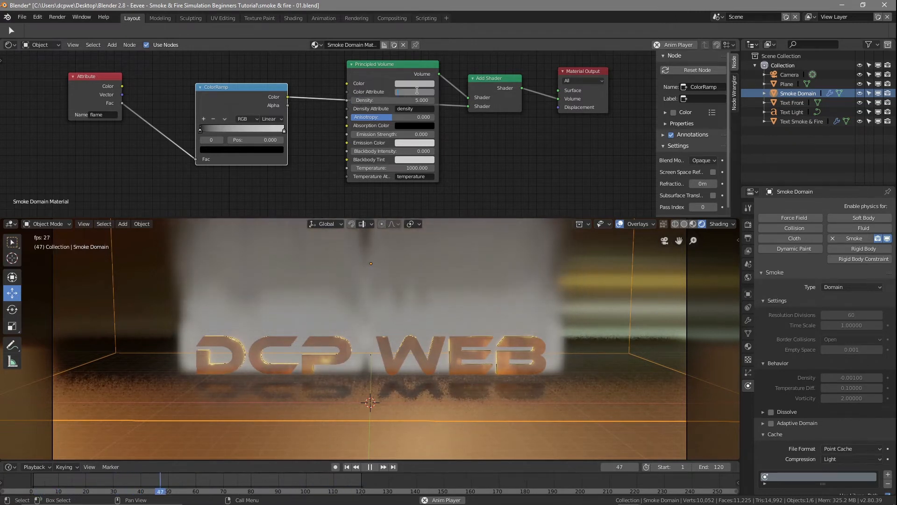
pyautogui.click(374, 91)
pyautogui.click(411, 83)
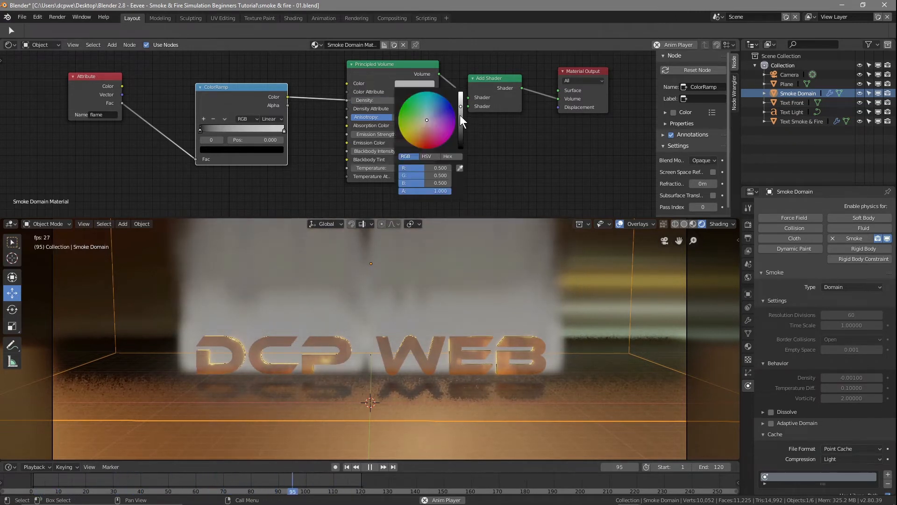
pyautogui.moveTo(461, 106); pyautogui.dragTo(460, 137)
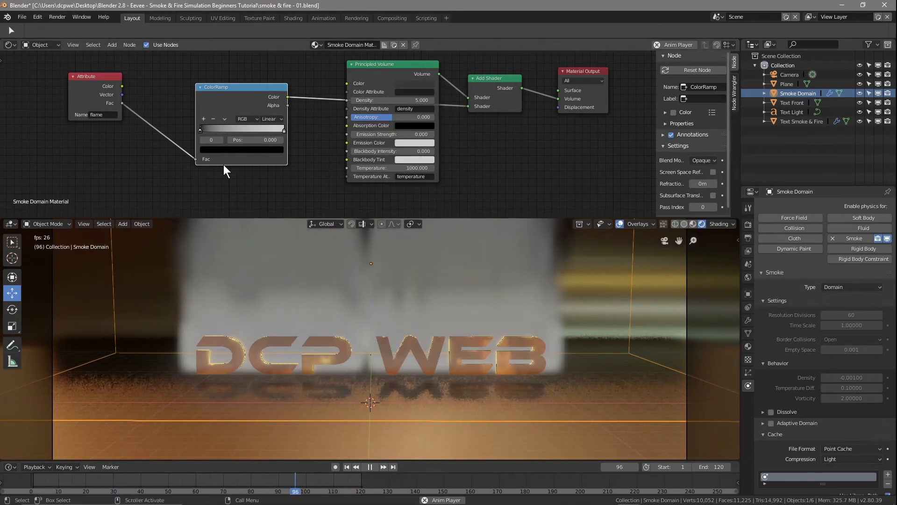
# Step: Move the ColorRamp's white stop to position 0.809 and colour it pure red
pyautogui.click(283, 130)
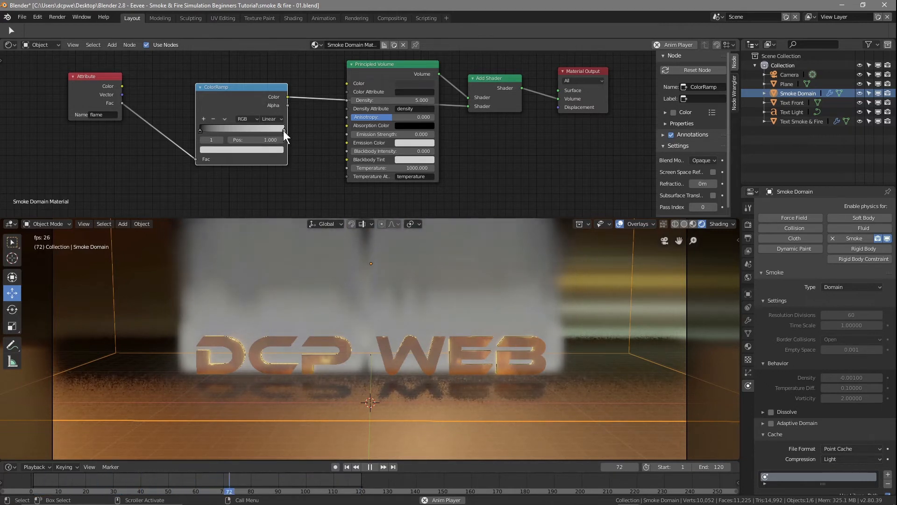
pyautogui.moveTo(283, 130)
pyautogui.mouseDown()
pyautogui.moveTo(239, 133)
pyautogui.moveTo(286, 131)
pyautogui.mouseUp()
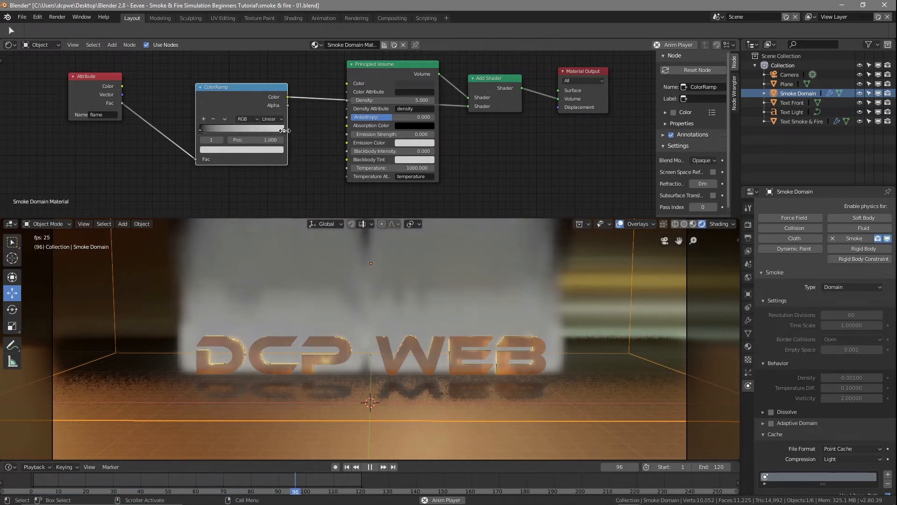
pyautogui.moveTo(284, 131); pyautogui.dragTo(268, 131)
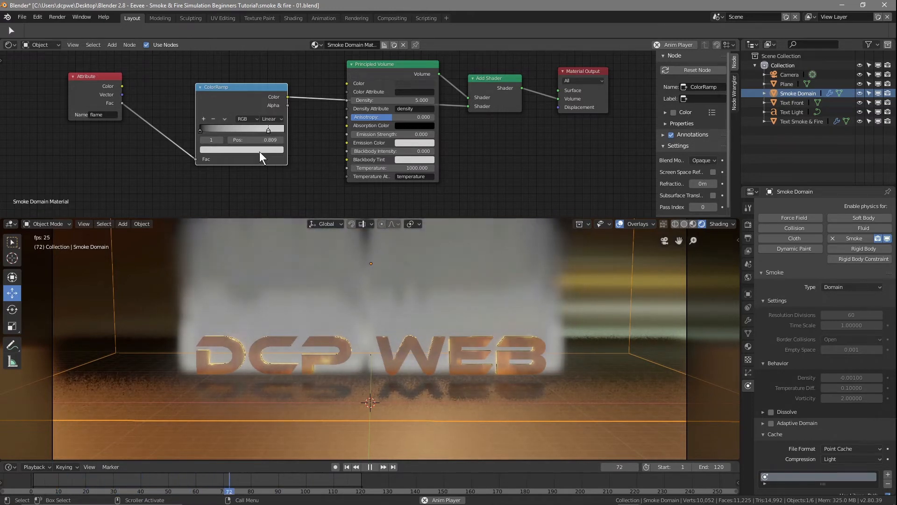
pyautogui.click(259, 150)
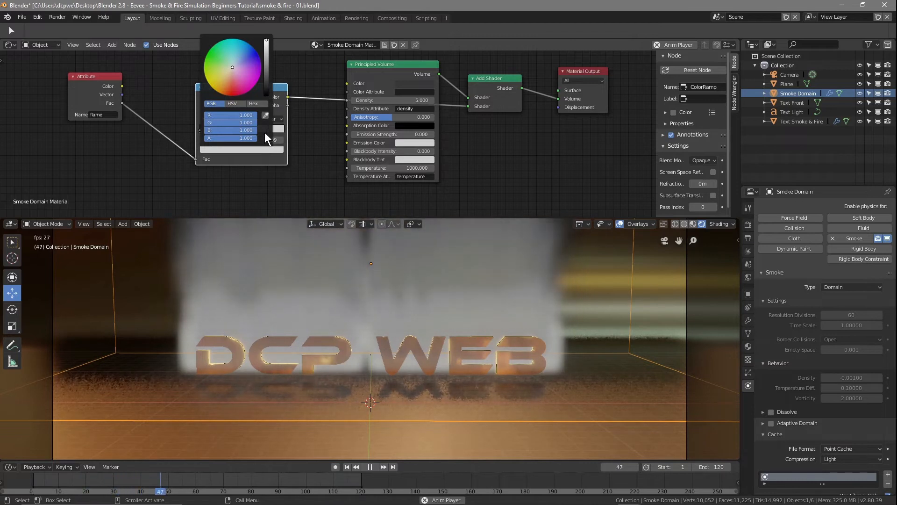
pyautogui.moveTo(236, 67); pyautogui.dragTo(233, 96)
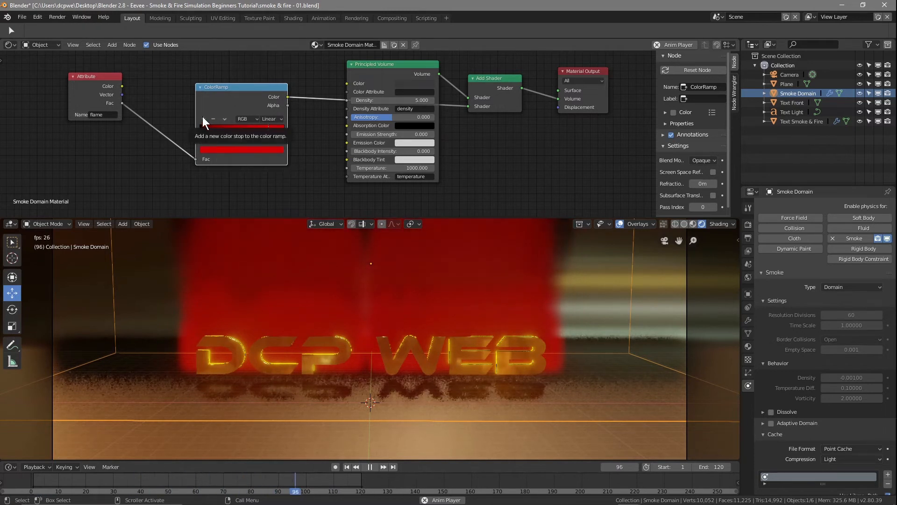
# Step: Add a middle stop to the ColorRamp at position 0.505 and colour it dark yellow
pyautogui.moveTo(234, 132); pyautogui.dragTo(245, 133)
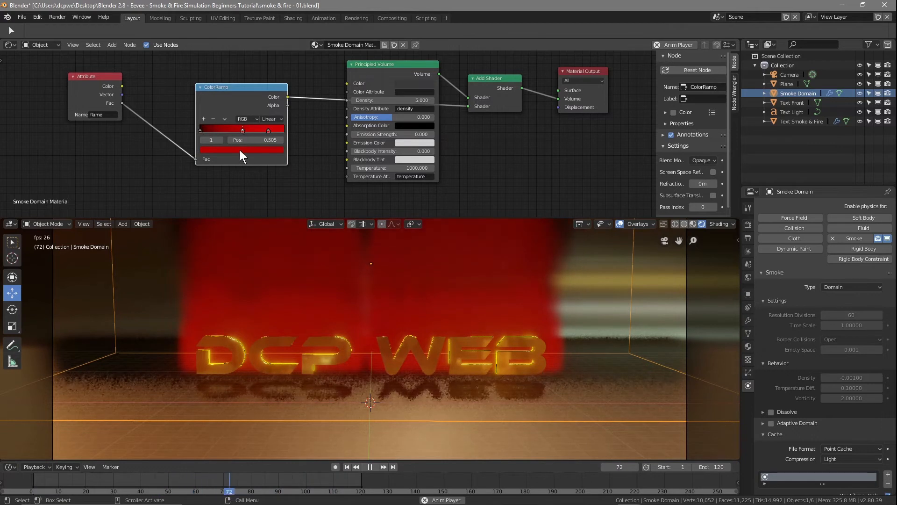
pyautogui.click(239, 150)
pyautogui.moveTo(231, 93); pyautogui.dragTo(212, 87)
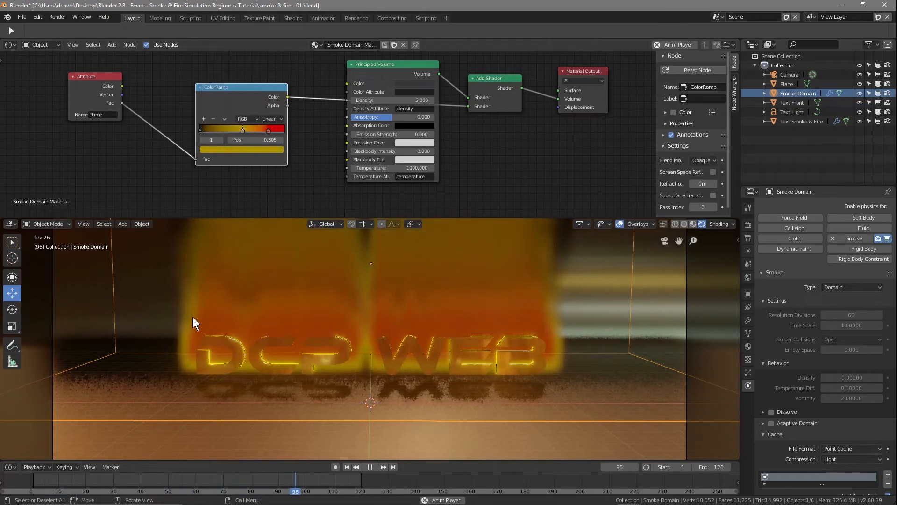
# Step: Lower the alpha of the yellow stop to about 0.307 and make the red stop partly transparent as well
pyautogui.click(250, 151)
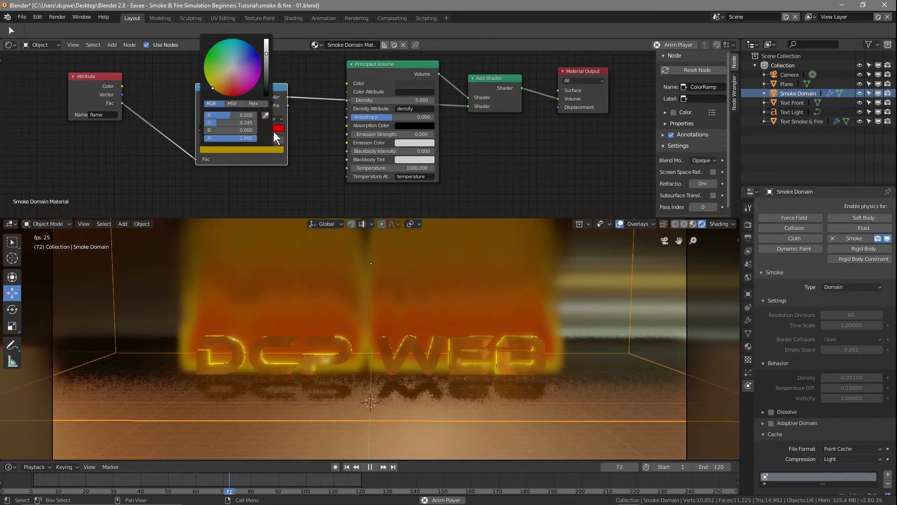
pyautogui.moveTo(244, 138); pyautogui.dragTo(220, 139)
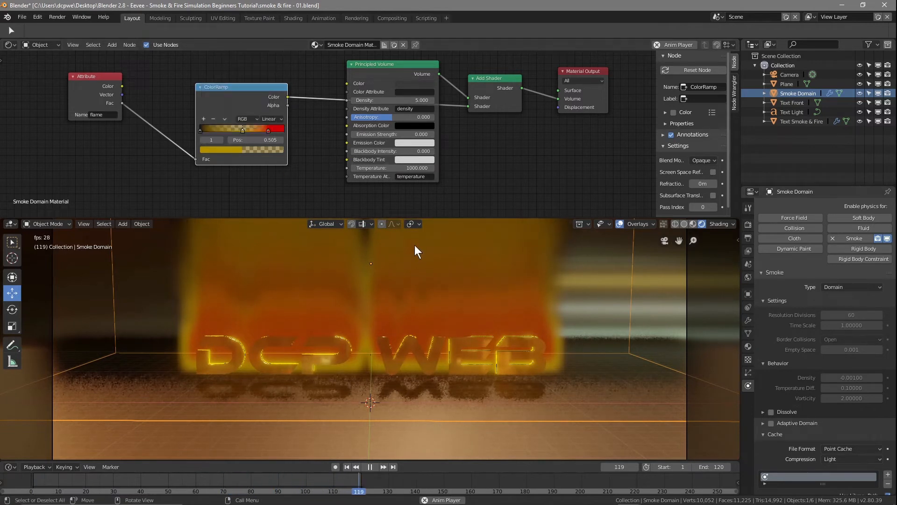
pyautogui.click(268, 130)
pyautogui.click(259, 150)
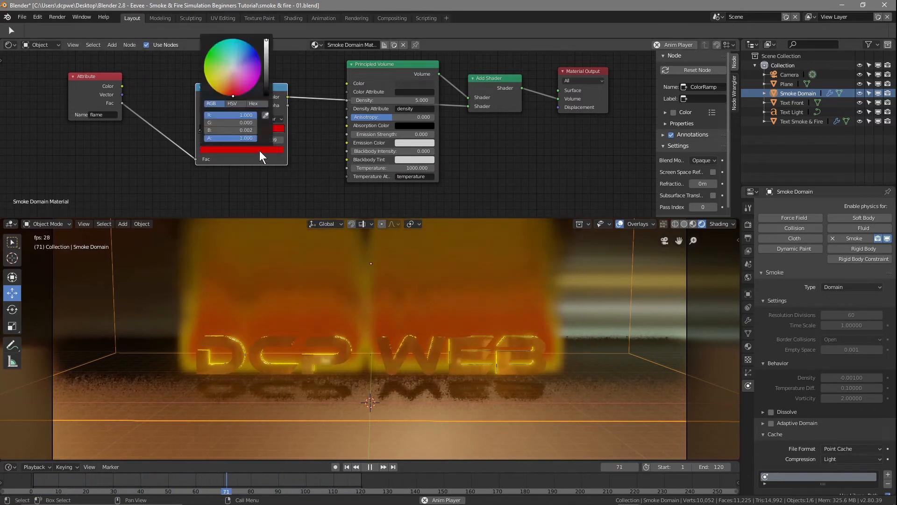
pyautogui.moveTo(247, 138); pyautogui.dragTo(223, 138)
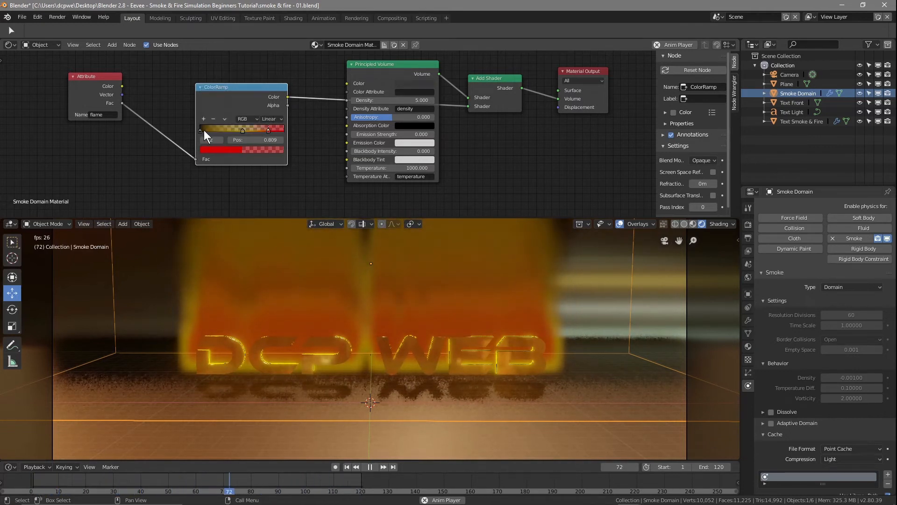
# Step: Add another ColorRamp stop at position 0.207, between the black and yellow stops, and colour it cyan
pyautogui.click(212, 130)
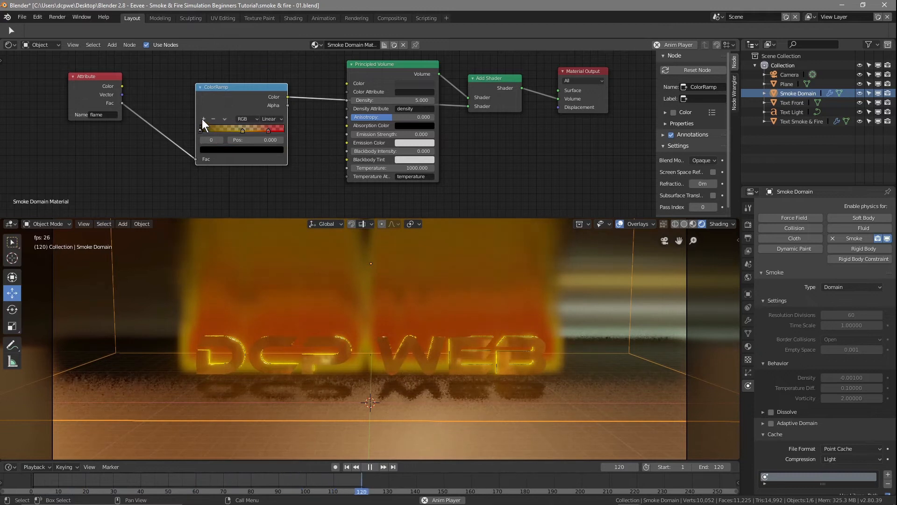
pyautogui.click(203, 119)
pyautogui.moveTo(220, 129); pyautogui.dragTo(217, 130)
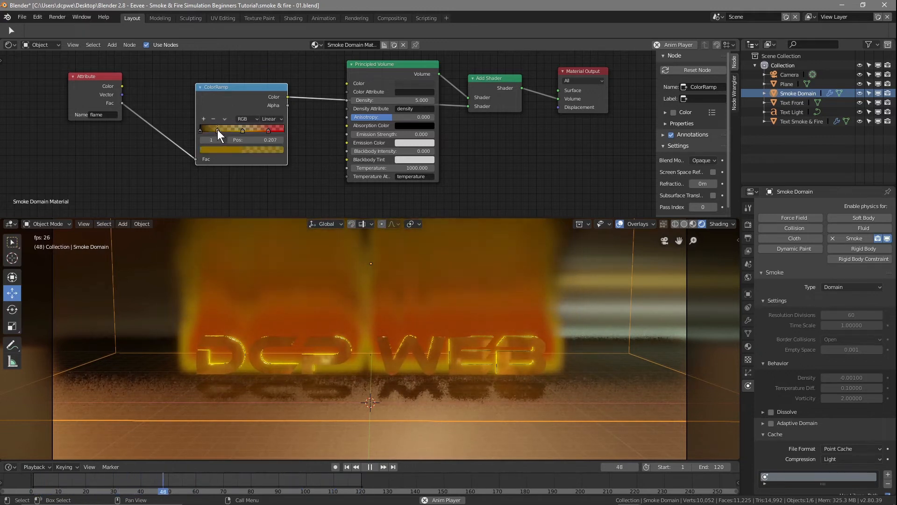
pyautogui.click(228, 149)
pyautogui.moveTo(212, 88); pyautogui.dragTo(231, 39)
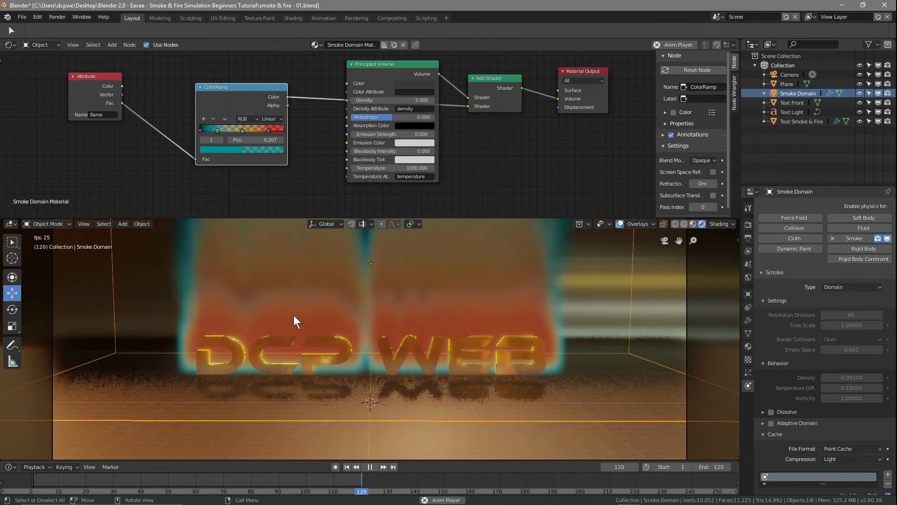
# Step: Shift the ColorRamp stops toward the red end, with yellow at 0.605 and cyan at 0.298, and lower the cyan stop's alpha
pyautogui.moveTo(271, 131); pyautogui.dragTo(225, 130)
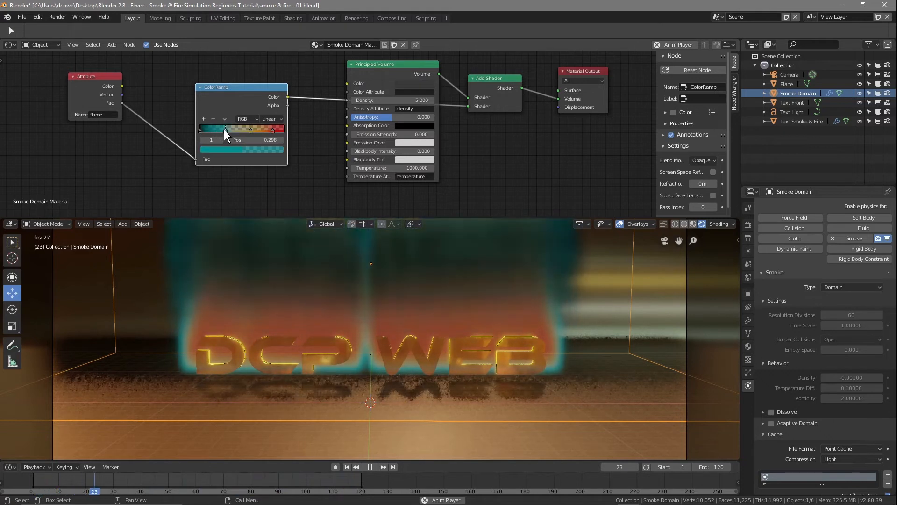
pyautogui.click(233, 150)
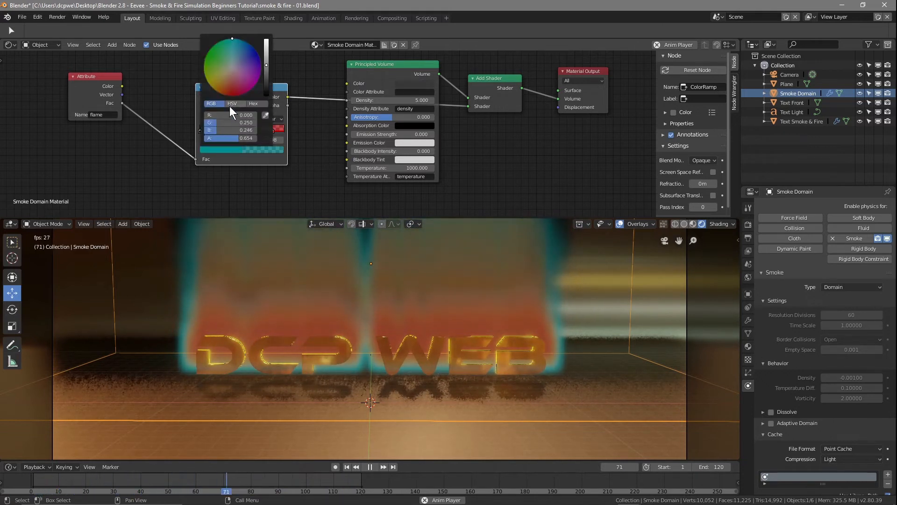
pyautogui.moveTo(228, 138); pyautogui.dragTo(199, 139)
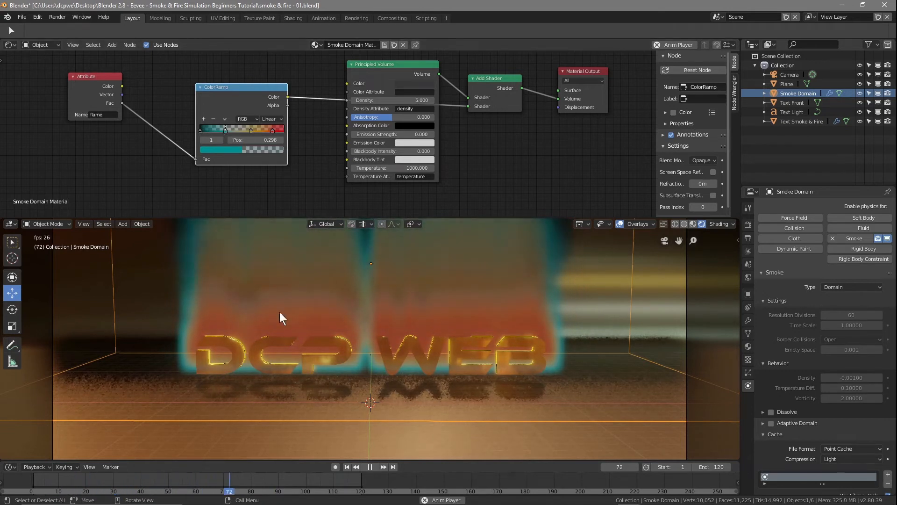
# Step: Raise the yellow stop's alpha until it is almost fully opaque
pyautogui.click(250, 131)
pyautogui.click(239, 150)
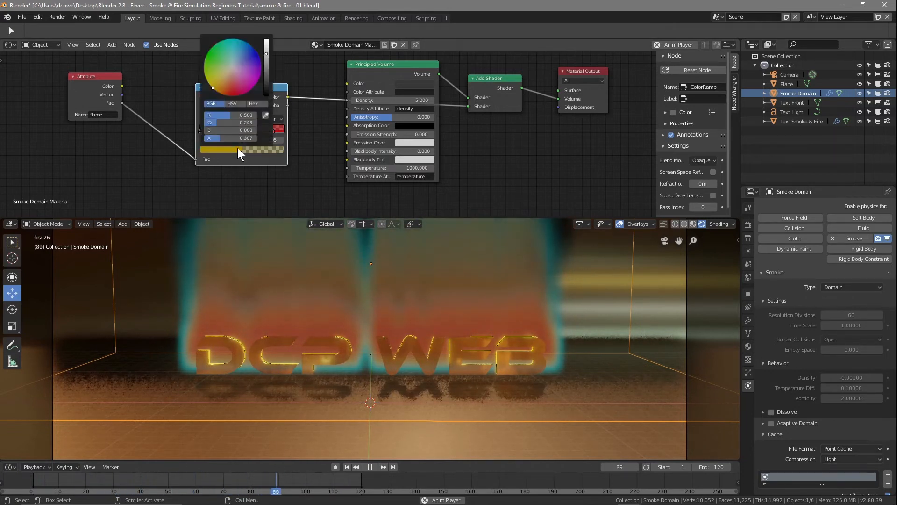
pyautogui.moveTo(224, 138); pyautogui.dragTo(247, 138)
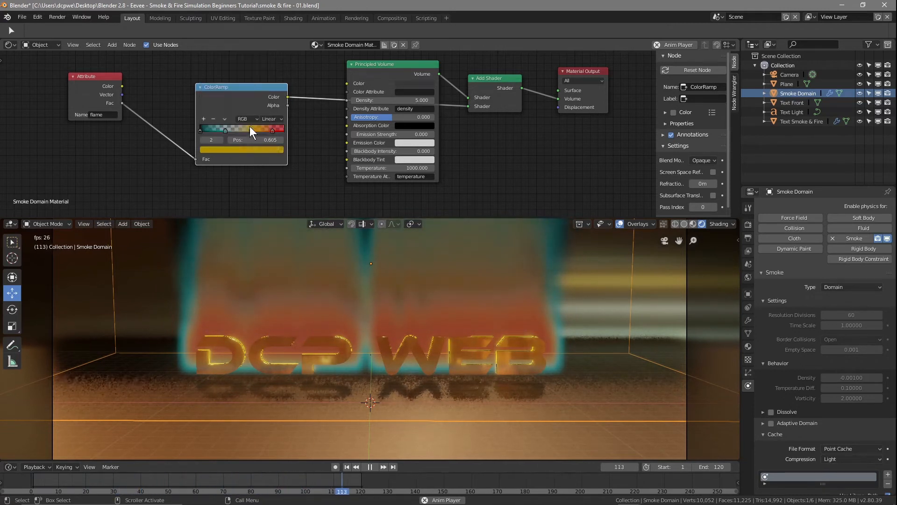
# Step: Try other orders and spacings of the ColorRamp stops, such as red at 0.223 and yellow at 0.227
pyautogui.moveTo(272, 130); pyautogui.dragTo(252, 133)
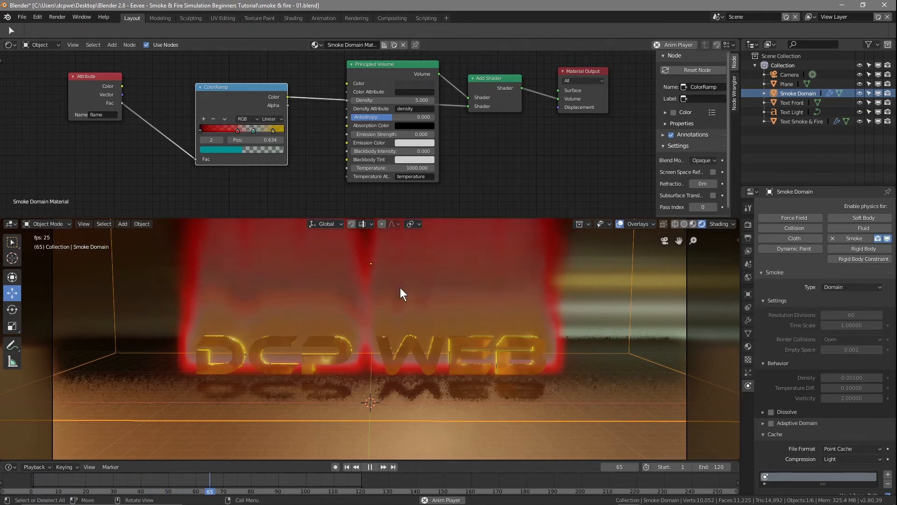
pyautogui.moveTo(237, 133); pyautogui.dragTo(220, 132)
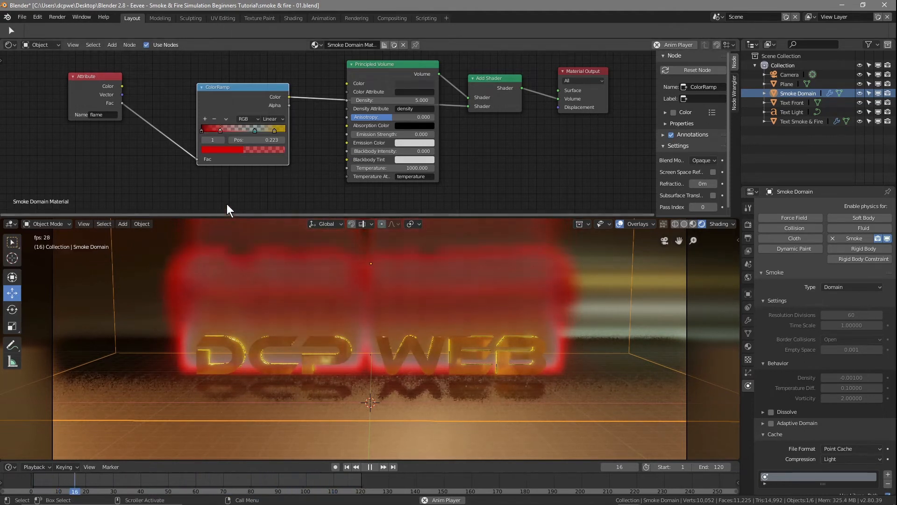
pyautogui.moveTo(254, 129); pyautogui.dragTo(206, 128)
pyautogui.moveTo(261, 130); pyautogui.dragTo(220, 130)
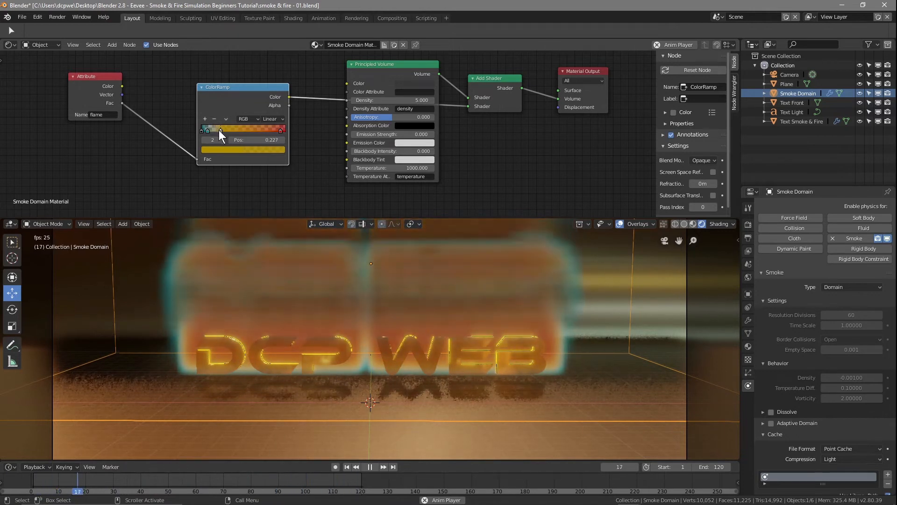
pyautogui.moveTo(219, 130); pyautogui.dragTo(221, 130)
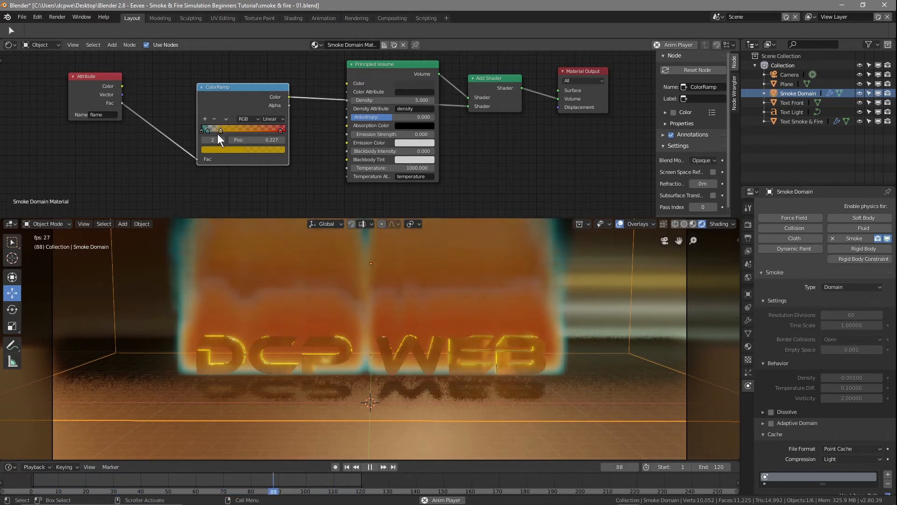
# Step: Space out the ColorRamp stops, with cyan at 0.175, yellow at 0.591 and red slightly in from the end
pyautogui.moveTo(220, 130); pyautogui.dragTo(251, 135)
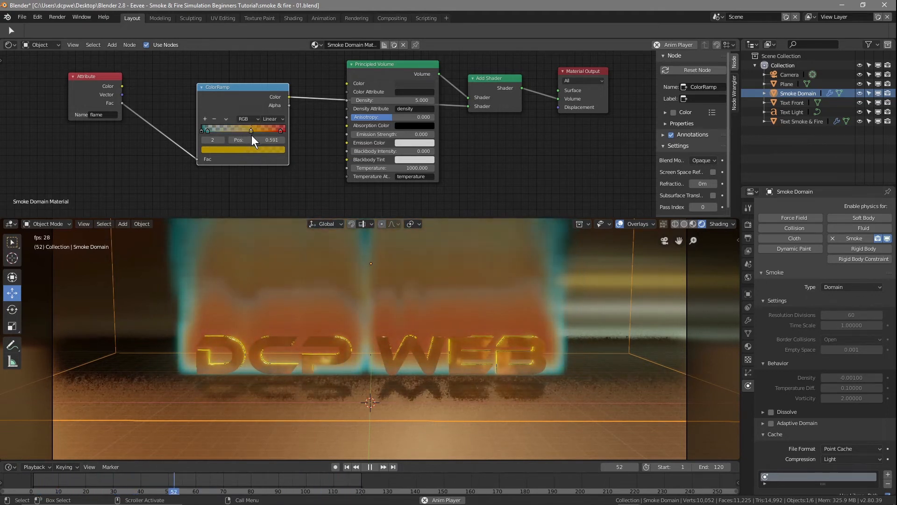
pyautogui.click(279, 130)
pyautogui.moveTo(207, 131); pyautogui.dragTo(217, 133)
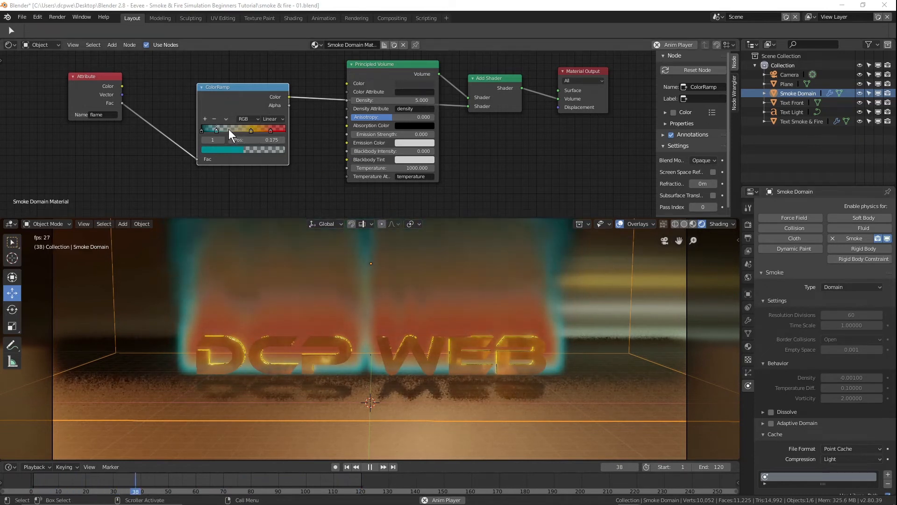
# Step: Add a dark orange ColorRamp stop at 0.333 (RGB 0.125, 0.061, 0.000), raise its alpha, and move the cyan stop to 0.111
pyautogui.moveTo(218, 130)
pyautogui.mouseDown()
pyautogui.moveTo(209, 119)
pyautogui.moveTo(229, 131)
pyautogui.mouseUp()
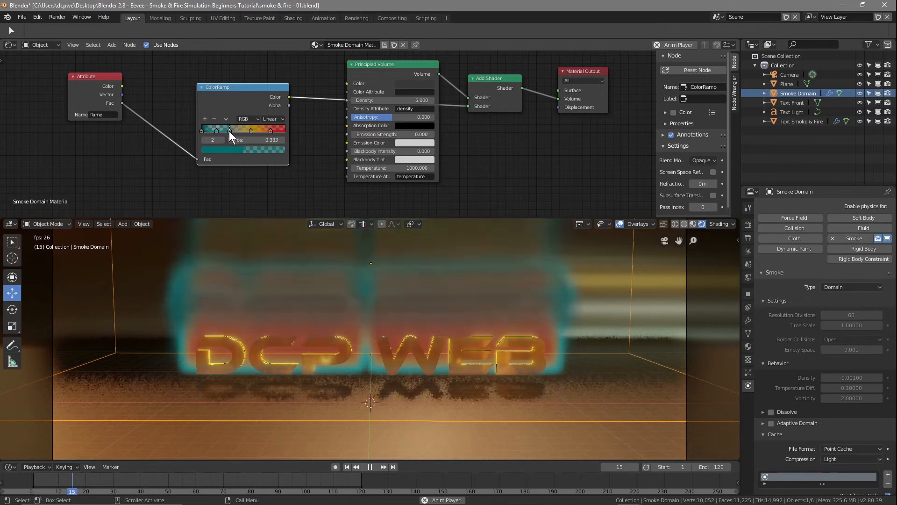
pyautogui.click(236, 148)
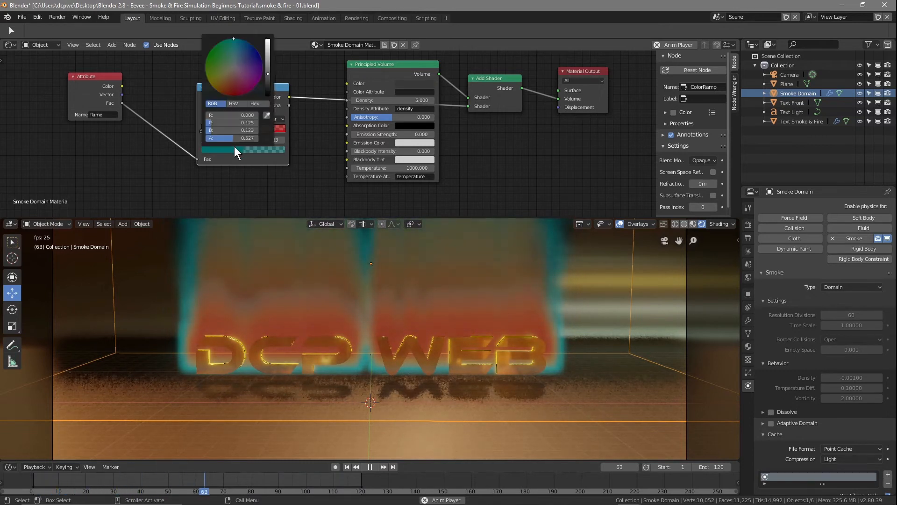
pyautogui.moveTo(228, 76); pyautogui.dragTo(225, 83)
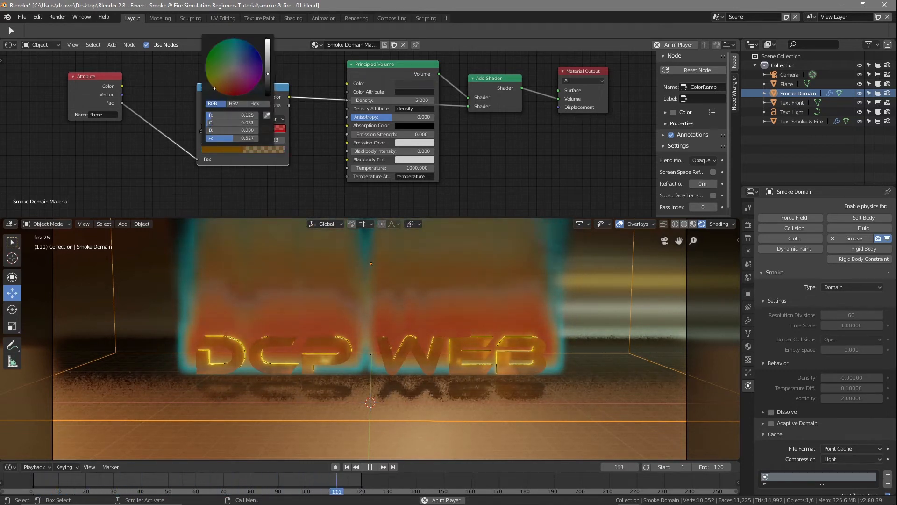
pyautogui.moveTo(233, 137); pyautogui.dragTo(242, 138)
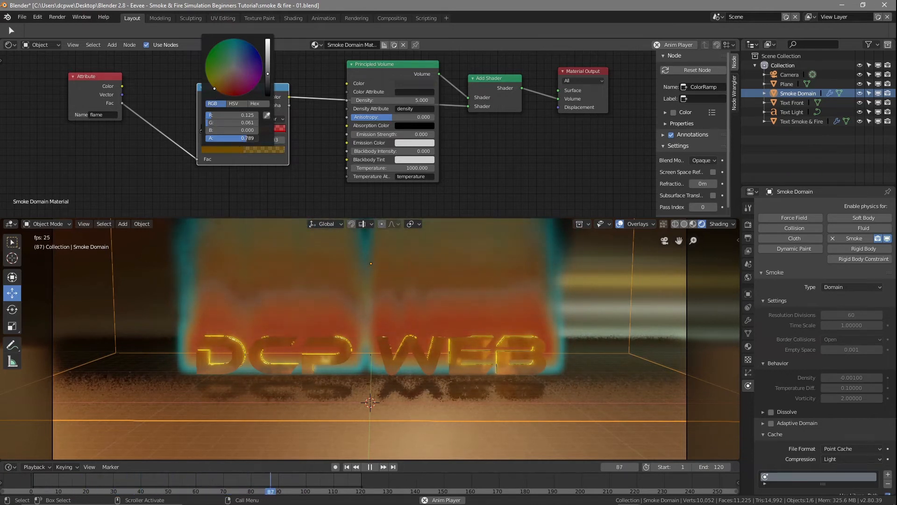
pyautogui.moveTo(247, 138); pyautogui.dragTo(245, 137)
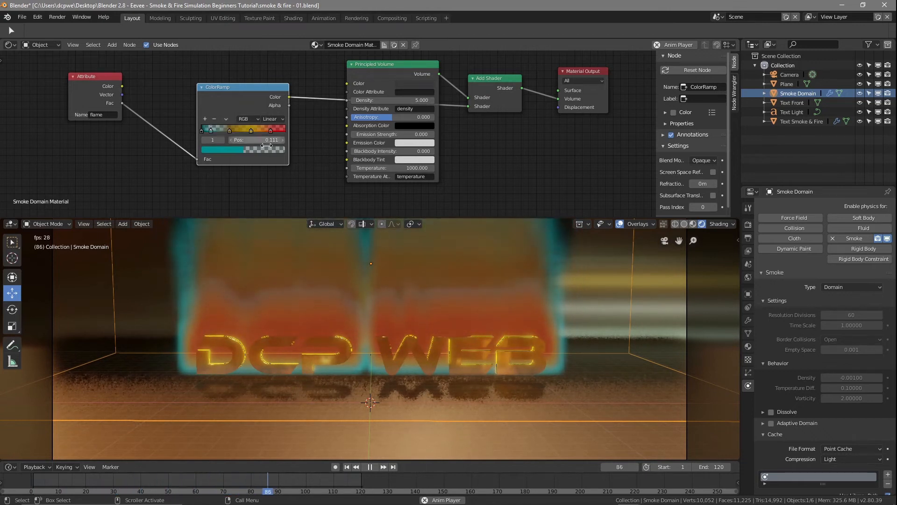
pyautogui.click(238, 149)
pyautogui.moveTo(209, 136); pyautogui.dragTo(221, 136)
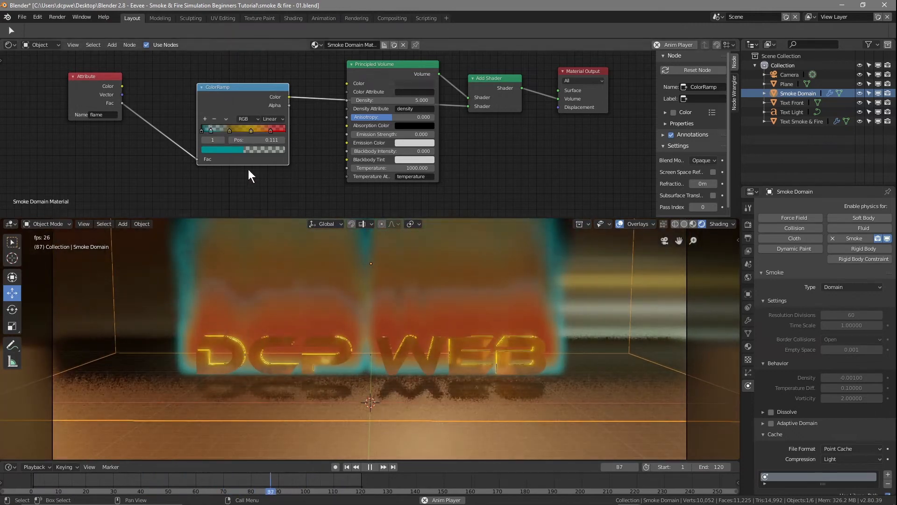
# Step: Stop the playback and render the current frame to inspect the flame colours, closing the render when done
pyautogui.click(370, 467)
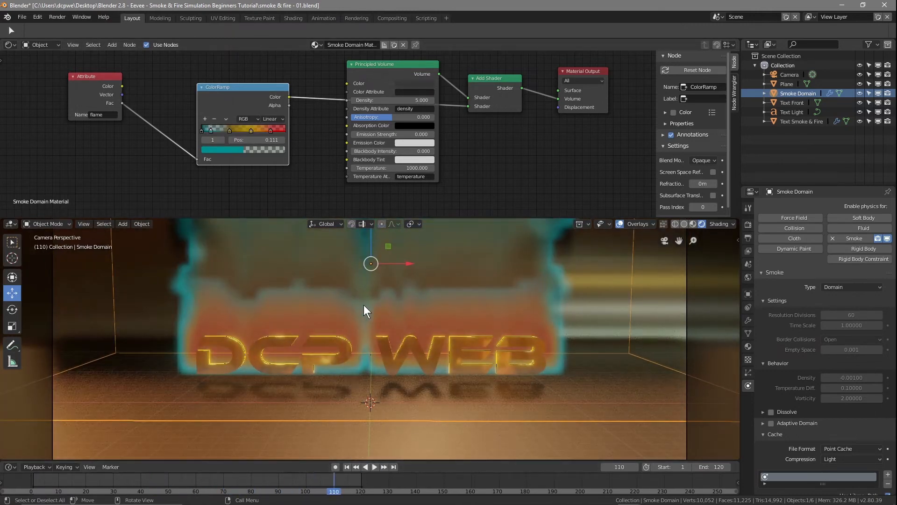
pyautogui.press('F12')
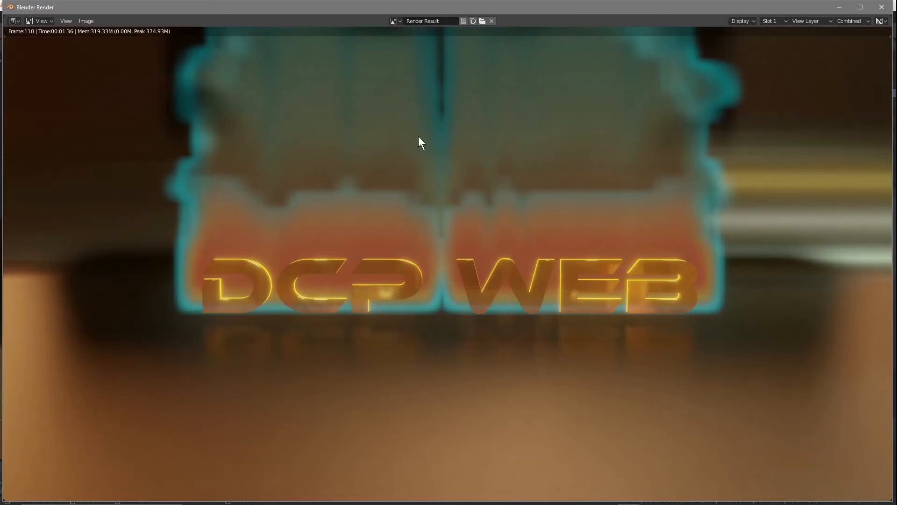
pyautogui.click(882, 8)
# Step: Shift the dark orange ColorRamp stop to 0.310
pyautogui.moveTo(232, 131); pyautogui.dragTo(228, 133)
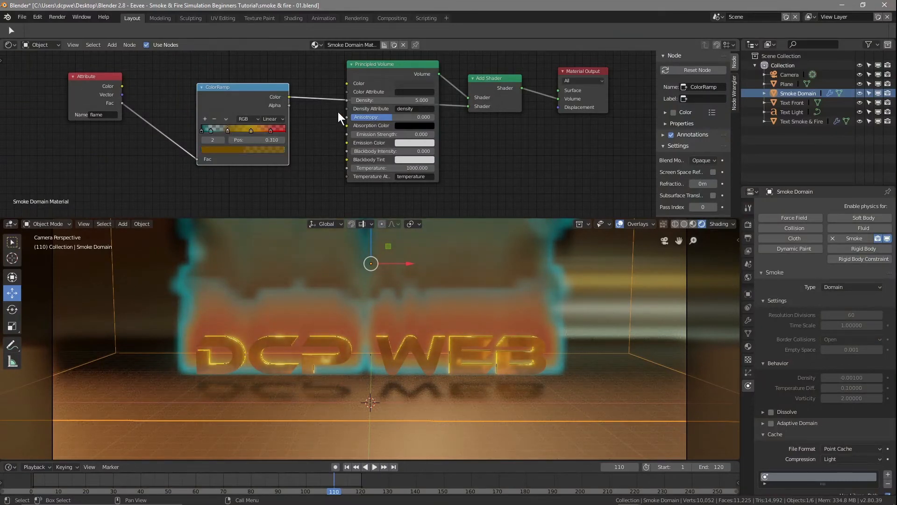
# Step: Try a near-white and a magenta smoke colour on the Principled Volume, playing the animation from the start to compare
pyautogui.click(416, 83)
pyautogui.click(416, 84)
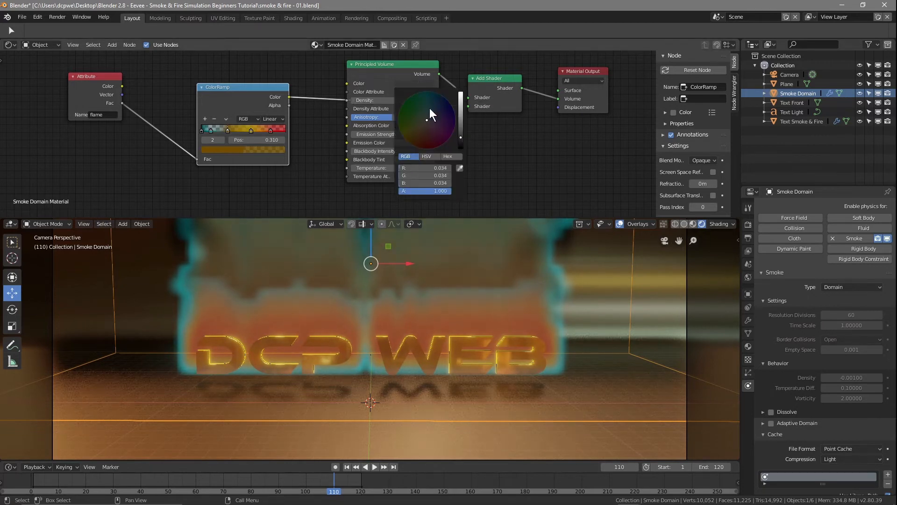
pyautogui.moveTo(459, 137); pyautogui.dragTo(461, 95)
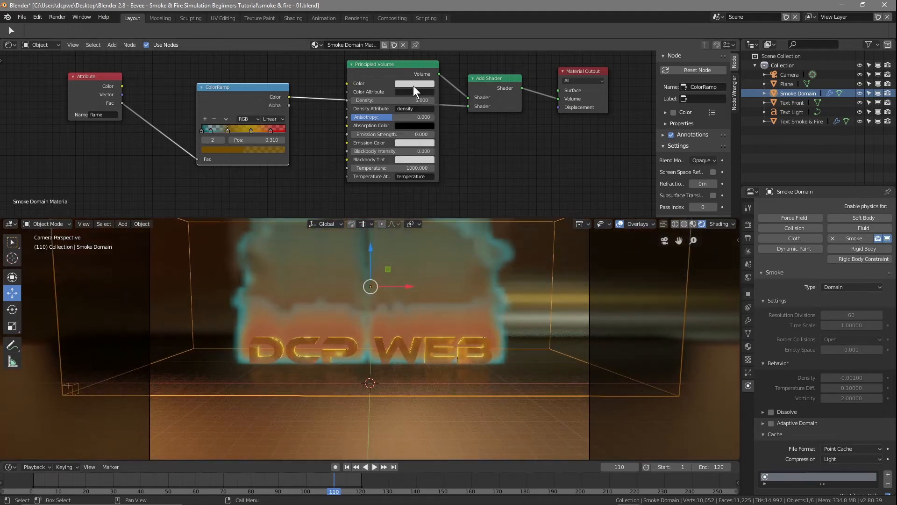
pyautogui.click(413, 86)
pyautogui.moveTo(425, 121); pyautogui.dragTo(430, 150)
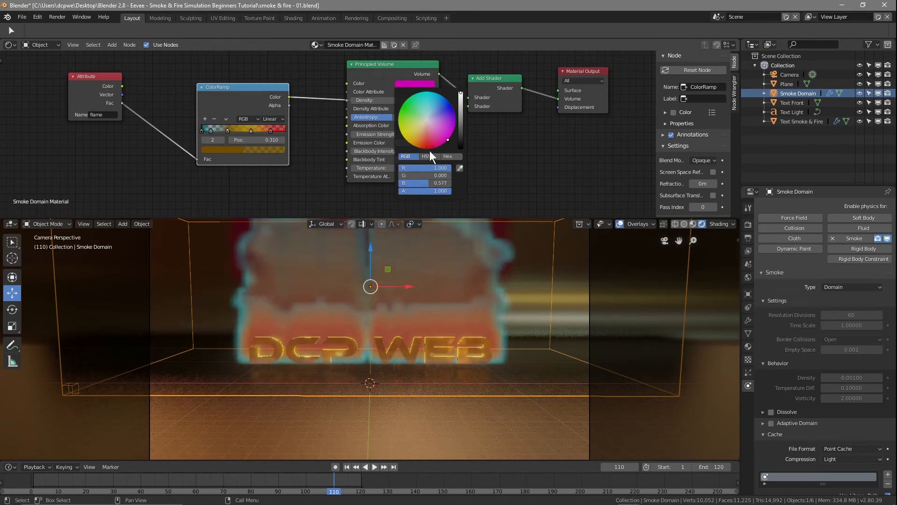
pyautogui.click(348, 466)
pyautogui.click(373, 467)
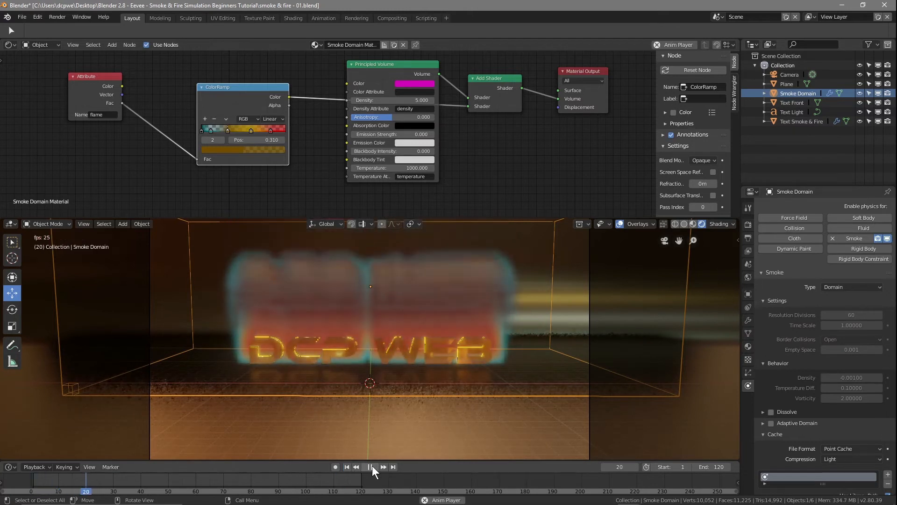
# Step: Set the Principled Volume's smoke colour to a very dark grey, about RGB 0.017, 0.017, 0.016
pyautogui.click(418, 84)
pyautogui.moveTo(460, 93); pyautogui.dragTo(426, 121)
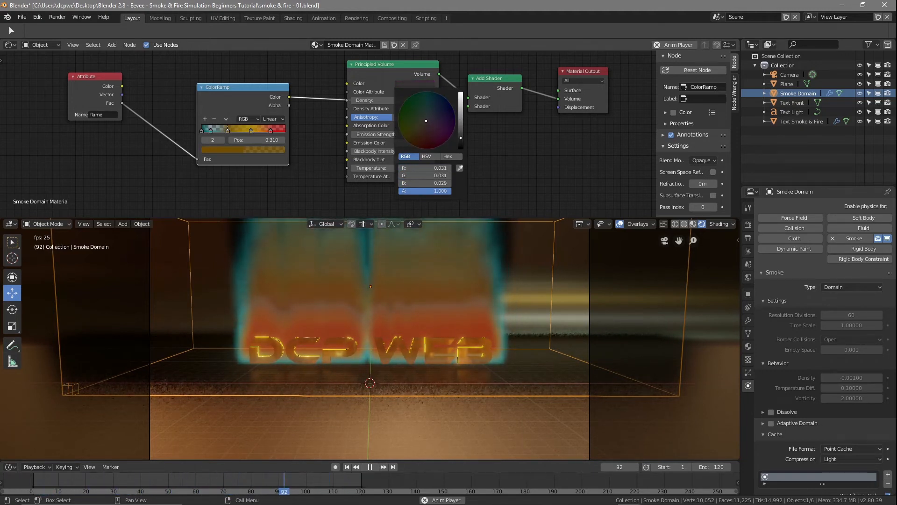
pyautogui.moveTo(458, 137); pyautogui.dragTo(461, 140)
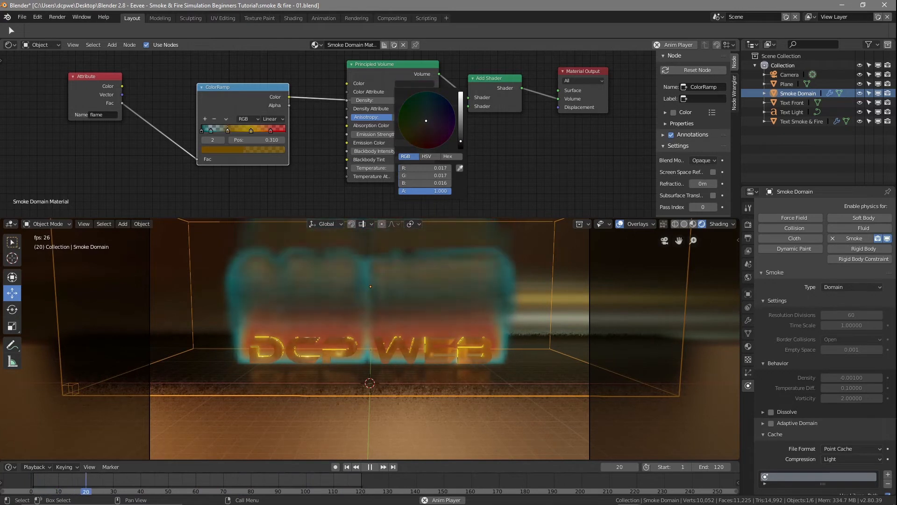
# Step: Set the Eevee volumetric tile size to 2px and the volumetric shadow samples to 40
pyautogui.click(748, 225)
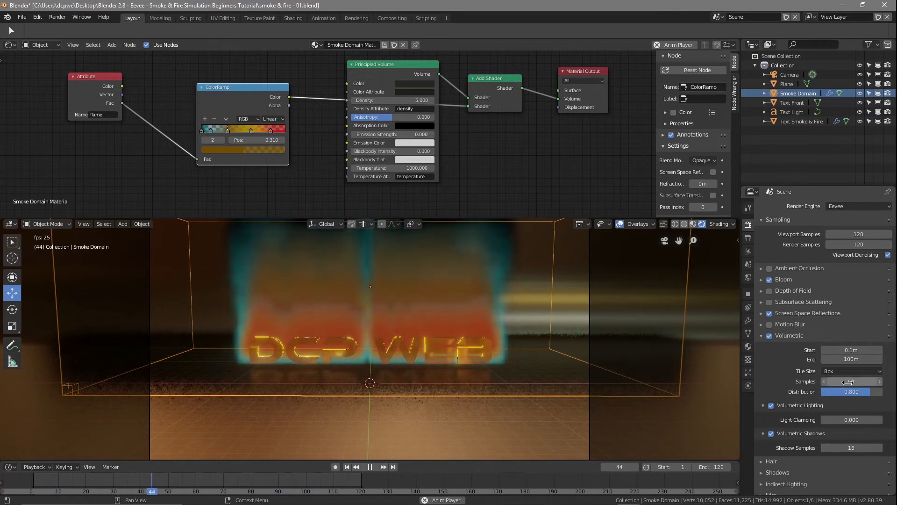
pyautogui.click(843, 371)
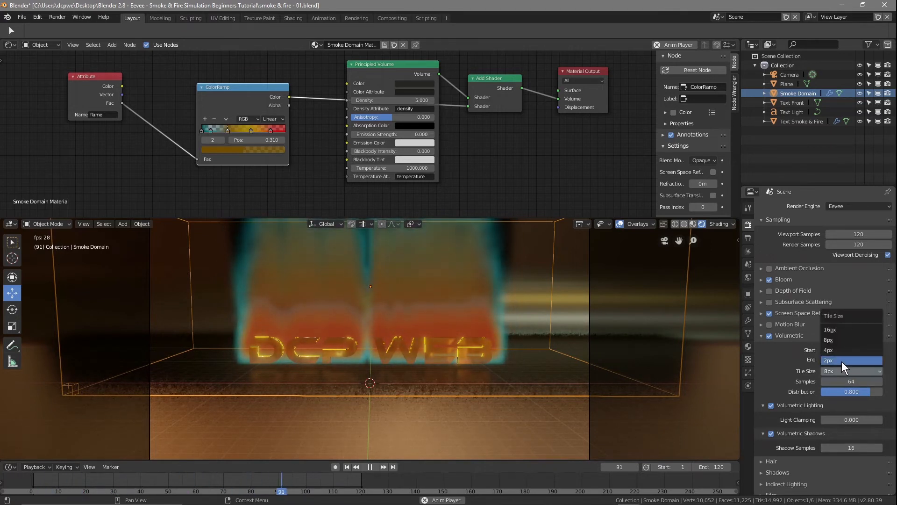
pyautogui.click(842, 359)
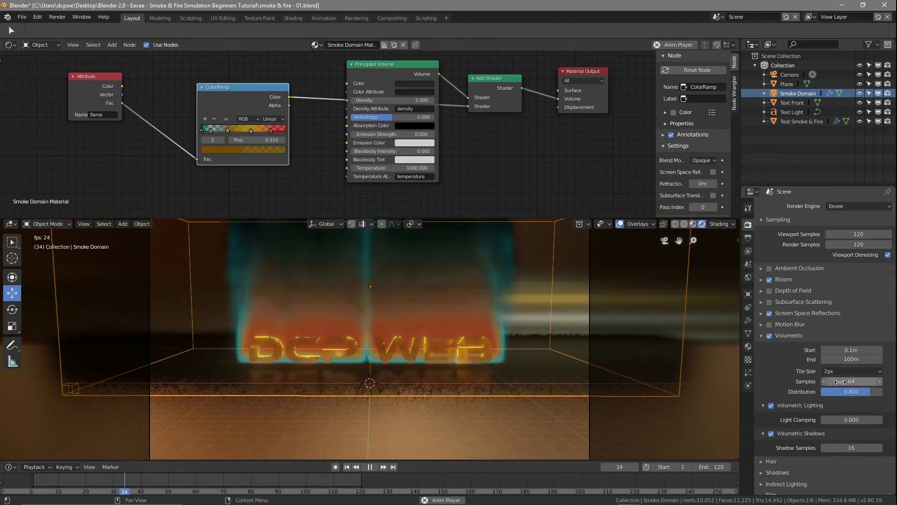
pyautogui.click(857, 447)
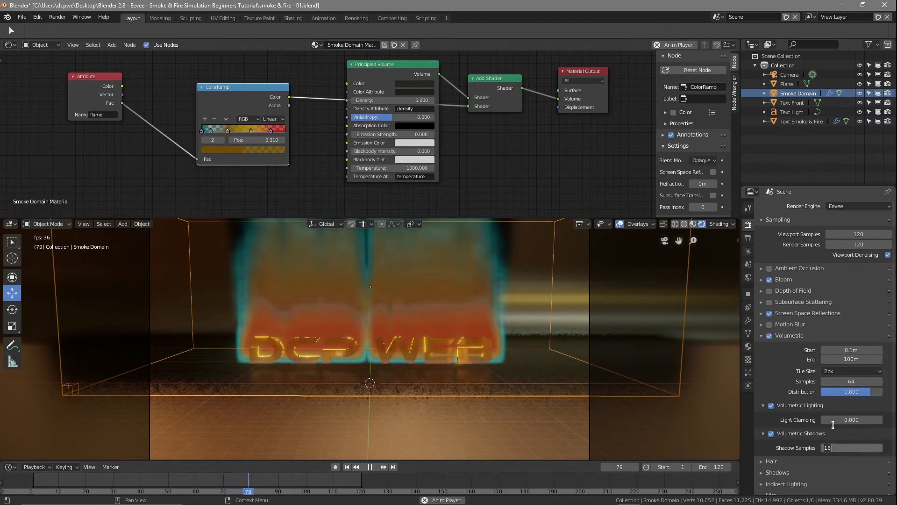
pyautogui.write('40')
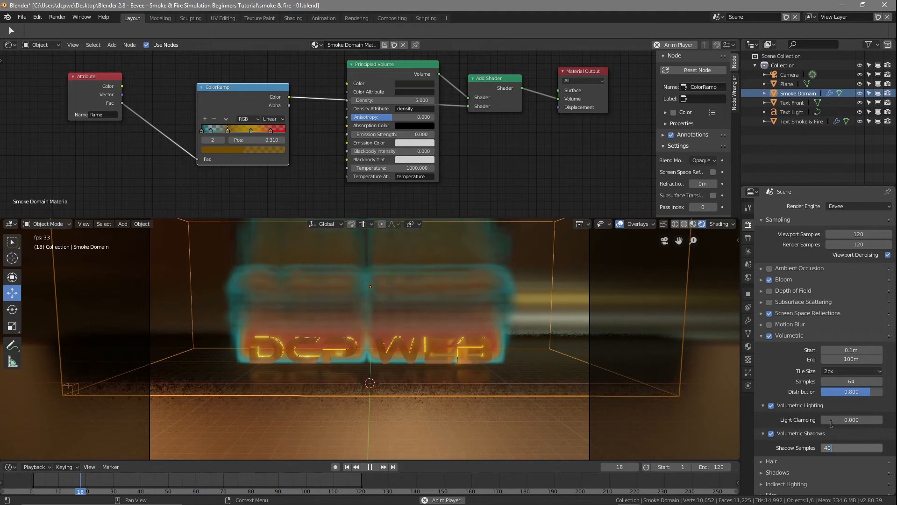
pyautogui.press('Return')
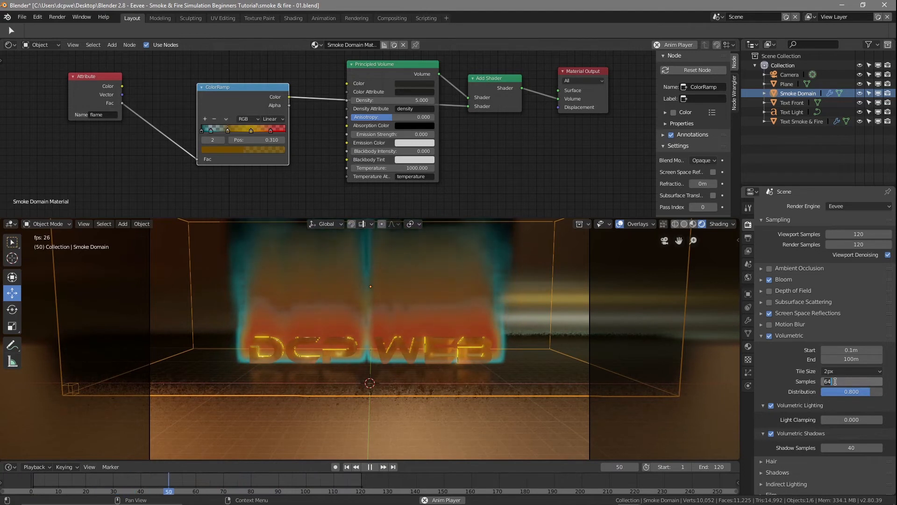
# Step: Try volumetric sample counts of 120 and 300 while the animation plays
pyautogui.write('0')
pyautogui.press('Return')
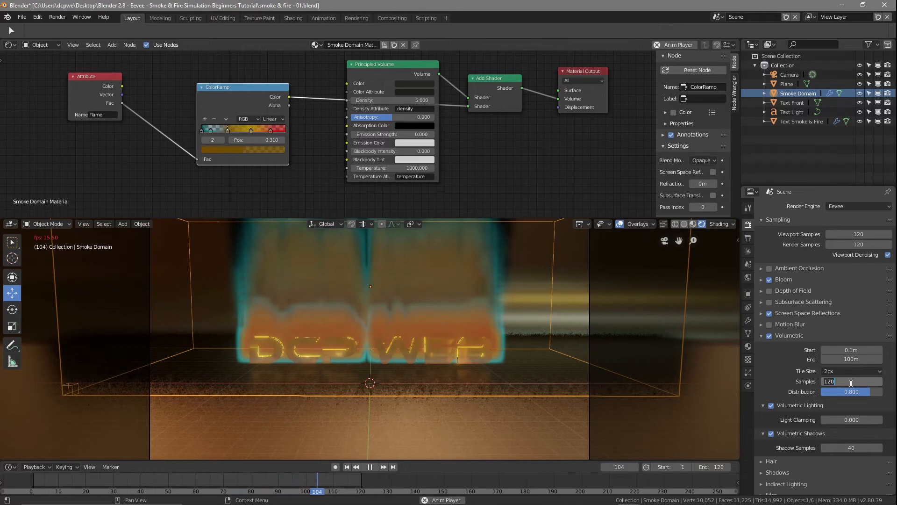
pyautogui.write('300')
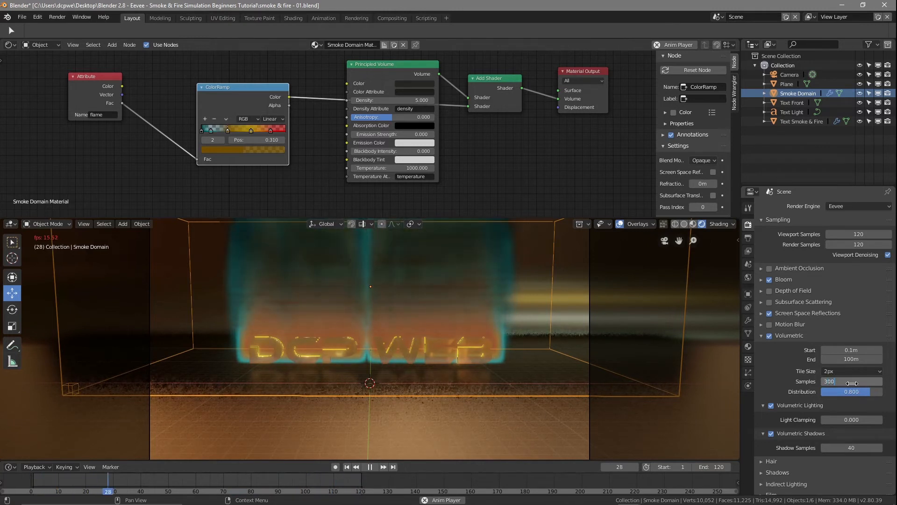
pyautogui.press('Return')
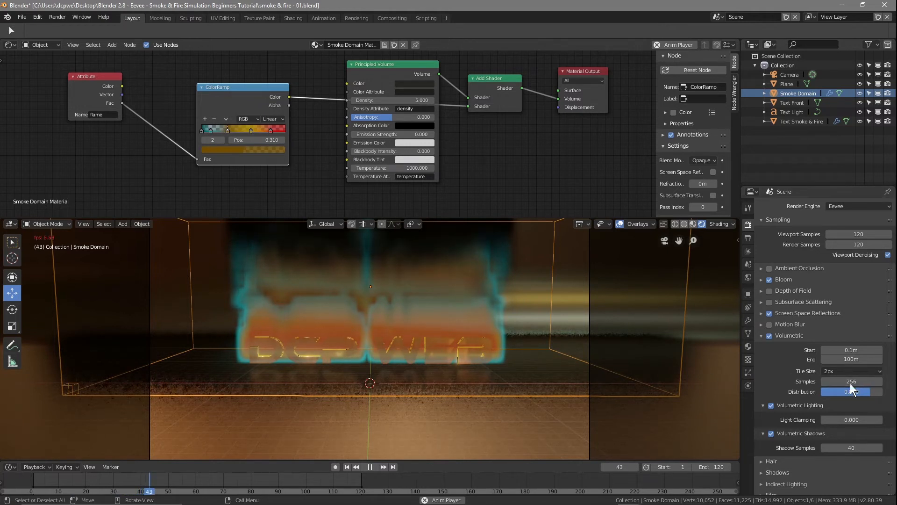
# Step: Pause the animation, set the volumetric samples to 60, and resume playback
pyautogui.click(372, 466)
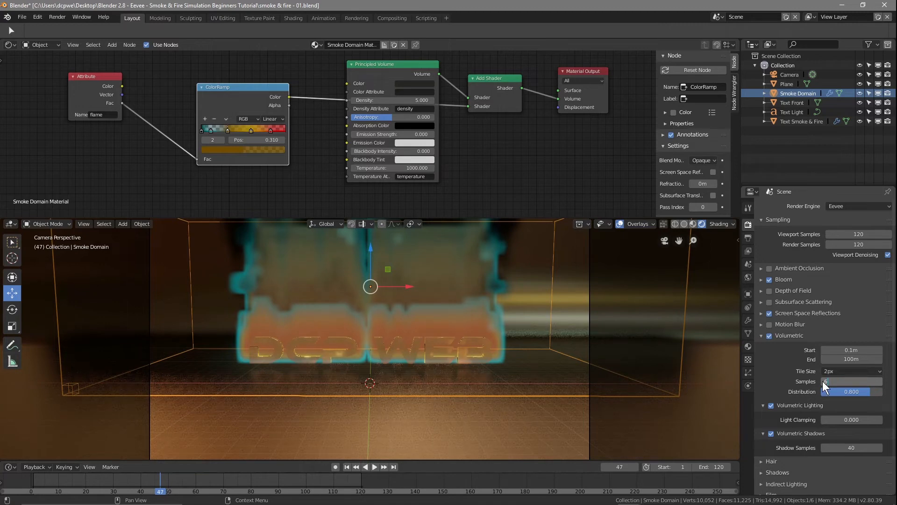
pyautogui.write('0')
pyautogui.press('Return')
pyautogui.click(374, 467)
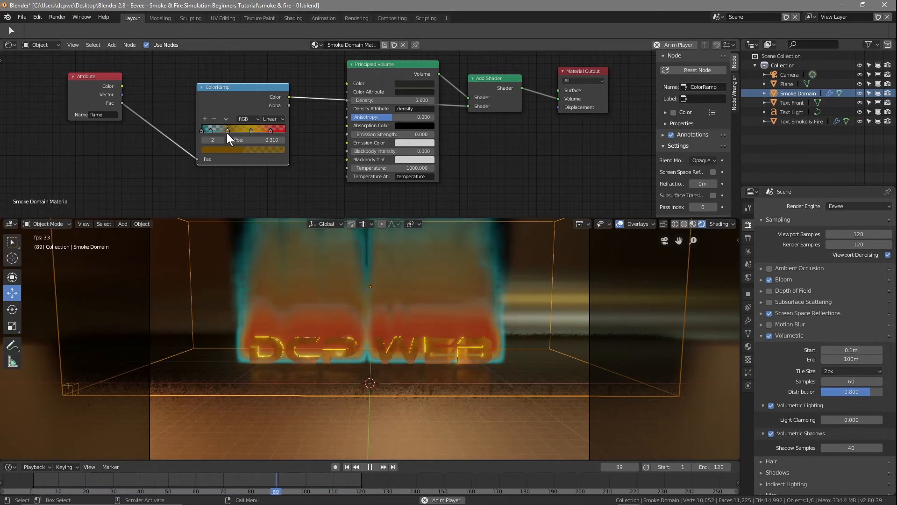
# Step: Move the dark orange ColorRamp stop to 0.301 and brighten it to RGB 1.000, 0.482, 0.000 with about 0.86 alpha
pyautogui.moveTo(227, 132); pyautogui.dragTo(225, 132)
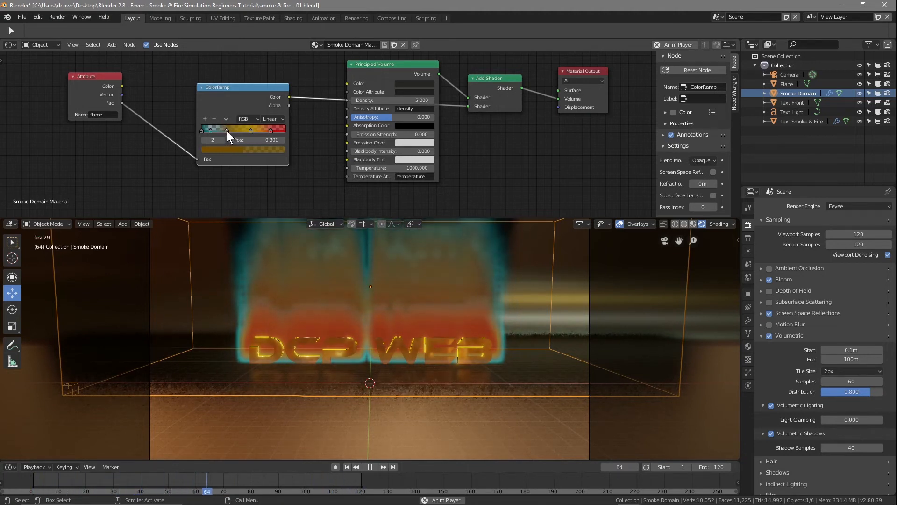
pyautogui.click(231, 150)
pyautogui.moveTo(225, 137)
pyautogui.mouseDown()
pyautogui.moveTo(183, 138)
pyautogui.moveTo(254, 138)
pyautogui.moveTo(238, 138)
pyautogui.mouseUp()
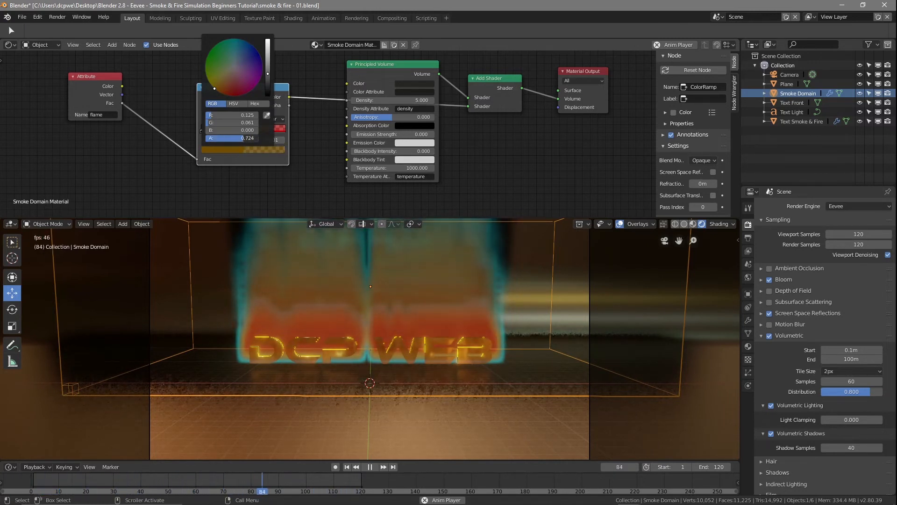
pyautogui.moveTo(268, 72); pyautogui.dragTo(268, 40)
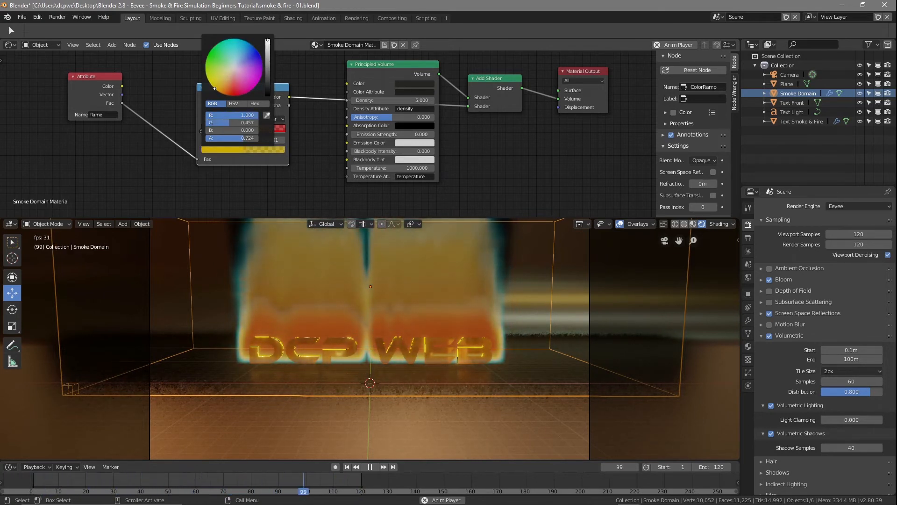
pyautogui.click(238, 148)
pyautogui.moveTo(268, 50); pyautogui.dragTo(267, 40)
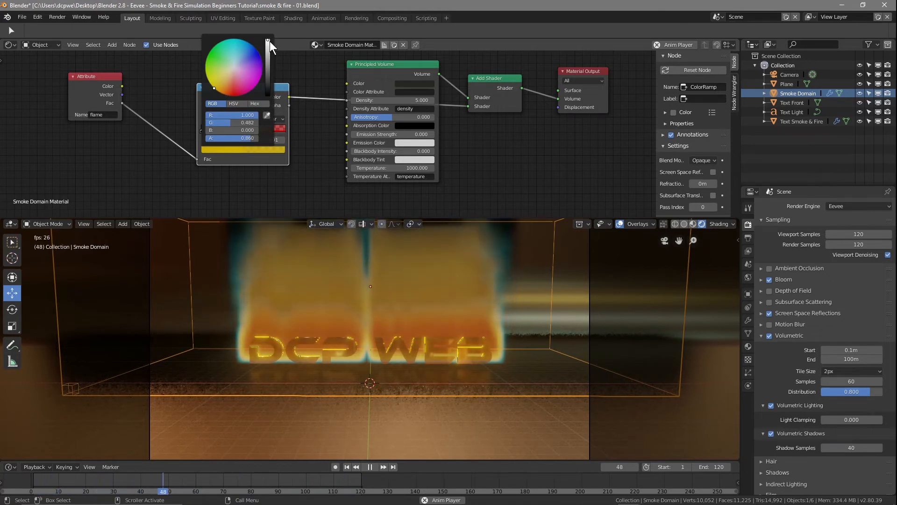
# Step: Fine-tune the hue of the ColorRamp's red stop, keeping it red
pyautogui.click(271, 130)
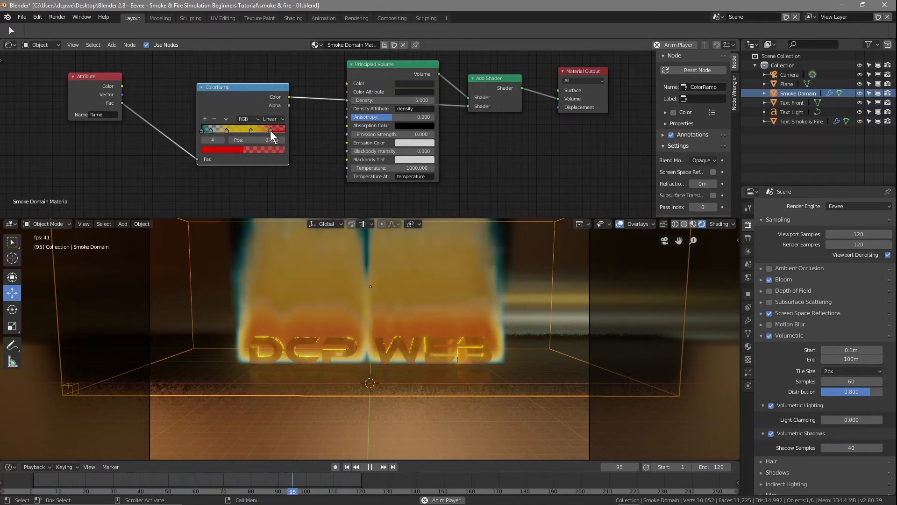
pyautogui.click(243, 149)
pyautogui.moveTo(234, 95); pyautogui.dragTo(232, 97)
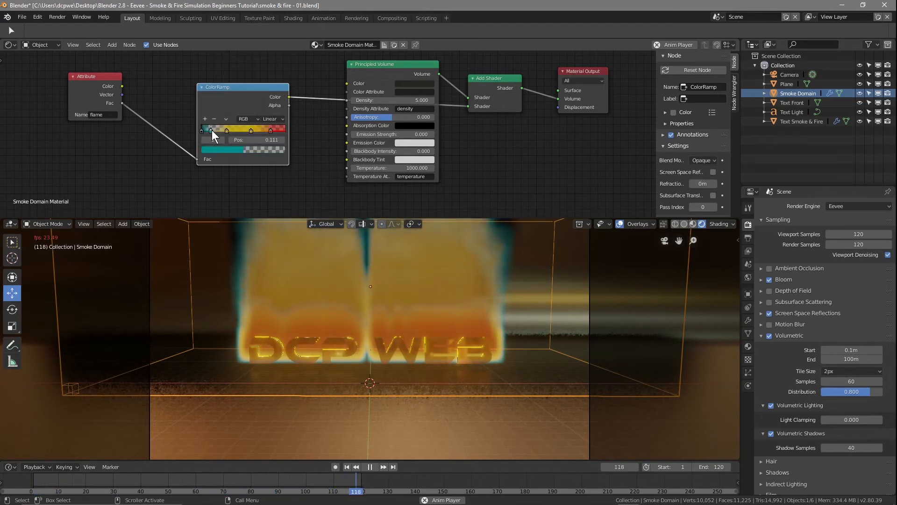
# Step: Darken the cyan ColorRamp stop at 0.111 to RGB 0.000, 0.061, 0.061
pyautogui.click(210, 130)
pyautogui.click(224, 149)
pyautogui.moveTo(267, 58); pyautogui.dragTo(268, 85)
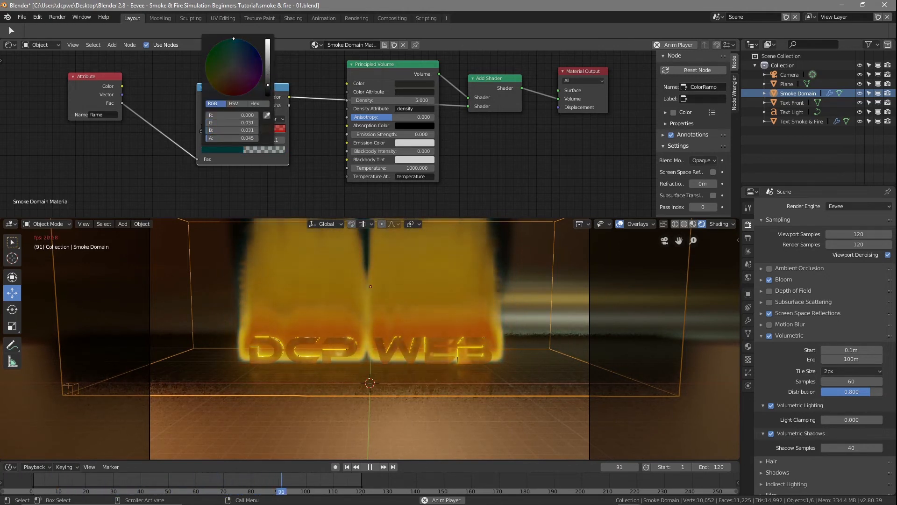
pyautogui.moveTo(267, 83); pyautogui.dragTo(268, 80)
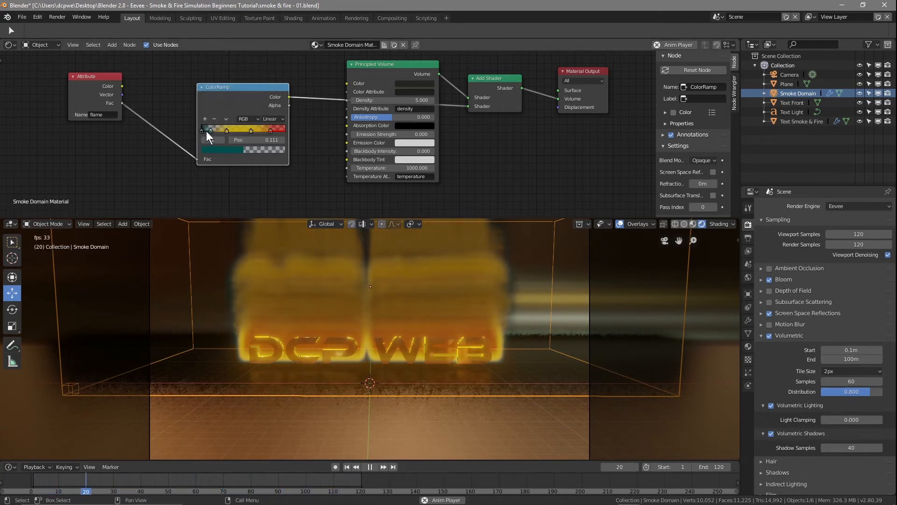
pyautogui.click(215, 150)
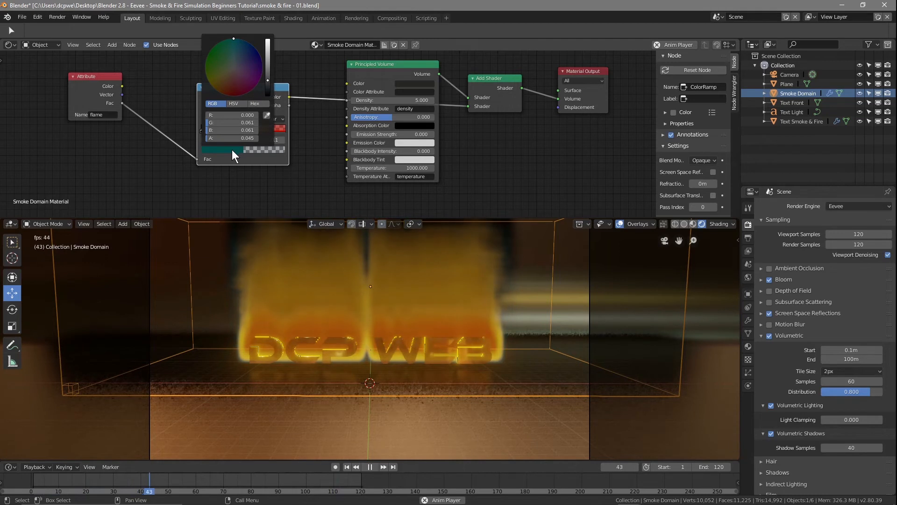
# Step: Shift the ColorRamp stop at 0.301 from yellow-orange to a deeper orange
pyautogui.click(227, 129)
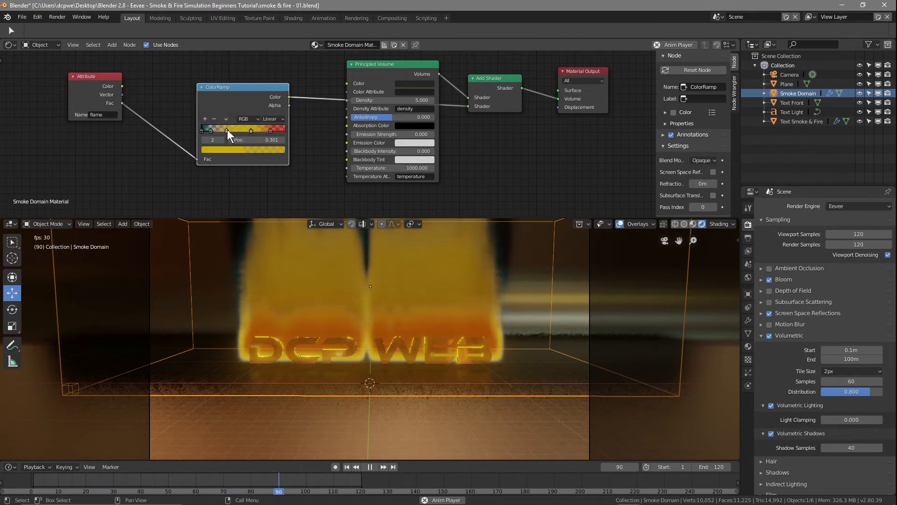
pyautogui.click(231, 146)
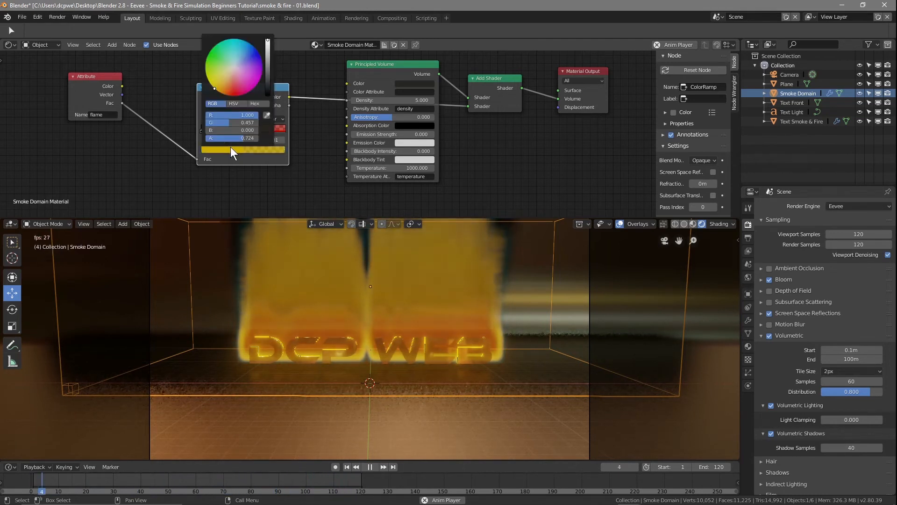
pyautogui.click(219, 92)
pyautogui.moveTo(219, 92); pyautogui.dragTo(221, 93)
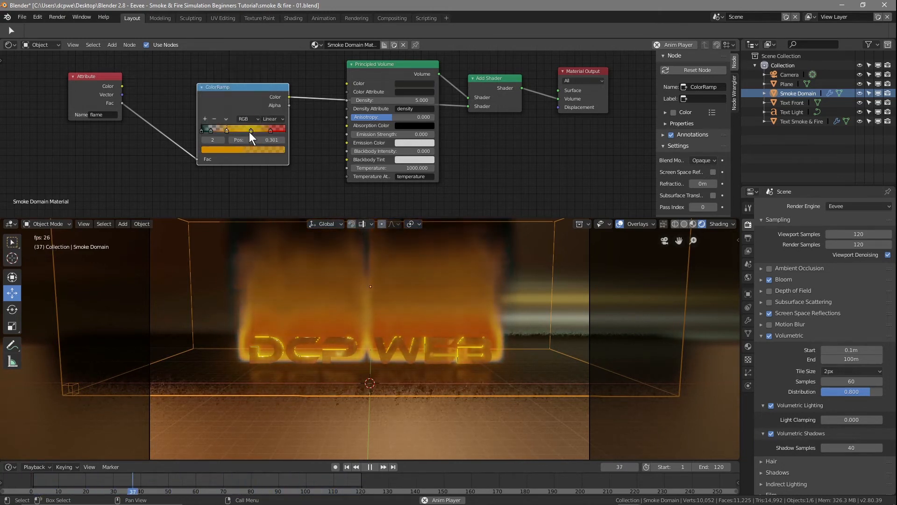
# Step: Check the ColorRamp's yellow and red stops against the playing flames, and pause the animation
pyautogui.click(251, 129)
pyautogui.click(237, 150)
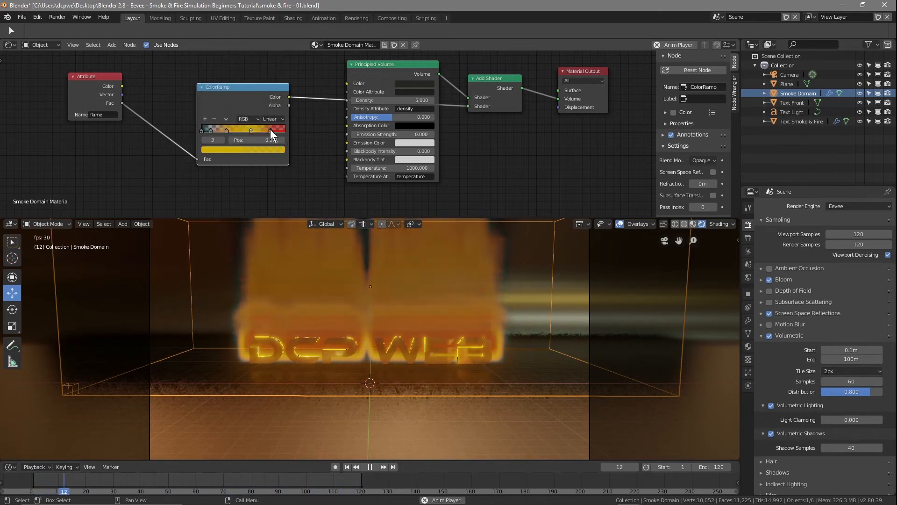
pyautogui.click(270, 129)
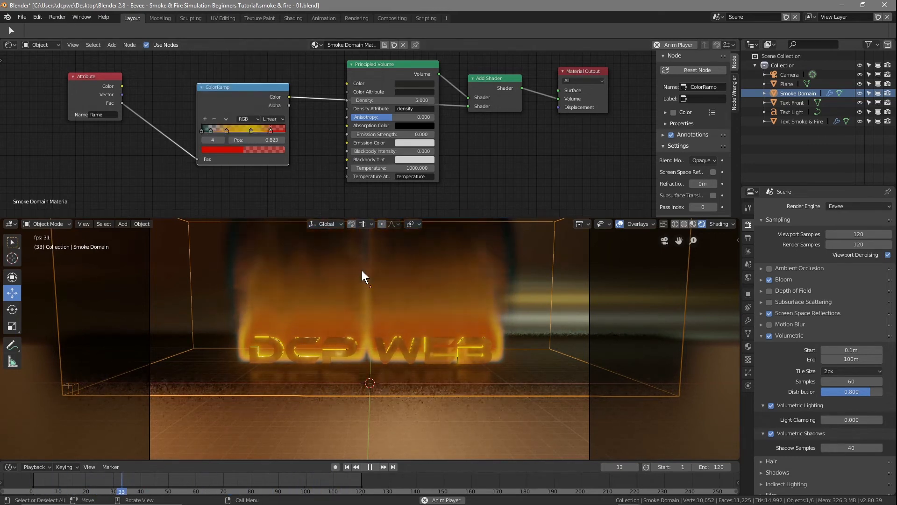
pyautogui.scroll(-2, 383, 289)
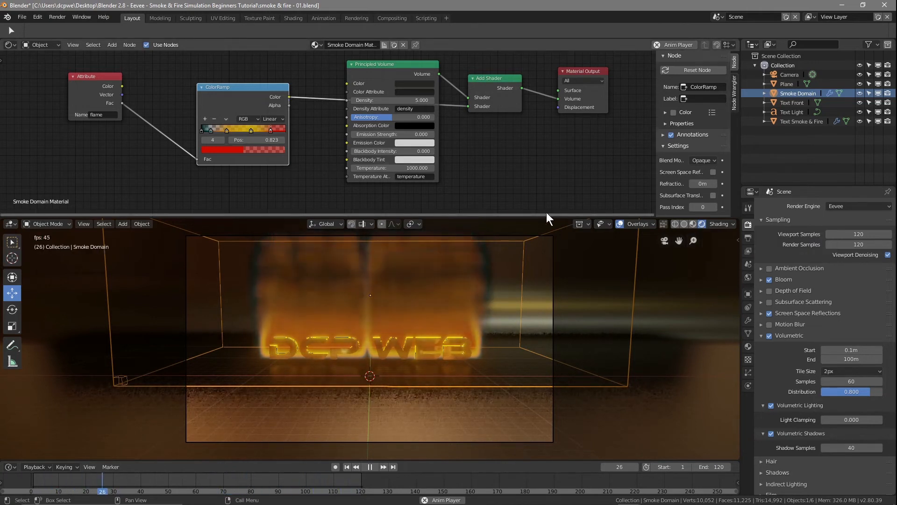
pyautogui.click(366, 467)
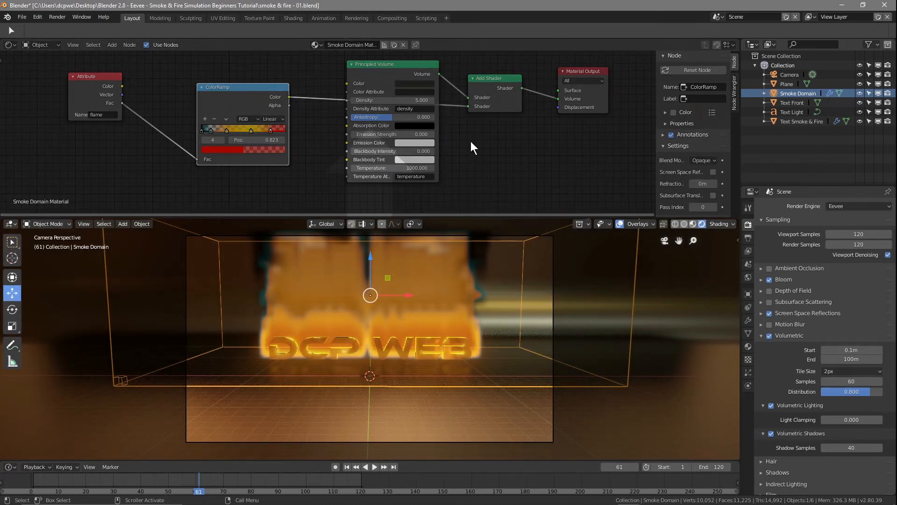
# Step: Remove the shader editor area so the 3D viewport fills its space, and fit the camera frame to the viewport
pyautogui.click(470, 141)
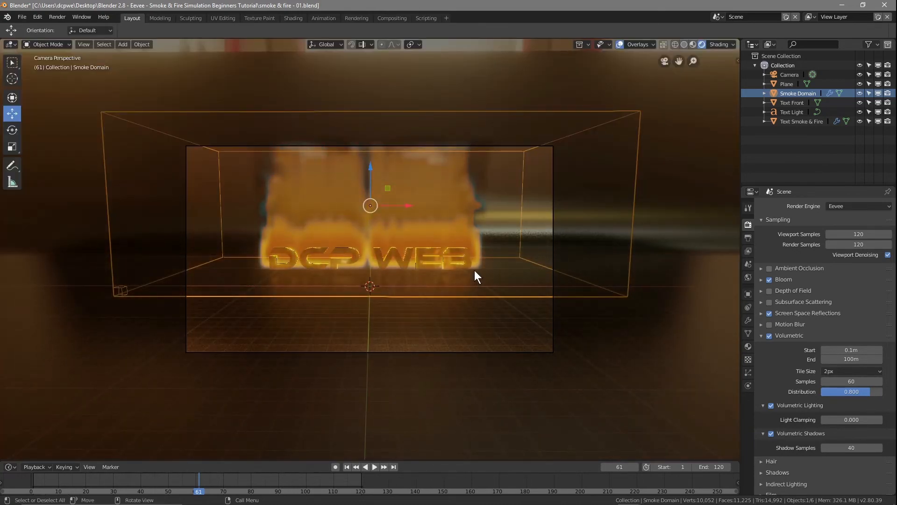
pyautogui.press('KP_0')
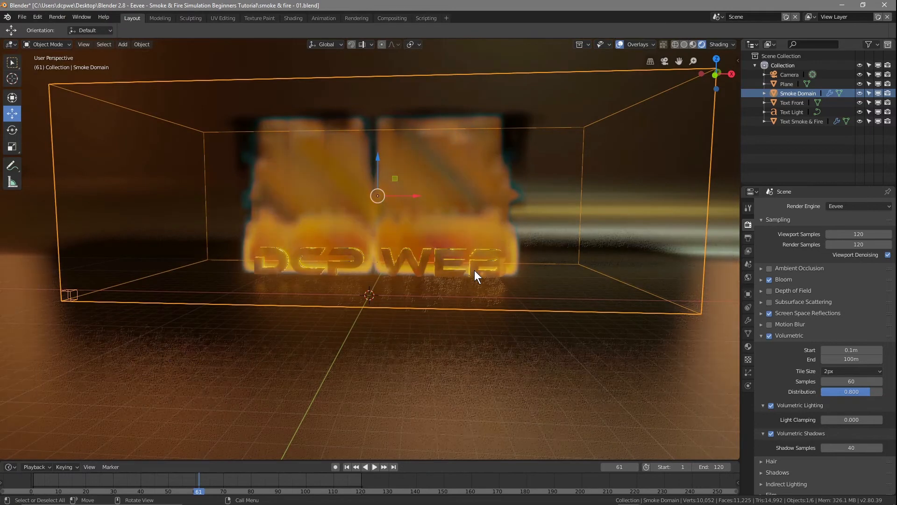
pyautogui.press('KP_0')
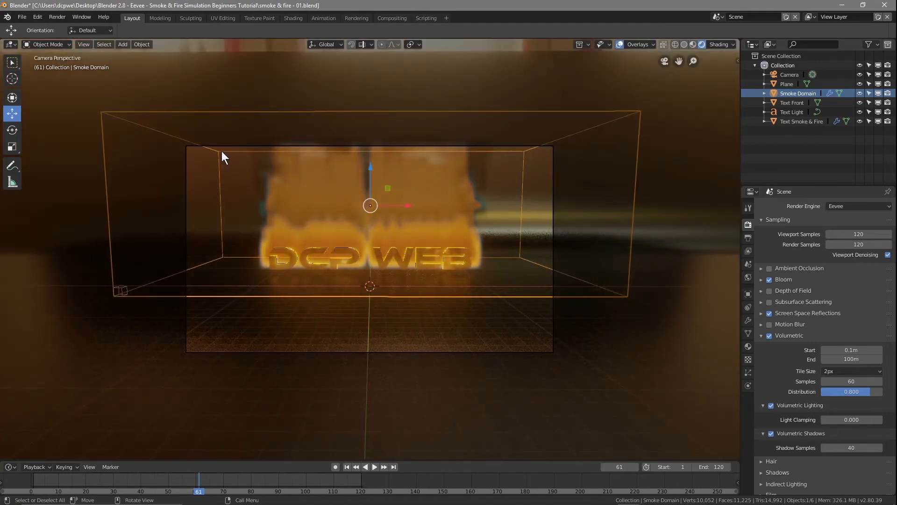
pyautogui.press('Home')
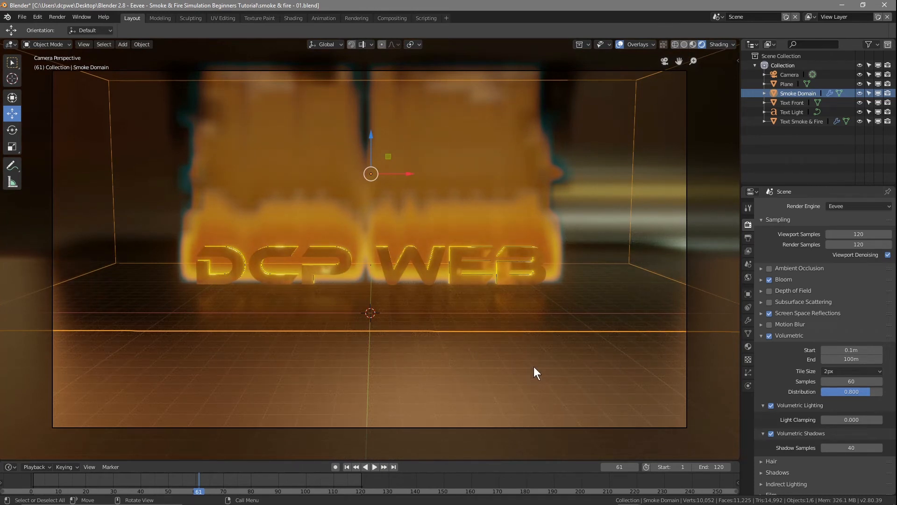
# Step: Set the Plane material's roughness to 0.282 and its specular to 0.527
pyautogui.click(789, 85)
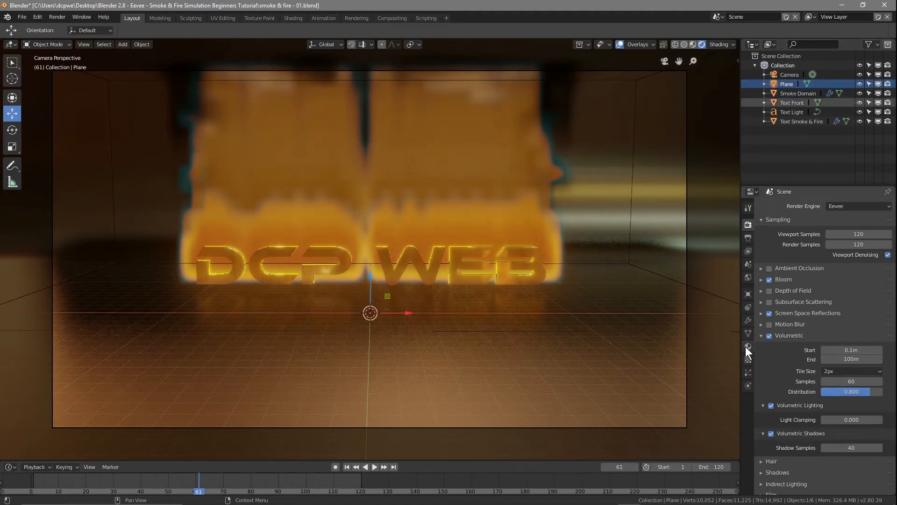
pyautogui.click(746, 347)
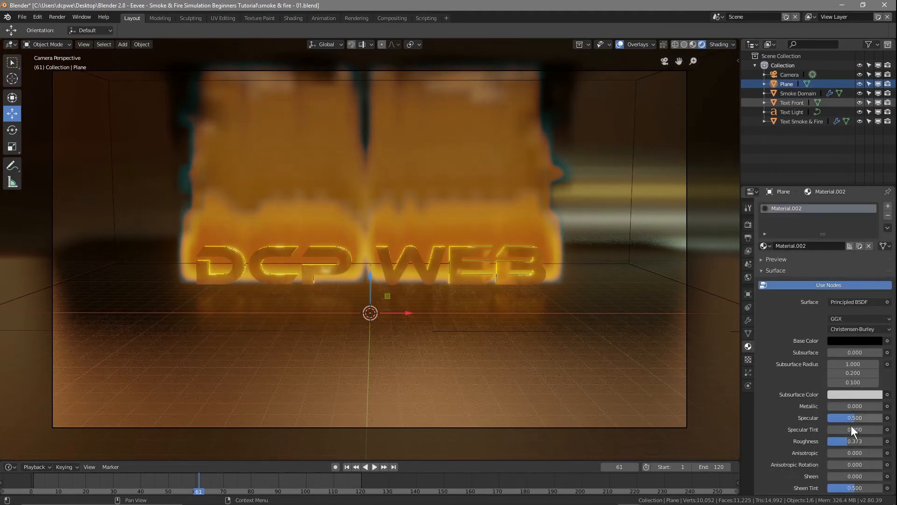
pyautogui.moveTo(855, 441)
pyautogui.mouseDown()
pyautogui.moveTo(832, 441)
pyautogui.moveTo(845, 442)
pyautogui.mouseUp()
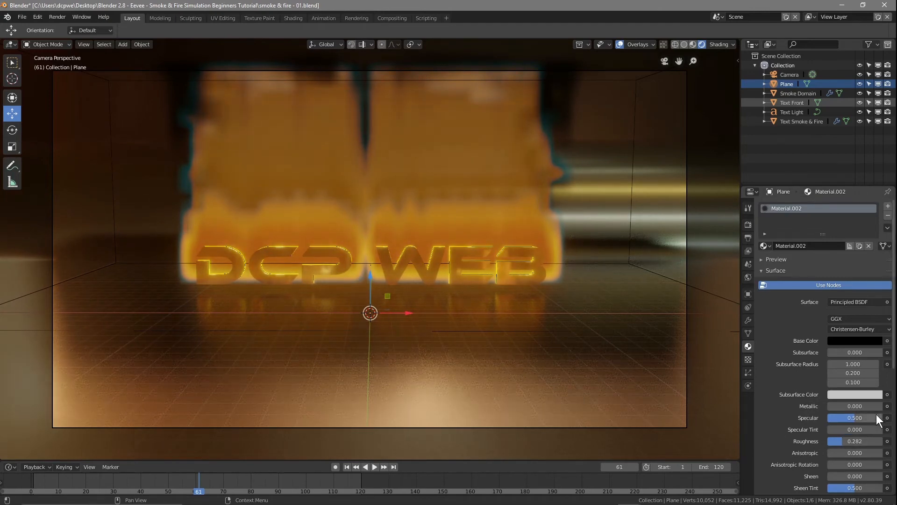
pyautogui.moveTo(854, 418)
pyautogui.mouseDown()
pyautogui.moveTo(827, 418)
pyautogui.moveTo(866, 418)
pyautogui.moveTo(856, 418)
pyautogui.mouseUp()
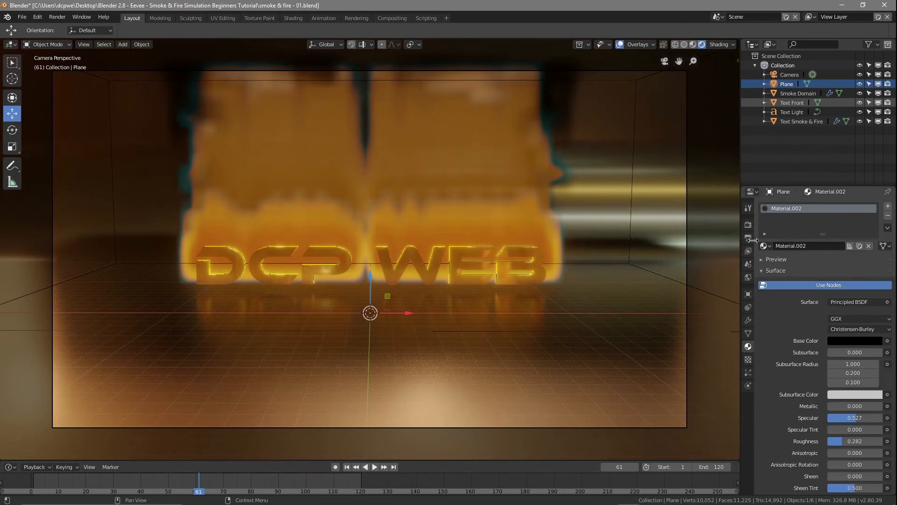
# Step: Enable Ambient Occlusion and Subsurface Scattering in the Eevee render settings
pyautogui.click(748, 224)
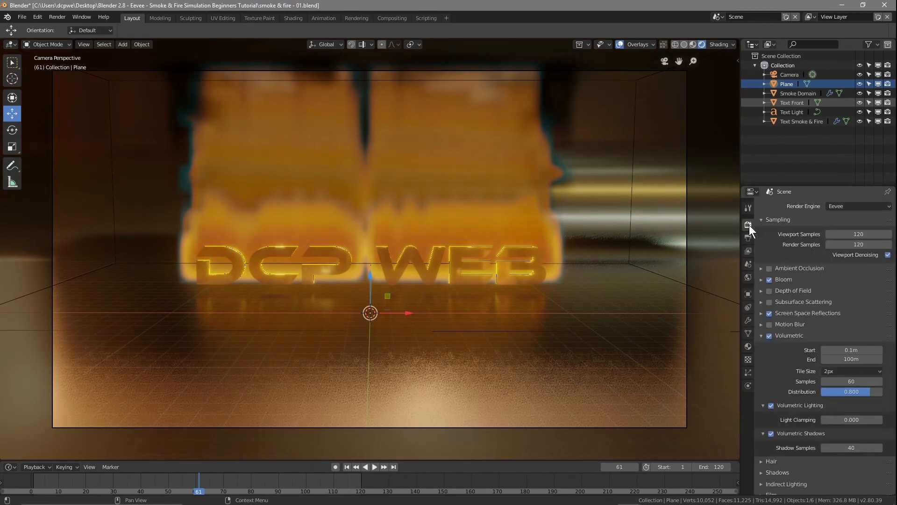
pyautogui.click(769, 269)
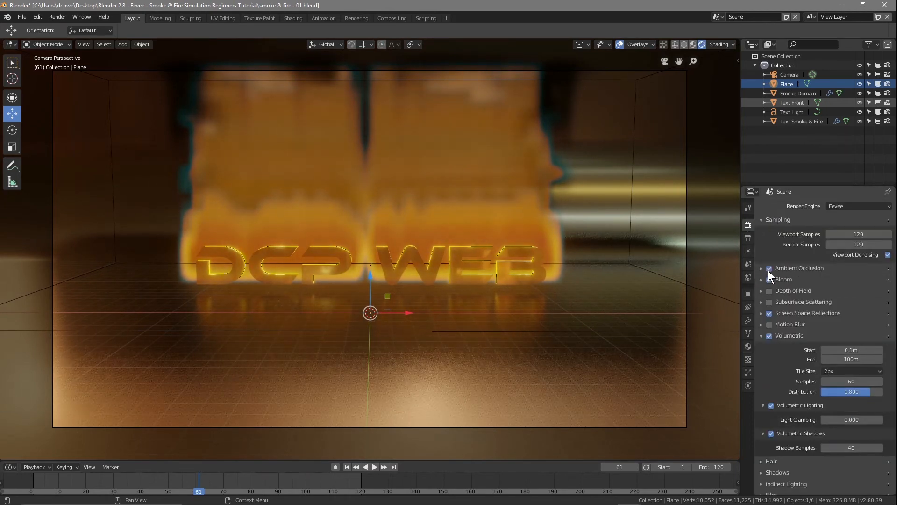
pyautogui.click(768, 302)
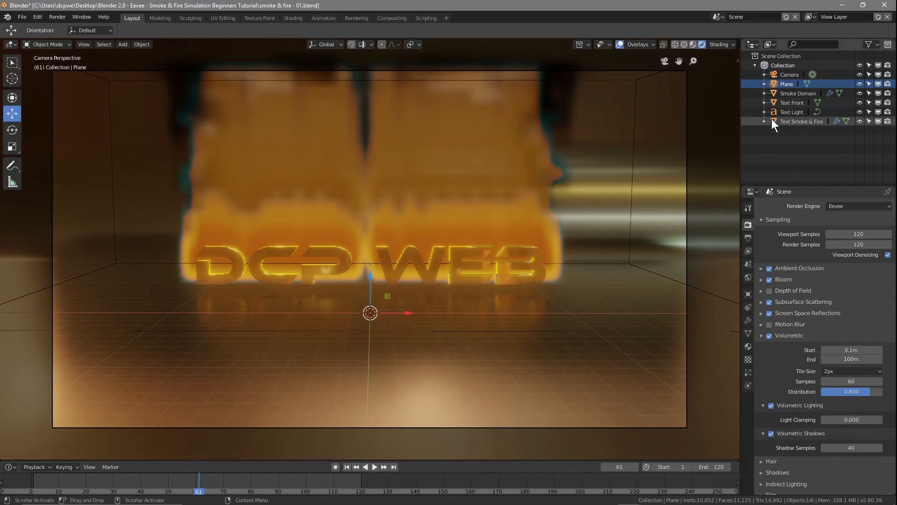
# Step: Set the surface emission value of the Text Smoke & Fire flow object to 0.5
pyautogui.click(785, 93)
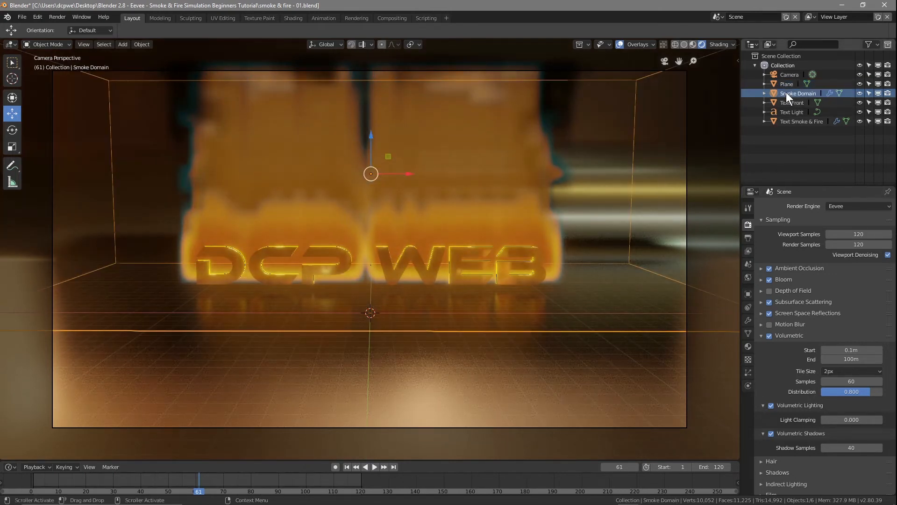
pyautogui.click(748, 385)
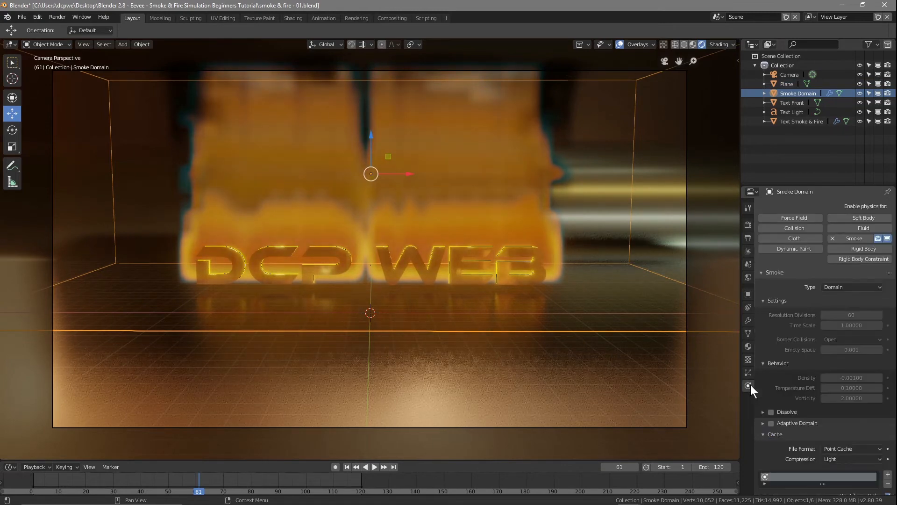
pyautogui.click(791, 121)
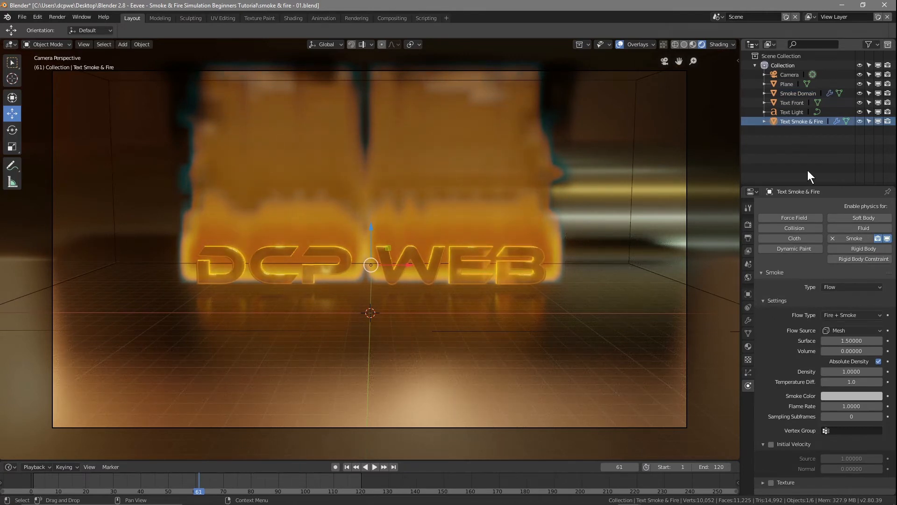
pyautogui.moveTo(852, 340); pyautogui.dragTo(832, 340)
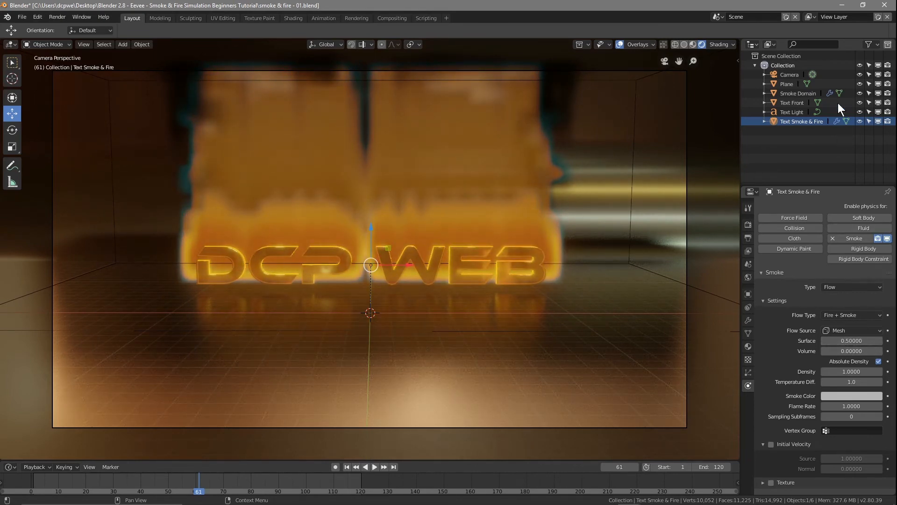
# Step: Enable Dissolve on the Smoke Domain, freeing its bake to set the dissolve time to 50
pyautogui.click(805, 93)
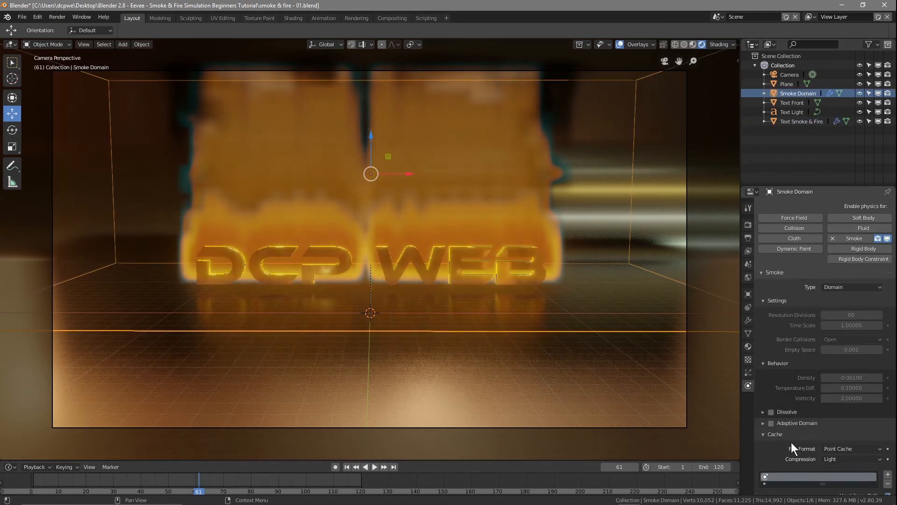
pyautogui.click(771, 412)
pyautogui.click(764, 411)
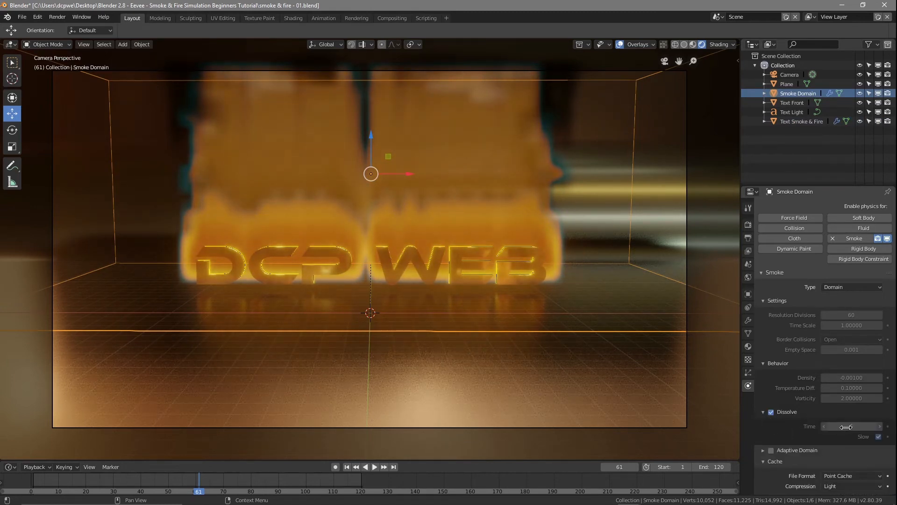
pyautogui.scroll(-5, 787, 460)
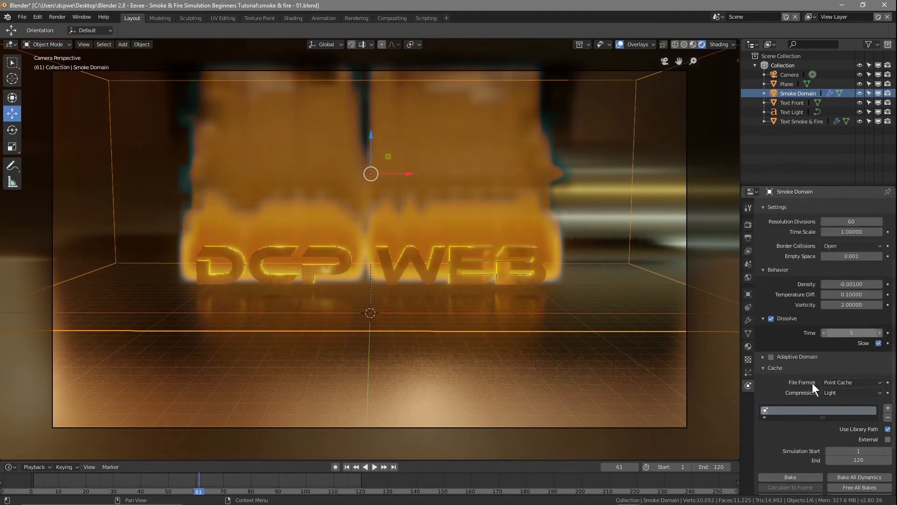
pyautogui.click(851, 333)
pyautogui.write('50')
pyautogui.press('Return')
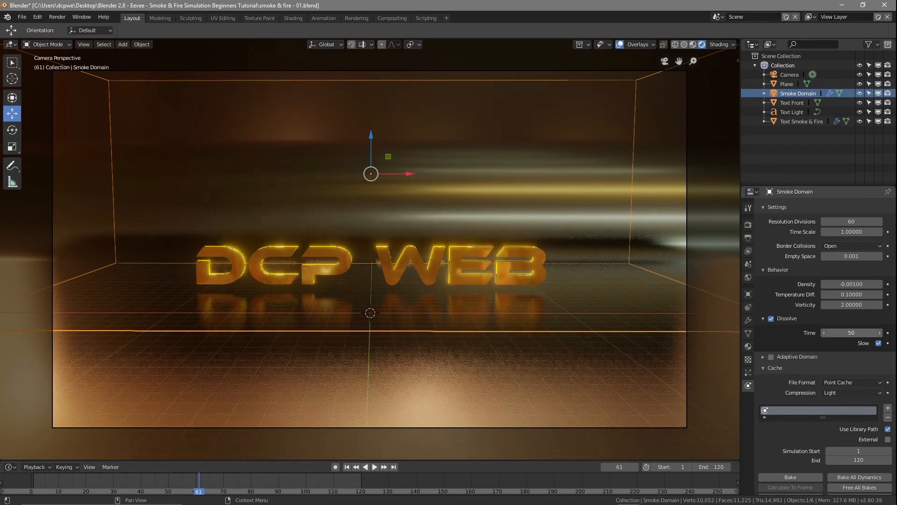
# Step: Bake the smoke simulation from the first frame and play it back
pyautogui.click(347, 466)
pyautogui.click(783, 478)
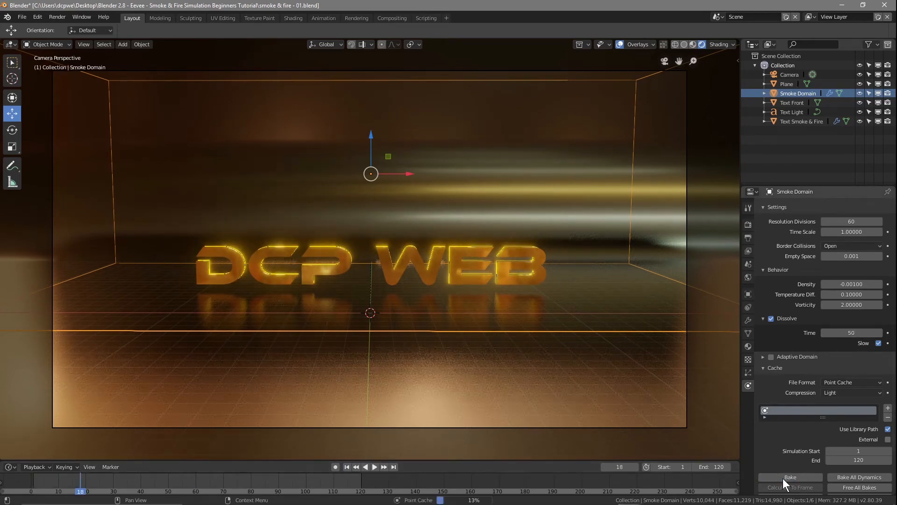
pyautogui.click(372, 467)
pyautogui.click(371, 467)
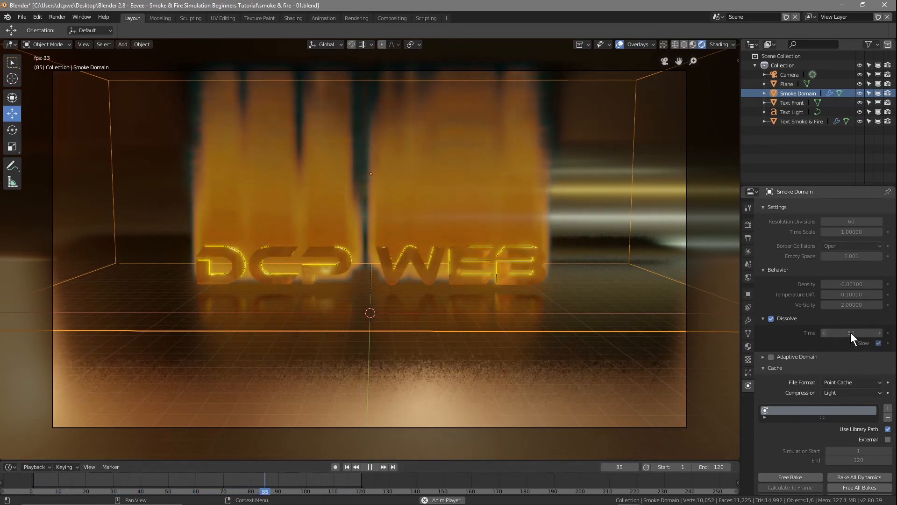
# Step: Free the Smoke Domain's bake and set the dissolve time to 2
pyautogui.click(790, 476)
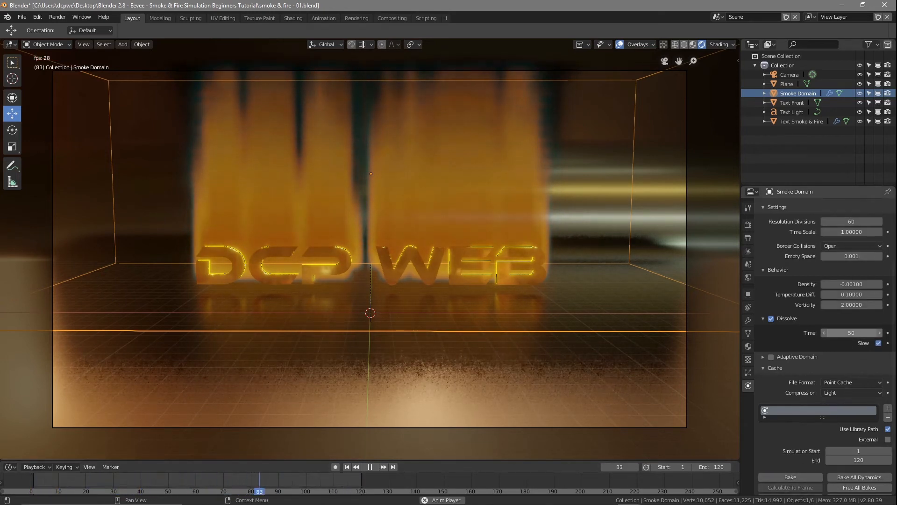
pyautogui.moveTo(854, 335)
pyautogui.mouseDown()
pyautogui.moveTo(841, 335)
pyautogui.moveTo(854, 332)
pyautogui.mouseUp()
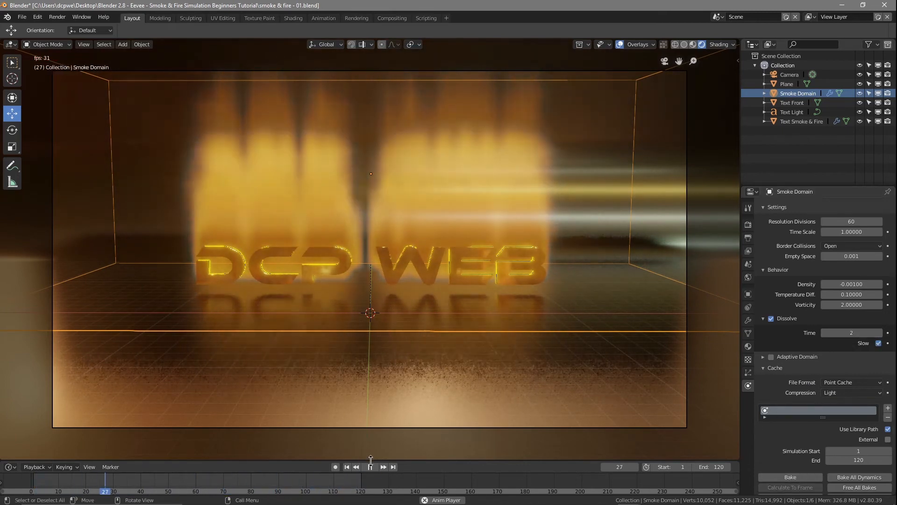
# Step: Return to frame 1, bake all dynamics, and play the animation
pyautogui.click(369, 466)
pyautogui.click(347, 467)
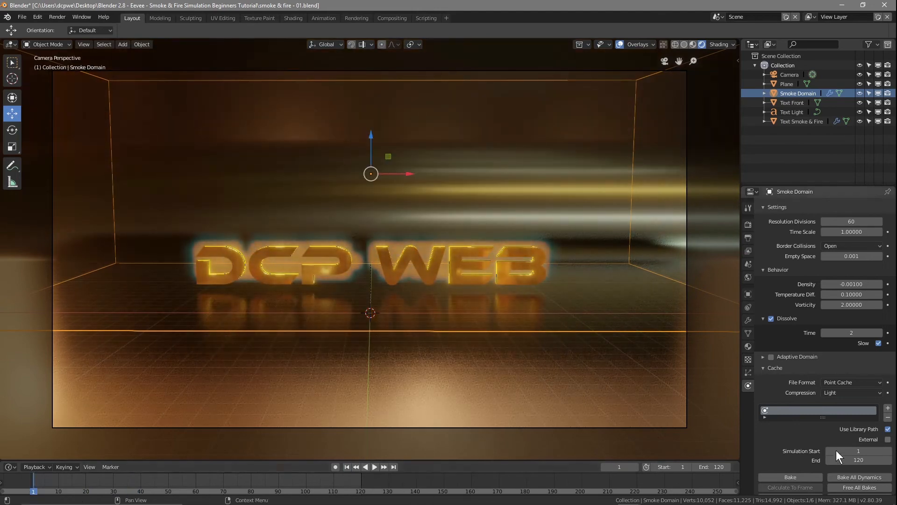
pyautogui.click(866, 476)
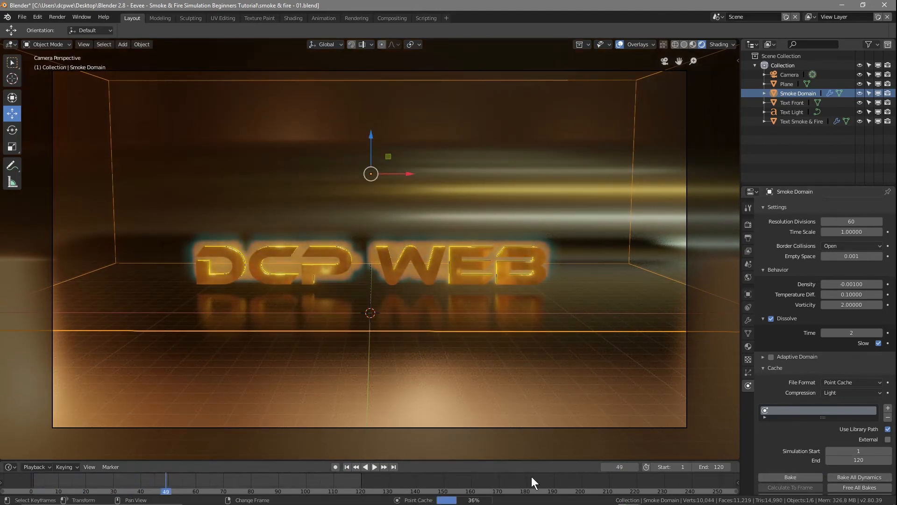
pyautogui.click(374, 466)
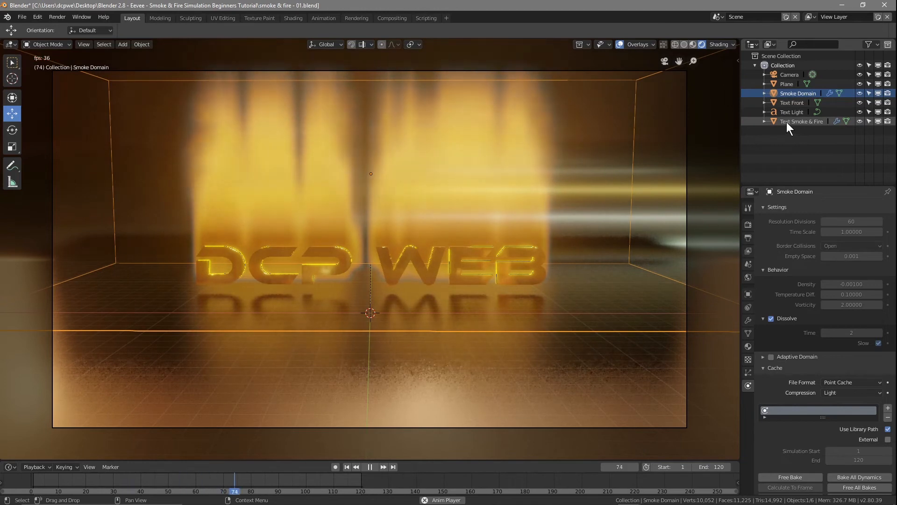
# Step: Set the flame rate of the Text Smoke & Fire flow object to 0.48
pyautogui.click(786, 122)
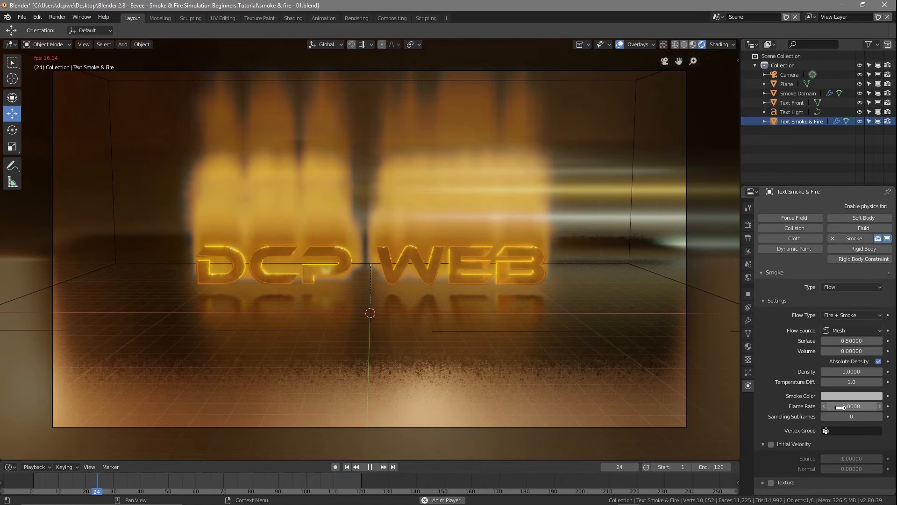
pyautogui.moveTo(851, 407); pyautogui.dragTo(826, 407)
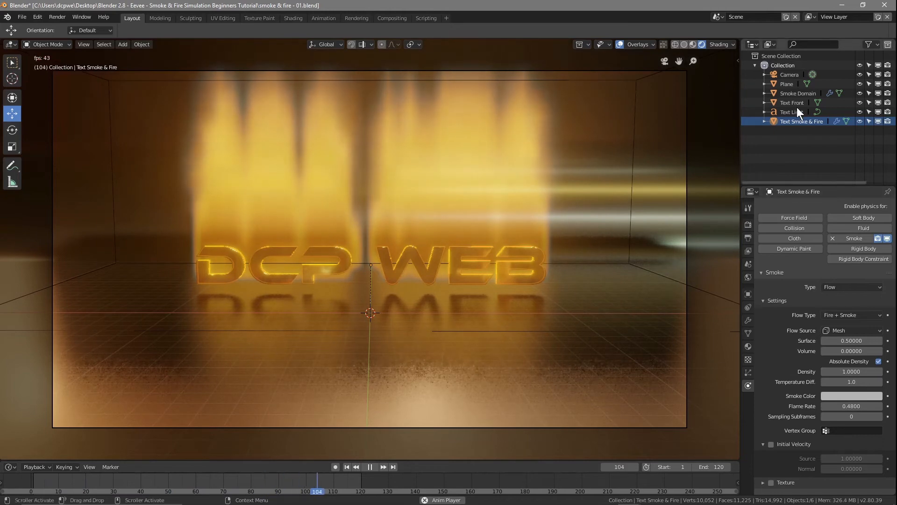
# Step: Free the Smoke Domain's bake and restart playback from the first frame
pyautogui.click(792, 94)
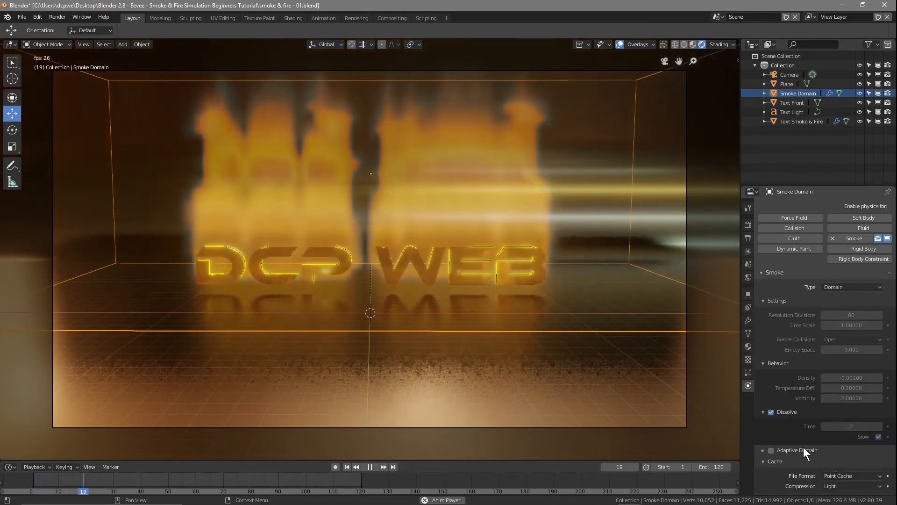
pyautogui.scroll(-5, 786, 455)
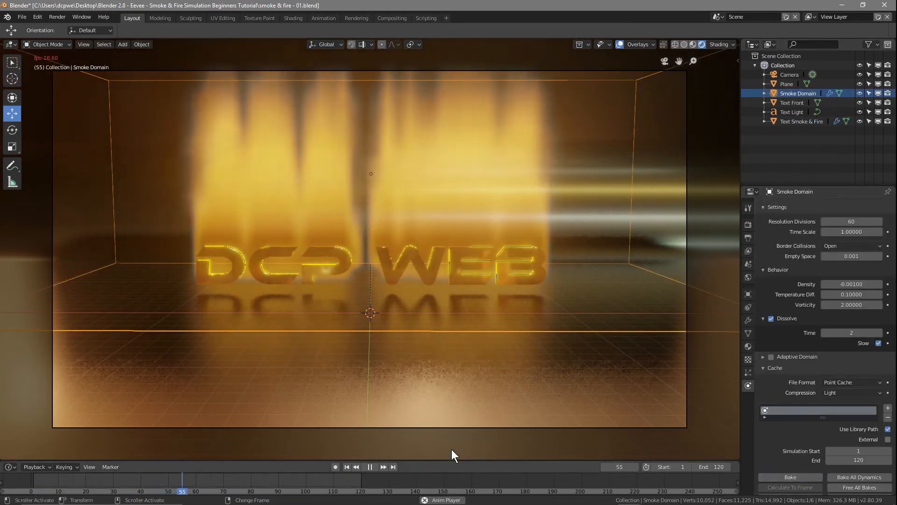
pyautogui.click(346, 466)
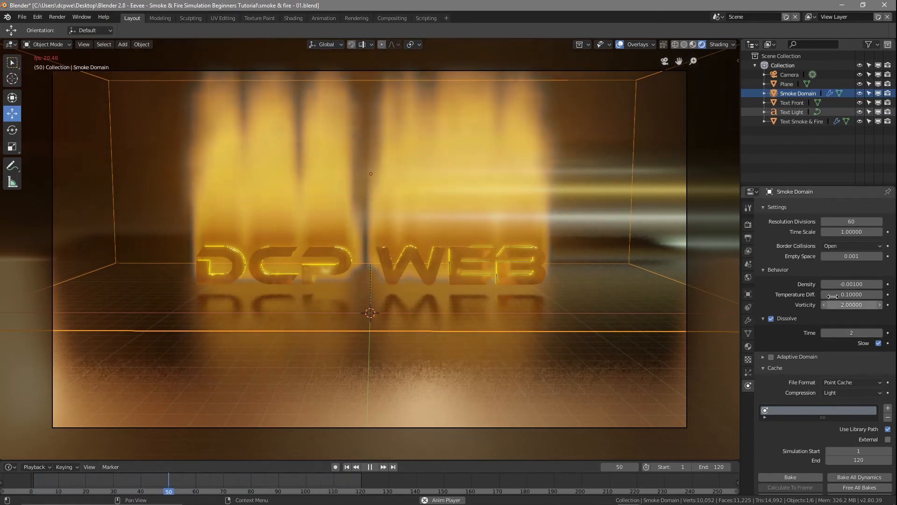
# Step: Try a density of 0.58 on the Text Smoke & Fire flow object, then restore it to 1 and restart playback
pyautogui.click(791, 120)
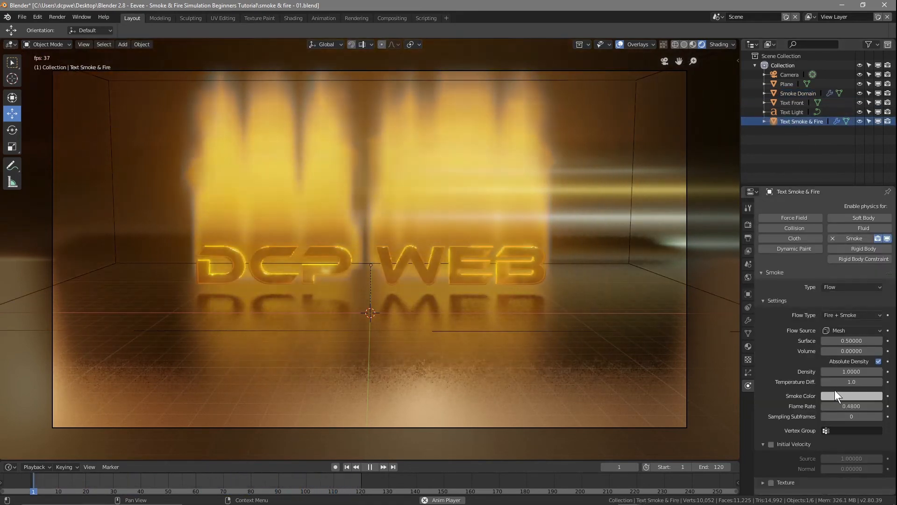
pyautogui.moveTo(850, 372); pyautogui.dragTo(828, 373)
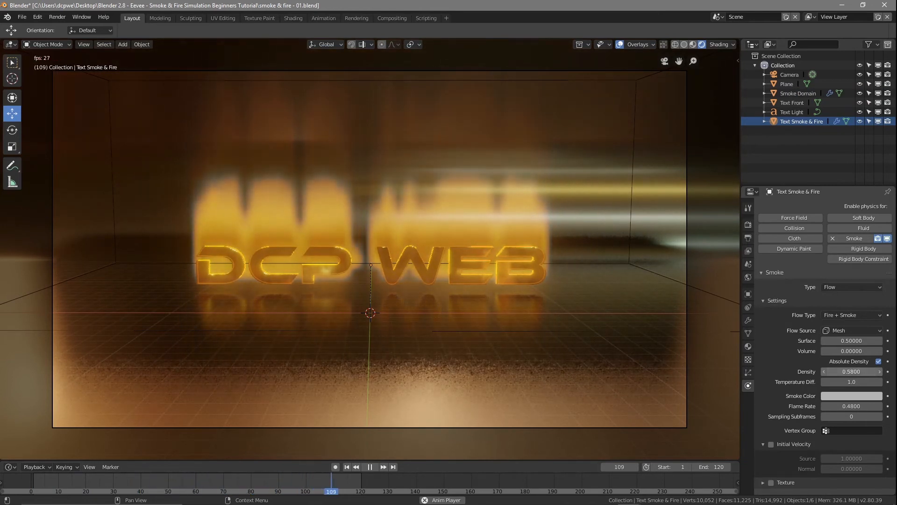
pyautogui.moveTo(827, 373); pyautogui.dragTo(833, 373)
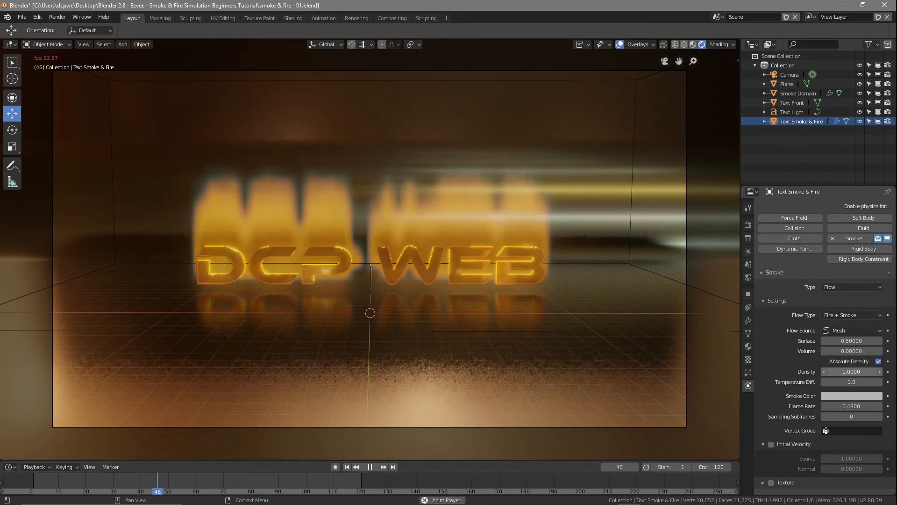
pyautogui.click(344, 466)
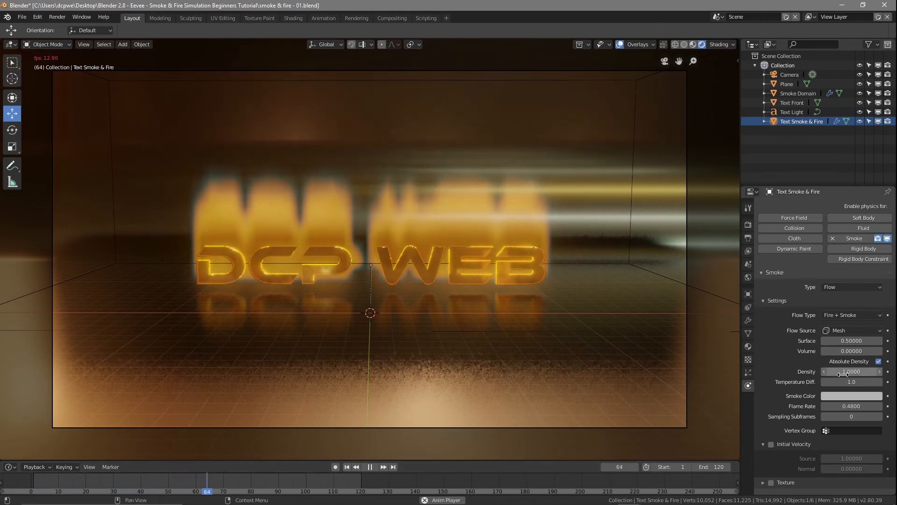
# Step: Raise the flame rate of the Text Smoke & Fire flow object to 0.70 and replay from the first frame
pyautogui.moveTo(844, 408); pyautogui.dragTo(869, 408)
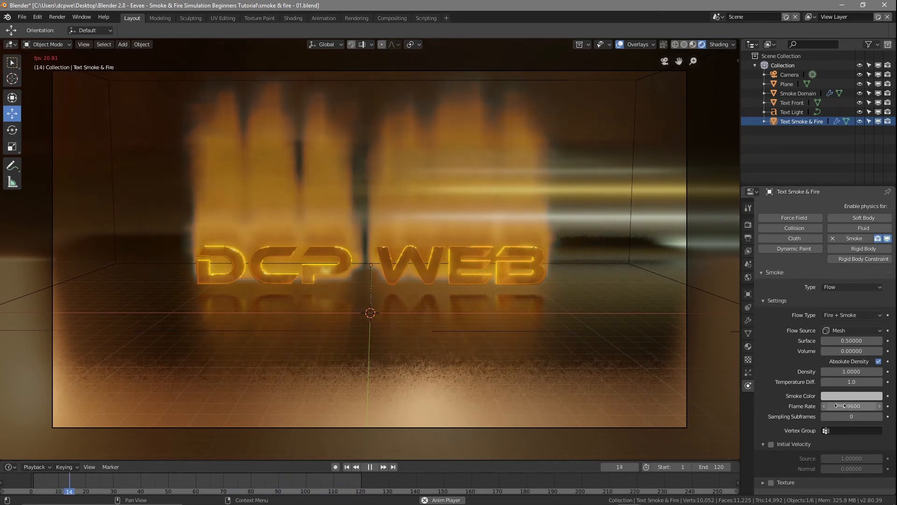
pyautogui.moveTo(855, 407); pyautogui.dragTo(834, 407)
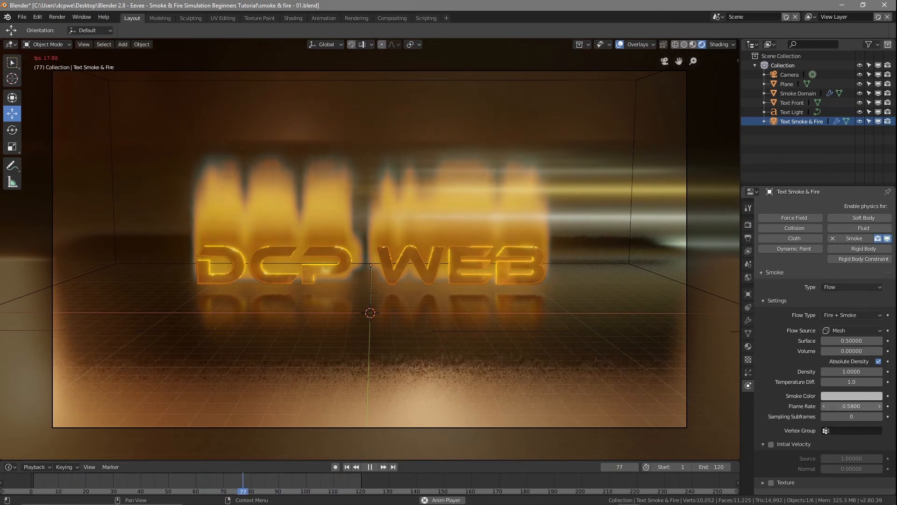
pyautogui.click(880, 407)
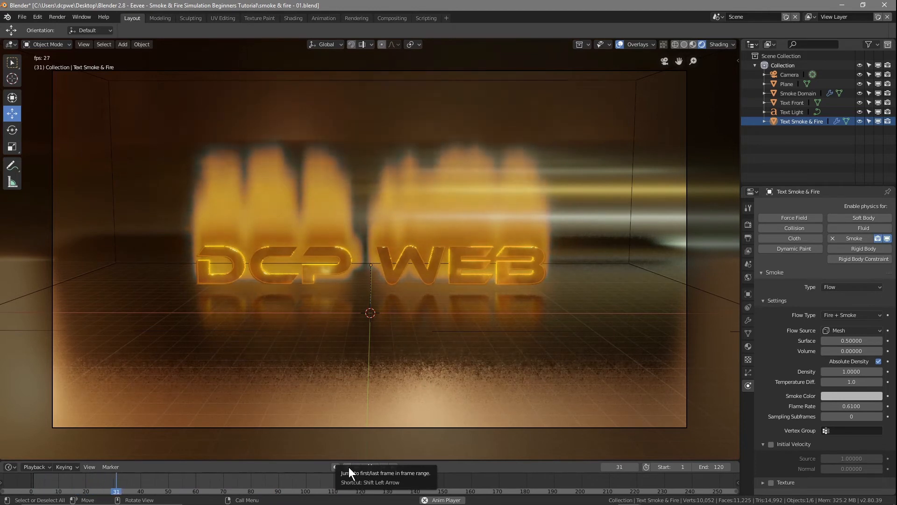
pyautogui.click(880, 406)
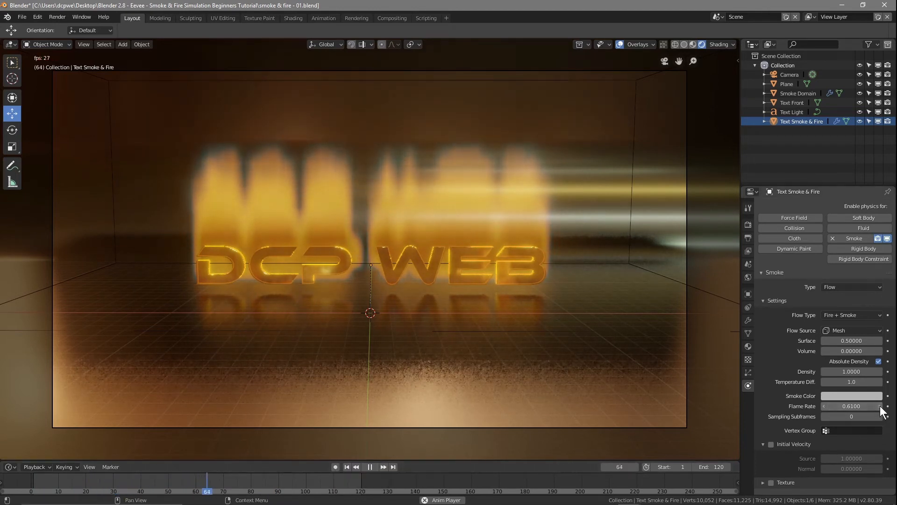
pyautogui.click(880, 406)
pyautogui.click(881, 406)
pyautogui.click(880, 406)
pyautogui.click(880, 406)
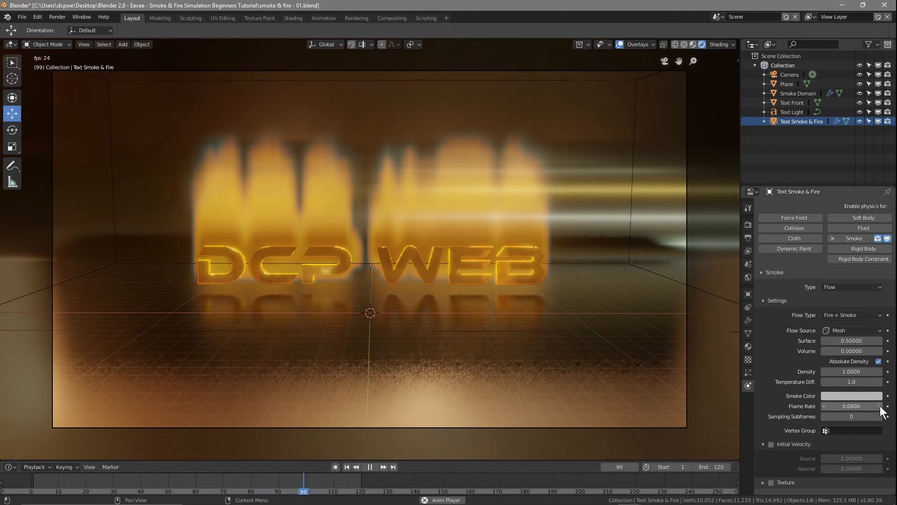
pyautogui.click(348, 467)
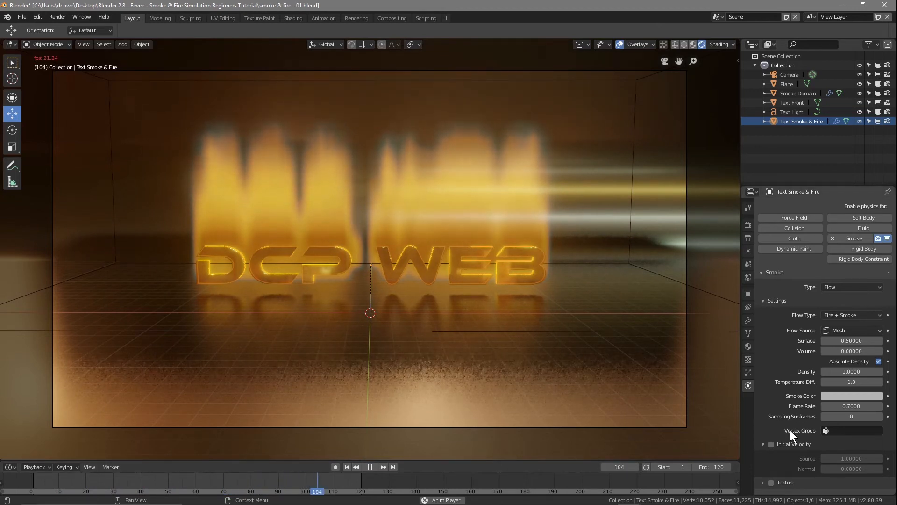
# Step: Enable Initial Velocity on the Text Smoke & Fire flow object, preview the simulation, and return to frame 1
pyautogui.click(771, 444)
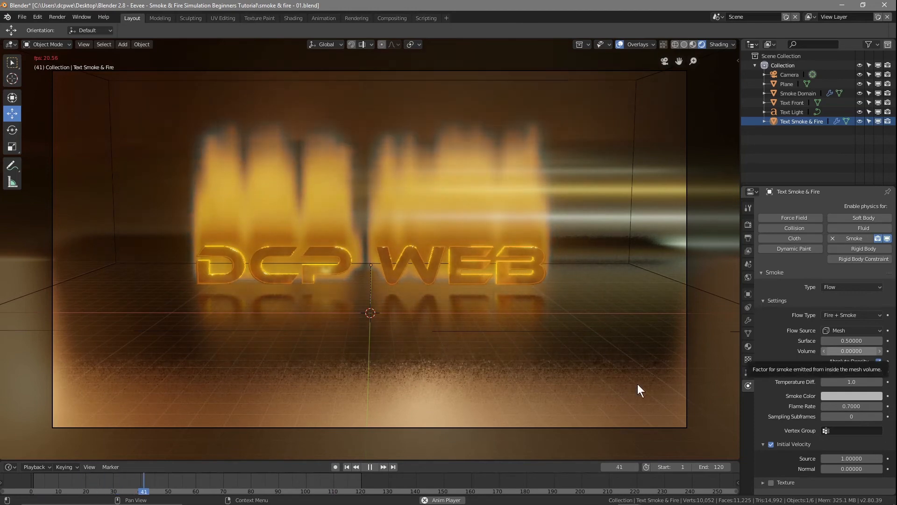
pyautogui.click(370, 465)
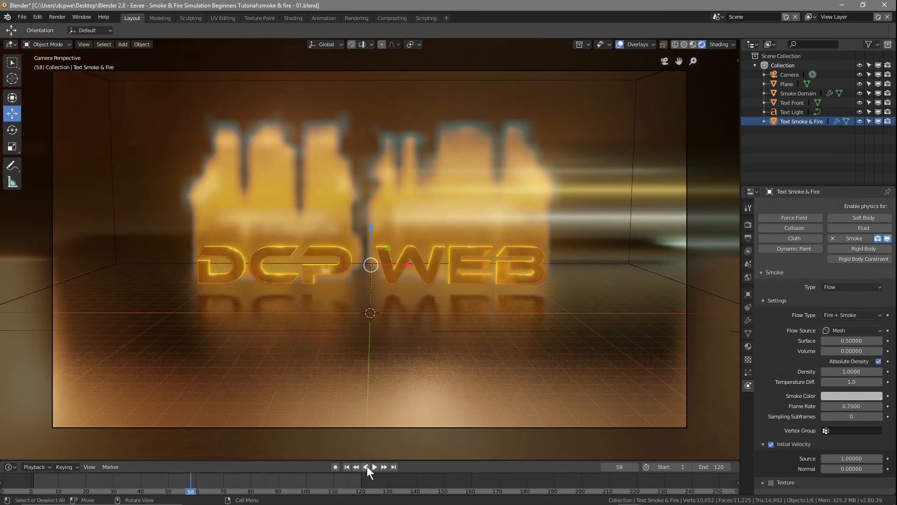
pyautogui.click(365, 466)
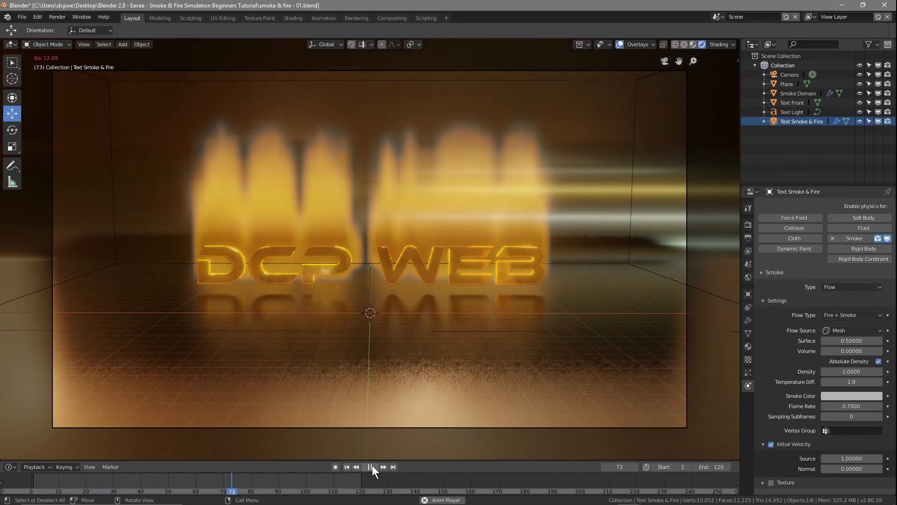
pyautogui.click(372, 466)
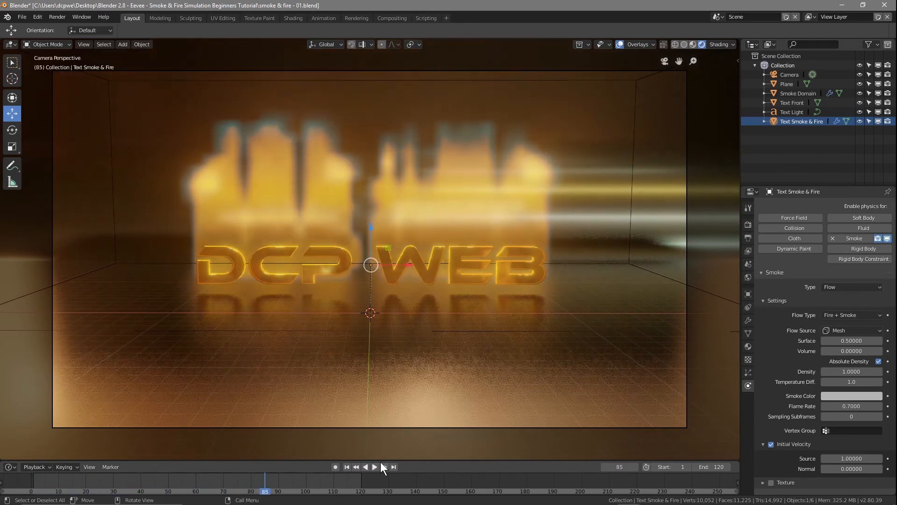
pyautogui.click(345, 466)
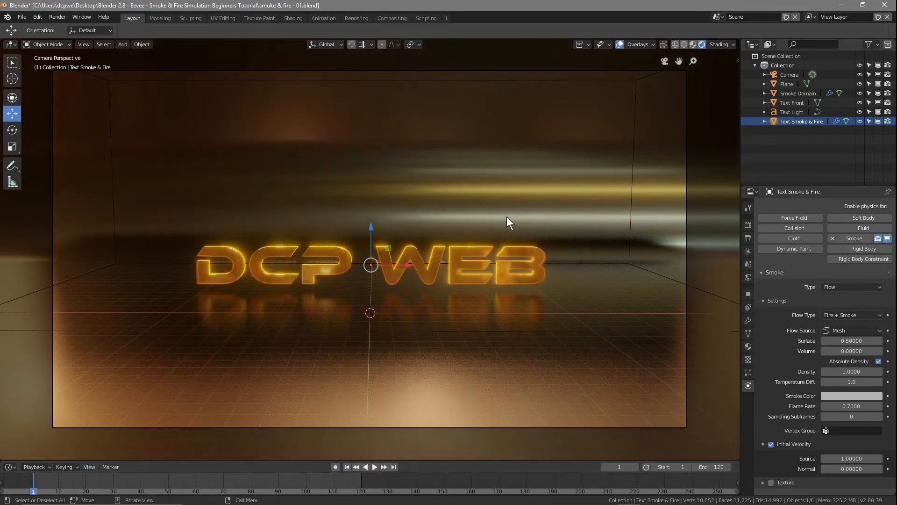
# Step: Set the scene's end frame to 160 and the Smoke Domain's simulation cache end to 160
pyautogui.click(787, 103)
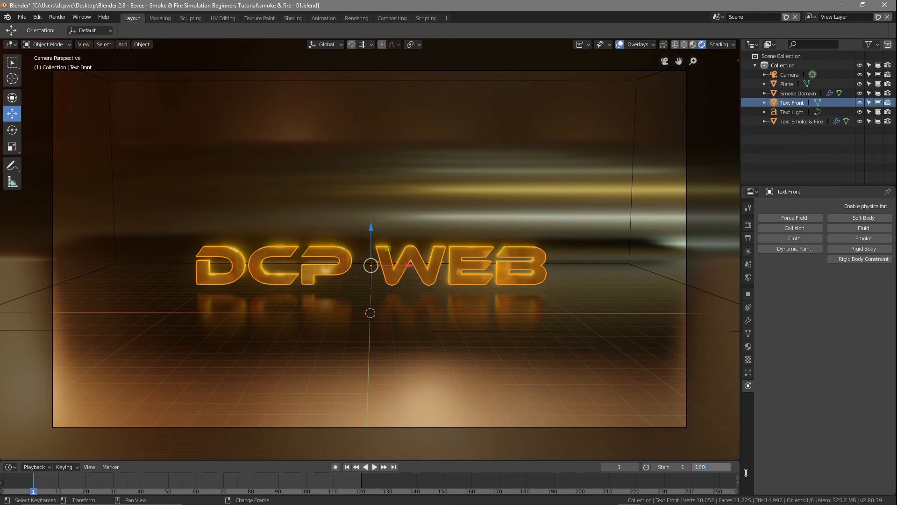
pyautogui.press('Return')
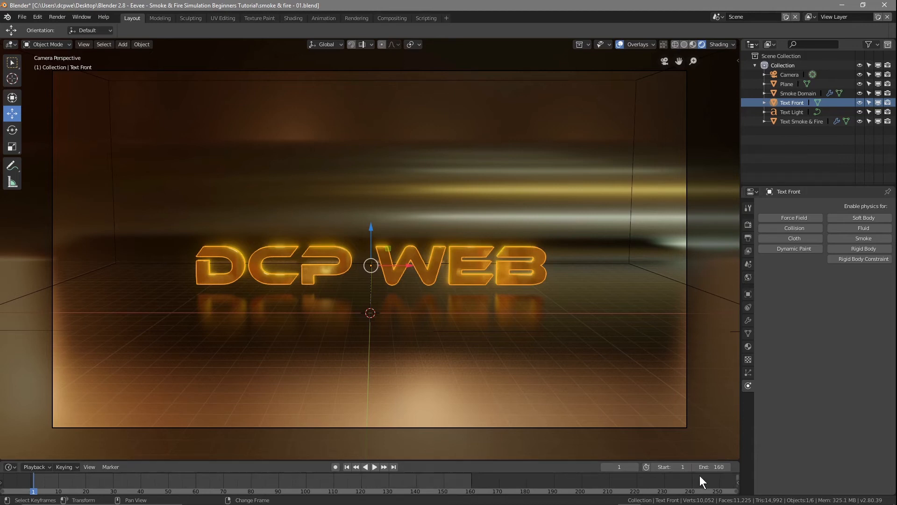
pyautogui.click(792, 93)
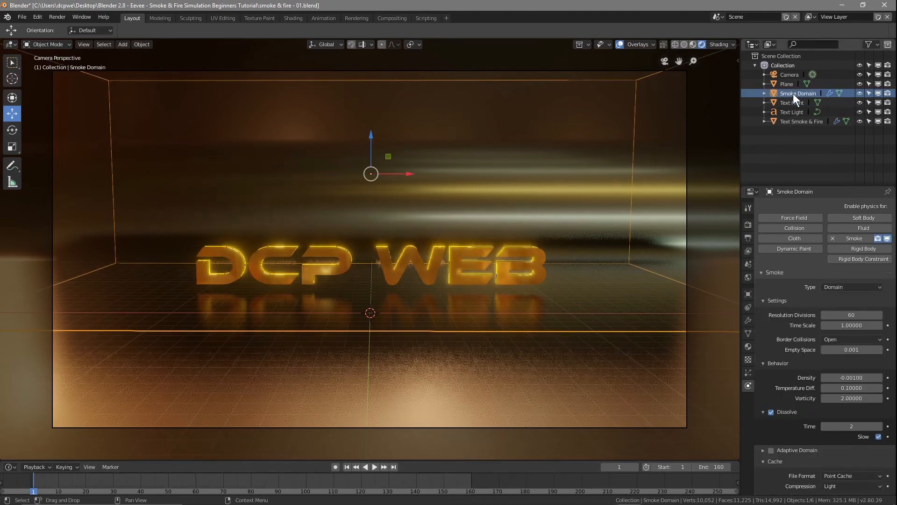
pyautogui.scroll(-1, 811, 435)
pyautogui.scroll(-5, 808, 449)
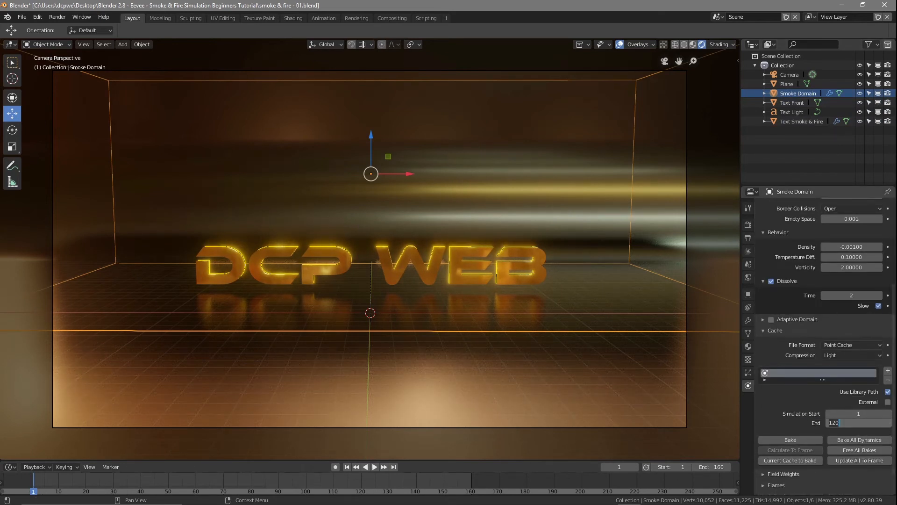
pyautogui.press('Return')
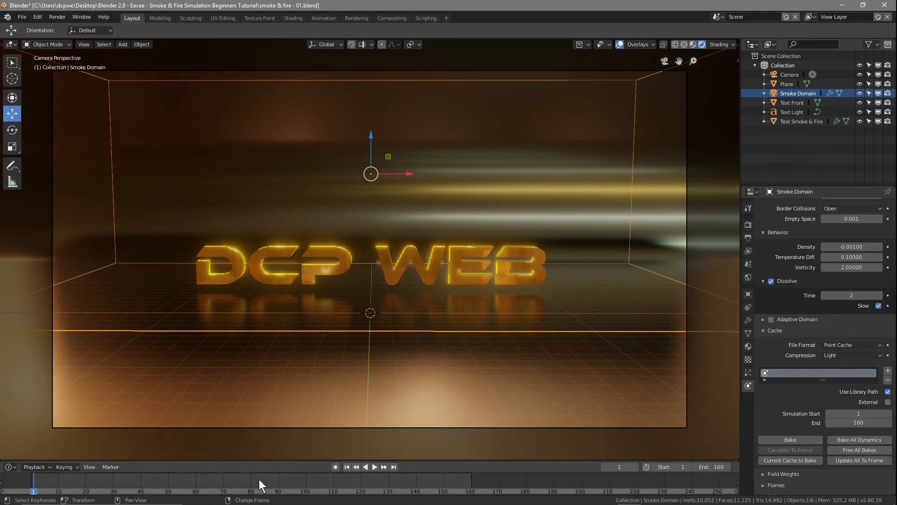
# Step: Turn on automatic keyframing and insert a LocRotScale keyframe for Text Front at frame 1
pyautogui.click(797, 103)
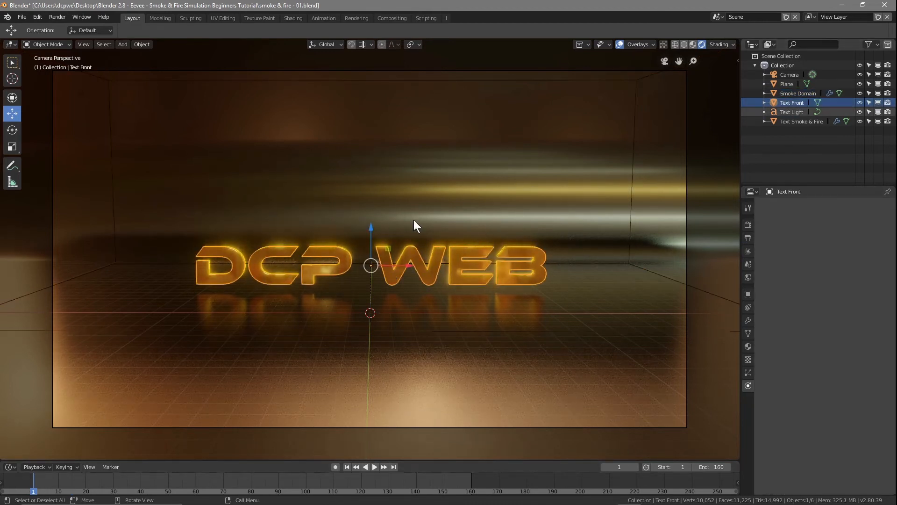
pyautogui.click(335, 466)
pyautogui.press('i')
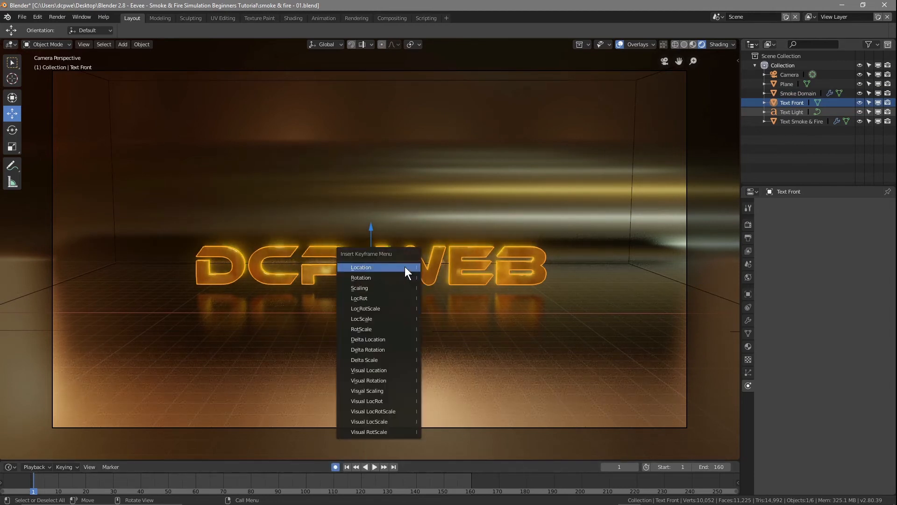
pyautogui.click(362, 309)
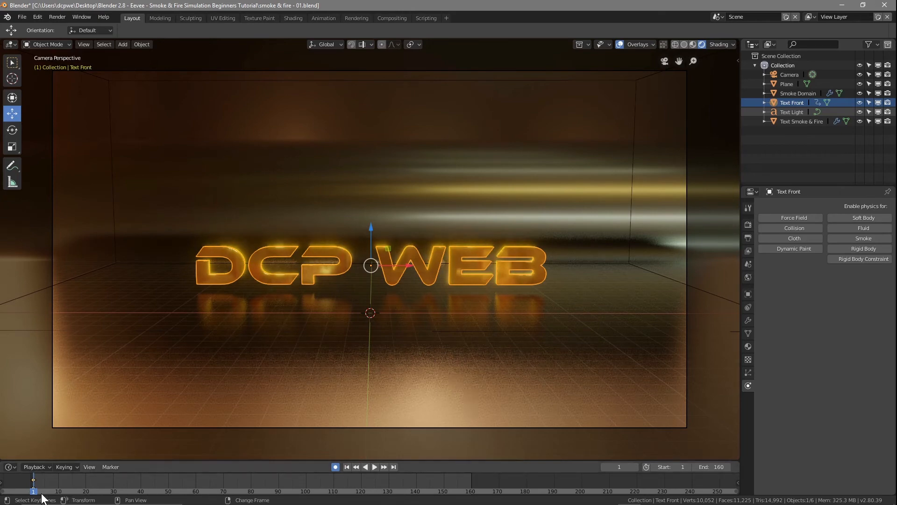
# Step: Insert a LocRotScale keyframe for Text Front at frame 60
pyautogui.press('space')
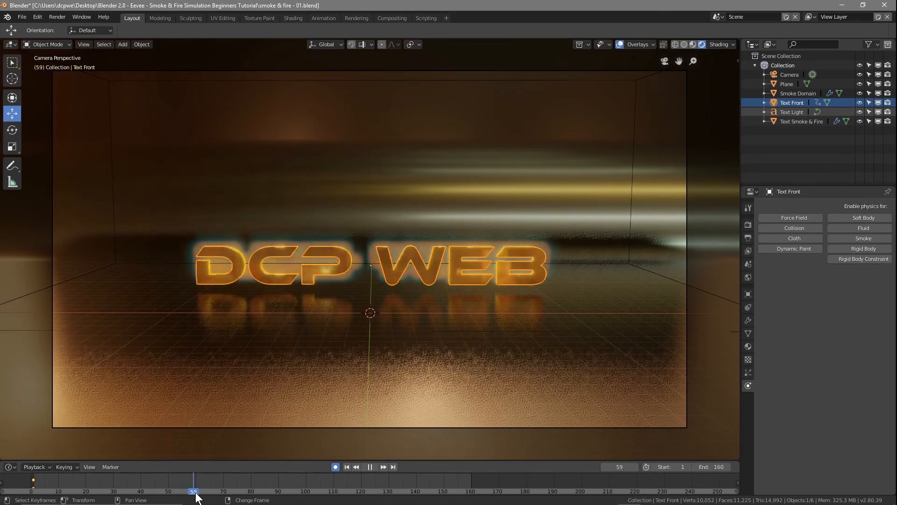
pyautogui.press('space')
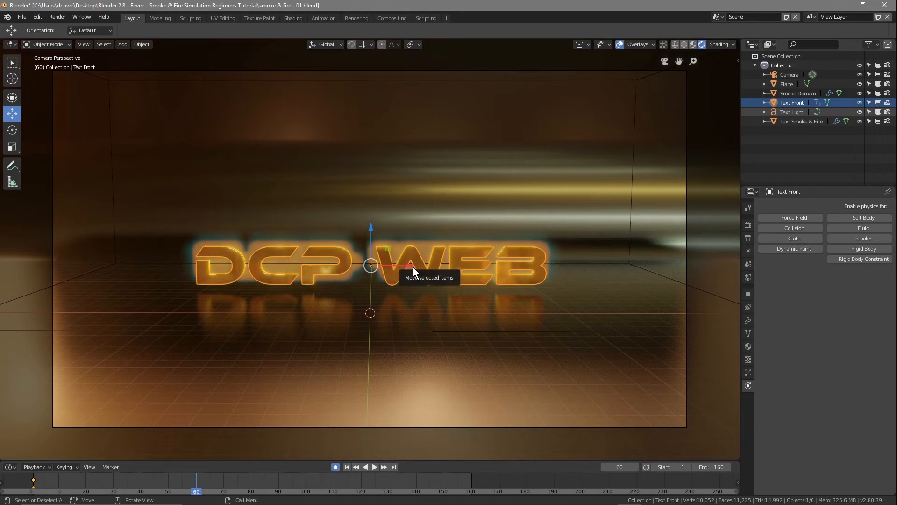
pyautogui.press('i')
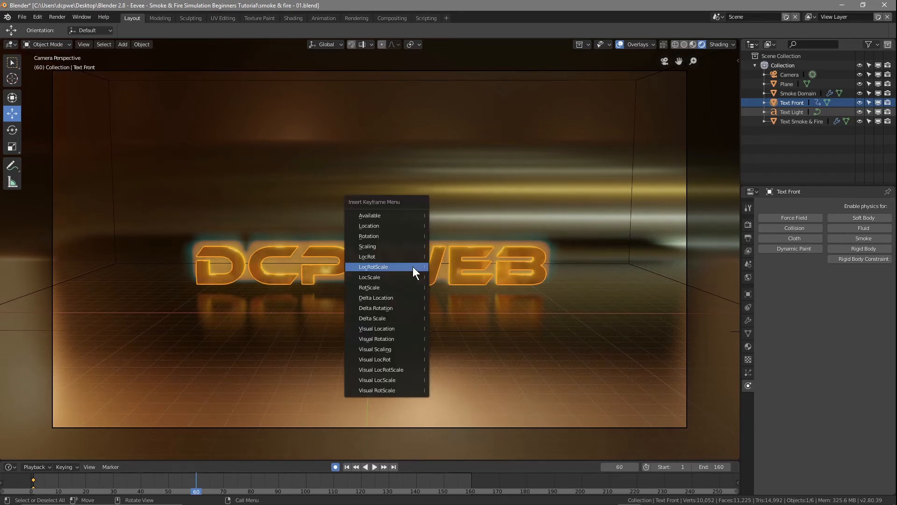
pyautogui.click(367, 265)
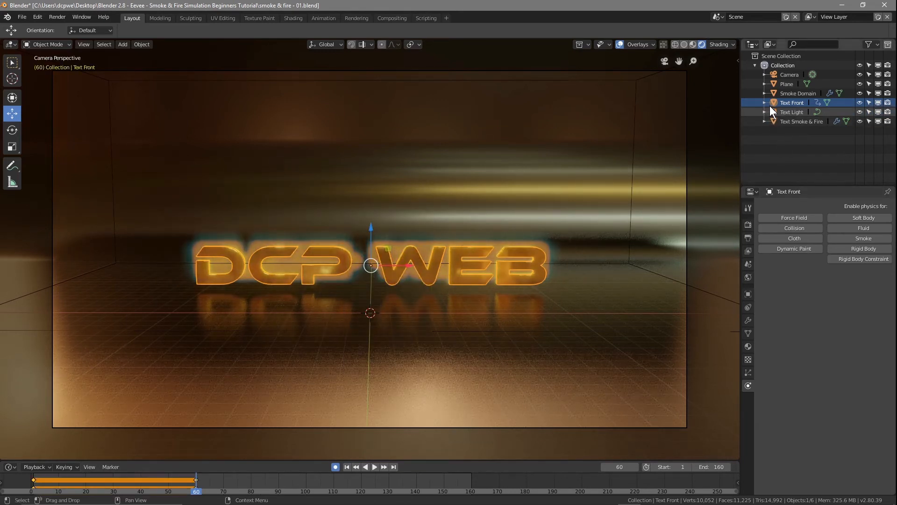
# Step: Set Text Front's Z rotation to 360° at frame 60
pyautogui.click(788, 102)
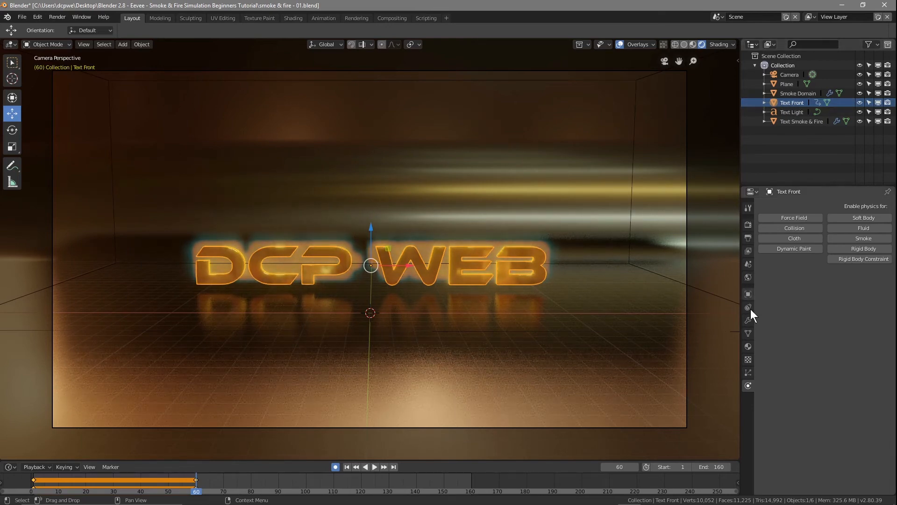
pyautogui.click(748, 293)
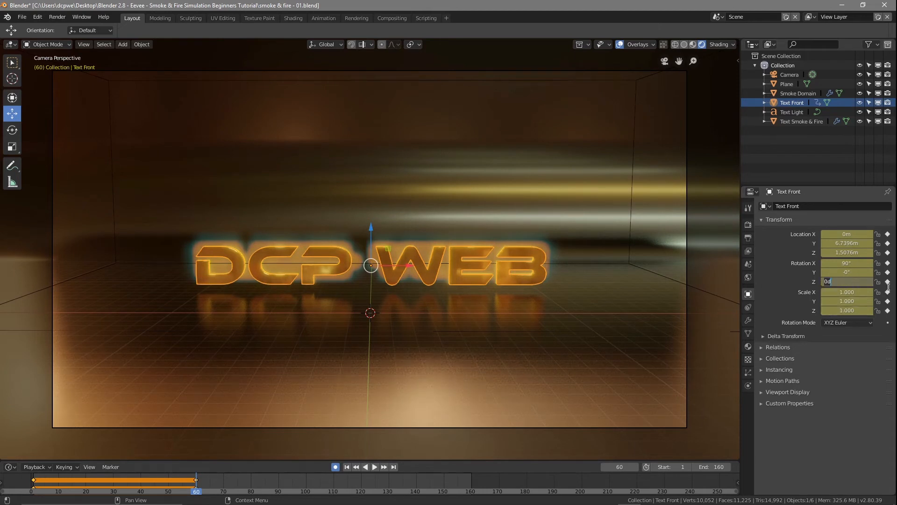
pyautogui.press('Return')
# Step: Turn off automatic keyframing and play the animation from frame 1
pyautogui.click(355, 467)
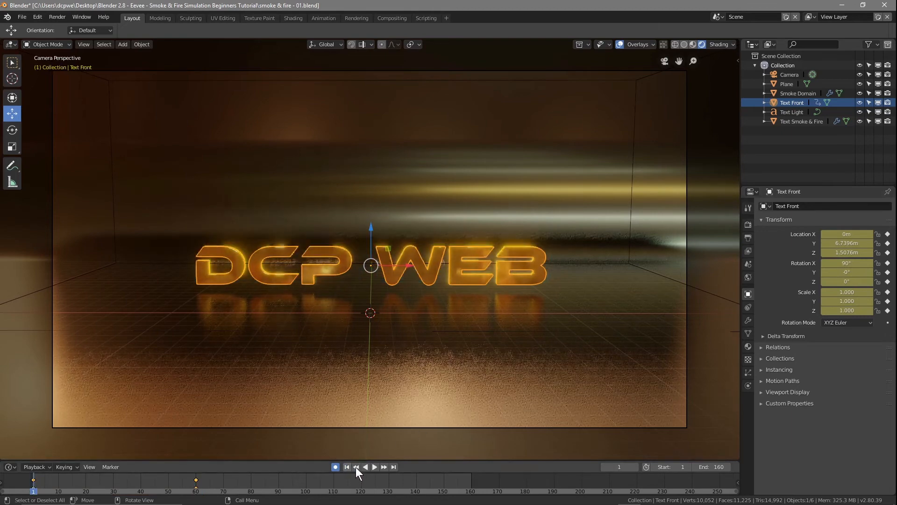
pyautogui.click(335, 467)
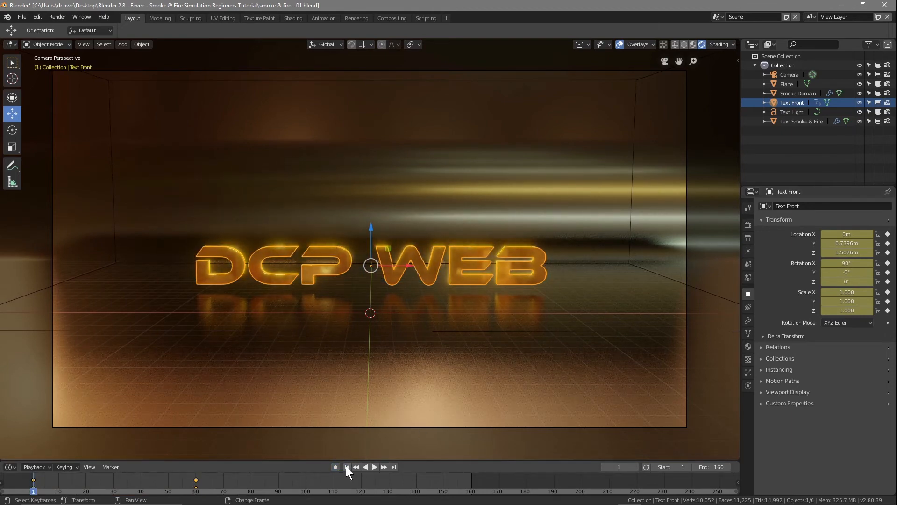
pyautogui.click(374, 467)
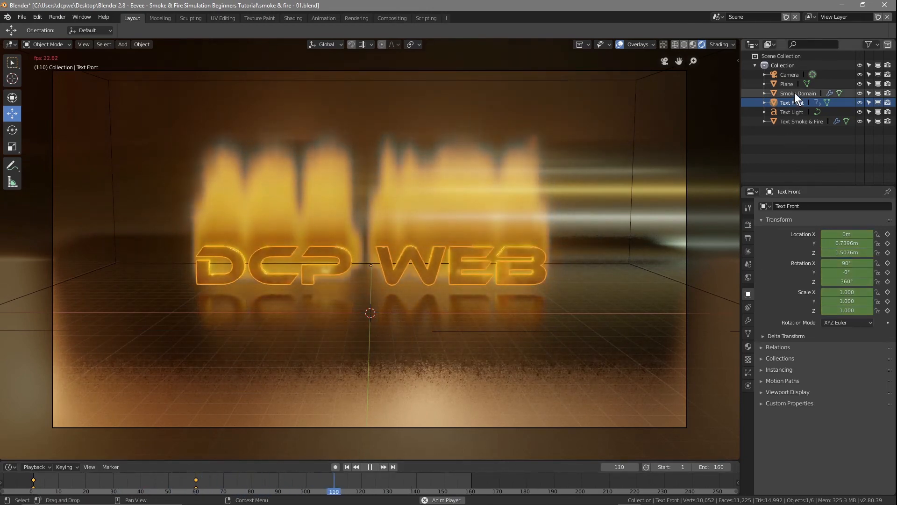
# Step: Set the Flame Rate of Text Smoke & Fire's smoke flow to 0.9 and replay the simulation
pyautogui.click(797, 121)
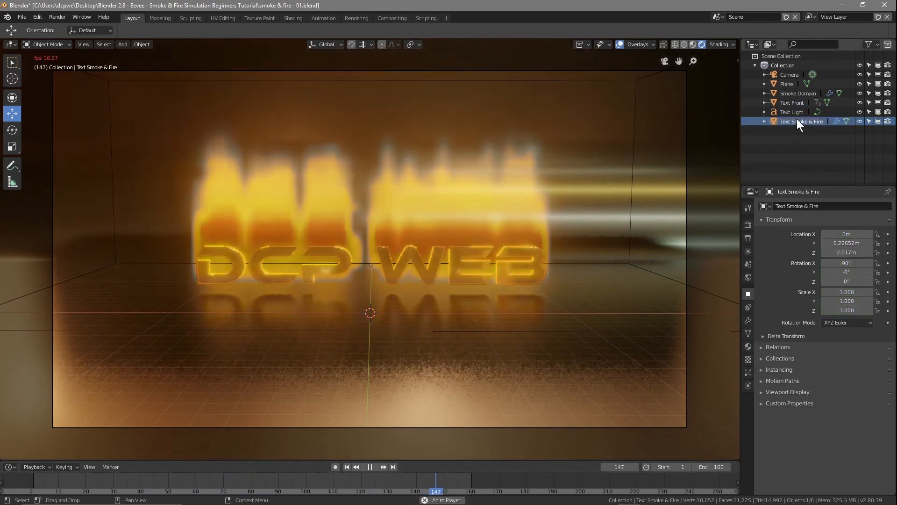
pyautogui.click(748, 386)
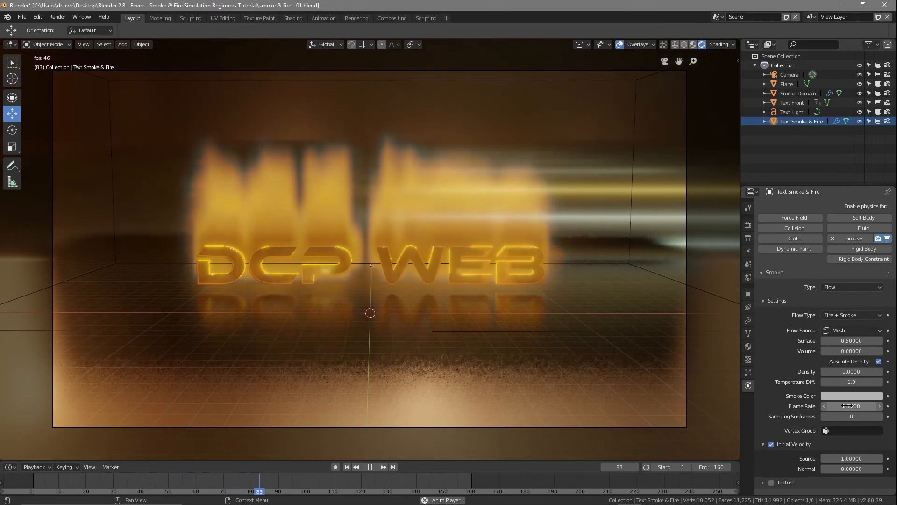
pyautogui.moveTo(851, 406); pyautogui.dragTo(855, 406)
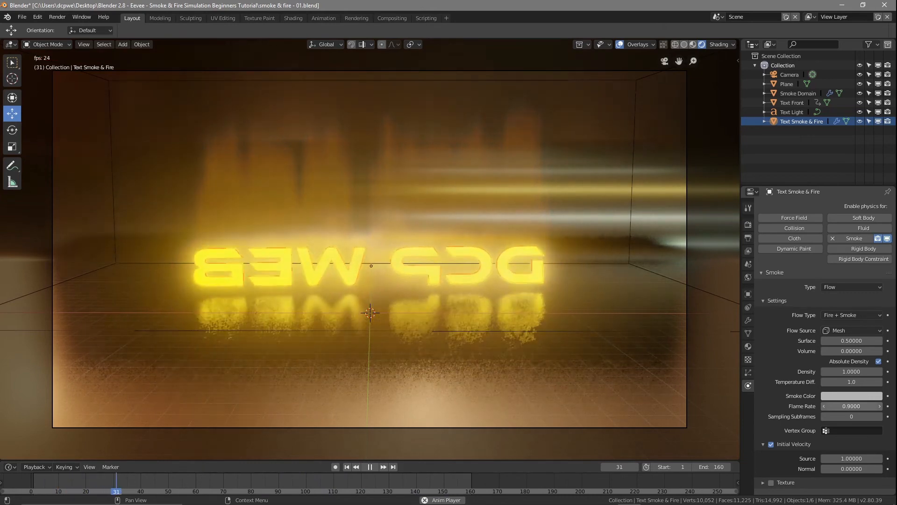
pyautogui.click(350, 466)
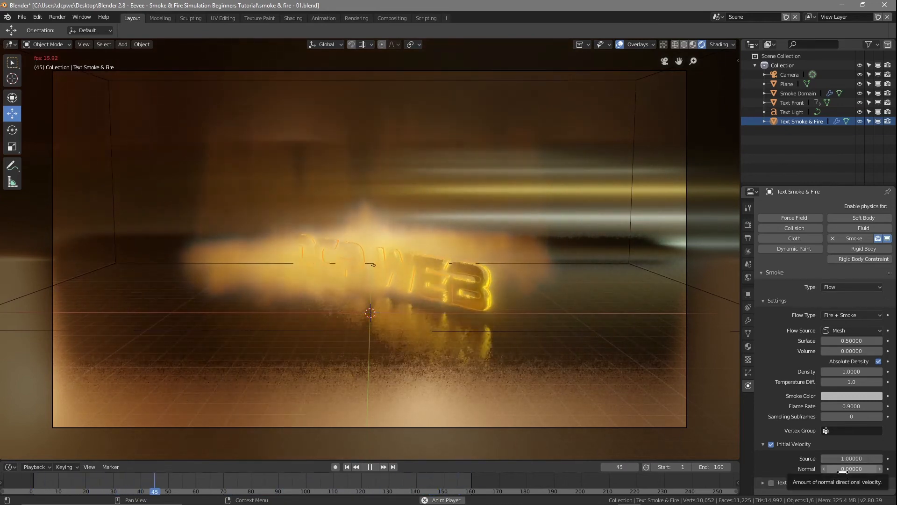
# Step: Set the flow's initial velocity Source to 2 and replay the simulation from the start
pyautogui.click(851, 458)
pyautogui.write('2')
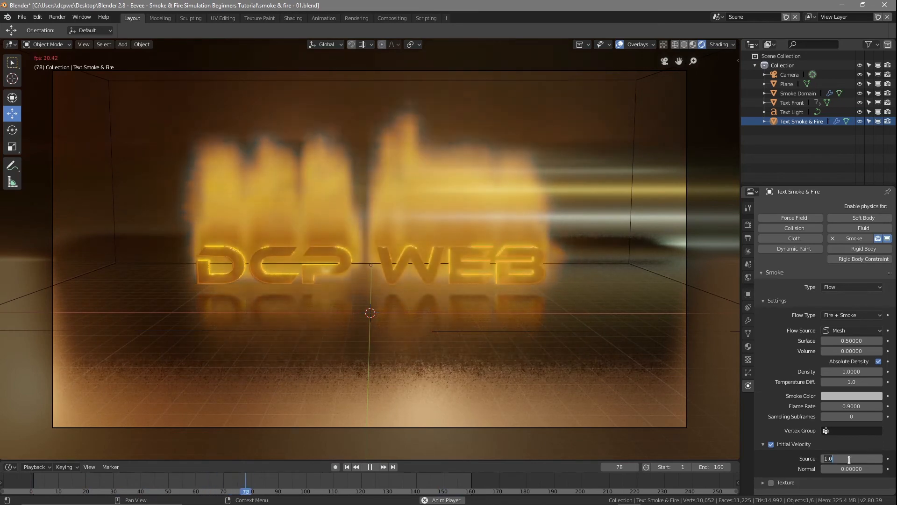
pyautogui.press('Return')
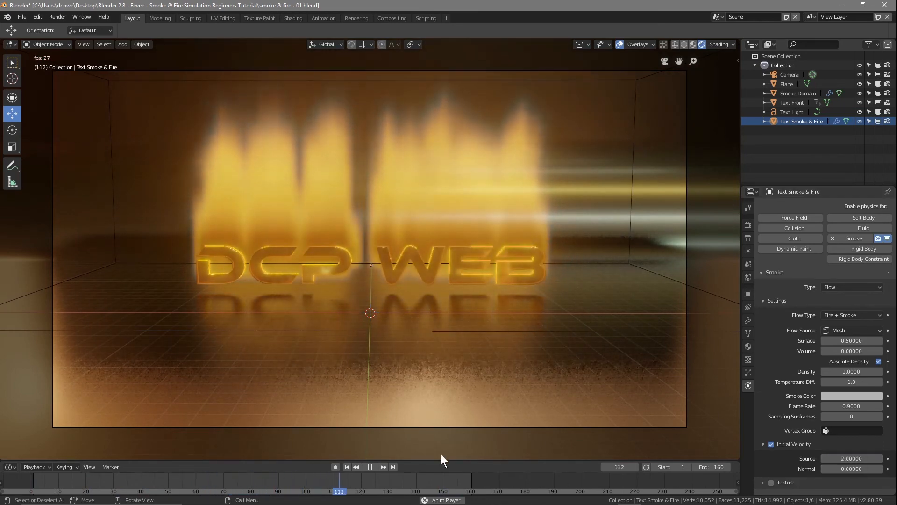
pyautogui.click(344, 466)
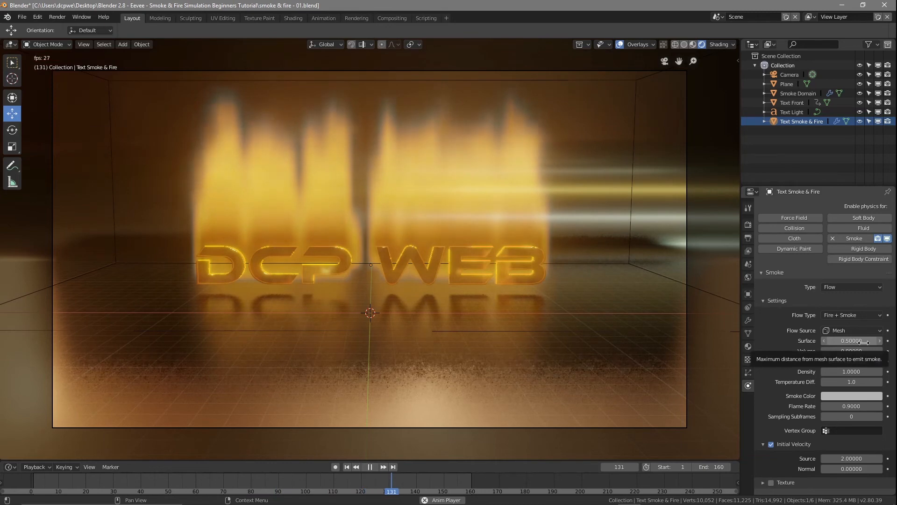
# Step: Raise the flow's Surface distance to about 0.6555 and set the initial velocity Source to 4
pyautogui.moveTo(850, 340); pyautogui.dragTo(894, 341)
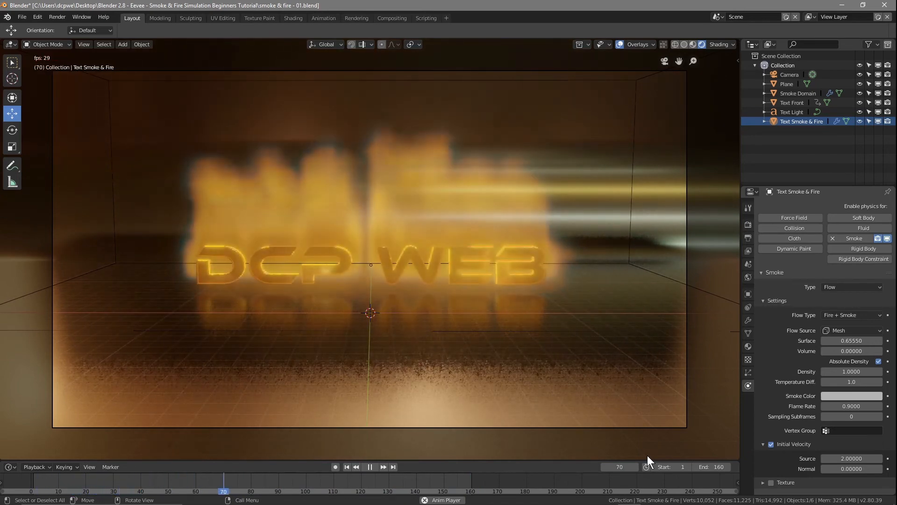
pyautogui.click(843, 459)
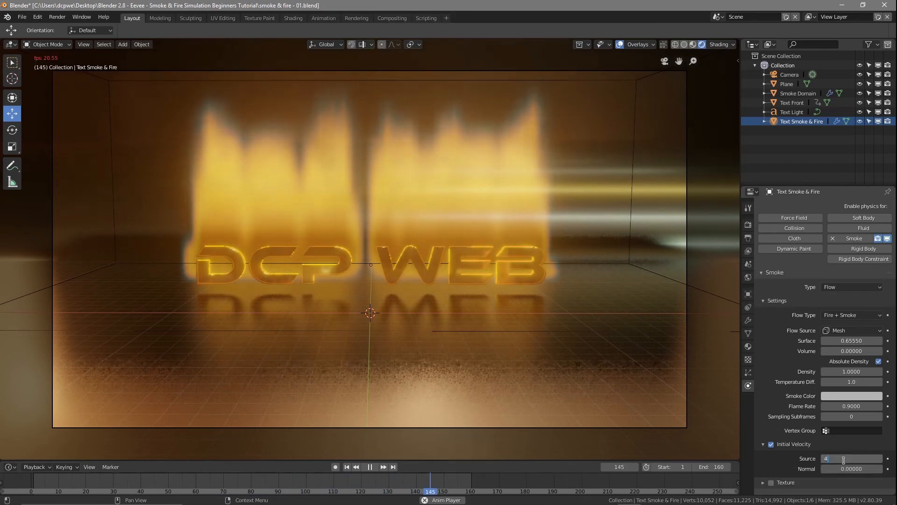
pyautogui.press('Return')
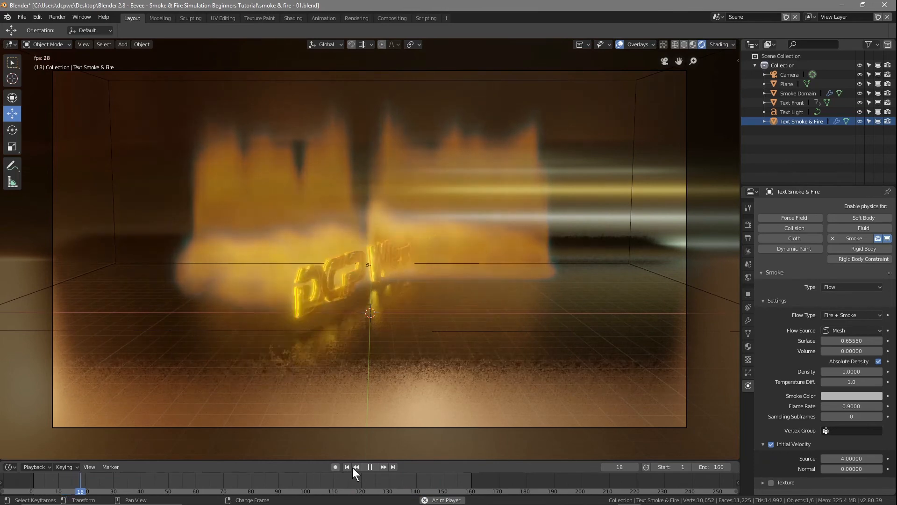
# Step: Stop playback at frame 1 with automatic keyframing on, and keyframe Flame Rate, Density and Surface there
pyautogui.click(369, 467)
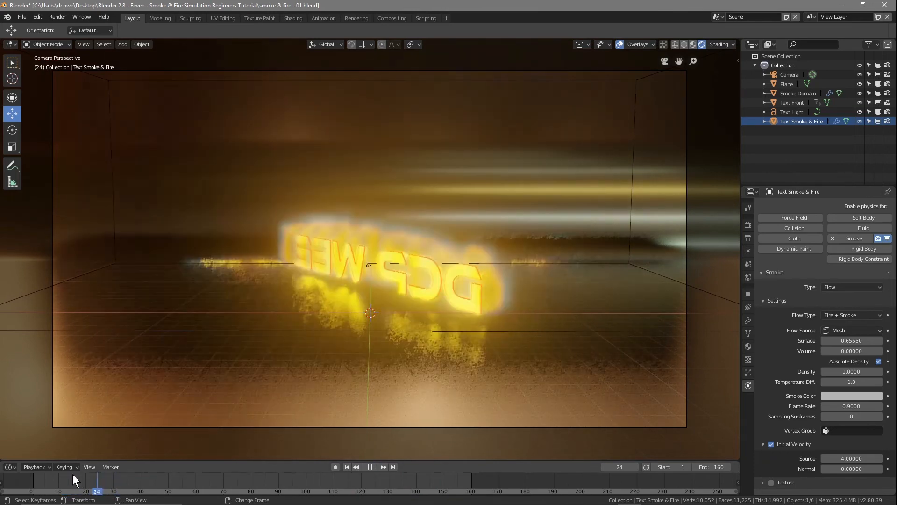
pyautogui.click(32, 475)
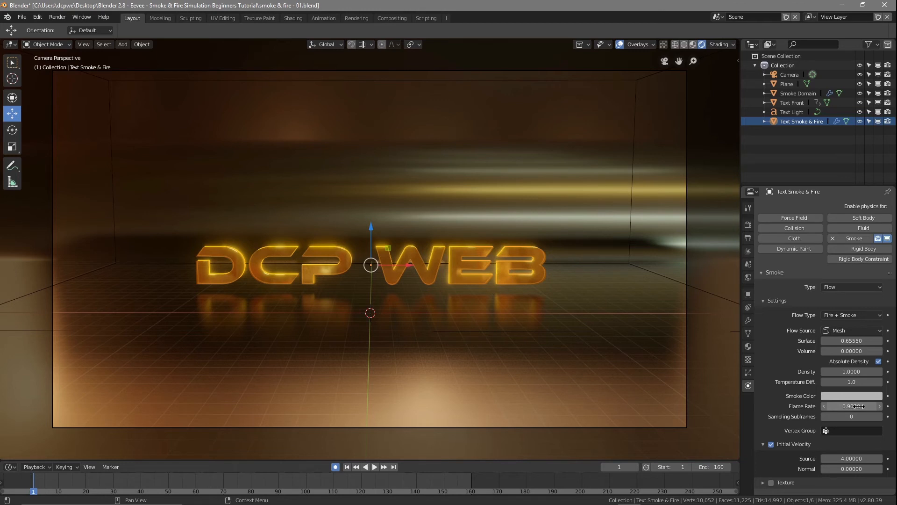
pyautogui.press('i')
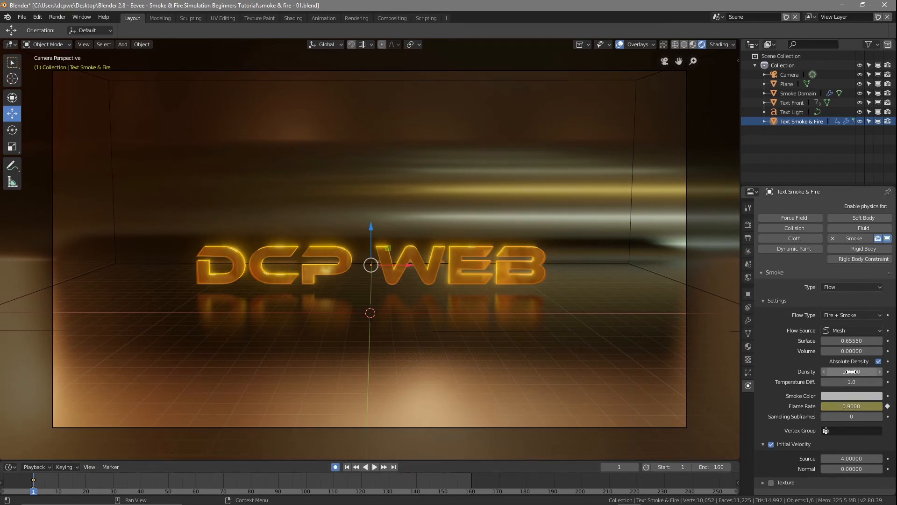
pyautogui.press('i')
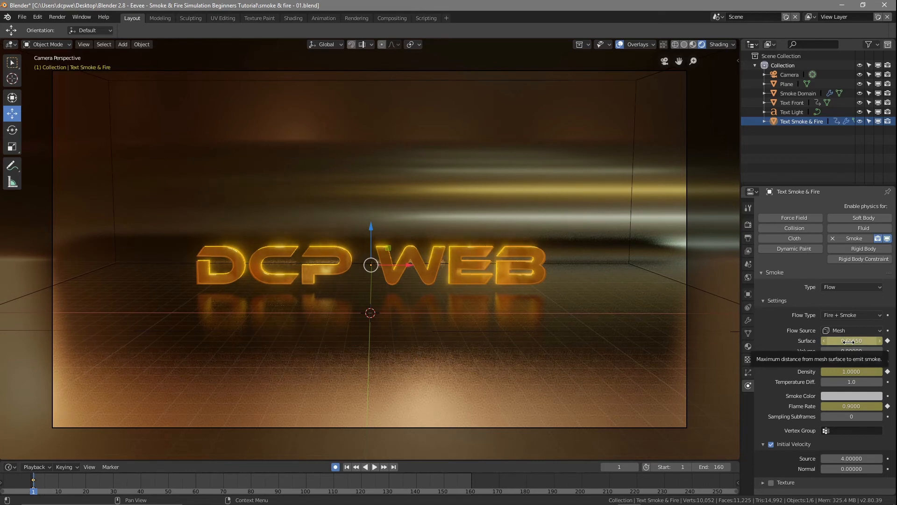
pyautogui.press('i')
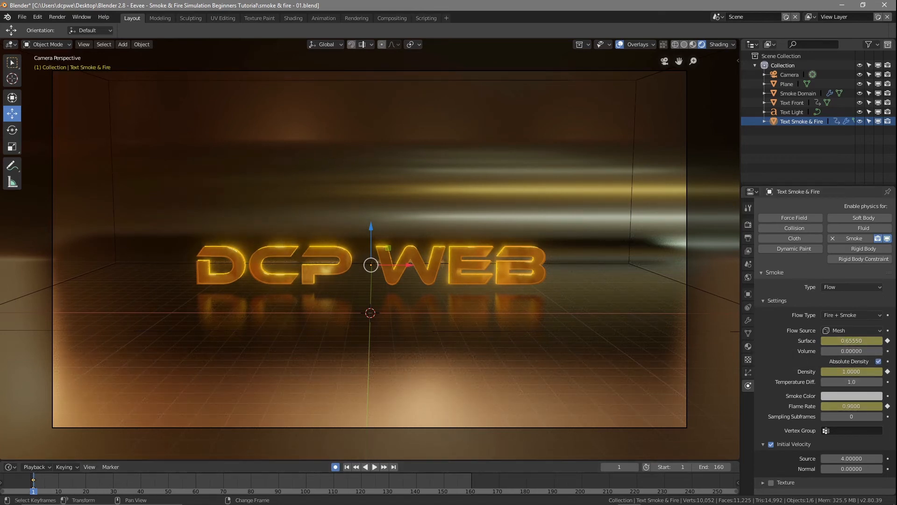
# Step: Insert keyframes for the flow's Surface and Density at frame 60
pyautogui.moveTo(37, 491); pyautogui.dragTo(197, 478)
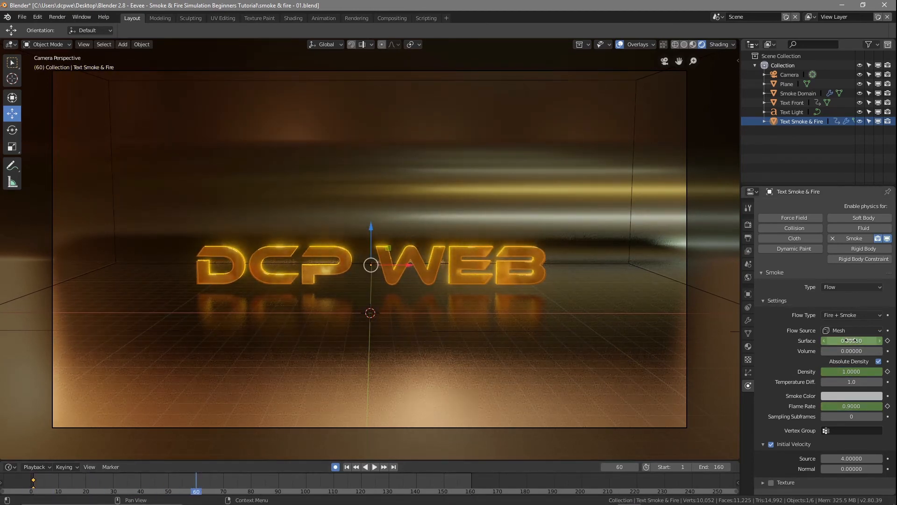
pyautogui.press('i')
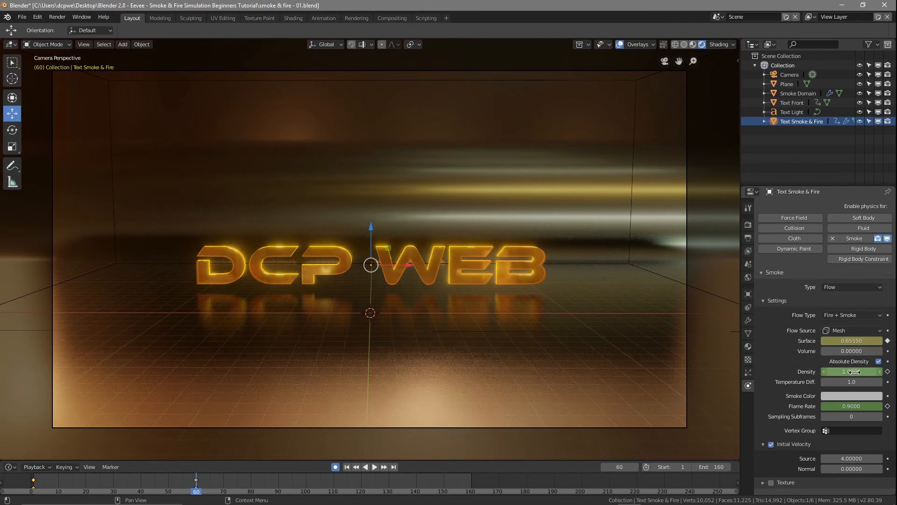
pyautogui.press('i')
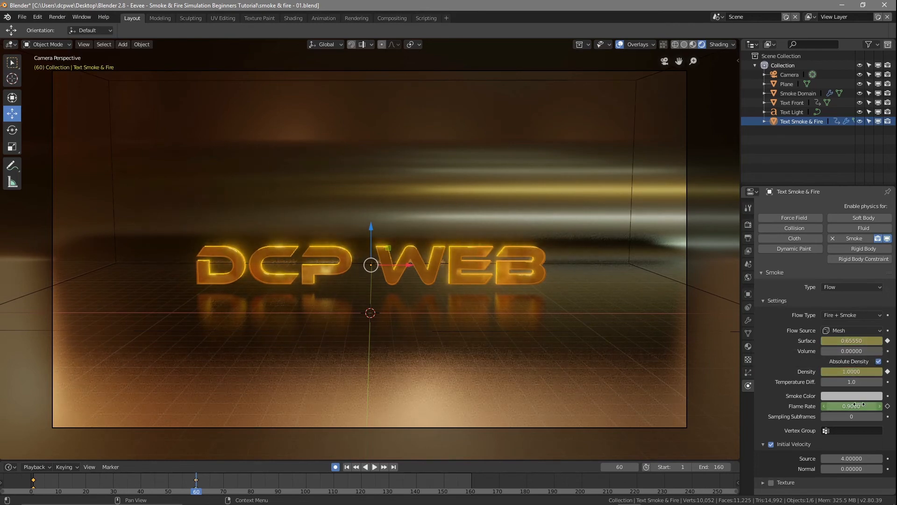
# Step: Insert keyframes for the flow's Surface, Density and Flame Rate at frame 70
pyautogui.moveTo(230, 489)
pyautogui.mouseDown()
pyautogui.moveTo(77, 490)
pyautogui.moveTo(203, 474)
pyautogui.moveTo(248, 491)
pyautogui.moveTo(282, 479)
pyautogui.moveTo(223, 483)
pyautogui.mouseUp()
pyautogui.press('i')
pyautogui.press('i')
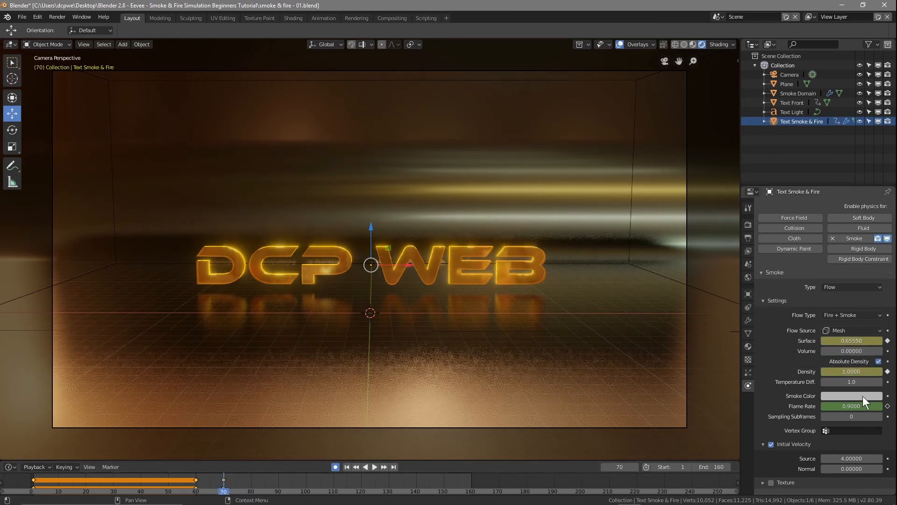
pyautogui.press('i')
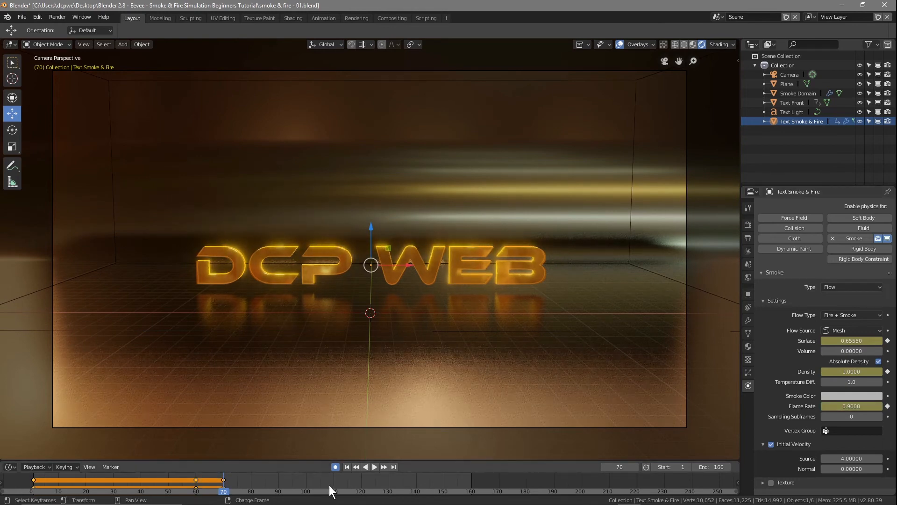
# Step: At frame 100, keyframe the flow's Surface at 0.5 and its Density and Flame Rate at 0
pyautogui.press('space')
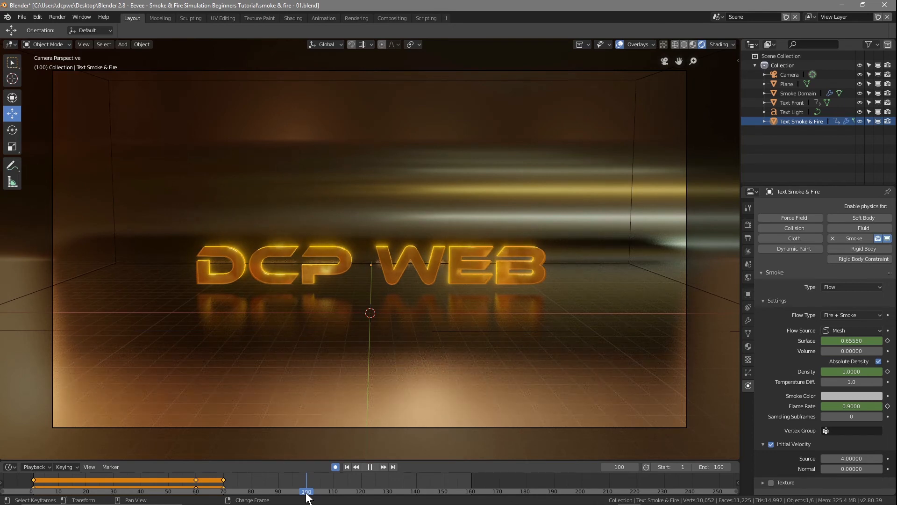
pyautogui.press('space')
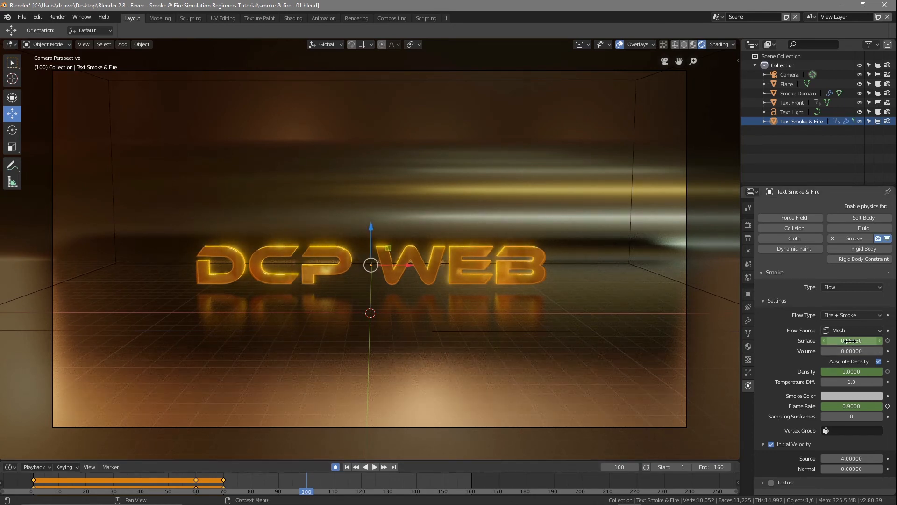
pyautogui.press('i')
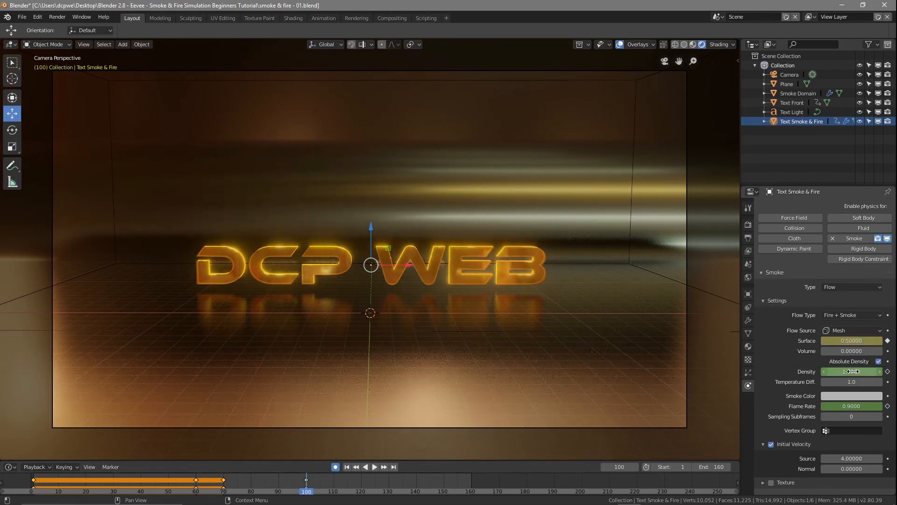
pyautogui.press('i')
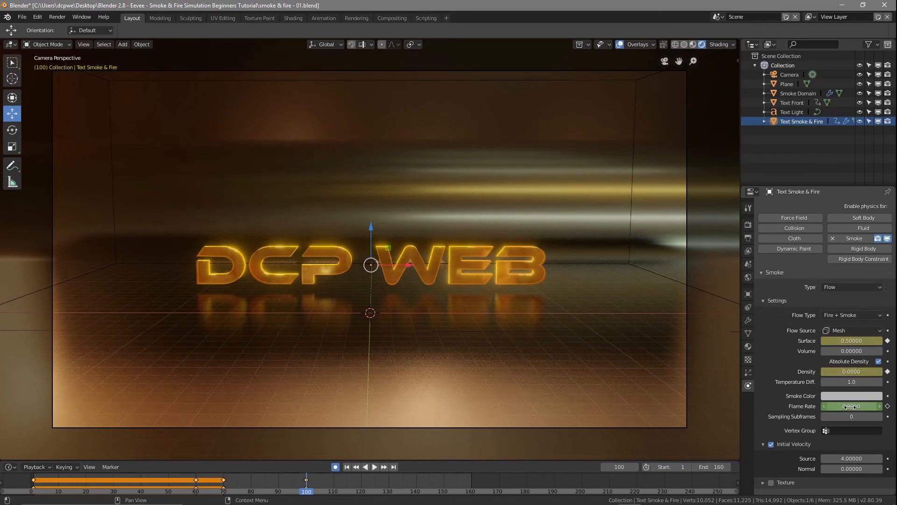
pyautogui.press('i')
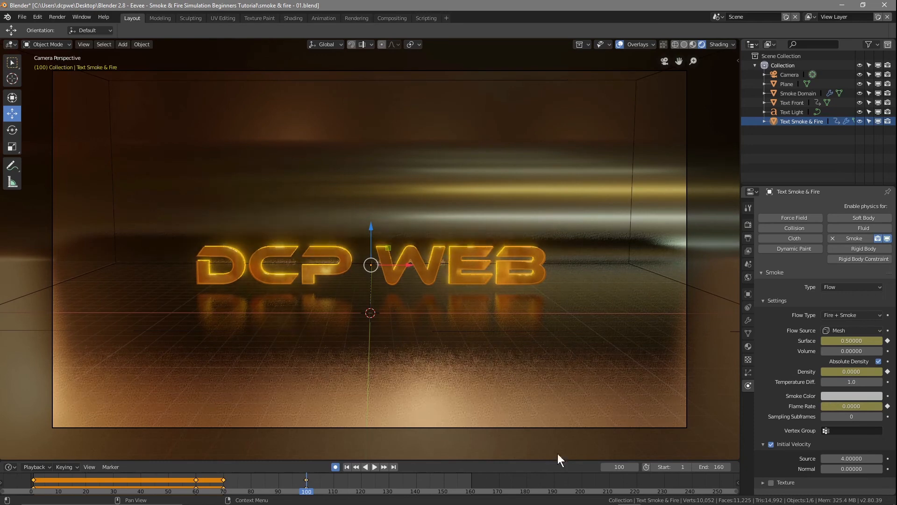
# Step: Turn off automatic keyframing and play the fire animation from frame 1
pyautogui.click(336, 467)
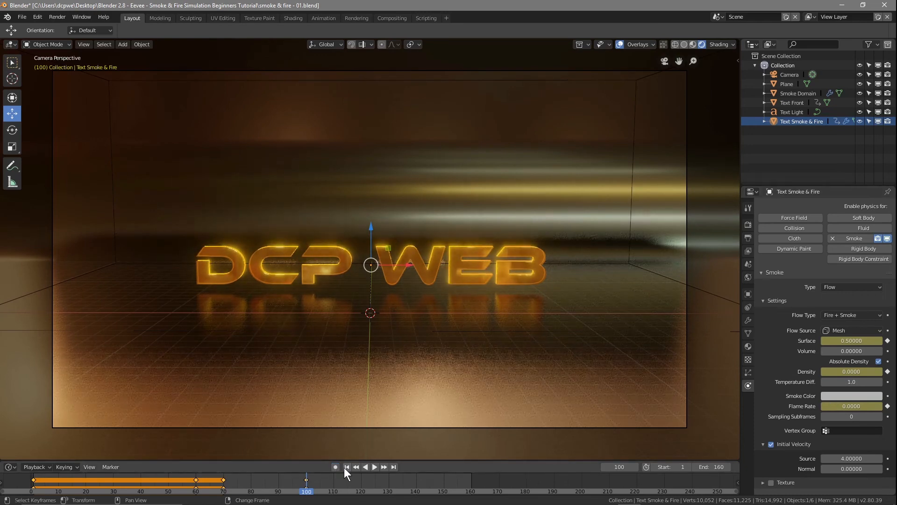
pyautogui.click(347, 466)
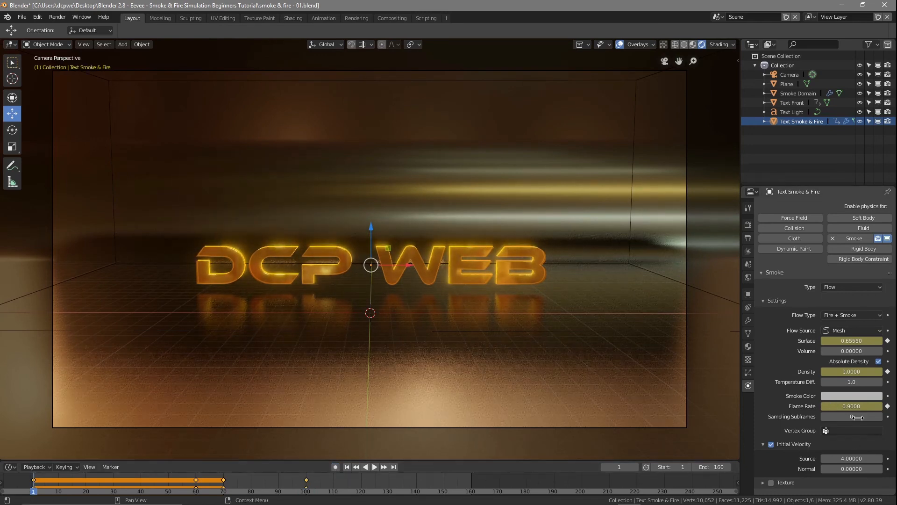
pyautogui.click(374, 465)
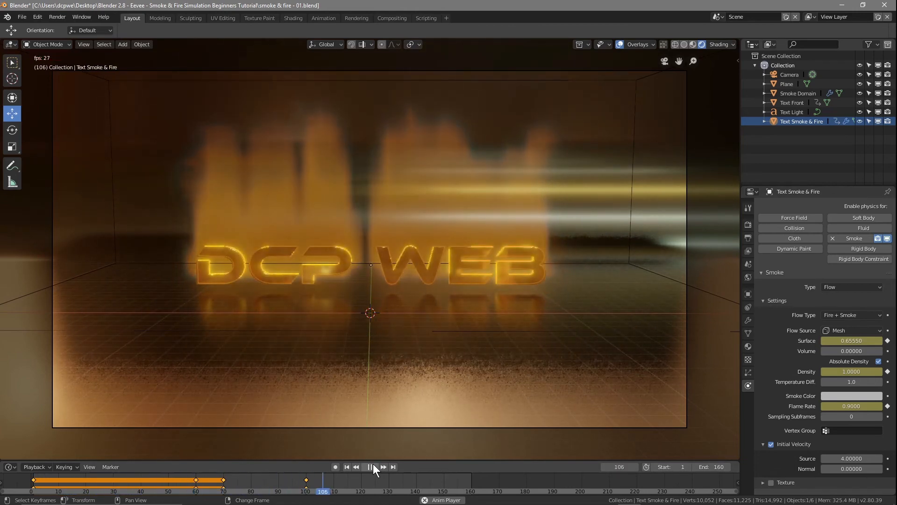
pyautogui.click(373, 465)
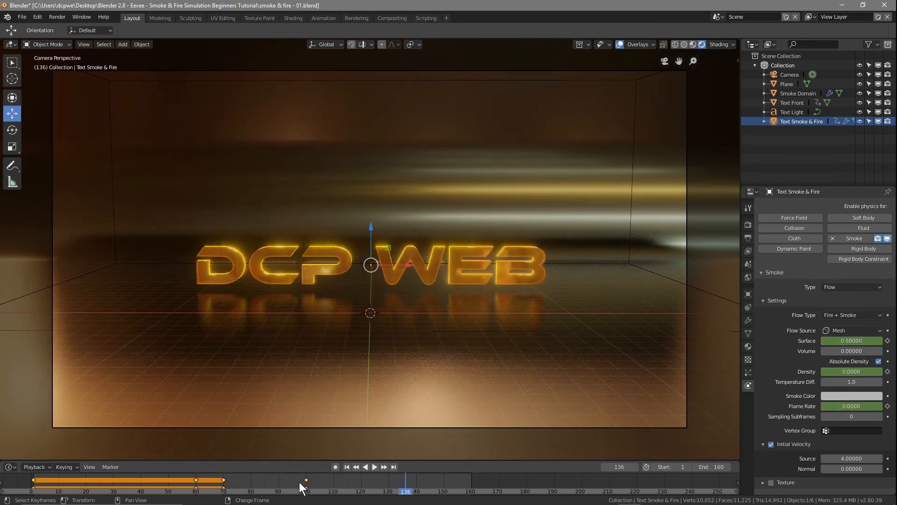
# Step: Move the flow's last keyframes from frame 100 to frame 120 and replay the animation from the start
pyautogui.moveTo(399, 490); pyautogui.dragTo(360, 490)
pyautogui.moveTo(460, 495); pyautogui.dragTo(310, 475)
pyautogui.moveTo(310, 474)
pyautogui.mouseDown(button='right')
pyautogui.moveTo(346, 482)
pyautogui.moveTo(319, 481)
pyautogui.mouseUp(button='right')
pyautogui.click(357, 479)
pyautogui.press('g')
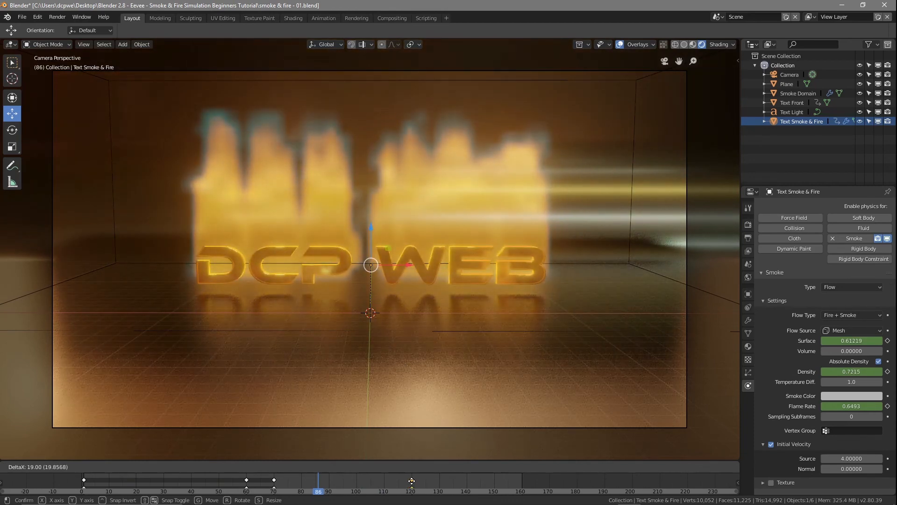
pyautogui.click(411, 480)
pyautogui.click(346, 466)
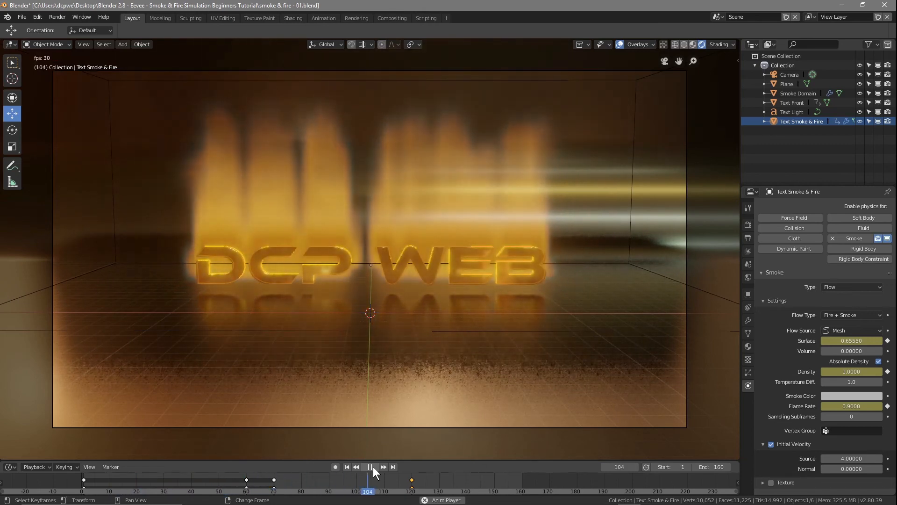
pyautogui.click(370, 466)
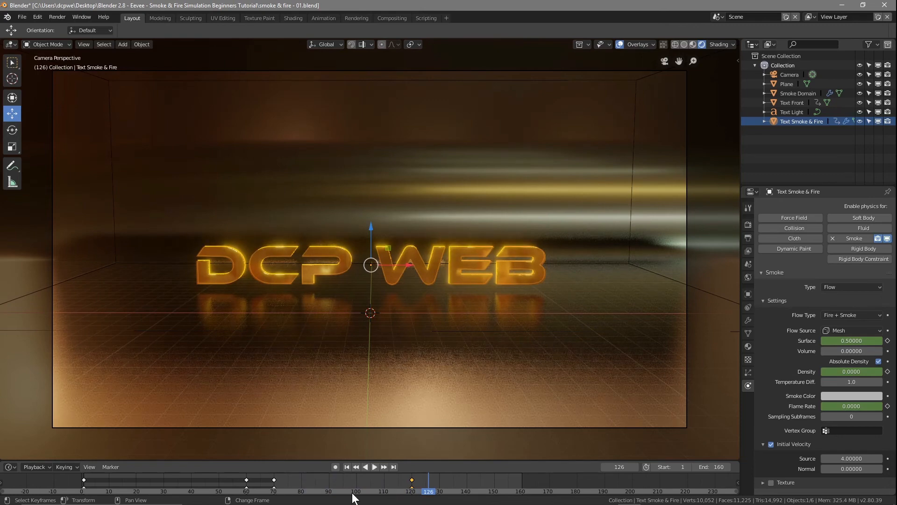
# Step: Render a still image of frame 81 to check the fire, and close the render window
pyautogui.moveTo(308, 483)
pyautogui.mouseDown()
pyautogui.moveTo(528, 495)
pyautogui.moveTo(117, 485)
pyautogui.moveTo(314, 488)
pyautogui.moveTo(296, 484)
pyautogui.mouseUp()
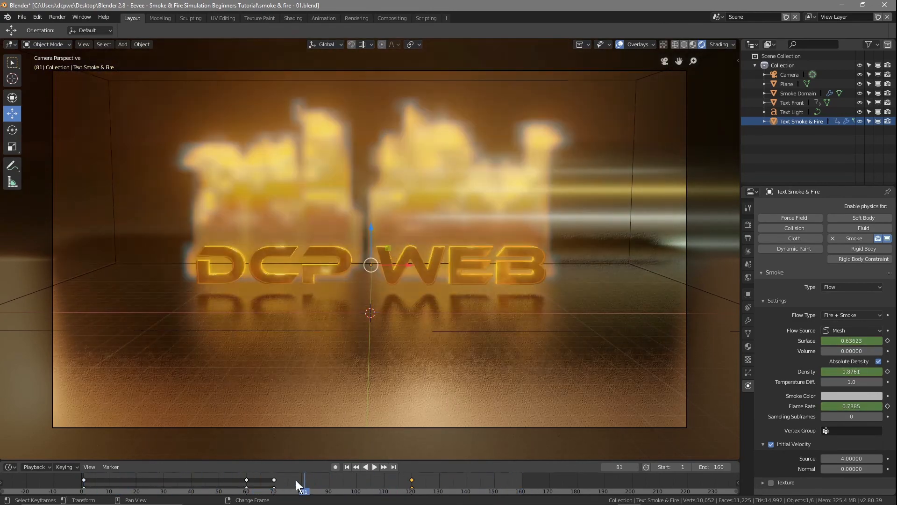
pyautogui.press('F12')
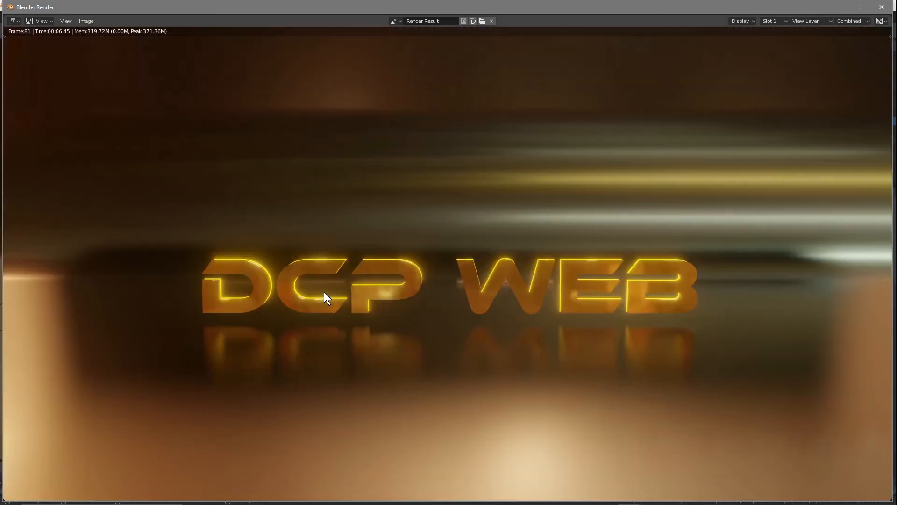
pyautogui.click(881, 7)
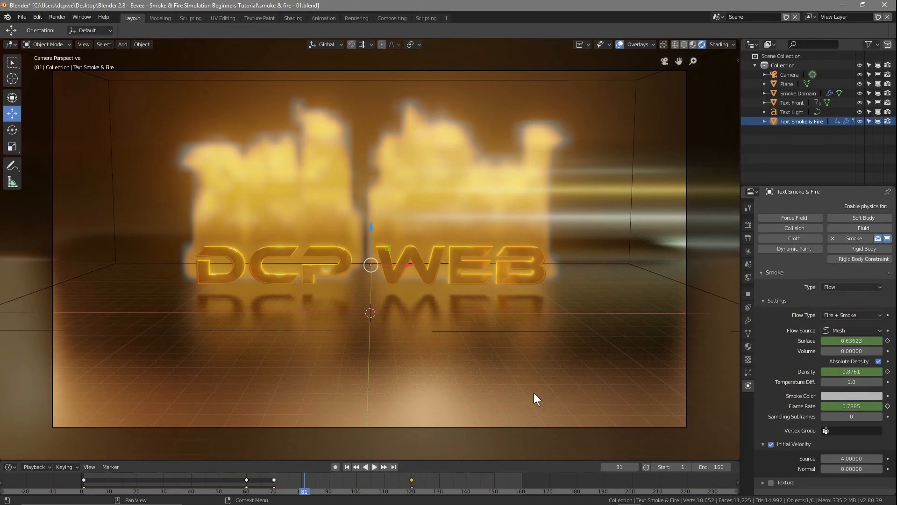
# Step: At frame 1, turn on automatic keyframing and insert a LocRotScale keyframe on the camera
pyautogui.moveTo(303, 489); pyautogui.dragTo(289, 475, button='right')
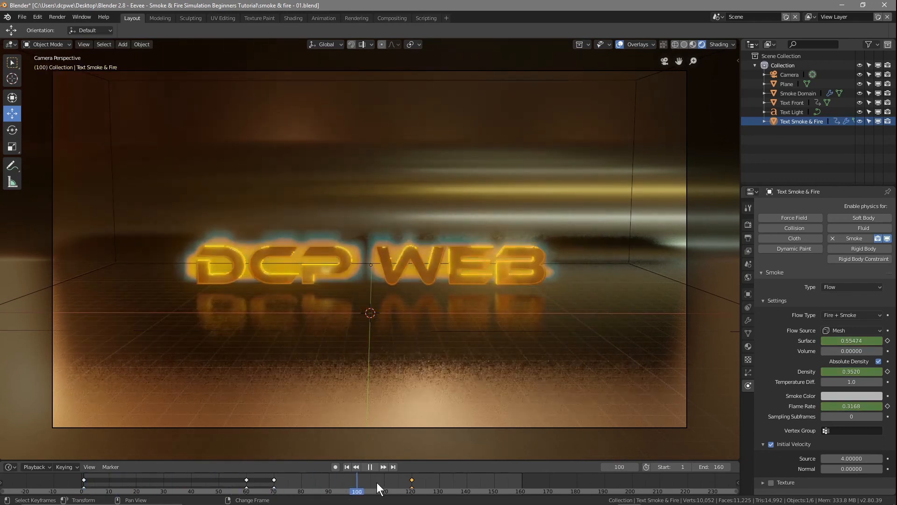
pyautogui.press('space')
pyautogui.moveTo(140, 480); pyautogui.dragTo(84, 482, button='right')
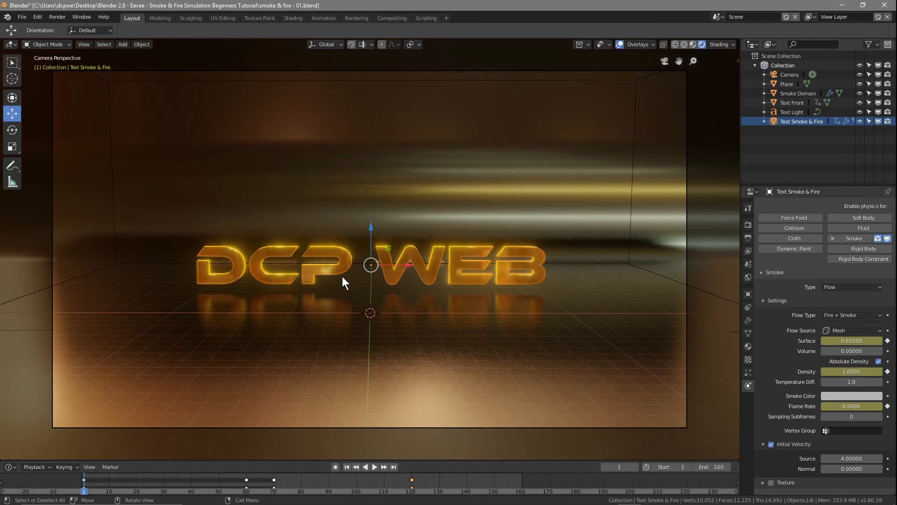
pyautogui.click(788, 75)
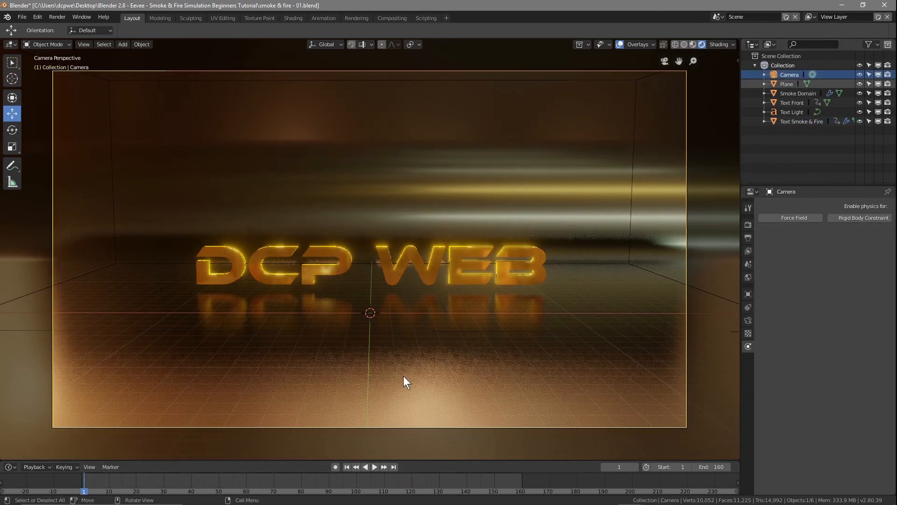
pyautogui.click(336, 465)
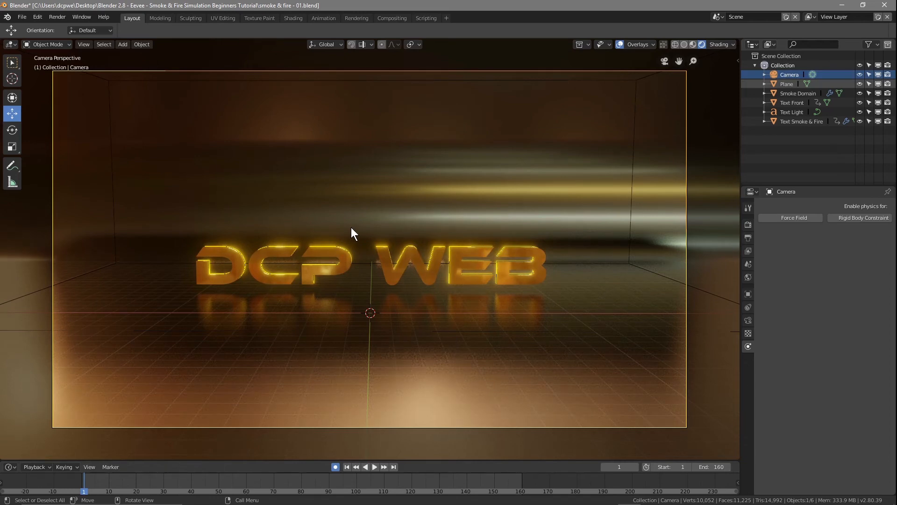
pyautogui.press('i')
pyautogui.click(338, 227)
# Step: At frame 160, insert another LocRotScale keyframe on the camera
pyautogui.press('space')
pyautogui.moveTo(176, 490); pyautogui.dragTo(522, 484, button='right')
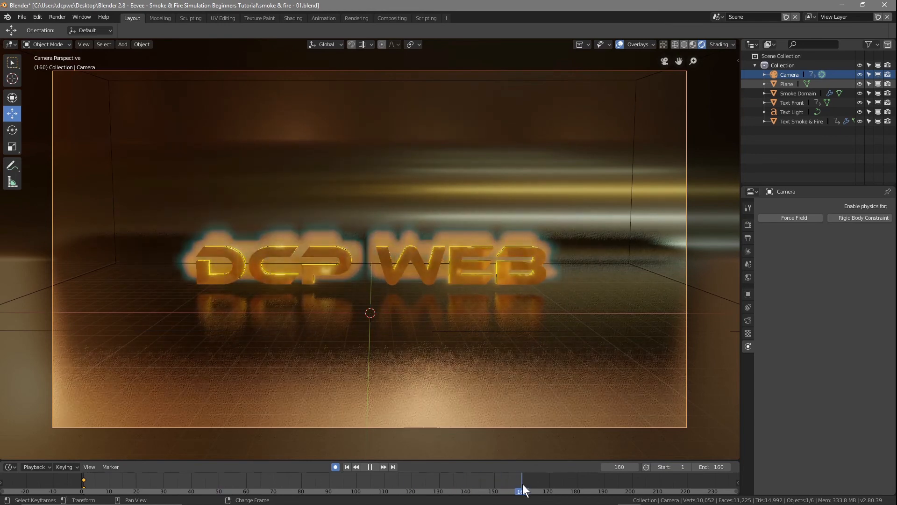
pyautogui.press('space')
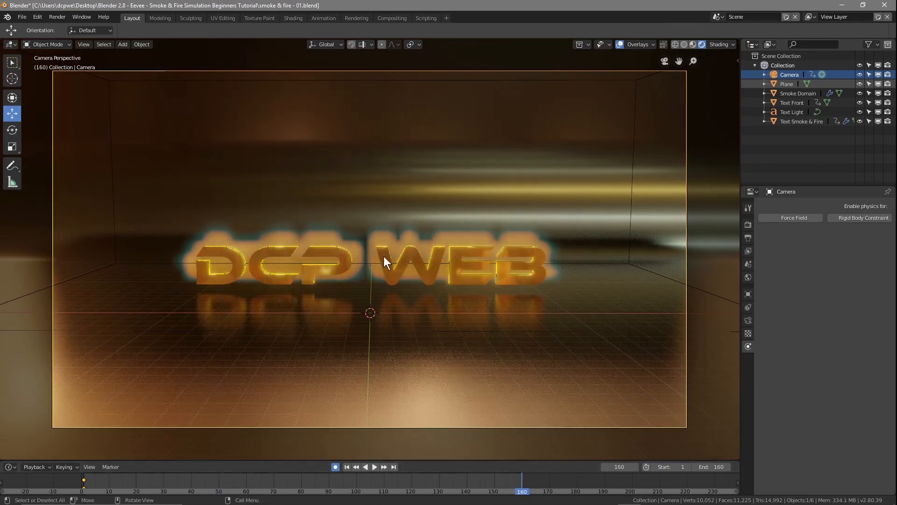
pyautogui.press('i')
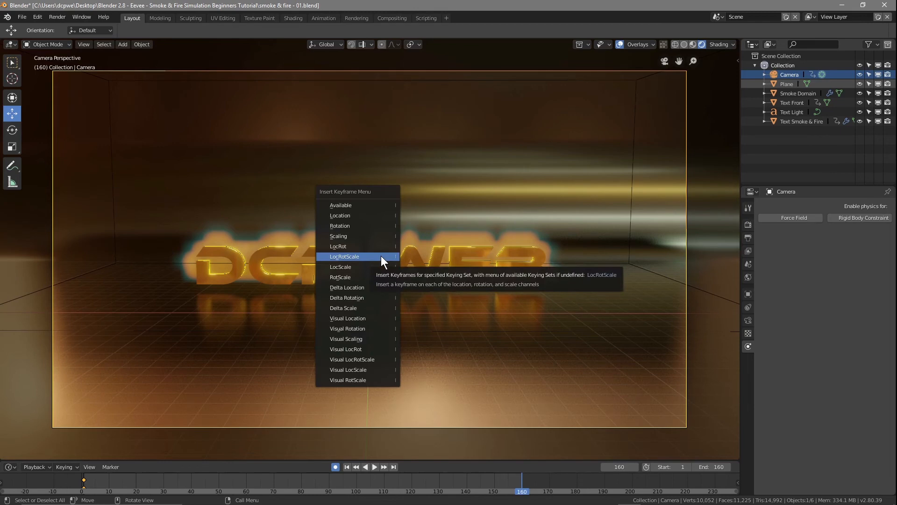
pyautogui.click(380, 256)
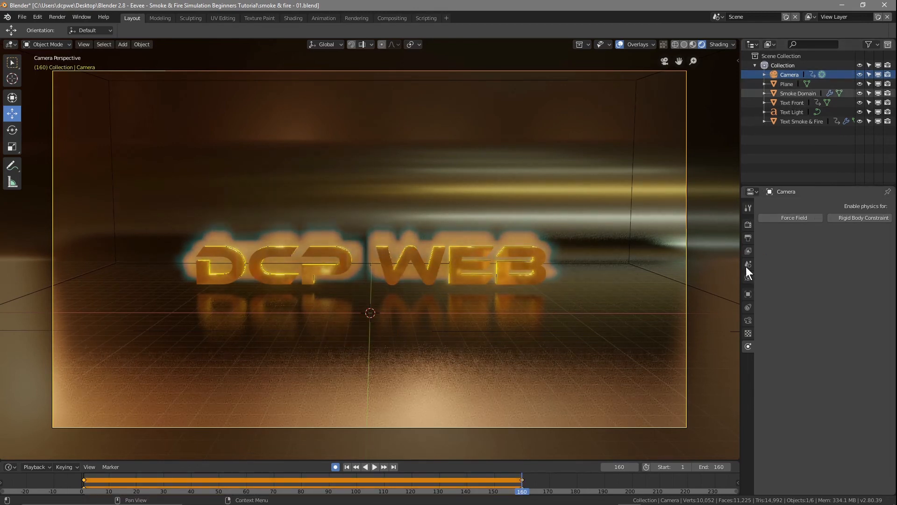
# Step: At frame 160, move the camera closer to the text, to about Y -23.678 m and Z 4.7581 m, and turn off automatic keyframing
pyautogui.click(748, 290)
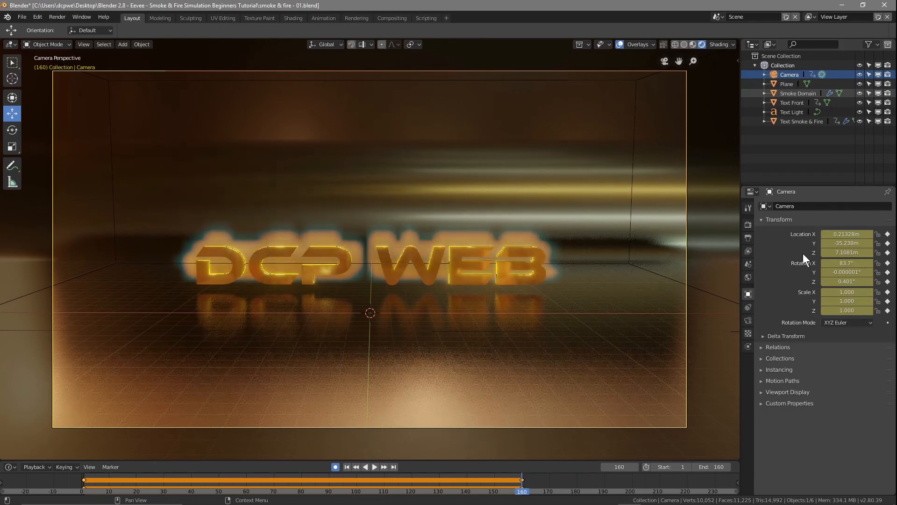
pyautogui.moveTo(844, 253); pyautogui.dragTo(816, 252)
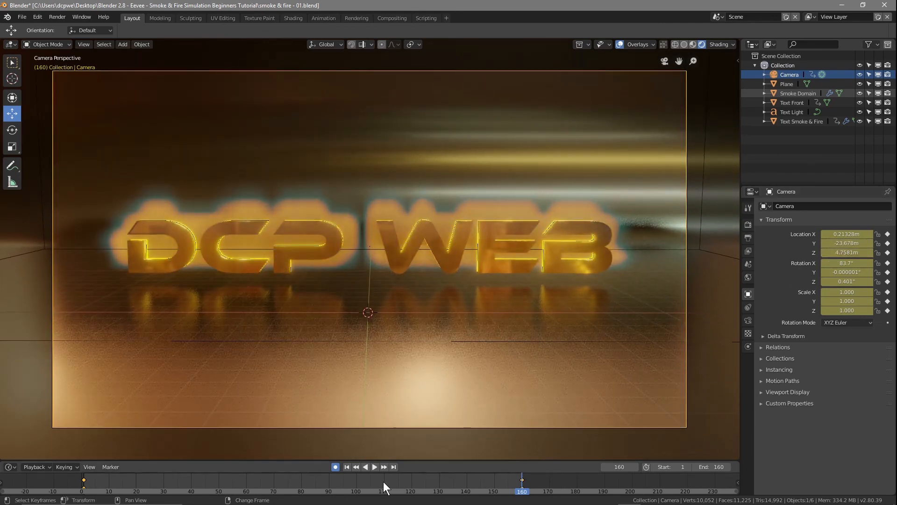
pyautogui.click(336, 466)
# Step: Play the camera animation from frame 1, return to the start and save the file
pyautogui.click(346, 466)
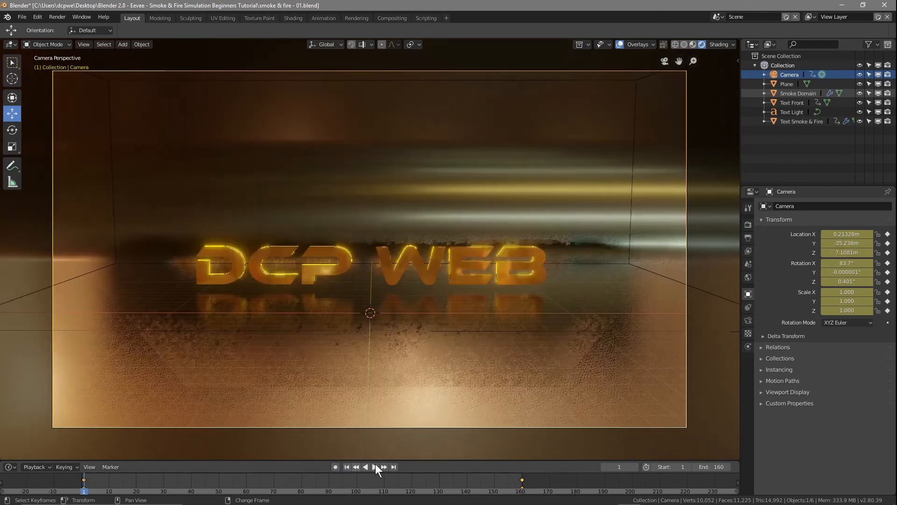
pyautogui.click(375, 464)
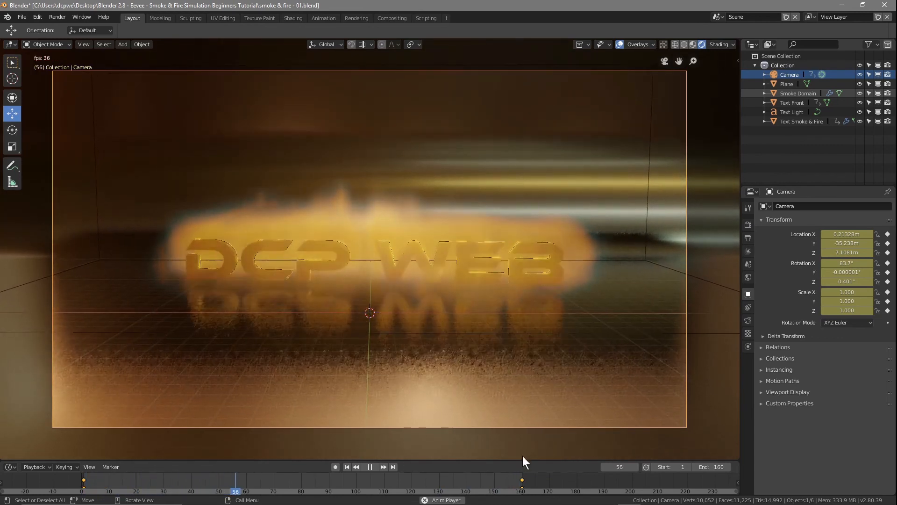
pyautogui.click(369, 468)
pyautogui.click(346, 466)
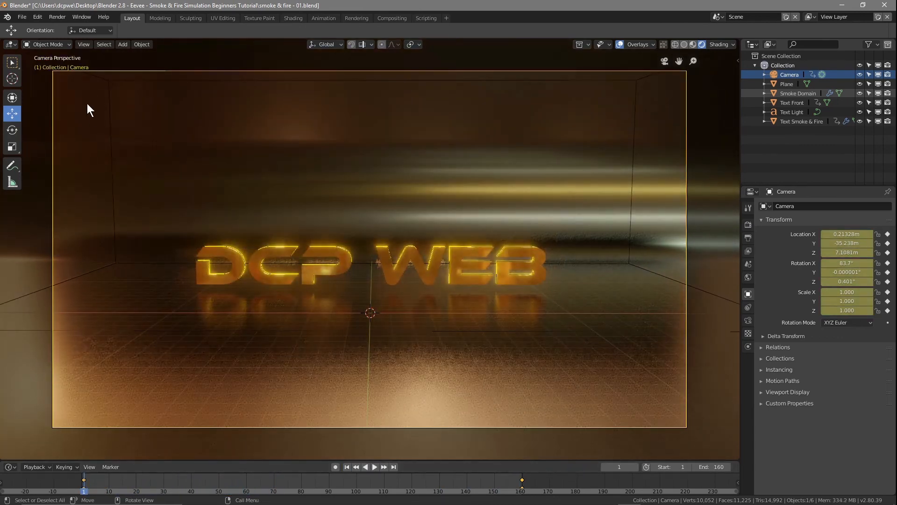
pyautogui.click(19, 18)
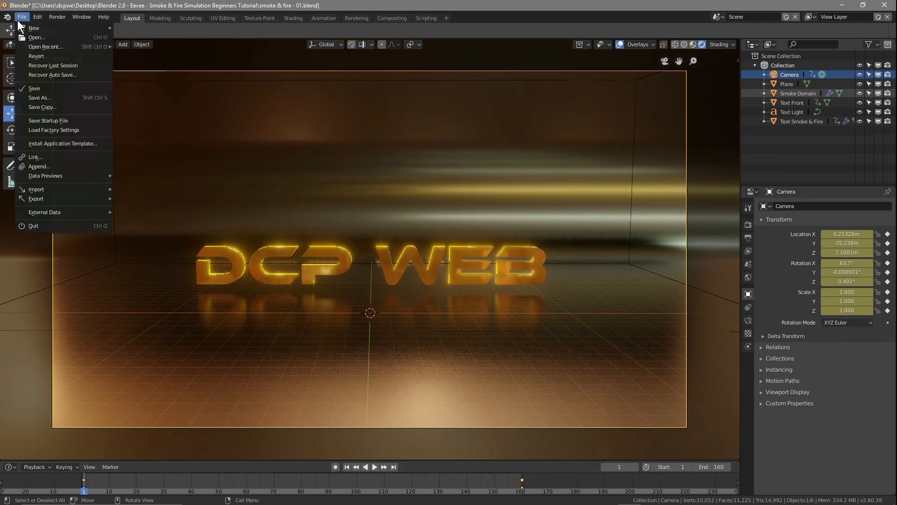
pyautogui.click(22, 90)
# Step: Set the Smoke Domain's Resolution Divisions to 120 in its smoke physics settings
pyautogui.click(787, 93)
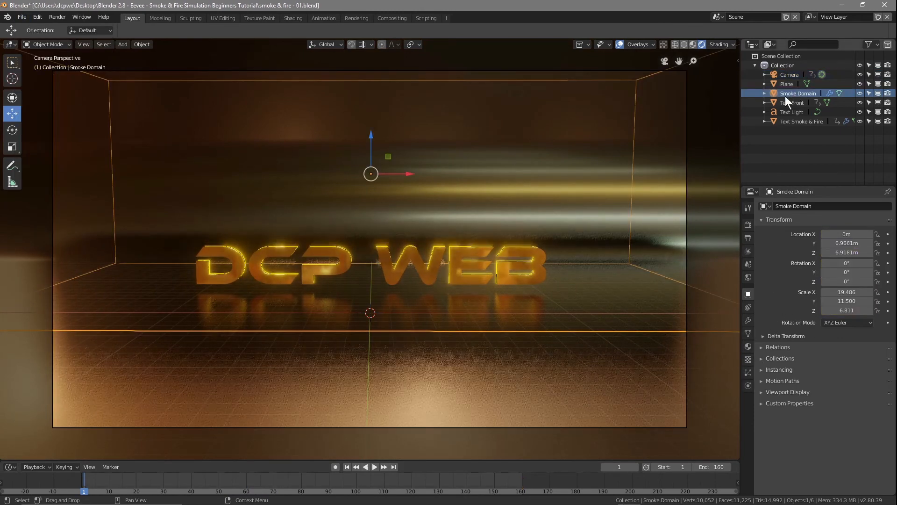
pyautogui.click(747, 385)
pyautogui.click(835, 314)
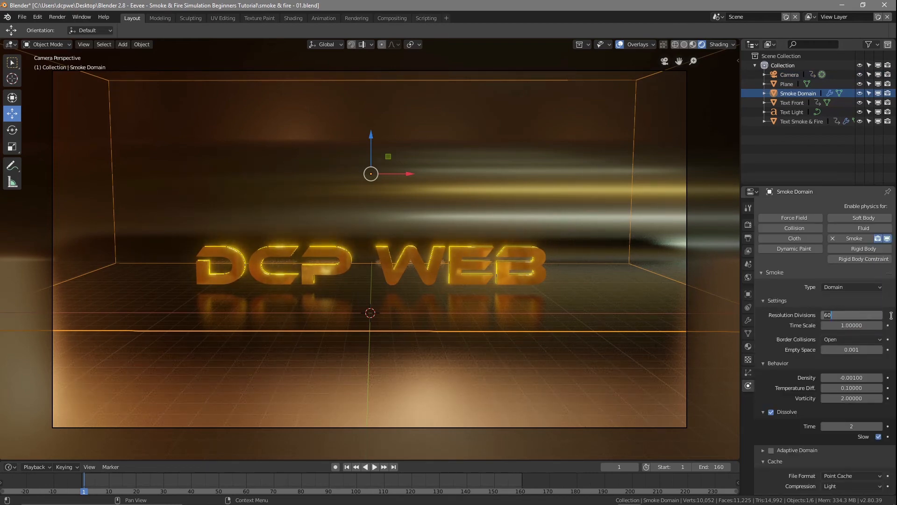
pyautogui.press('Return')
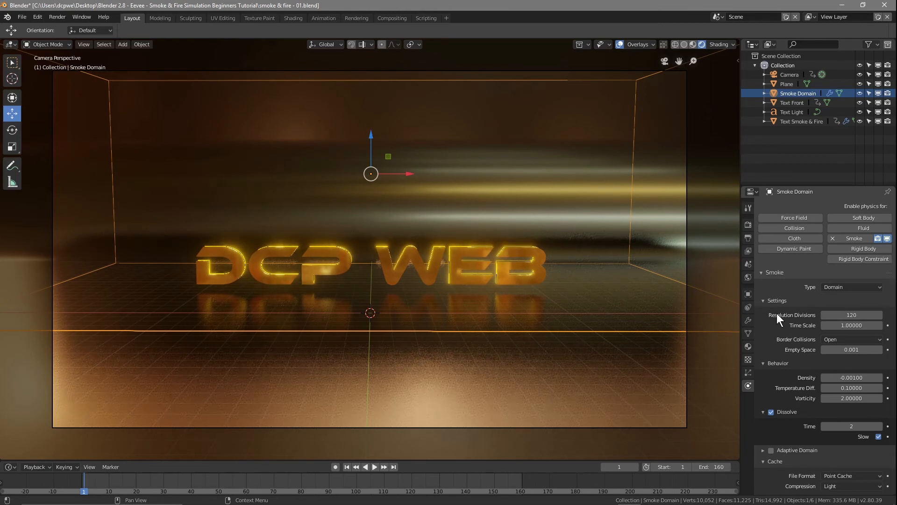
# Step: Enable High Resolution for the Smoke Domain and set its high-resolution Resolution Divisions to 2
pyautogui.scroll(-8, 793, 415)
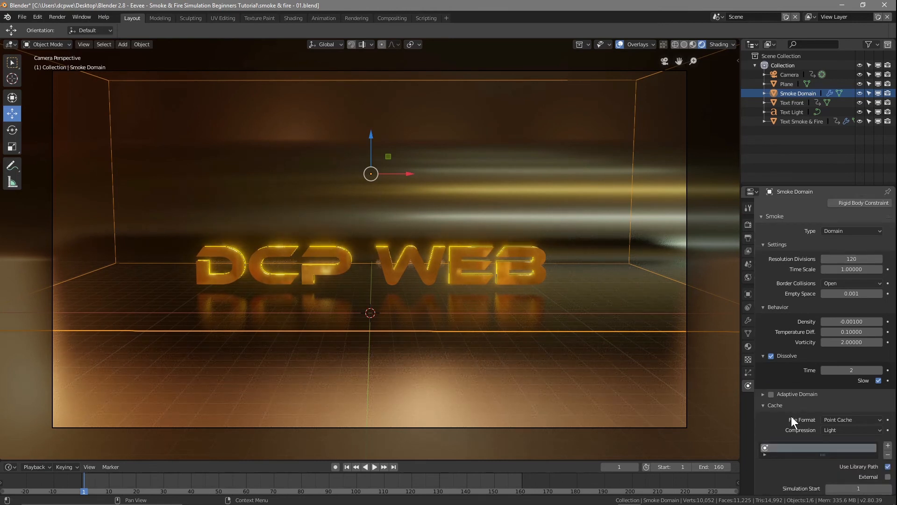
pyautogui.scroll(-1, 789, 422)
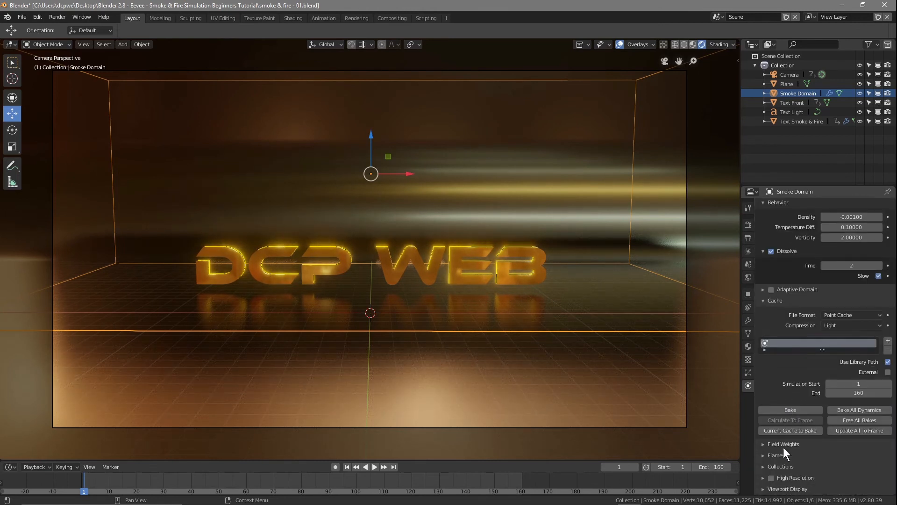
pyautogui.click(772, 478)
pyautogui.click(762, 479)
pyautogui.scroll(-4, 795, 467)
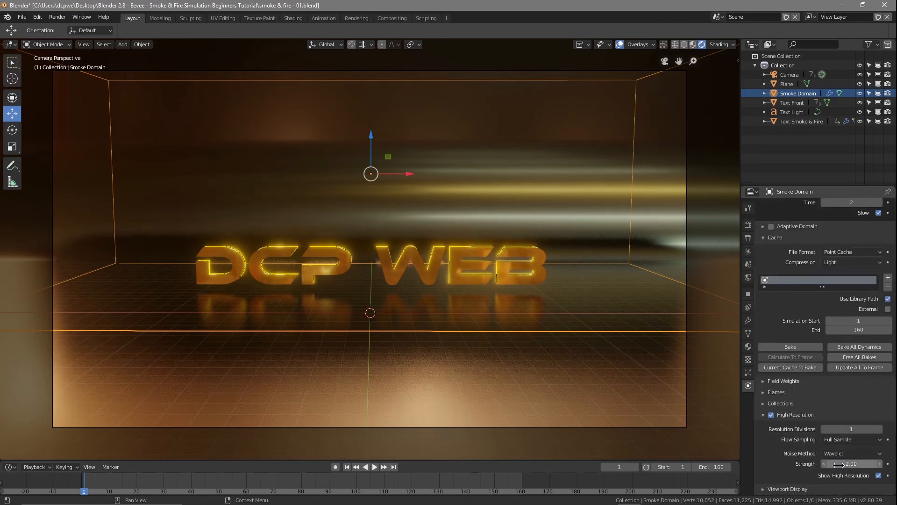
pyautogui.click(857, 429)
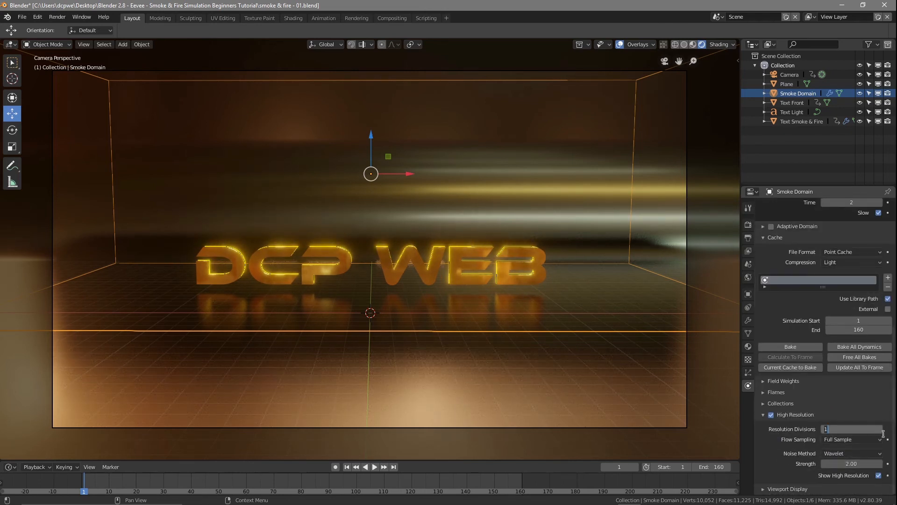
pyautogui.write('2')
pyautogui.press('Return')
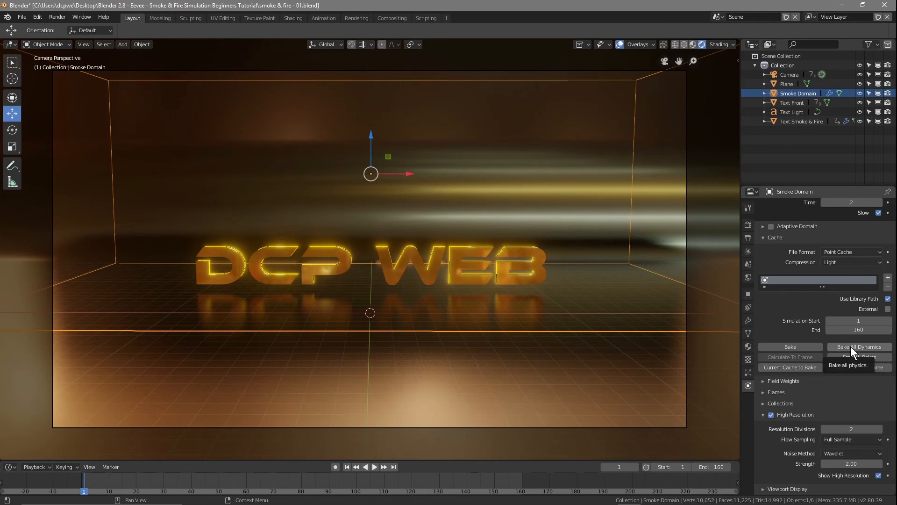
# Step: Save the file and bake all dynamics for the smoke simulation
pyautogui.click(22, 17)
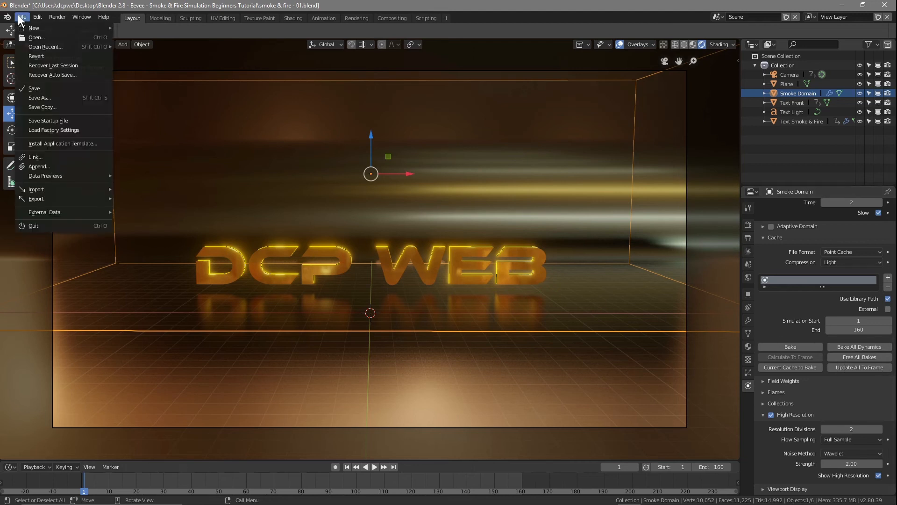
pyautogui.click(29, 87)
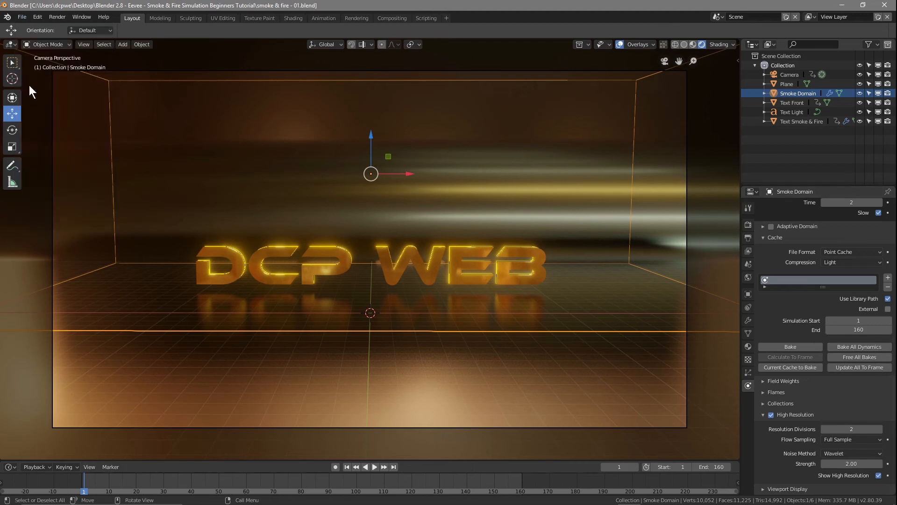
pyautogui.click(851, 347)
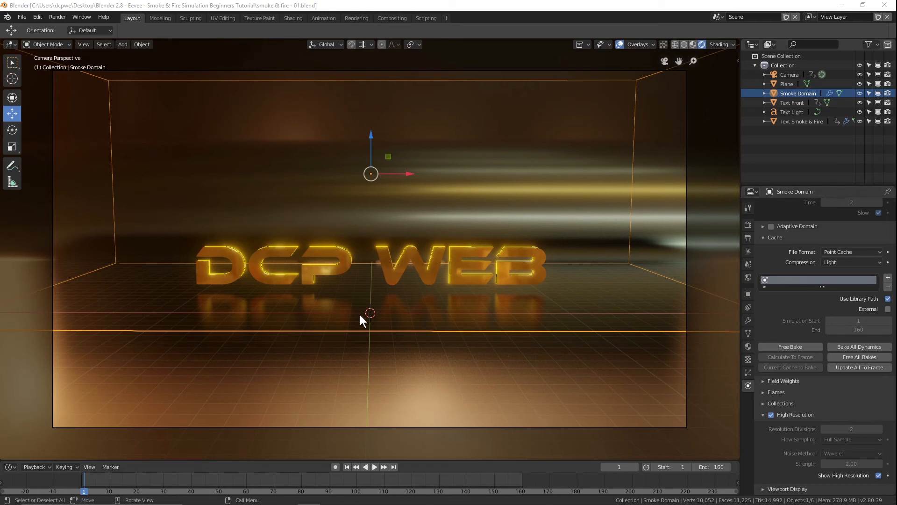
# Step: Play the baked fire simulation, return to frame 1 and save the file
pyautogui.click(372, 466)
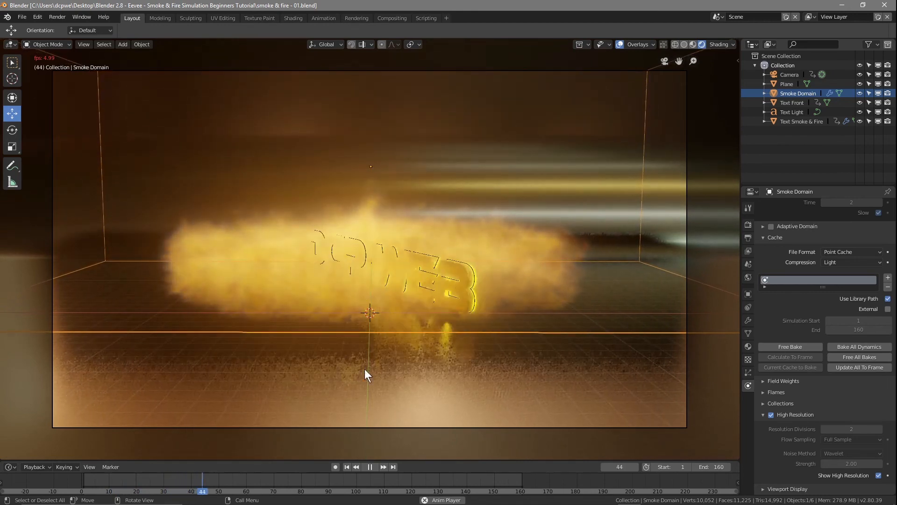
pyautogui.click(370, 466)
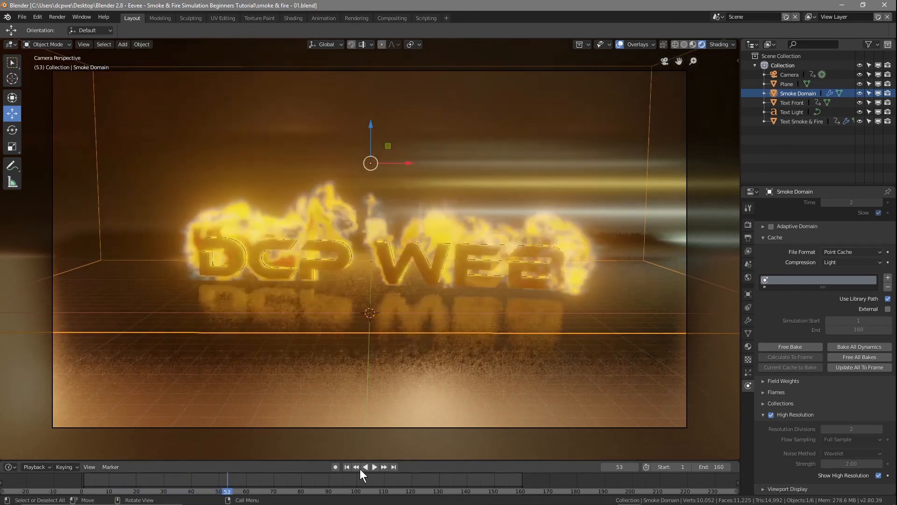
pyautogui.click(347, 467)
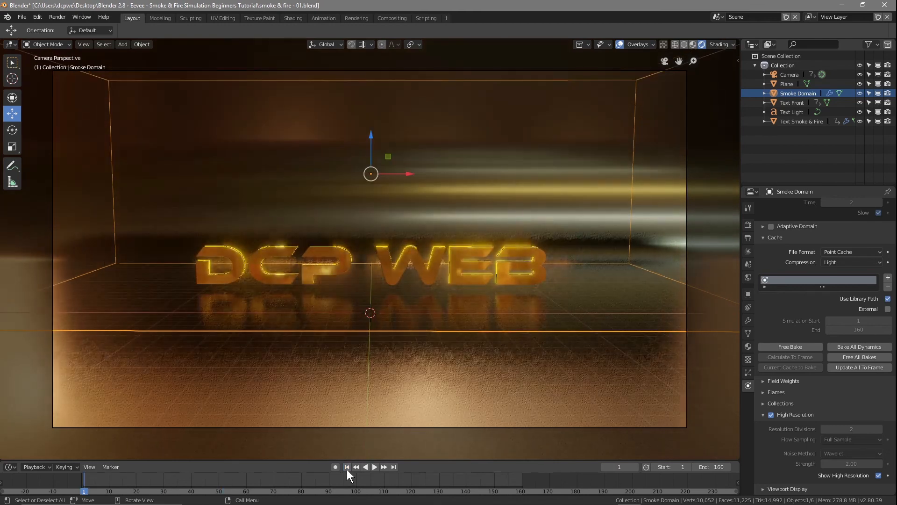
pyautogui.click(20, 17)
pyautogui.click(38, 89)
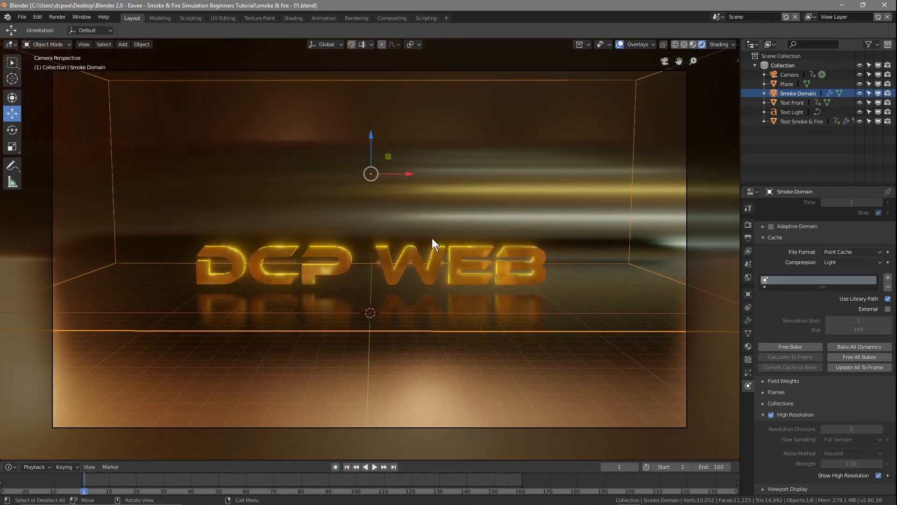
# Step: In the Eevee render settings, set the volumetric Samples to 120 and the Shadow Samples to 60, and save the file
pyautogui.click(747, 224)
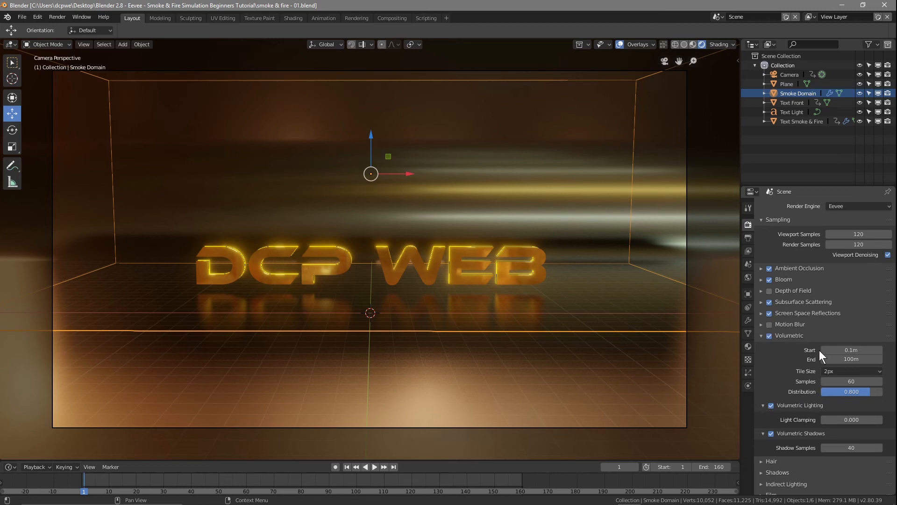
pyautogui.click(851, 382)
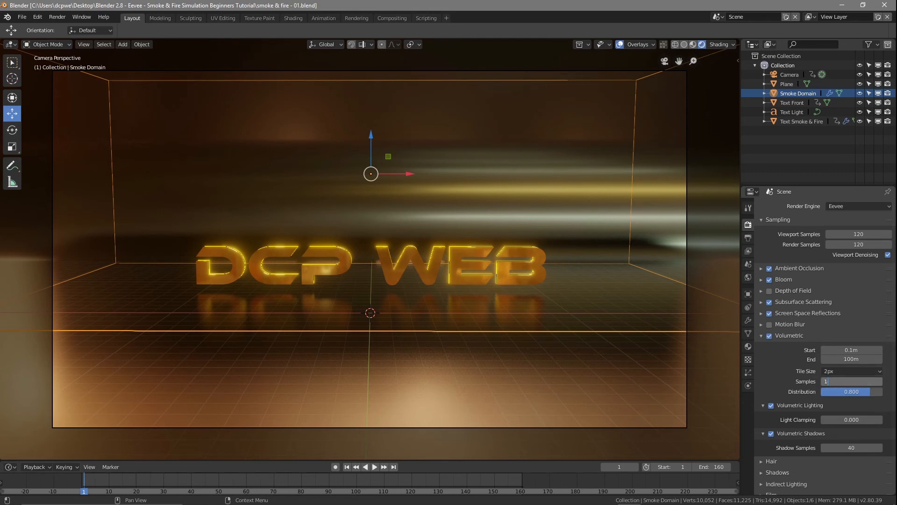
pyautogui.press('Return')
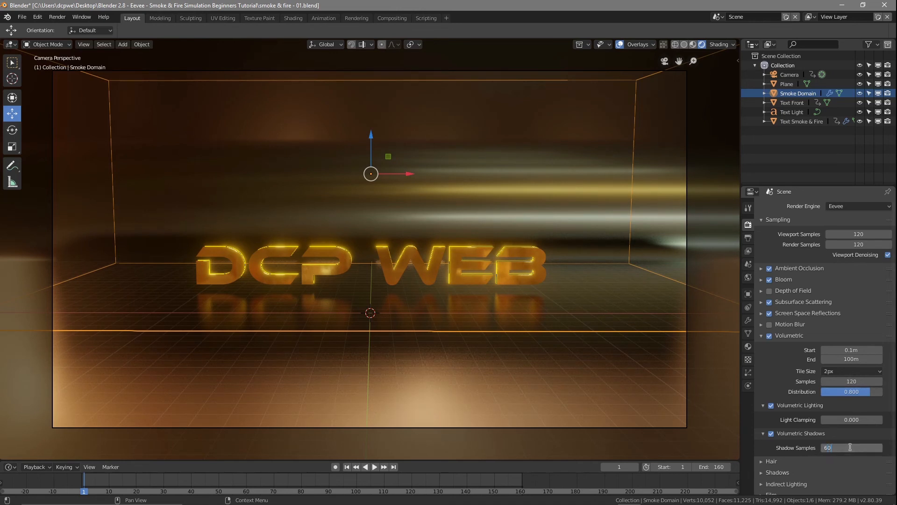
pyautogui.press('Return')
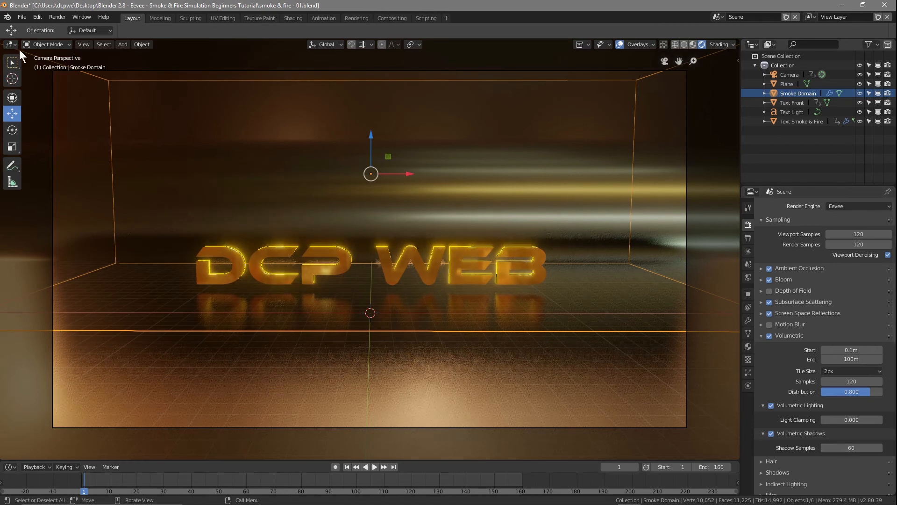
pyautogui.click(20, 18)
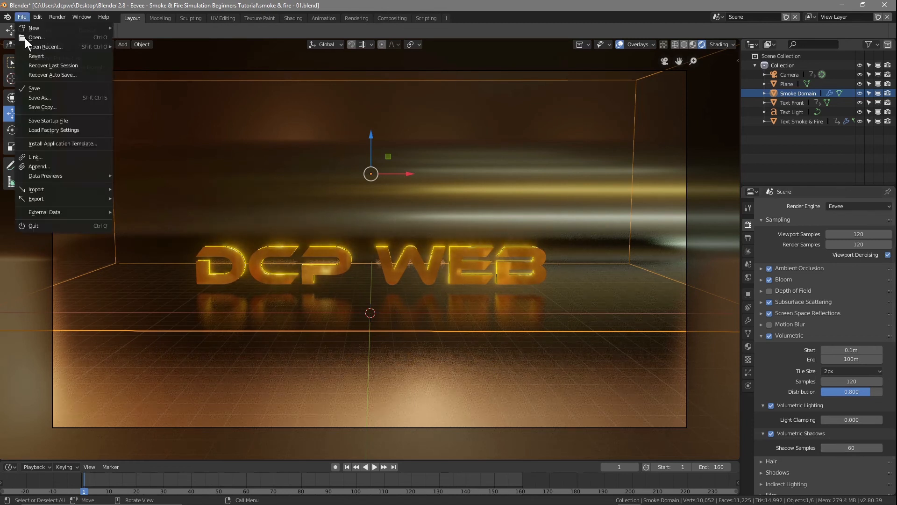
pyautogui.click(37, 88)
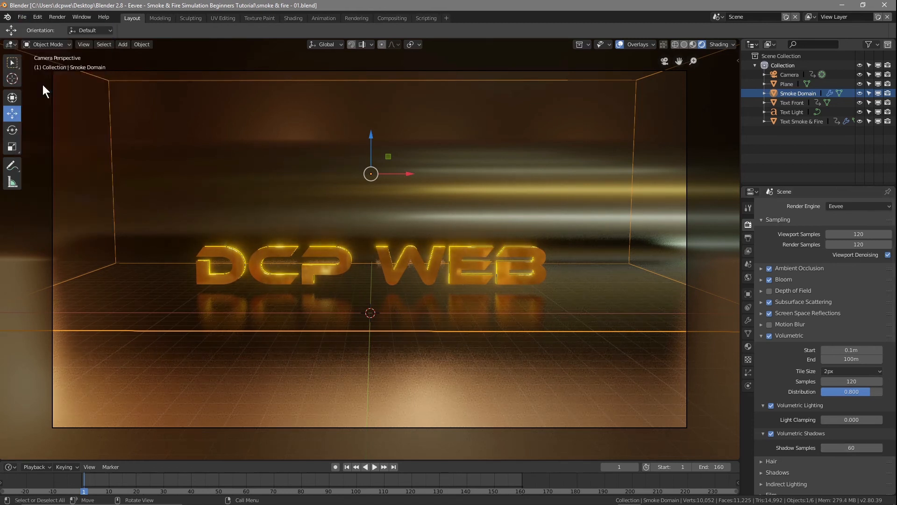
# Step: Set the PNG output Color Depth to 16 and create a folder named frames in the project folder
pyautogui.click(747, 236)
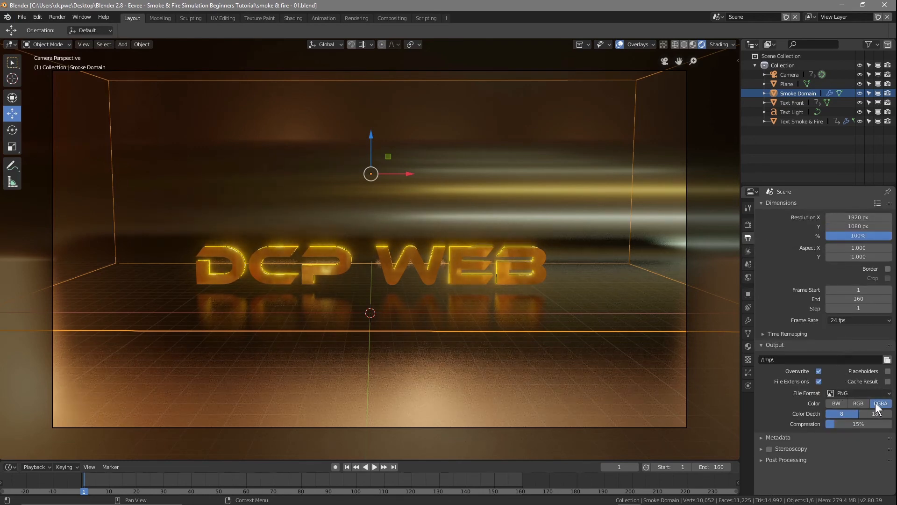
pyautogui.click(862, 414)
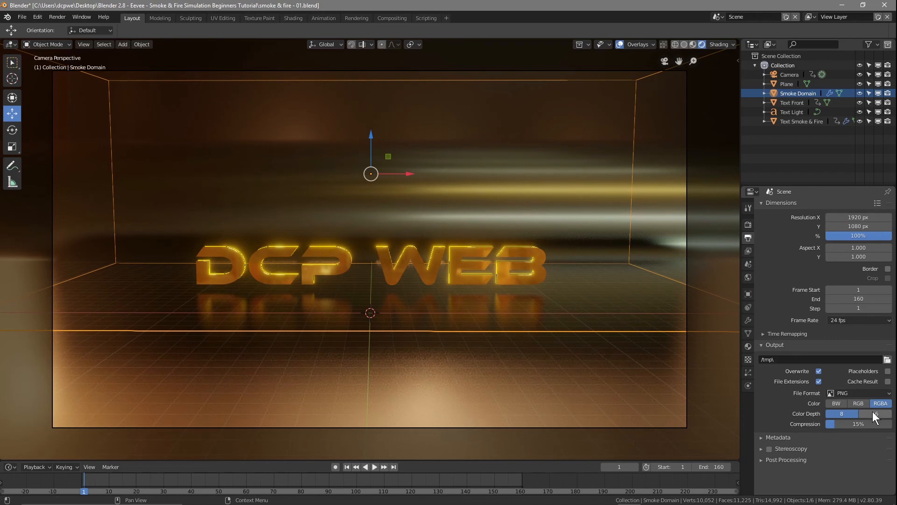
pyautogui.click(886, 359)
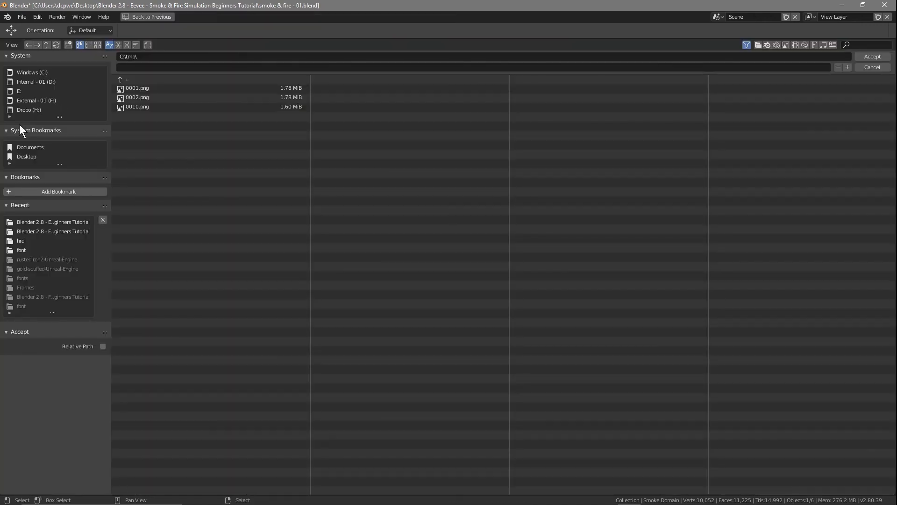
pyautogui.click(23, 155)
pyautogui.doubleClick(149, 89)
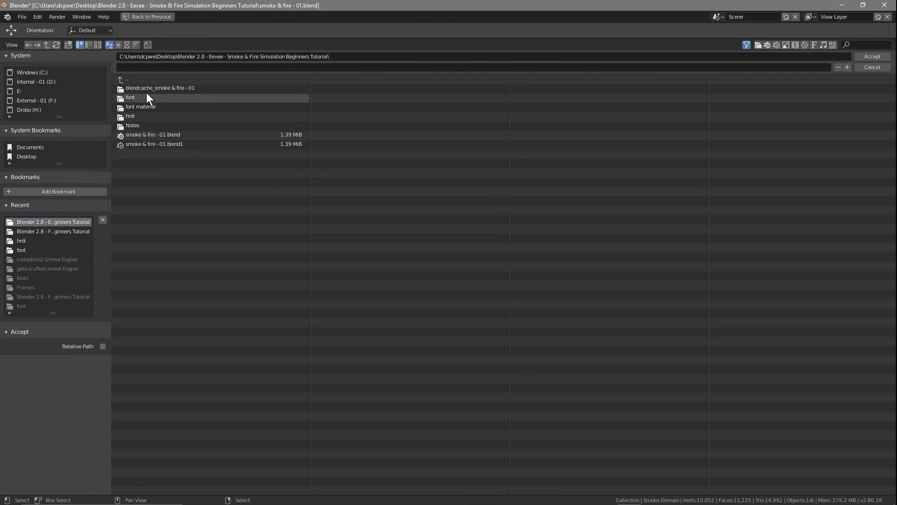
pyautogui.click(68, 45)
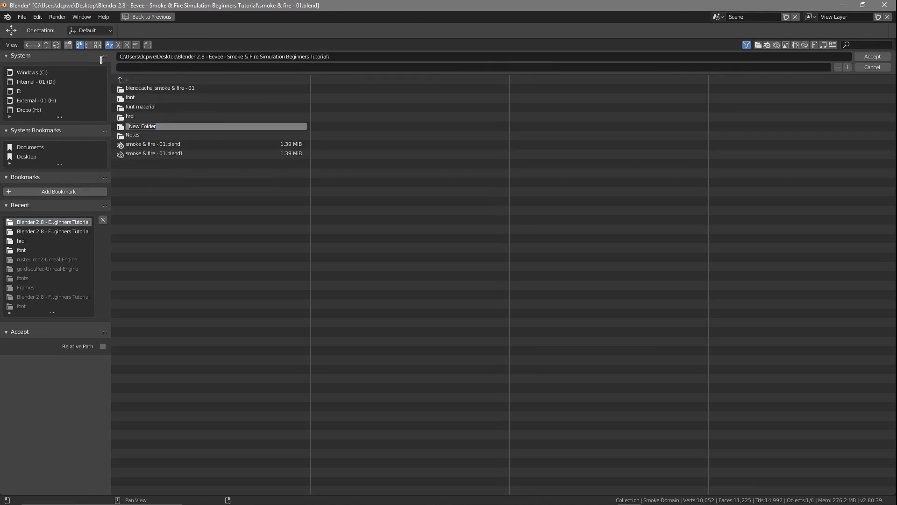
pyautogui.write('frames')
pyautogui.press('Return')
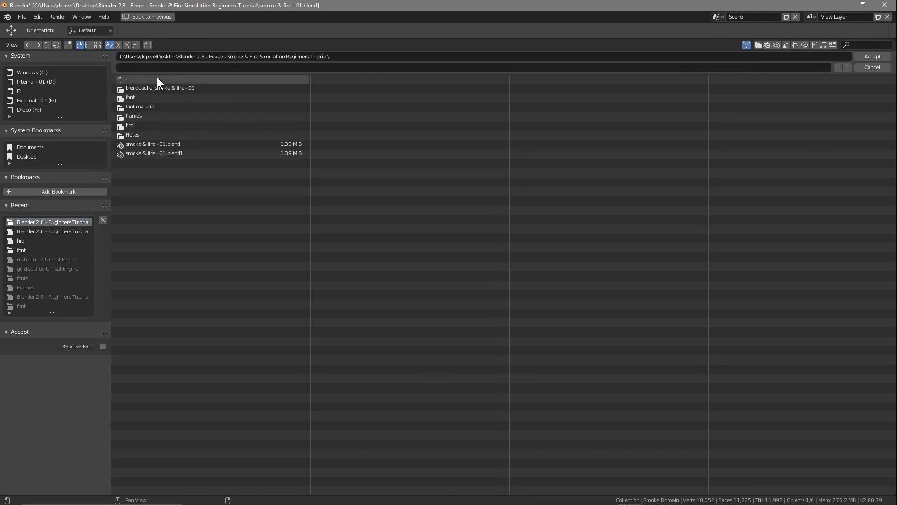
# Step: Use the new frames folder as the output path and render the animation
pyautogui.doubleClick(135, 116)
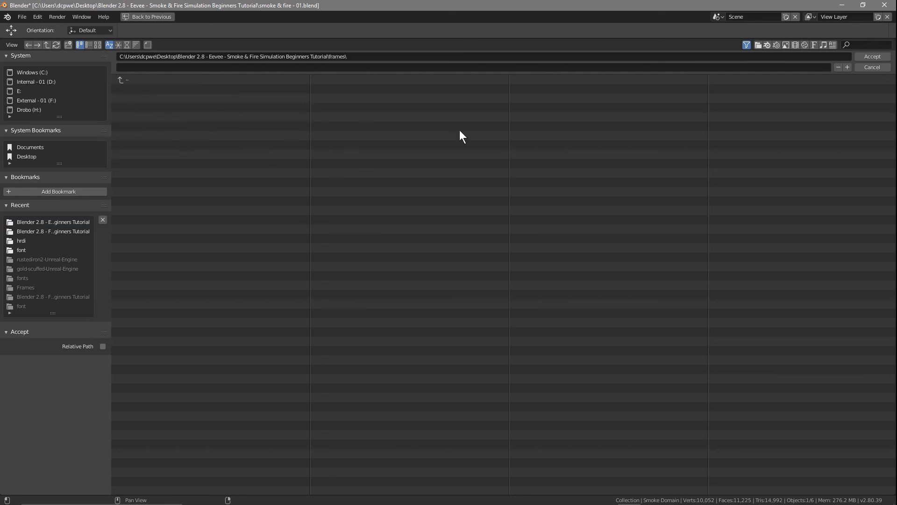
pyautogui.click(862, 58)
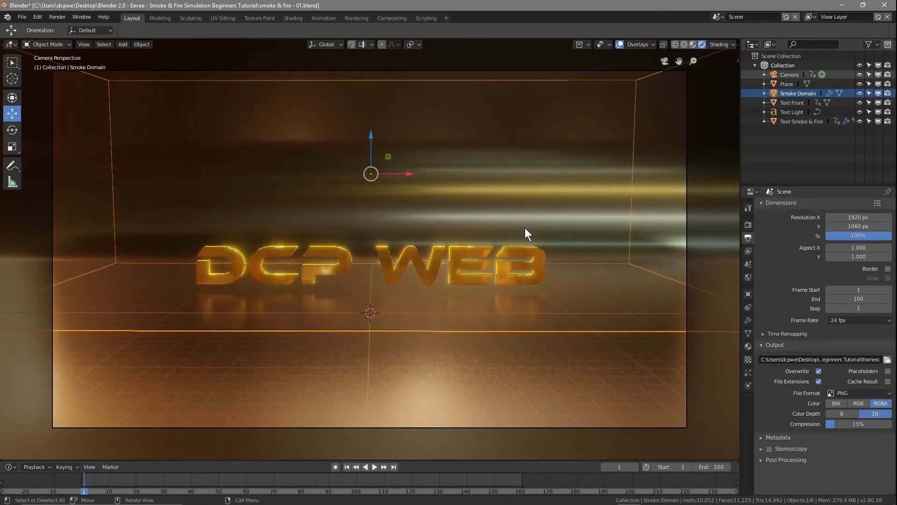
pyautogui.hotkey('ctrl', 'F12')
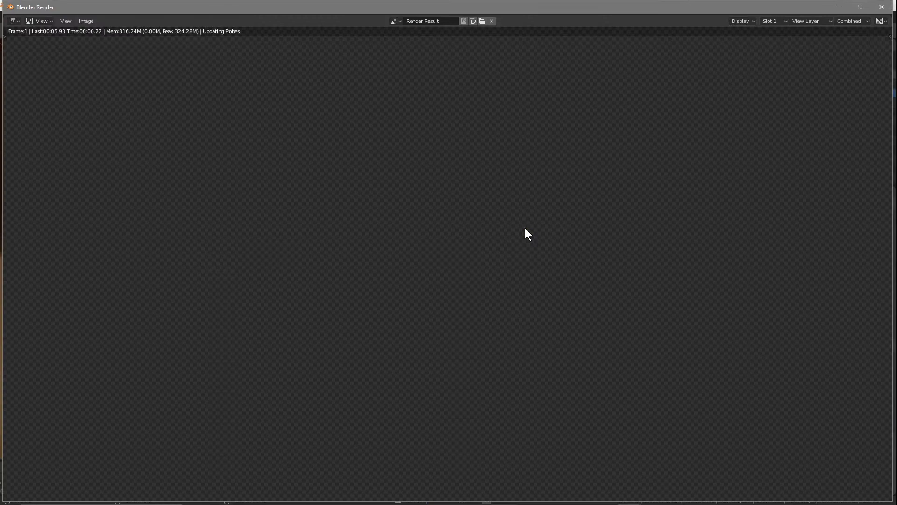
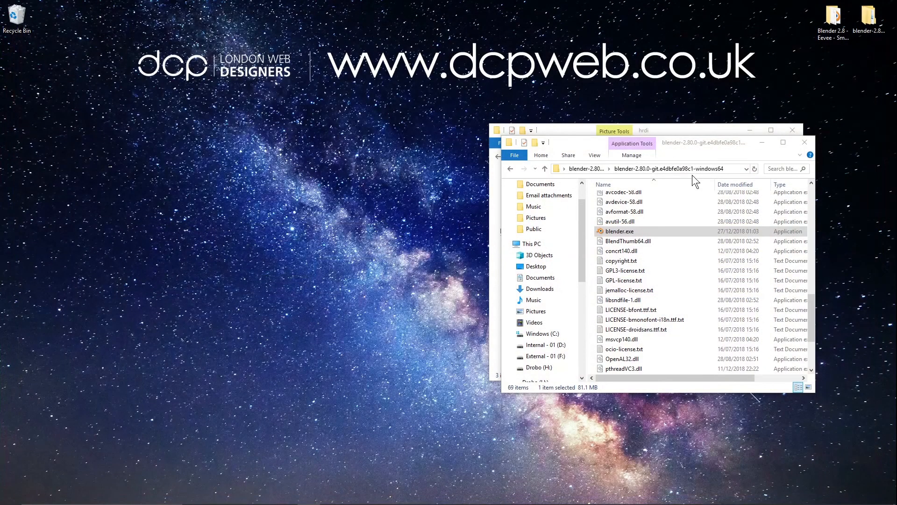
# Step: Close the old File Explorer windows and open the project's frames folder in a maximized window
pyautogui.click(804, 143)
pyautogui.click(642, 263)
pyautogui.click(789, 131)
pyautogui.doubleClick(826, 40)
pyautogui.doubleClick(611, 227)
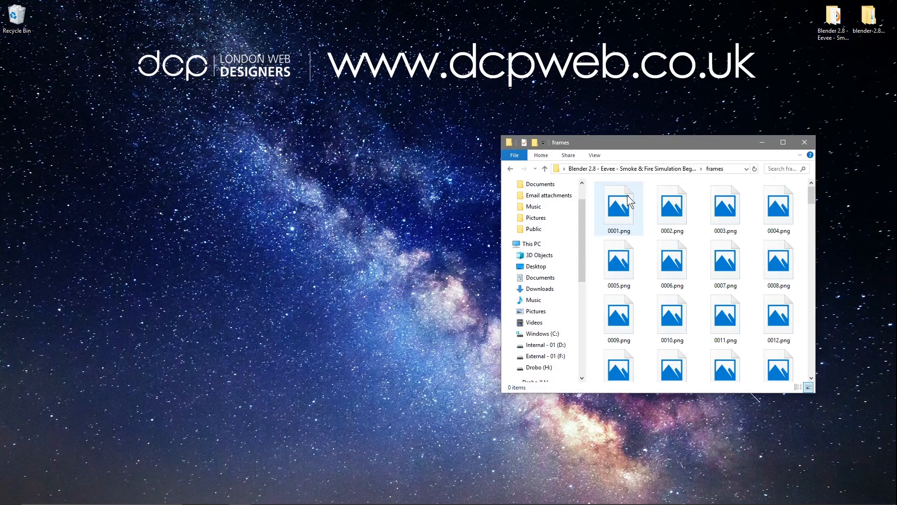
pyautogui.doubleClick(628, 143)
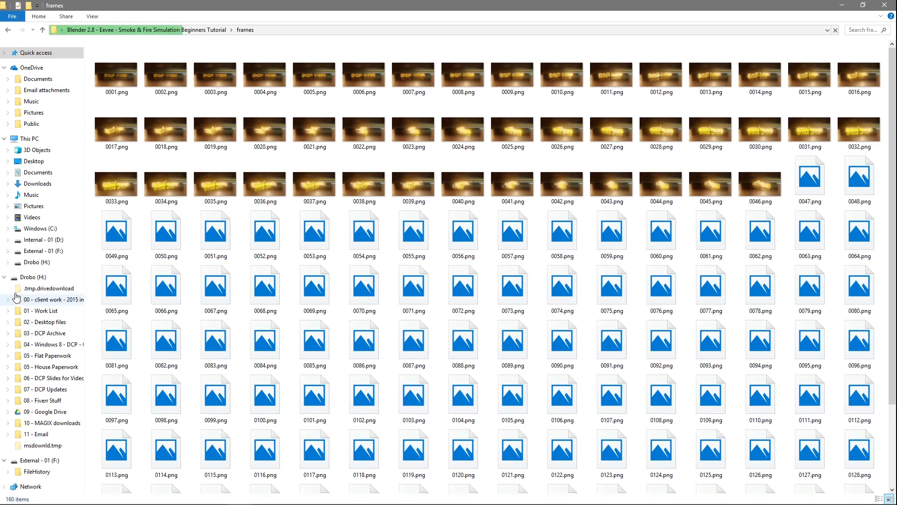
# Step: Inspect rendered frames 0073.png and 0074.png, look over the remaining frames, and close the image viewer and folder window
pyautogui.click(5, 277)
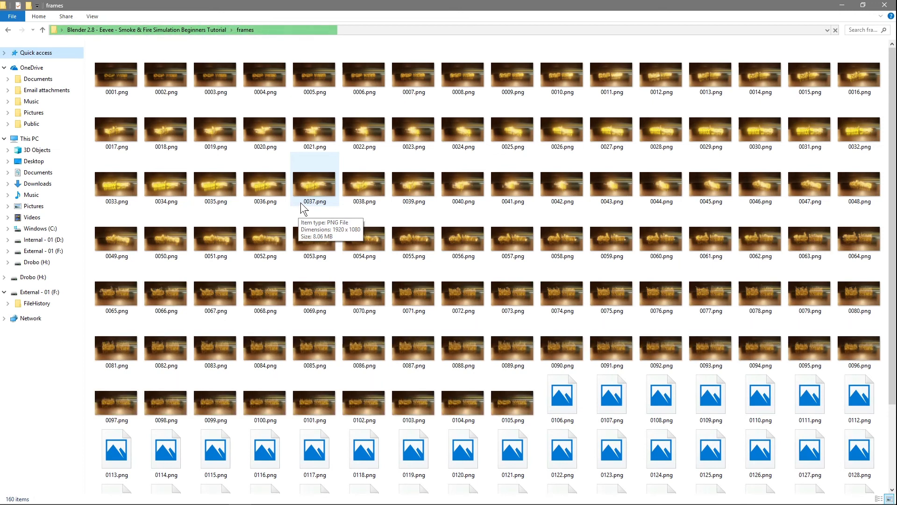
pyautogui.doubleClick(506, 290)
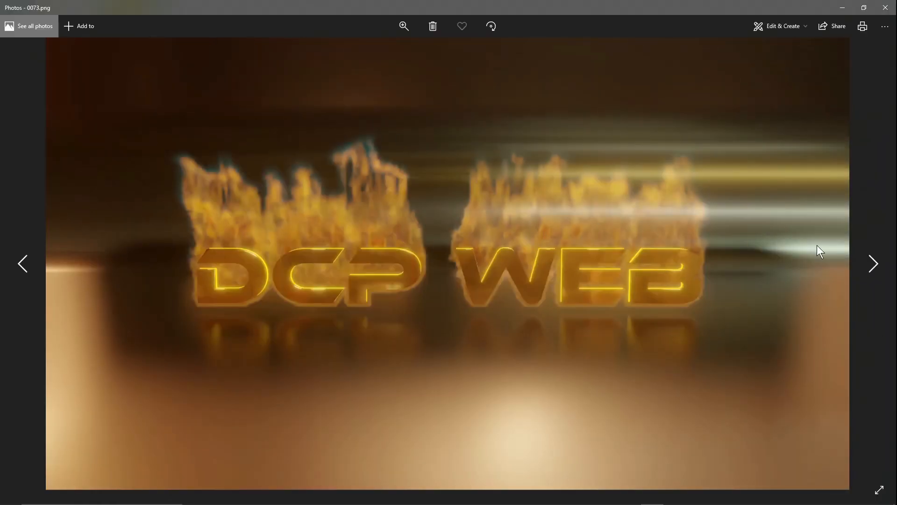
pyautogui.click(870, 264)
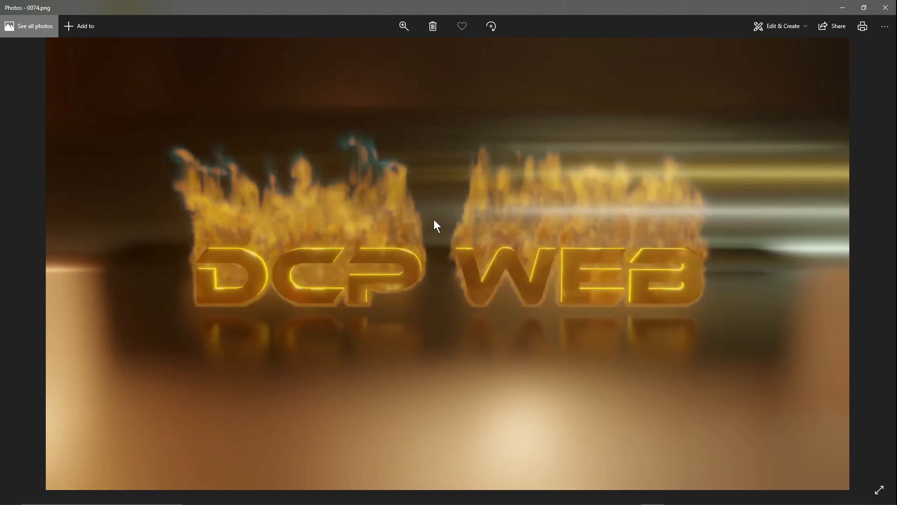
pyautogui.click(886, 8)
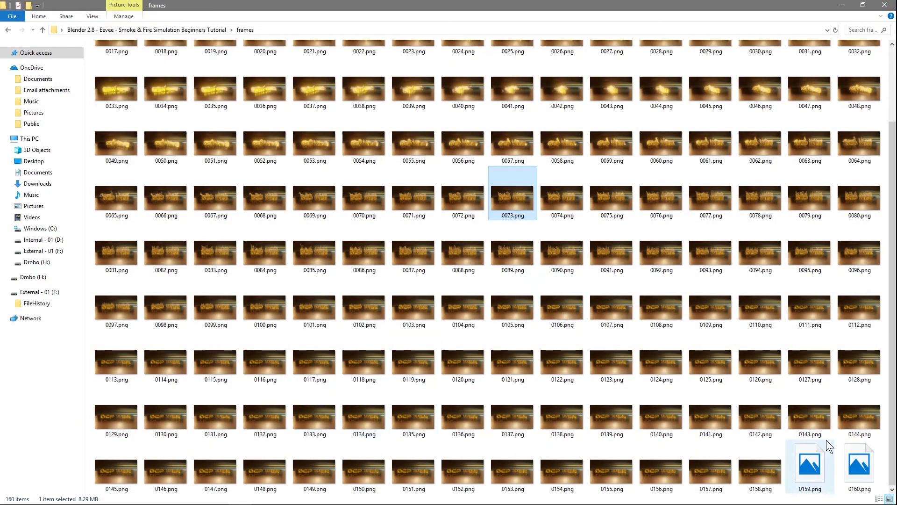
pyautogui.scroll(1, 515, 228)
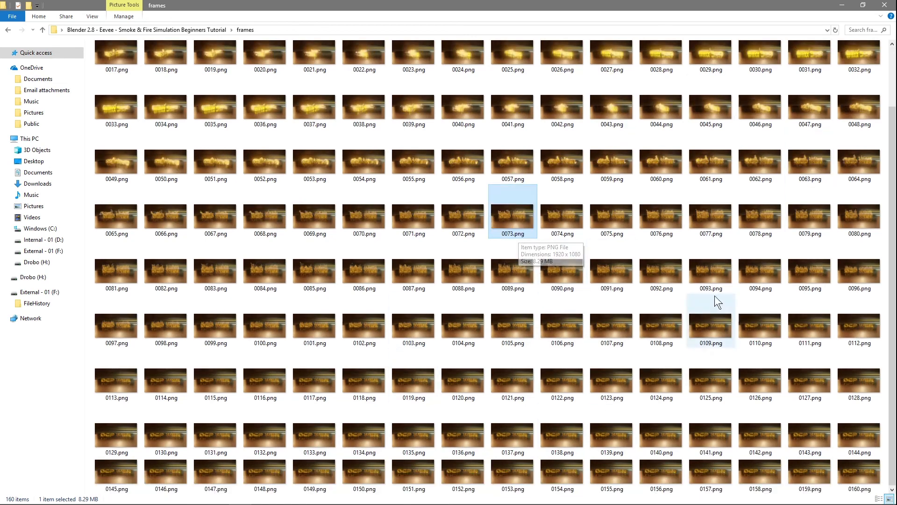
pyautogui.scroll(2, 752, 196)
pyautogui.click(885, 6)
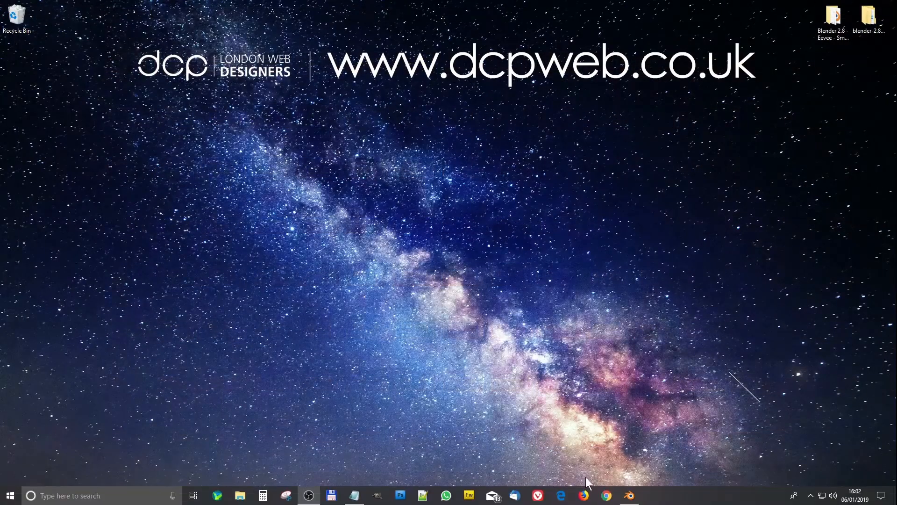
# Step: Switch back to Blender and save the project file
pyautogui.click(630, 497)
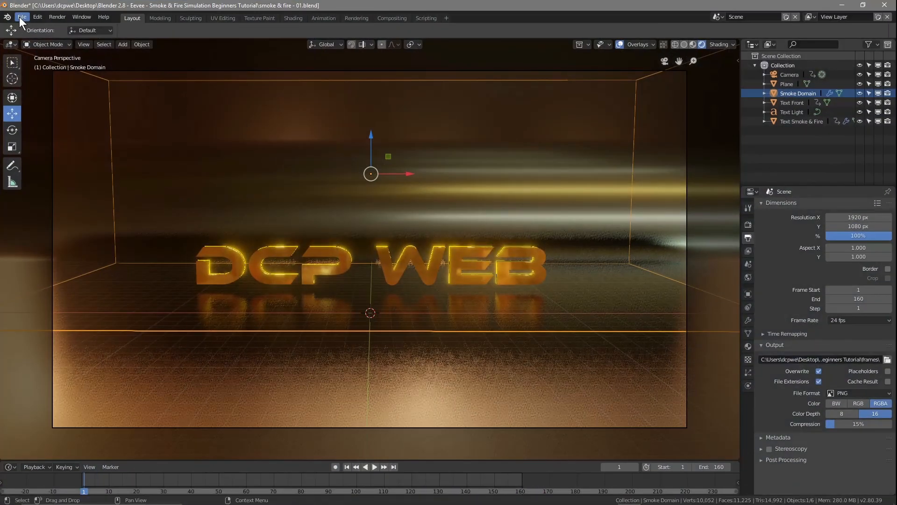
pyautogui.click(20, 18)
pyautogui.click(35, 89)
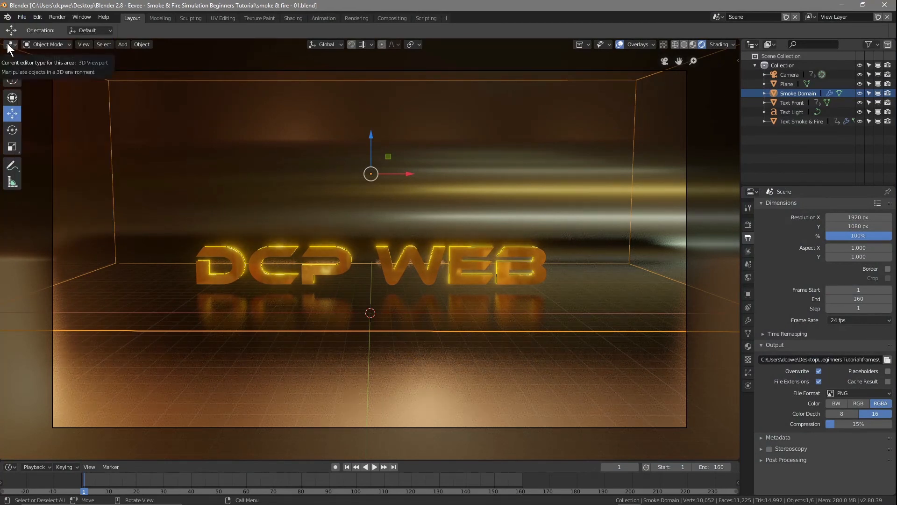
# Step: Change the 3D viewport to the Video Sequencer and add frames 0001.png to 0160.png as an image sequence strip
pyautogui.click(10, 44)
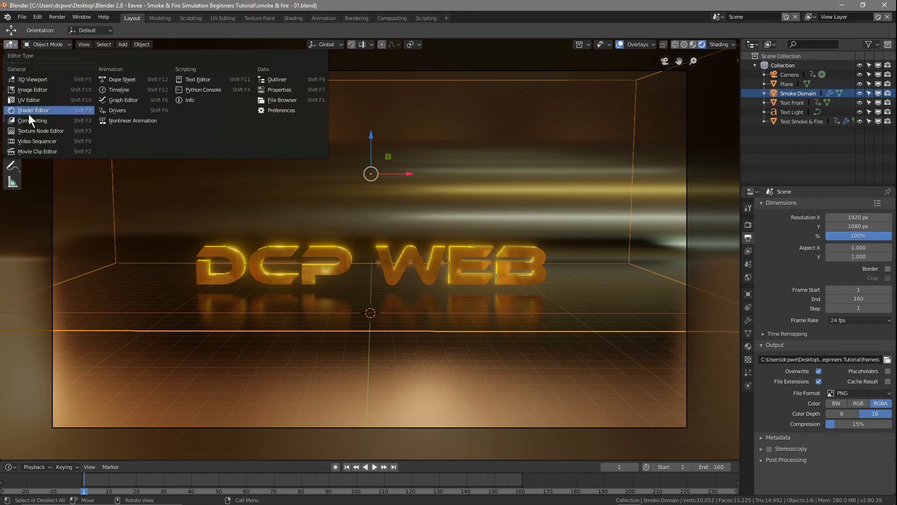
pyautogui.click(31, 141)
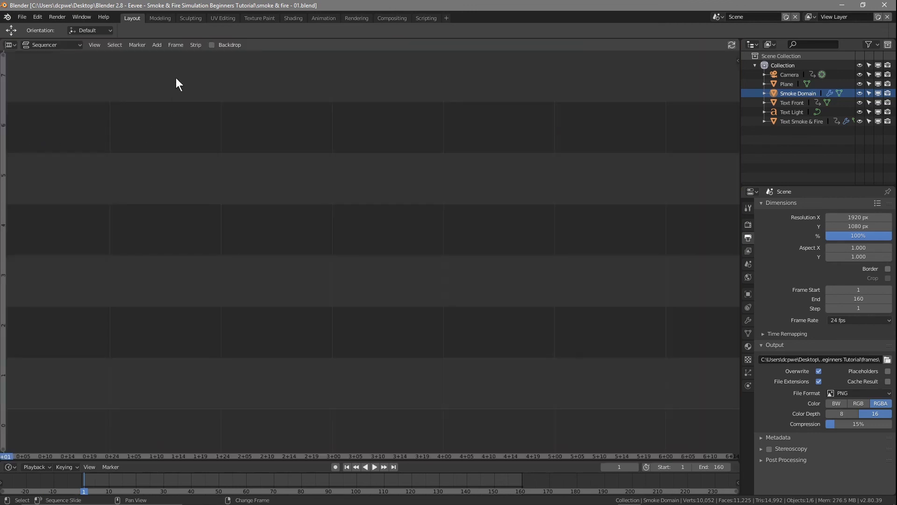
pyautogui.click(157, 45)
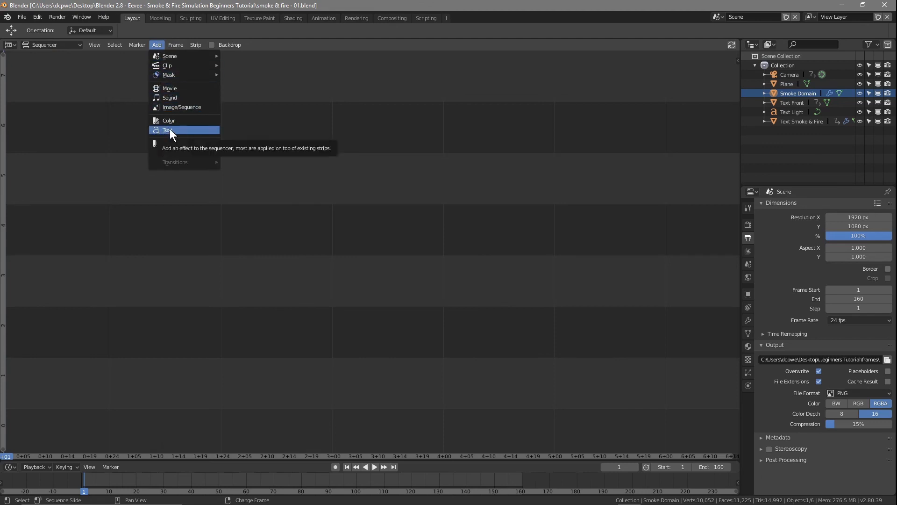
pyautogui.click(170, 110)
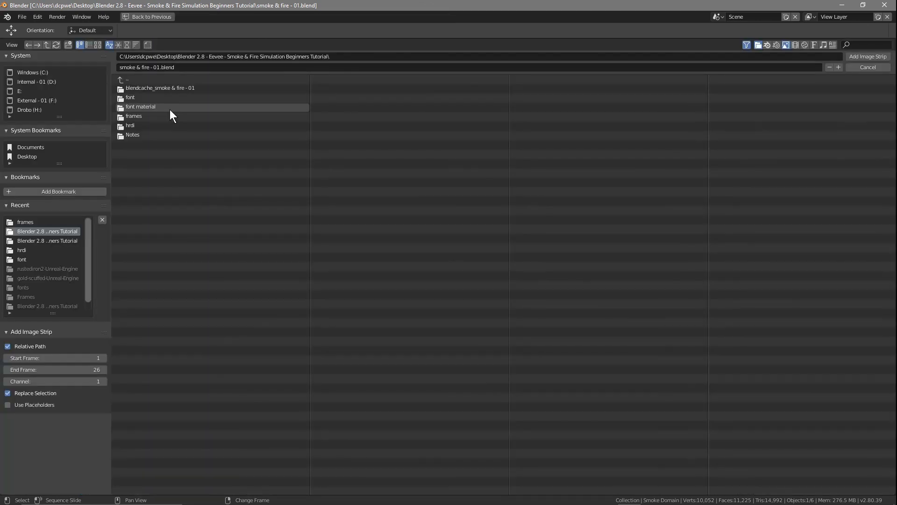
pyautogui.click(140, 116)
pyautogui.moveTo(114, 88); pyautogui.dragTo(818, 449)
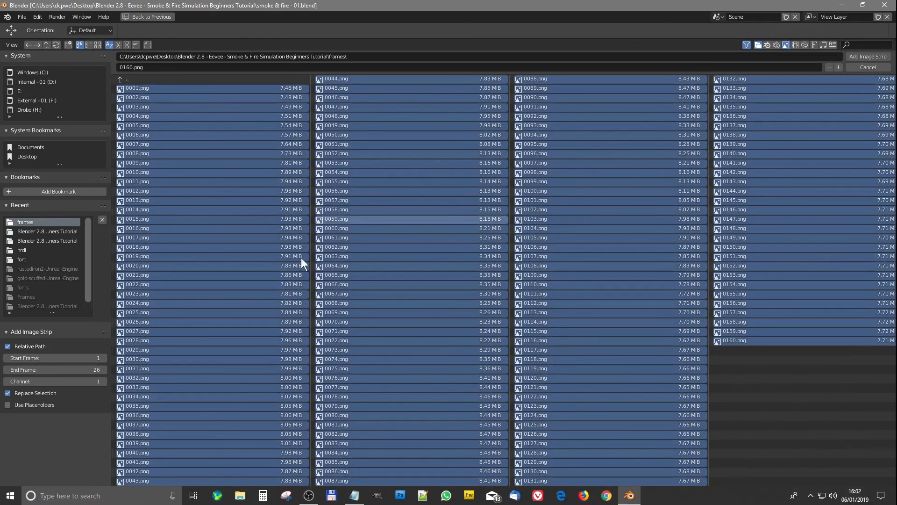
pyautogui.click(866, 55)
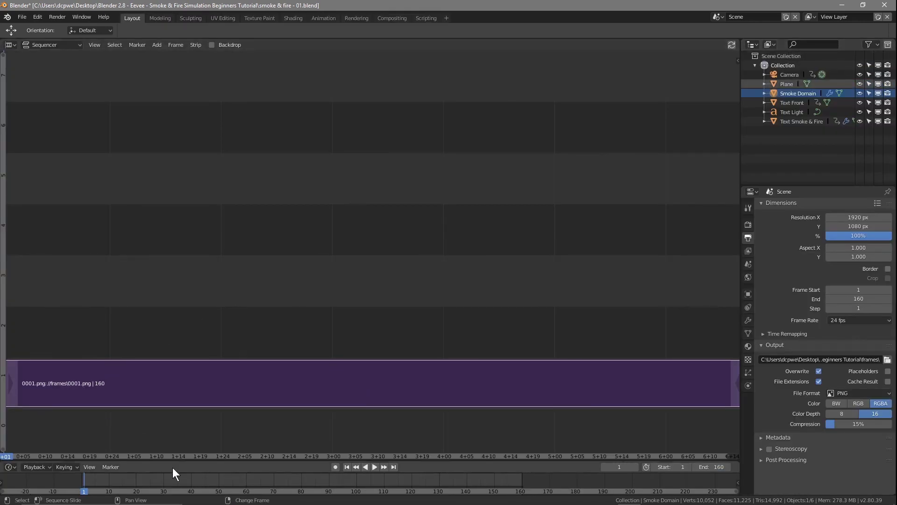
# Step: Switch the sequencer to the combined Sequencer/Preview view, play the image strip, and leave it stopped at frame 1
pyautogui.click(68, 48)
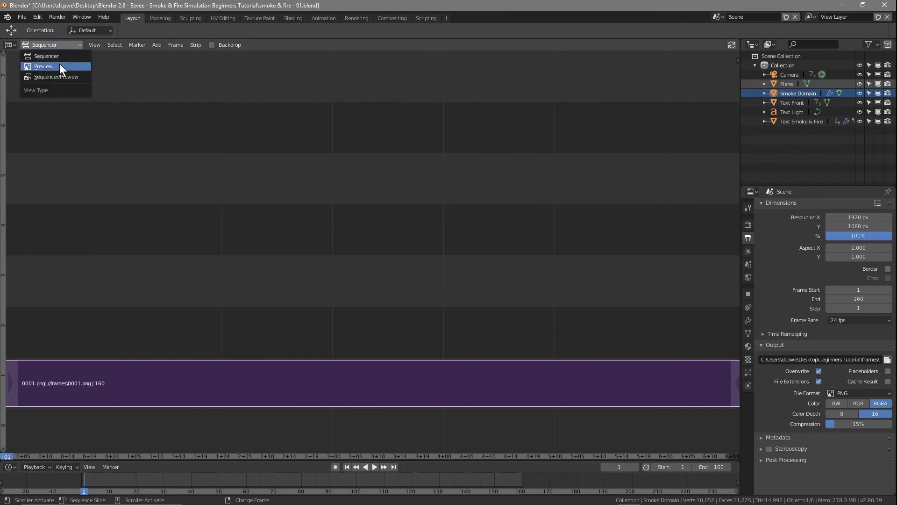
pyautogui.click(54, 74)
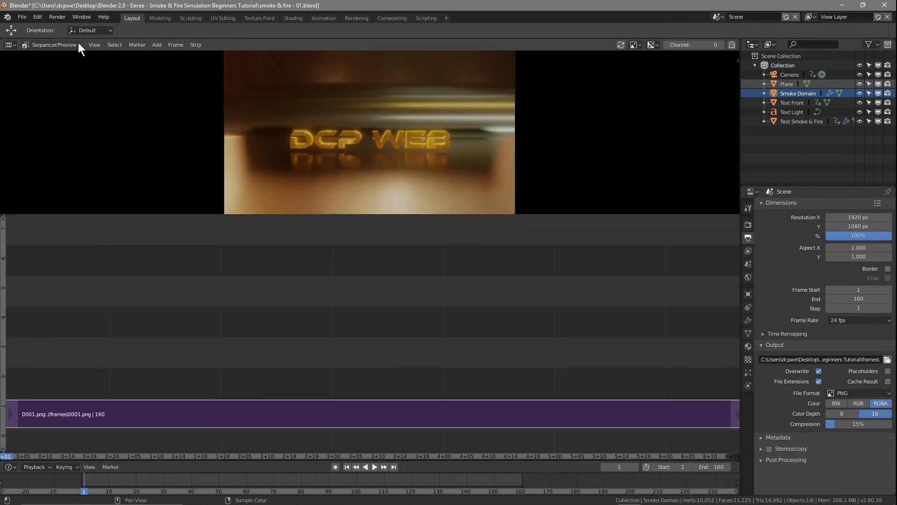
pyautogui.press('space')
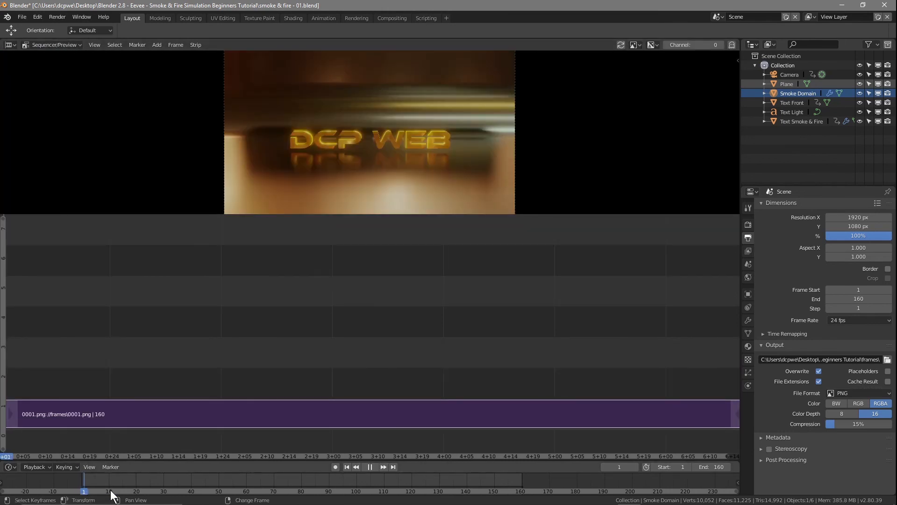
pyautogui.moveTo(112, 494); pyautogui.dragTo(84, 489)
pyautogui.press('space')
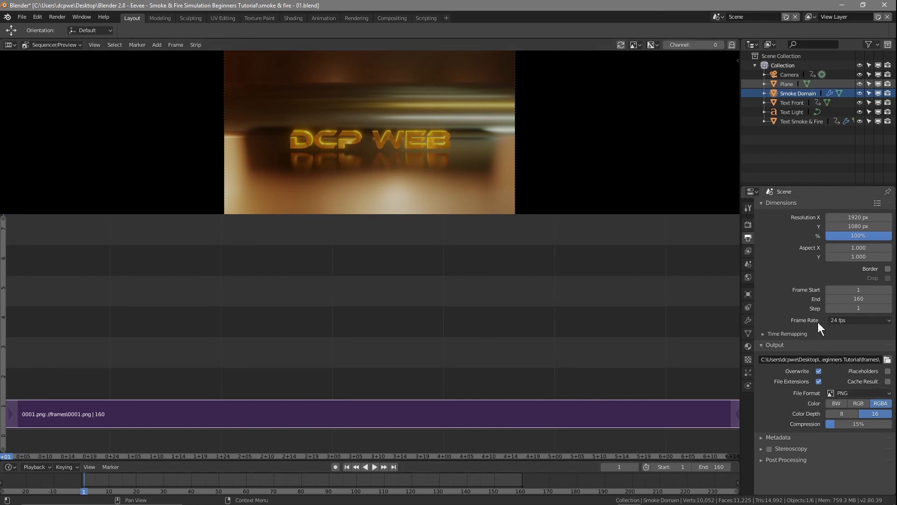
# Step: Set the output file format to AVI Raw with RGB color, render the animation, and close the render window
pyautogui.click(857, 393)
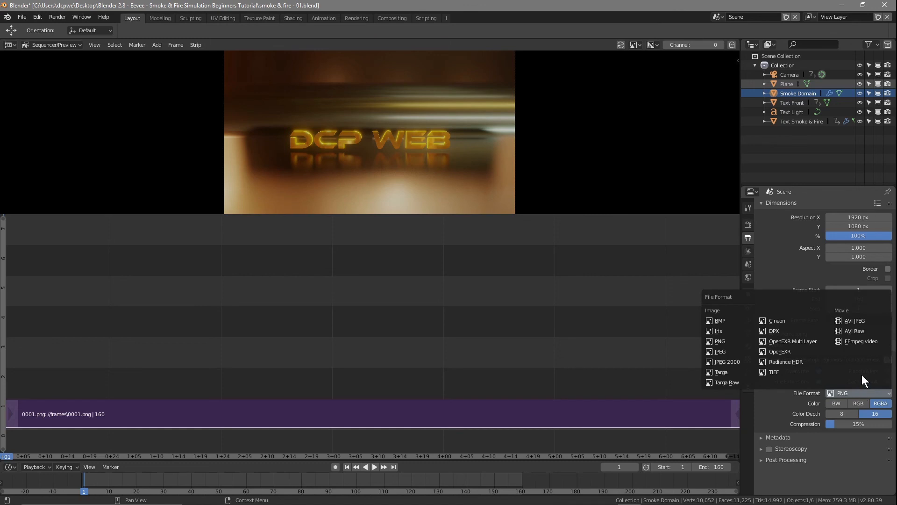
pyautogui.click(850, 333)
pyautogui.click(880, 404)
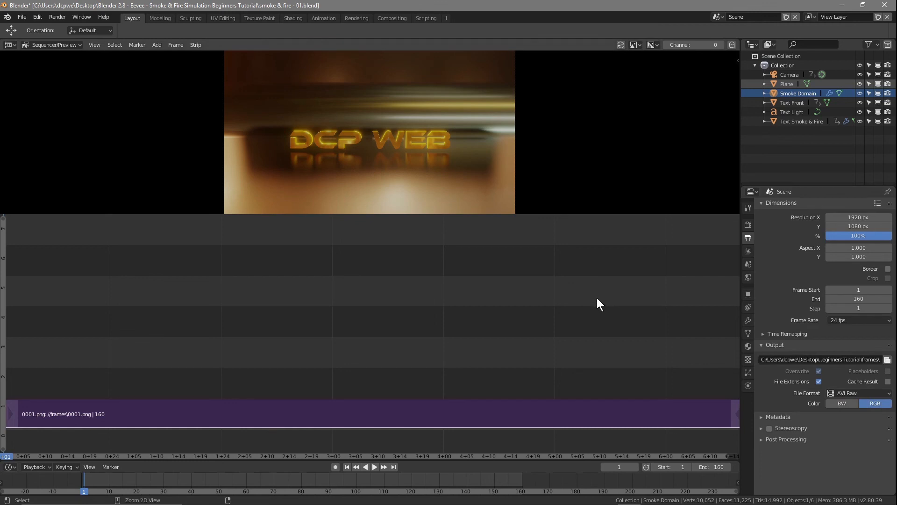
pyautogui.hotkey('ctrl', 'F12')
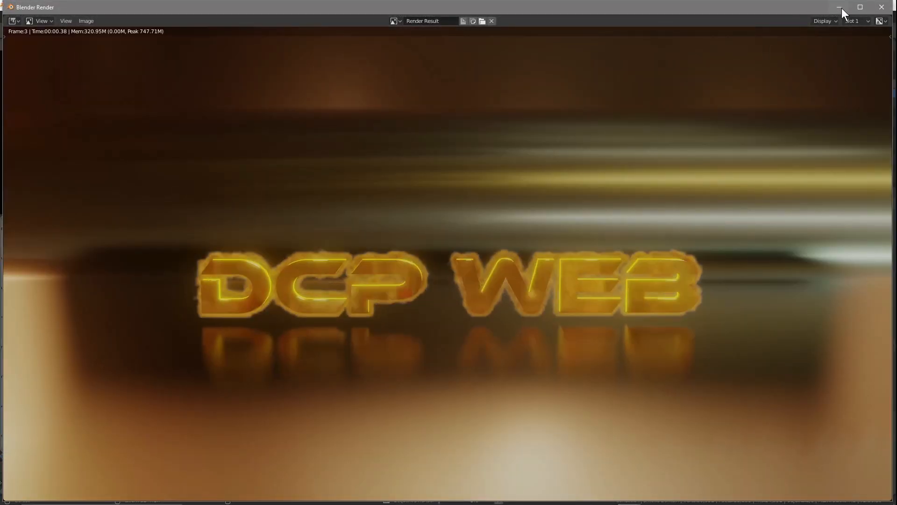
pyautogui.click(859, 9)
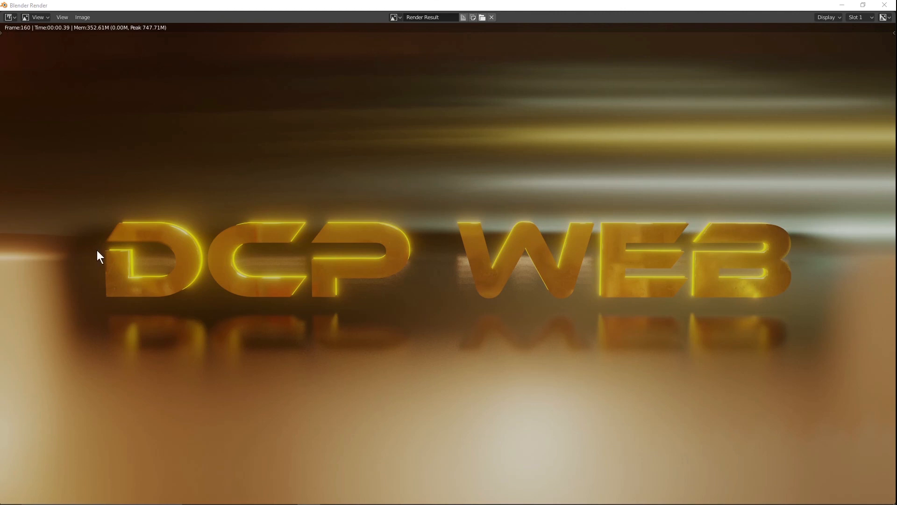
pyautogui.click(884, 6)
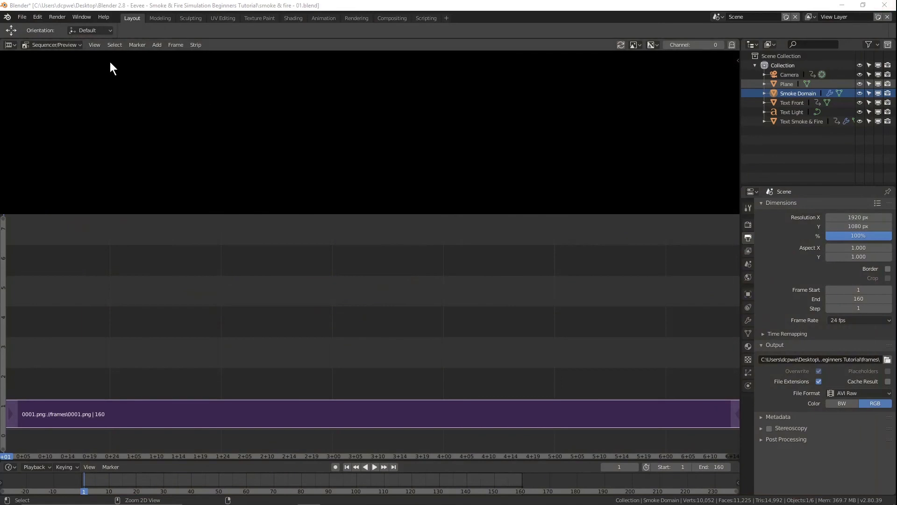
# Step: Change the Video Sequencer area back to the 3D Viewport and save the project file
pyautogui.click(10, 45)
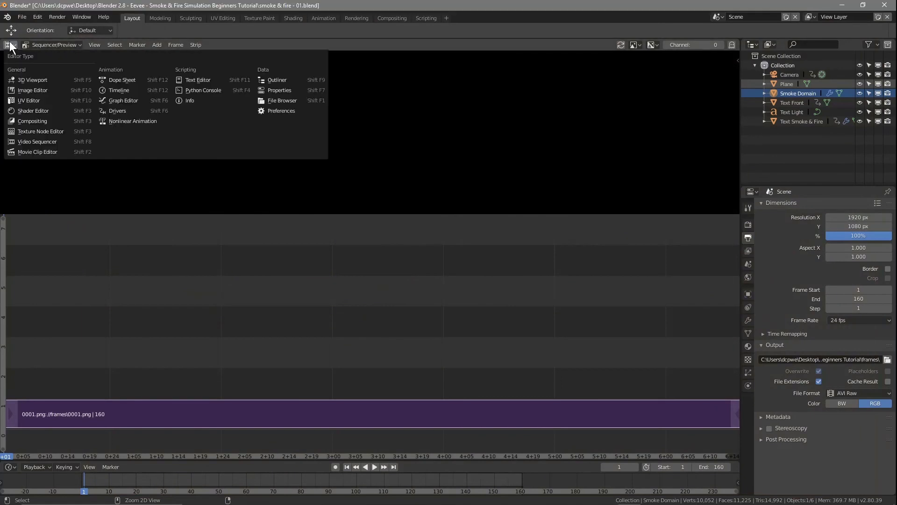
pyautogui.click(25, 79)
pyautogui.click(26, 17)
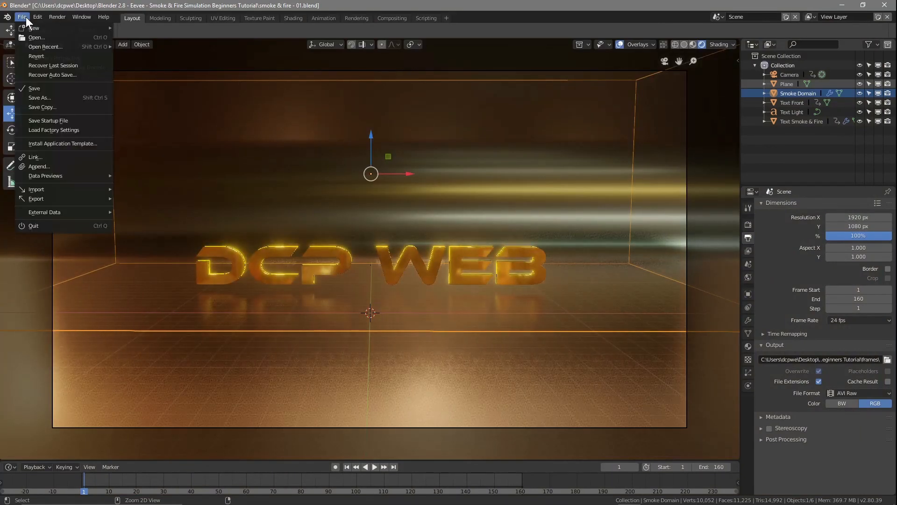
pyautogui.click(35, 87)
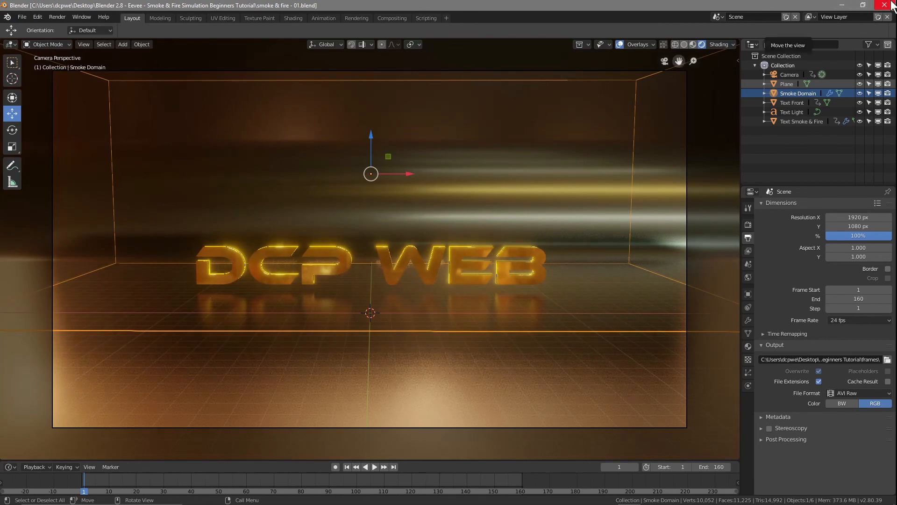
# Step: Close Blender and open the frames folder inside the smoke and fire tutorial folder on the desktop
pyautogui.click(892, 5)
pyautogui.doubleClick(827, 30)
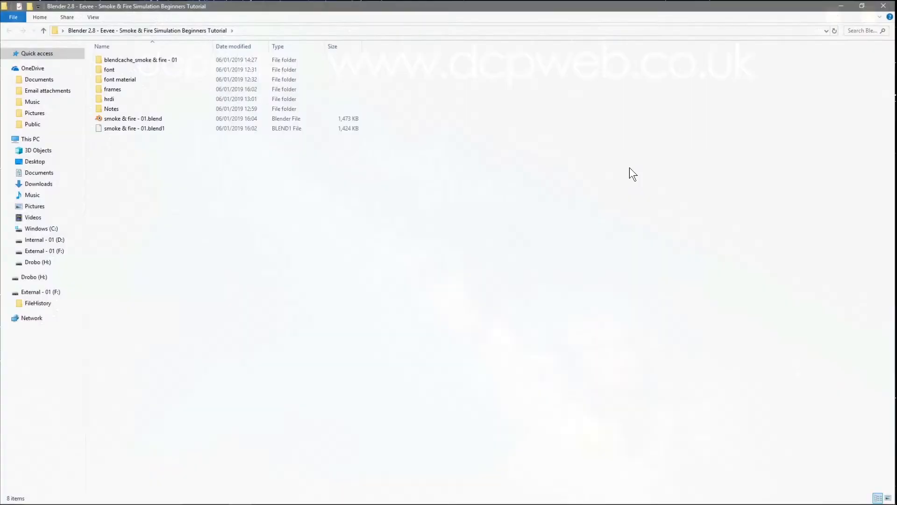
pyautogui.moveTo(248, 5); pyautogui.dragTo(369, 60)
pyautogui.click(329, 148)
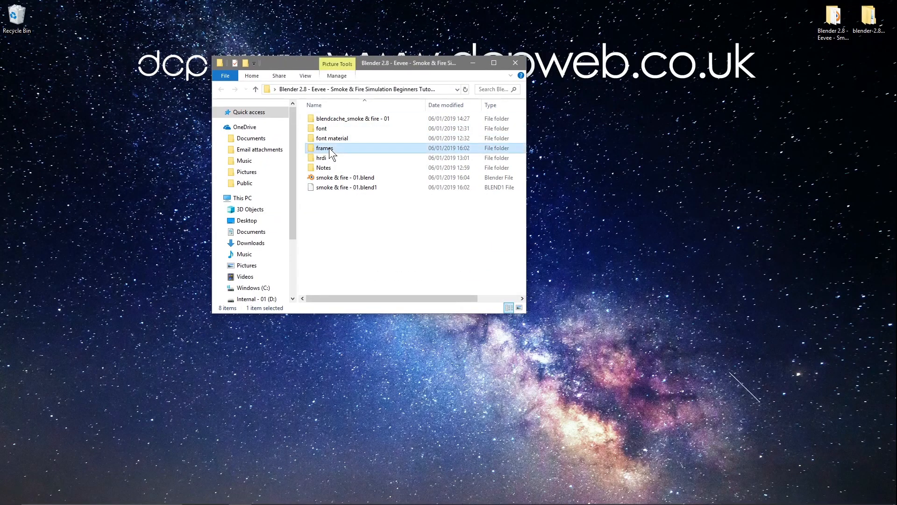
pyautogui.doubleClick(329, 147)
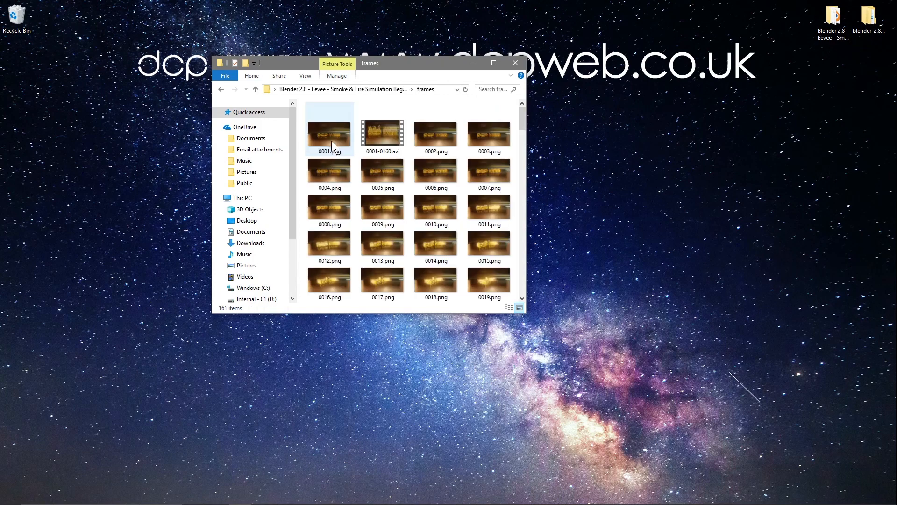
# Step: Play the rendered video 0001-0160.avi in full screen with Repeat enabled
pyautogui.doubleClick(382, 134)
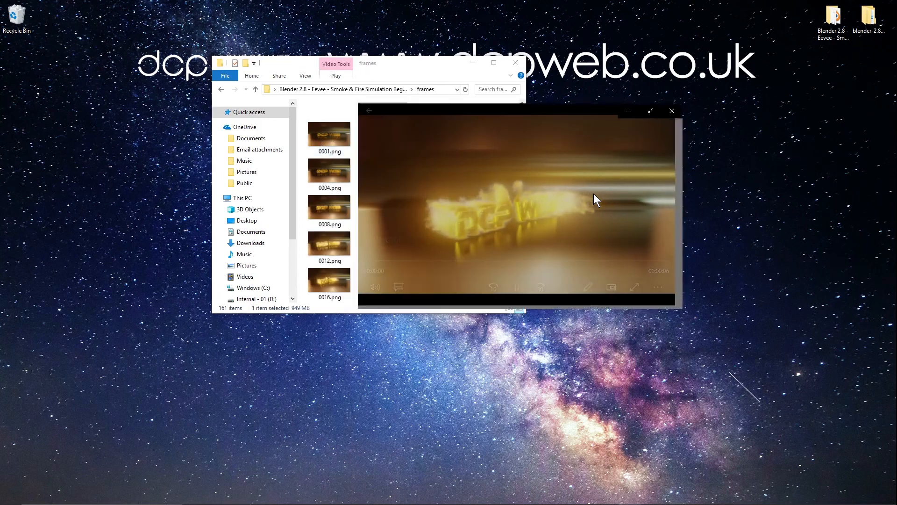
pyautogui.doubleClick(594, 193)
pyautogui.click(873, 479)
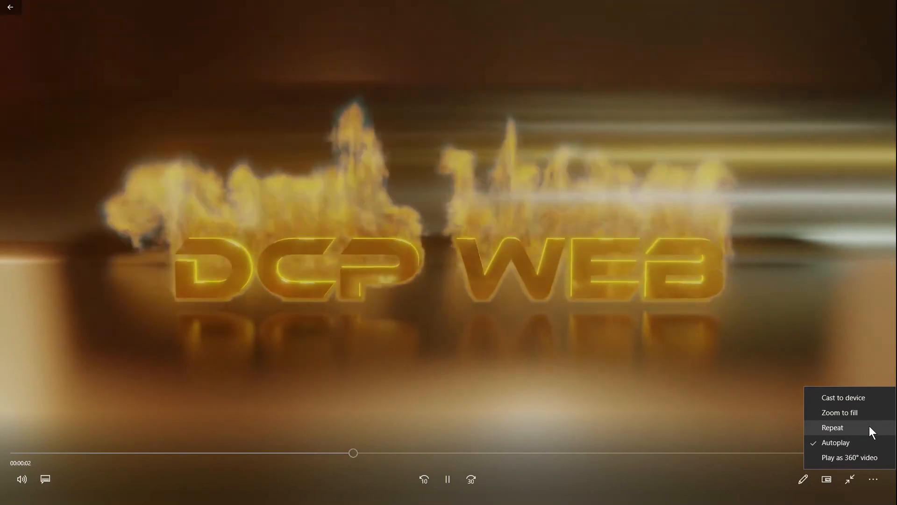
pyautogui.click(869, 426)
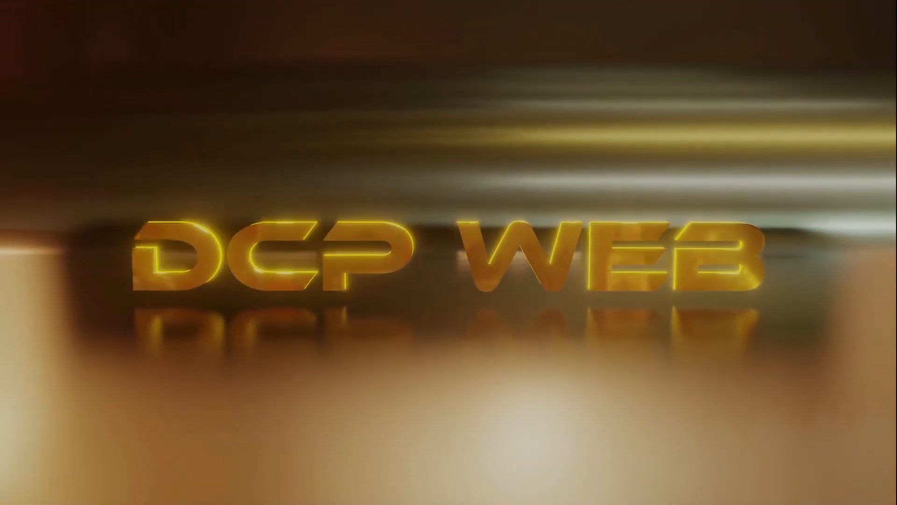